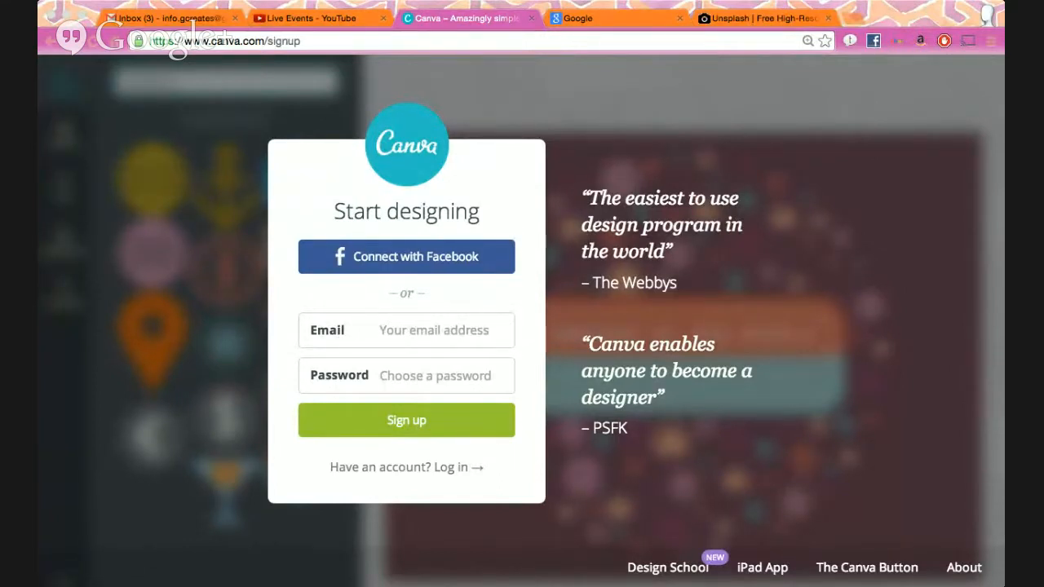
- Leave the Canva sign-up page and switch to the Google homepage tab in Chrome
left_click(989, 203)
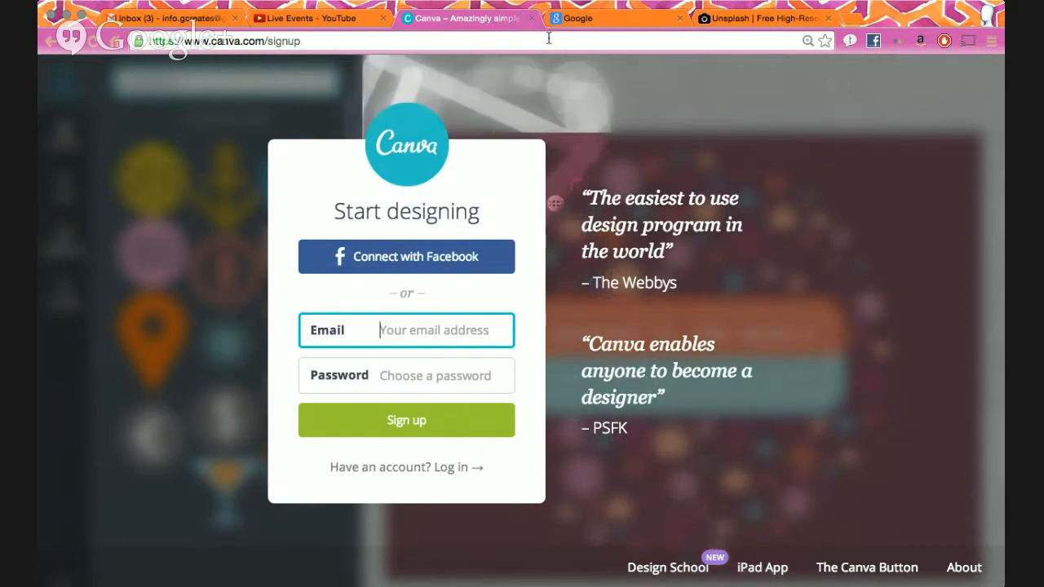
left_click(605, 25)
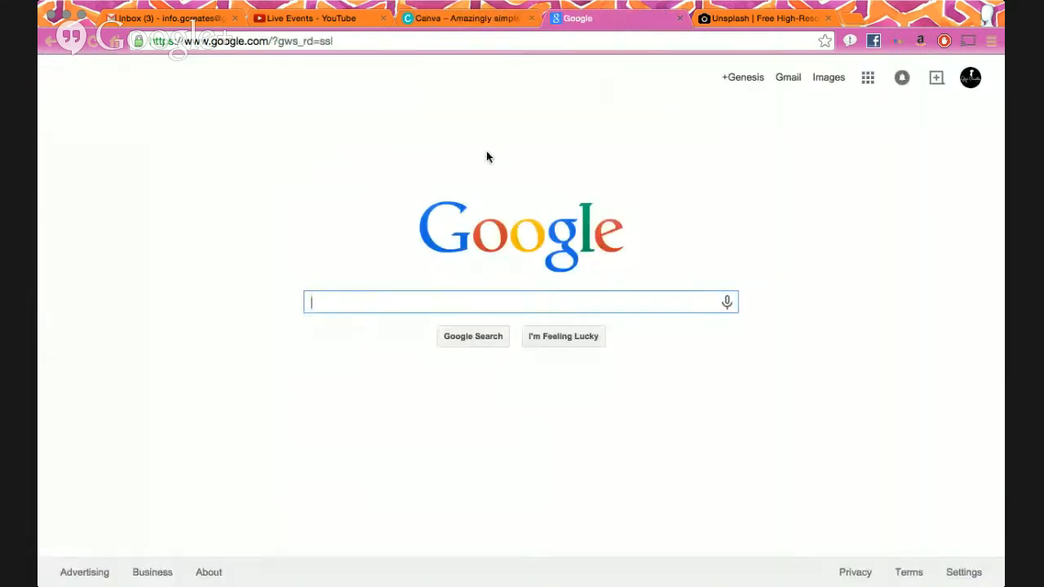
- Glance at the Unsplash tab, return to Canva, and open the Design School blog from the footer
left_click(742, 23)
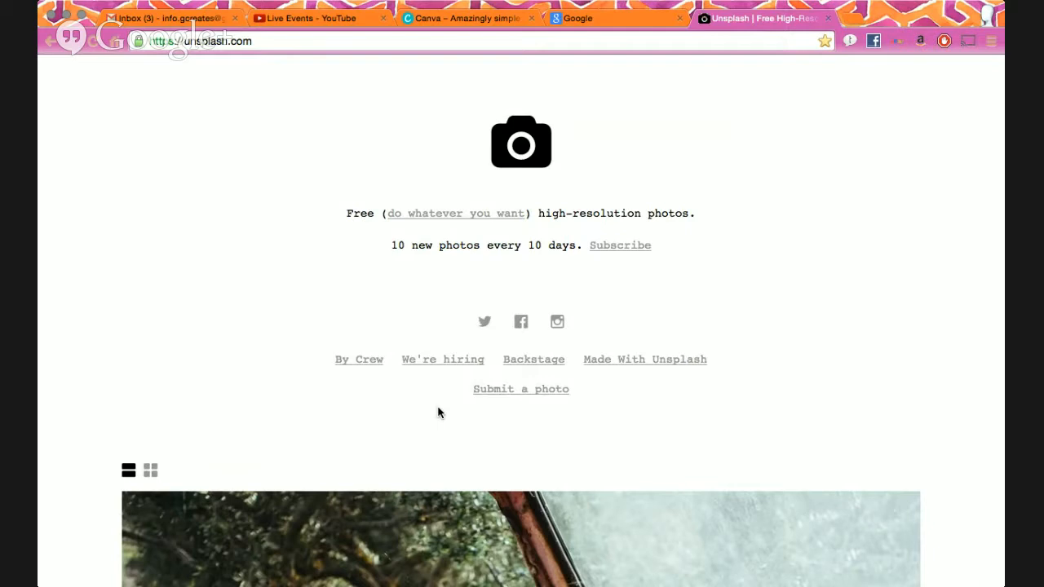
left_click(470, 22)
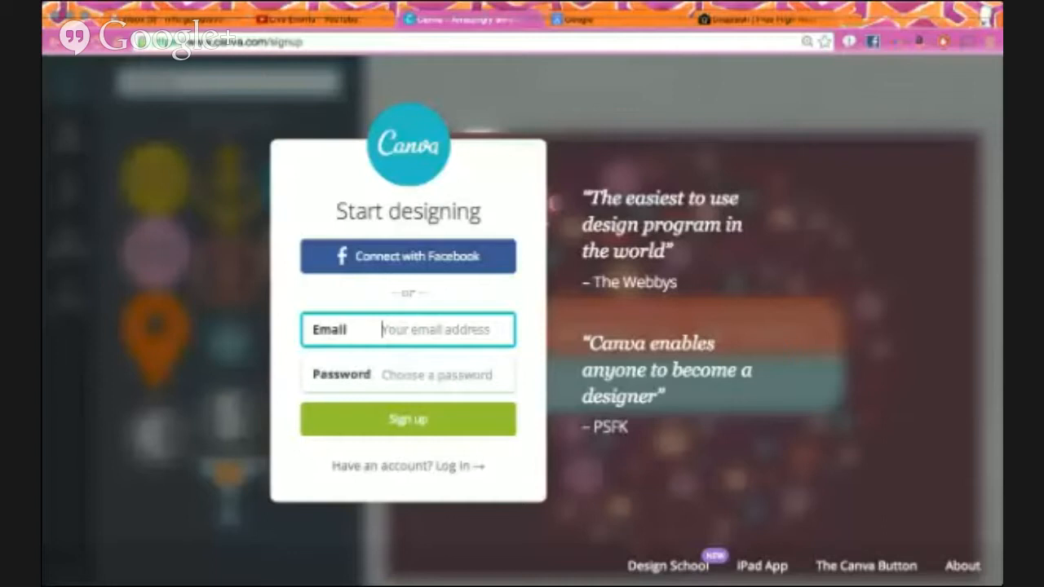
key("super+Tab")
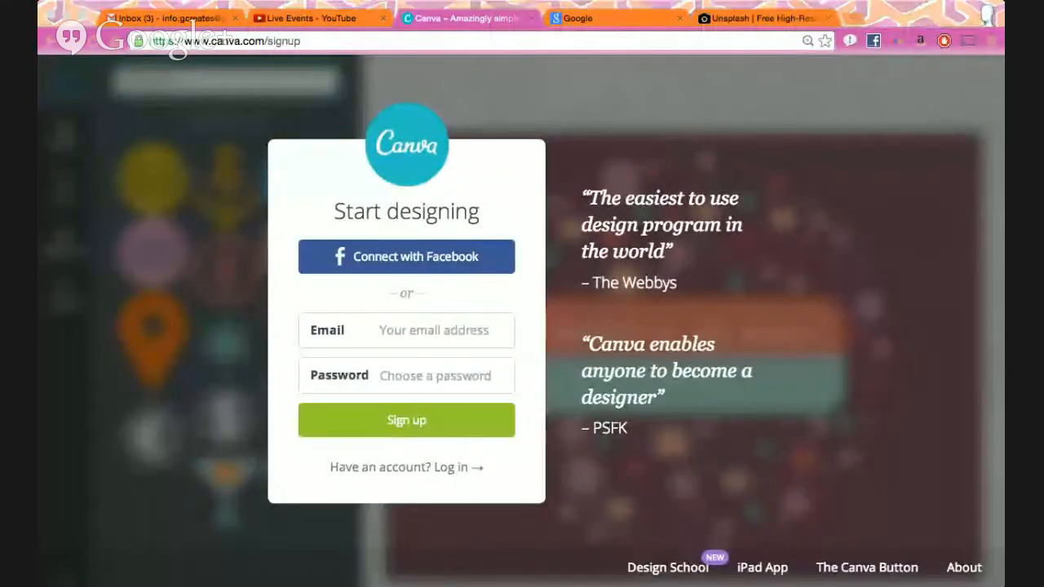
key("super+Tab")
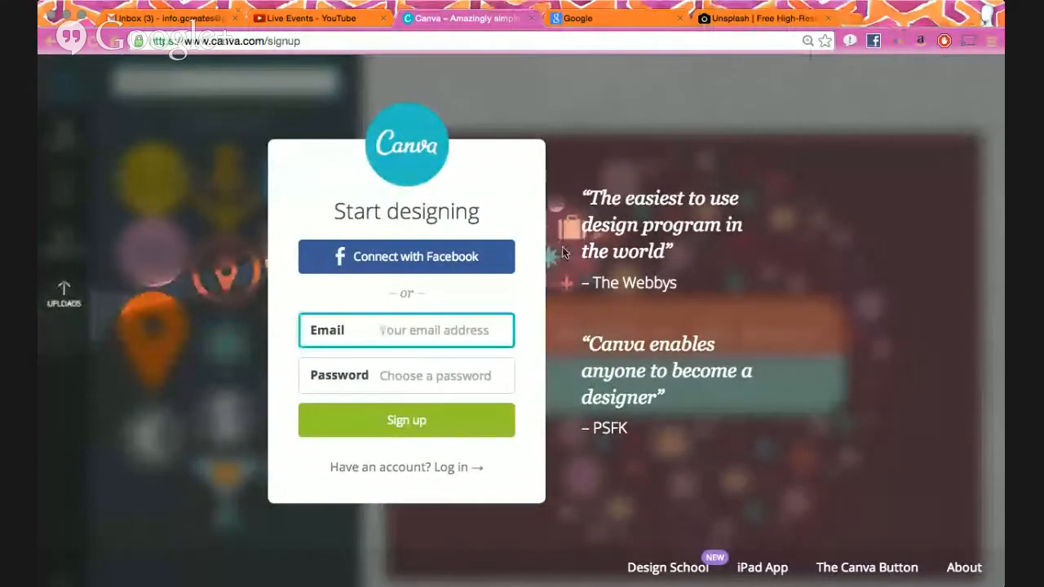
left_click(675, 571)
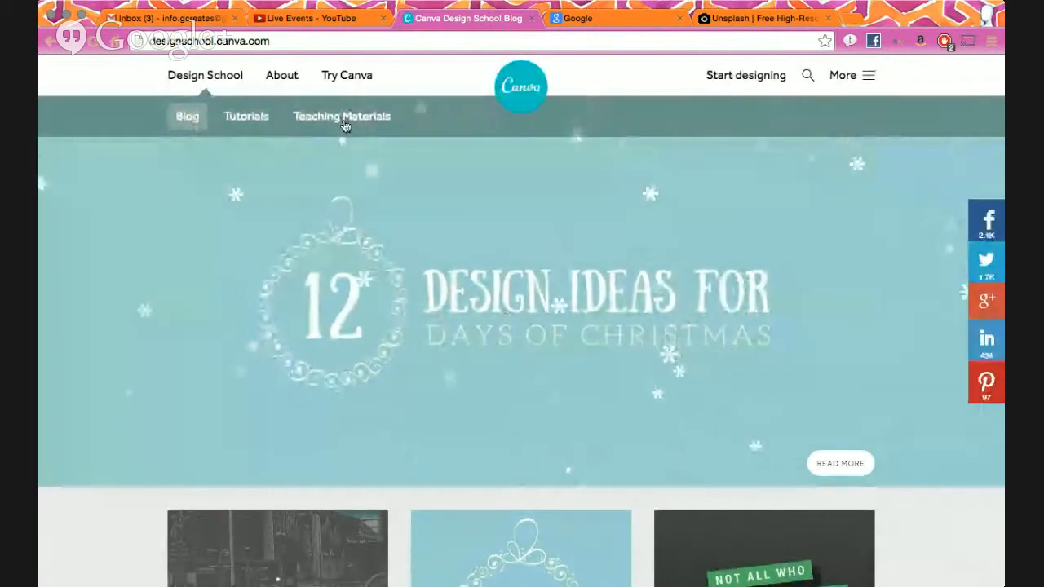
- Browse the Design School blog cards and open 'The Art of a Consistent Brand Image'
scroll(408, 307, "down", 3)
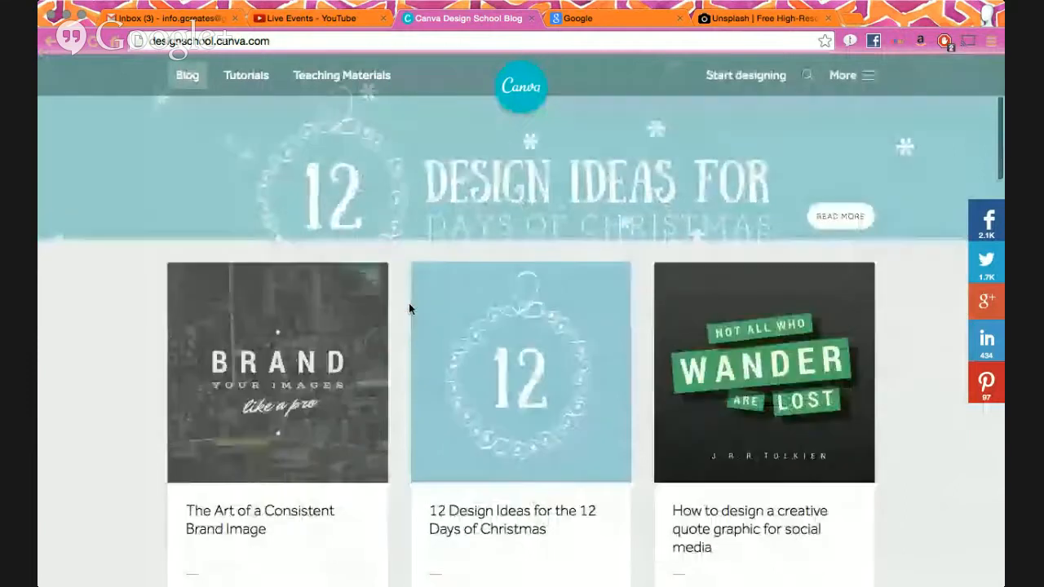
scroll(409, 307, "down", 1)
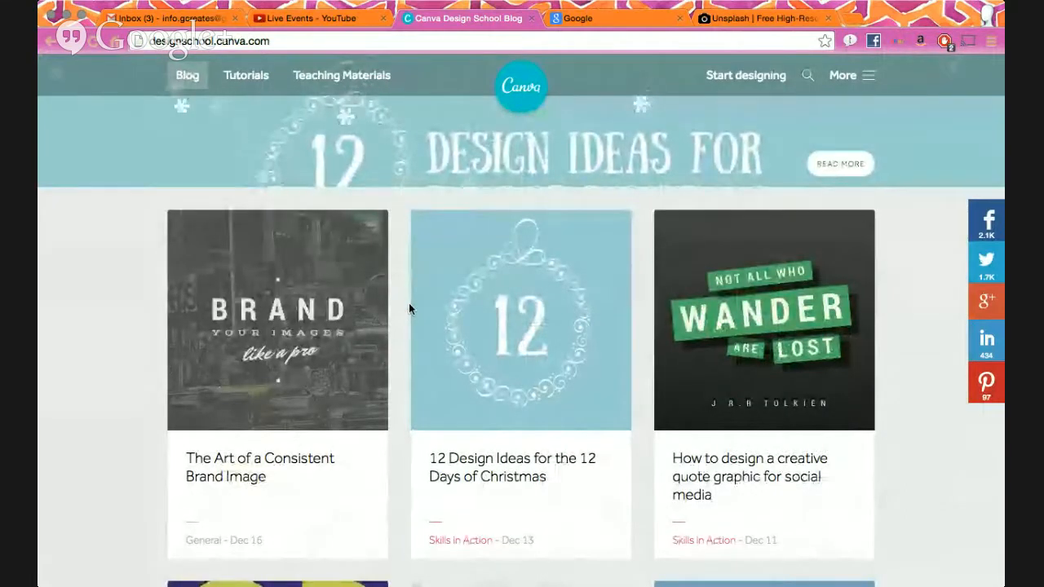
scroll(409, 308, "down", 3)
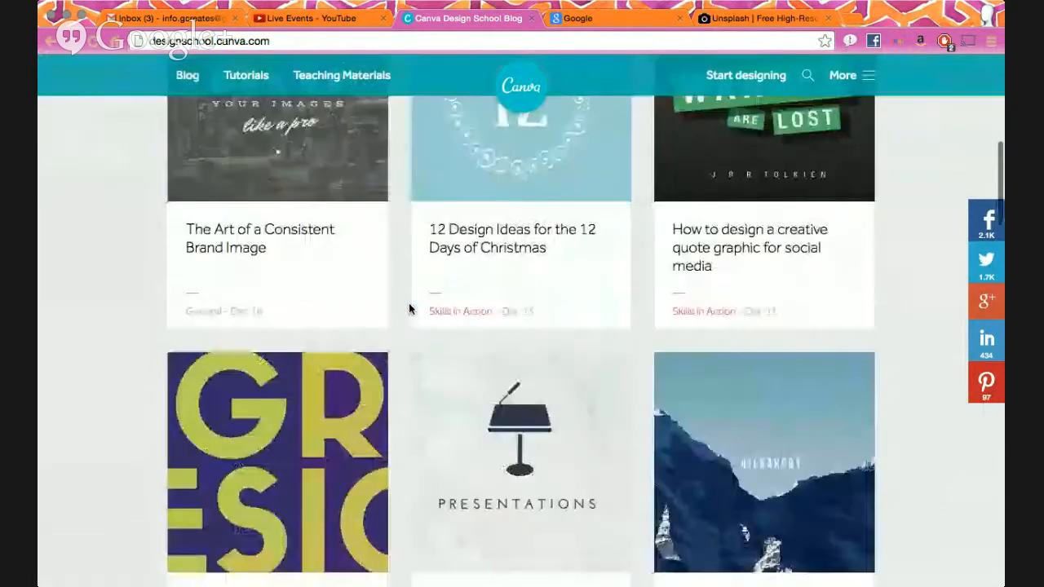
scroll(409, 305, "down", 3)
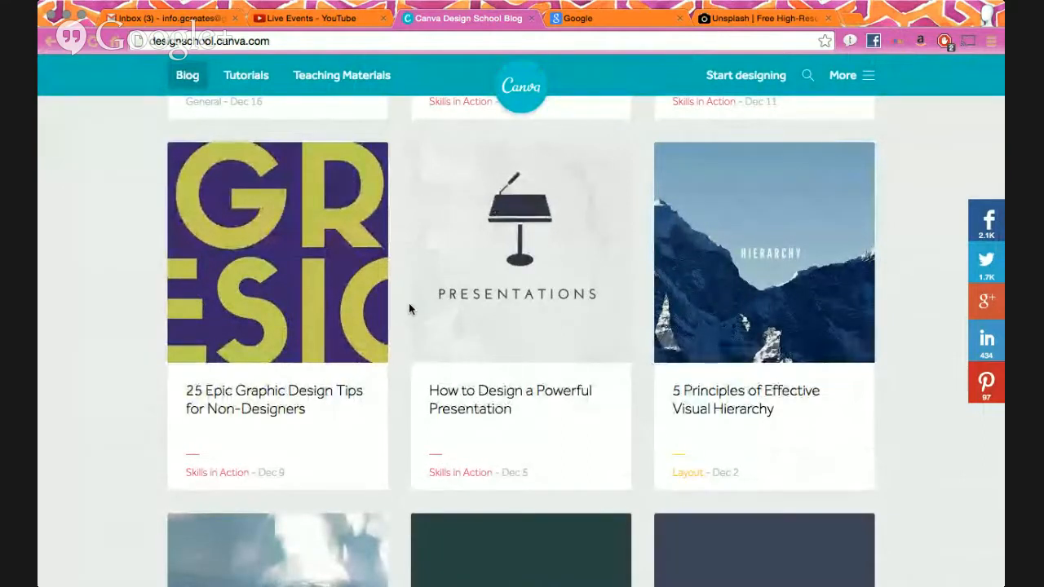
scroll(409, 308, "down", 7)
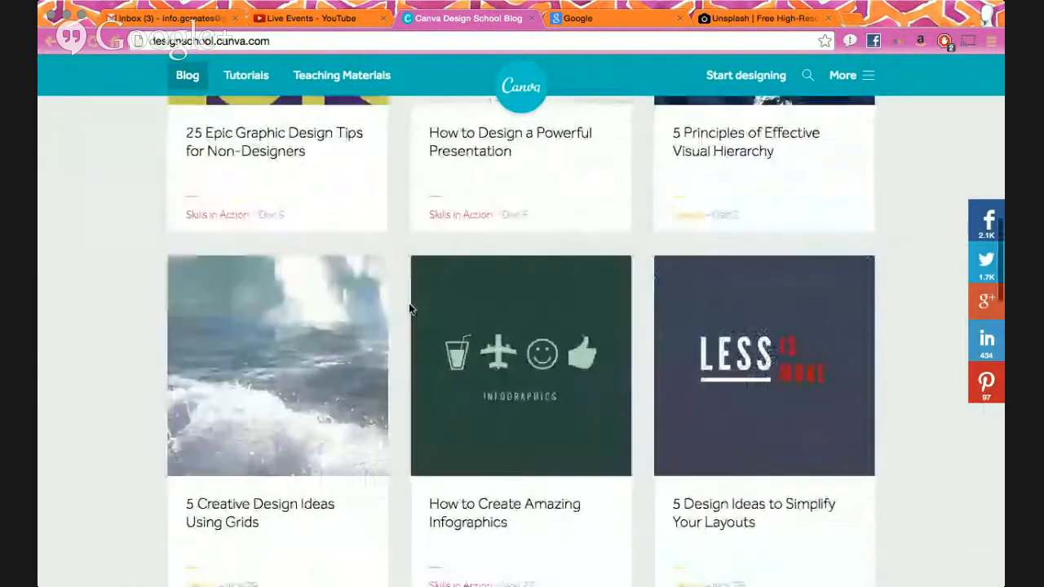
scroll(409, 308, "down", 8)
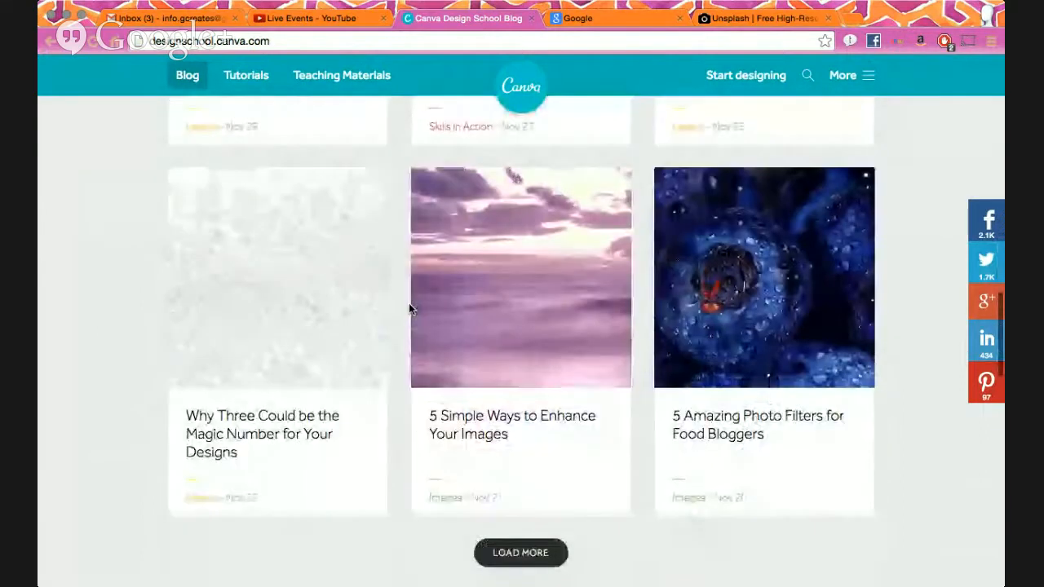
scroll(409, 309, "down", 6)
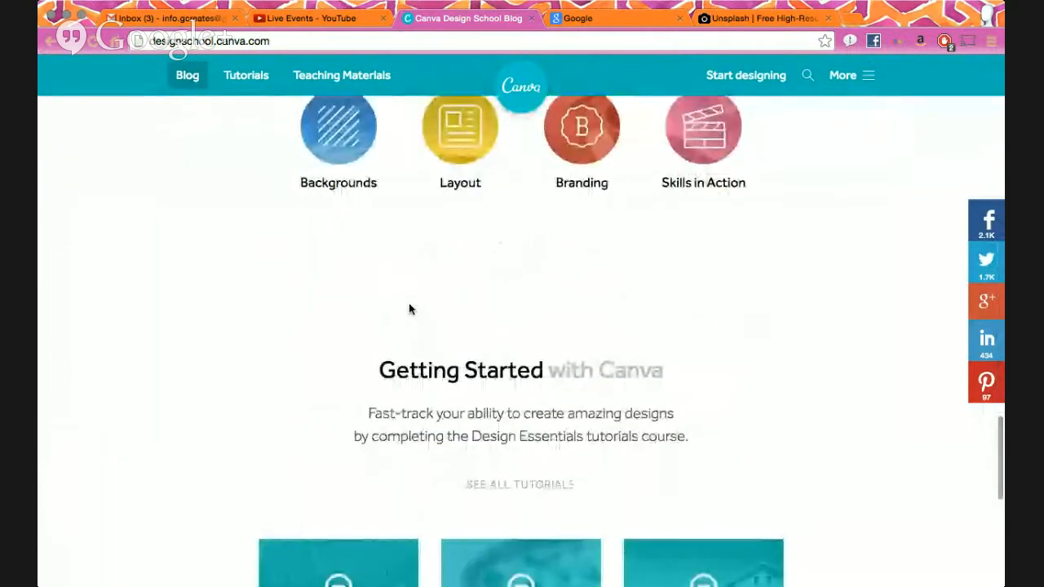
scroll(408, 308, "up", 20)
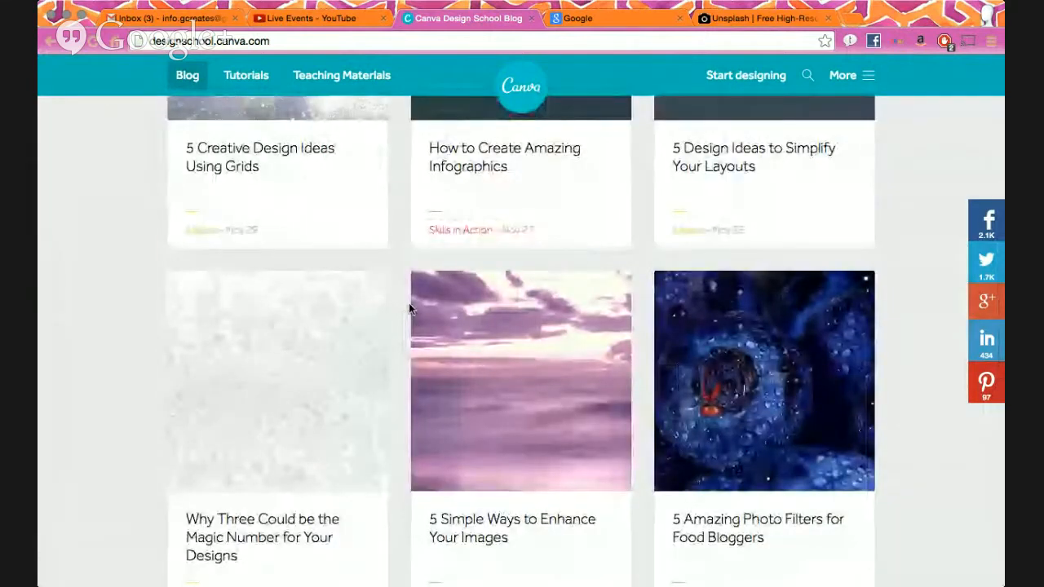
scroll(409, 309, "up", 5)
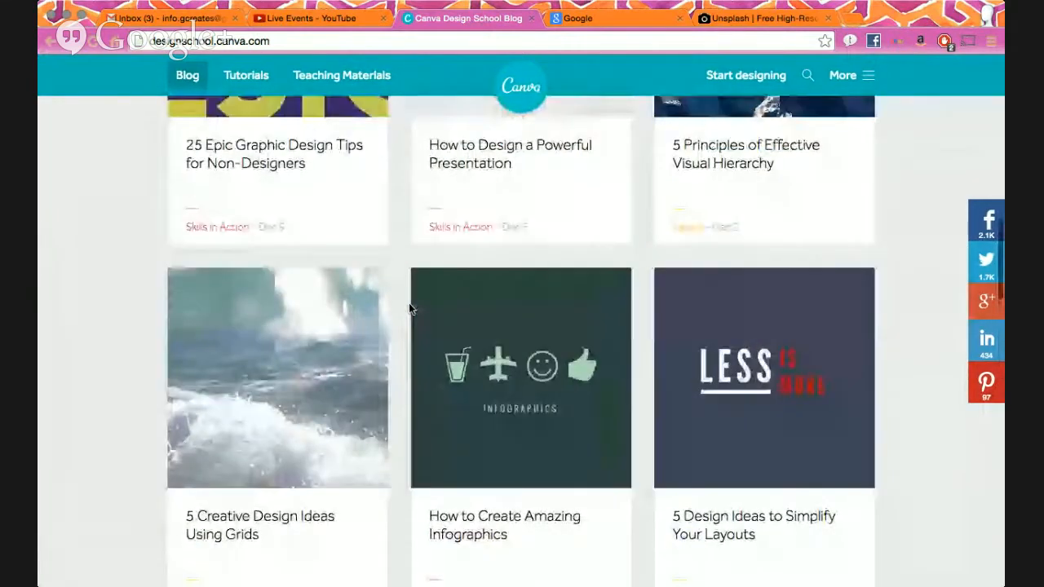
scroll(409, 308, "up", 3)
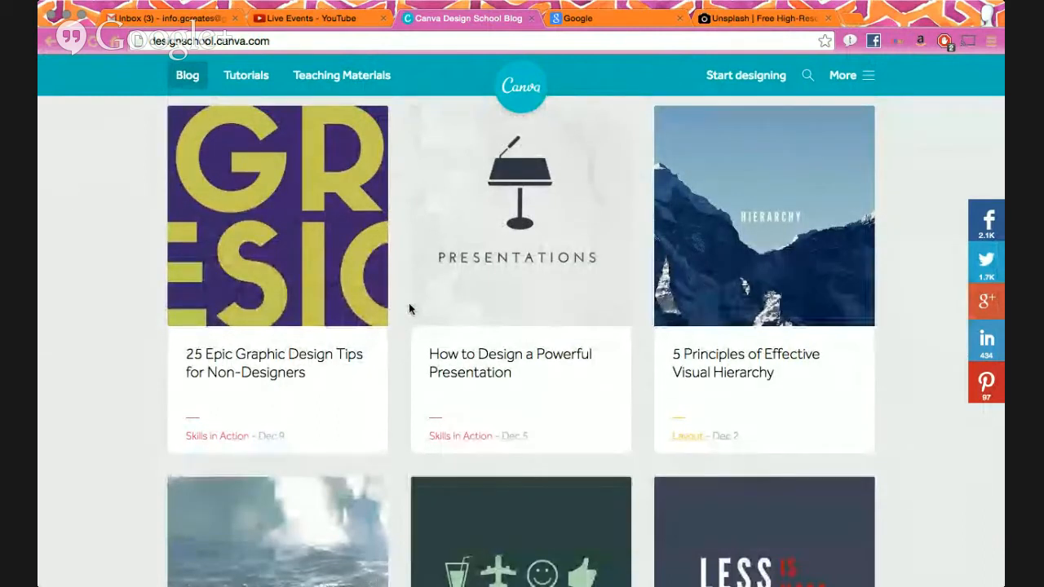
scroll(409, 309, "up", 5)
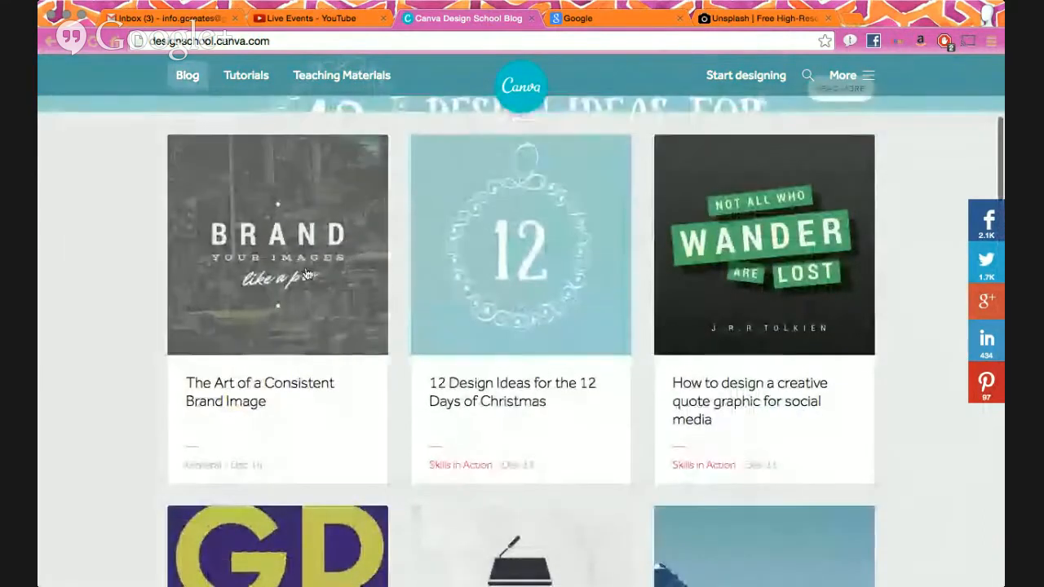
left_click(322, 464)
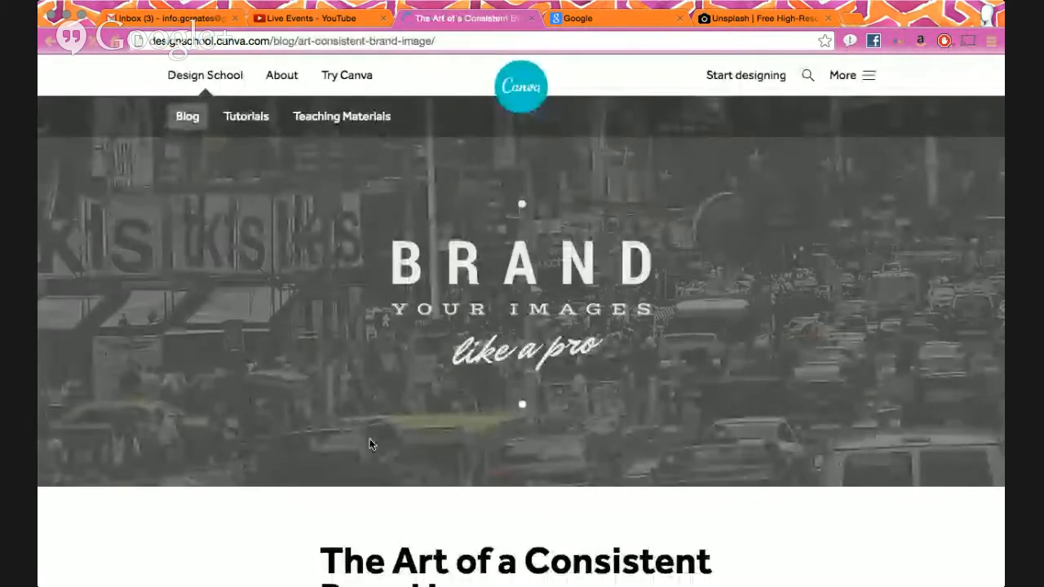
- Scroll through the brand image article to read its advice on limiting fonts
scroll(370, 445, "down", 7)
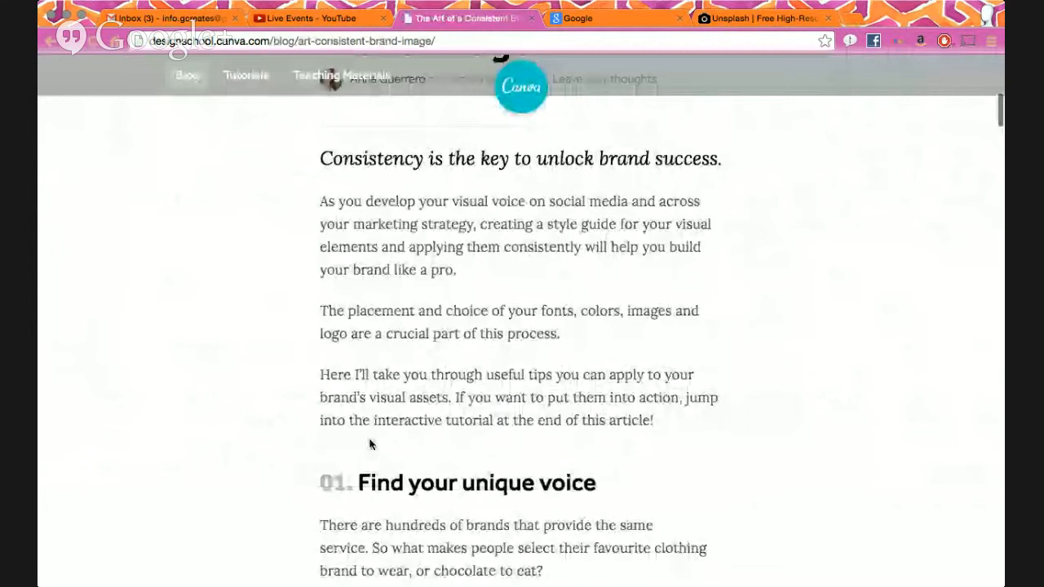
scroll(370, 445, "down", 6)
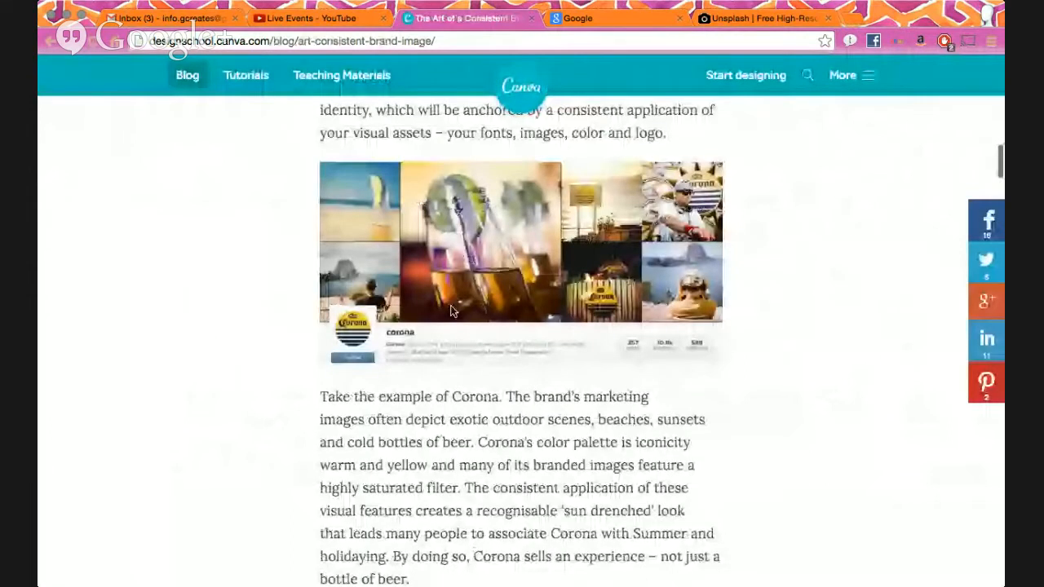
scroll(450, 305, "down", 7)
scroll(448, 306, "down", 2)
scroll(447, 306, "down", 8)
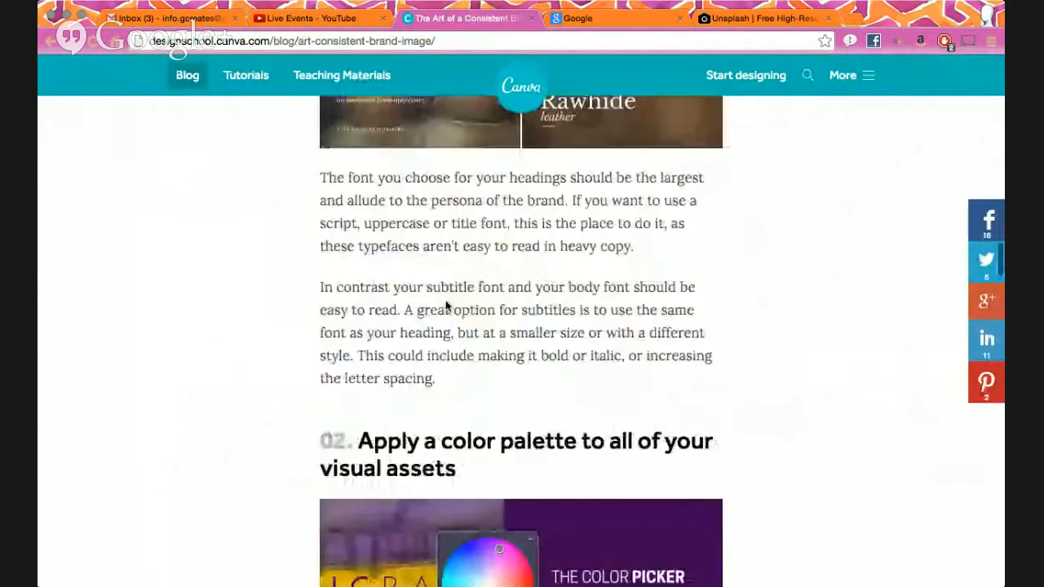
scroll(447, 245, "down", 3)
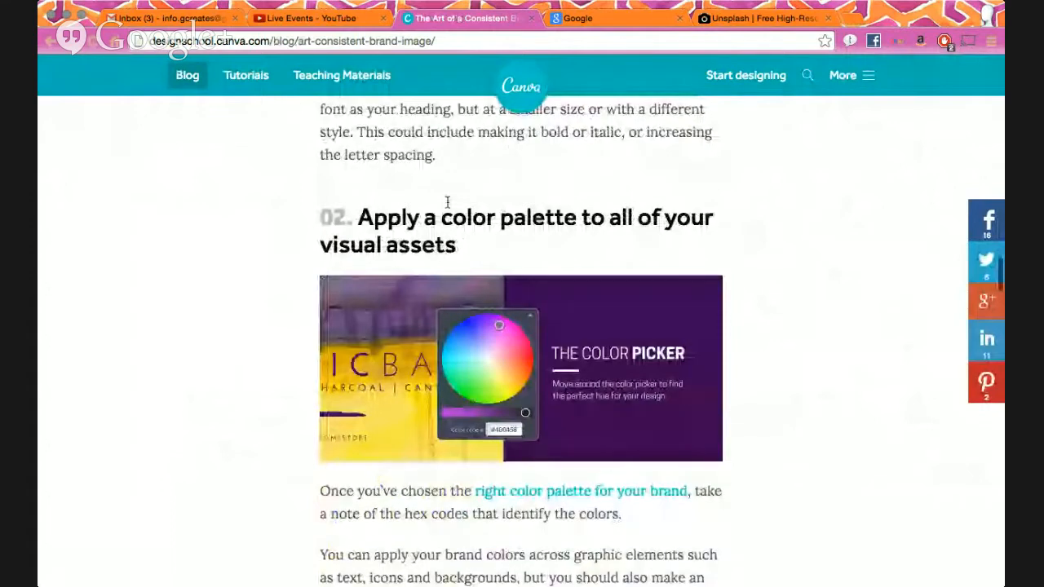
scroll(447, 201, "down", 3)
scroll(475, 233, "up", 1)
scroll(490, 261, "down", 5)
scroll(490, 285, "down", 2)
scroll(399, 303, "up", 1)
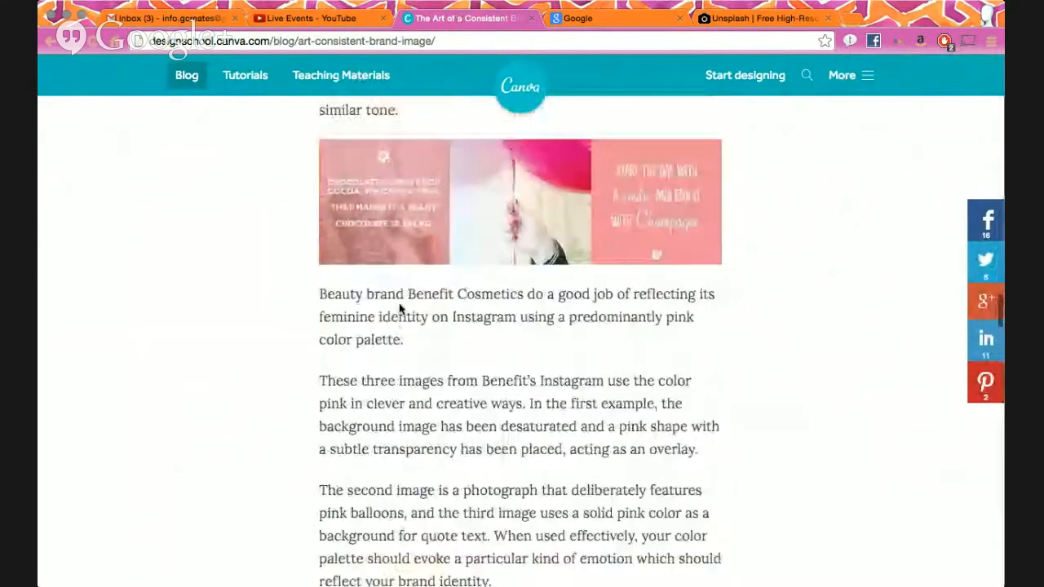
scroll(468, 268, "down", 10)
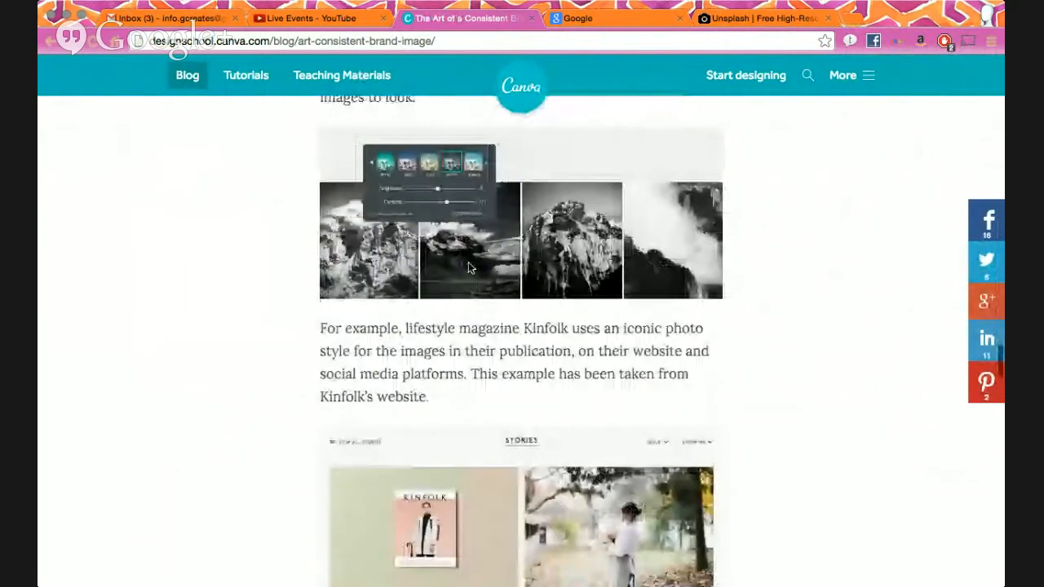
scroll(468, 268, "down", 2)
scroll(469, 268, "down", 5)
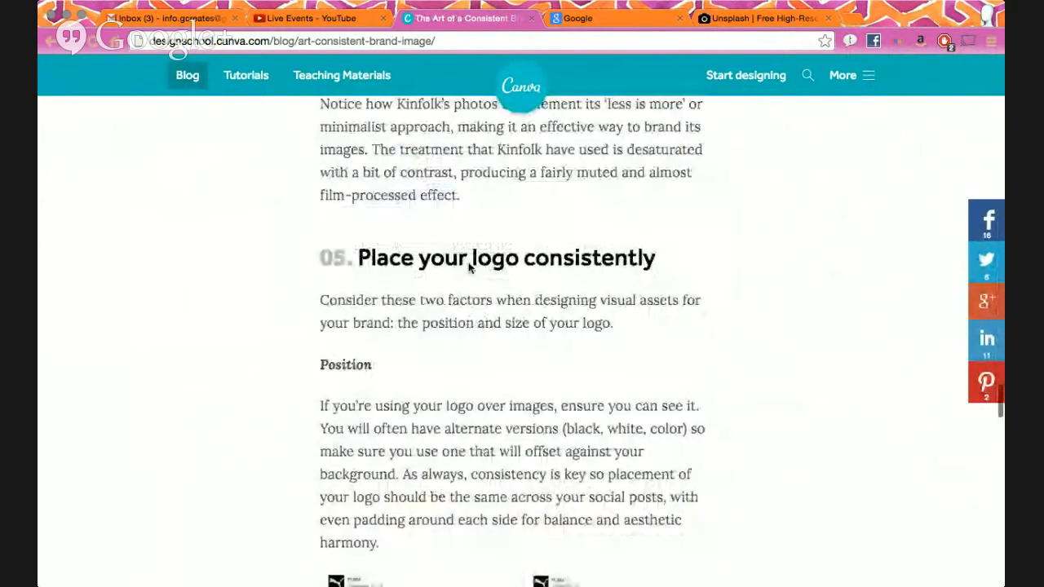
scroll(469, 268, "down", 2)
scroll(469, 268, "down", 15)
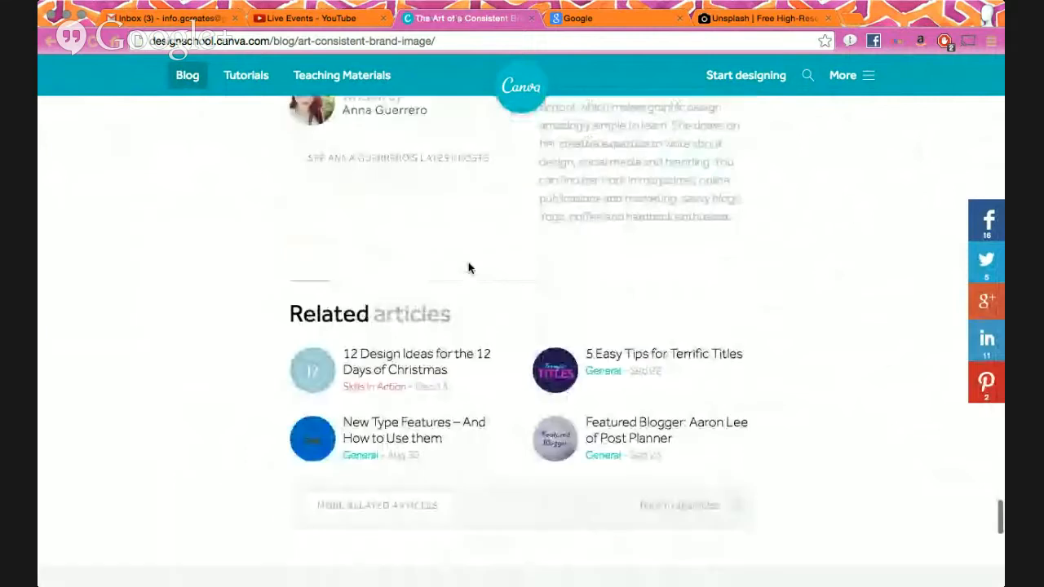
scroll(469, 267, "up", 5)
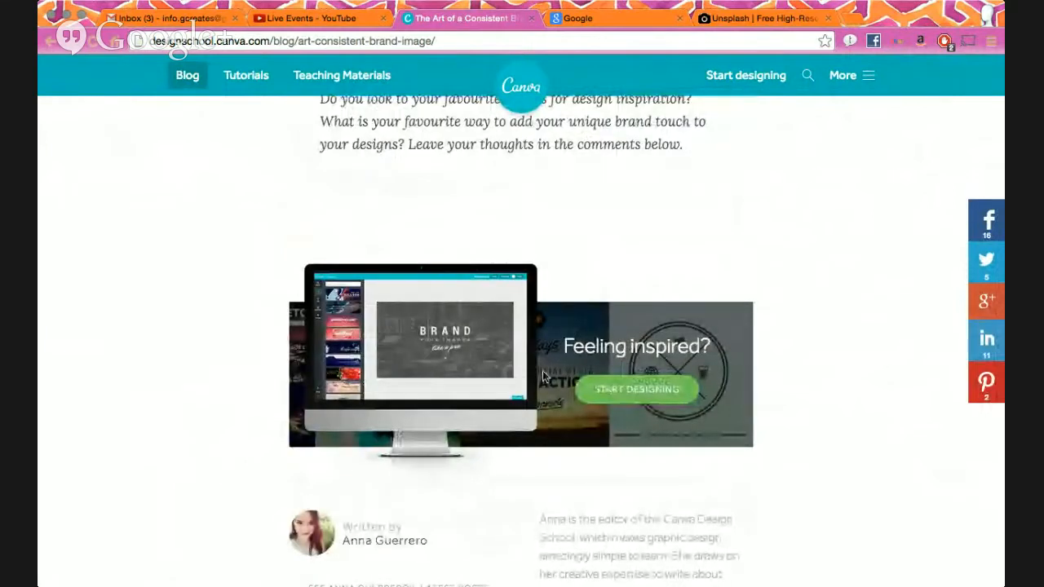
scroll(514, 322, "down", 5)
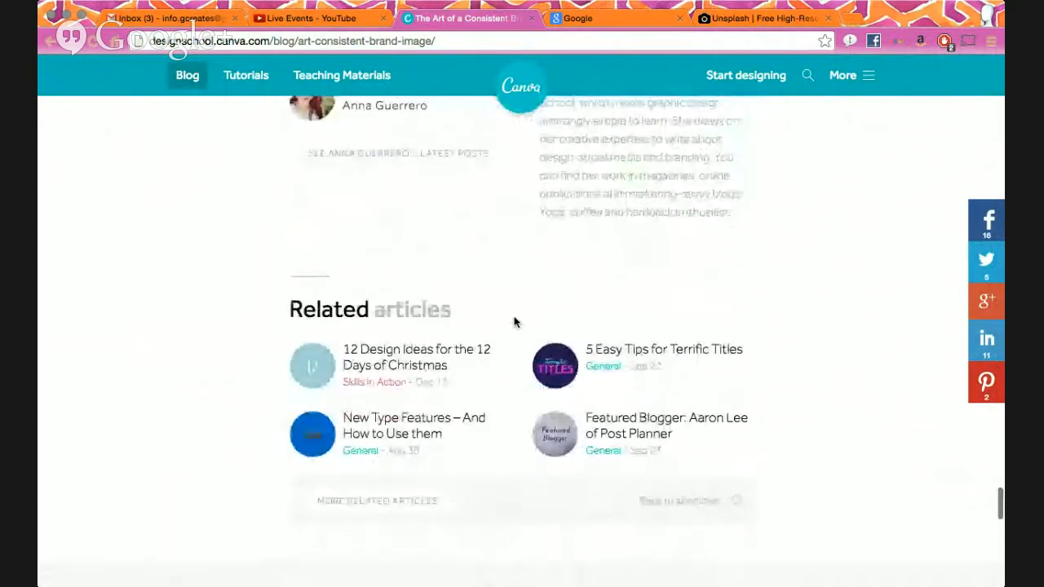
scroll(514, 322, "up", 10)
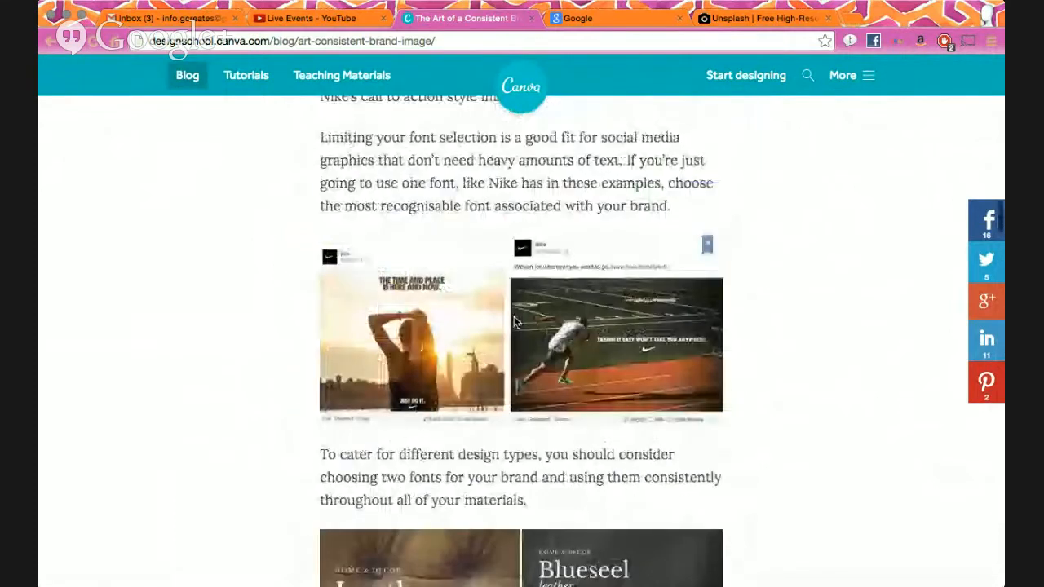
scroll(514, 323, "up", 15)
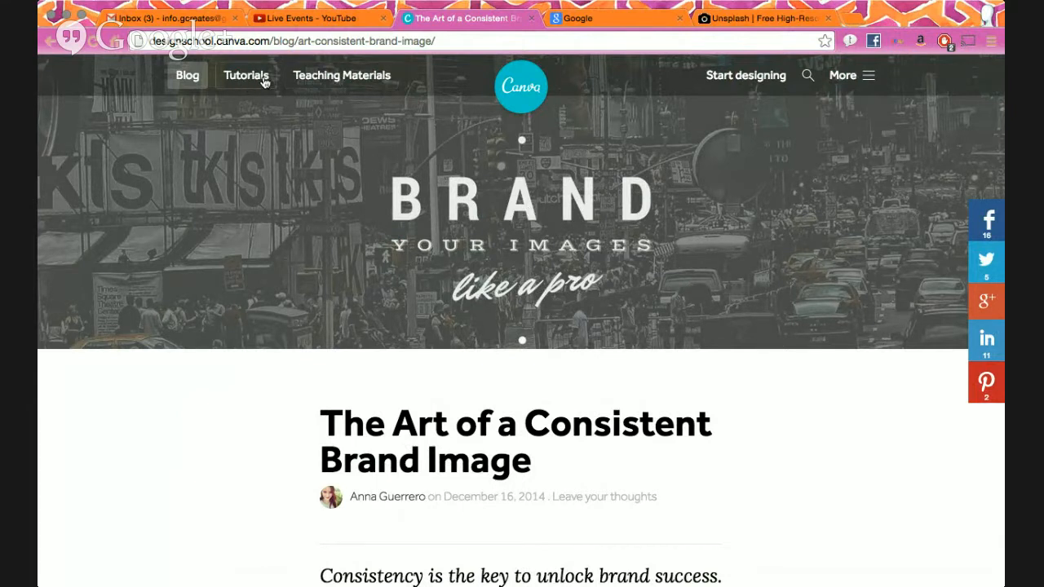
- Open the Teaching Materials section and browse its list of workshops
left_click(331, 82)
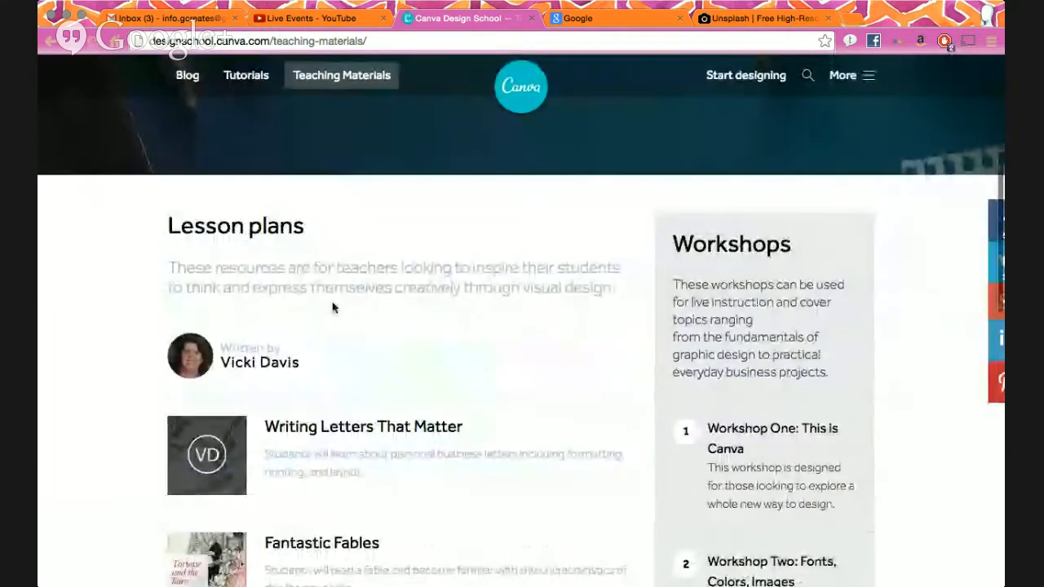
scroll(426, 257, "down", 3)
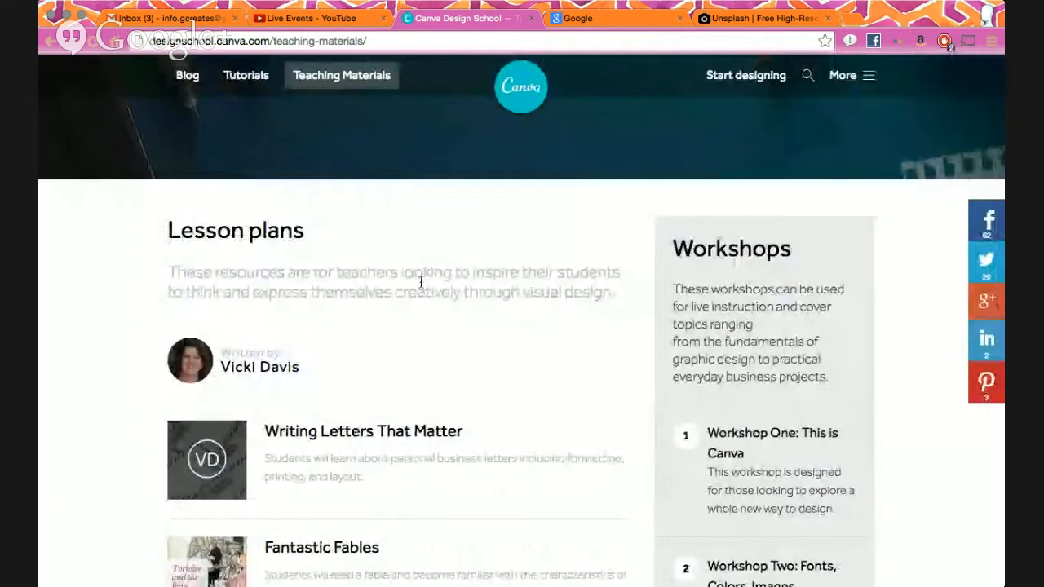
scroll(420, 280, "down", 4)
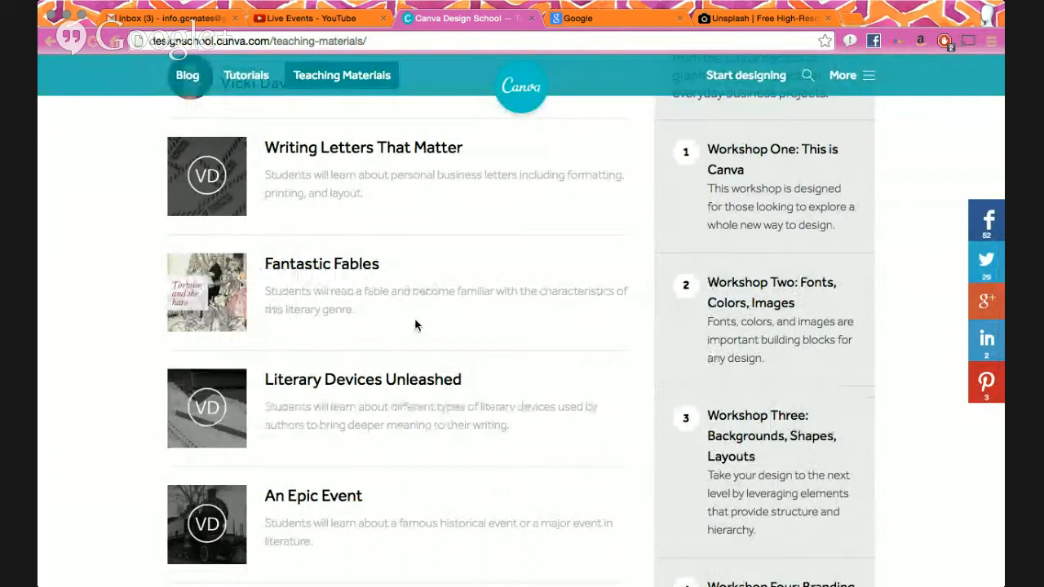
scroll(415, 325, "down", 5)
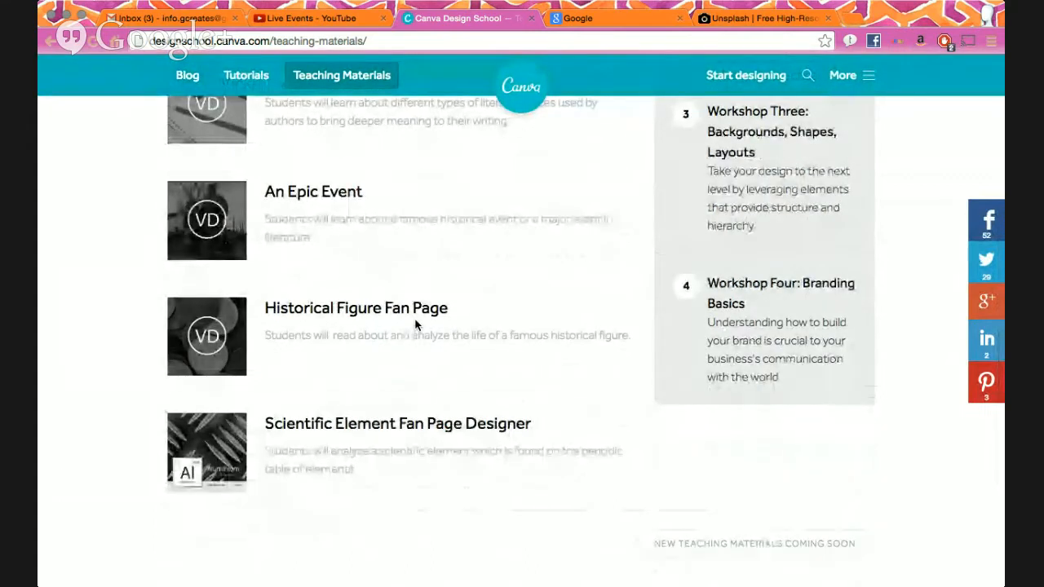
scroll(410, 376, "up", 6)
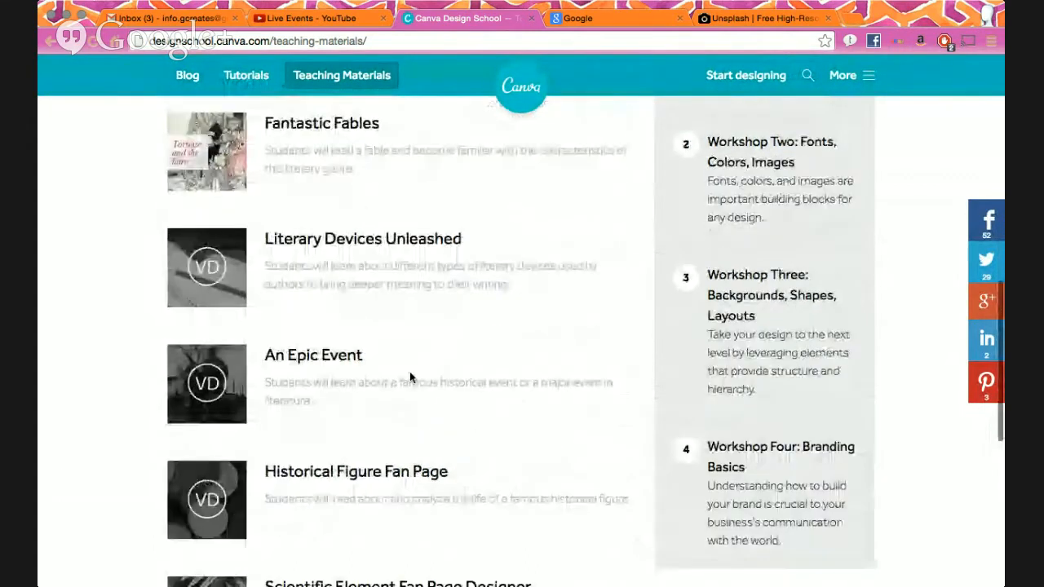
scroll(410, 377, "up", 3)
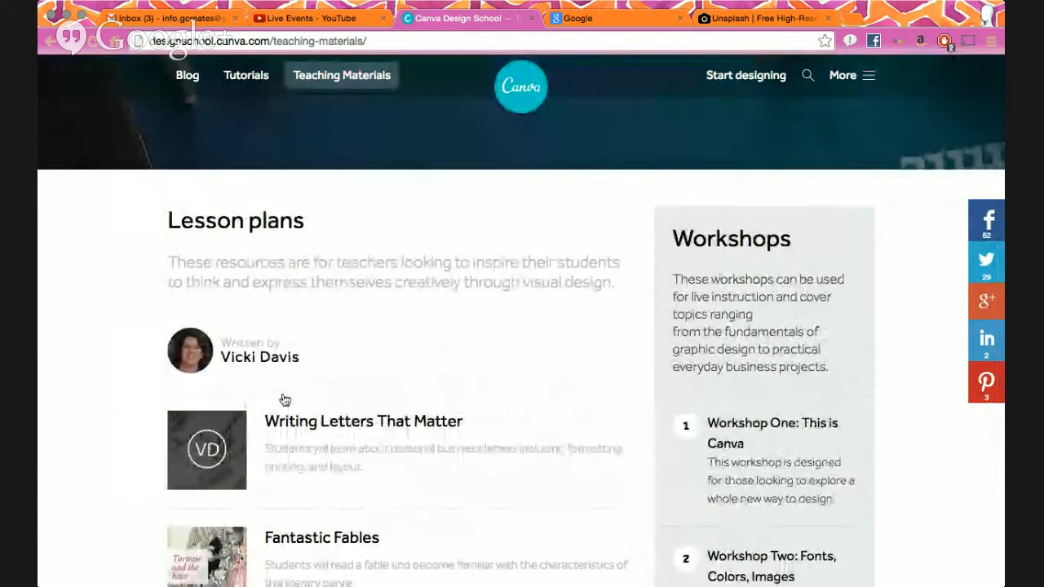
scroll(647, 306, "down", 1)
scroll(646, 306, "down", 3)
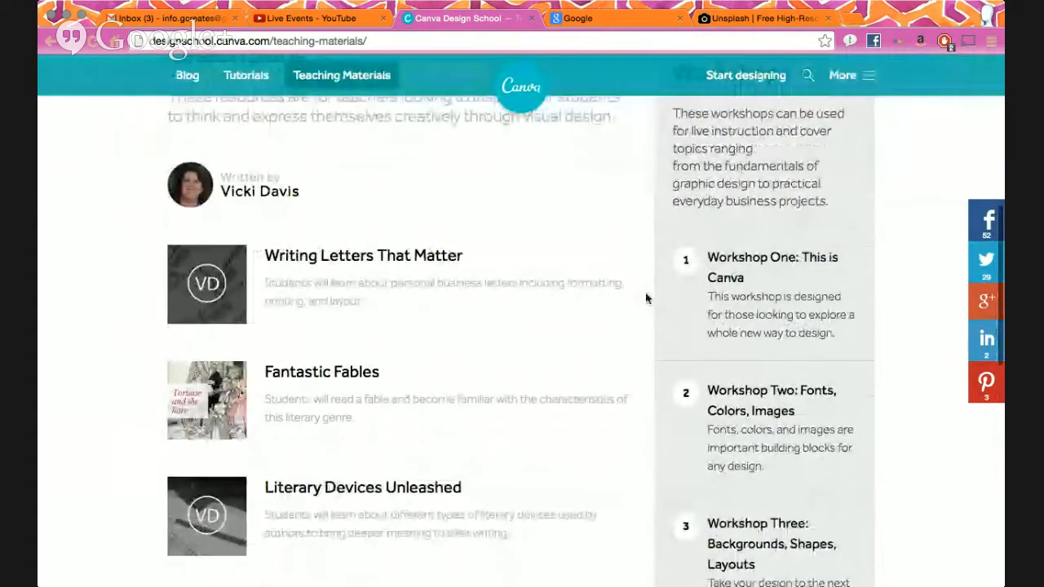
scroll(715, 384, "down", 3)
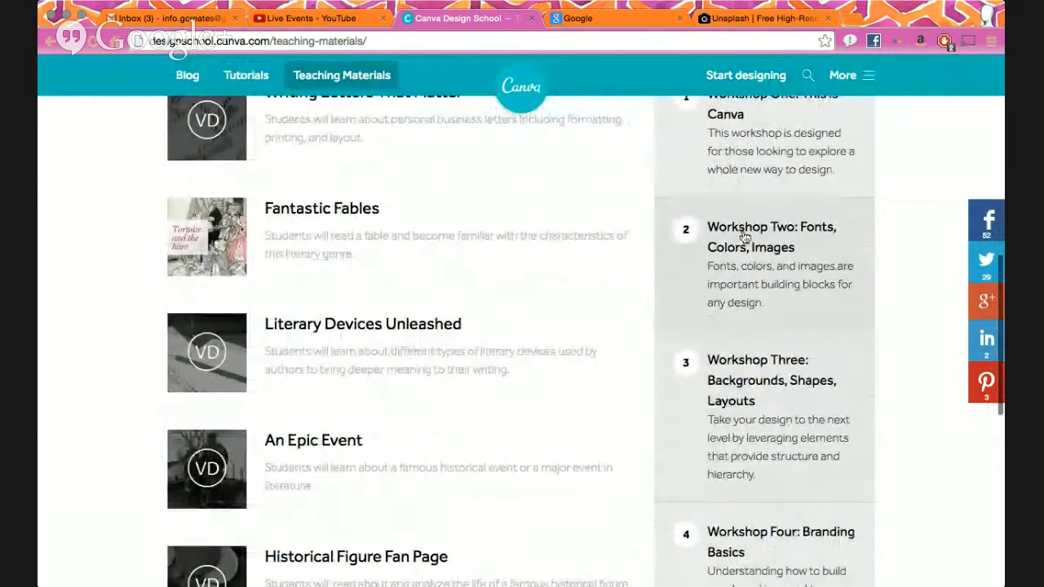
scroll(744, 277, "down", 3)
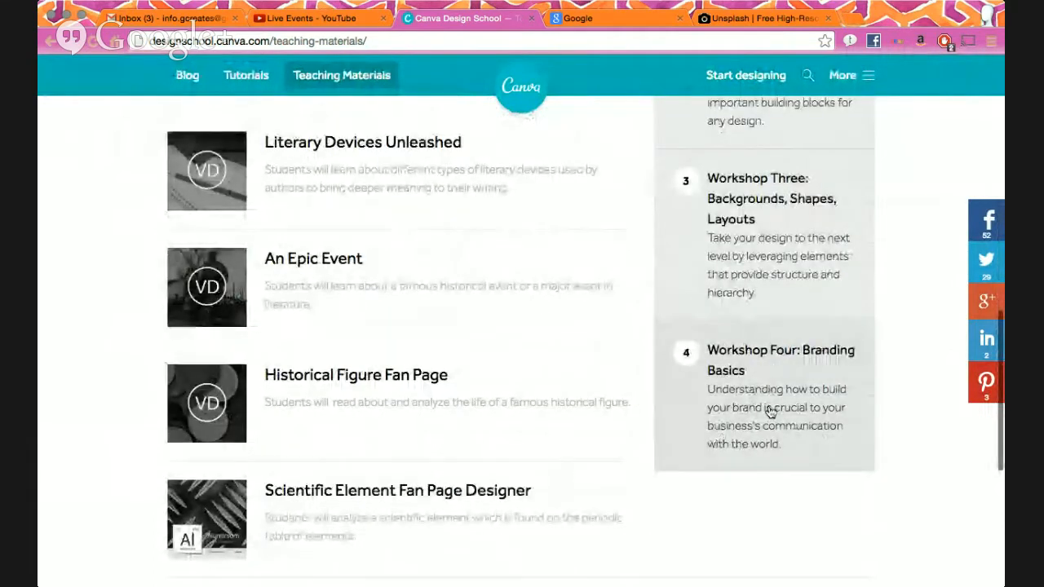
- Read through Workshop Four: Branding Basics, then launch Try Canva in a new tab
left_click(770, 412)
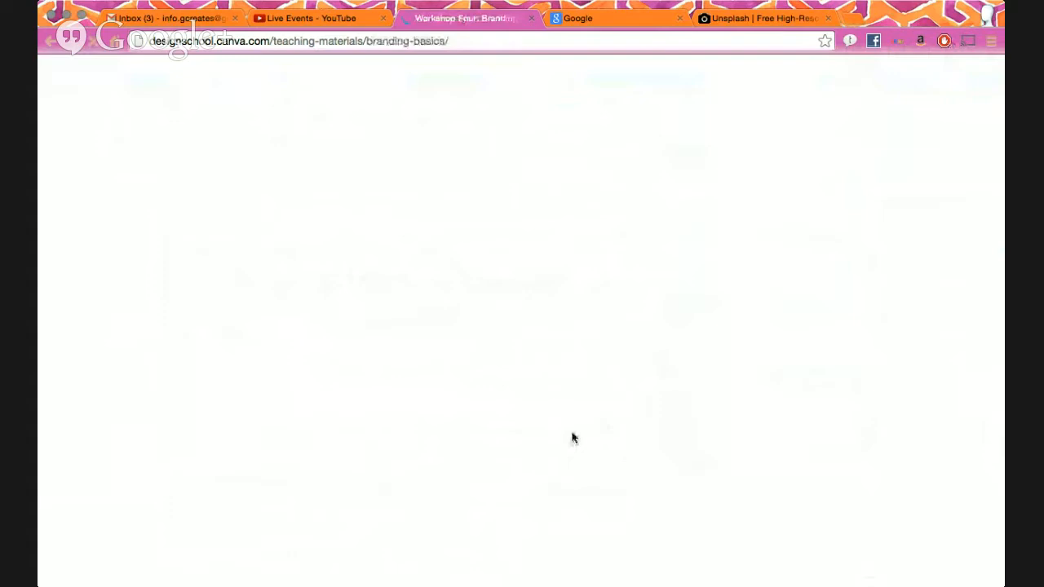
scroll(533, 462, "down", 2)
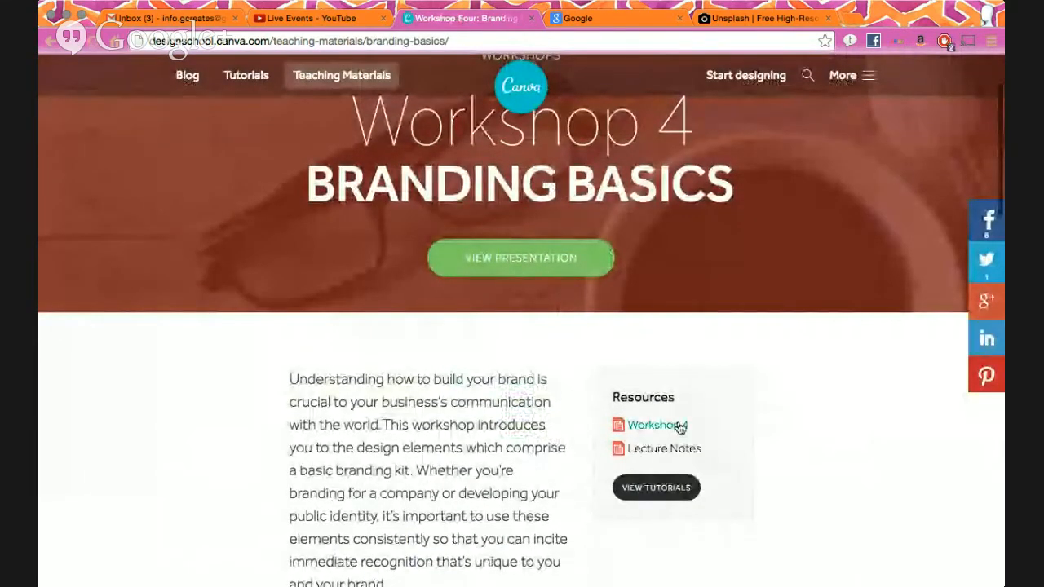
scroll(682, 445, "down", 5)
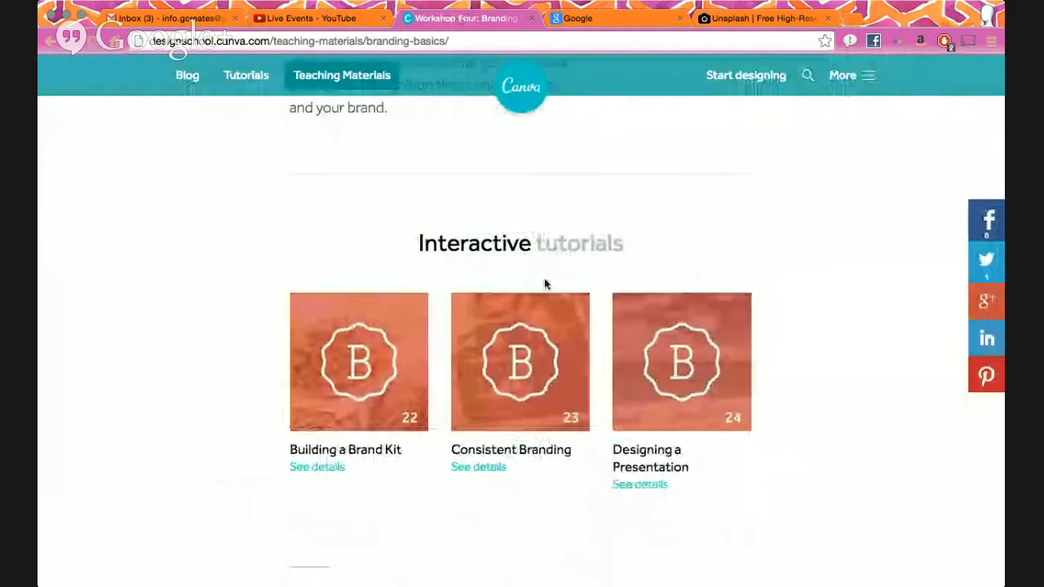
mouse_move(667, 359)
scroll(522, 383, "down", 3)
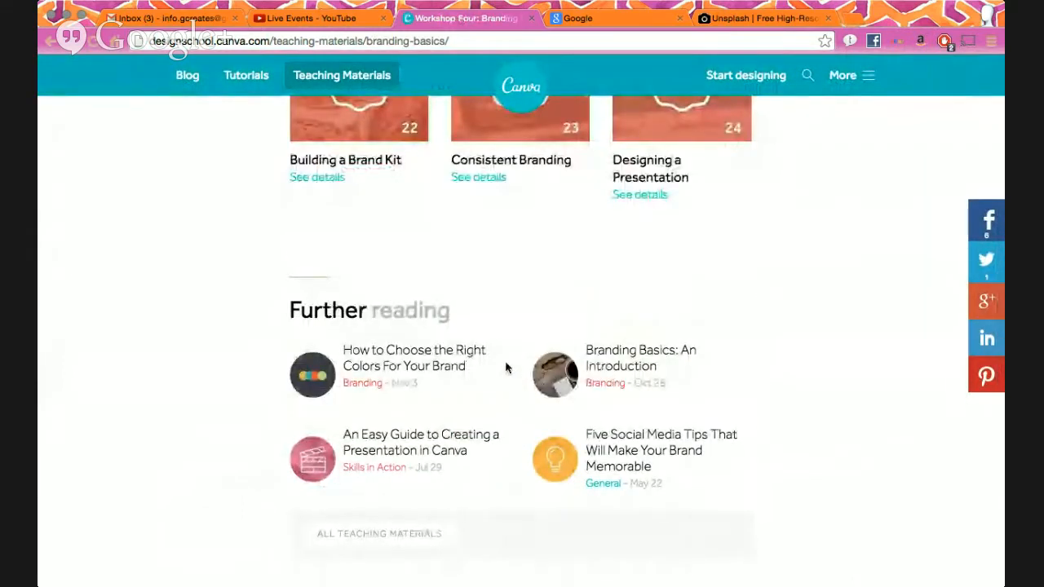
scroll(505, 368, "down", 8)
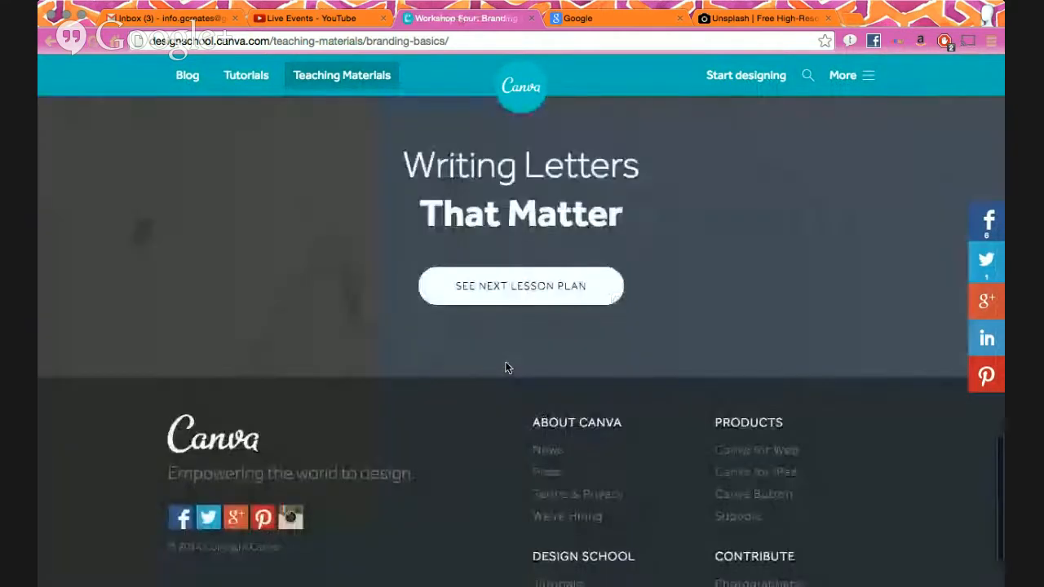
scroll(505, 363, "up", 15)
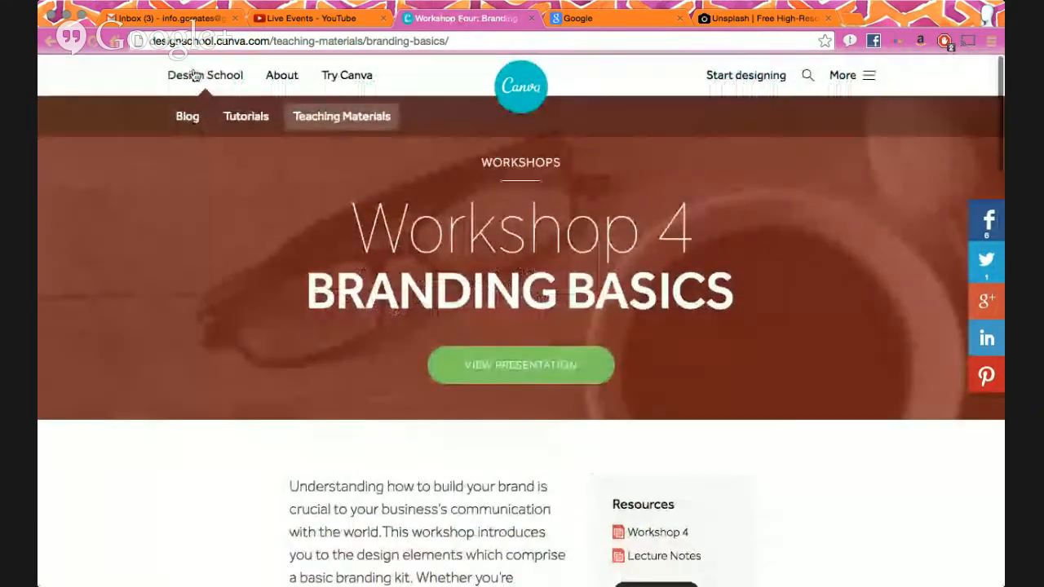
left_click(340, 77)
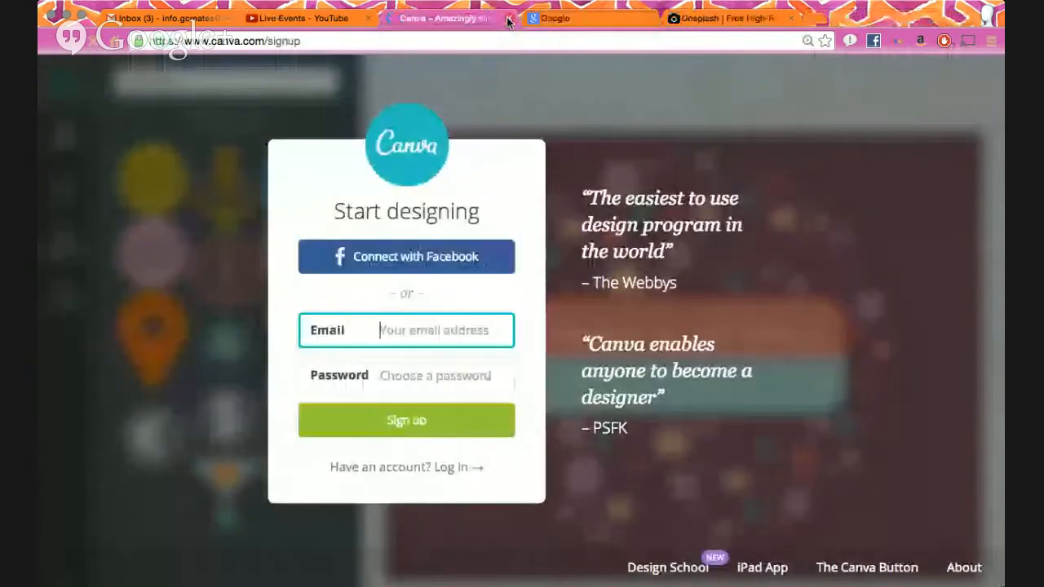
- Close the Branding Basics tab and get back to the Canva sign-up page after checking the inbox
left_click(506, 18)
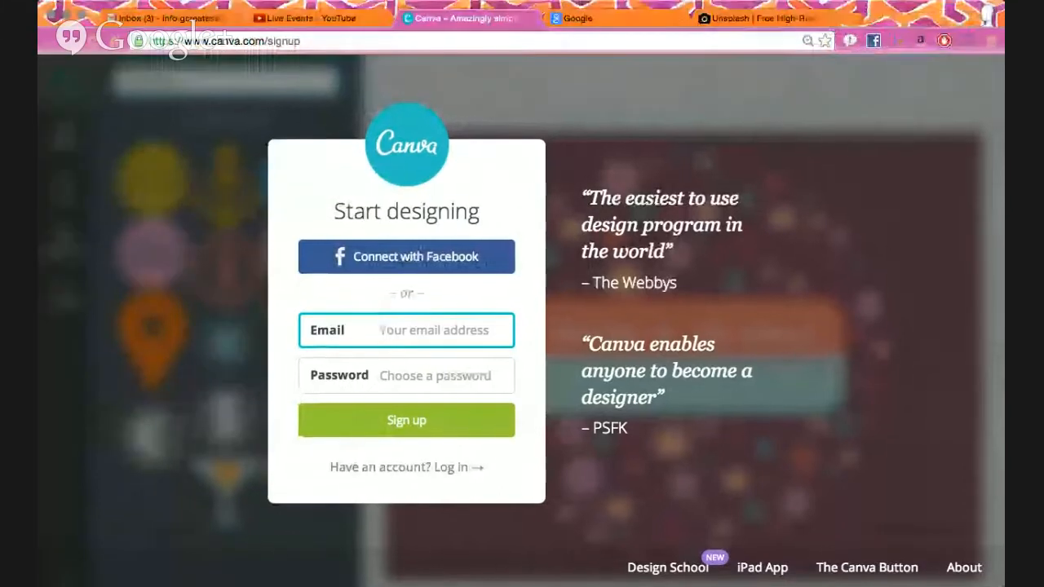
left_click(182, 18)
left_click(433, 17)
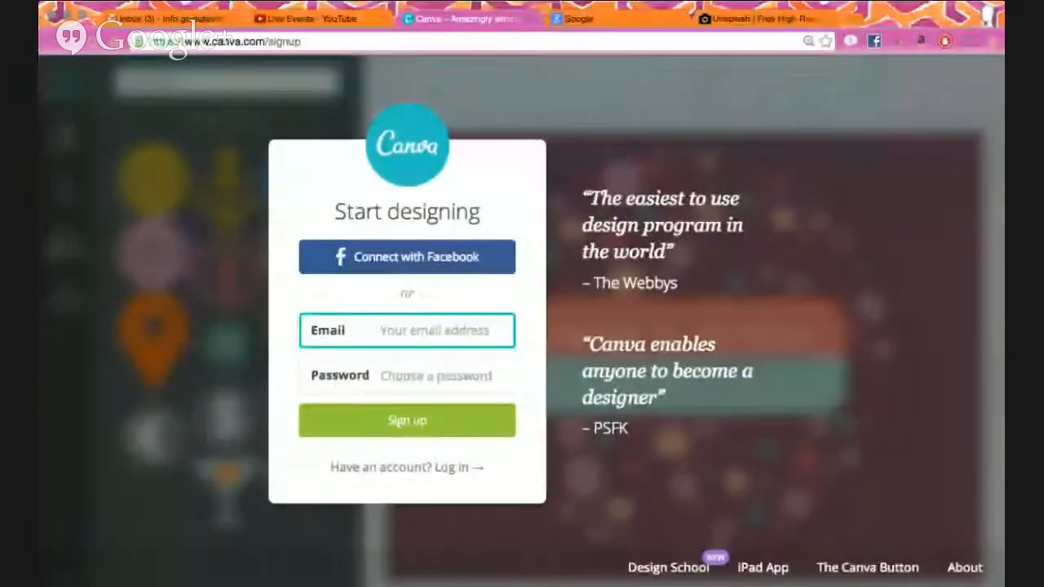
- Sign up for Canva using the church's e-mail address and an account password
left_click(54, 299)
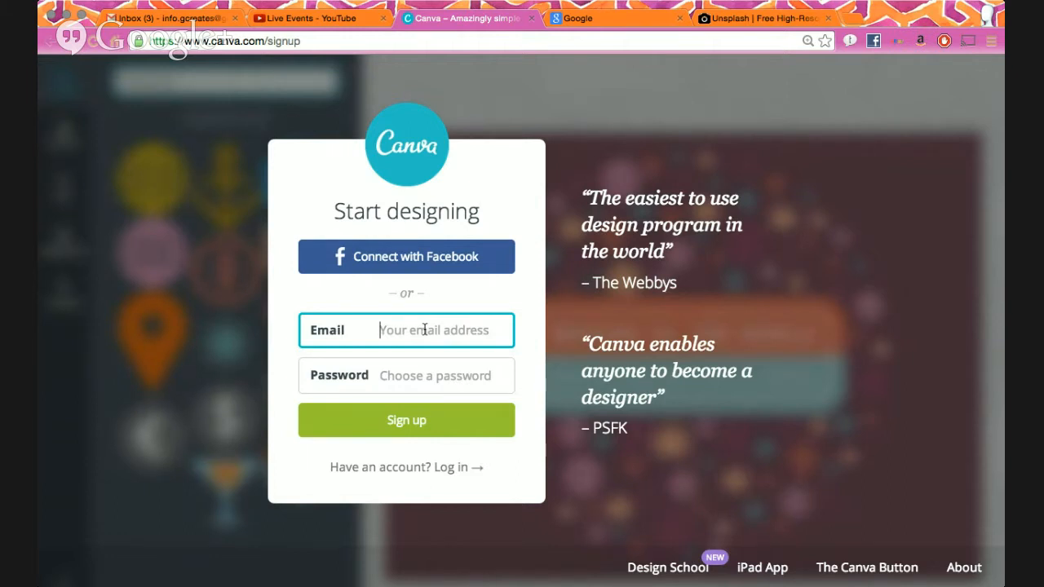
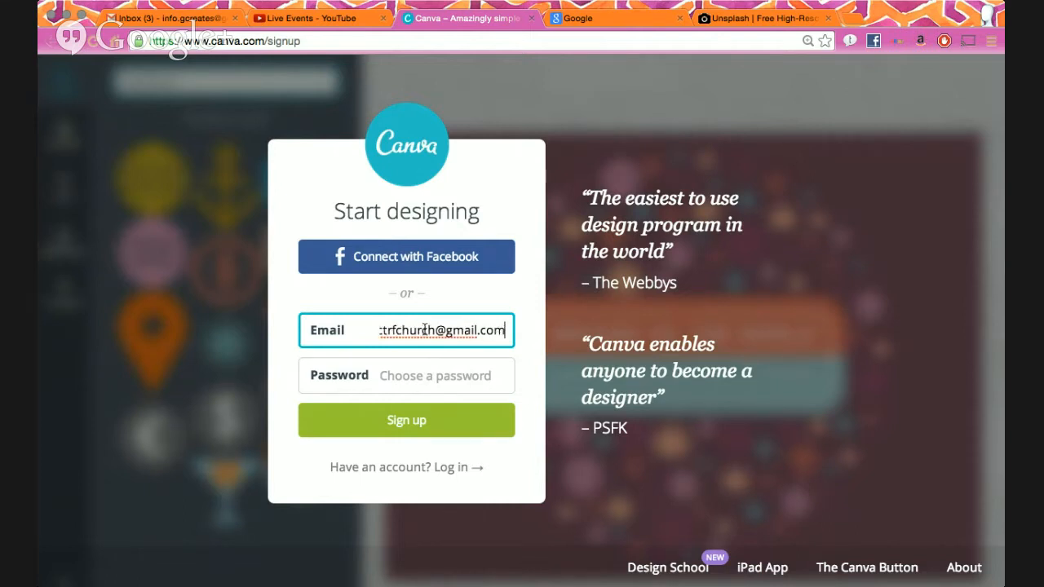
key("Tab")
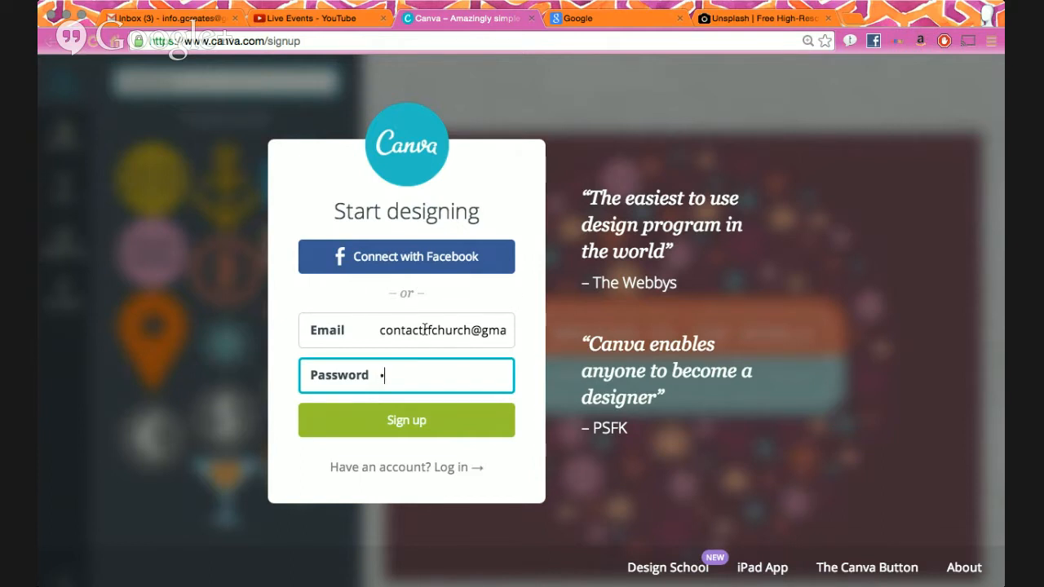
type("****")
left_click(396, 428)
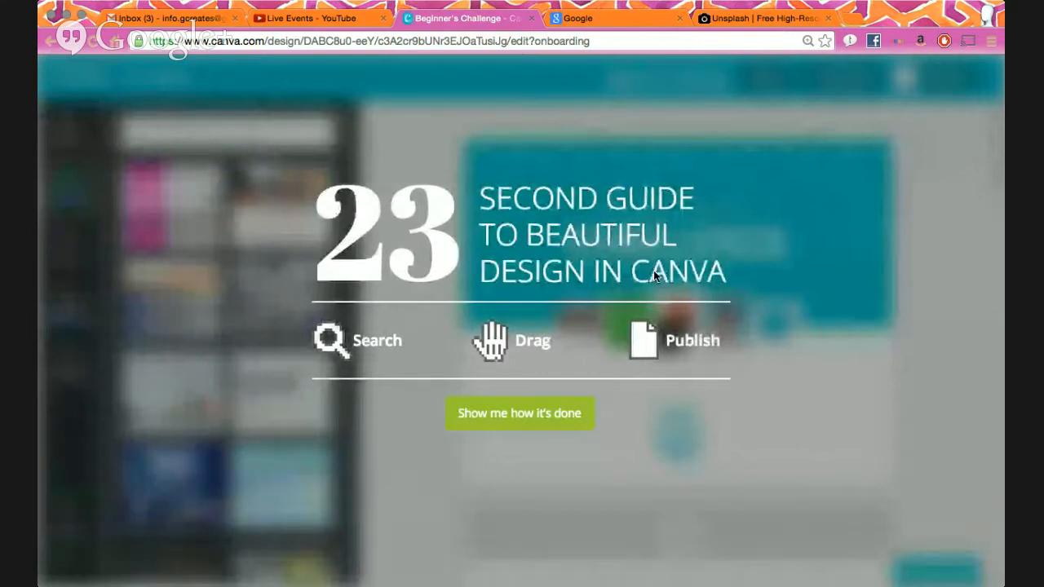
- Dismiss the 23-second guide, scroll the Beginner's Challenge steps, and mark the tutorial complete
left_click(541, 407)
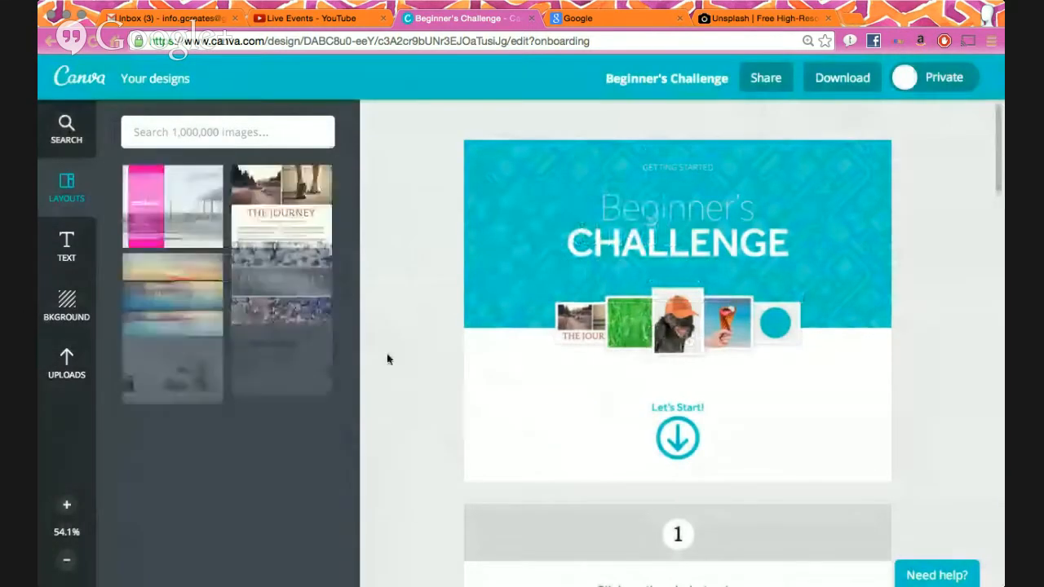
scroll(698, 295, "down", 3)
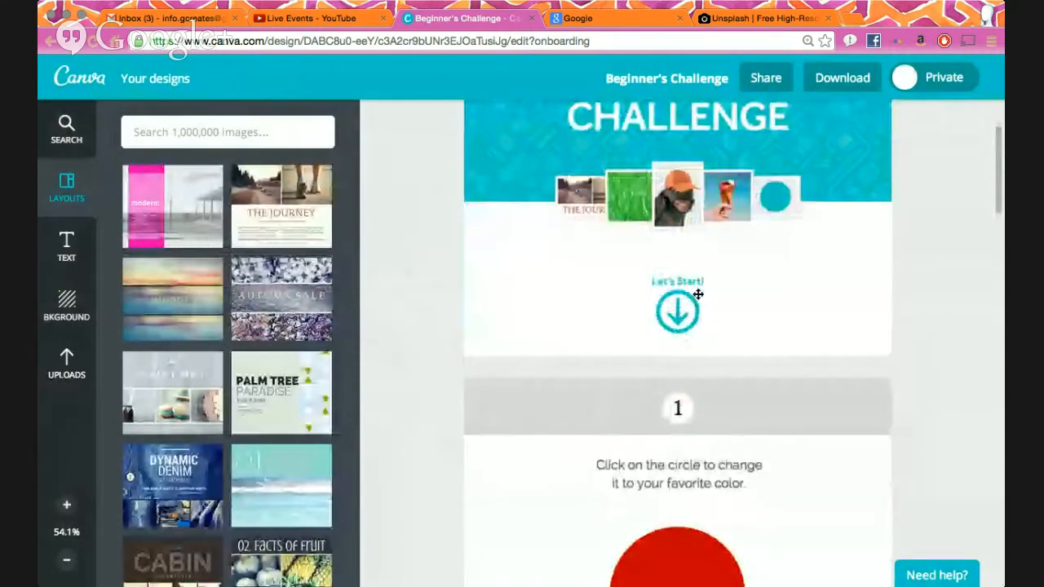
scroll(698, 295, "down", 5)
scroll(698, 294, "up", 2)
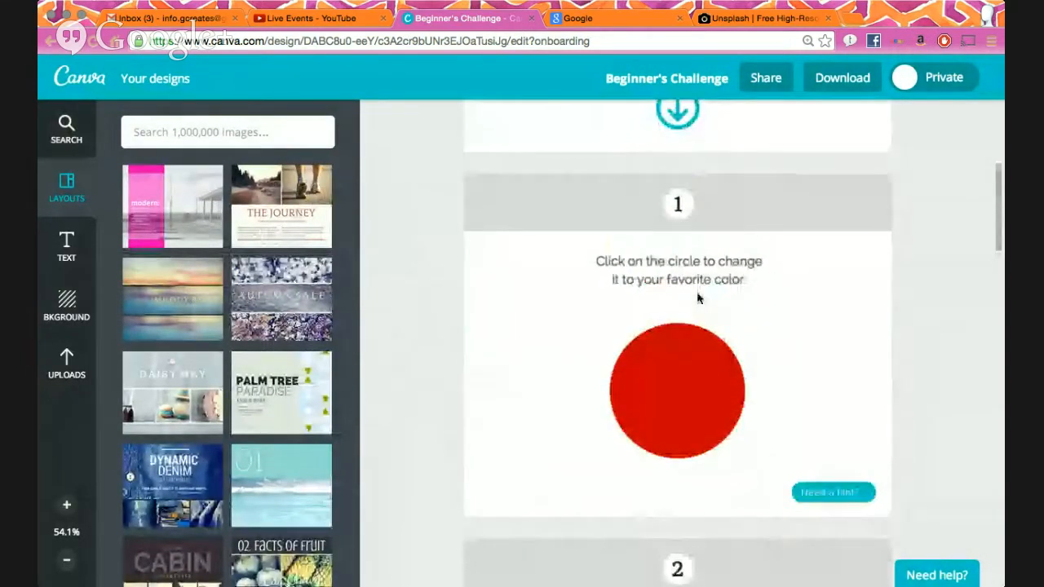
scroll(698, 299, "up", 5)
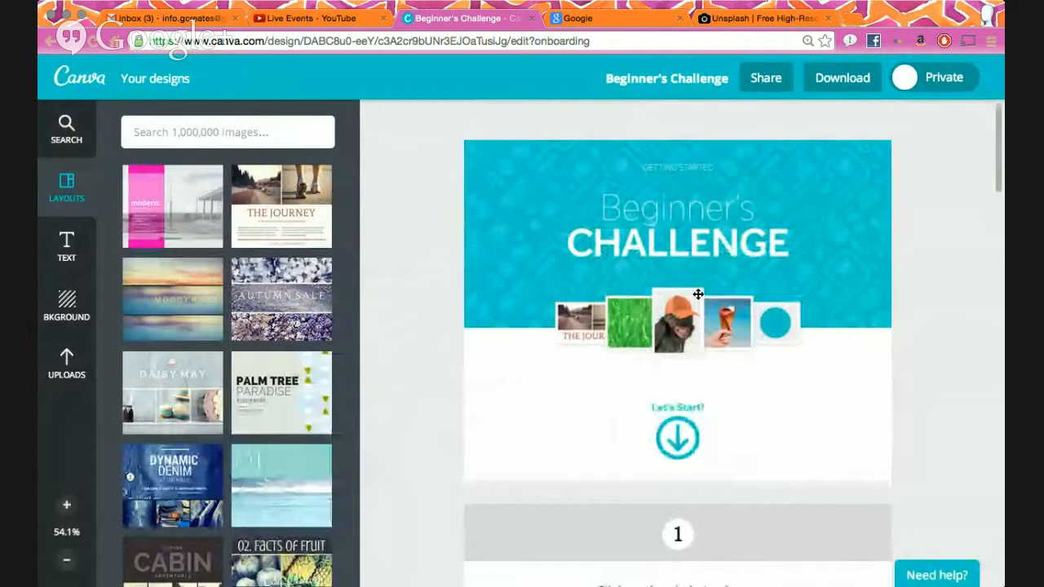
scroll(698, 295, "down", 12)
scroll(695, 296, "up", 5)
scroll(697, 299, "up", 4)
scroll(697, 298, "down", 20)
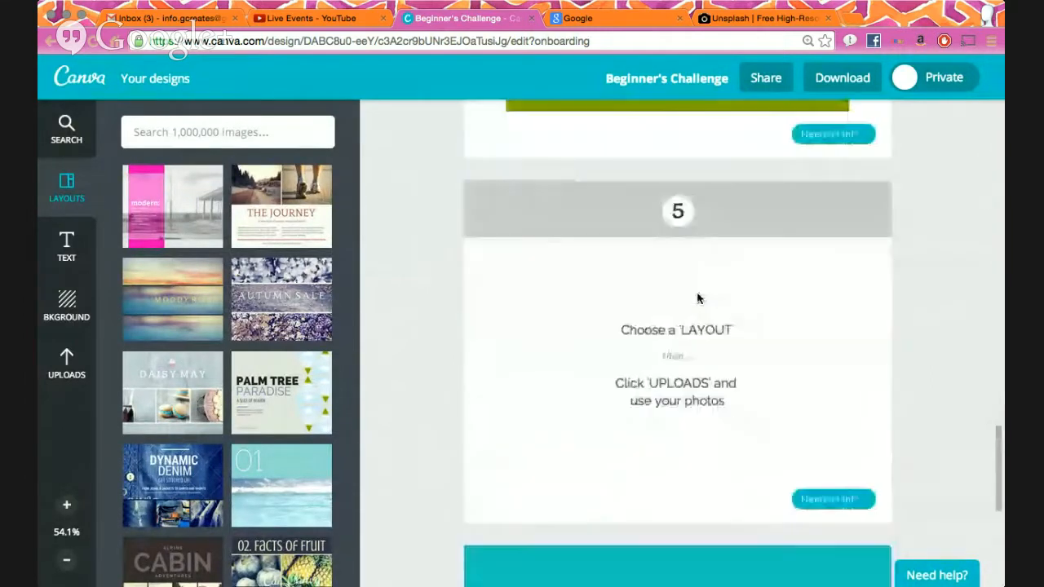
scroll(697, 299, "down", 6)
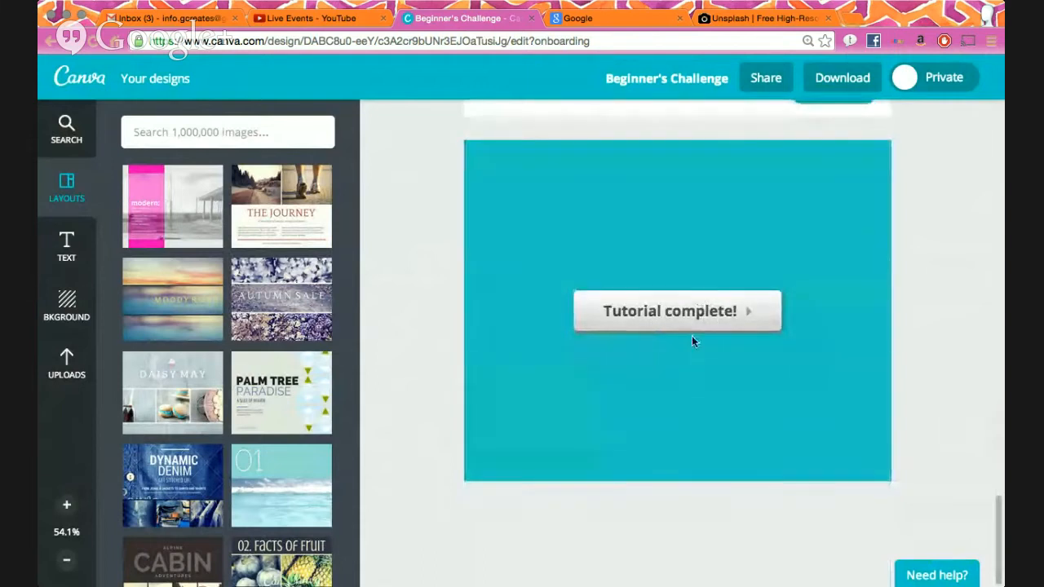
left_click(691, 328)
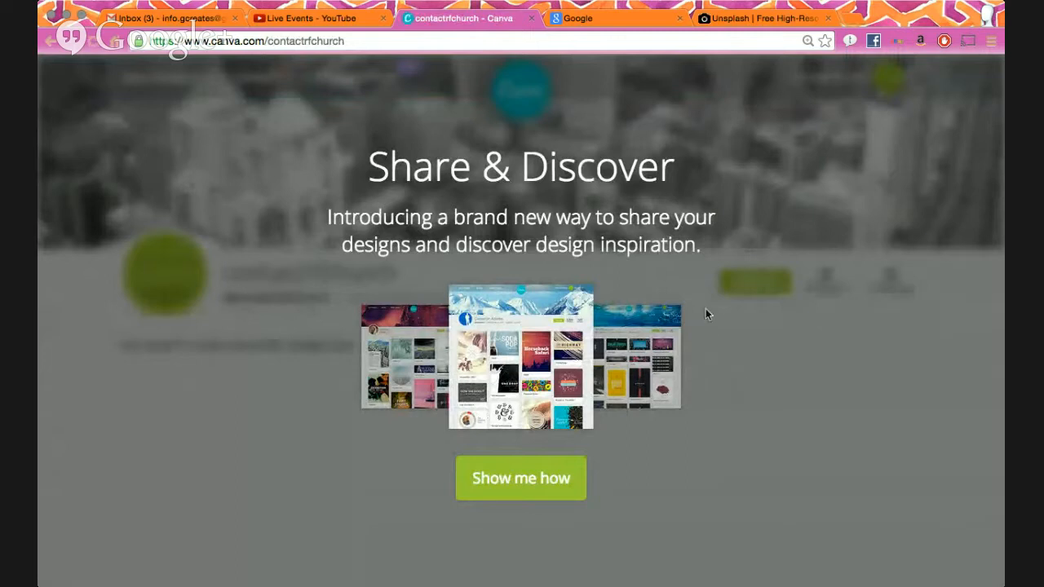
- Continue past Share & Discover, skip finding friends, save the profile, and open the Design Stream
left_click(499, 487)
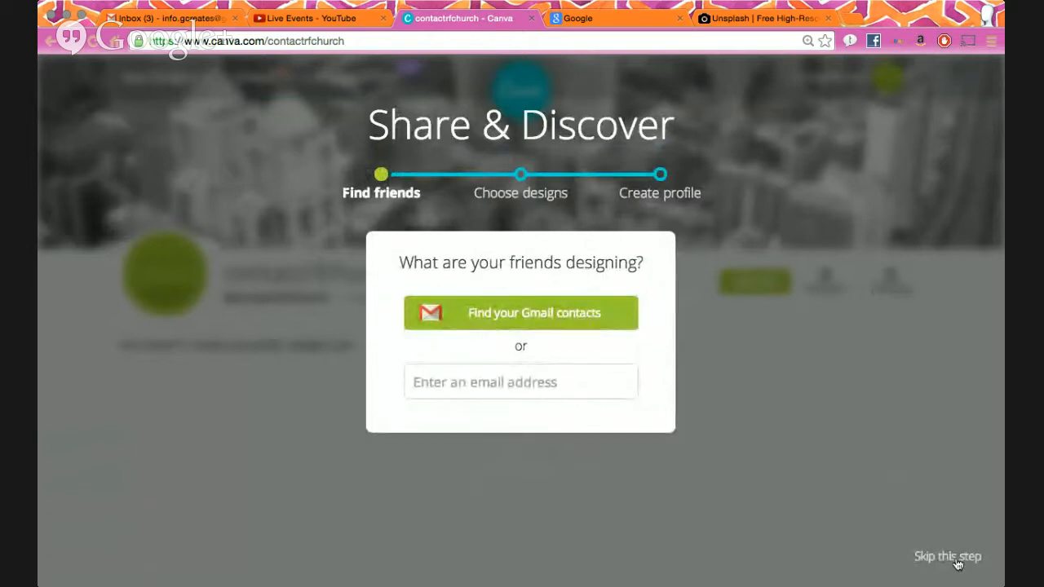
left_click(957, 561)
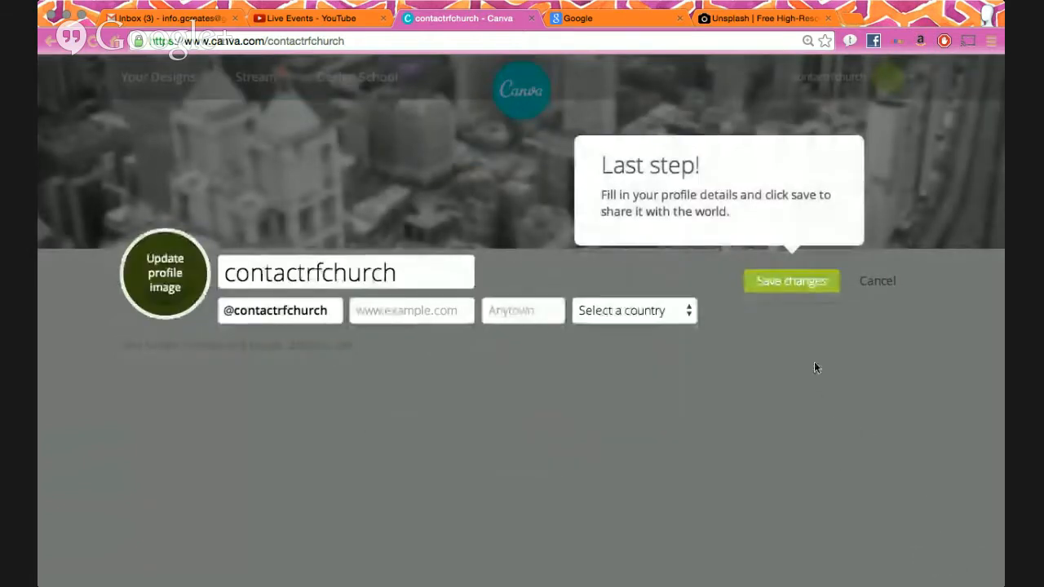
left_click(796, 287)
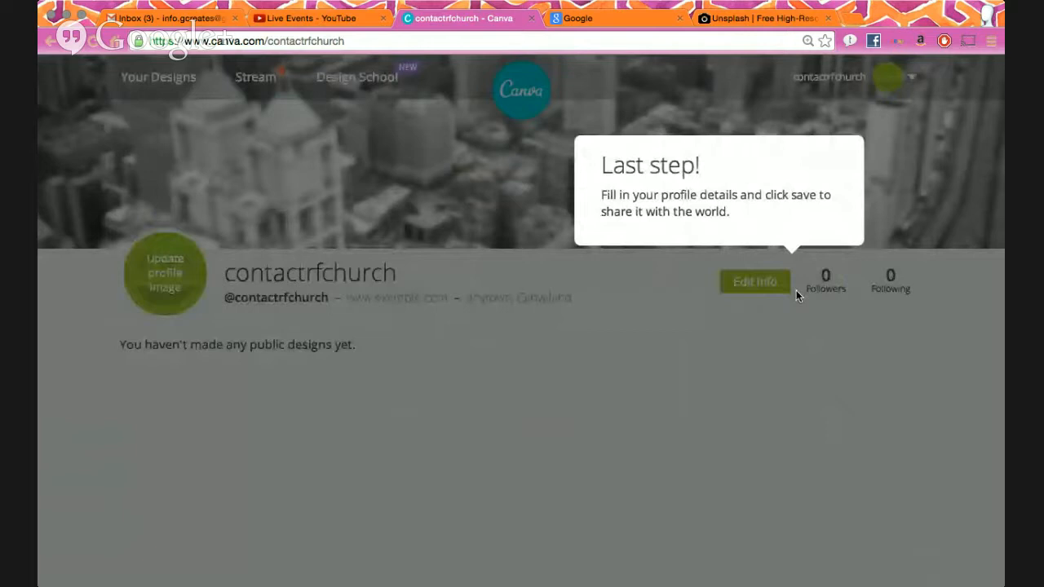
left_click(254, 88)
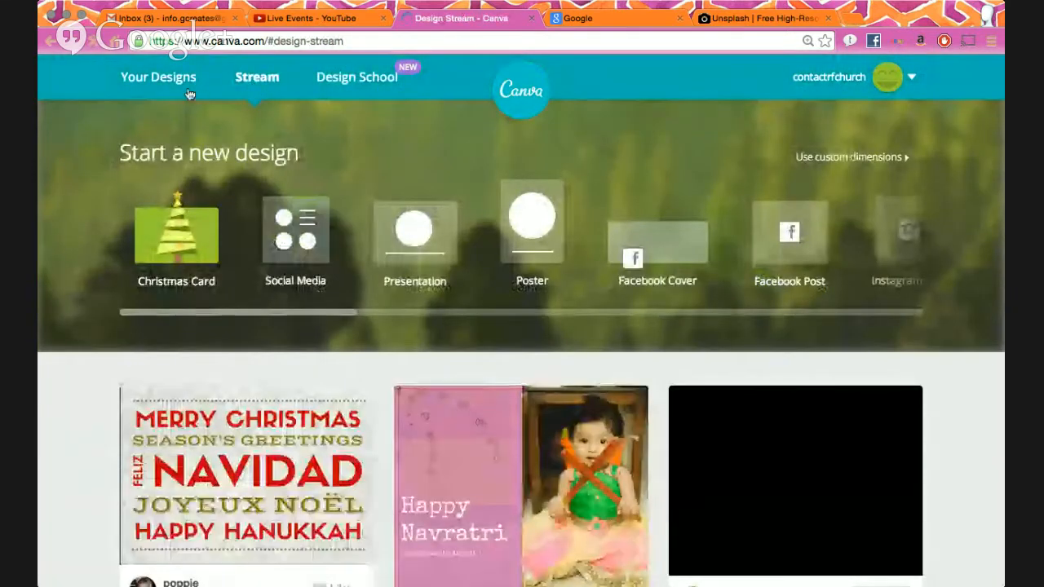
scroll(302, 243, "down", 10)
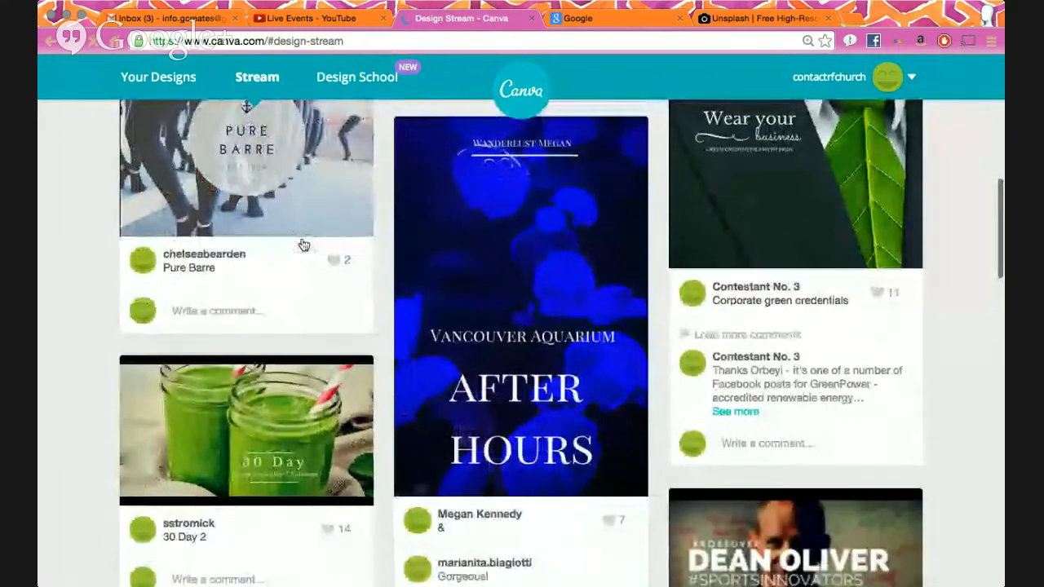
scroll(302, 245, "down", 10)
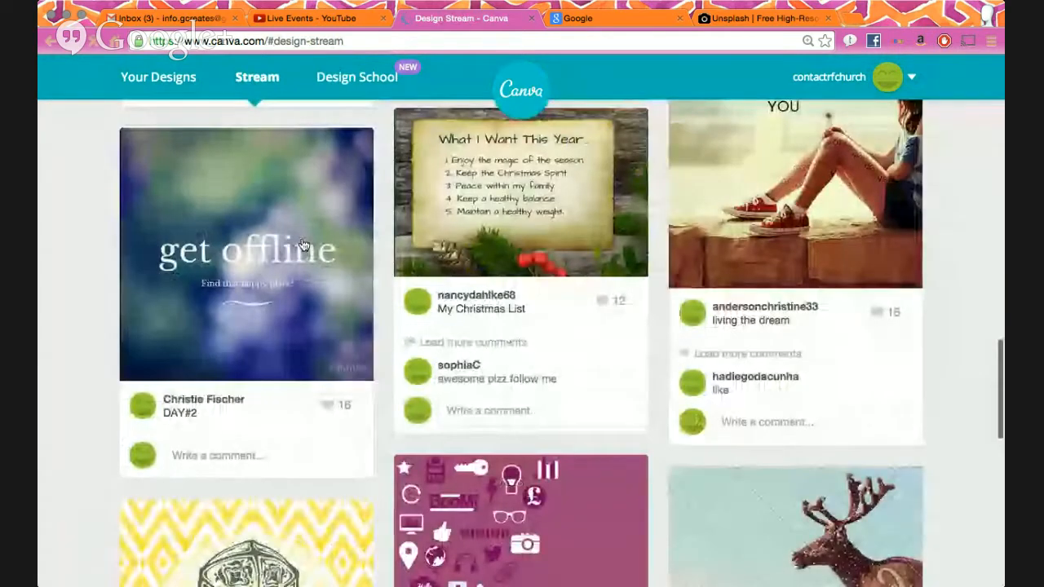
scroll(302, 245, "down", 5)
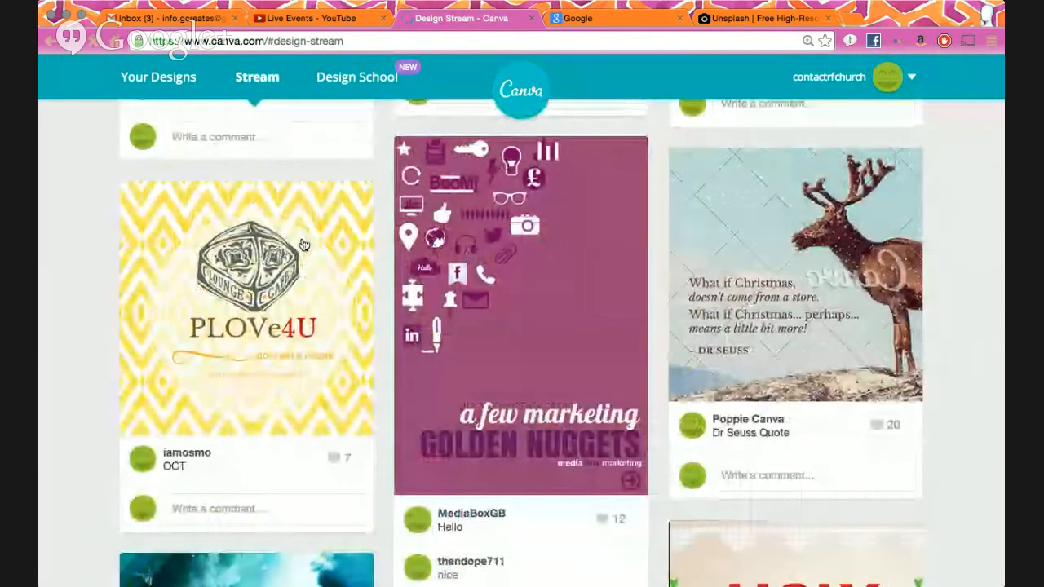
scroll(302, 245, "down", 12)
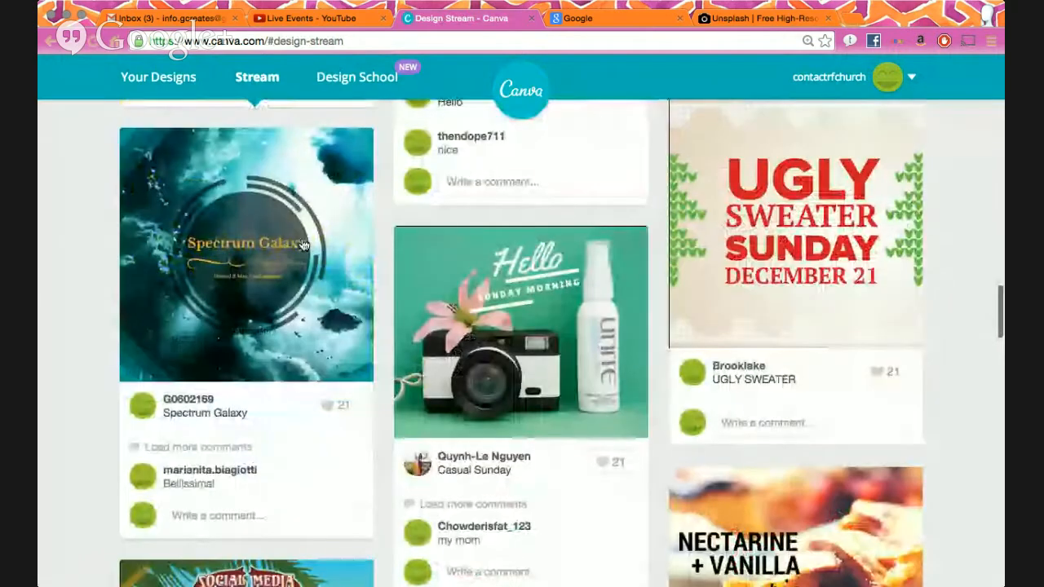
scroll(302, 244, "down", 3)
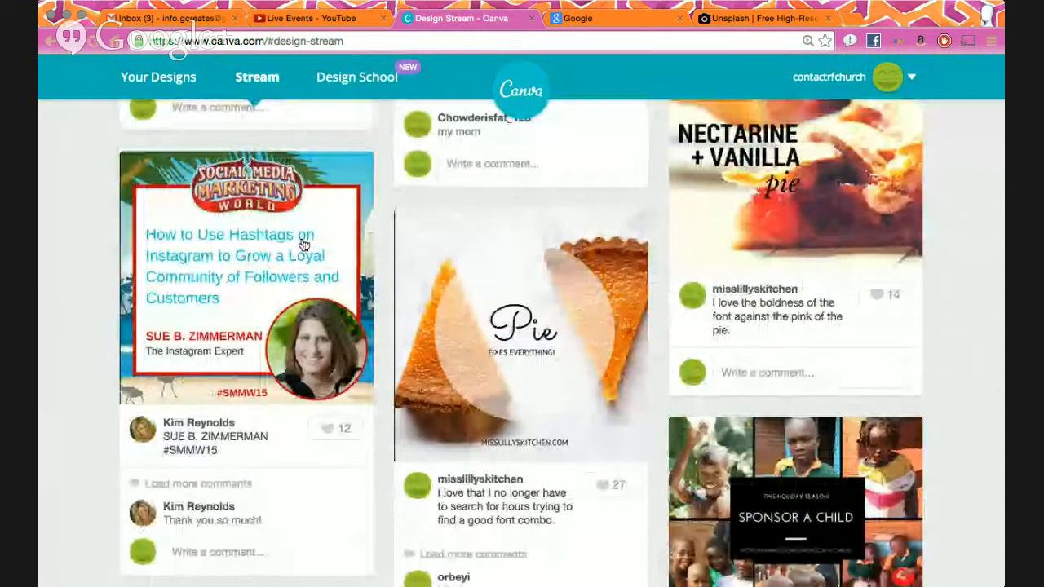
scroll(302, 242, "down", 5)
scroll(302, 239, "down", 4)
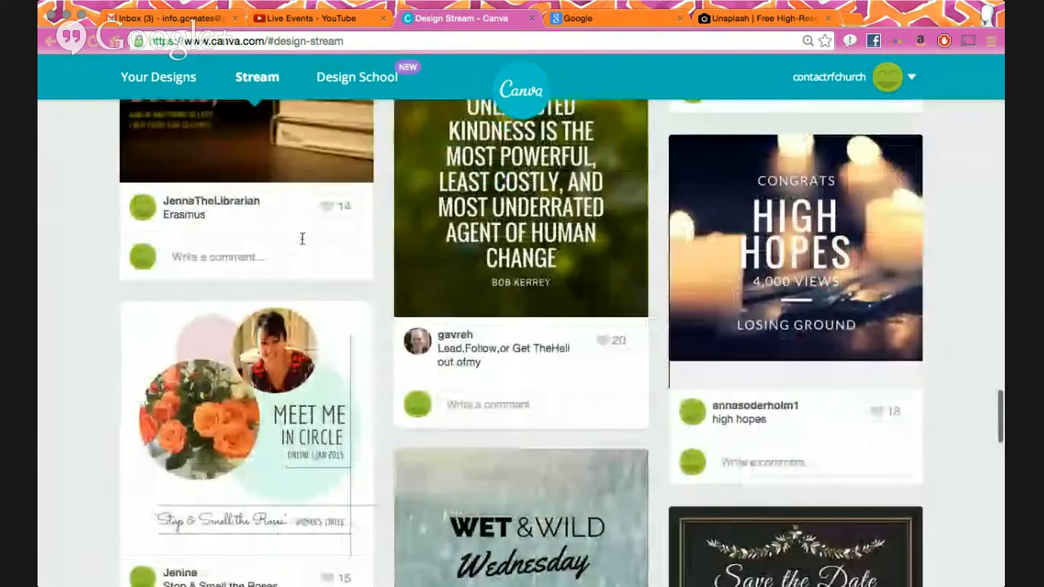
scroll(302, 241, "down", 5)
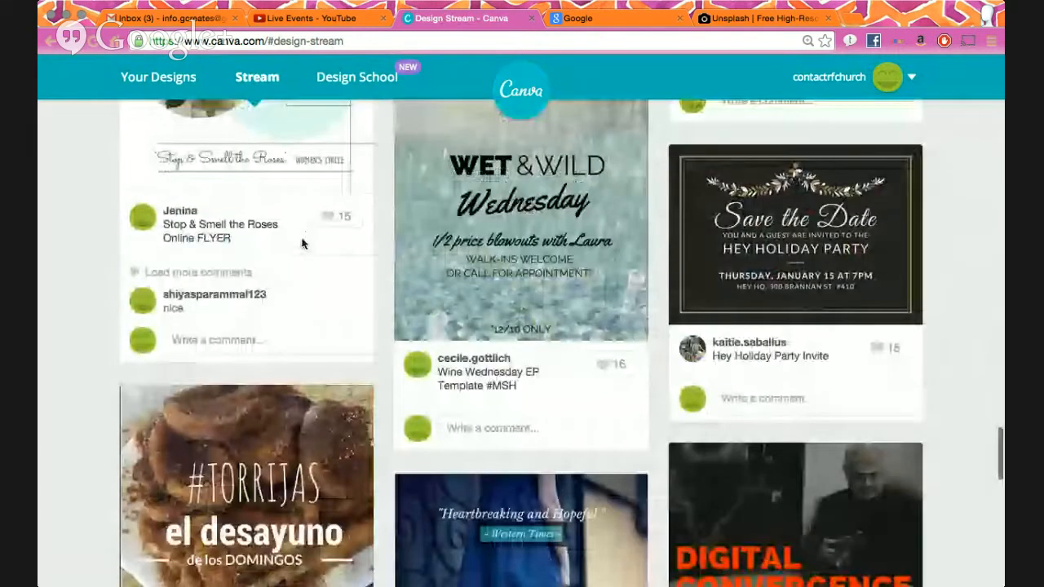
scroll(302, 241, "down", 1)
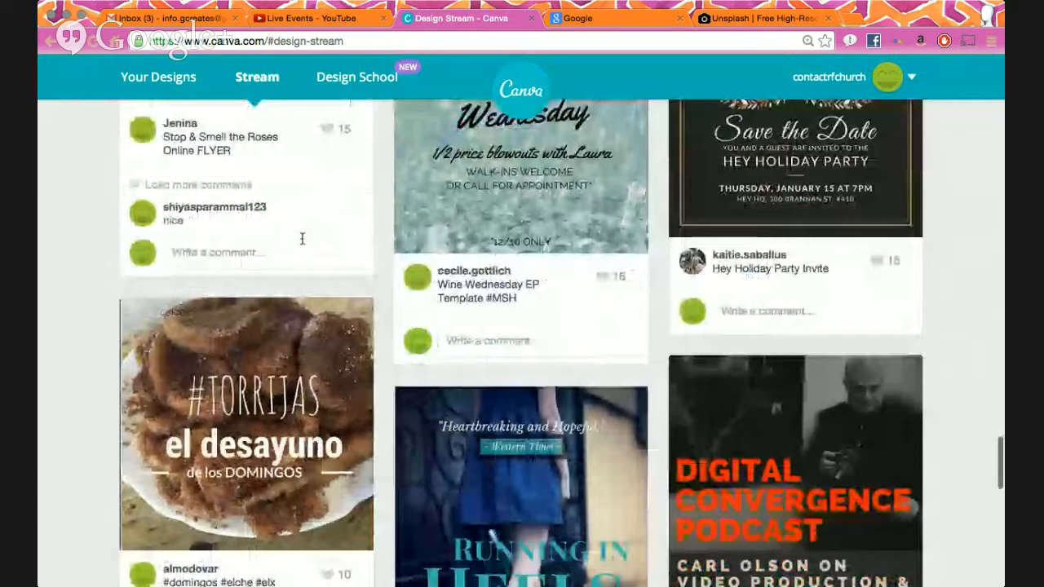
scroll(302, 239, "down", 10)
scroll(639, 397, "down", 5)
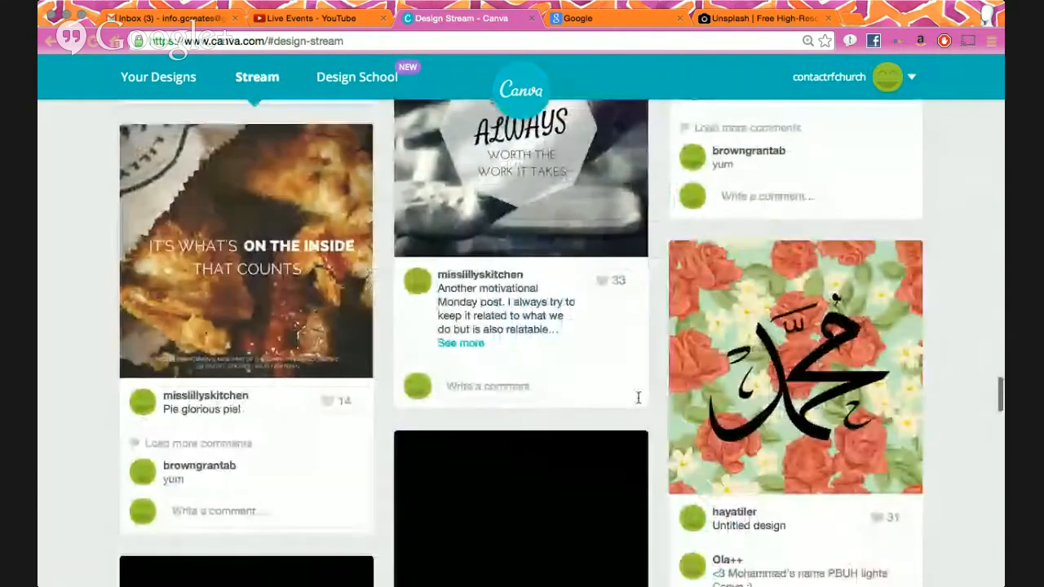
scroll(638, 398, "down", 4)
scroll(640, 405, "down", 3)
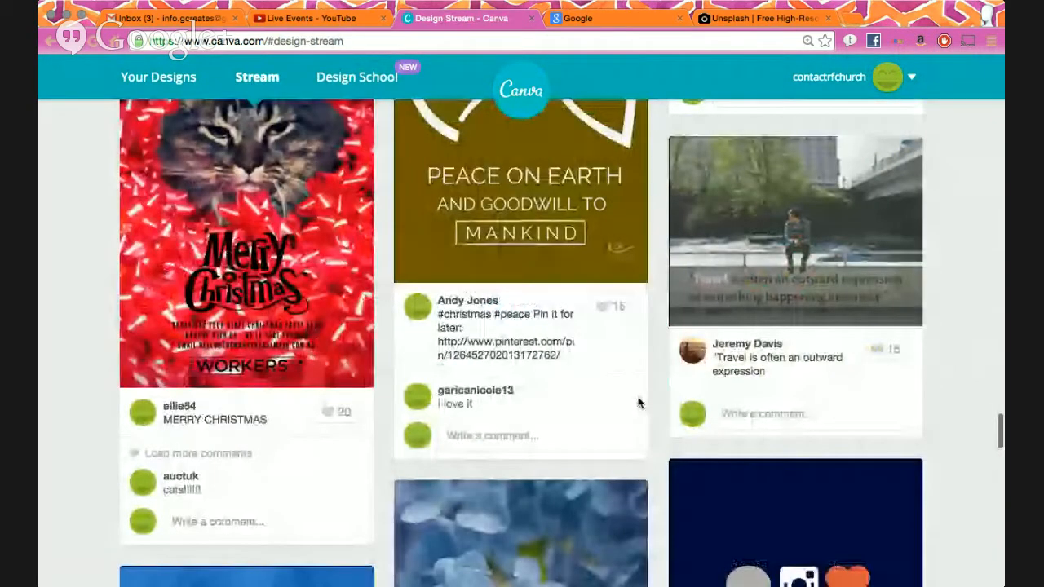
scroll(639, 402, "up", 15)
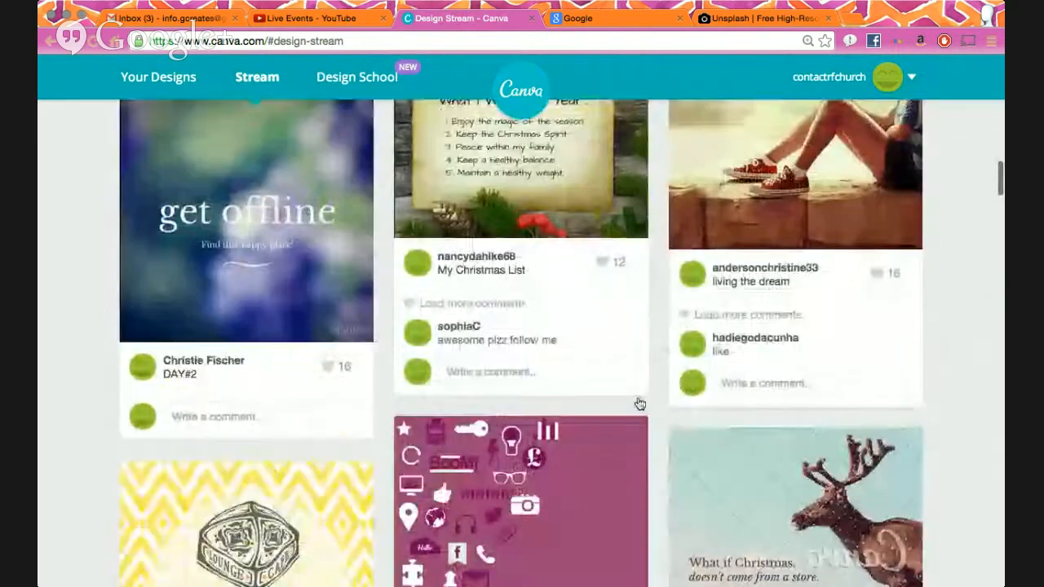
scroll(624, 425, "up", 2)
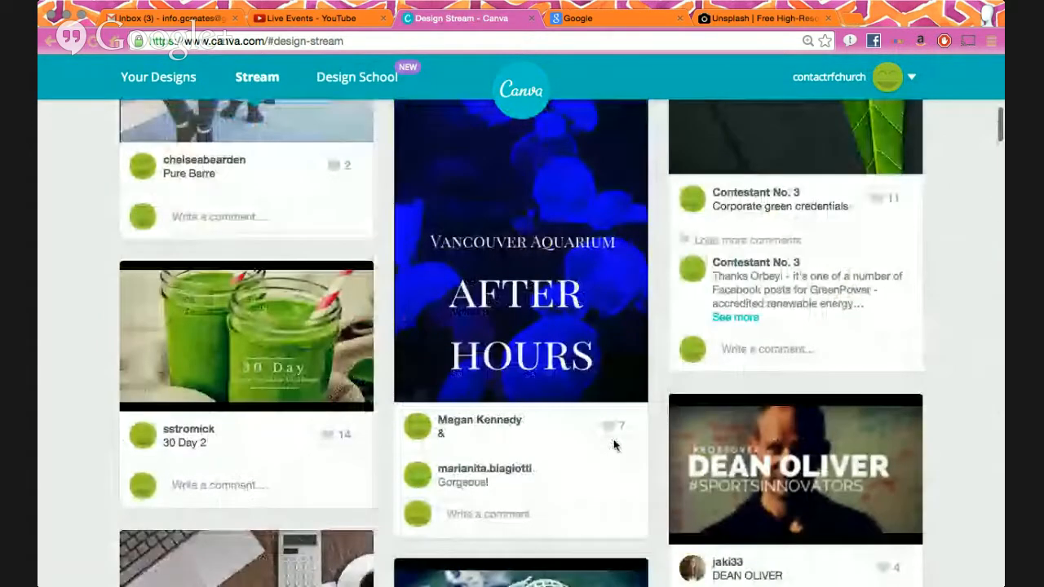
scroll(613, 443, "down", 4)
scroll(542, 280, "up", 6)
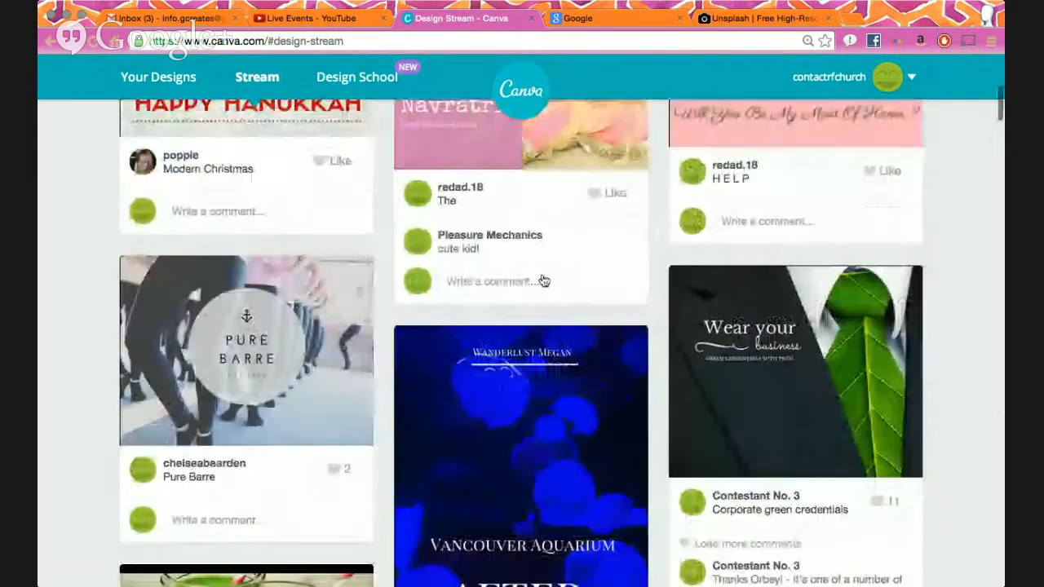
scroll(544, 281, "up", 3)
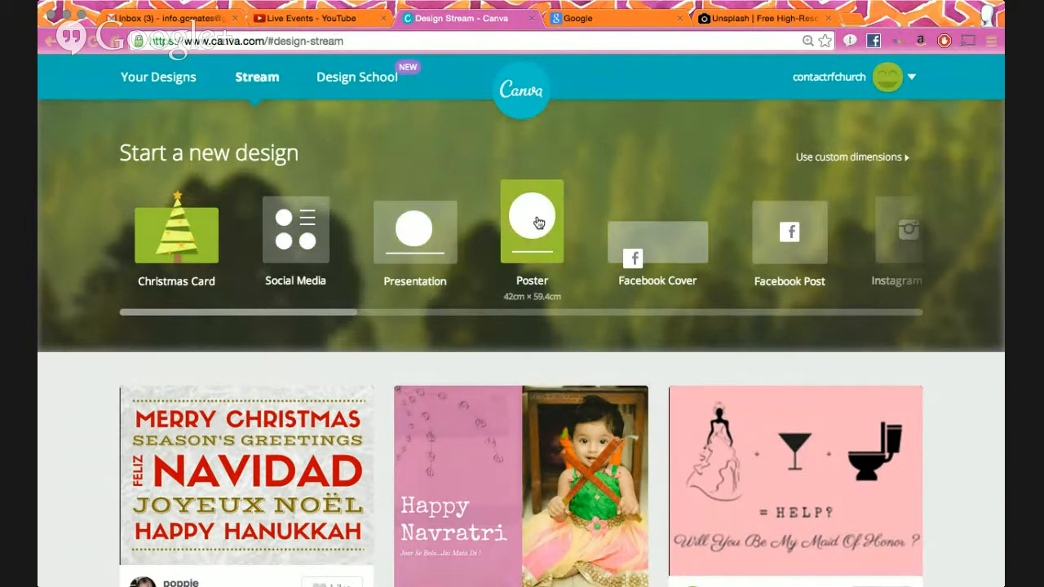
left_click_drag(328, 319, 563, 311)
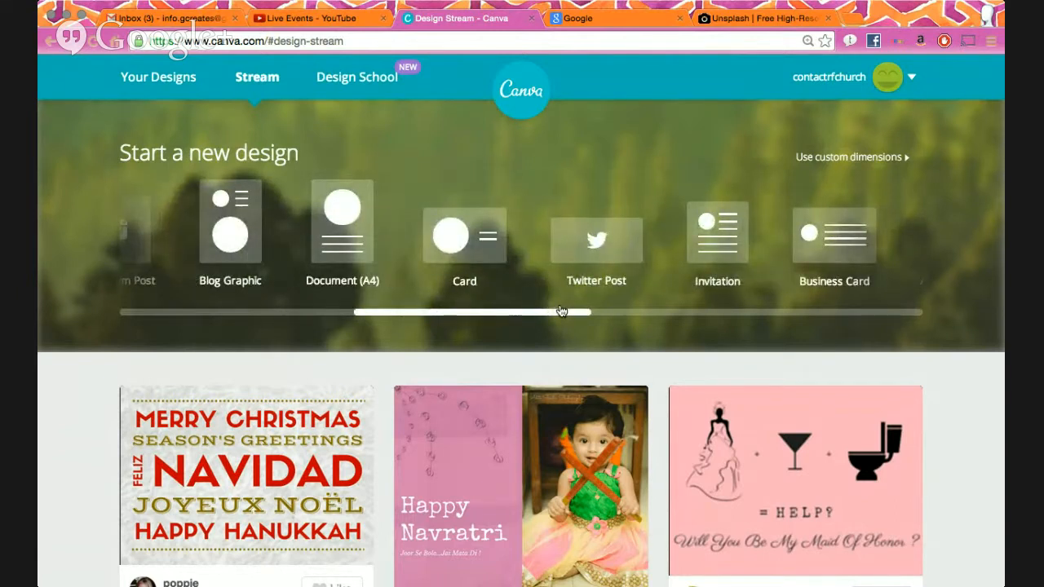
left_click_drag(562, 311, 897, 302)
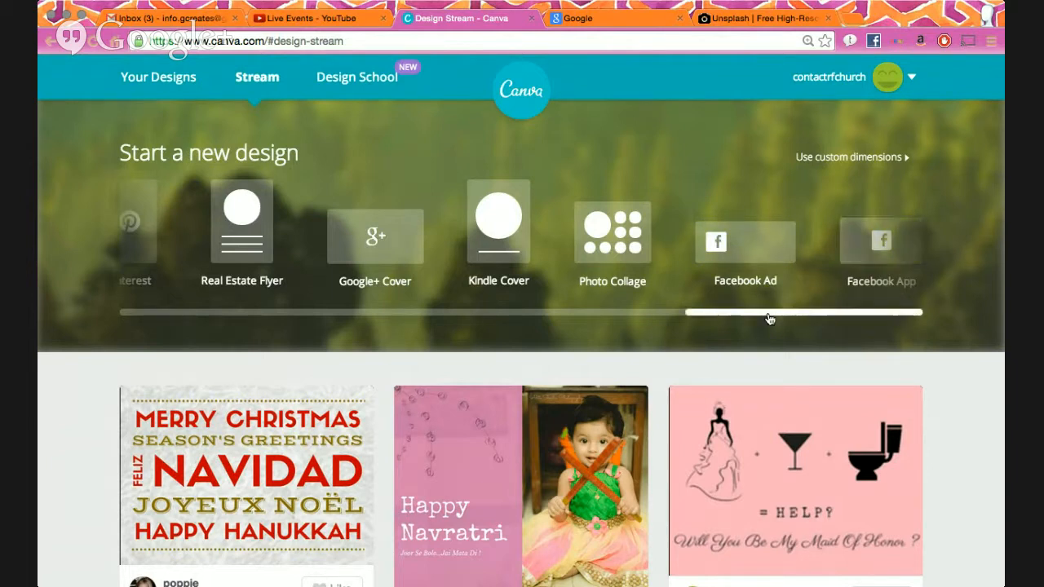
left_click(879, 165)
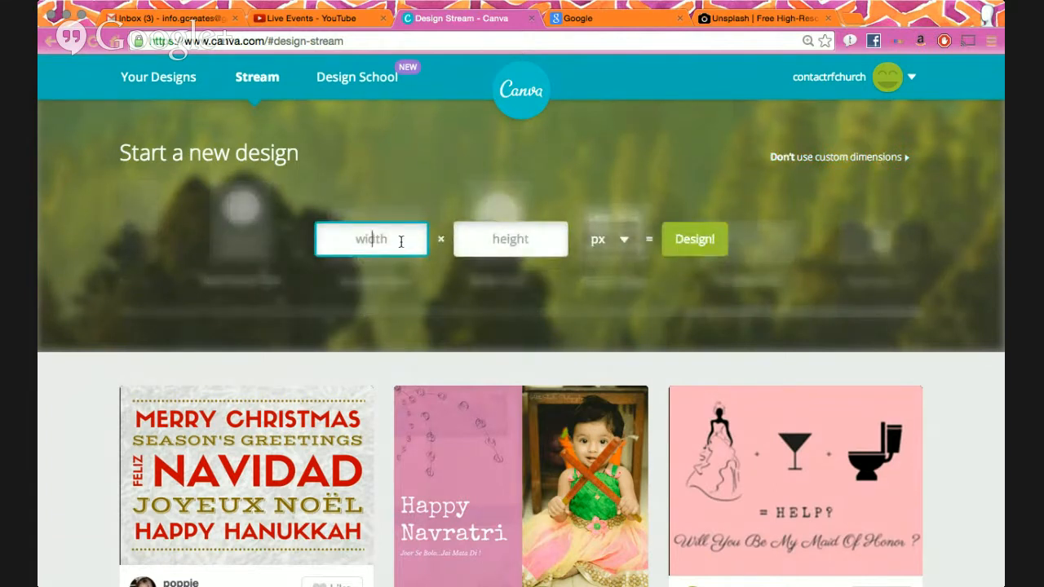
left_click(620, 241)
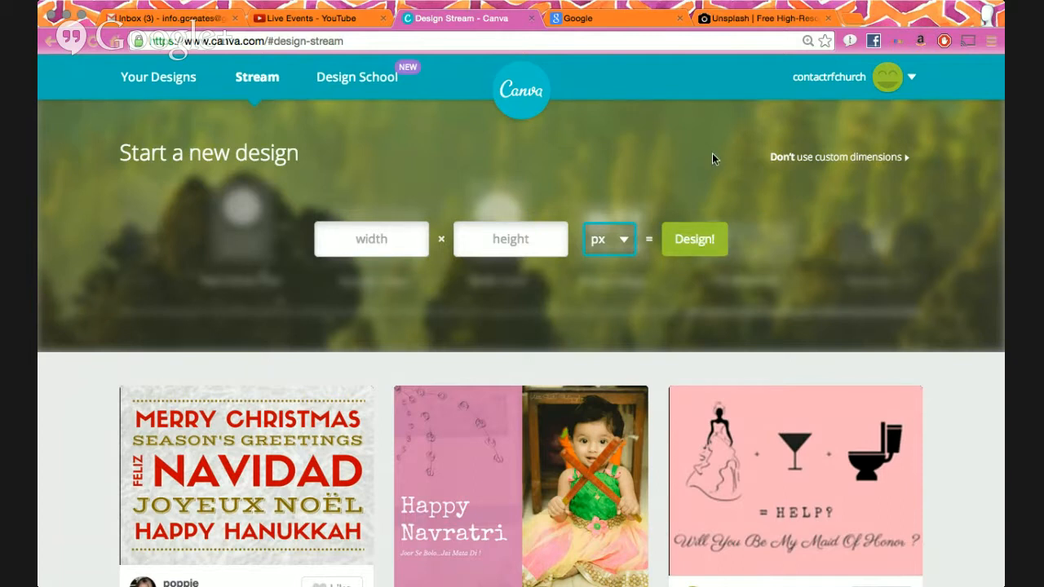
left_click(807, 160)
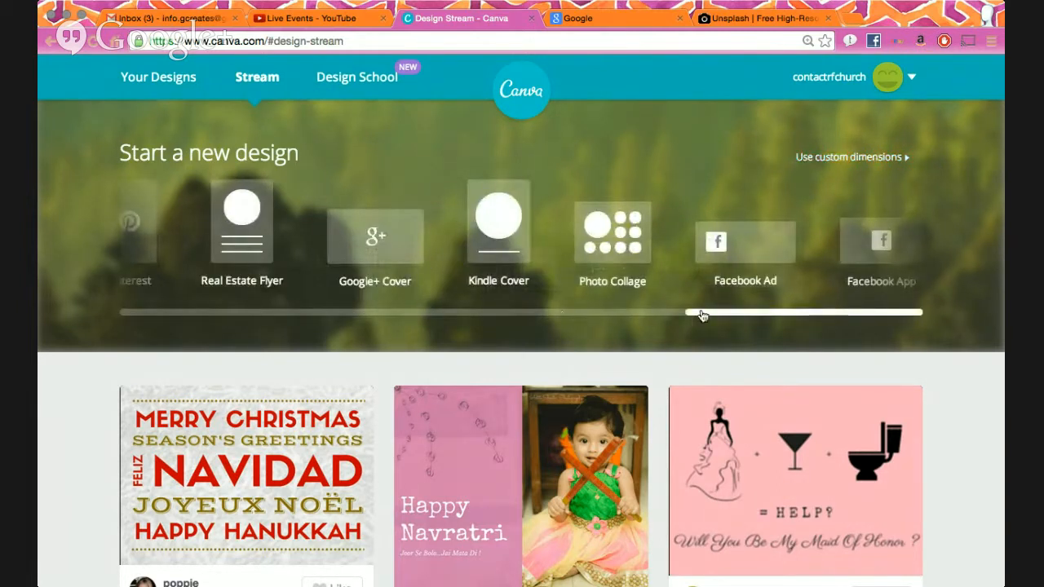
left_click_drag(703, 317, 90, 280)
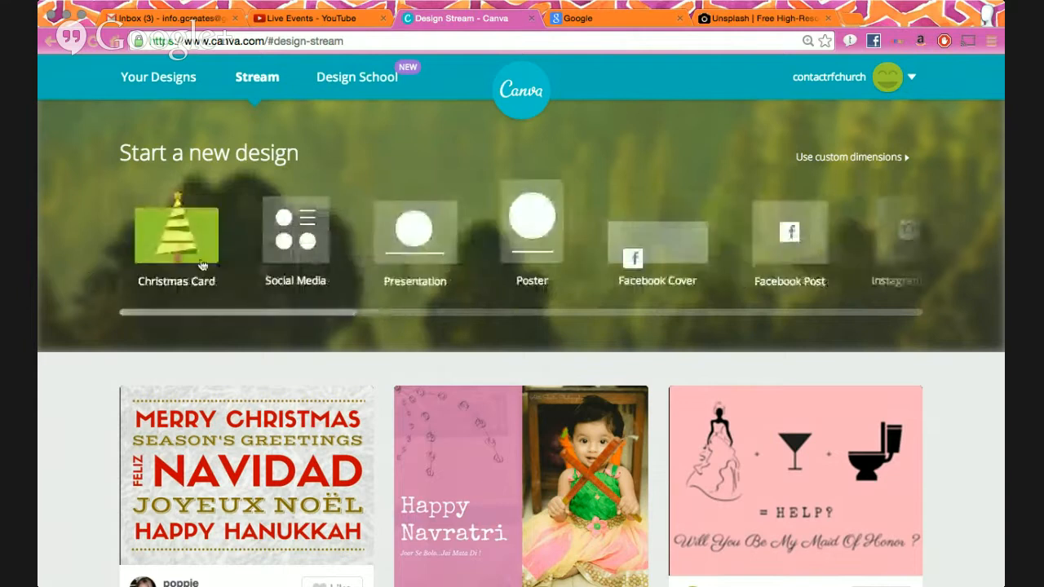
scroll(284, 254, "down", 2)
scroll(284, 254, "up", 2)
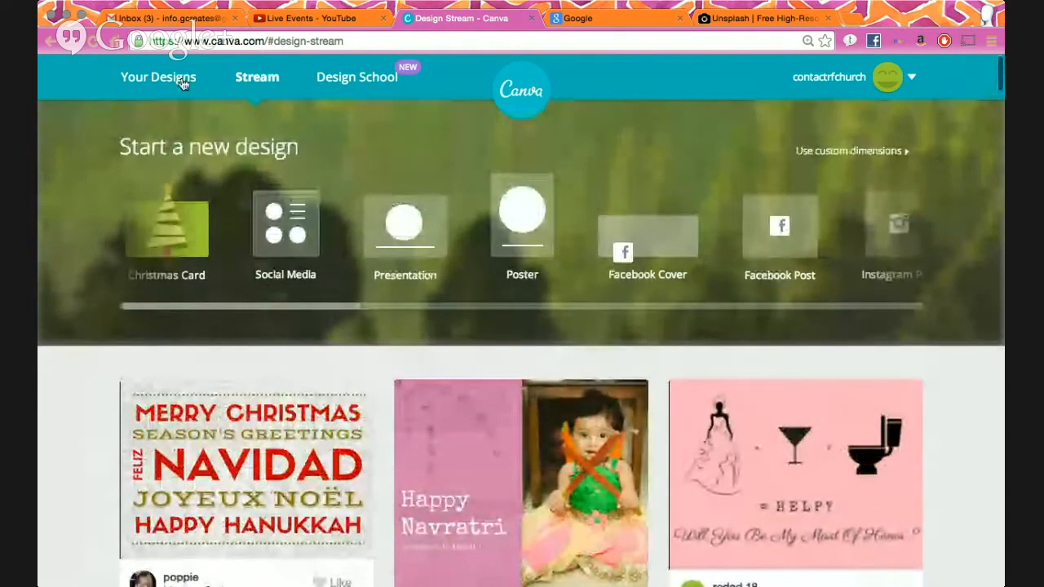
- Go to Your Designs and check that no designs are saved yet
left_click(183, 82)
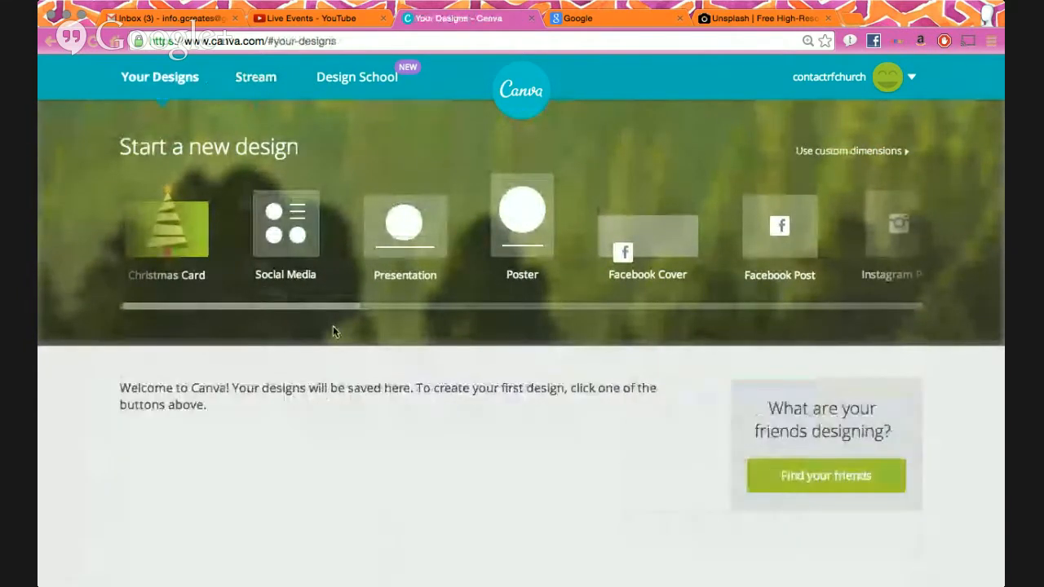
scroll(332, 329, "down", 1)
scroll(333, 332, "up", 1)
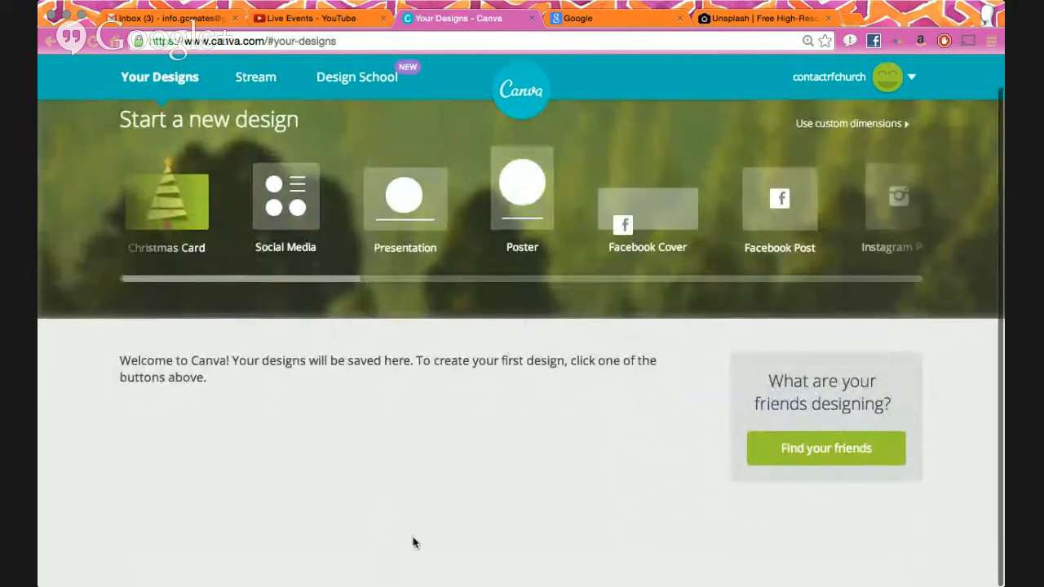
left_click_drag(318, 281, 910, 261)
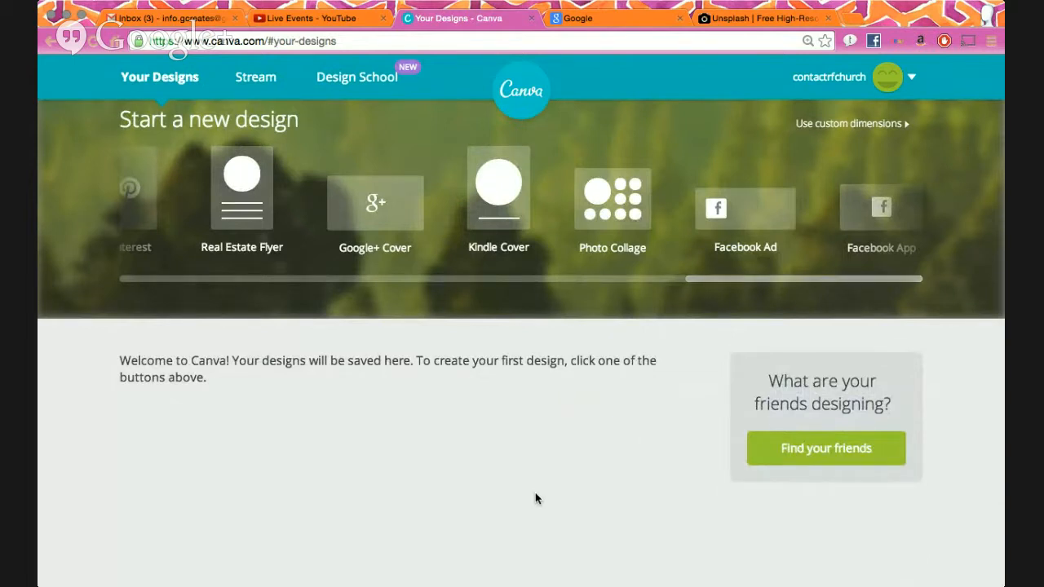
- Load facebook.com in a new tab and open the Revival Fellowship church page
key("super+t")
type("w")
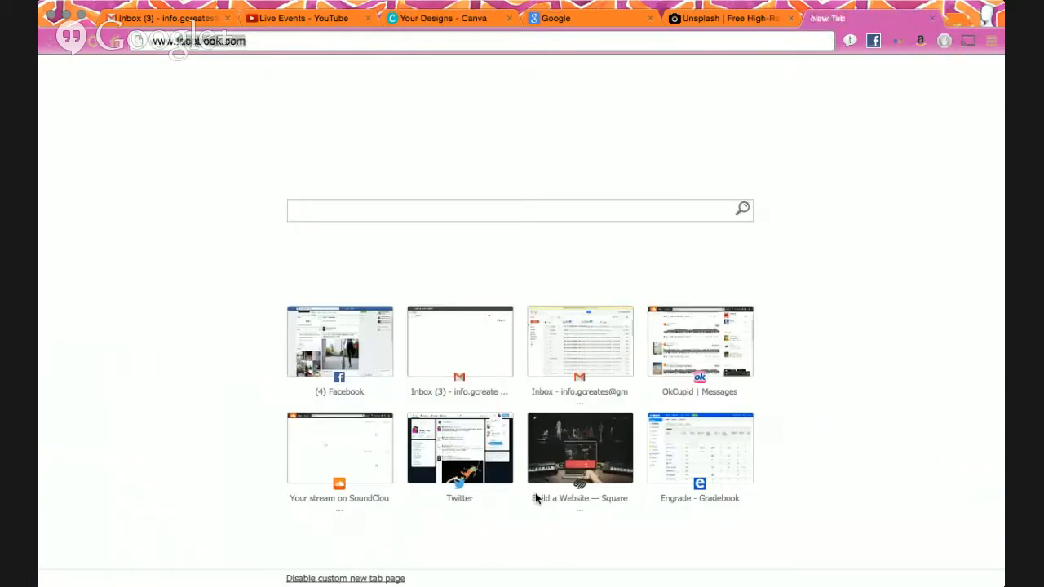
type("ww.")
key("Right")
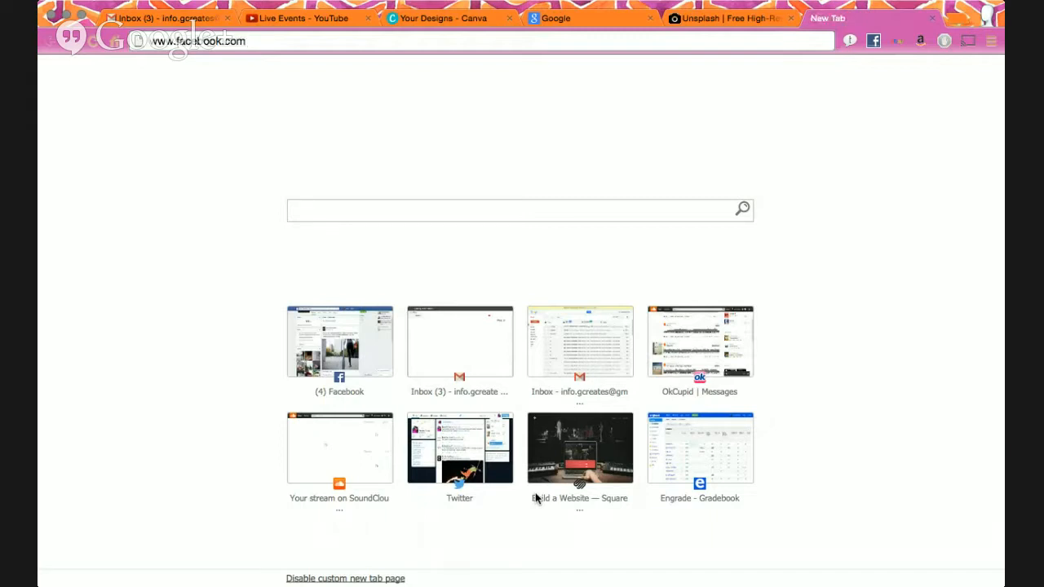
key("Return")
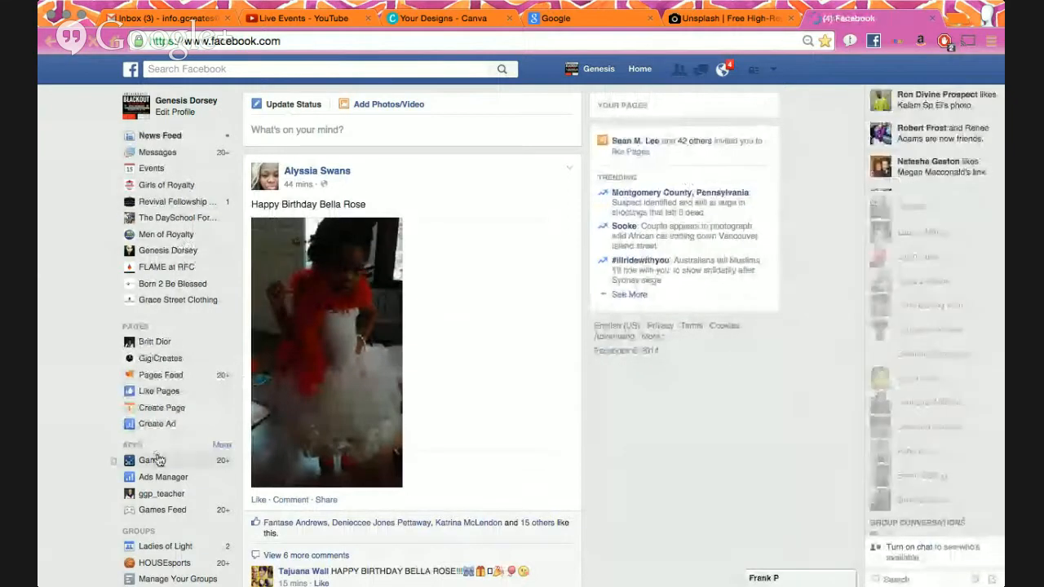
left_click(183, 206)
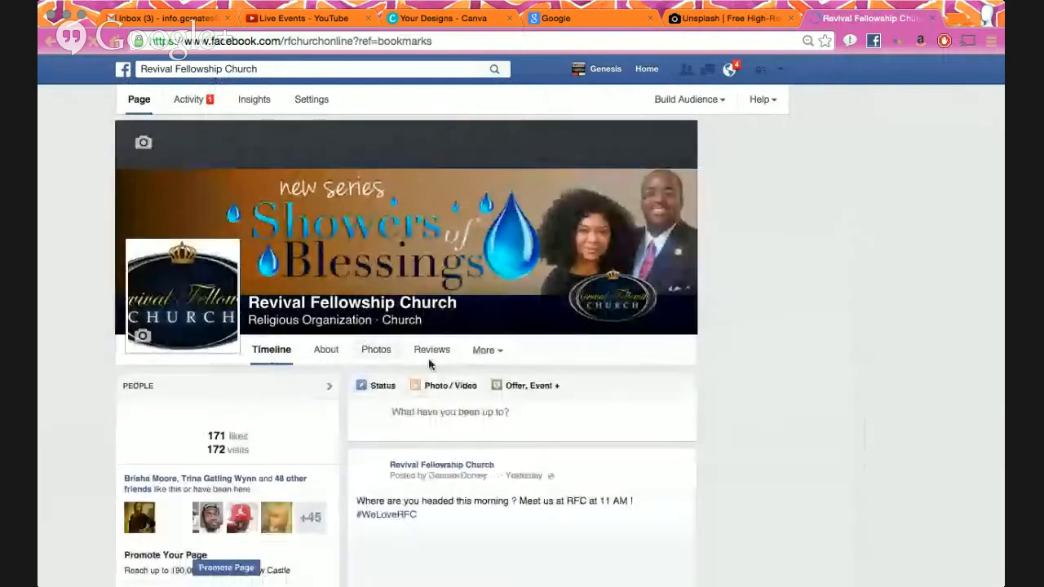
- Scroll the church's timeline, then return to the top showing the Showers of Blessings cover
scroll(429, 337, "down", 6)
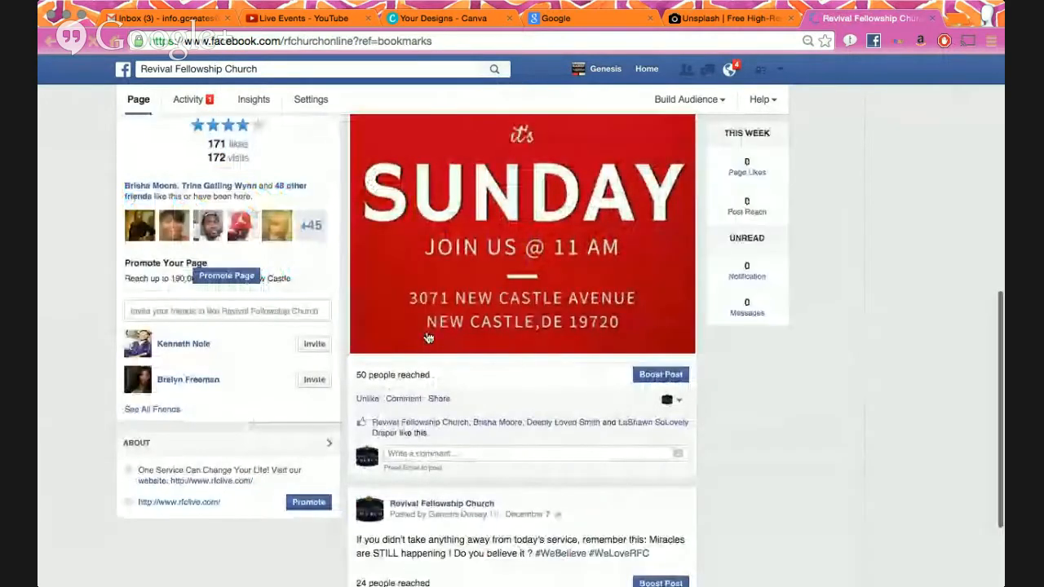
scroll(429, 337, "up", 4)
scroll(477, 396, "down", 2)
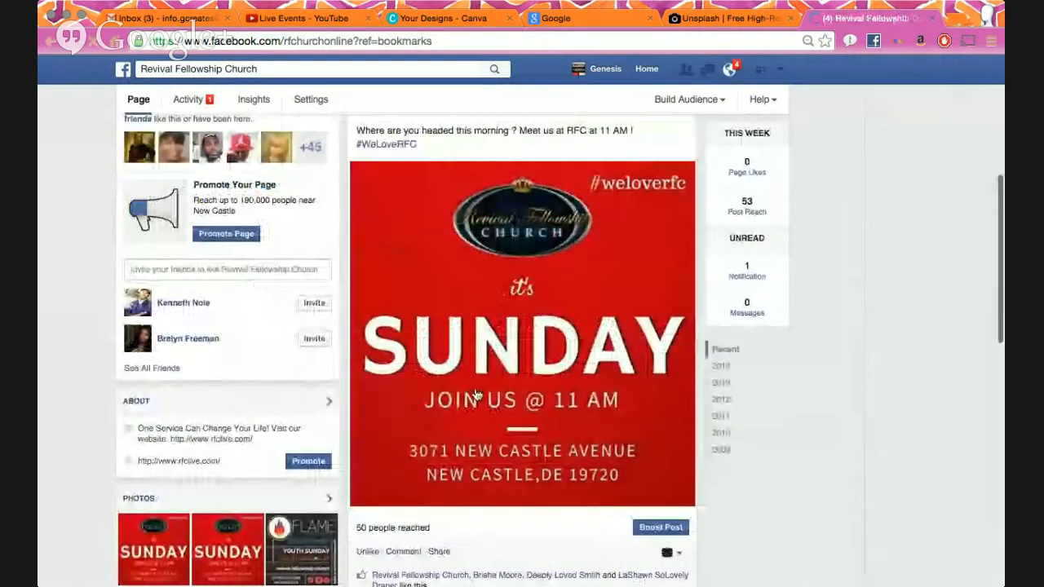
scroll(506, 359, "down", 1)
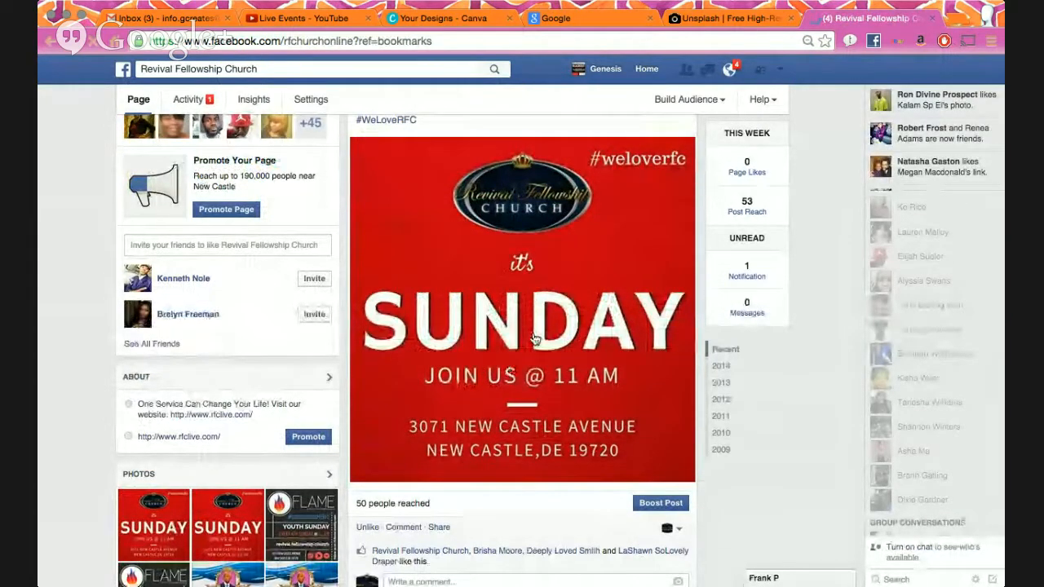
scroll(562, 280, "down", 5)
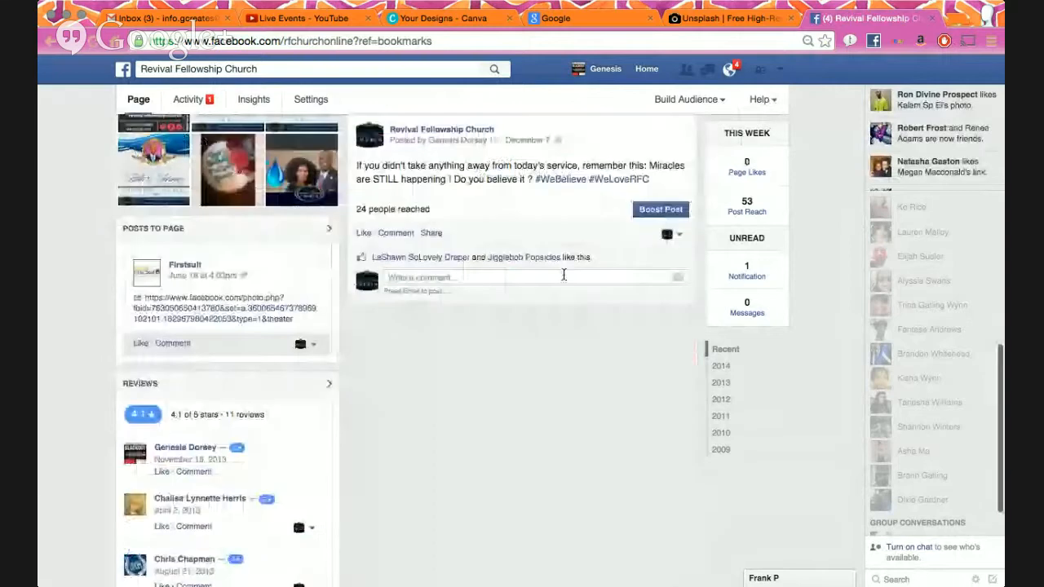
scroll(562, 275, "down", 5)
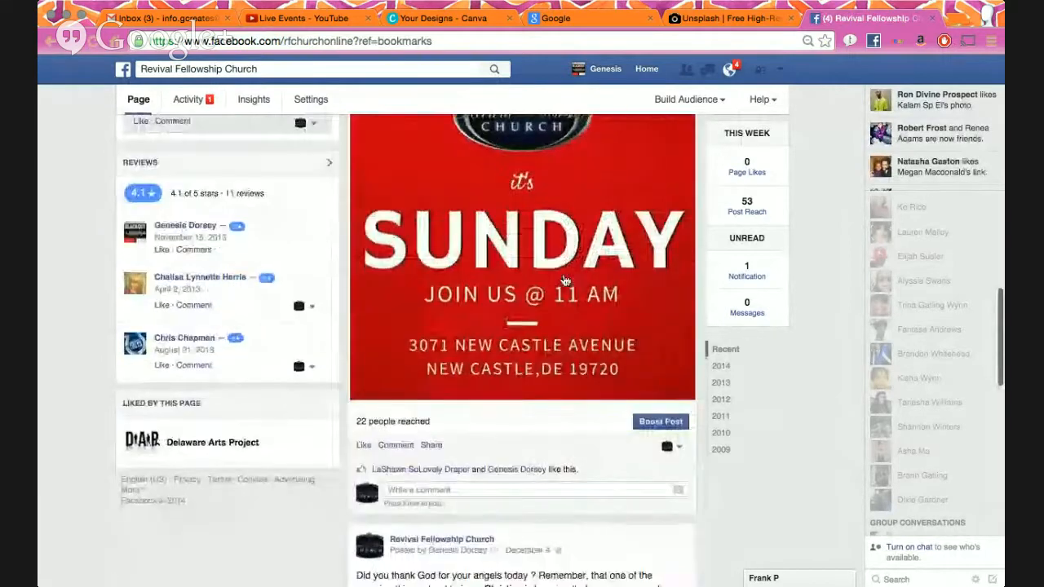
key("Home")
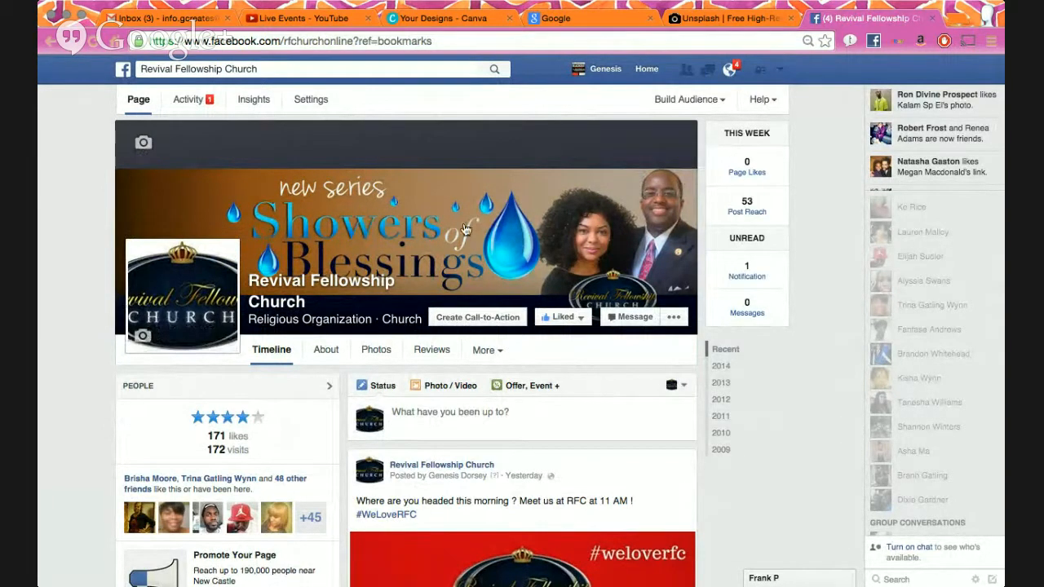
left_click(418, 233)
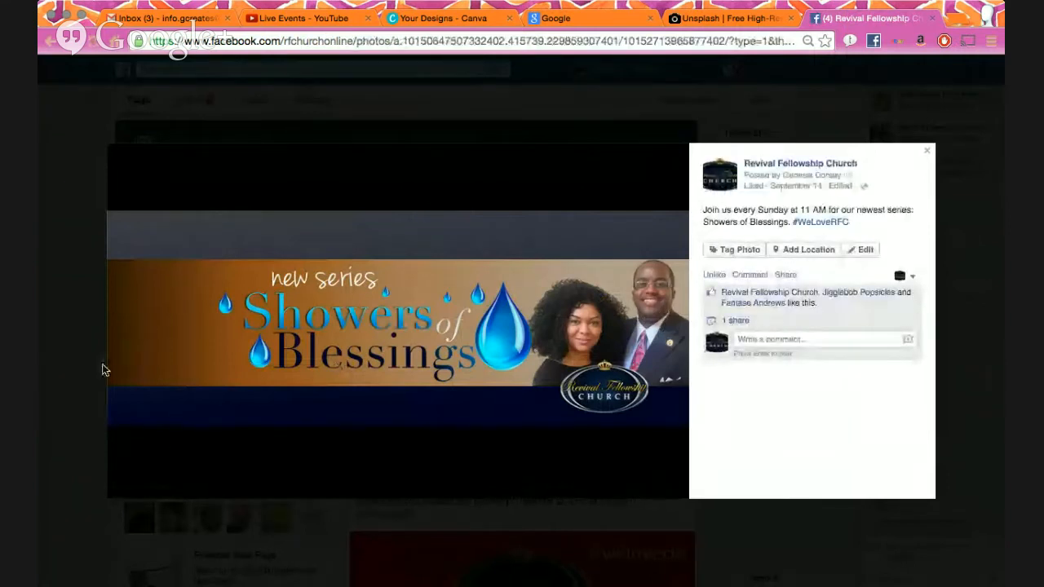
key("Left")
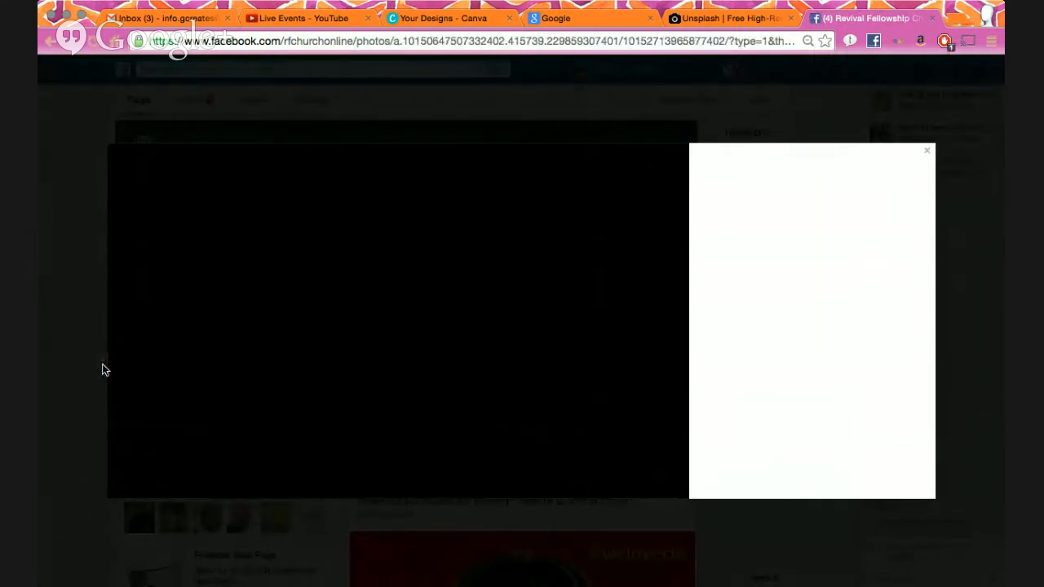
key("Left")
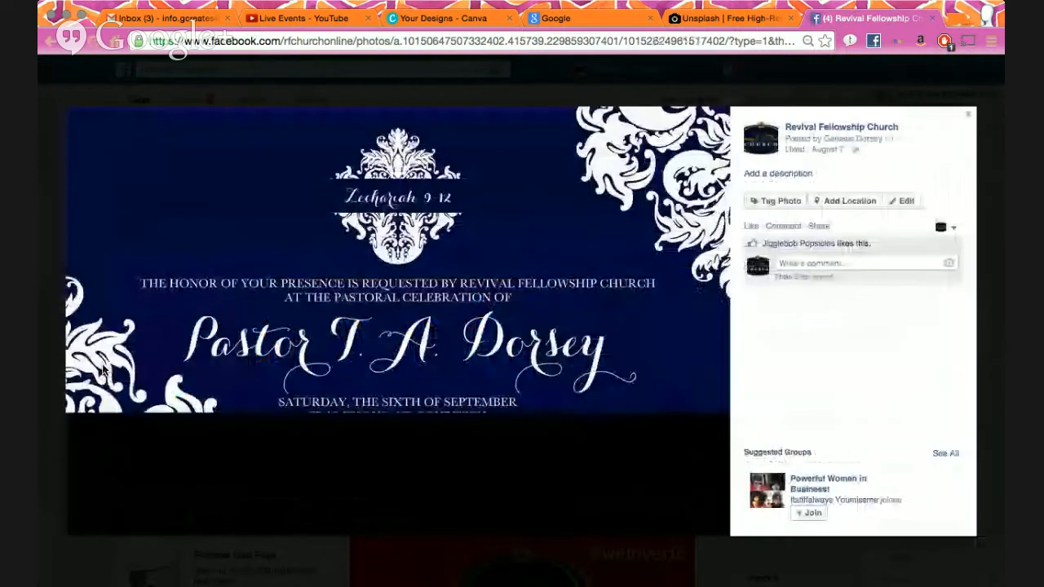
key("Escape")
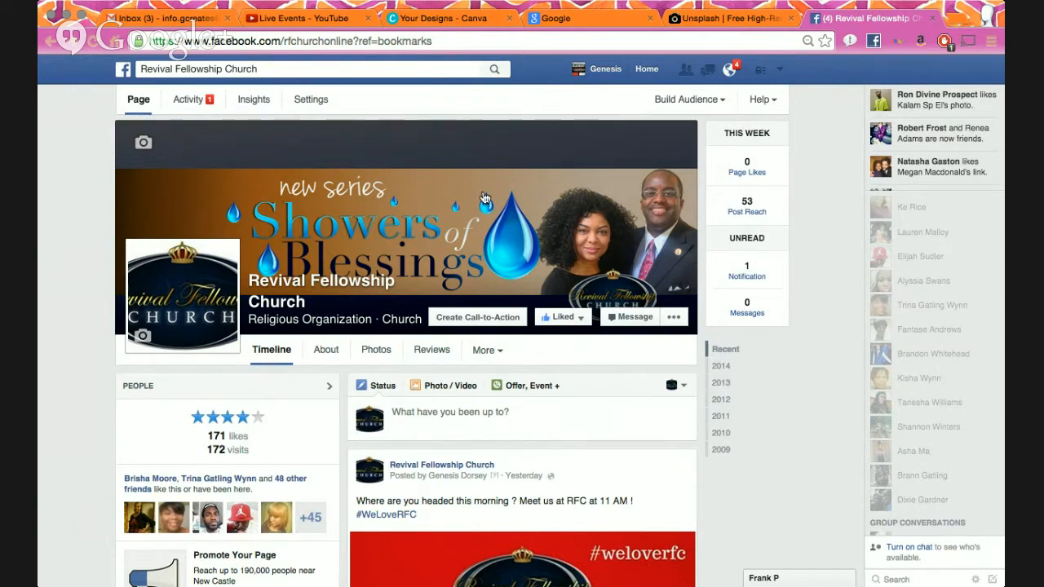
- Return to Canva and start a new 851 × 315 px Facebook Cover design
mouse_move(200, 294)
left_click(589, 23)
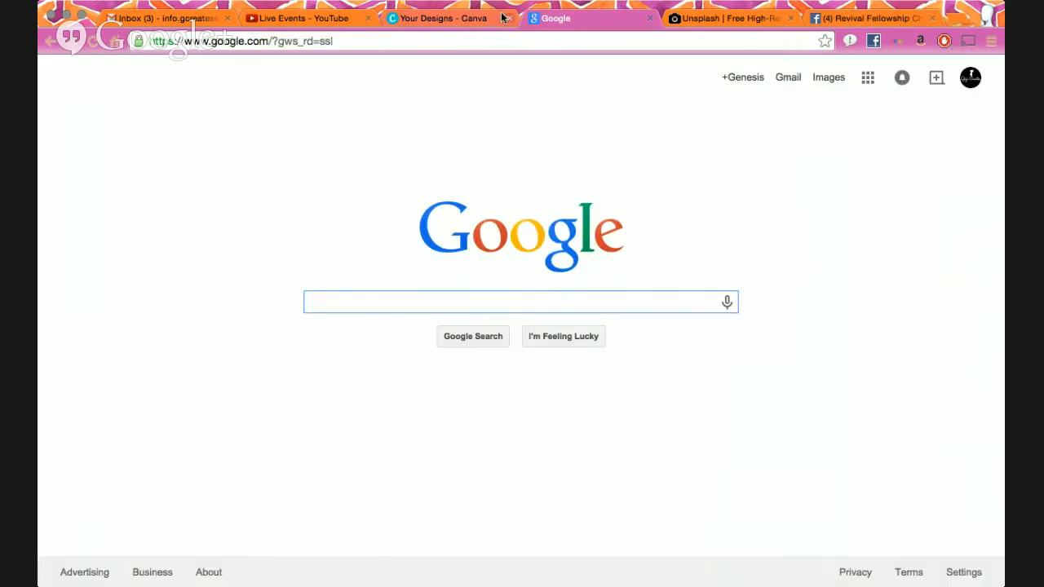
left_click(449, 20)
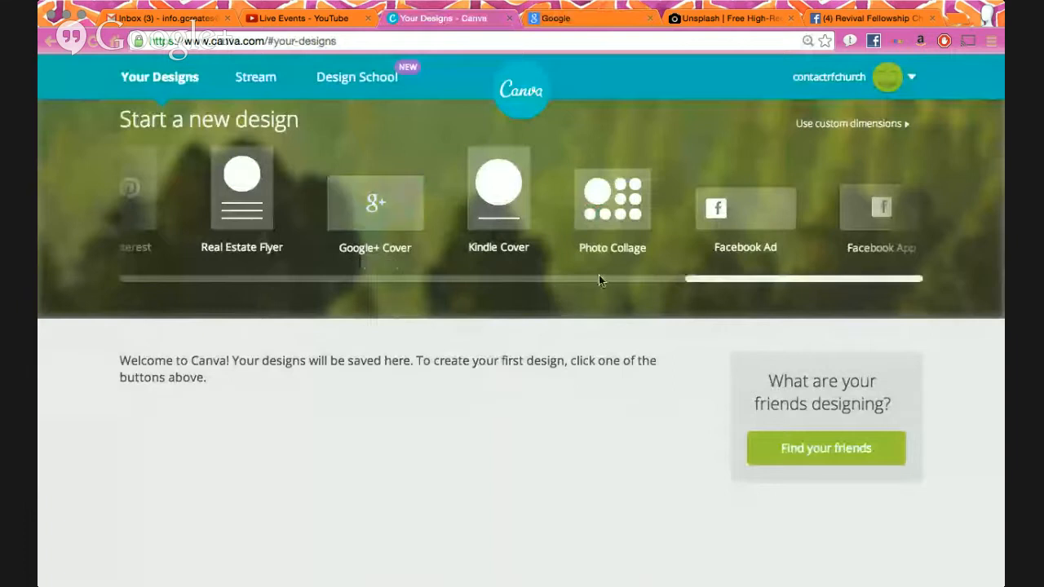
left_click_drag(743, 285, 800, 264)
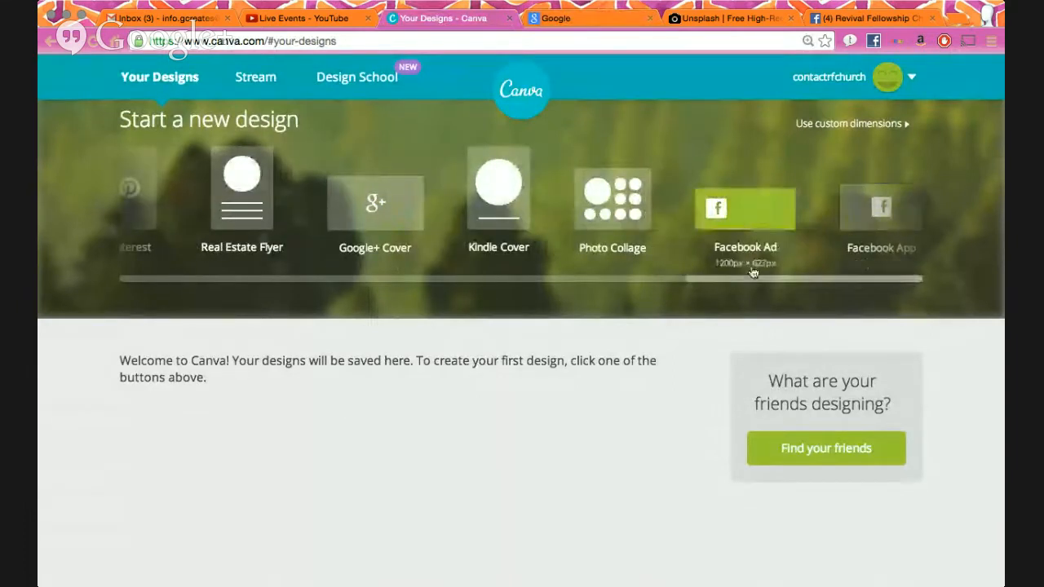
left_click_drag(746, 288, 270, 277)
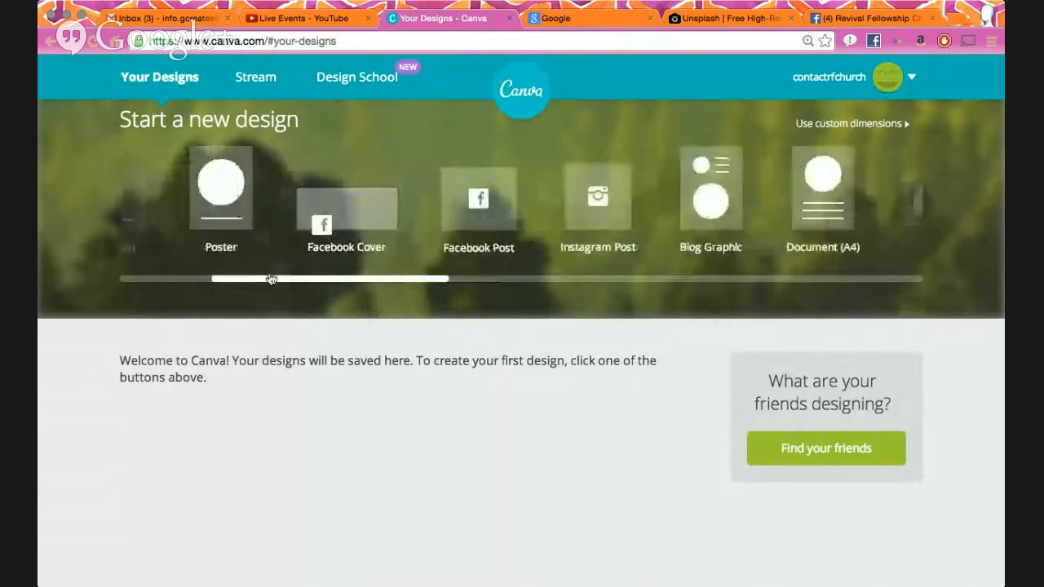
left_click(345, 213)
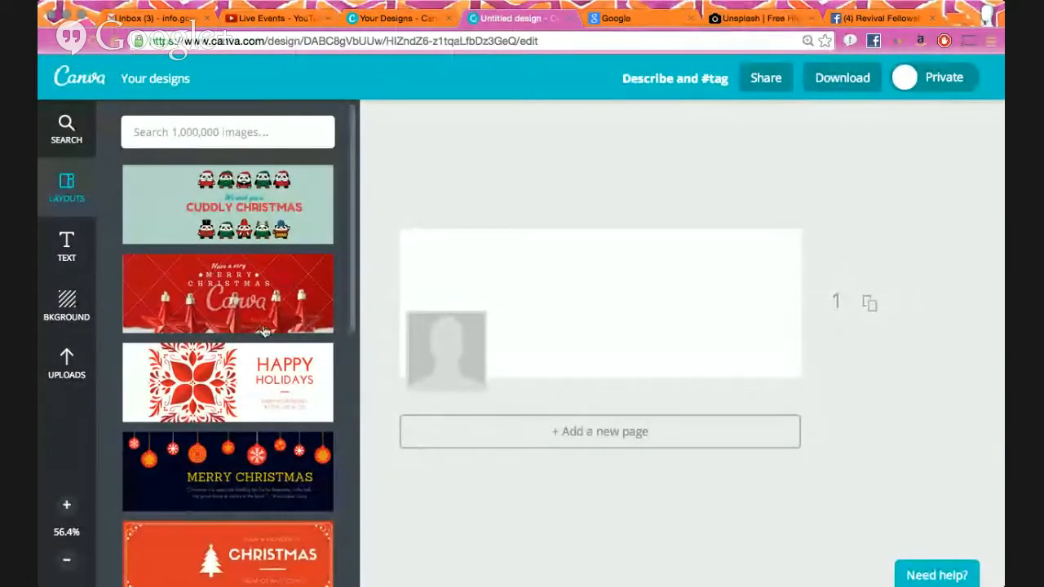
scroll(262, 330, "down", 10)
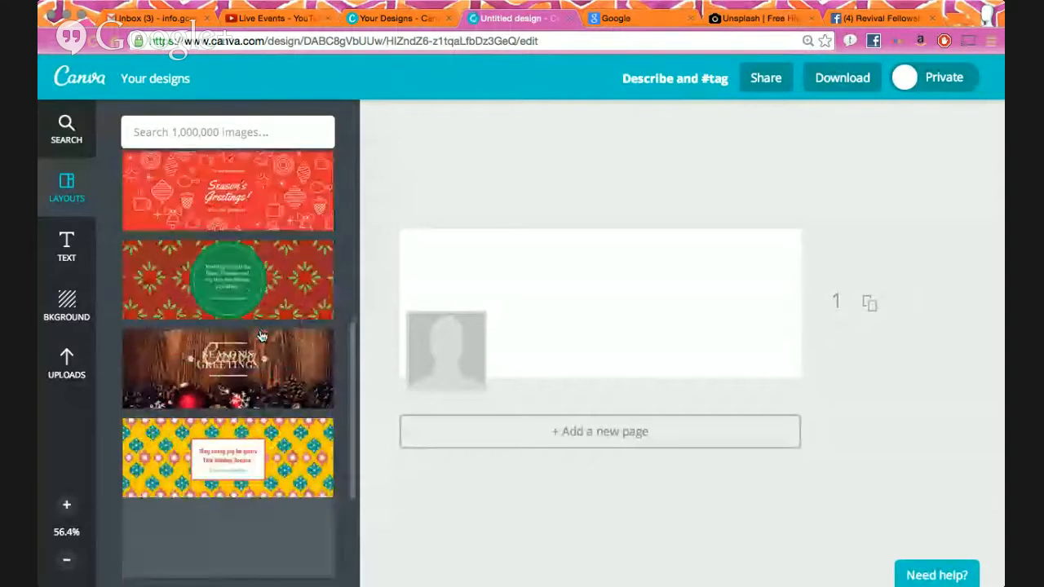
scroll(261, 336, "up", 10)
scroll(262, 336, "down", 10)
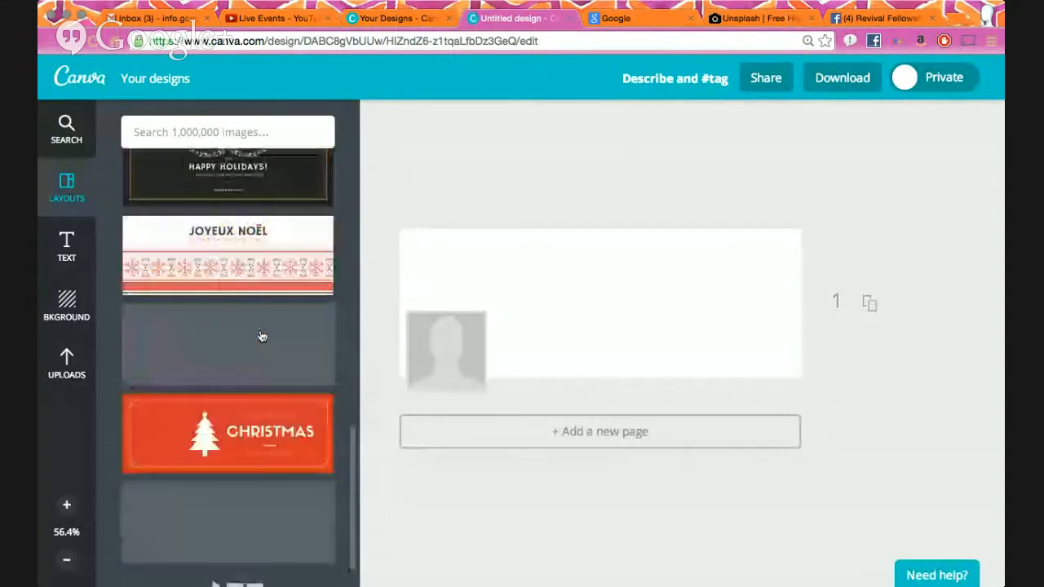
scroll(262, 337, "down", 3)
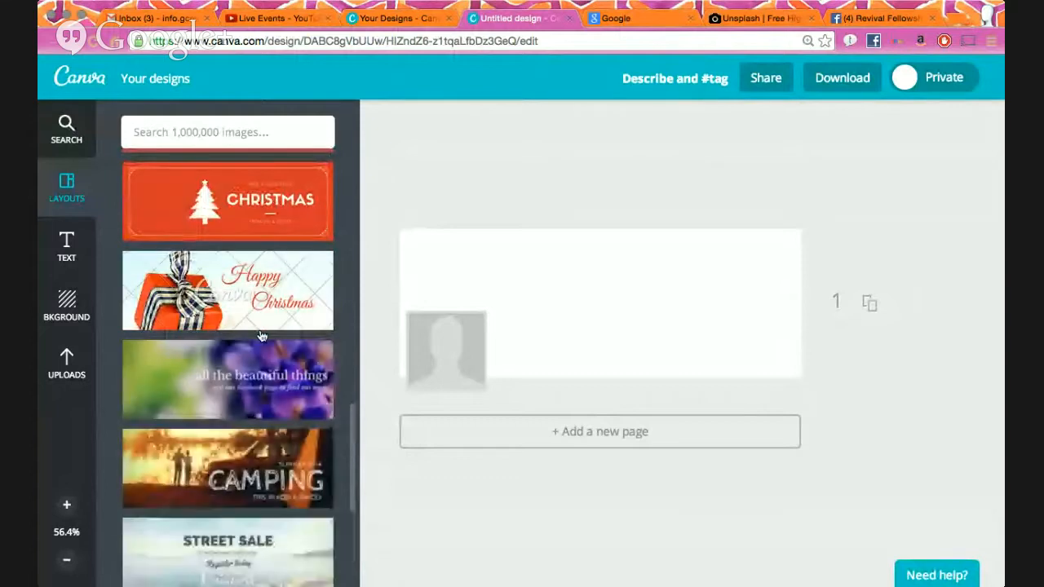
scroll(262, 336, "down", 5)
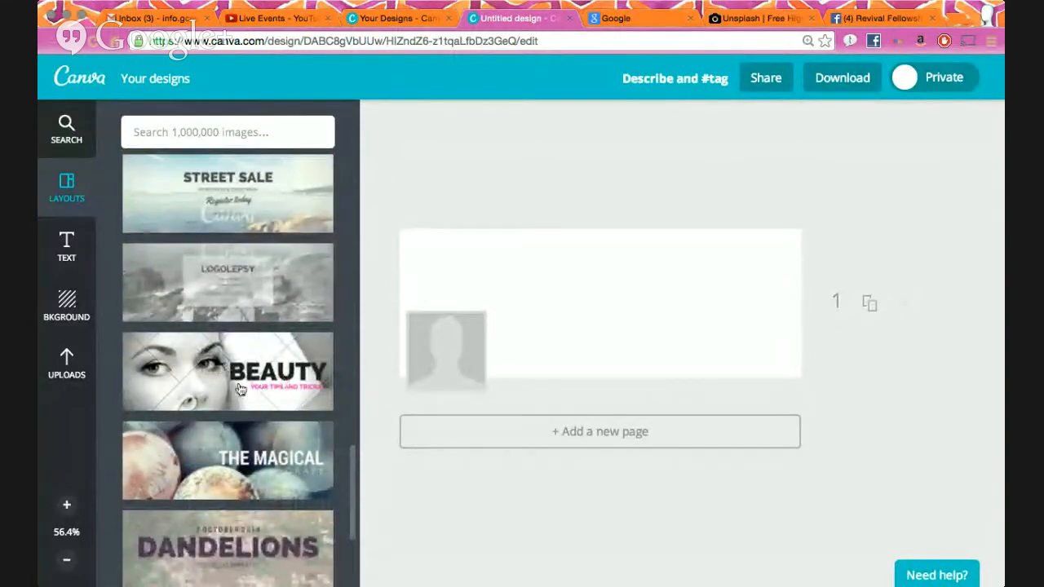
scroll(241, 389, "down", 5)
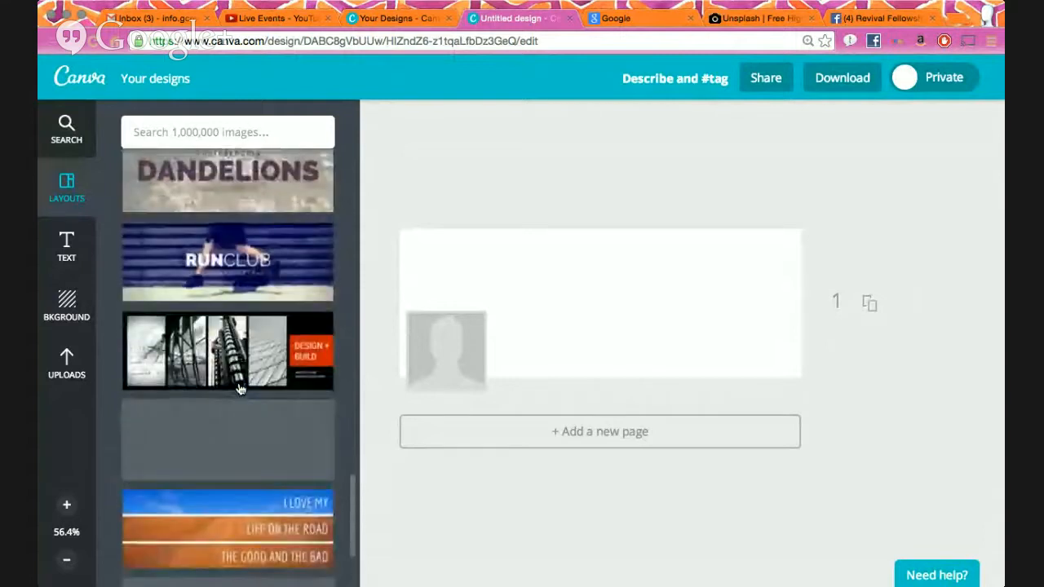
scroll(240, 376, "down", 5)
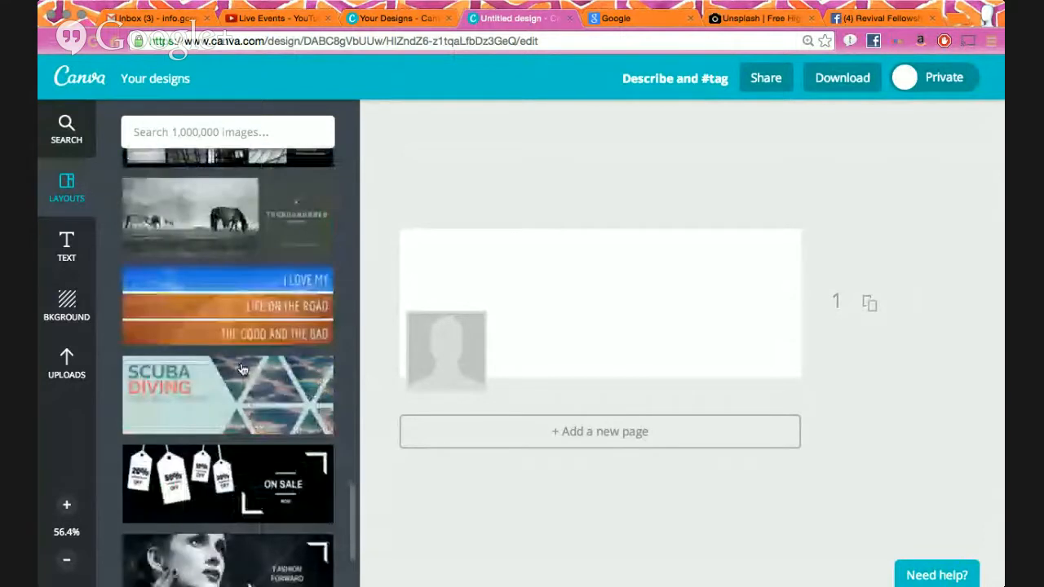
scroll(242, 371, "down", 1)
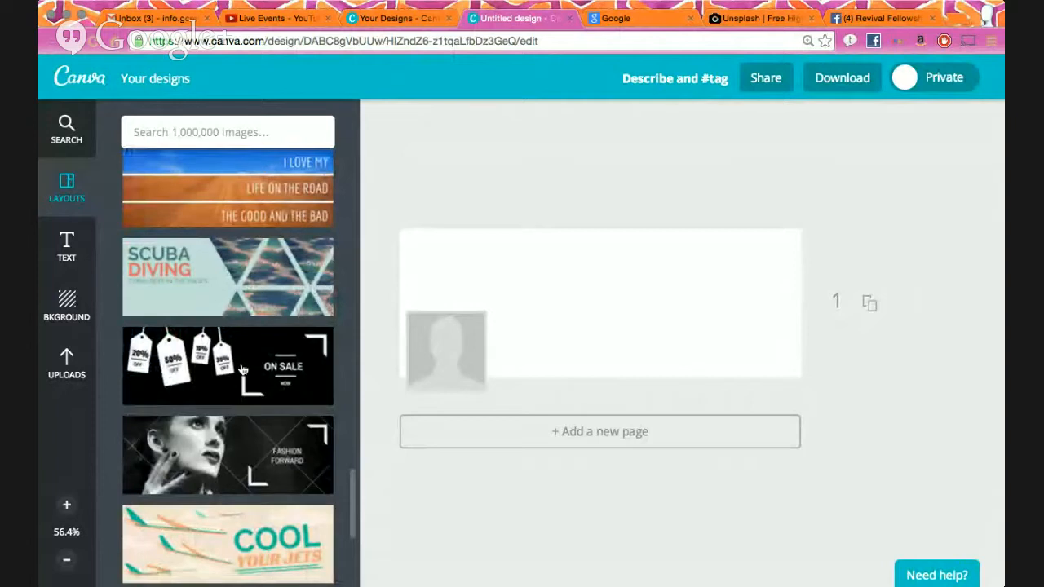
scroll(242, 370, "down", 5)
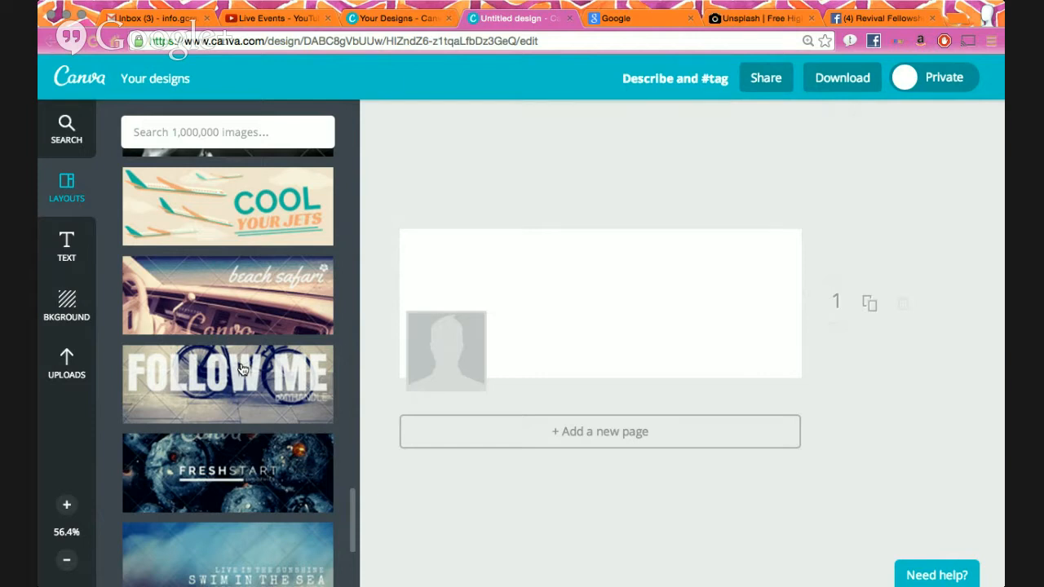
scroll(225, 369, "up", 15)
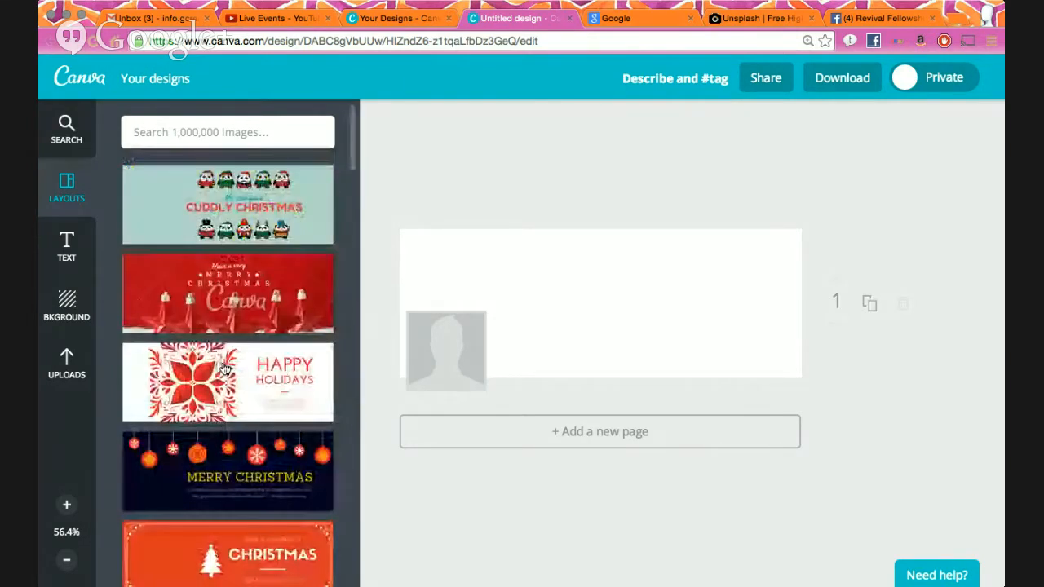
scroll(225, 369, "down", 2)
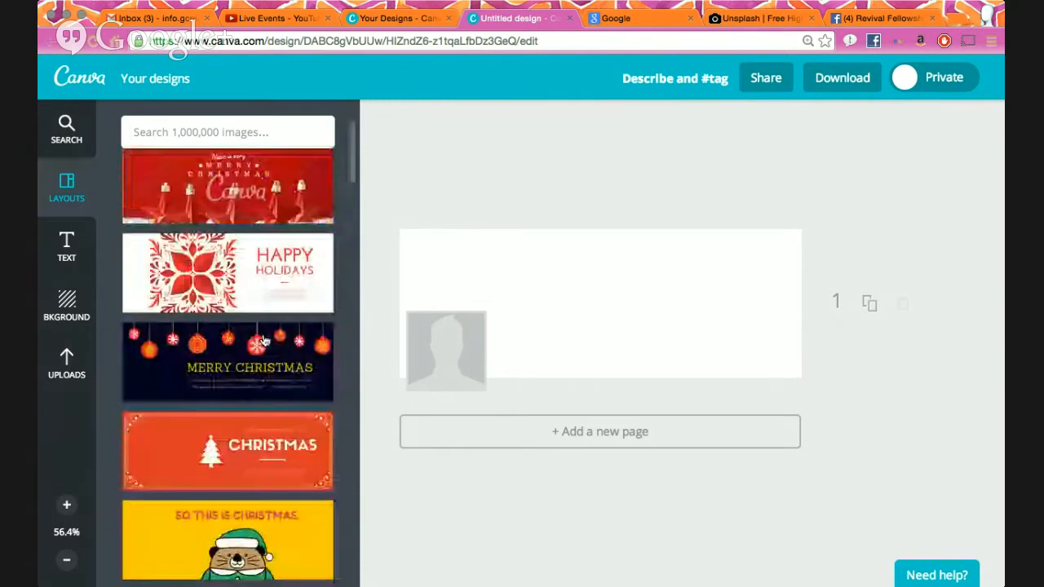
- Try the ornaments, orange CHRISTMAS and red Merry Christmas layouts, settling on the poinsettia Happy Holidays layout
left_click(267, 303)
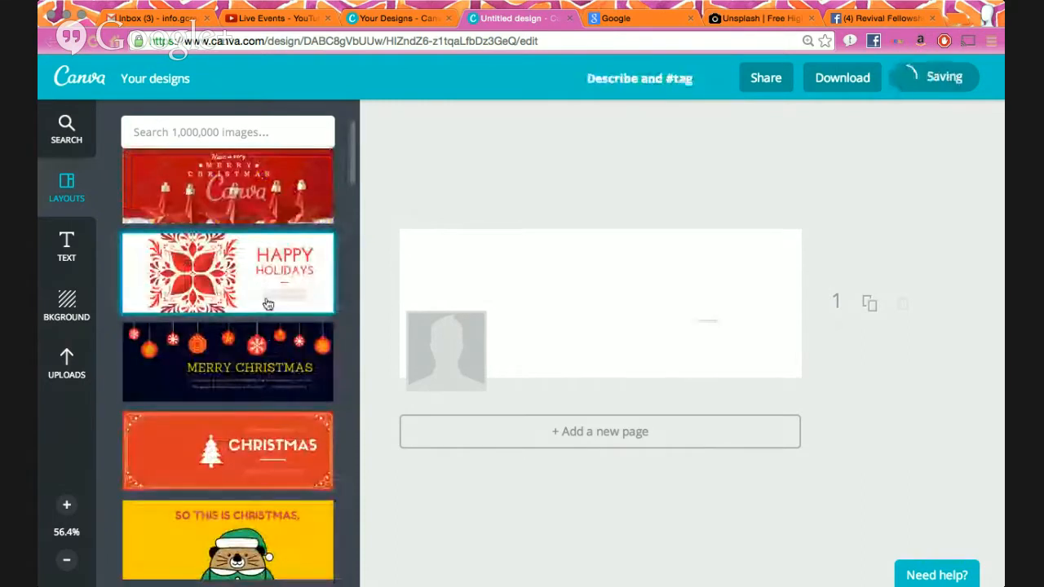
left_click(270, 365)
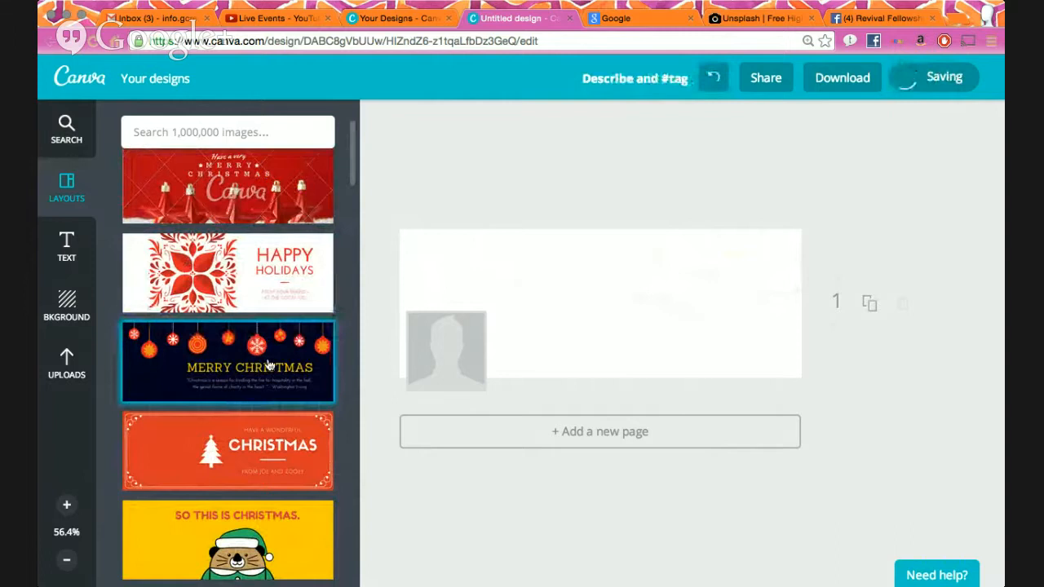
scroll(270, 365, "down", 5)
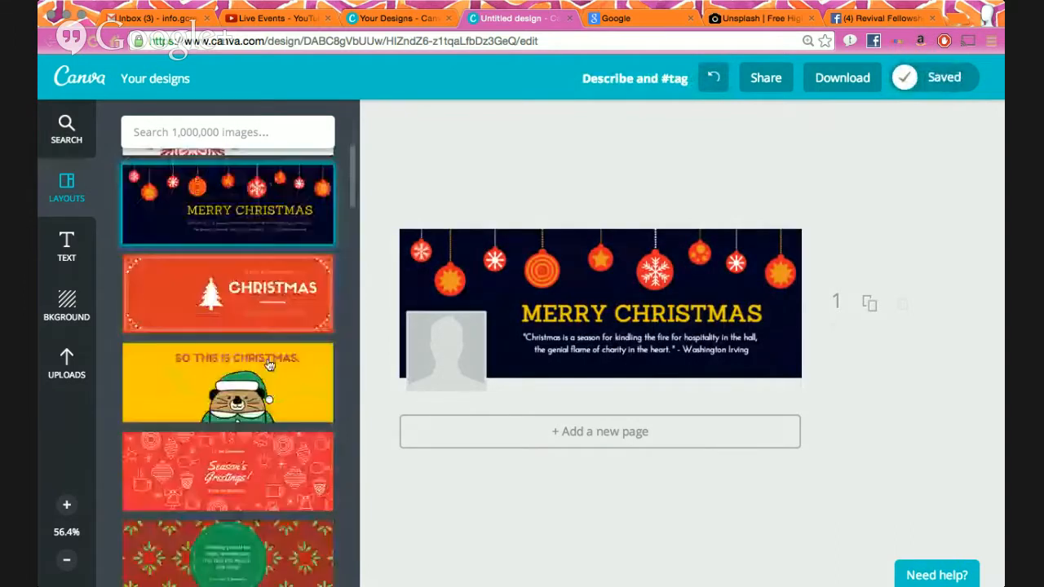
scroll(269, 365, "down", 7)
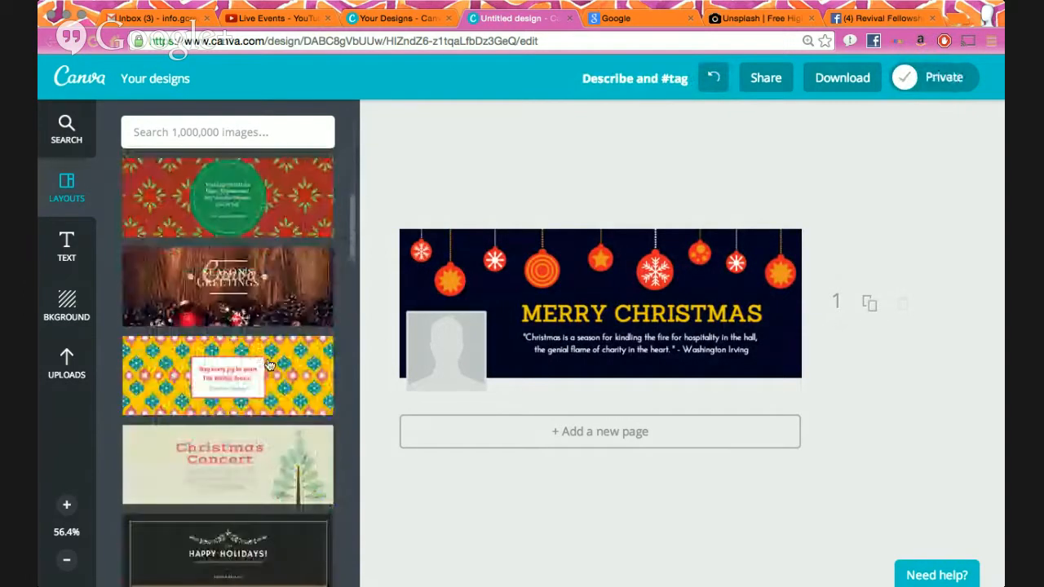
scroll(265, 374, "down", 5)
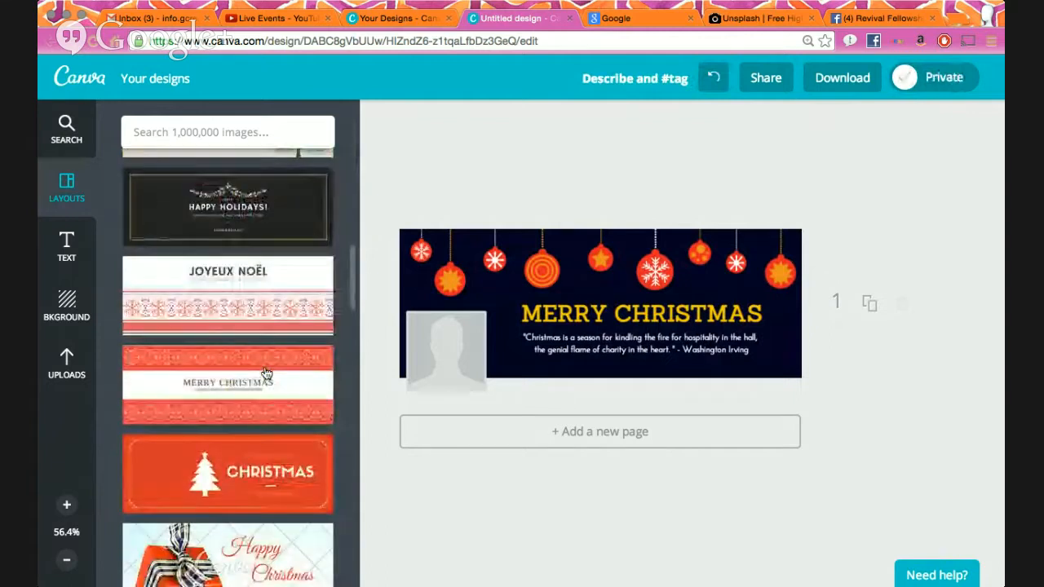
left_click(262, 366)
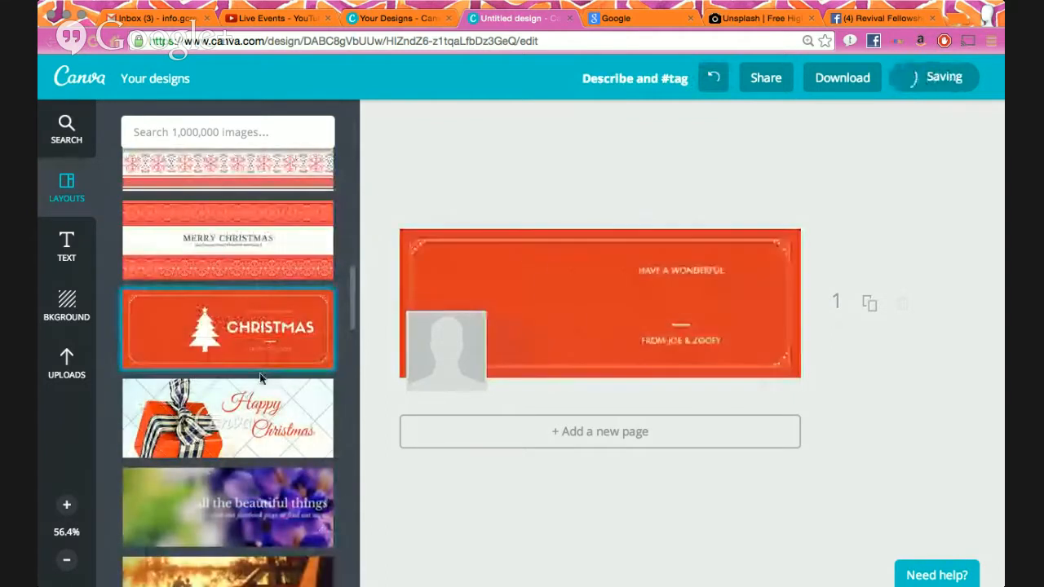
scroll(264, 372, "up", 10)
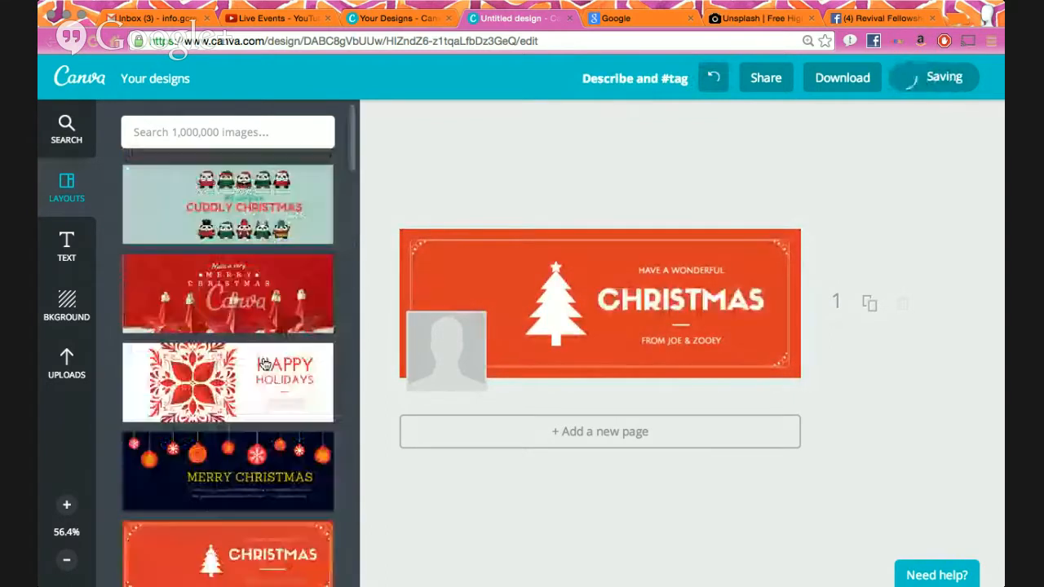
left_click(273, 310)
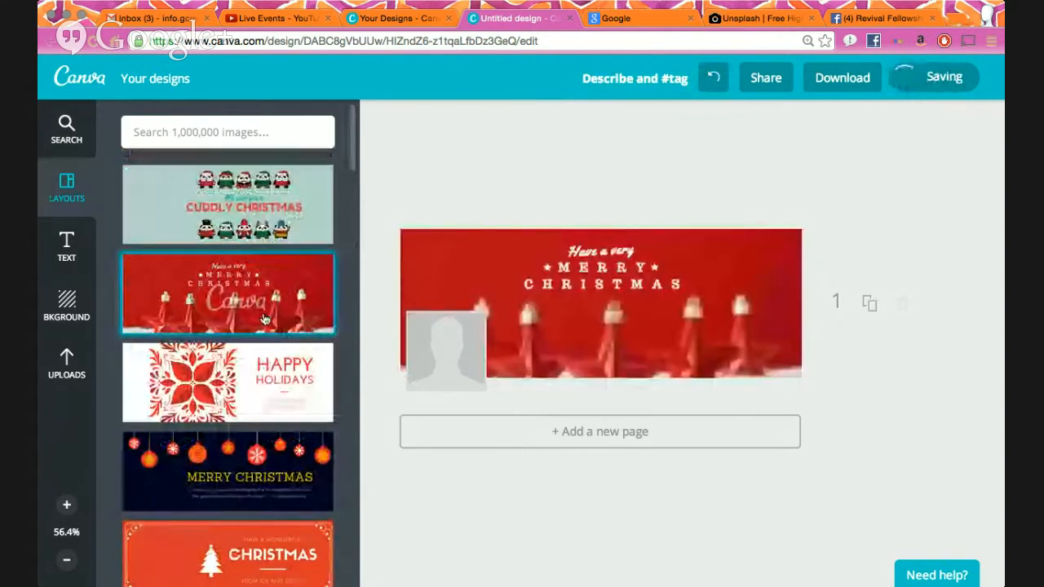
scroll(303, 177, "down", 5)
left_click(304, 177)
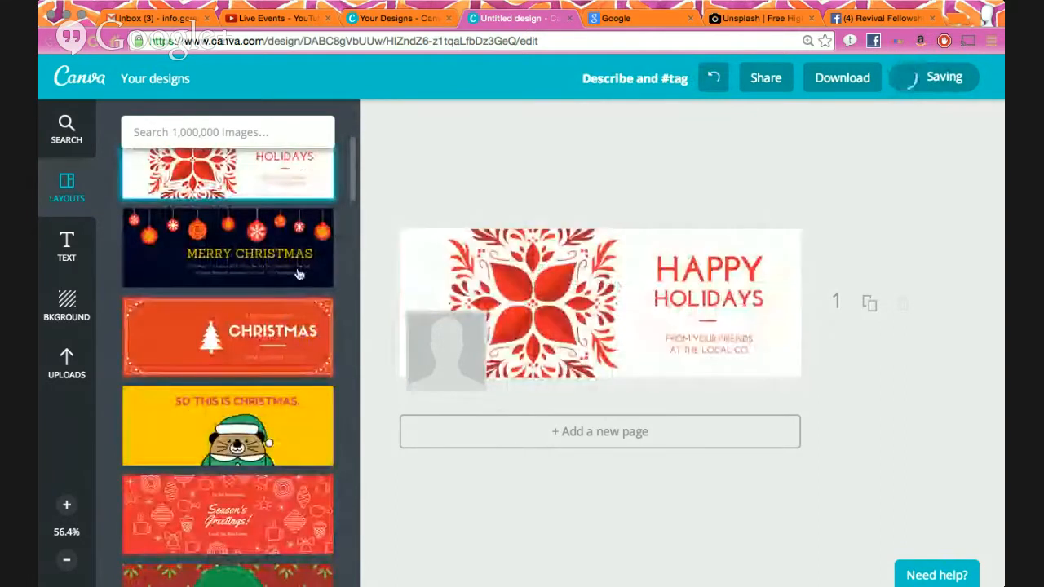
left_click(523, 288)
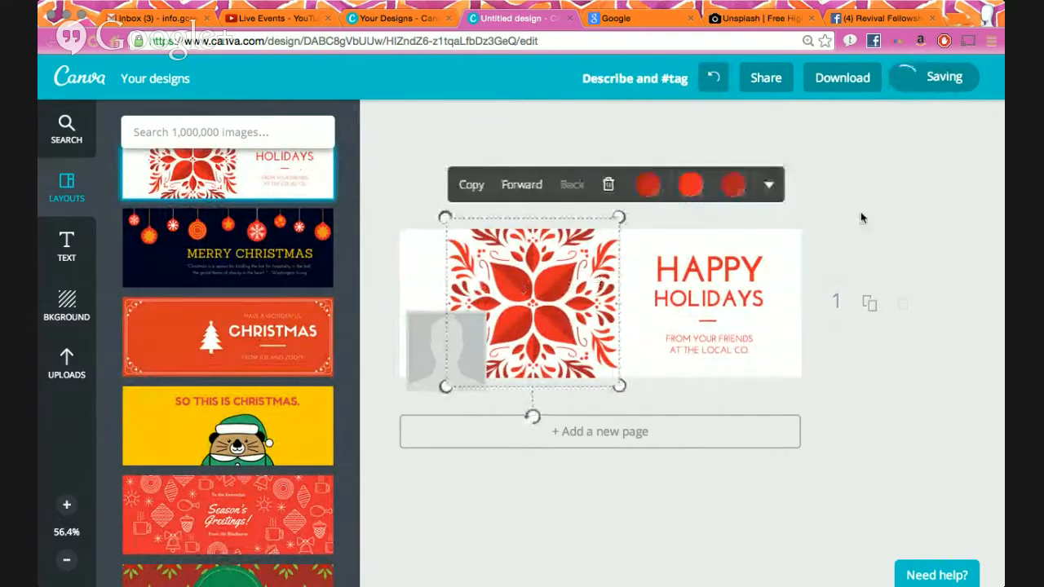
left_click(648, 185)
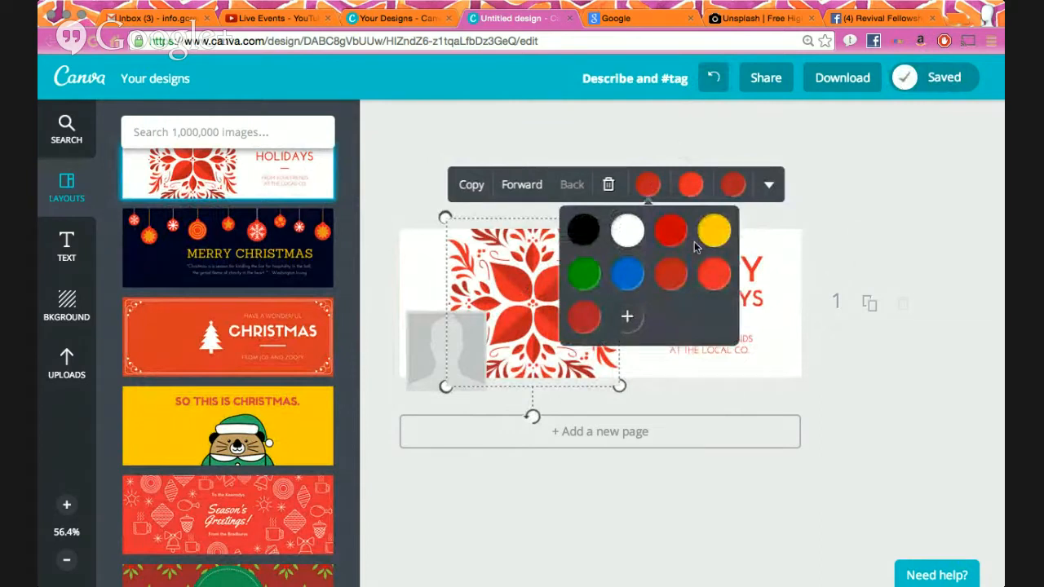
left_click(673, 123)
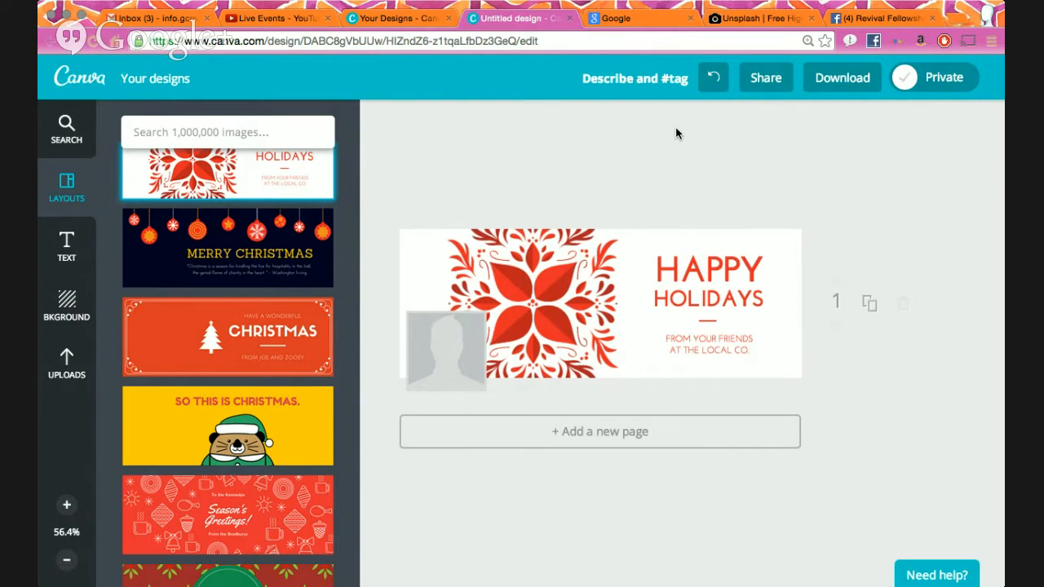
- View the church page's Showers of Blessings cover photo full size, then scroll through its recent posts
left_click(895, 23)
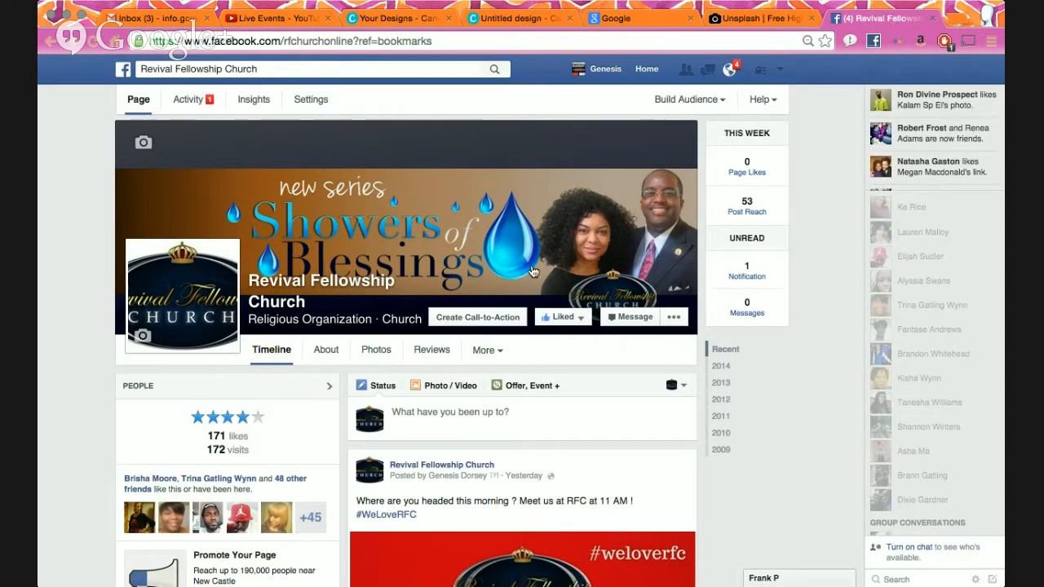
left_click(527, 189)
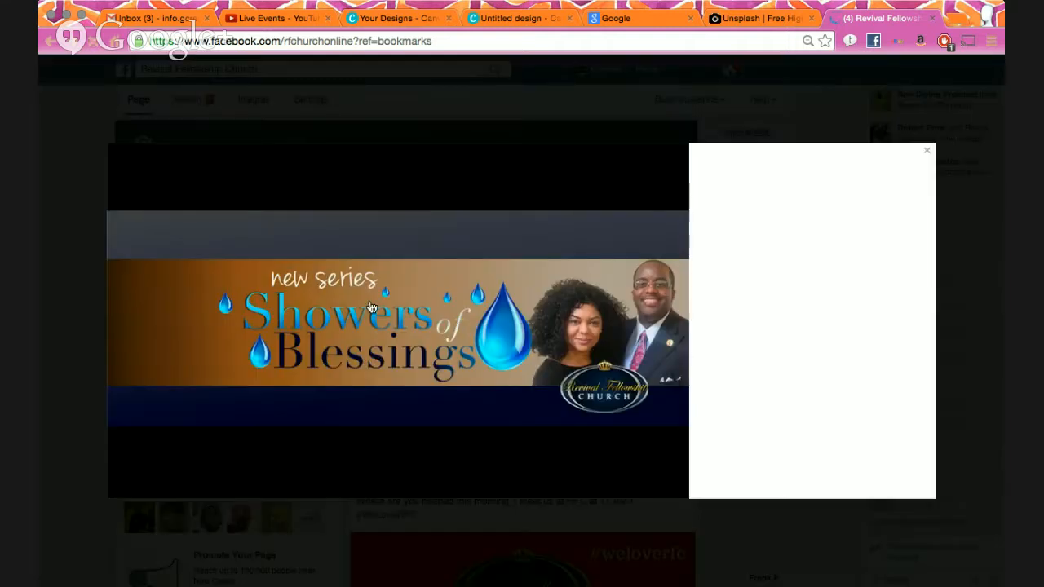
left_click(72, 373)
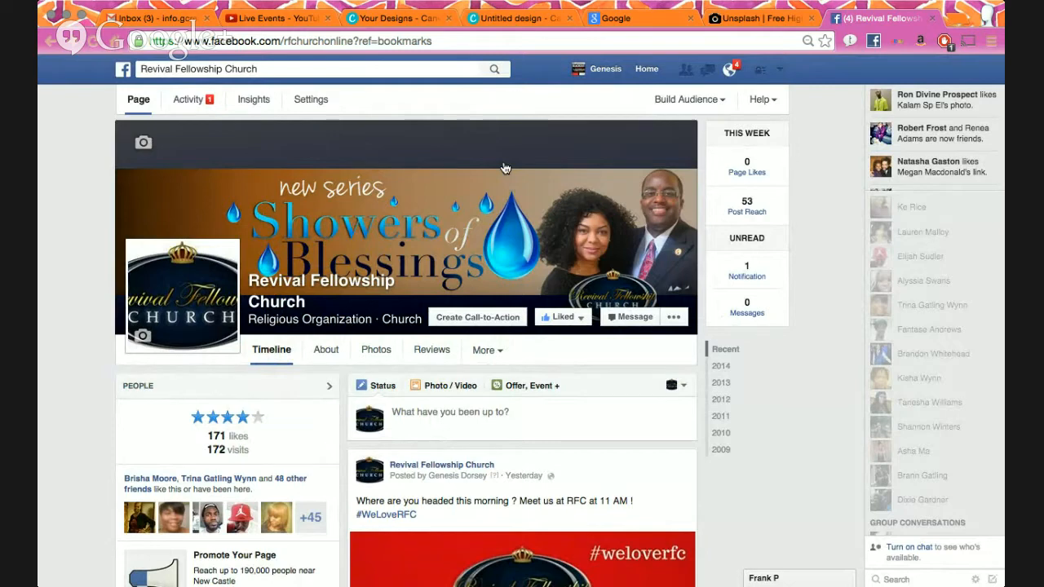
scroll(505, 168, "down", 5)
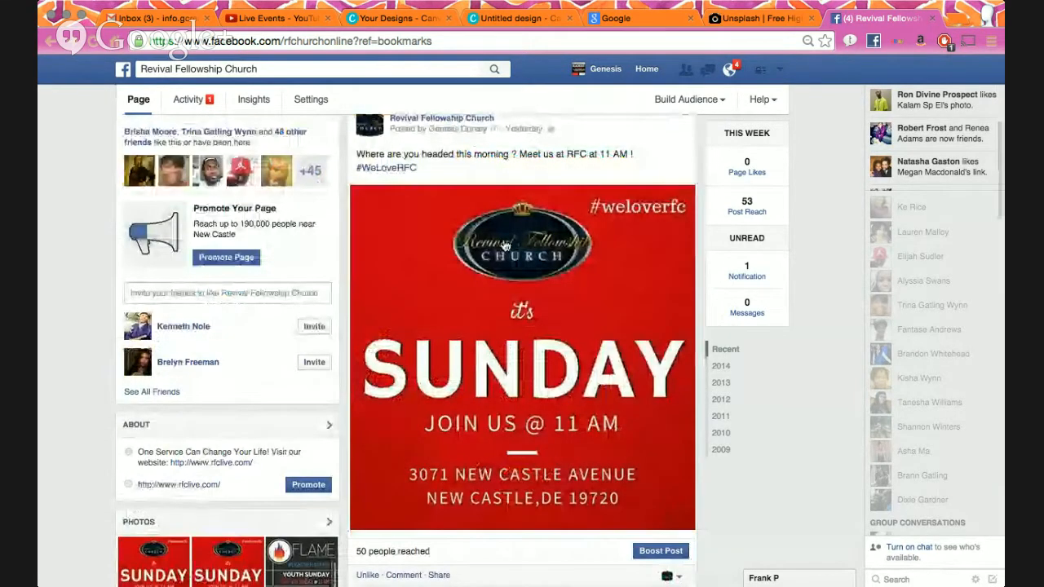
scroll(505, 245, "down", 12)
scroll(505, 245, "up", 10)
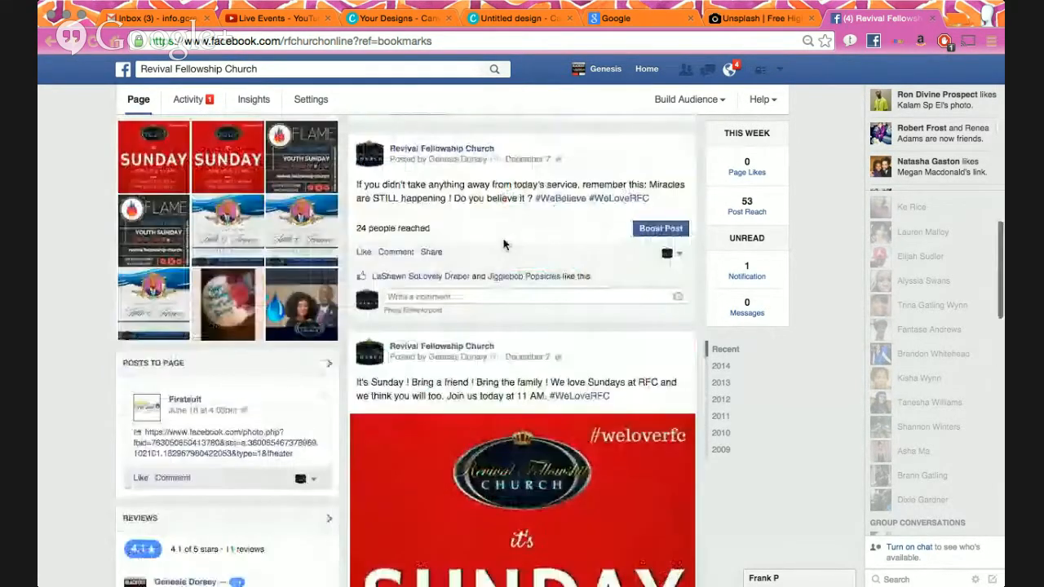
left_click(296, 387)
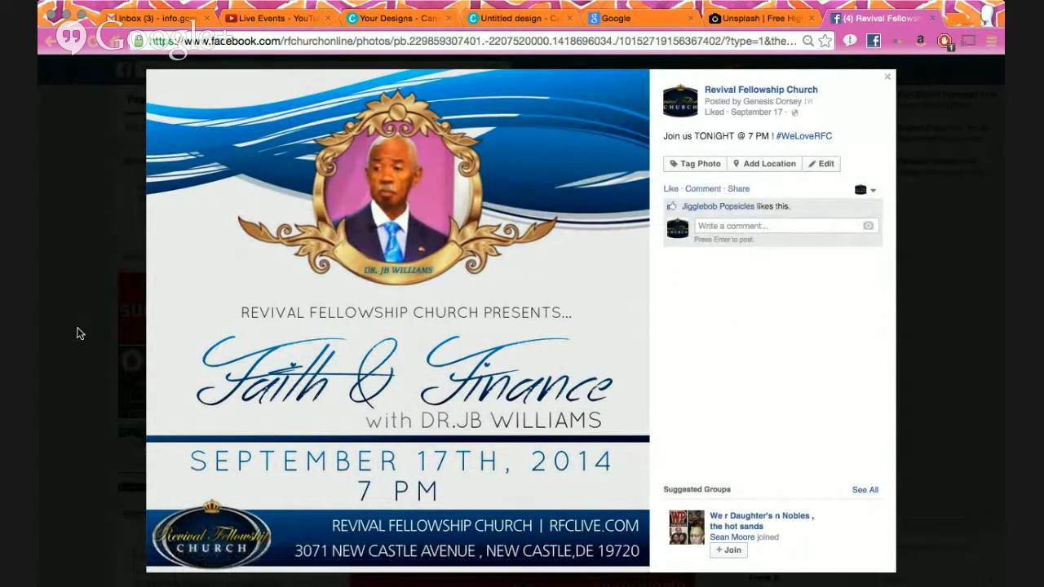
left_click(77, 334)
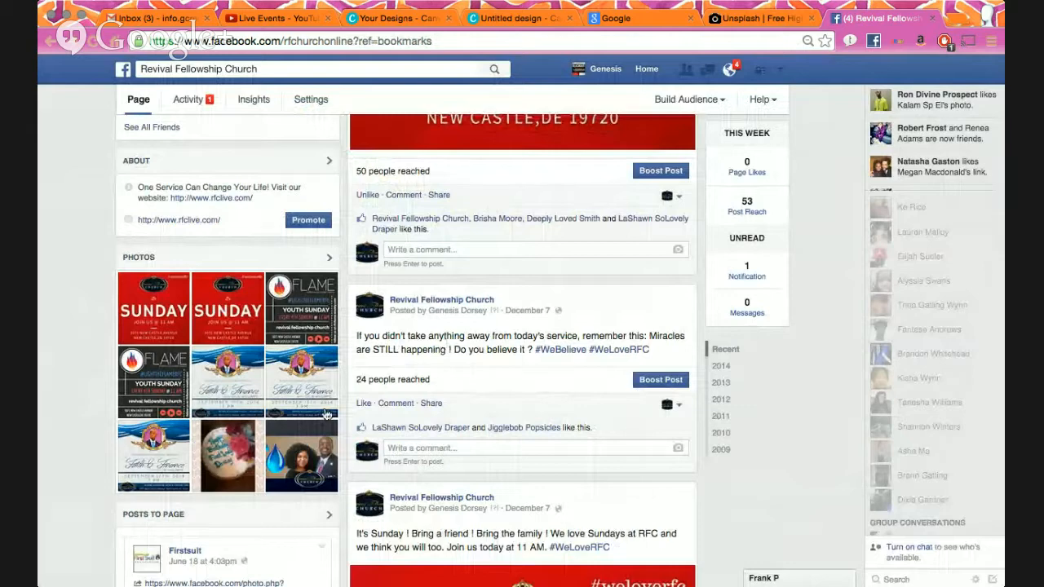
scroll(408, 397, "down", 1)
scroll(406, 397, "down", 5)
scroll(367, 367, "up", 5)
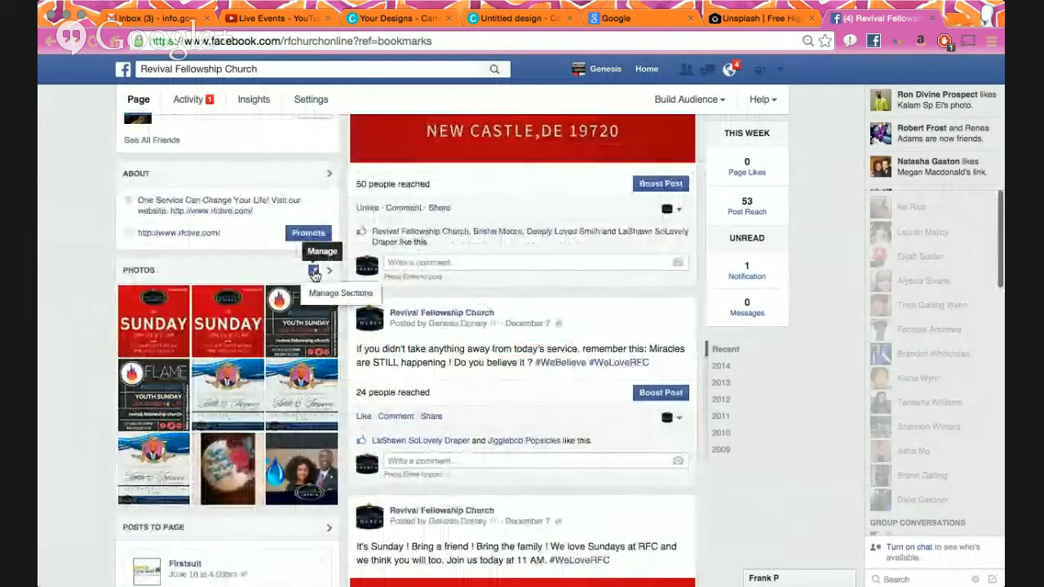
left_click(329, 272)
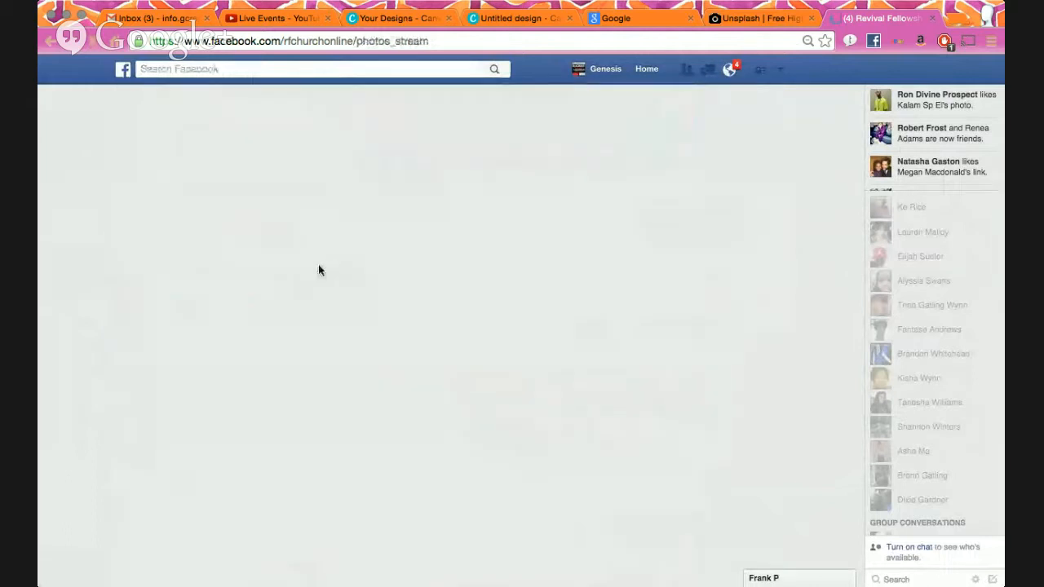
scroll(368, 263, "left", 5)
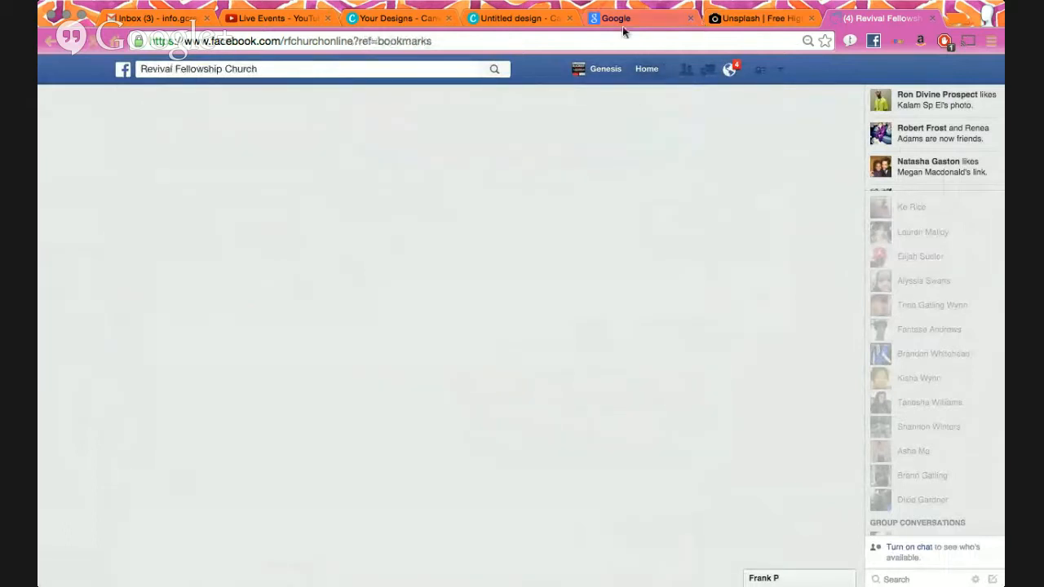
left_click(519, 18)
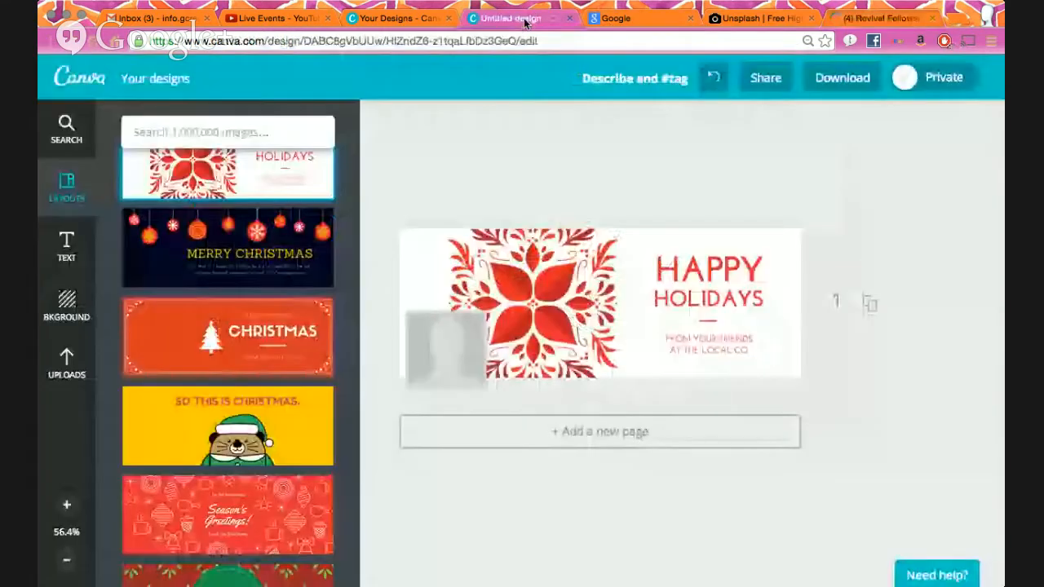
- Glance at the Your Designs list, then return to the poinsettia cover design
left_click(400, 20)
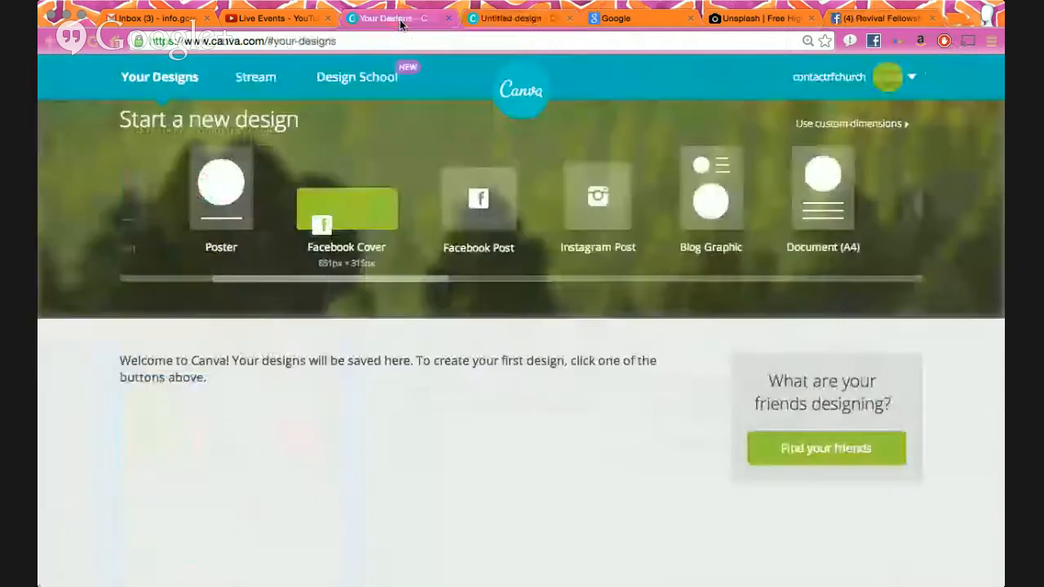
left_click(510, 18)
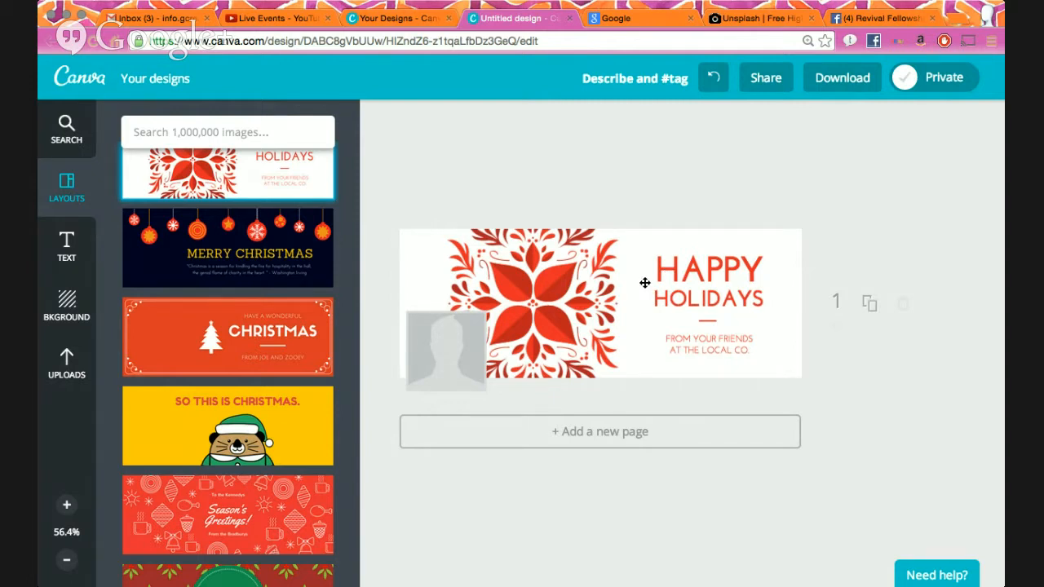
- Look through the uploaded images and the uploads folder in the sidebar
left_click(66, 369)
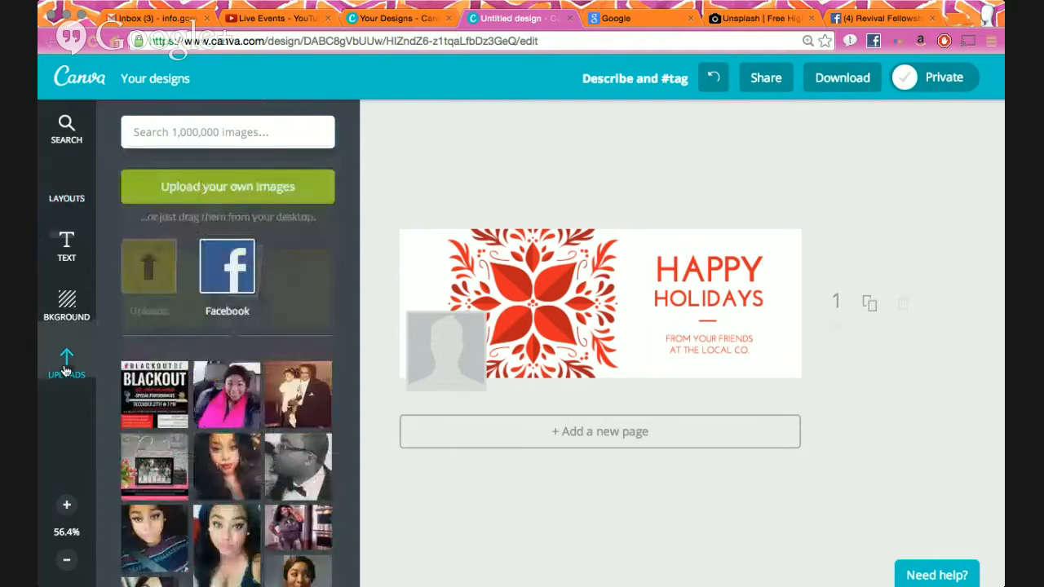
left_click(66, 245)
left_click(66, 363)
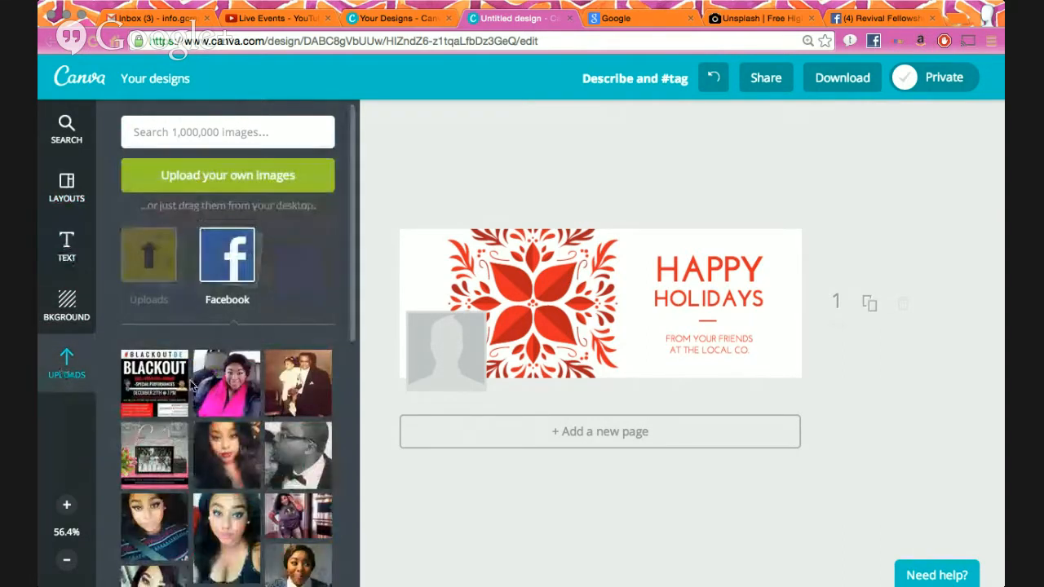
left_click(159, 269)
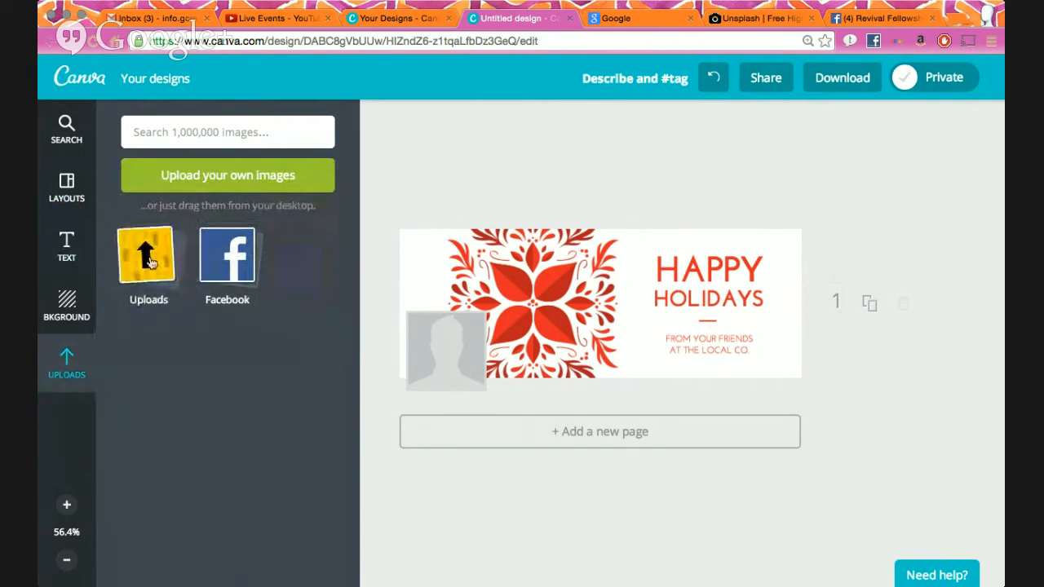
left_click(225, 273)
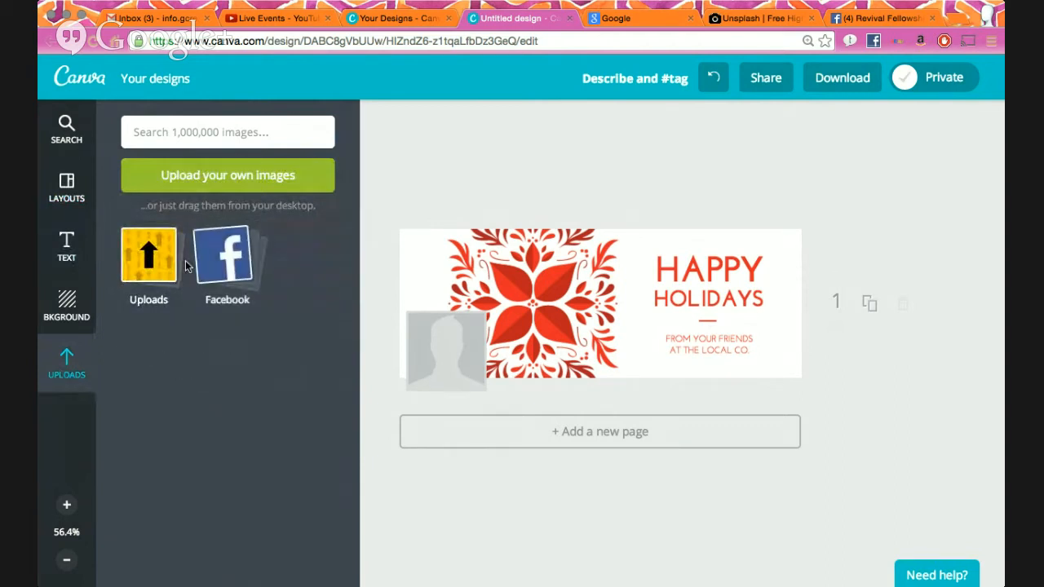
- Browse the design element categories and open the Banners graphics collection
left_click(69, 125)
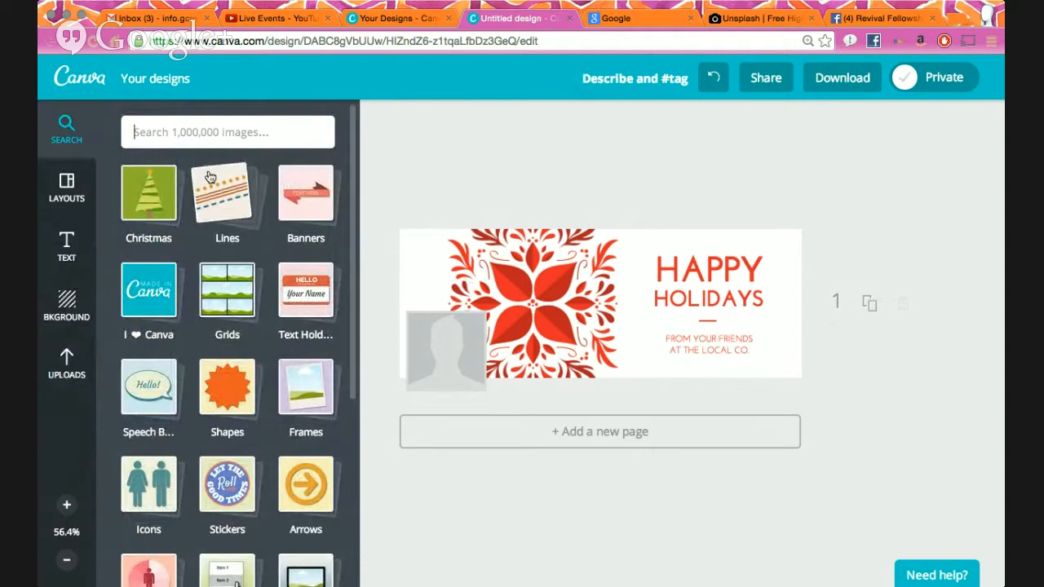
left_click(73, 169)
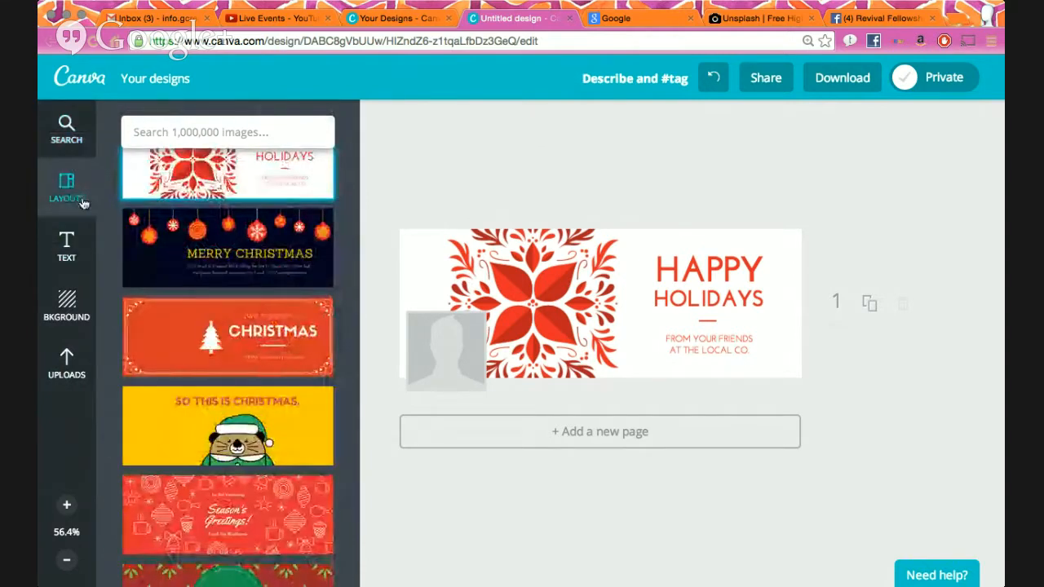
scroll(238, 306, "up", 4)
scroll(238, 307, "down", 15)
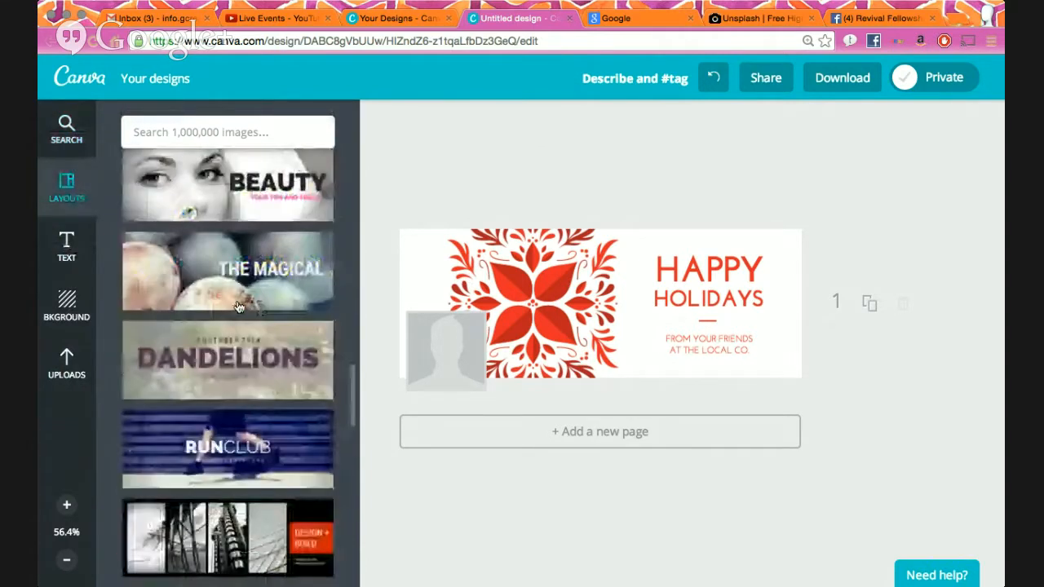
scroll(237, 303, "up", 15)
scroll(240, 309, "up", 5)
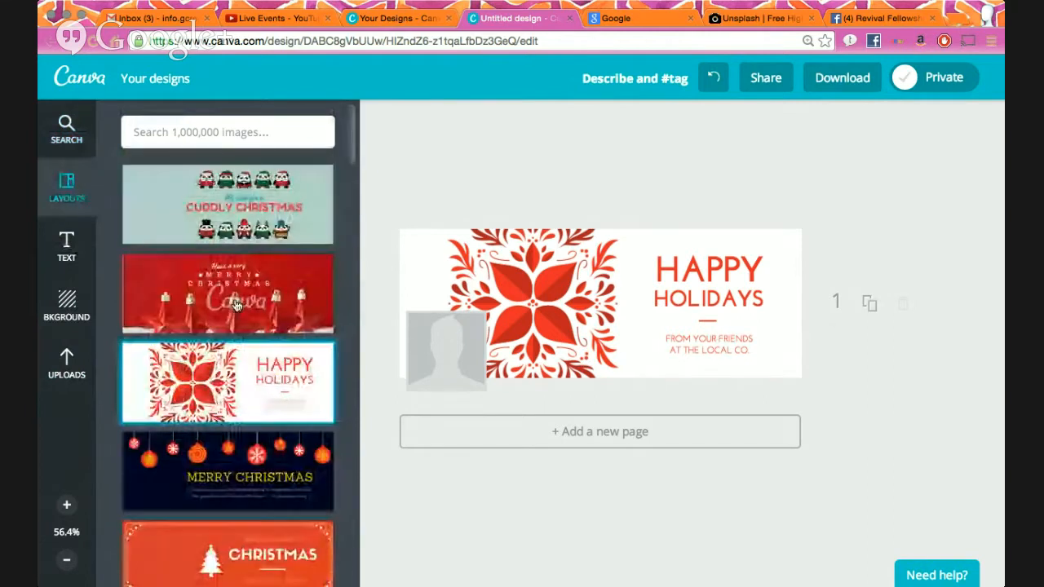
left_click(67, 130)
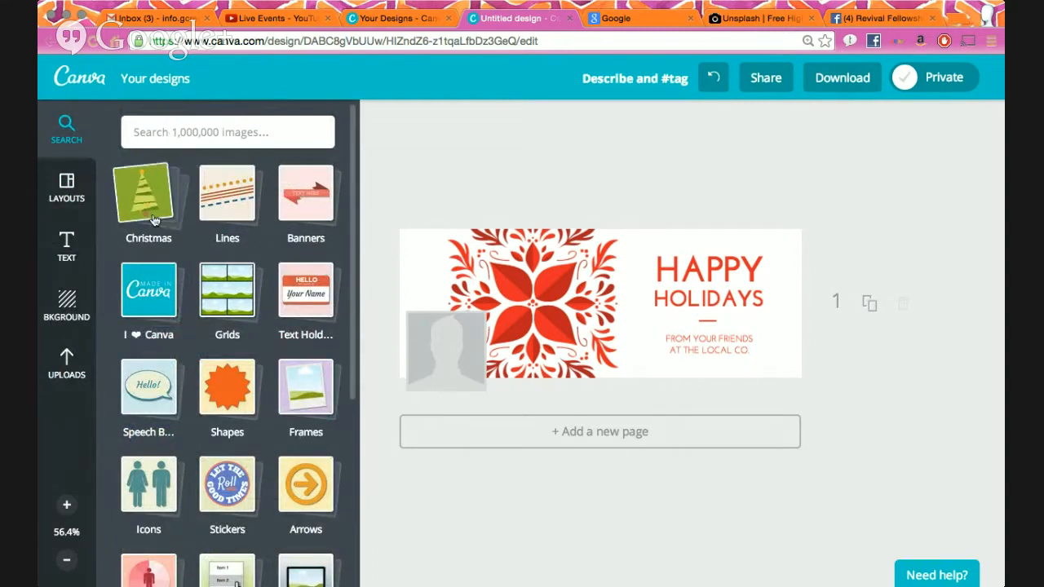
scroll(309, 217, "down", 3)
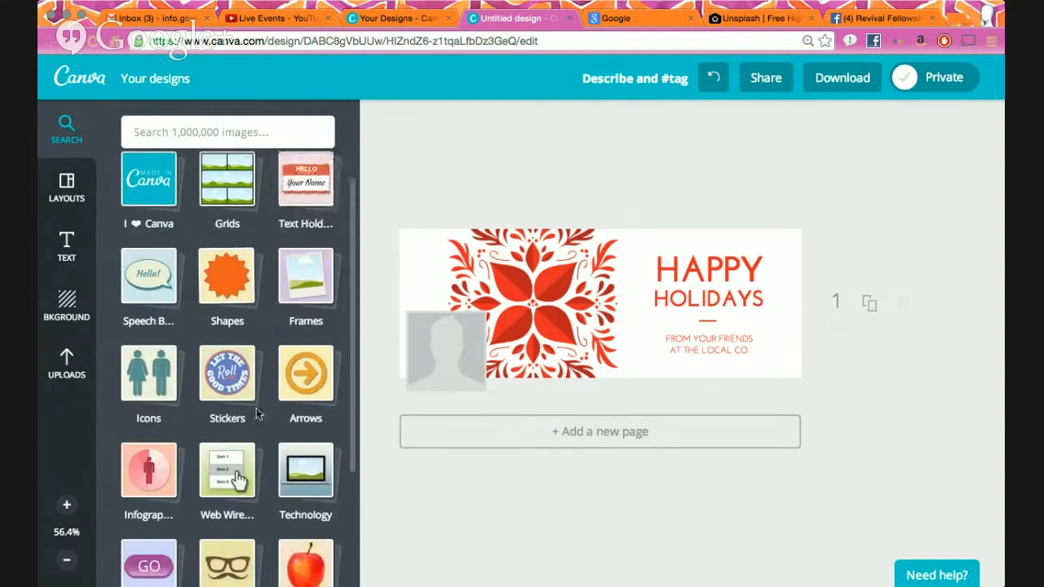
scroll(309, 216, "down", 8)
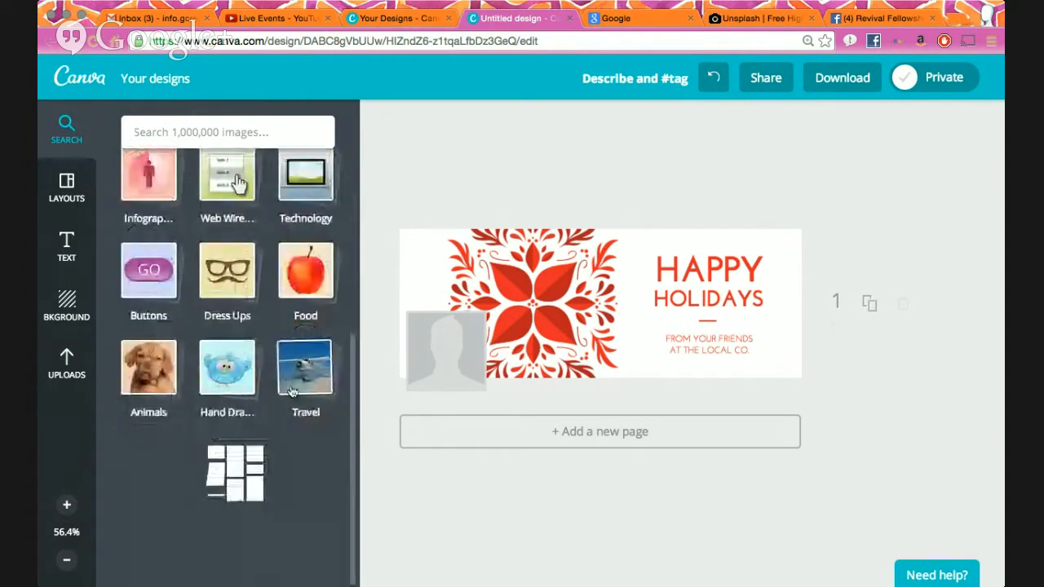
scroll(244, 343, "up", 10)
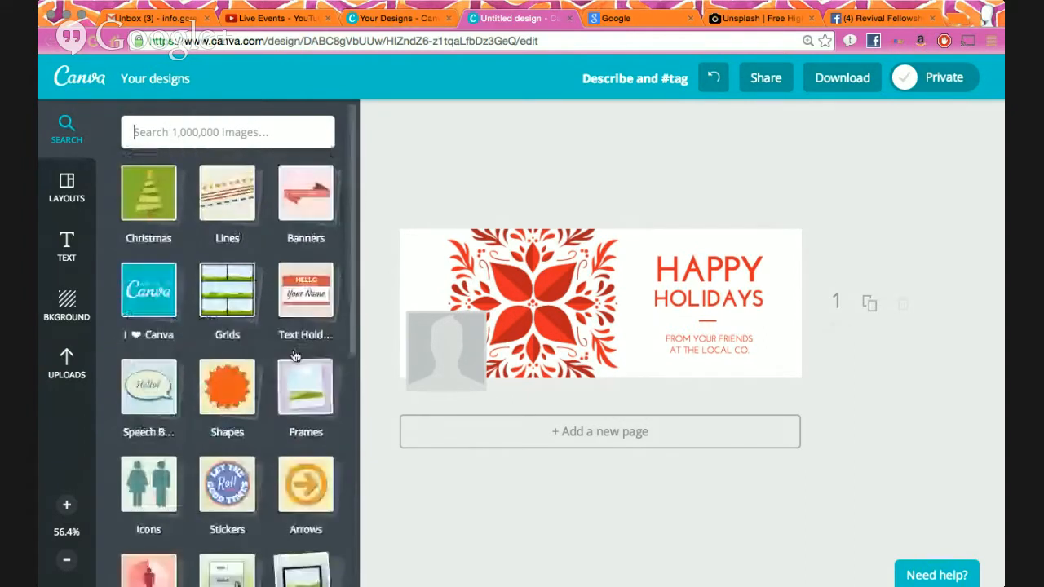
left_click(297, 209)
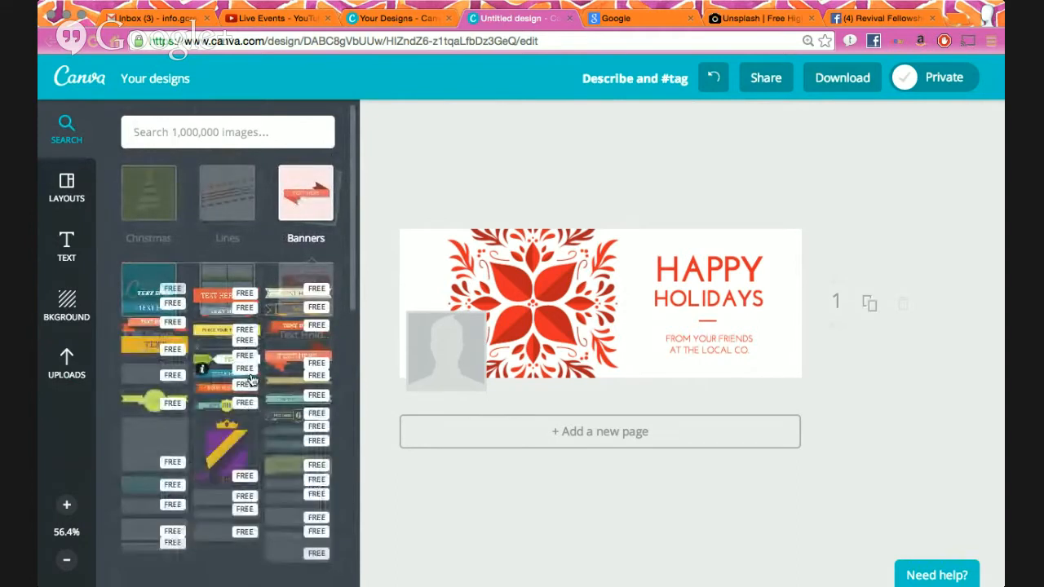
left_click(292, 361)
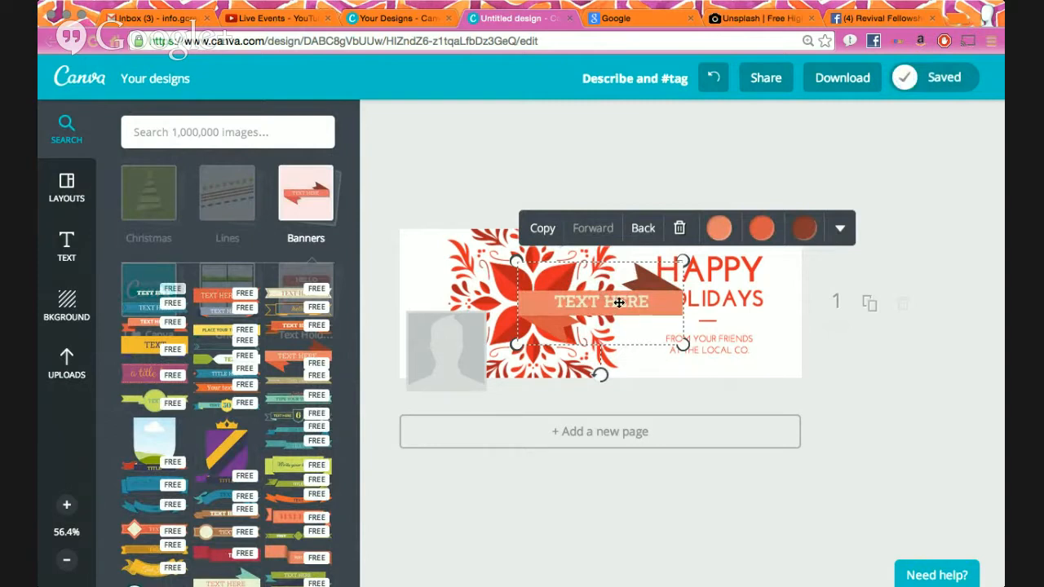
left_click(621, 303)
type("HEY GUYS")
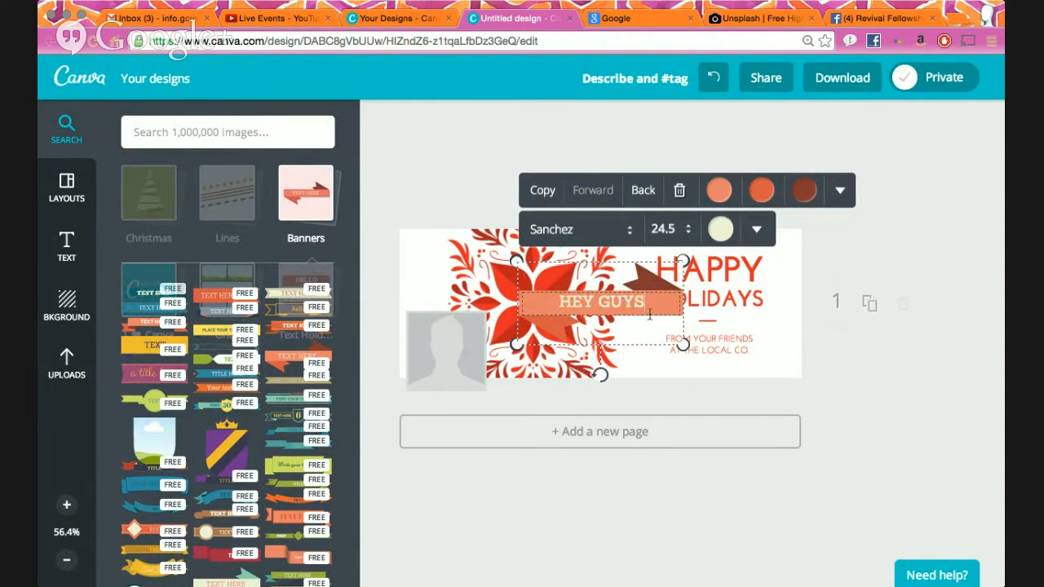
left_click(720, 229)
left_click(731, 190)
left_click(743, 240)
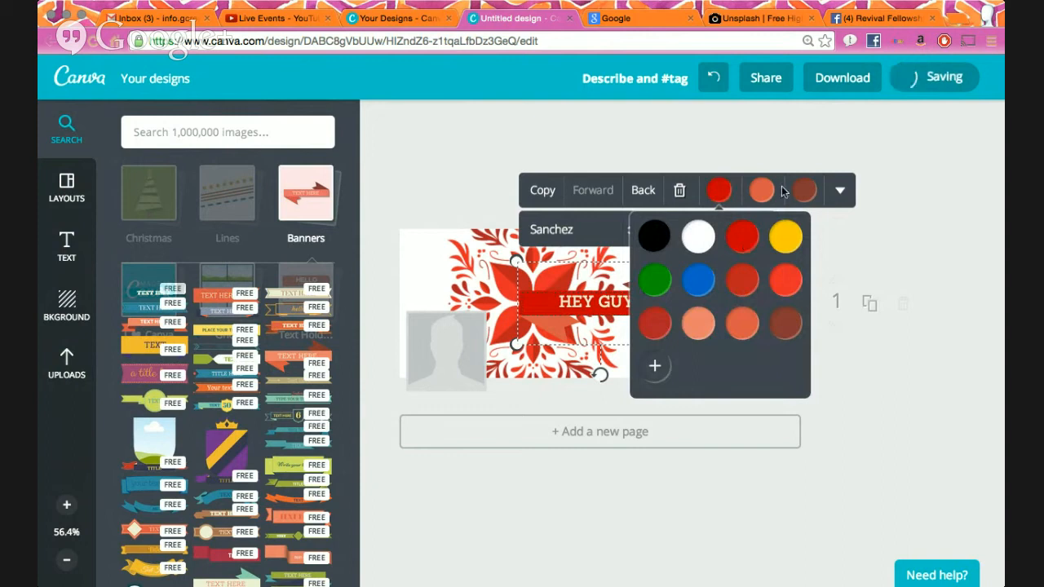
left_click(761, 190)
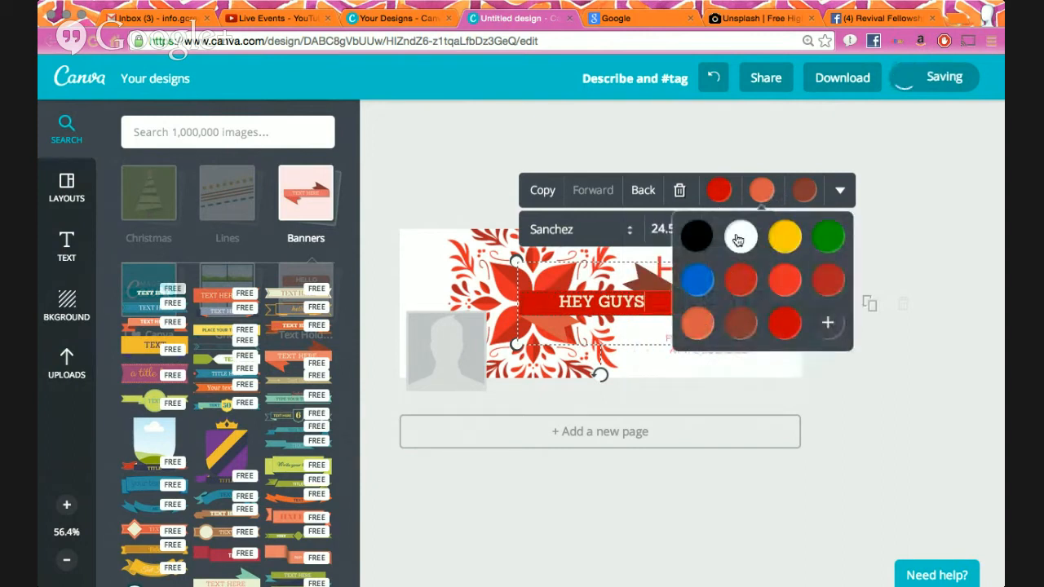
left_click(738, 240)
left_click(807, 191)
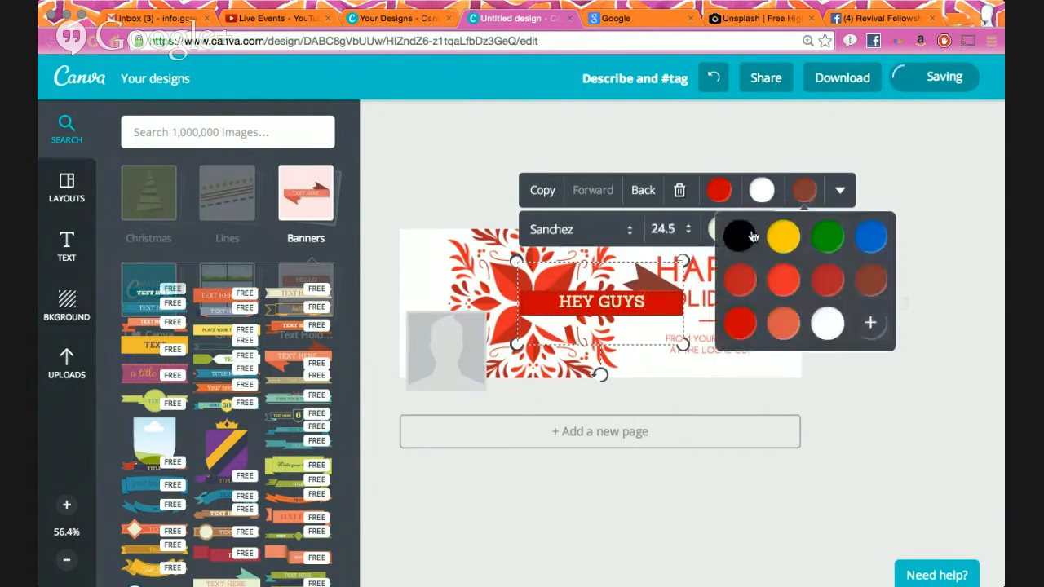
left_click(741, 235)
left_click(914, 187)
left_click_drag(654, 306, 568, 287)
left_click(610, 176)
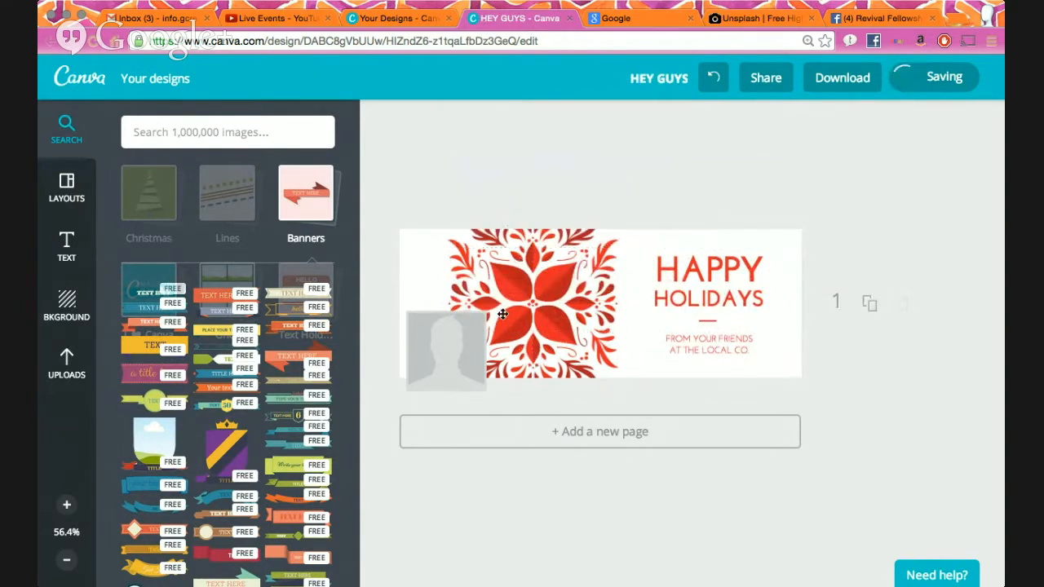
key("ctrl+z")
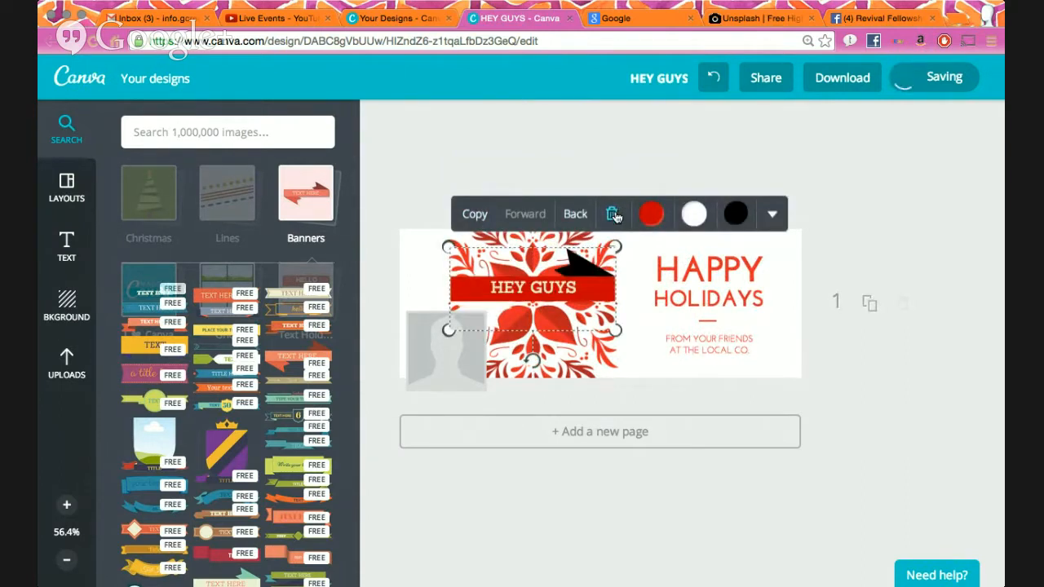
left_click(475, 214)
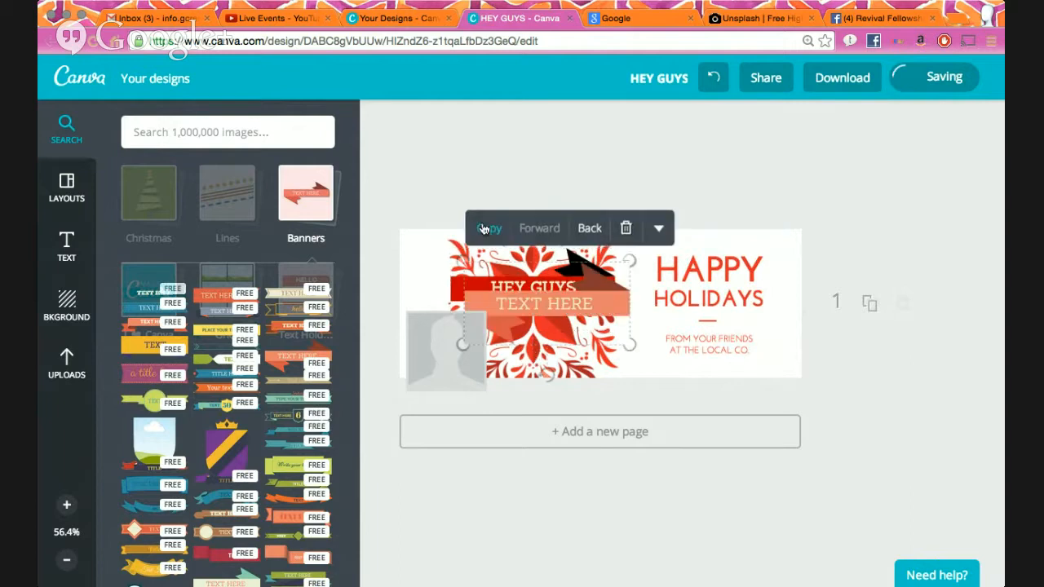
left_click_drag(597, 313, 664, 362)
left_click_drag(621, 302, 584, 257)
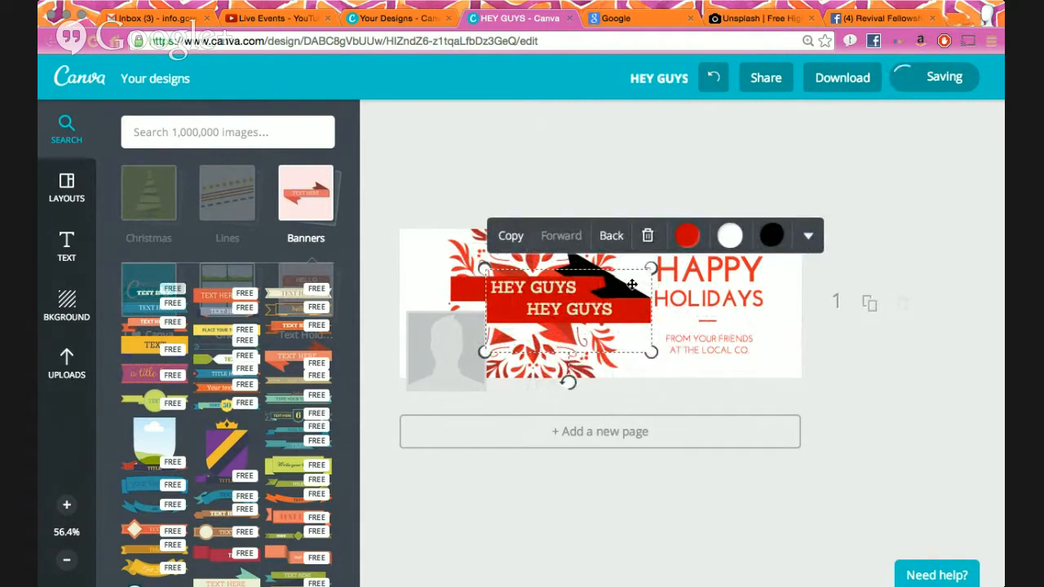
left_click_drag(625, 307, 653, 307)
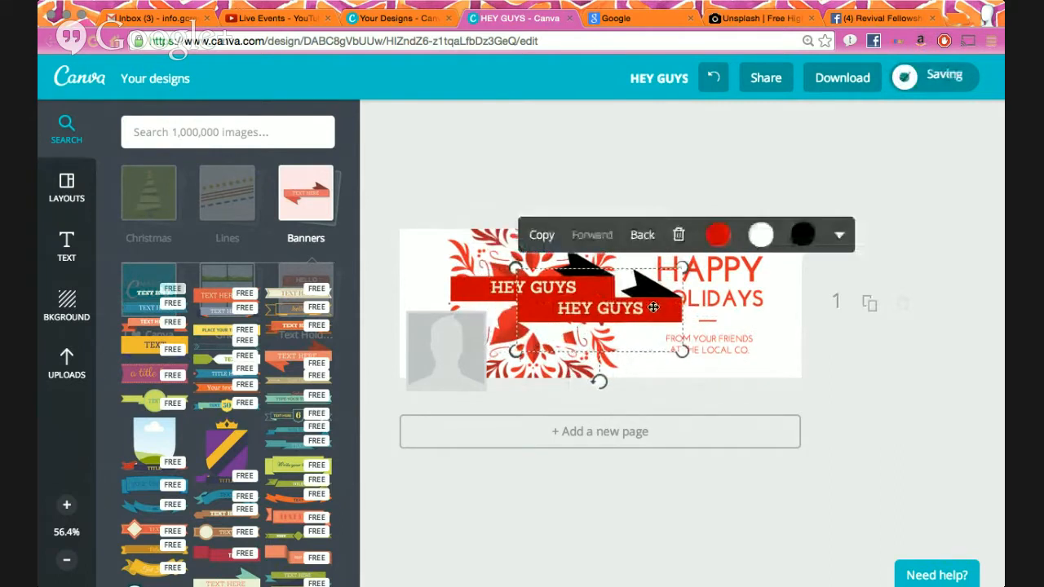
left_click(840, 239)
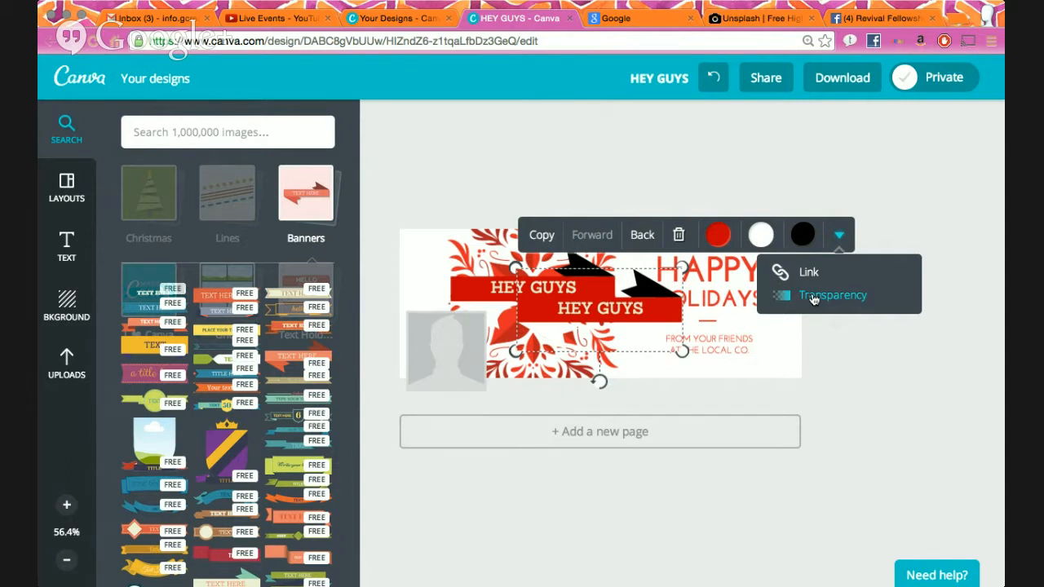
left_click(813, 297)
left_click_drag(921, 281, 899, 282)
left_click(682, 239)
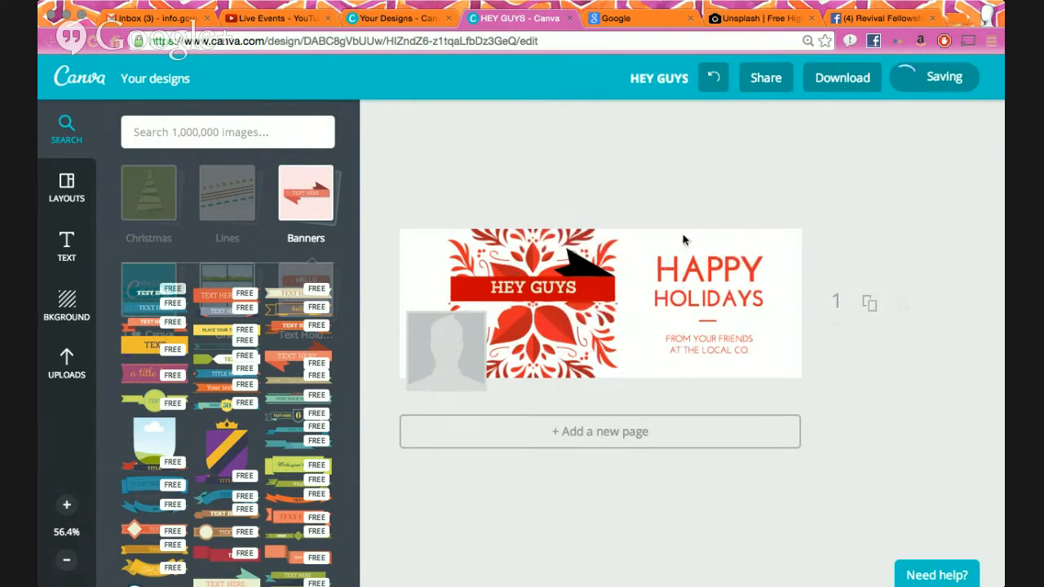
left_click(586, 291)
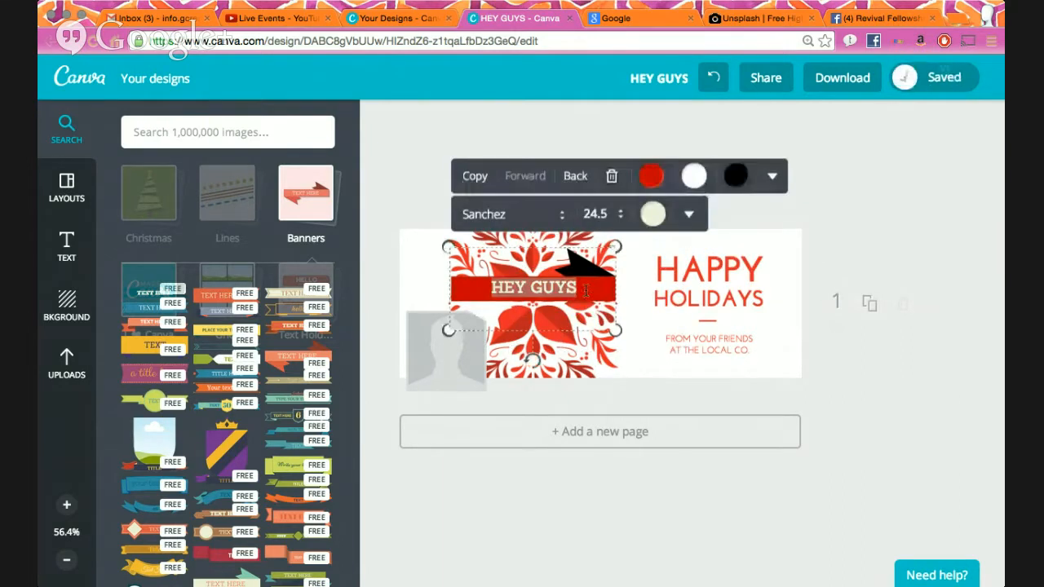
left_click(612, 177)
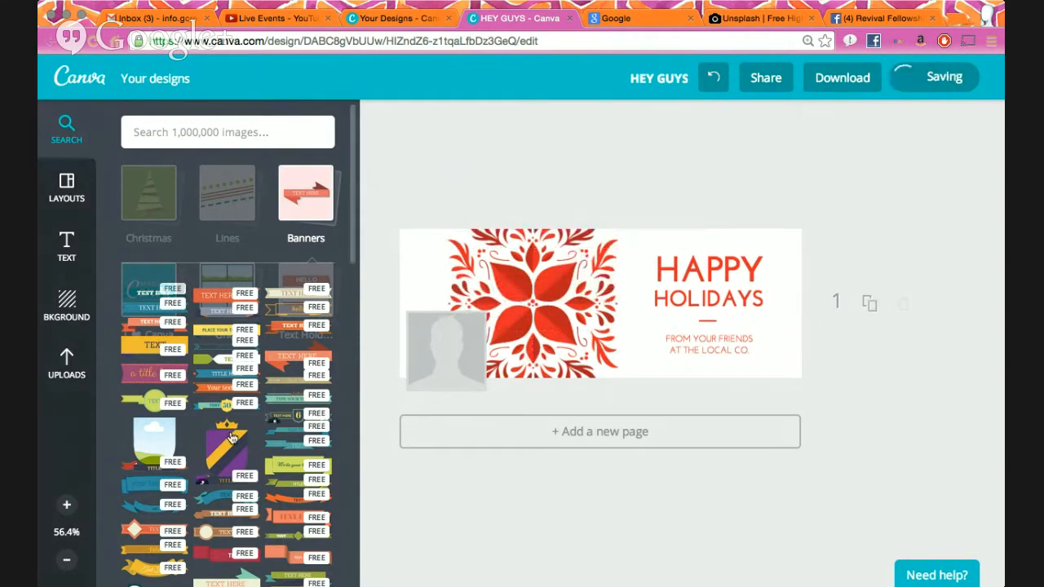
- Open the Technology graphics, try a computer monitor mockup on the cover, then delete it
scroll(231, 438, "down", 5)
scroll(231, 438, "up", 3)
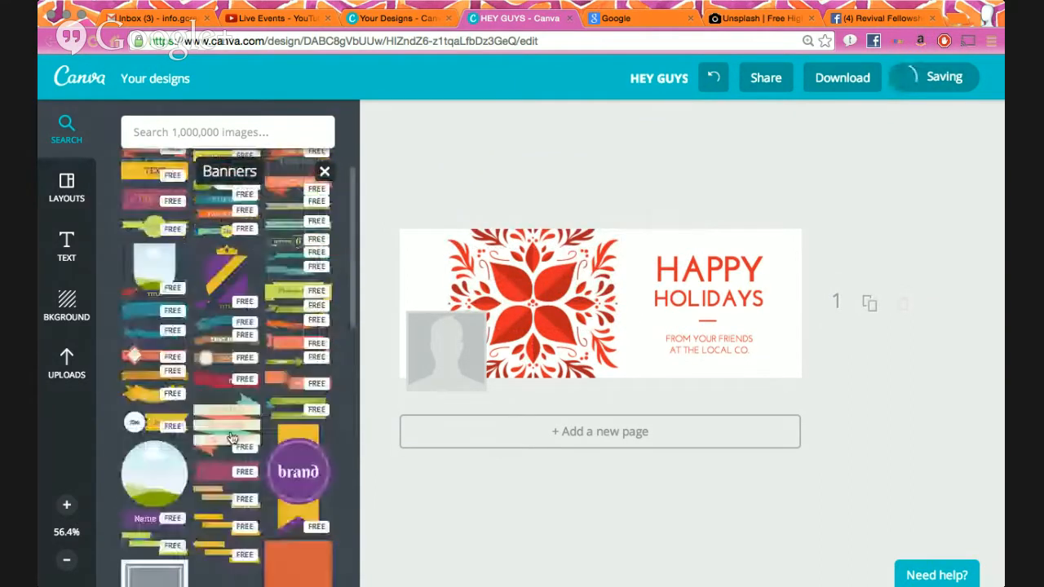
left_click(325, 171)
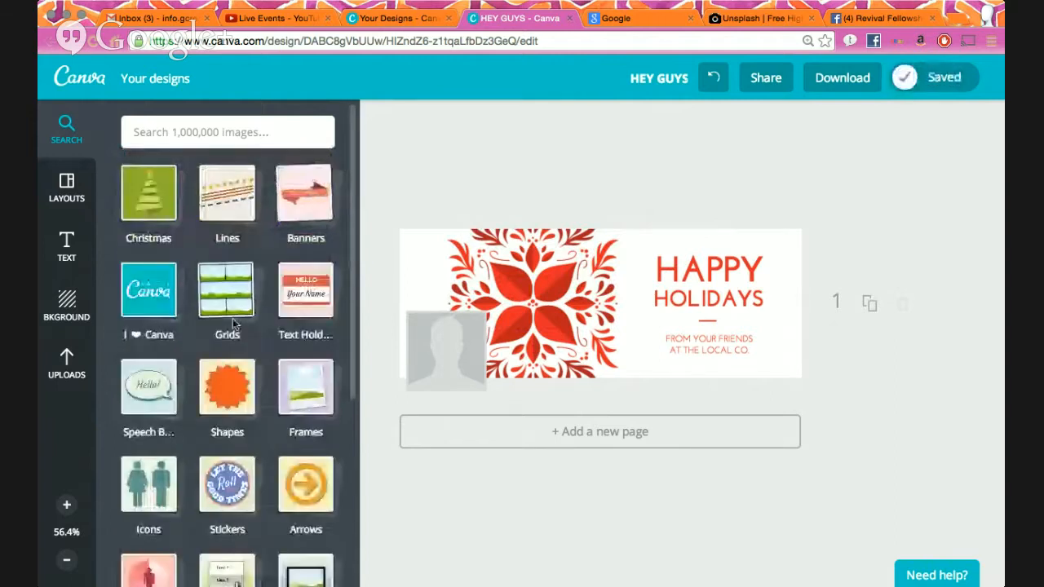
scroll(235, 367, "down", 3)
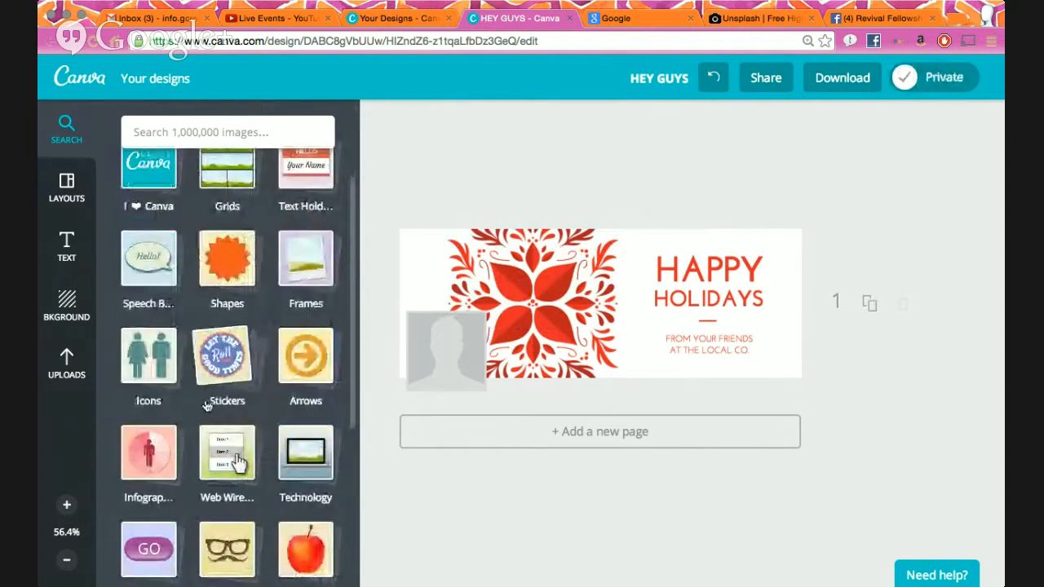
scroll(227, 397, "down", 3)
scroll(154, 401, "down", 3)
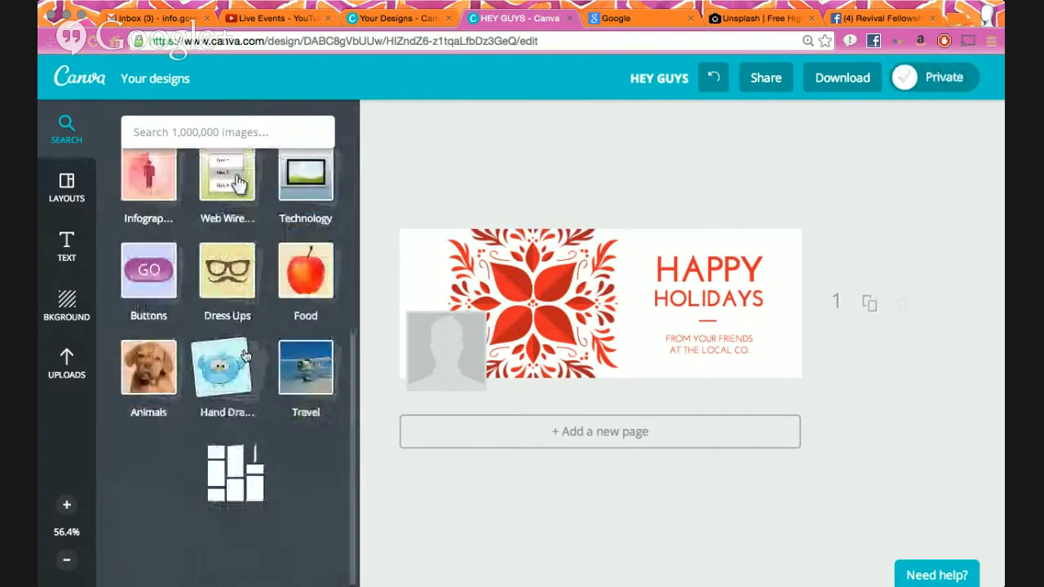
scroll(246, 359, "up", 4)
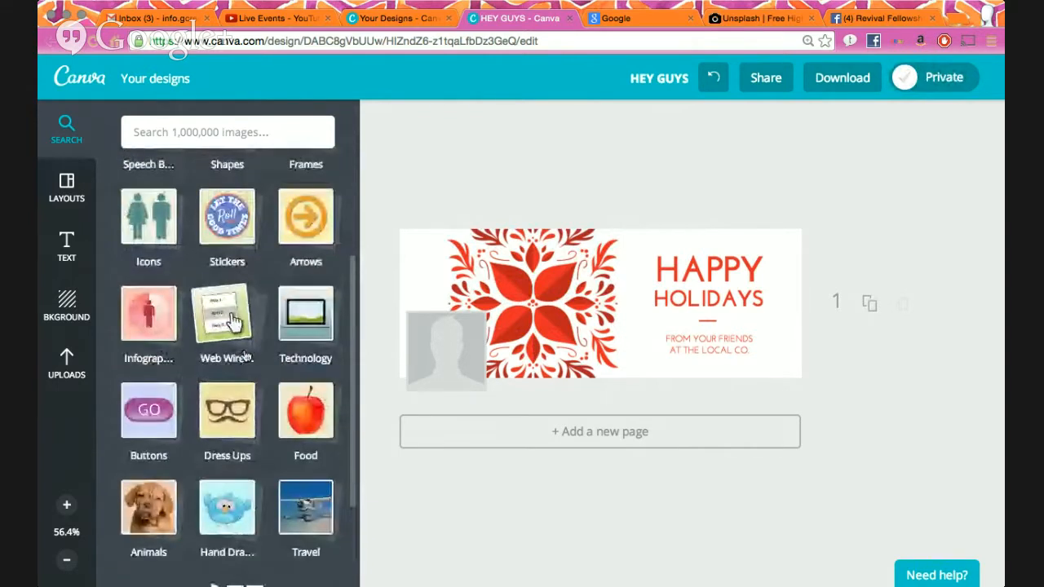
scroll(251, 362, "down", 4)
scroll(272, 490, "up", 4)
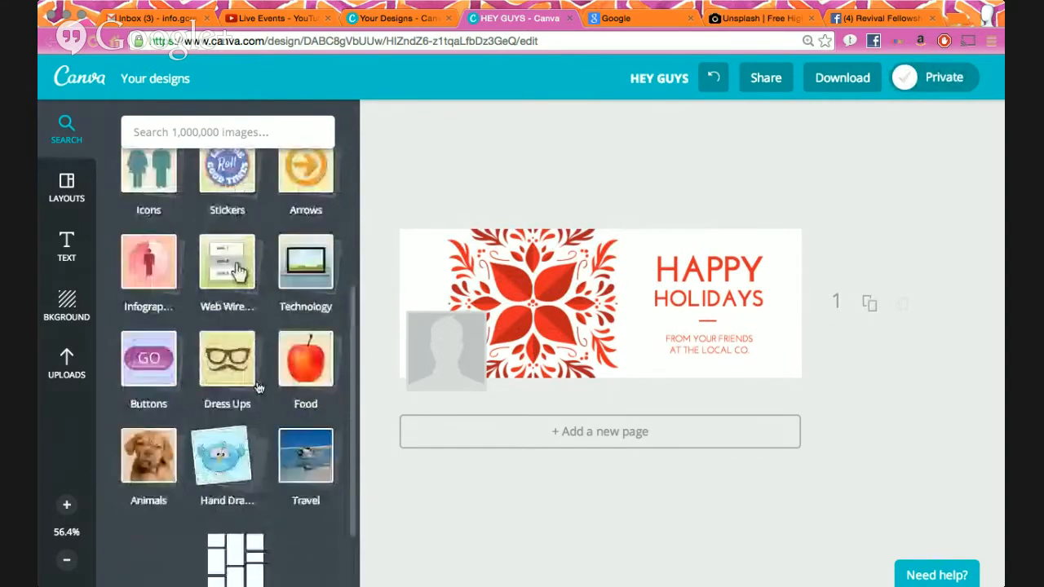
left_click(296, 392)
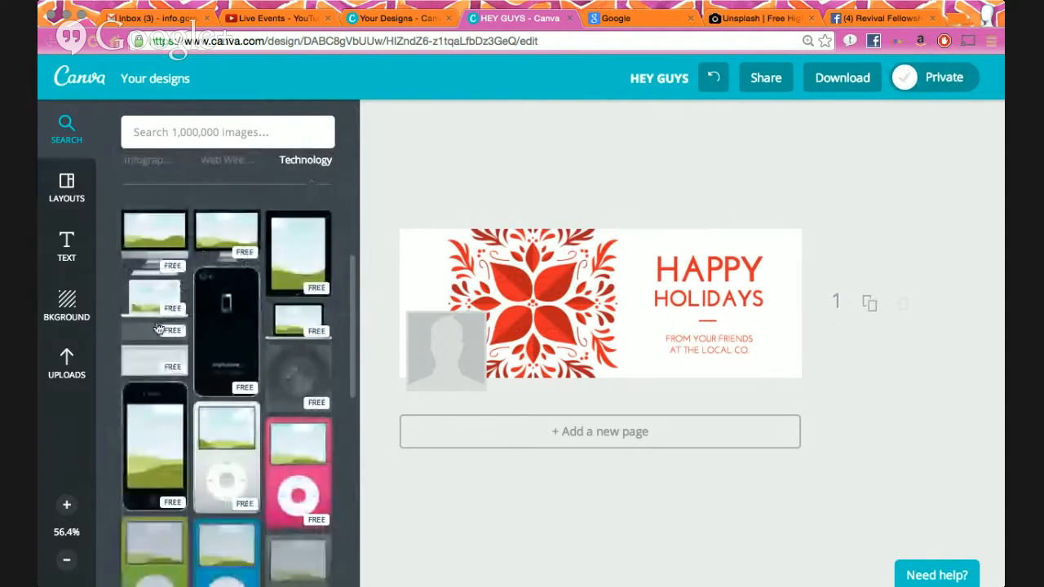
left_click(226, 238)
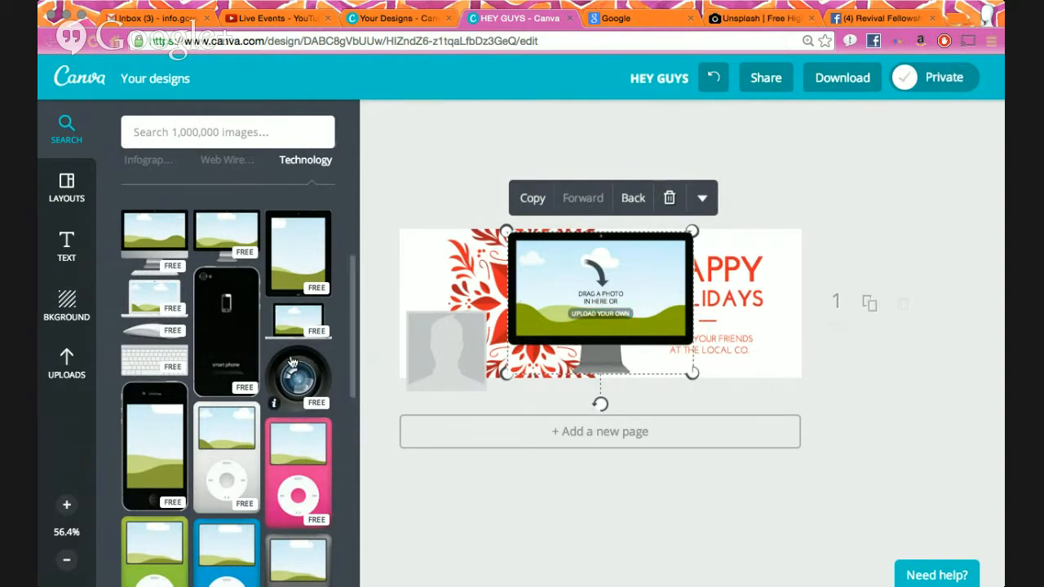
left_click(672, 201)
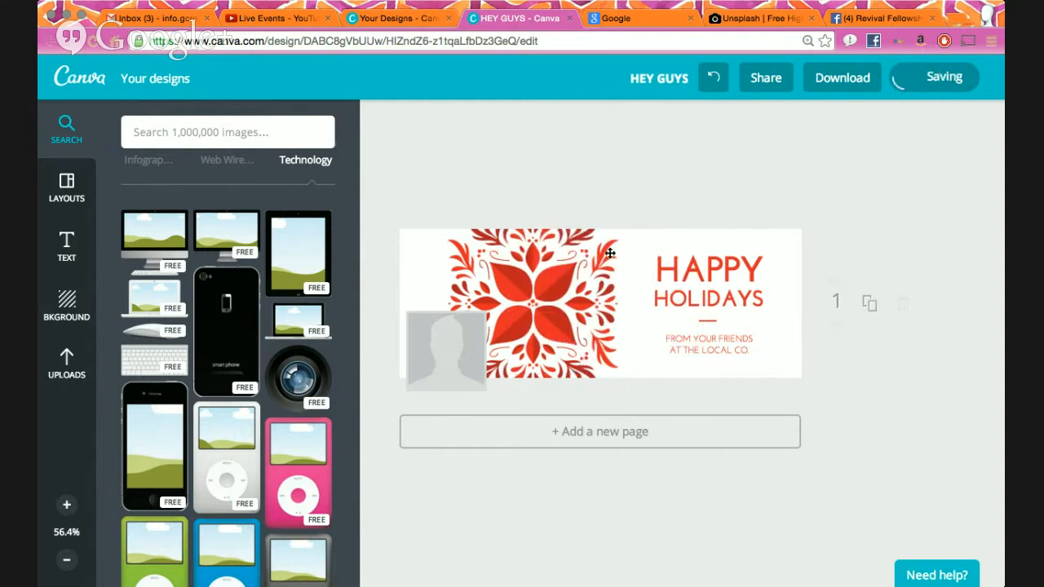
- Change the heading from HAPPY HOLIDAYS to MERRY CHRISTMAS
double_click(694, 269)
type("S=")
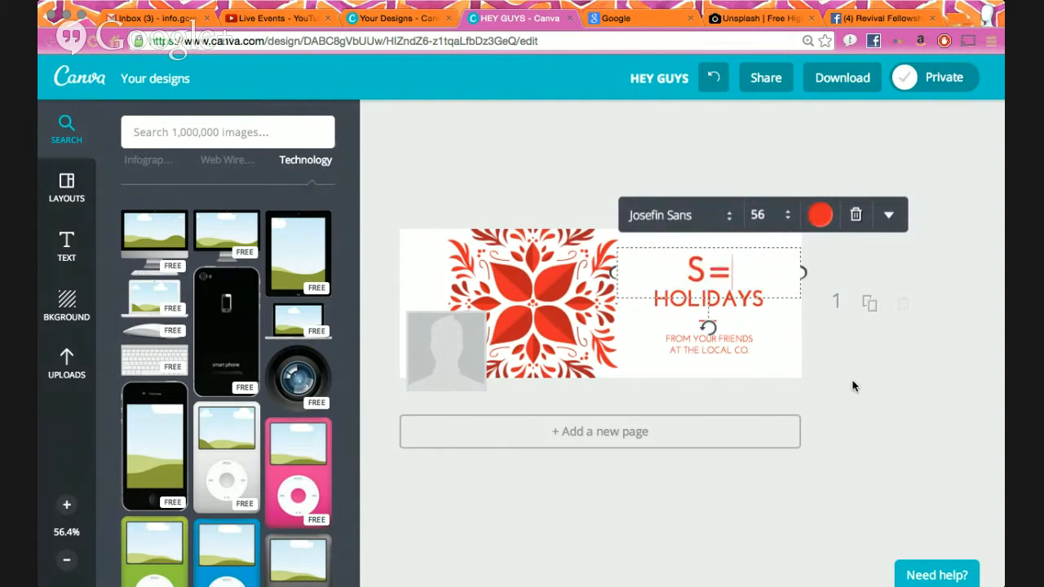
key("BackSpace")
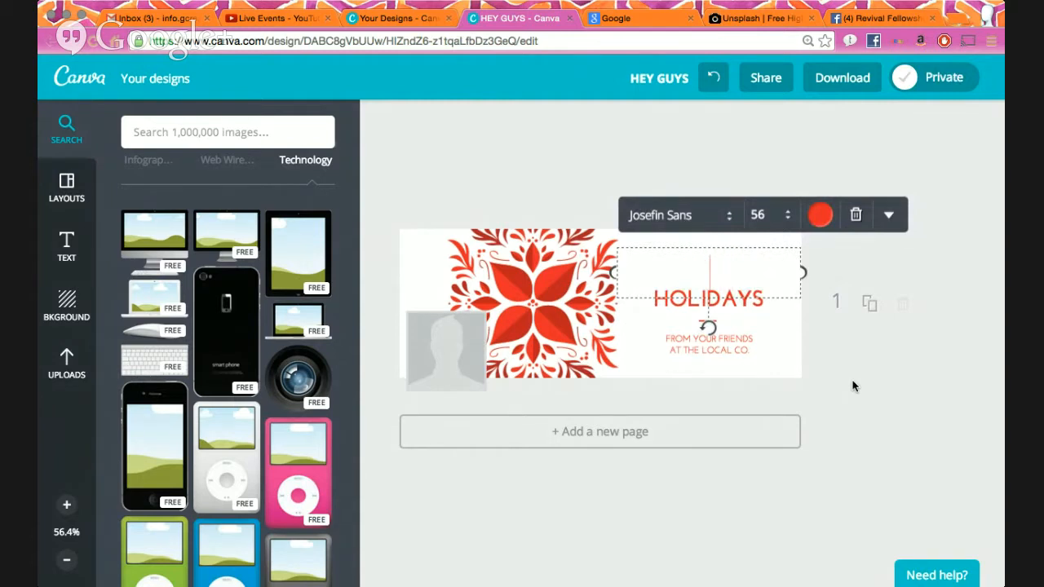
type("MERRY")
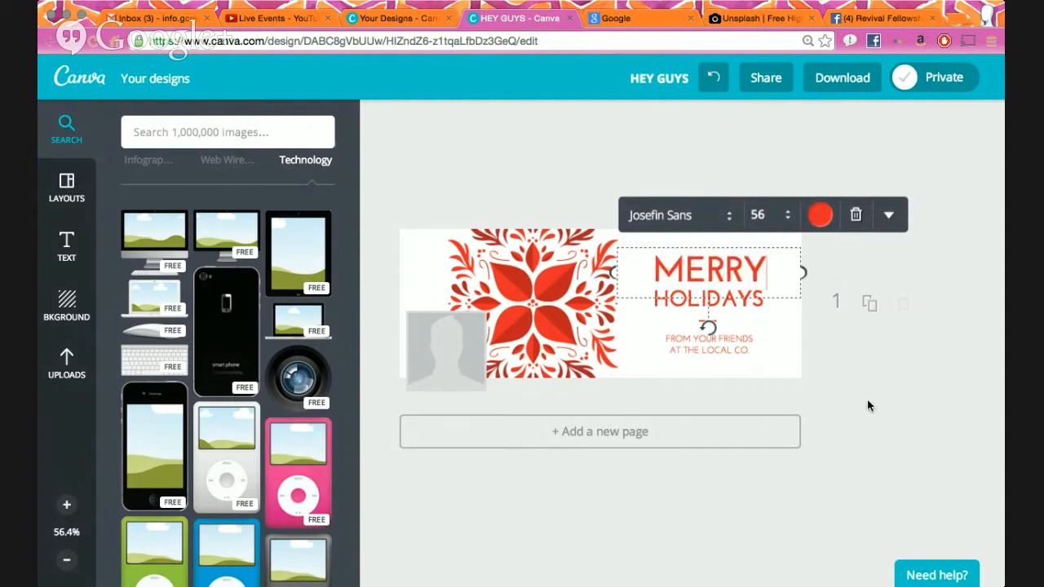
left_click(884, 359)
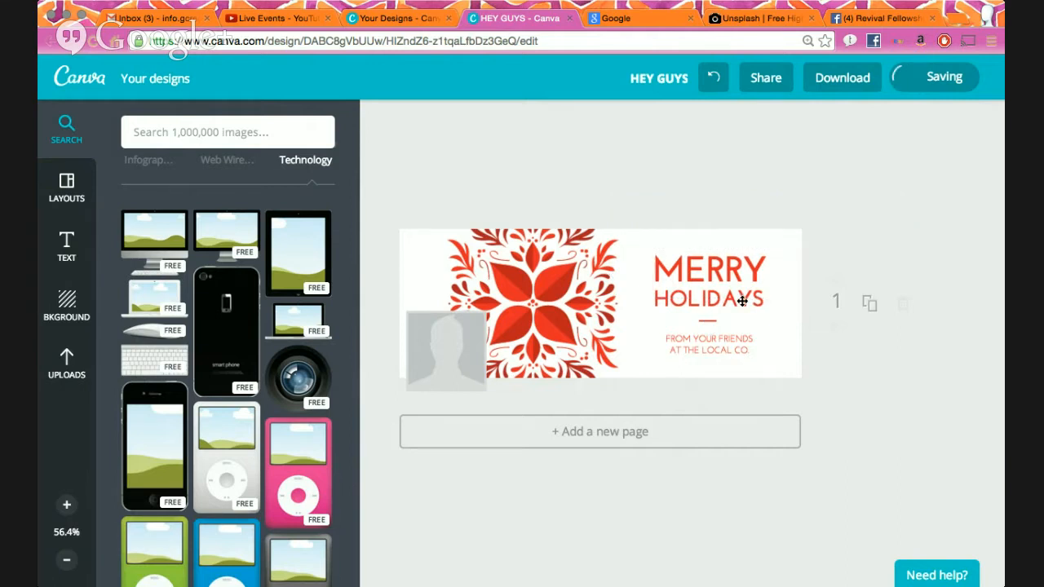
double_click(741, 301)
type("CHRISTMAS")
left_click(896, 367)
- Replace the subtitle with 'FROM THE FIRST FAMILY' over 'AND REVIVAL FELLOWSHIP CHURCH'
double_click(727, 350)
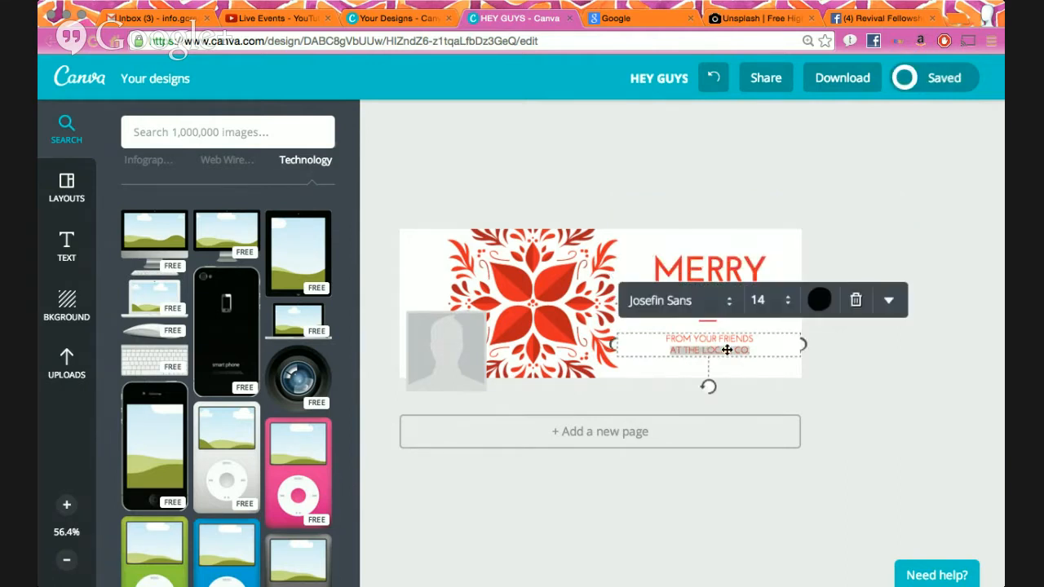
type("F")
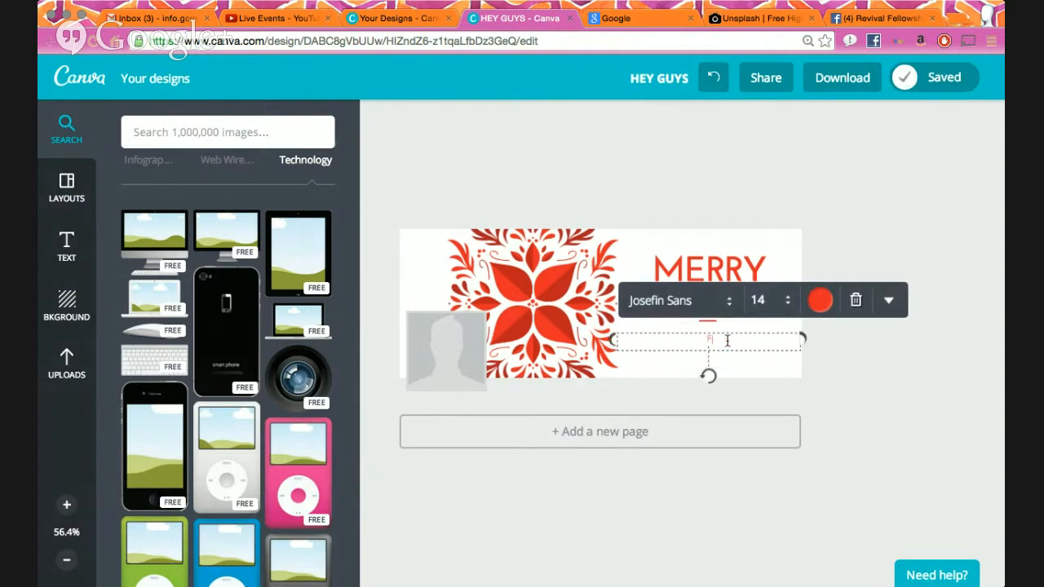
type("ROM REVIVAL FELLOWSHIP CHURCH")
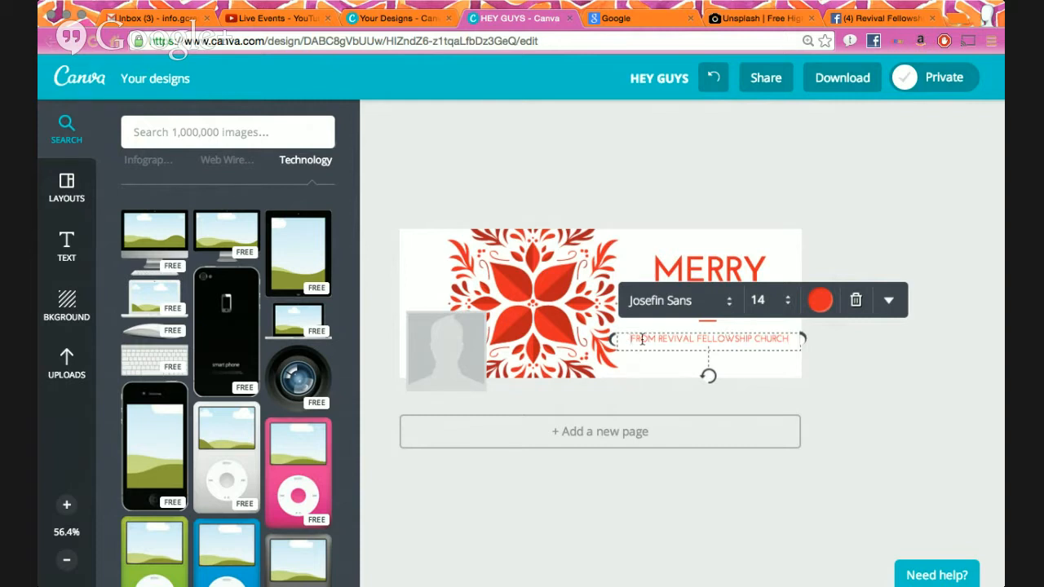
key("Return")
type("FROM THE FIRST FAMILY")
double_click(643, 350)
type("AND")
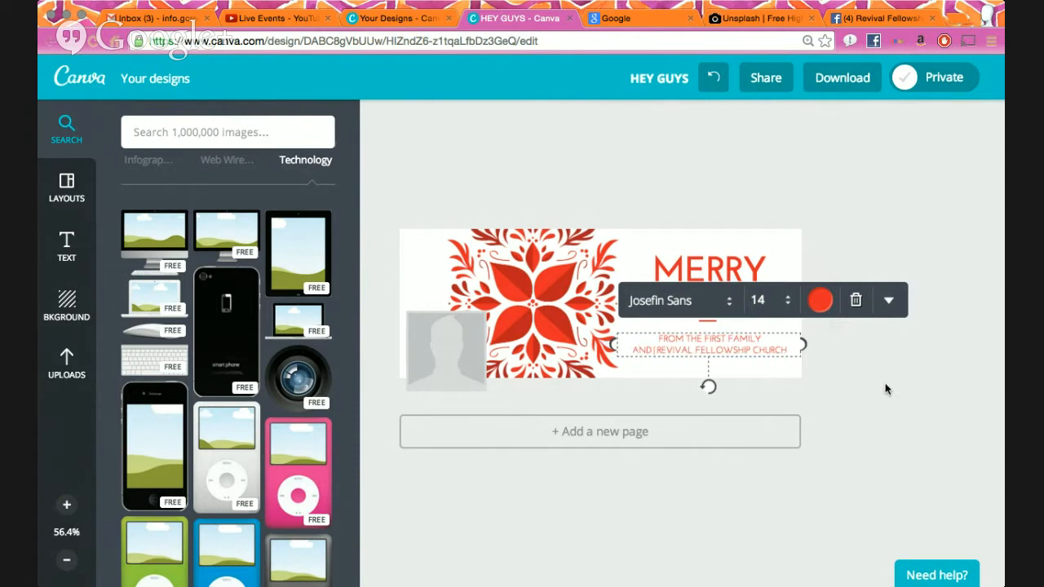
left_click(892, 409)
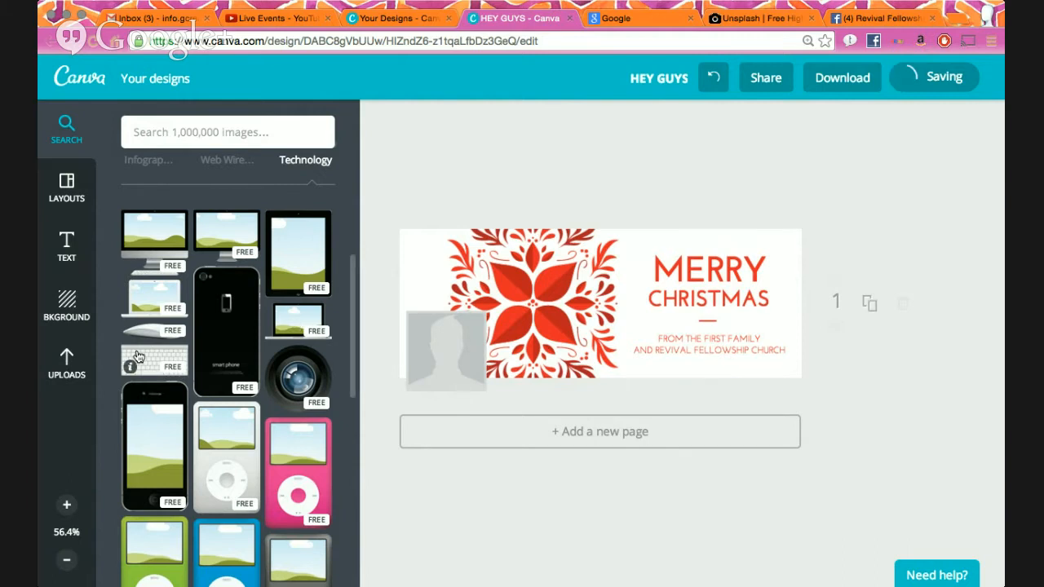
left_click(67, 363)
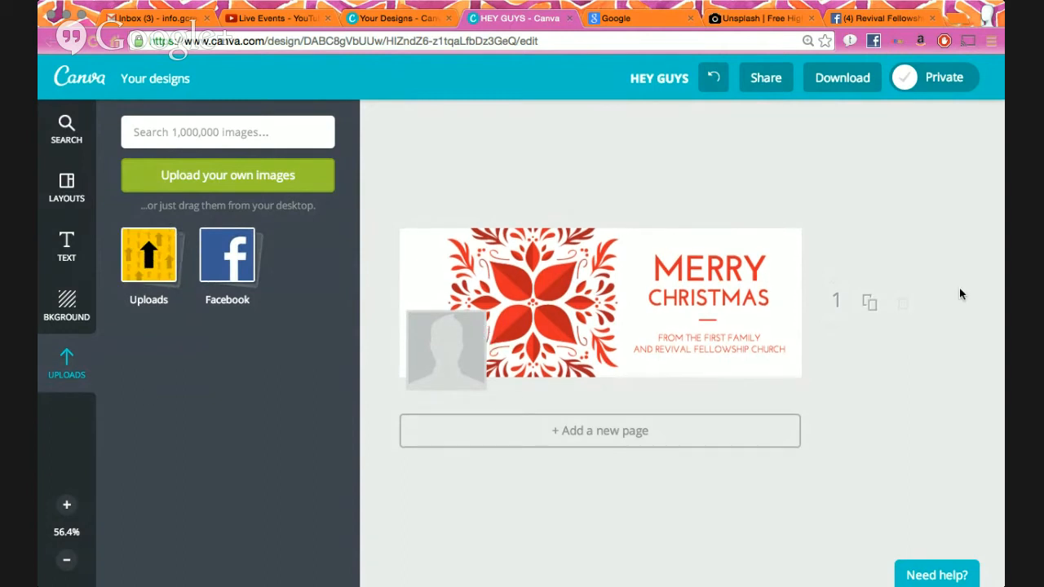
- Duplicate the Merry Christmas page and begin uploading the church logo from the computer
left_click(871, 304)
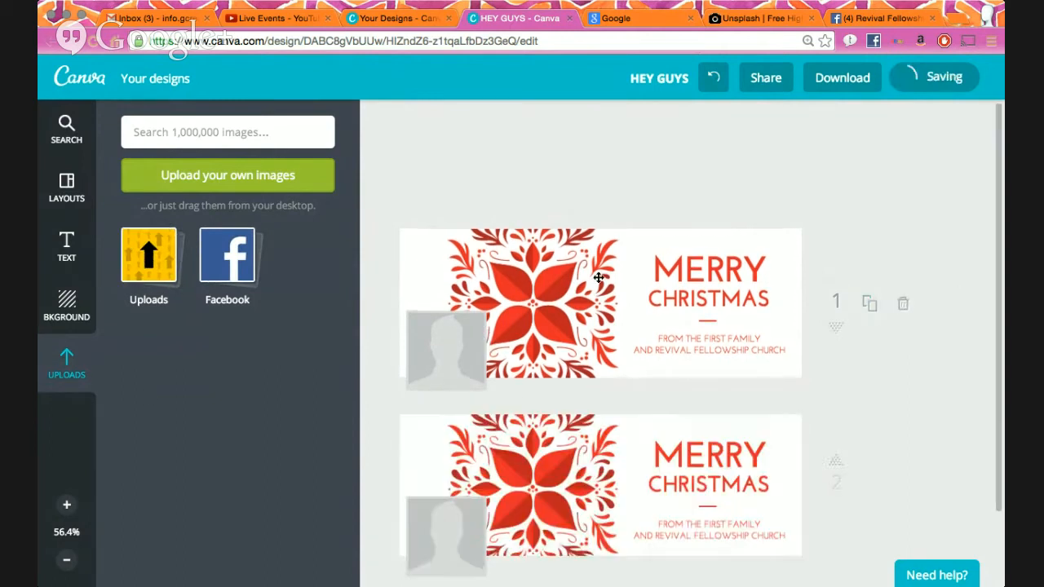
left_click(239, 179)
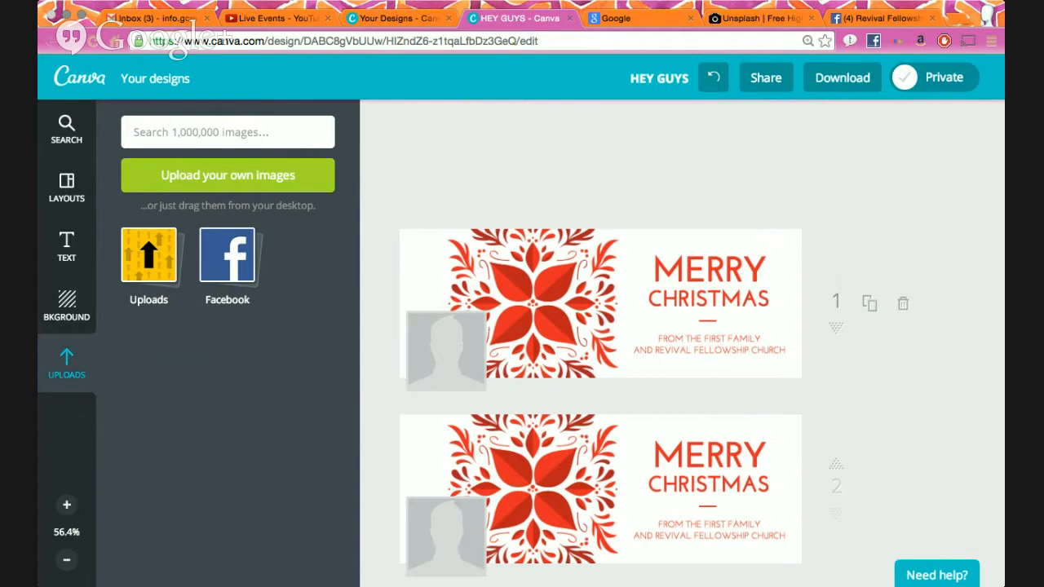
- Add the church logo to page 2, shrink it and place it on the poinsettia's centre
scroll(574, 333, "down", 2)
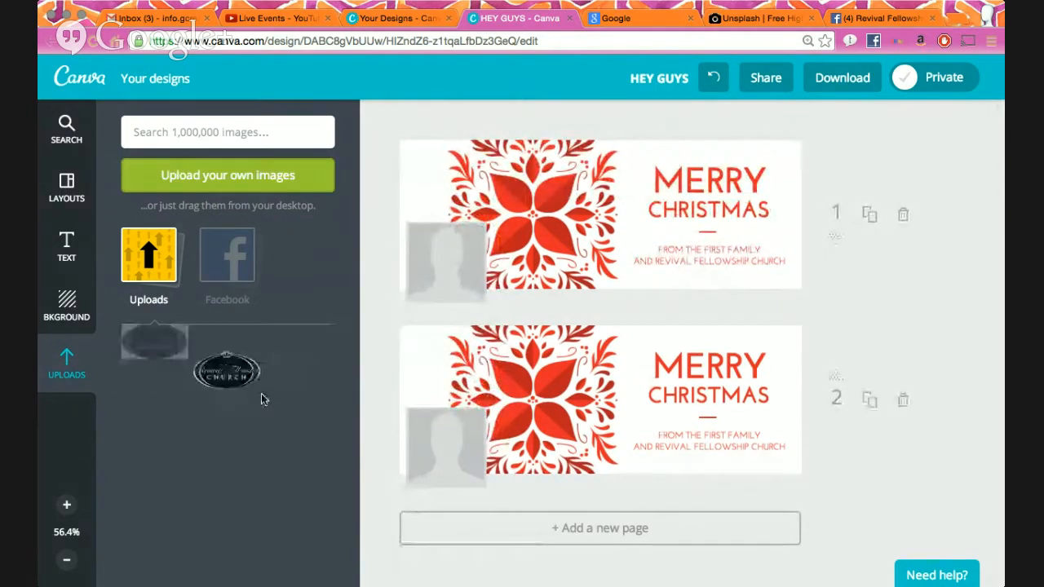
scroll(531, 255, "down", 1)
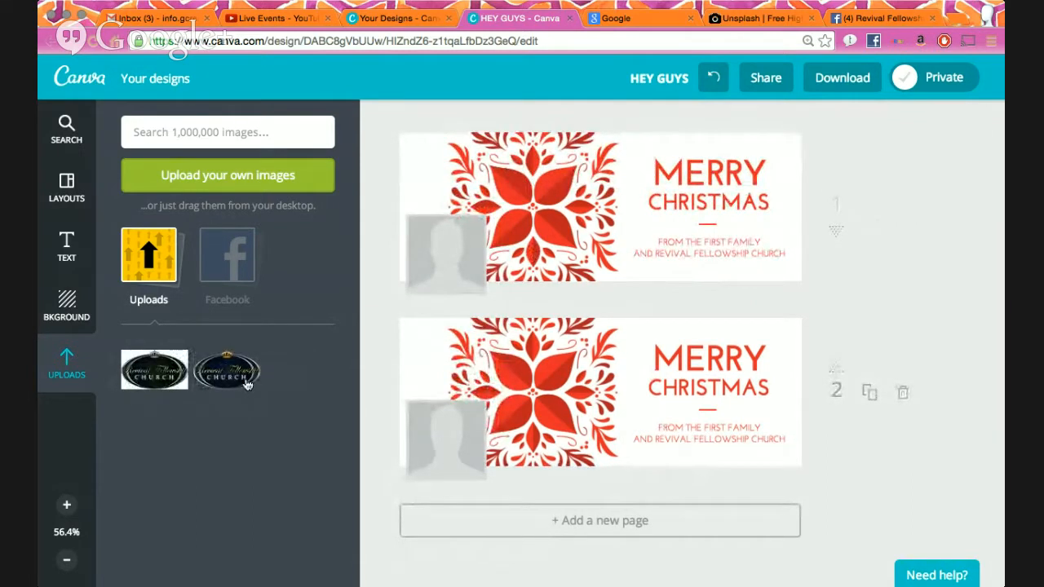
left_click(137, 378)
left_click_drag(573, 372, 536, 372)
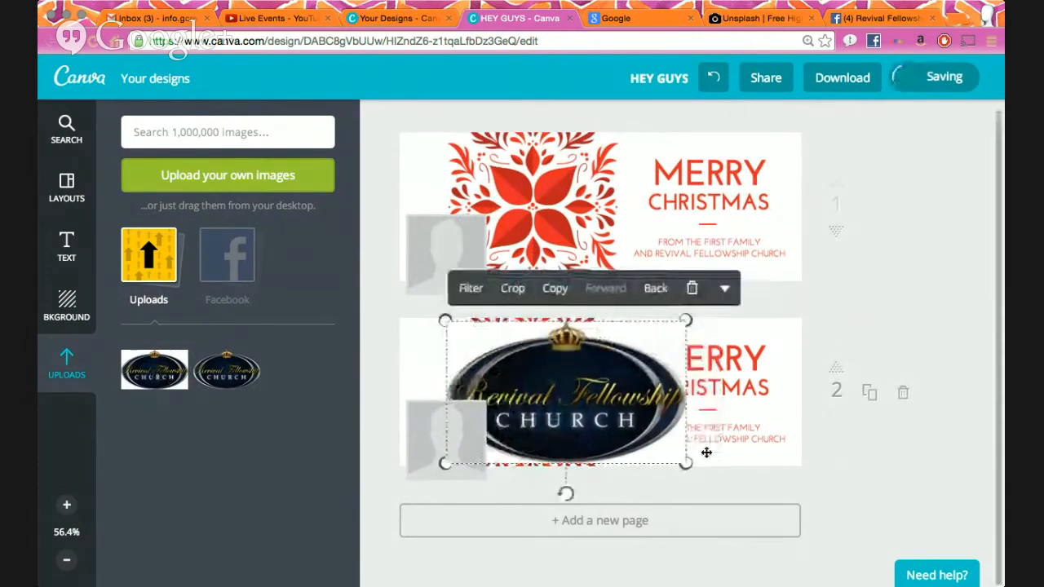
left_click_drag(689, 463, 535, 392)
left_click_drag(496, 364, 541, 401)
left_click(894, 463)
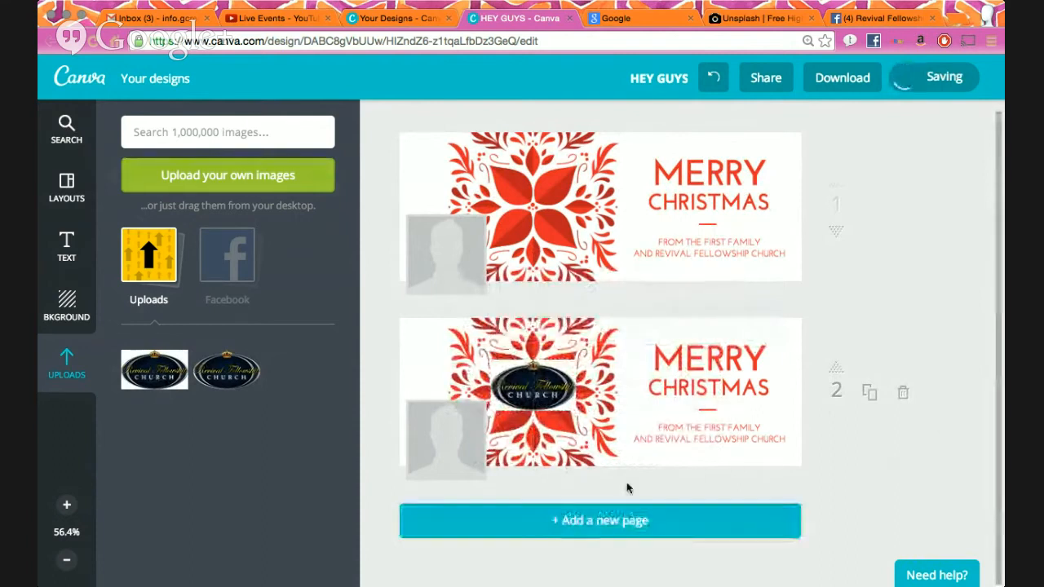
- Zoom to 100% to centre the logo precisely on the flower, then add a blank third page
left_click(67, 505)
left_click(67, 506)
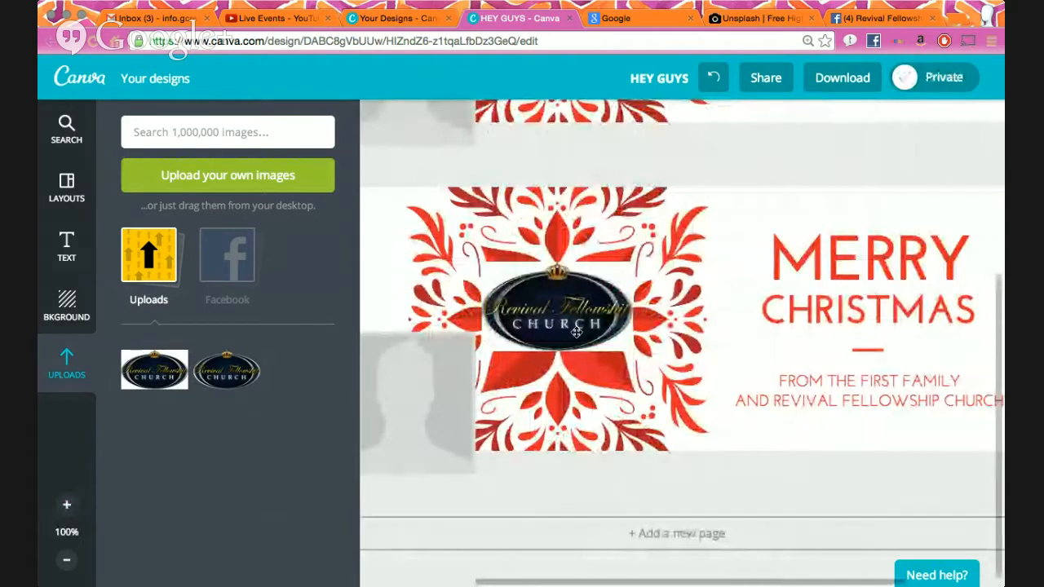
mouse_move(609, 280)
left_mouse_down()
mouse_move(586, 277)
mouse_move(840, 244)
mouse_move(608, 277)
left_mouse_up()
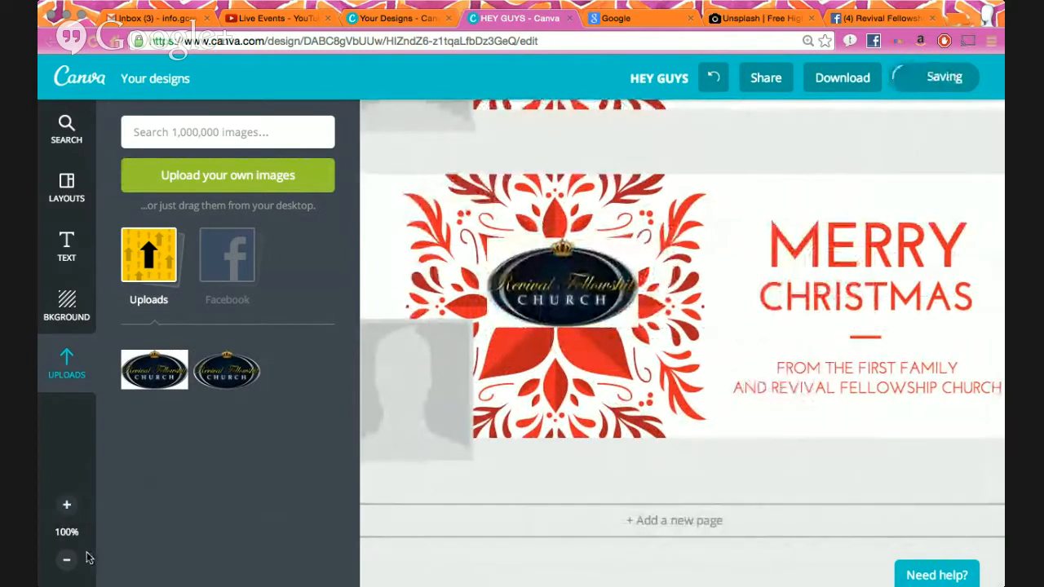
left_click(67, 562)
left_click(71, 563)
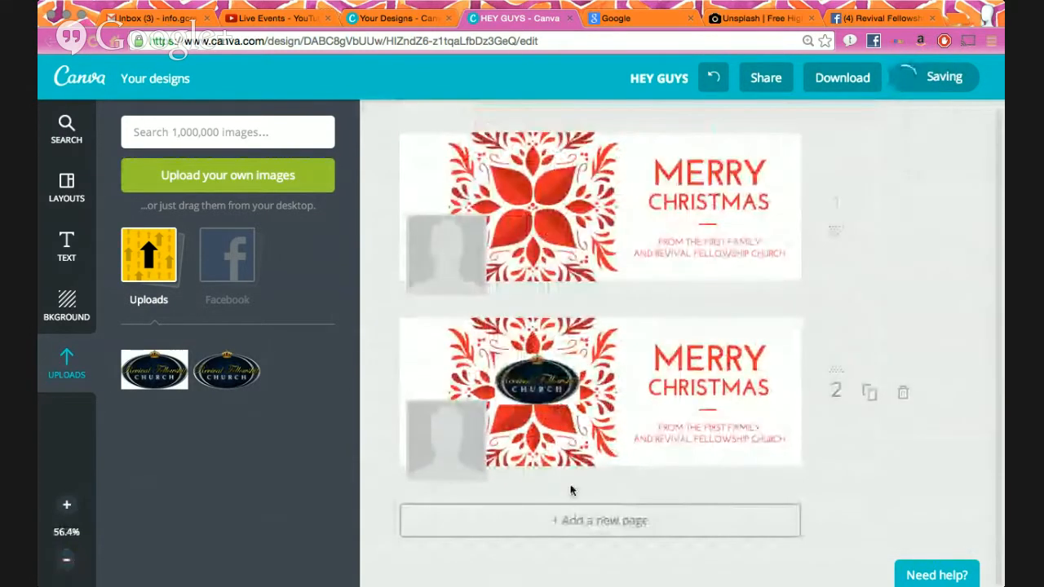
left_click(552, 521)
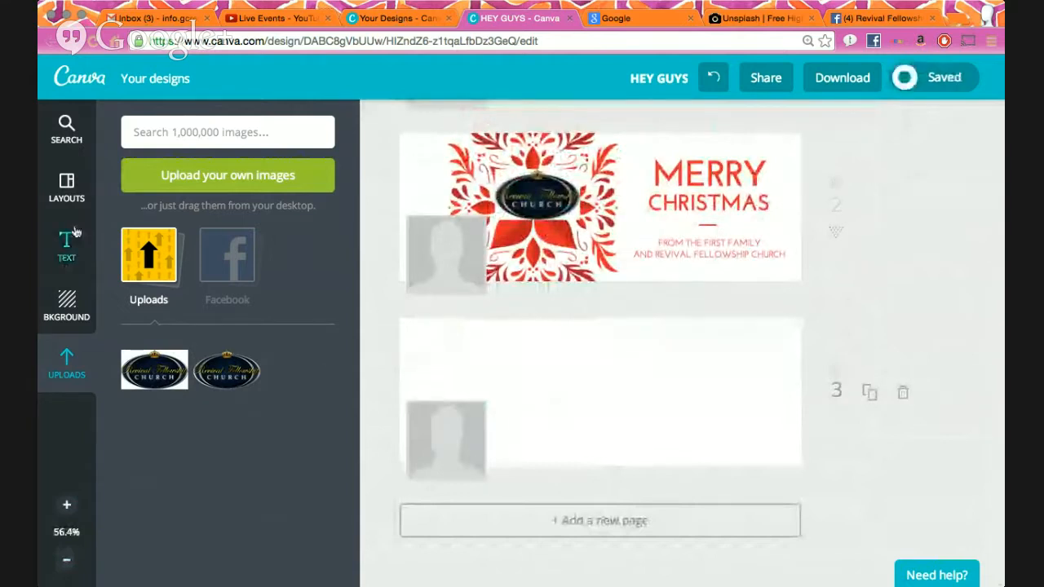
- On page 3, add and delete an orange colour block, then apply a dark teal background
left_click(68, 302)
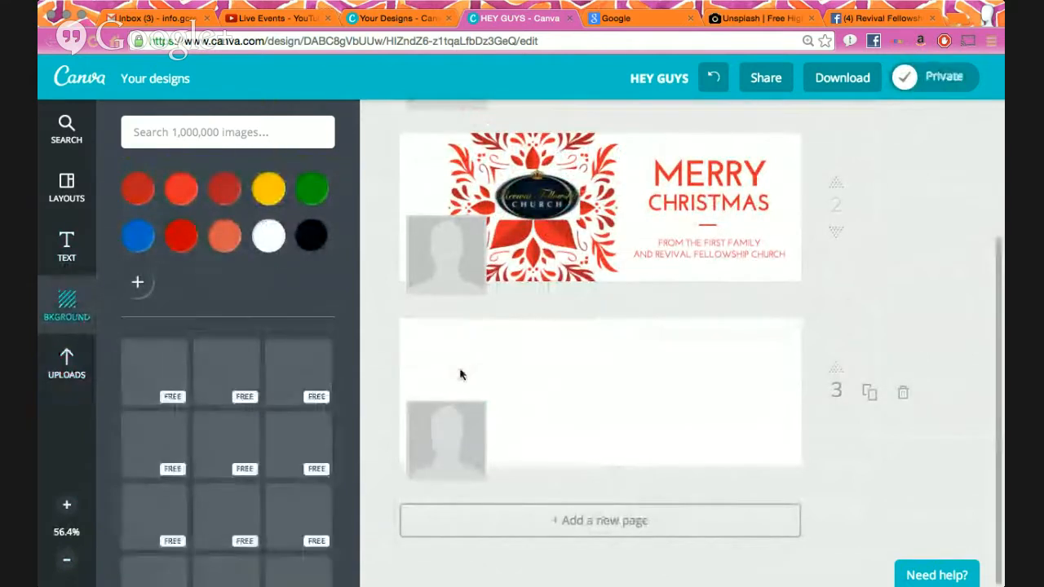
left_click(226, 237)
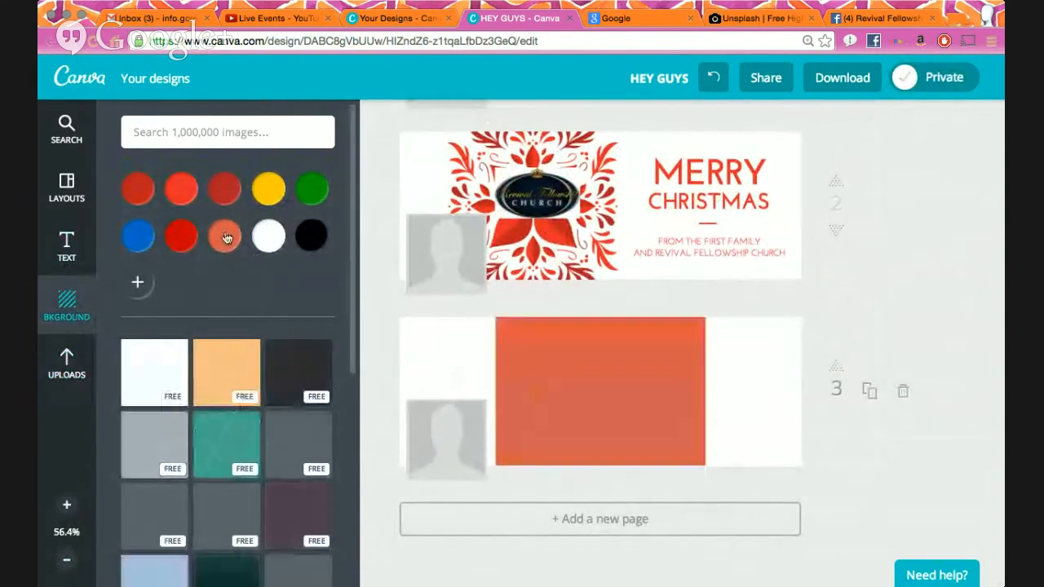
left_click(559, 367)
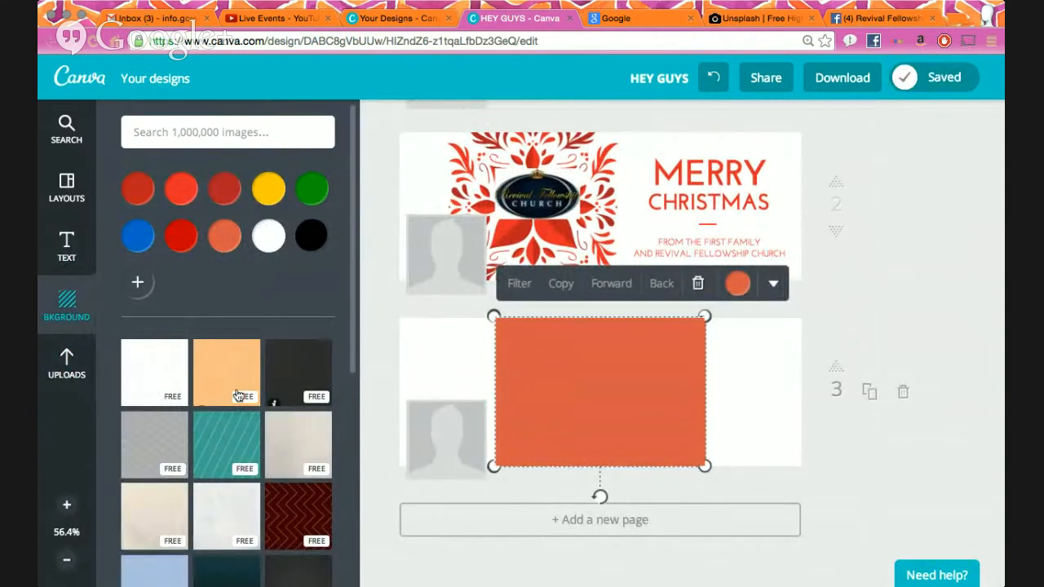
scroll(218, 269, "down", 5)
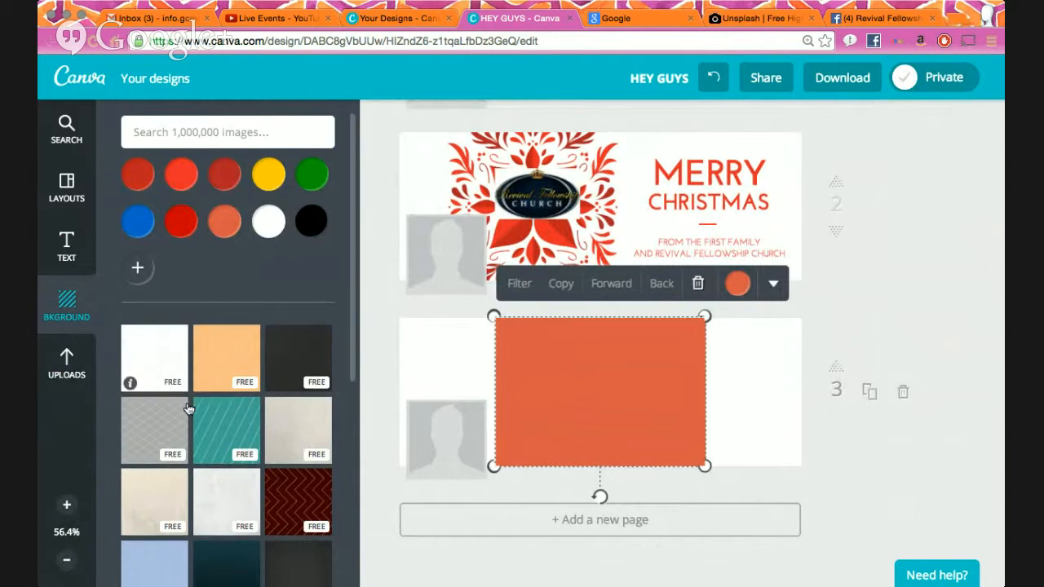
left_click(697, 283)
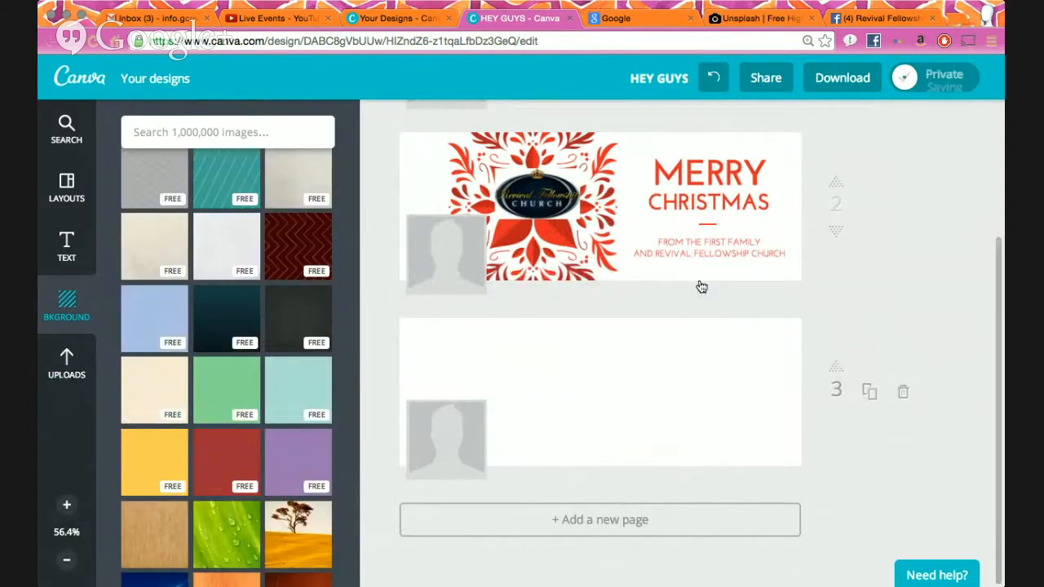
scroll(218, 369, "up", 3)
scroll(224, 383, "down", 3)
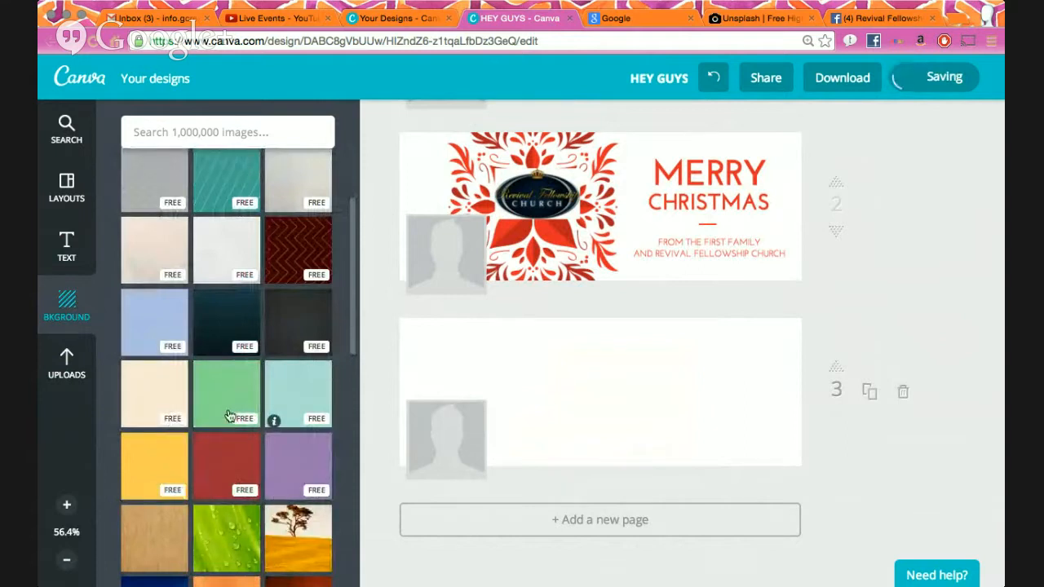
scroll(231, 418, "up", 2)
left_click(230, 416)
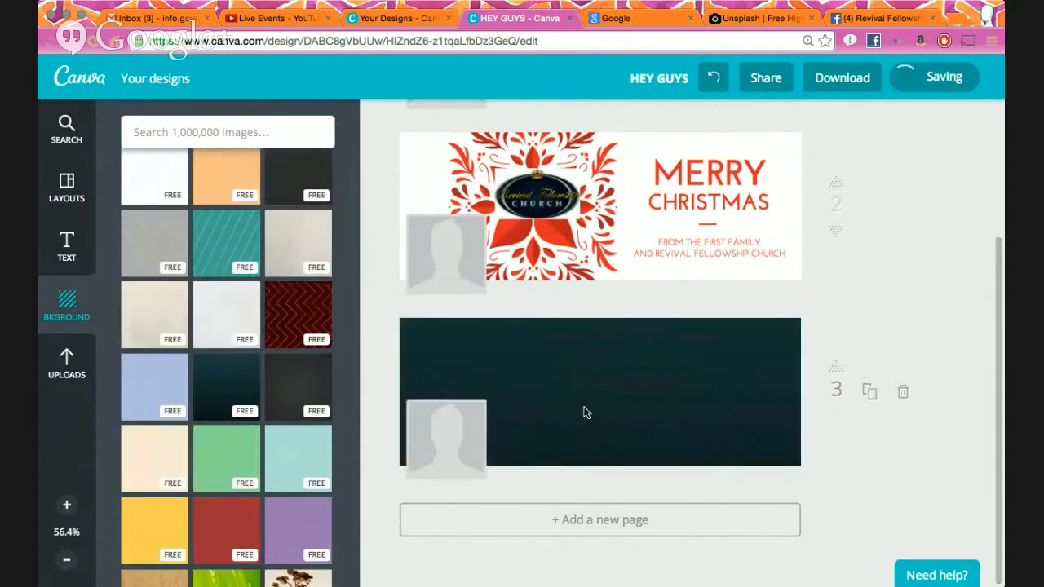
- Recolour page 3's background to dark red after trying black and blue
left_click(592, 417)
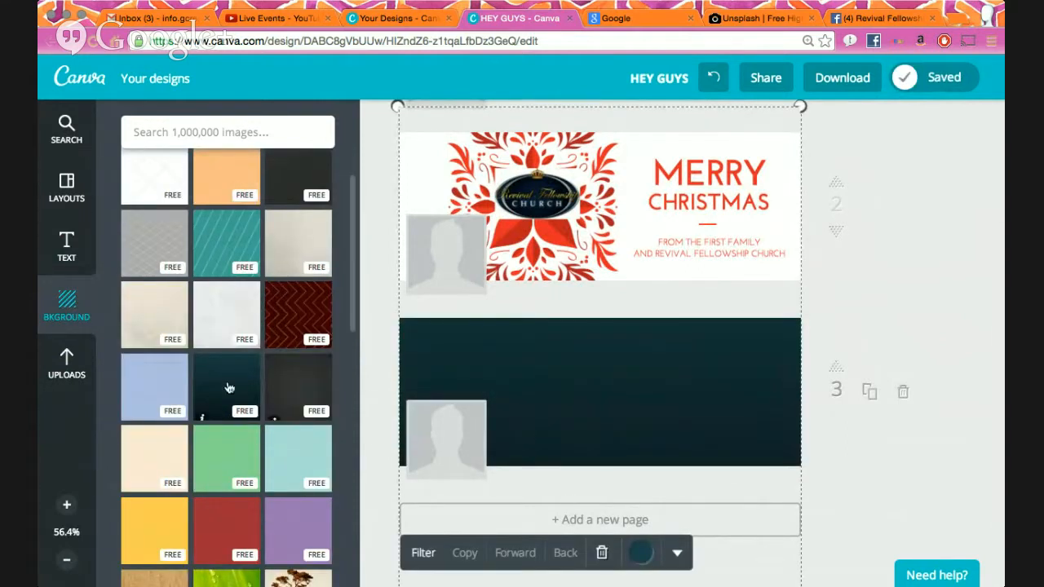
left_click(226, 384)
left_click(602, 398)
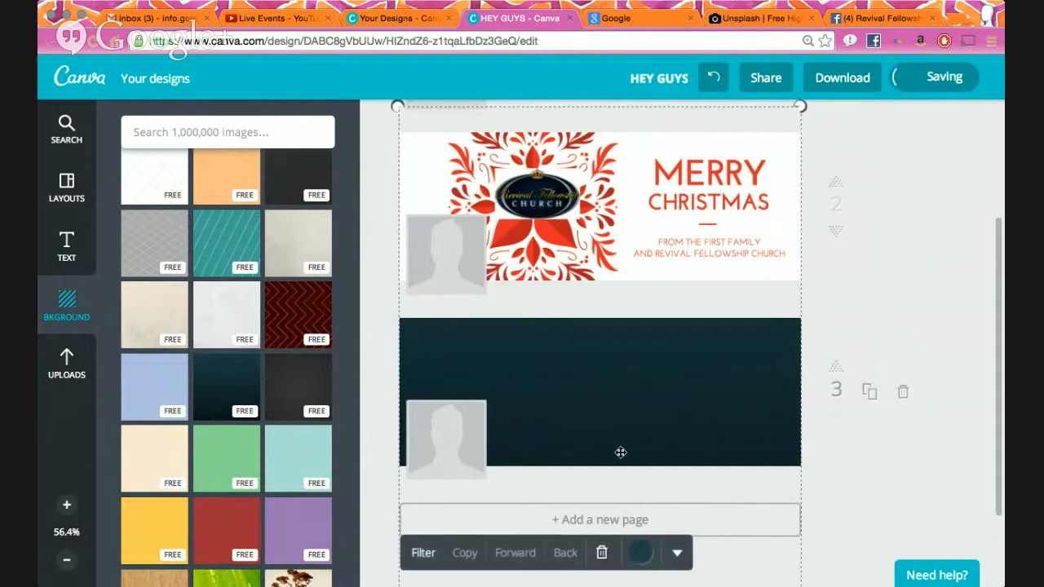
left_click(640, 552)
left_click(663, 500)
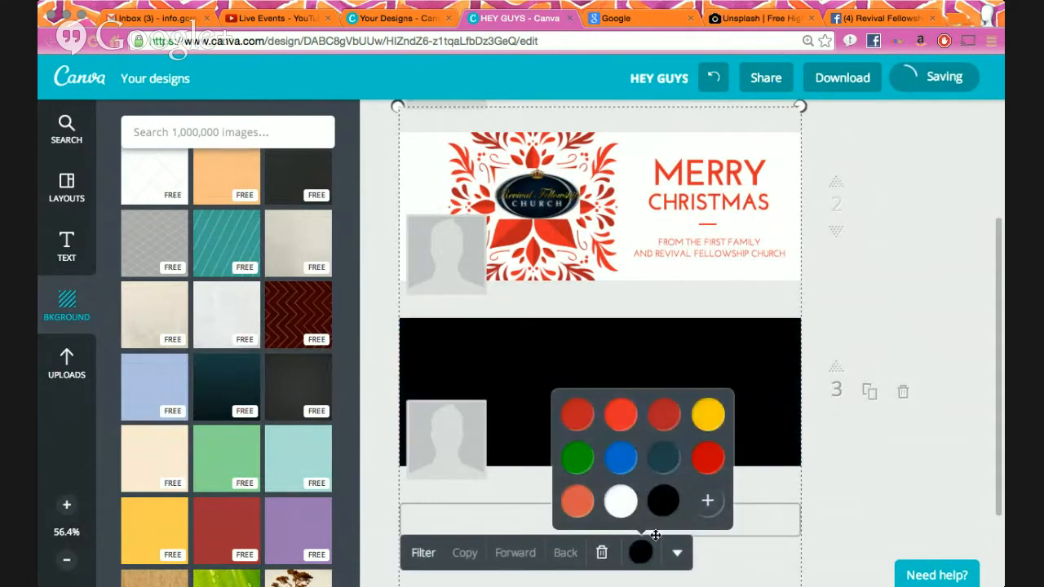
left_click(622, 461)
left_click(665, 414)
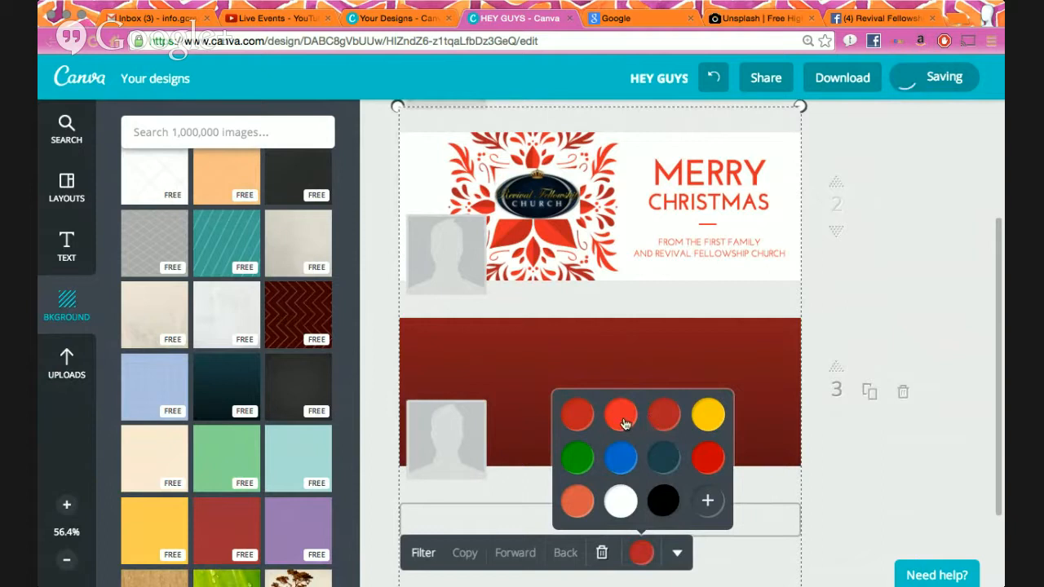
left_click(875, 489)
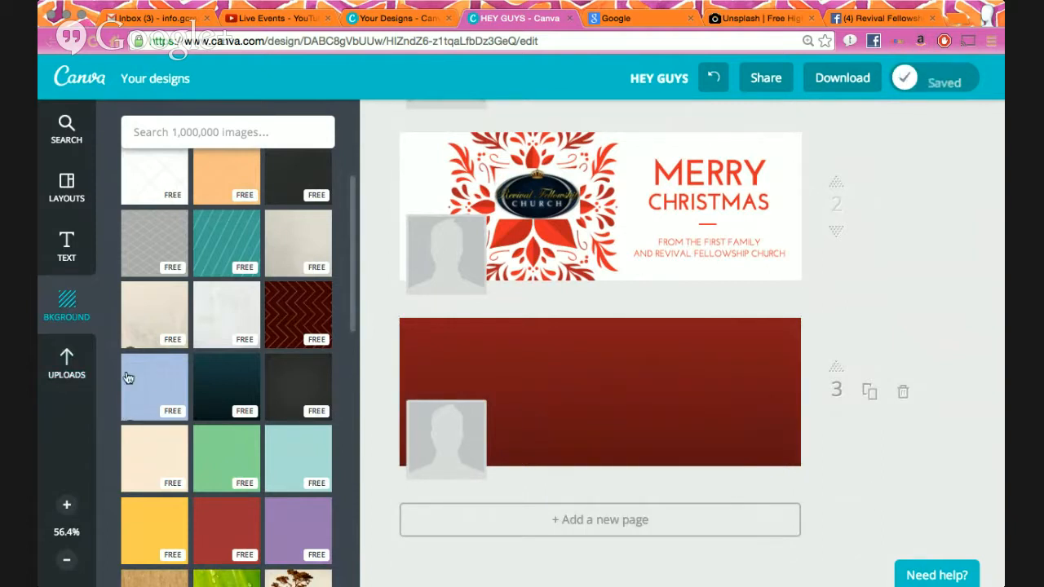
left_click(68, 376)
- Add the church logo to page 3, shrink it, and move it to the upper right
left_click(154, 369)
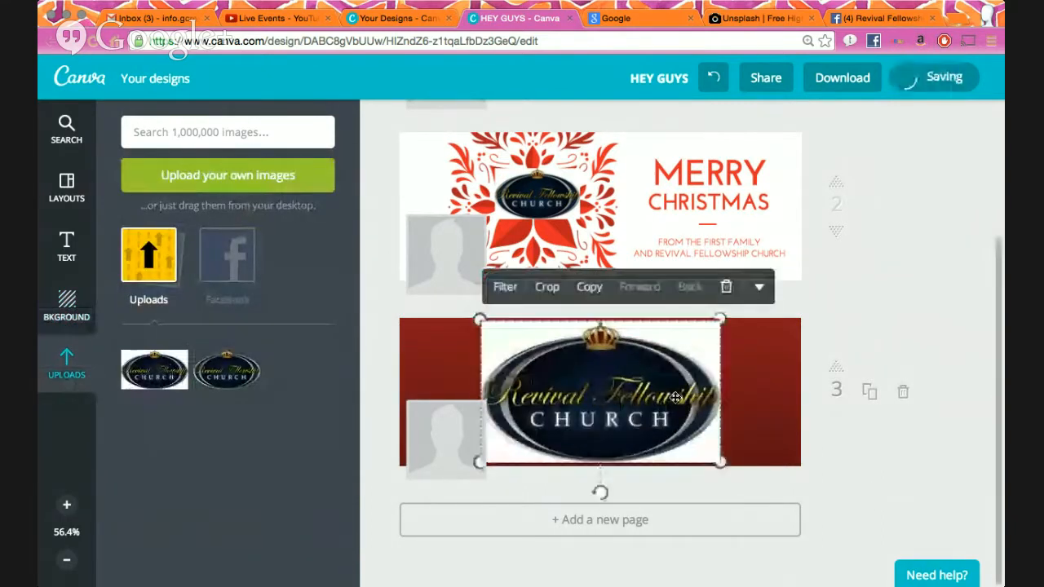
left_click(918, 469)
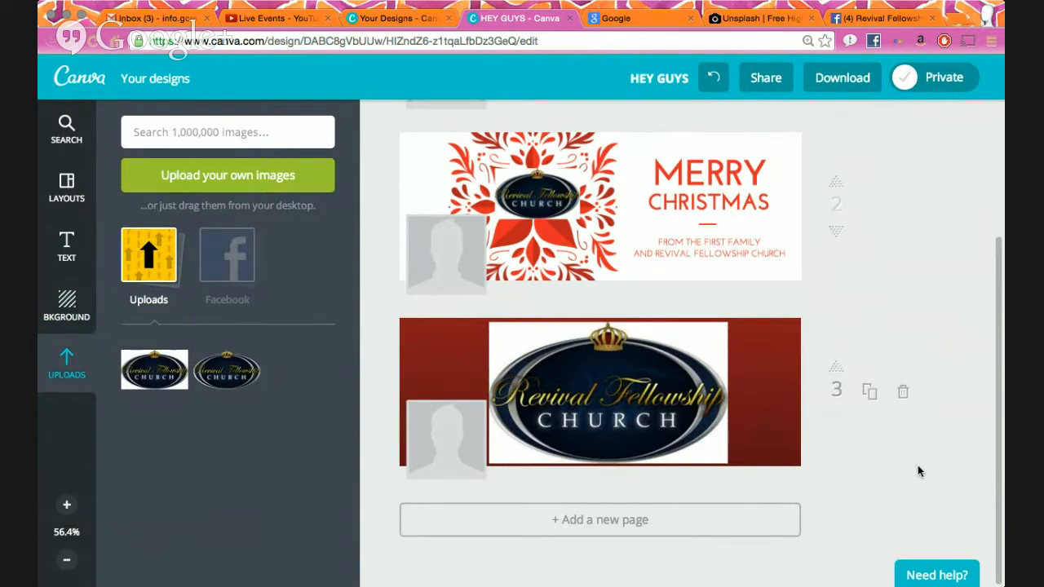
left_click(613, 392)
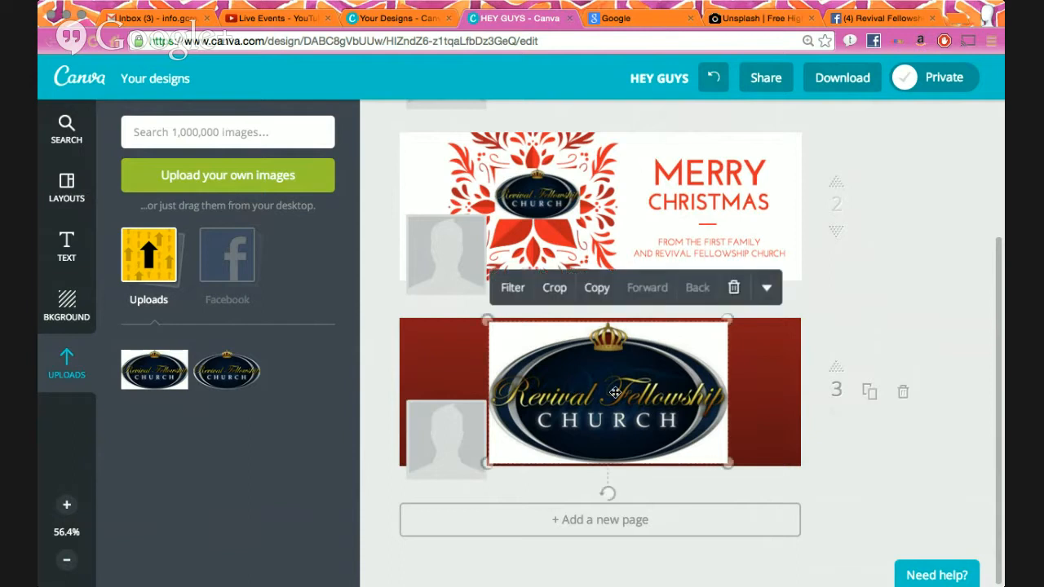
left_click_drag(727, 323, 635, 376)
left_click_drag(605, 408, 751, 361)
left_click(921, 322)
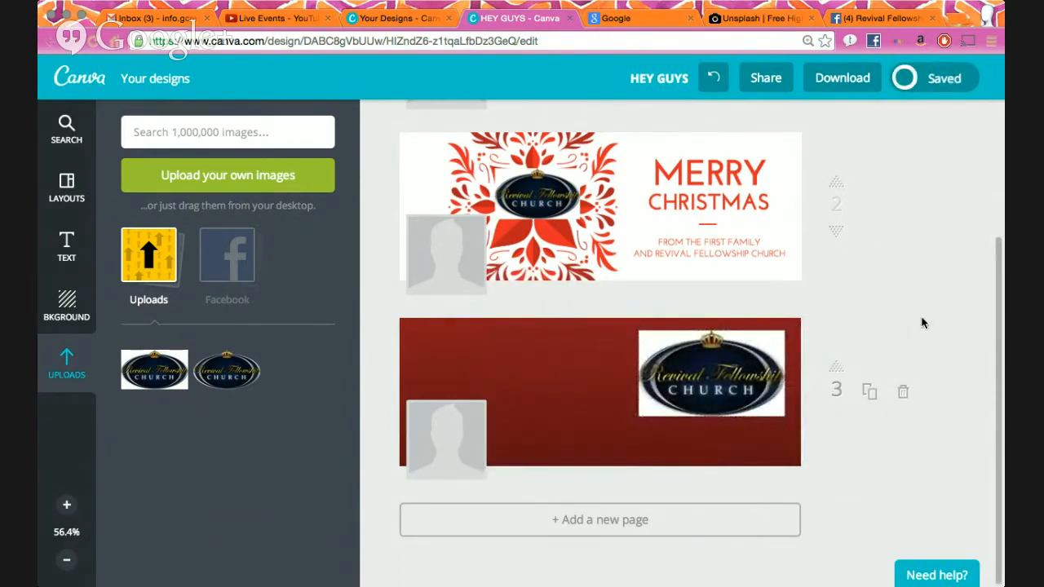
- Remove page 3's red background, then undo to bring it back
scroll(747, 372, "up", 2)
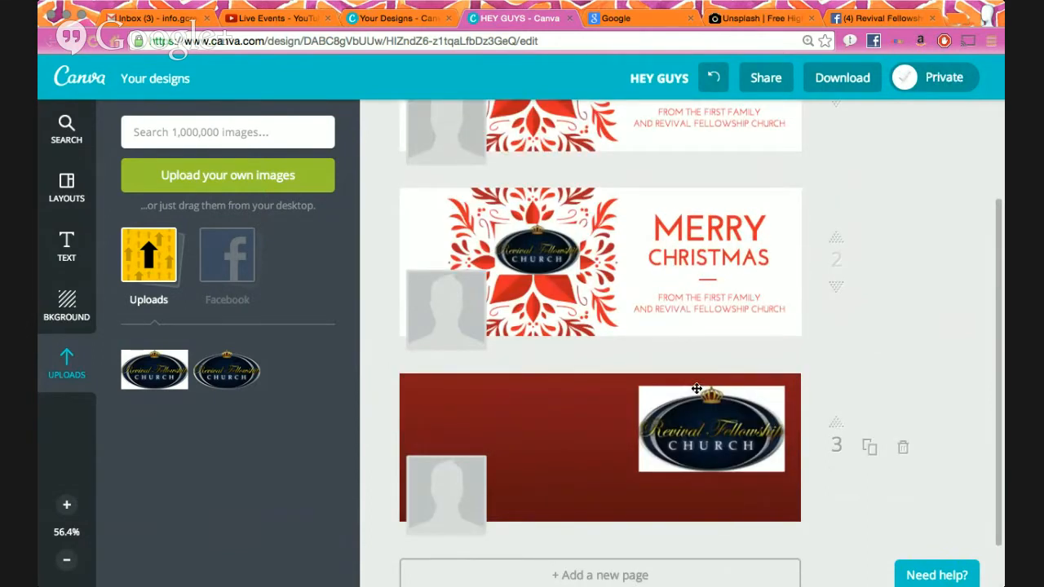
left_click(634, 392)
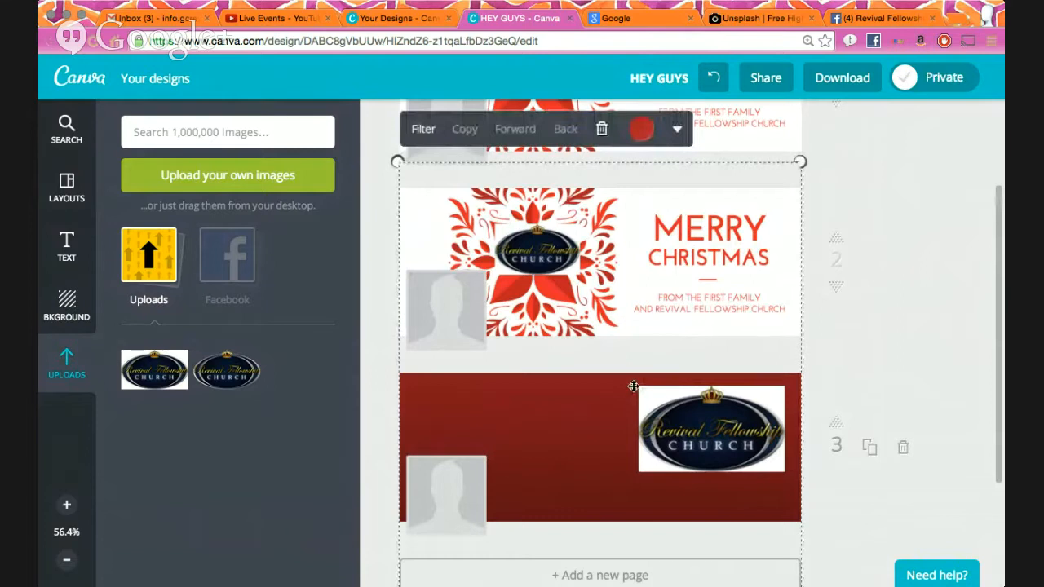
left_click(605, 130)
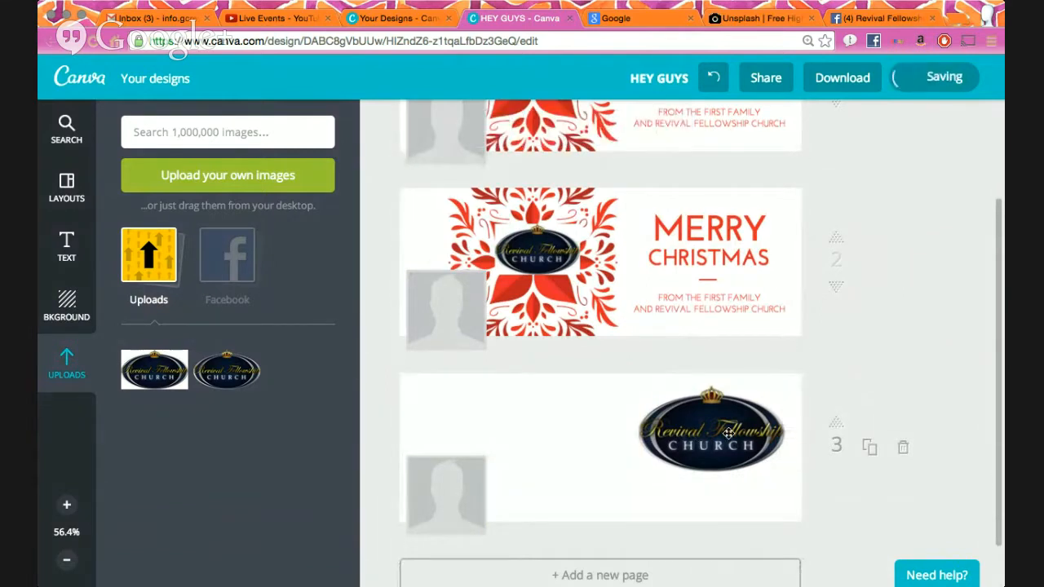
left_click(662, 435)
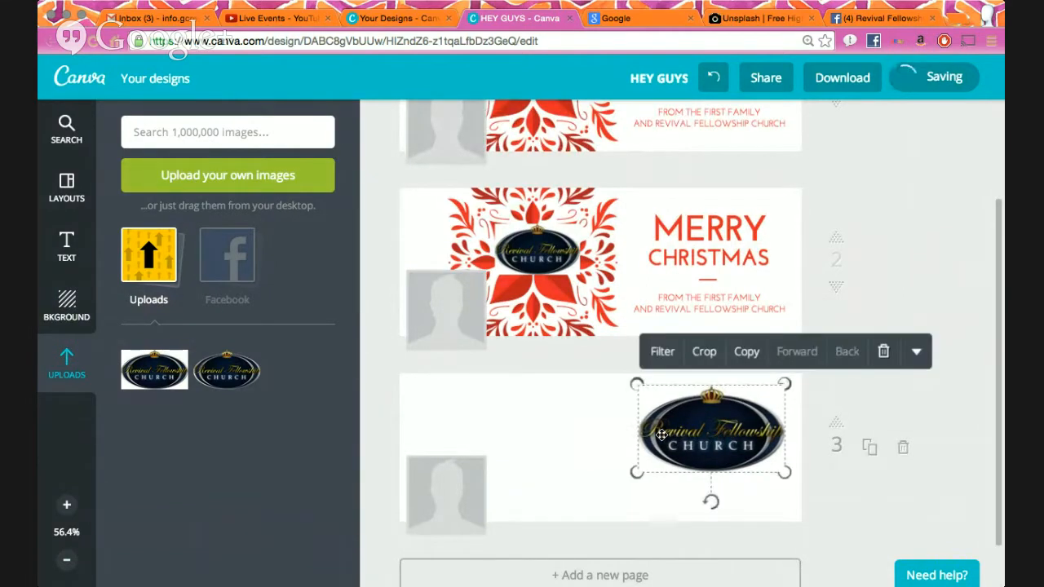
key("ctrl+z")
left_click(858, 378)
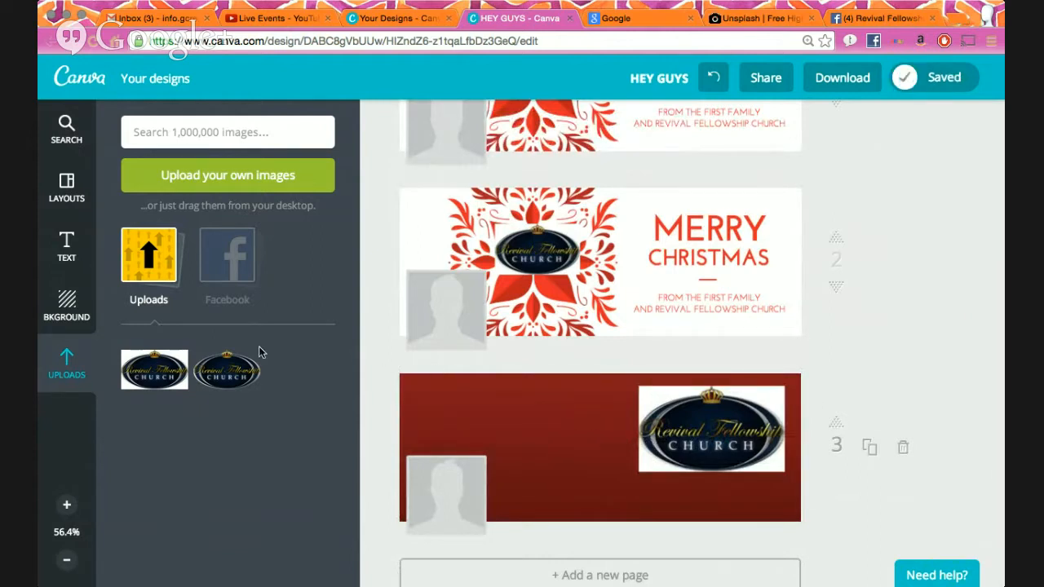
- Add a large church logo, delete the small white-backed one, and centre and resize it
left_click(235, 372)
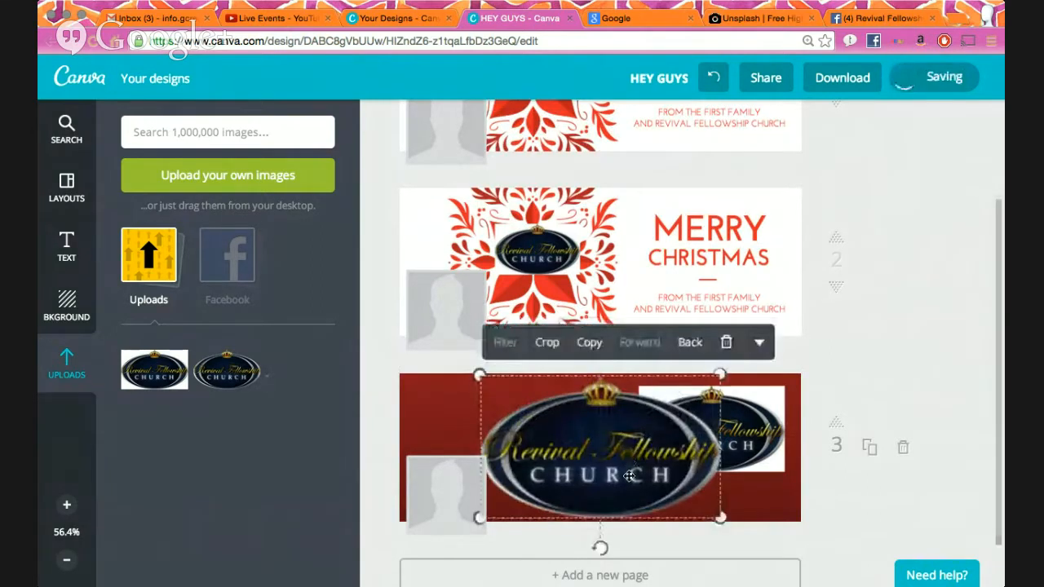
left_click_drag(631, 468, 583, 455)
left_click(729, 412)
left_click(883, 351)
left_click_drag(654, 413, 732, 432)
left_click_drag(704, 469, 707, 476)
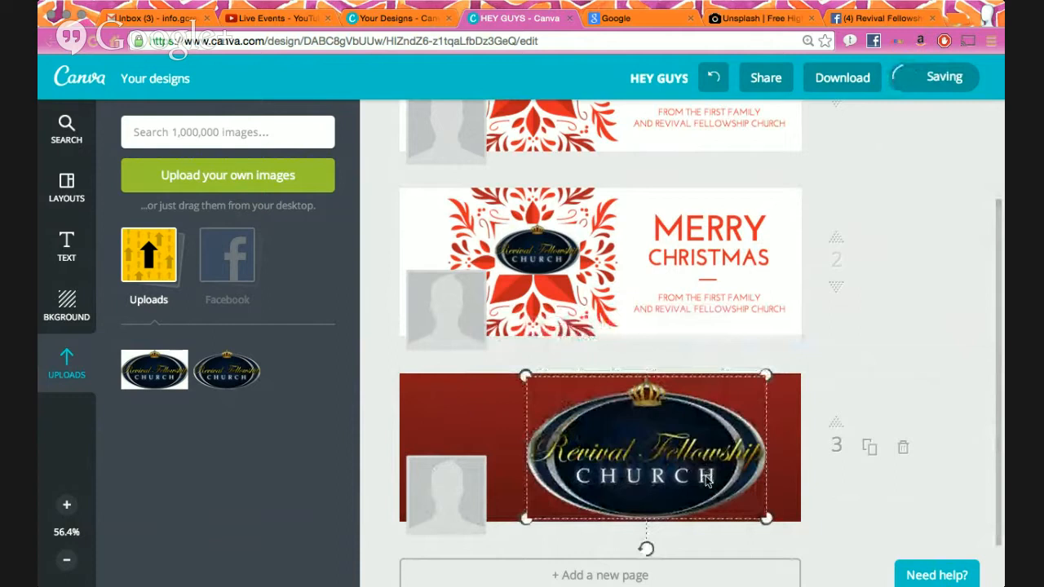
left_click_drag(767, 519, 722, 492)
left_click_drag(669, 471, 645, 483)
left_click(868, 506)
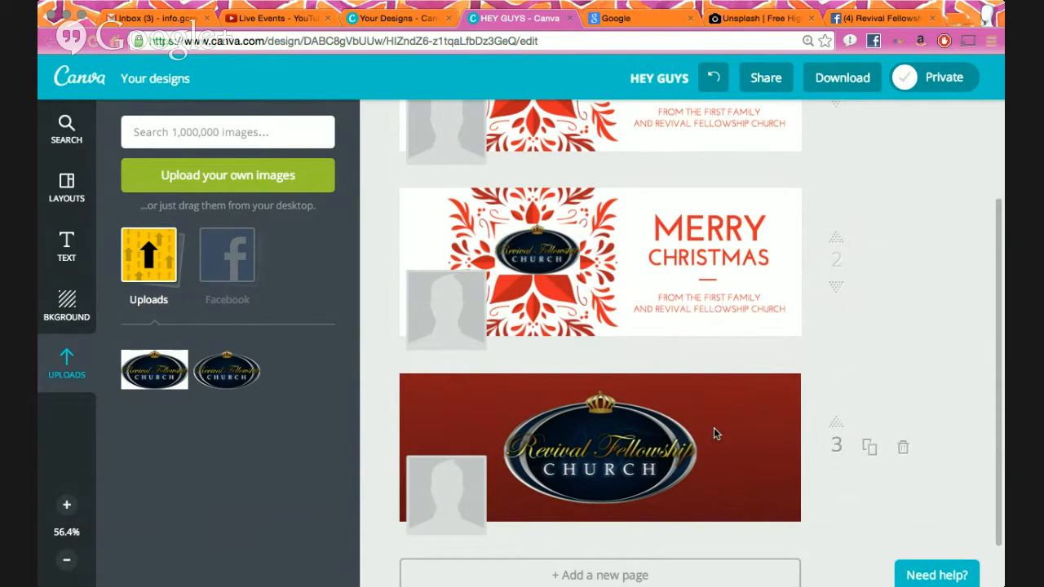
- Check the large logo's placement on page 3 by selecting and deselecting it
left_click(670, 446)
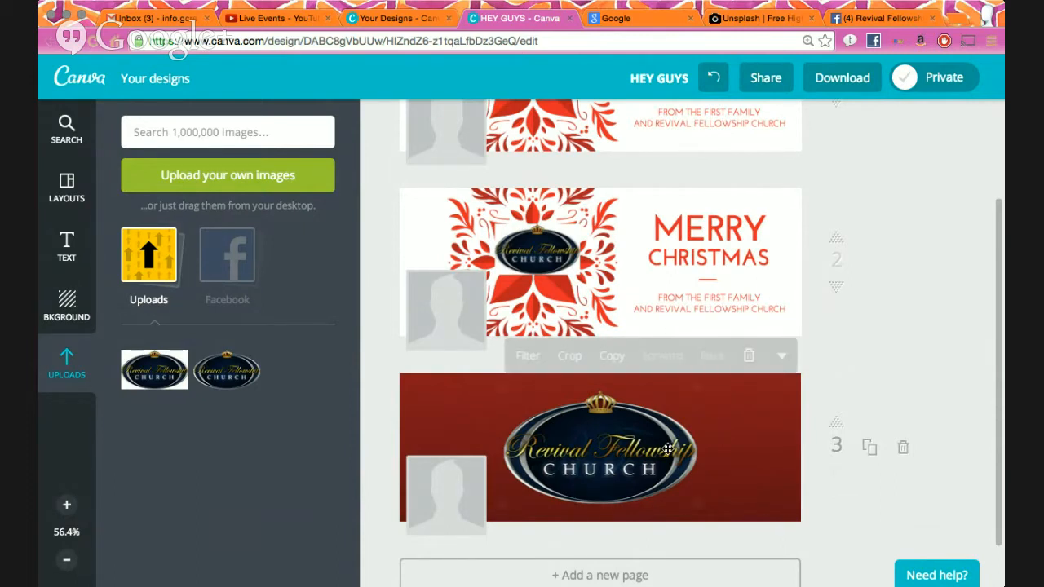
left_click(893, 381)
left_click(590, 478)
left_click(874, 342)
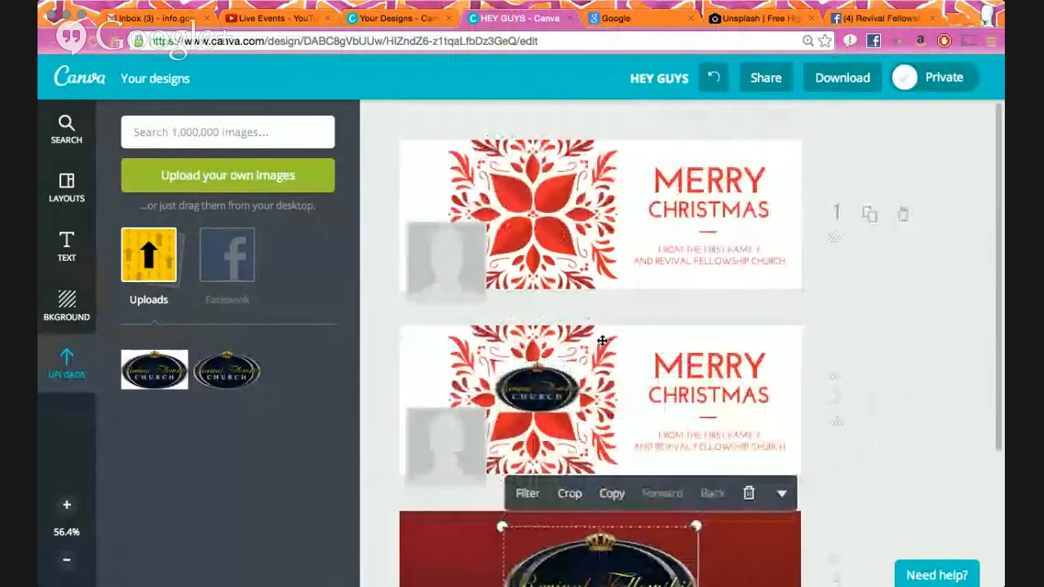
- Add the church logo to page 1, resize it, and centre it on the poinsettia
left_click(234, 382)
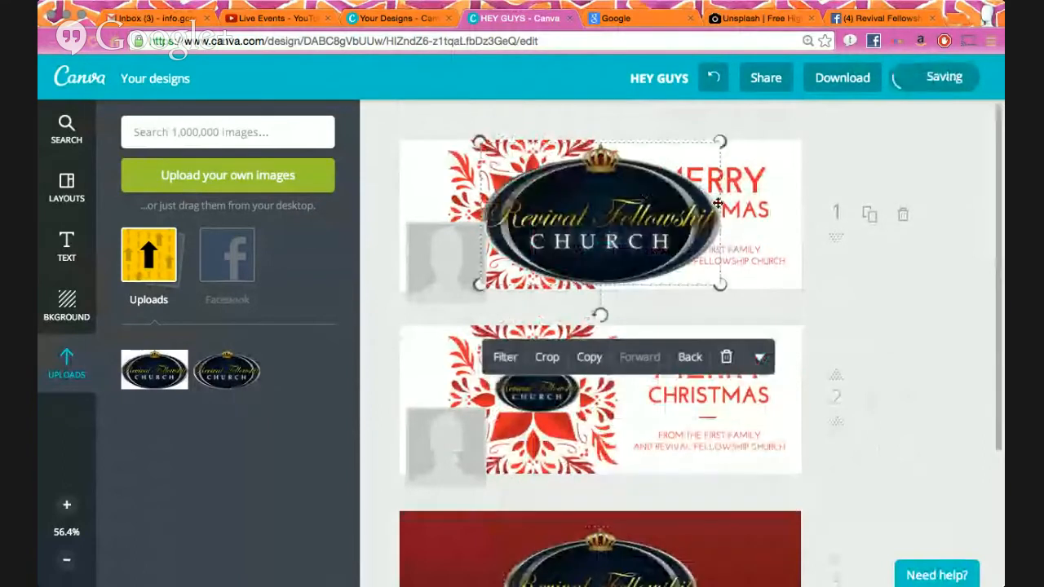
left_click_drag(721, 284, 576, 225)
left_click_drag(551, 176, 606, 225)
left_click(709, 254)
left_click(478, 240)
- Move the FROM THE FIRST FAMILY subtitle slightly down and enlarge the page view
left_click(699, 259)
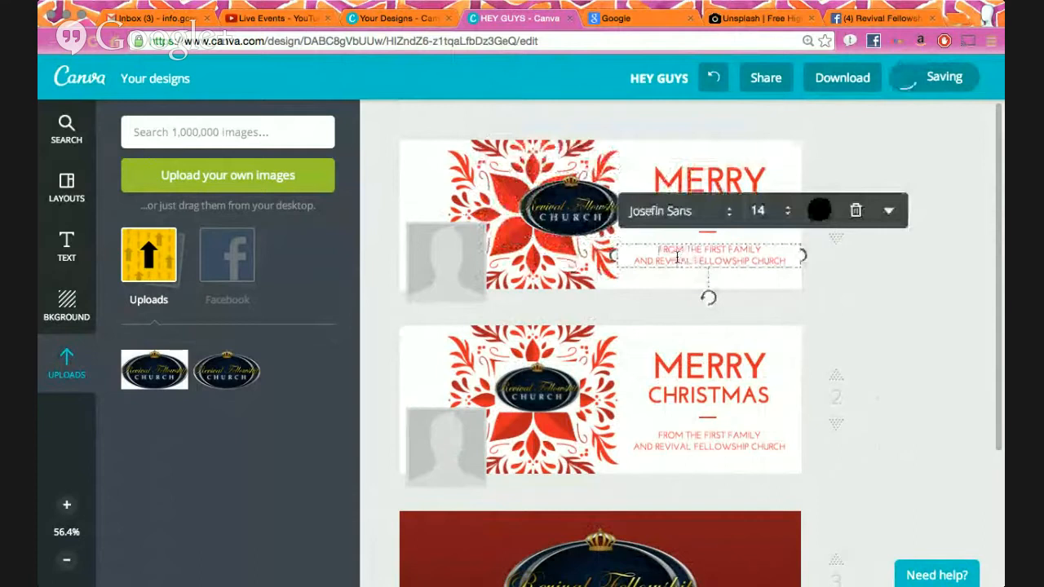
left_click_drag(677, 257, 736, 273)
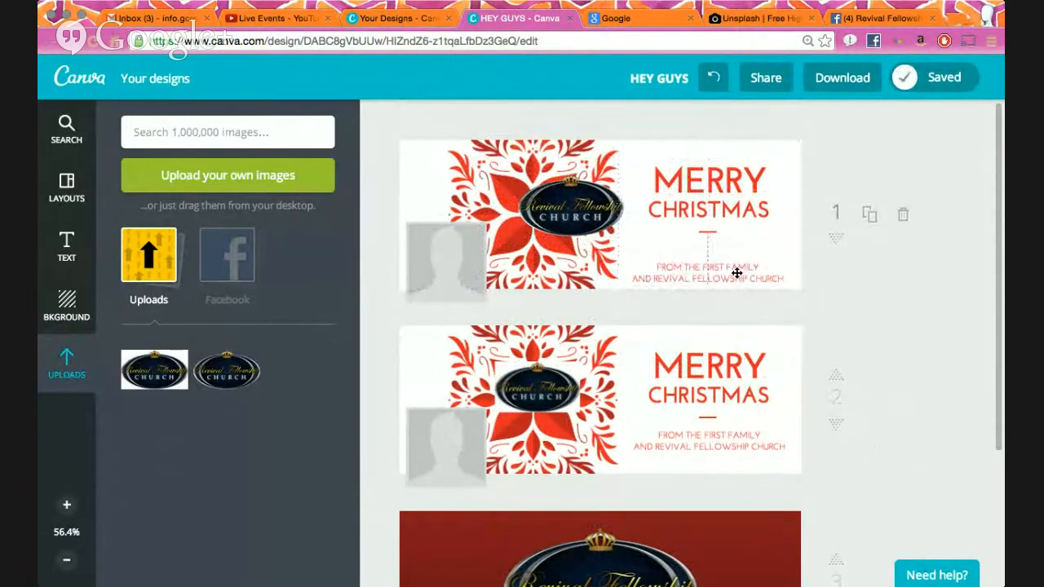
left_click(67, 505)
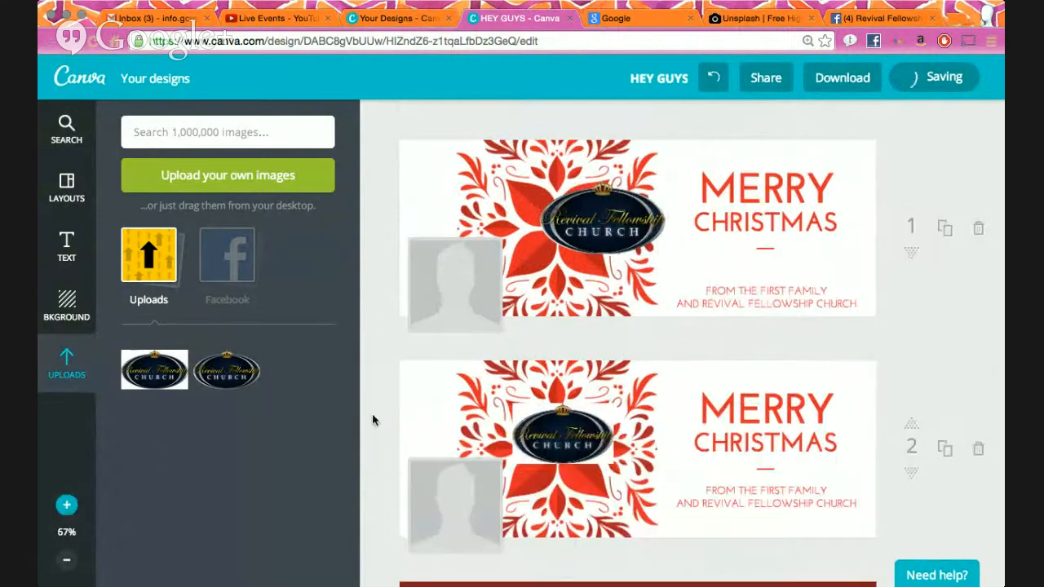
- Reposition the FROM THE FIRST FAMILY subtitle so it sits centred under CHRISTMAS
left_click_drag(751, 295, 802, 301)
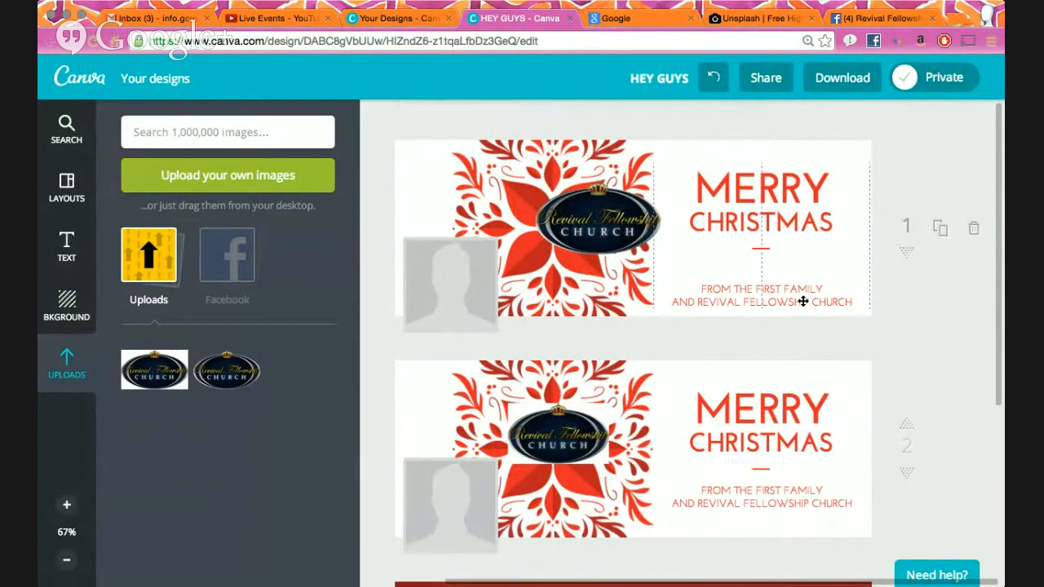
left_click_drag(803, 301, 754, 282)
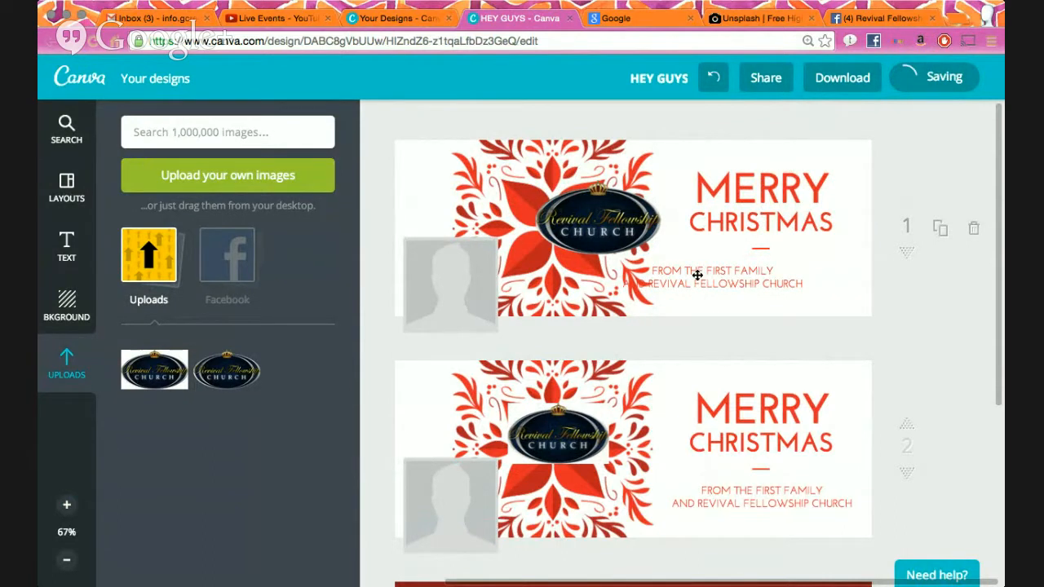
left_click_drag(698, 276, 746, 275)
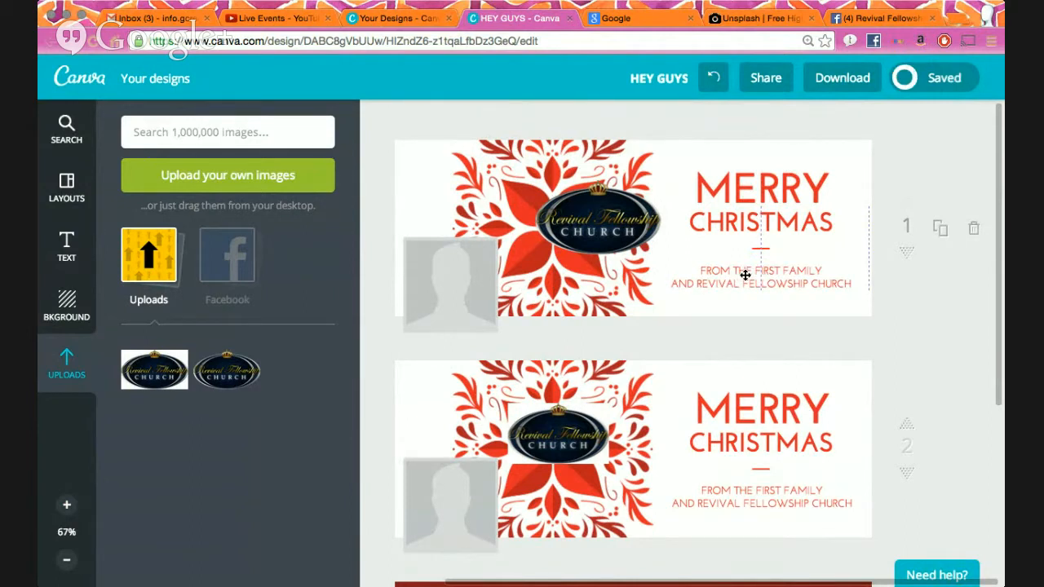
left_click_drag(746, 276, 747, 295)
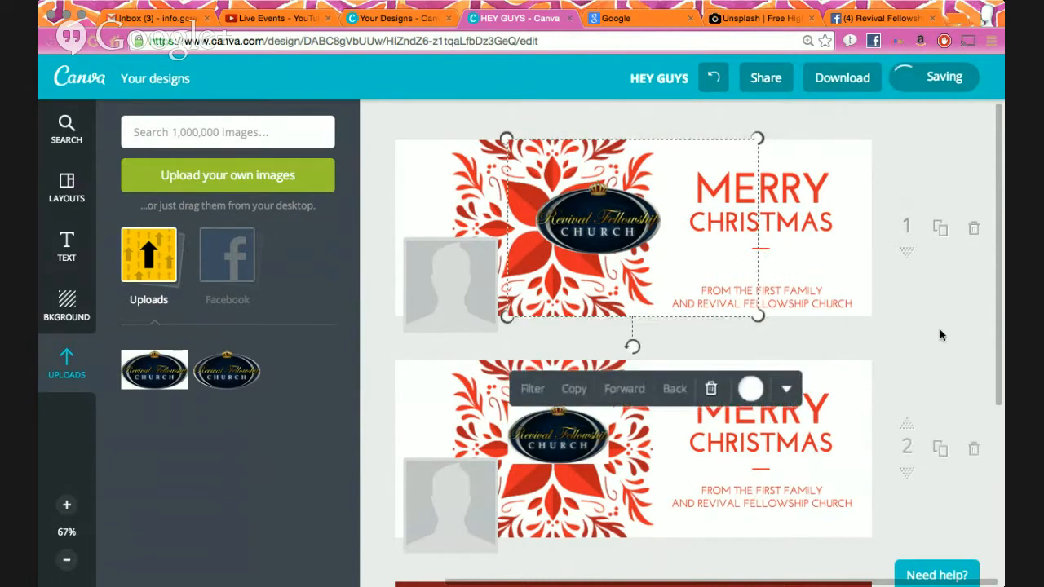
- Lower the red divider, CHRISTMAS and MERRY text, and move the church logo above MERRY
left_click_drag(767, 249, 764, 280)
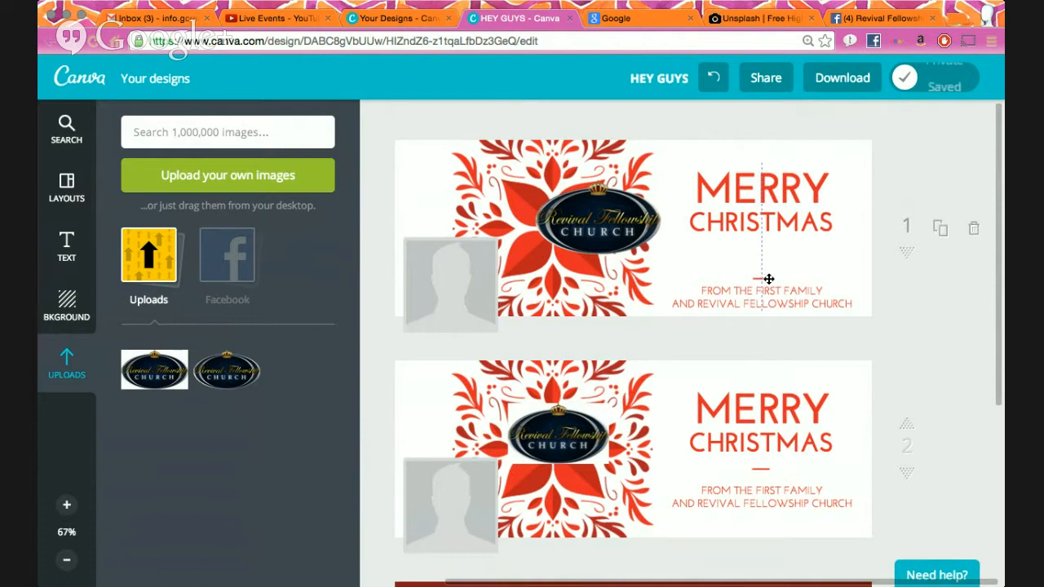
left_click_drag(769, 225, 770, 259)
left_click_drag(774, 193, 773, 229)
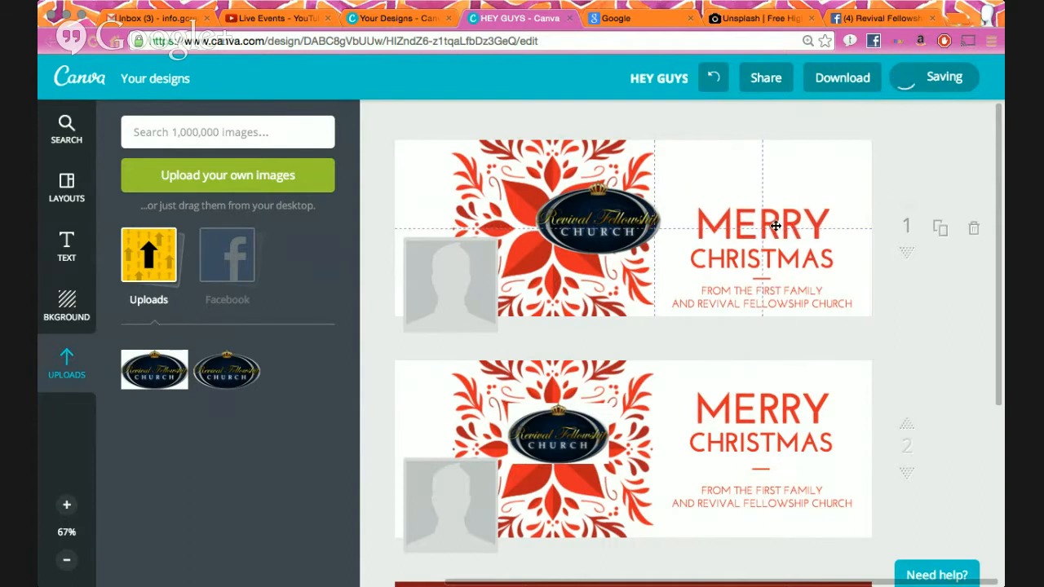
left_click_drag(598, 222, 783, 163)
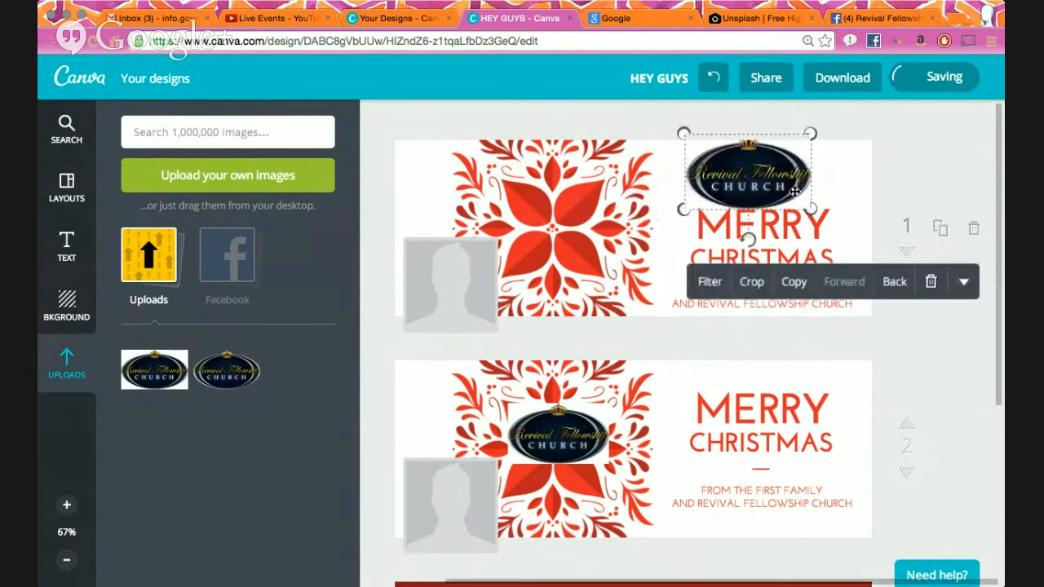
- Shrink page 1's church logo and settle it centred above the MERRY heading
left_click_drag(811, 210, 766, 181)
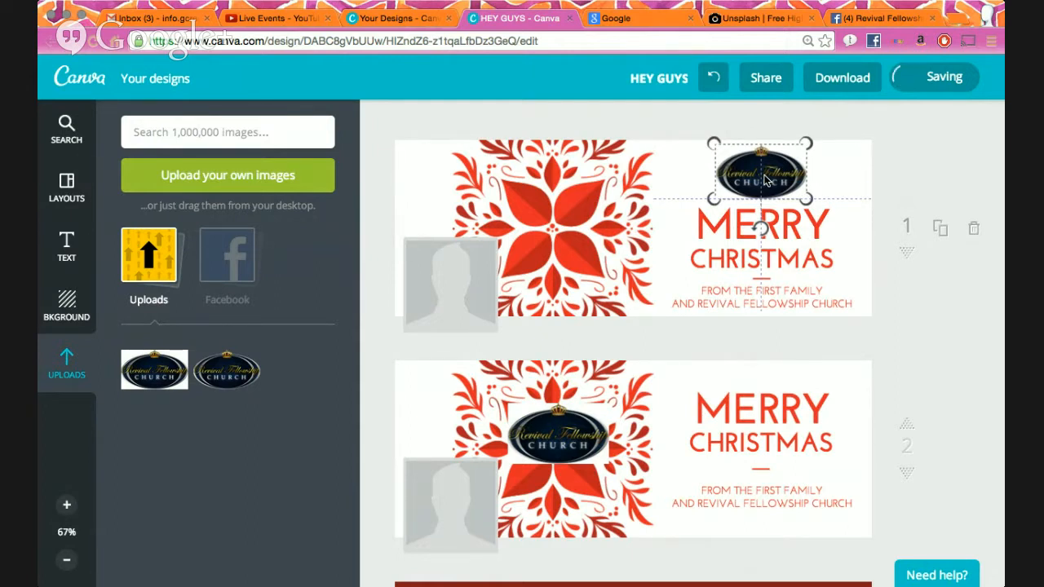
left_click_drag(765, 181, 765, 181)
left_click(953, 169)
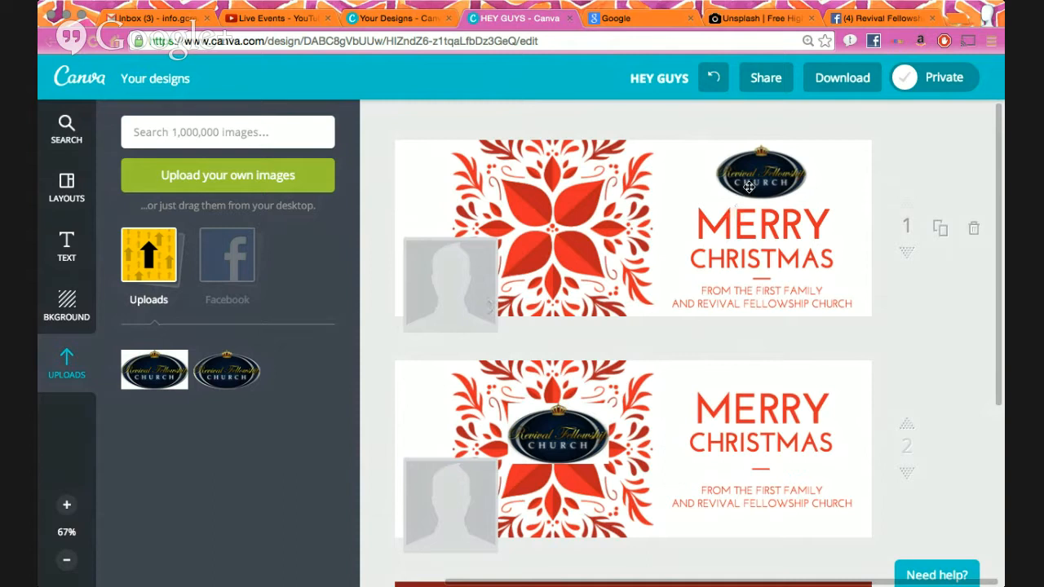
- Shift page 1's poinsettia image and change its background from white to black
left_click(689, 175)
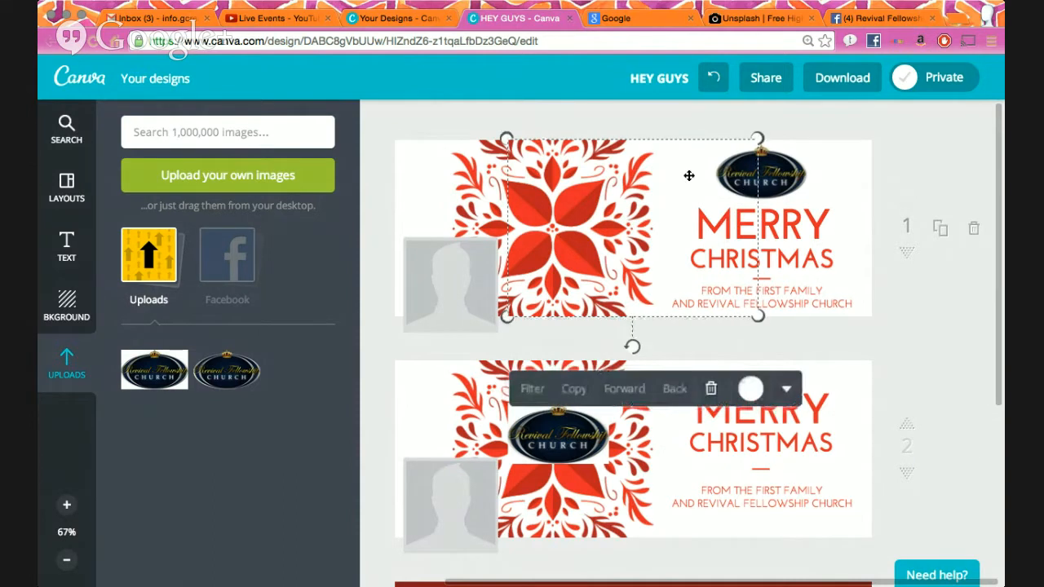
left_click_drag(698, 187, 471, 174)
left_click(638, 383)
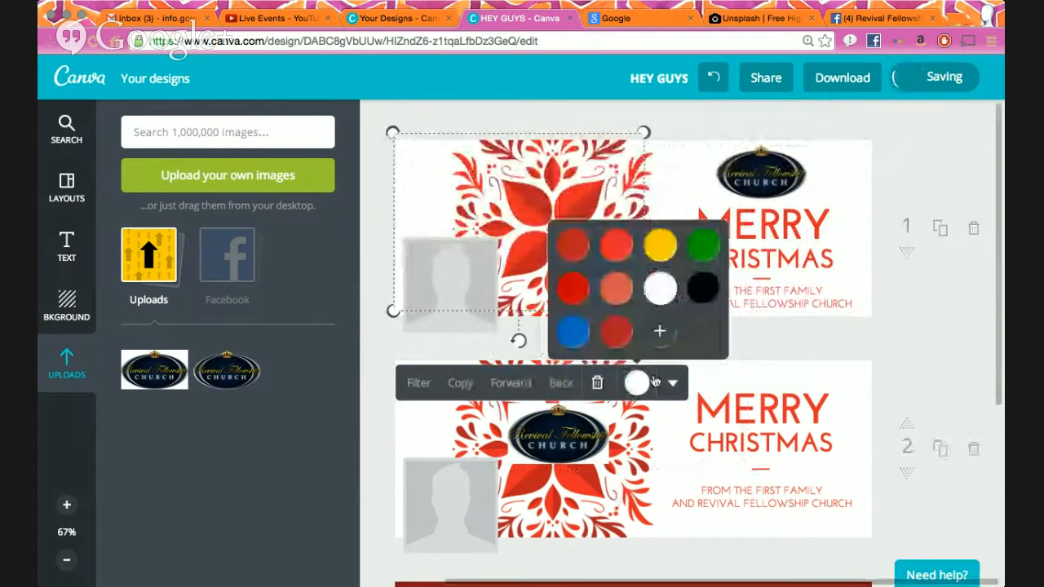
left_click(617, 331)
left_click(702, 287)
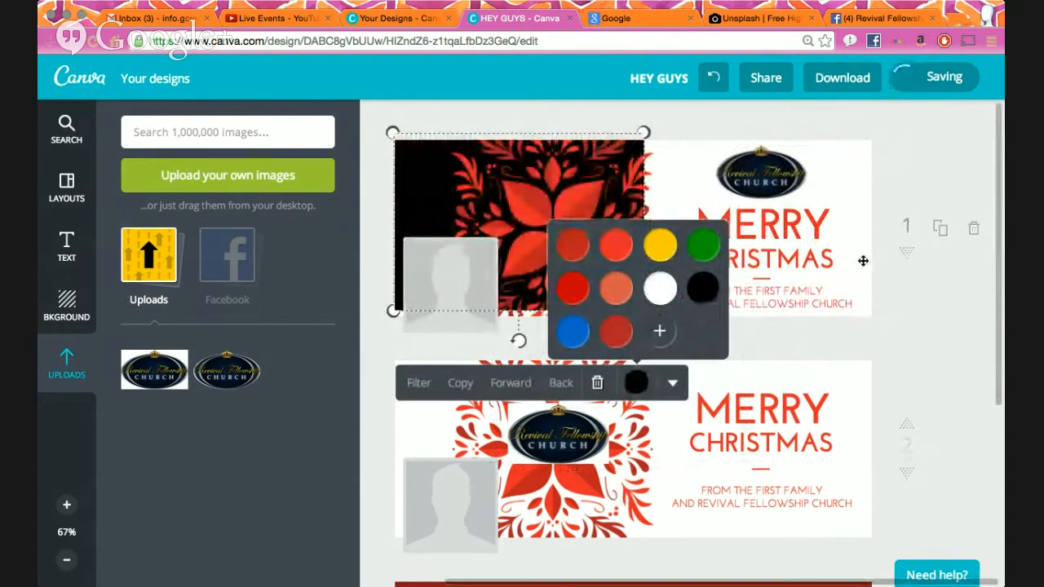
left_click(919, 350)
- Reopen the poinsettia's background colours and bring up the custom colour wheel showing 000000
left_click(404, 209)
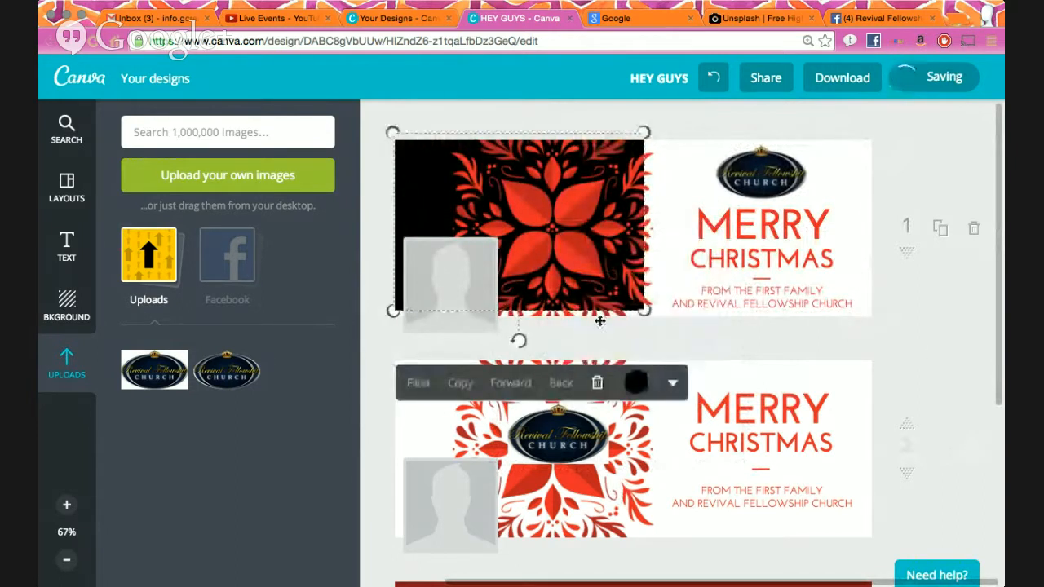
left_click(637, 383)
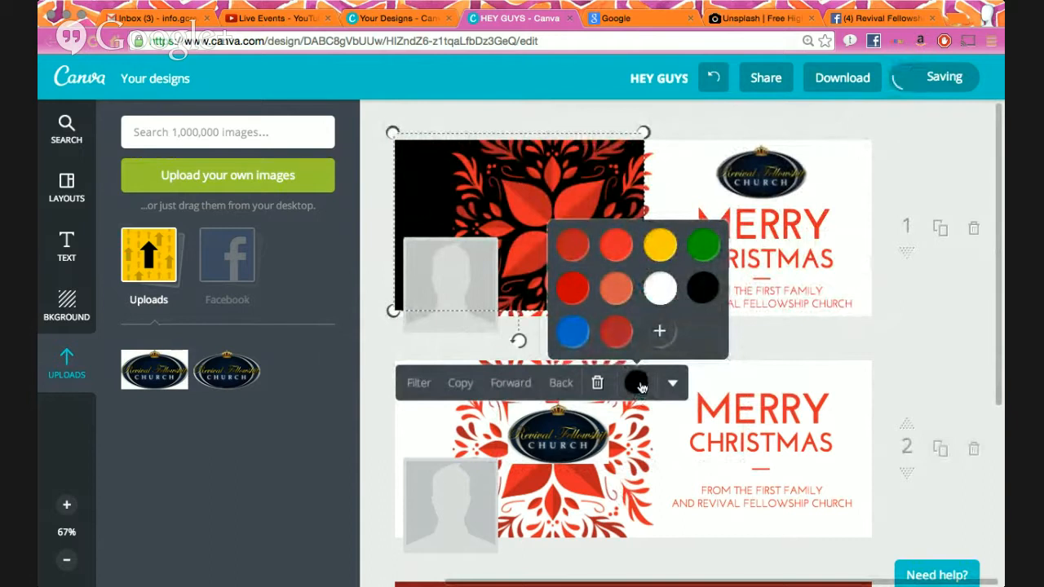
left_click(660, 335)
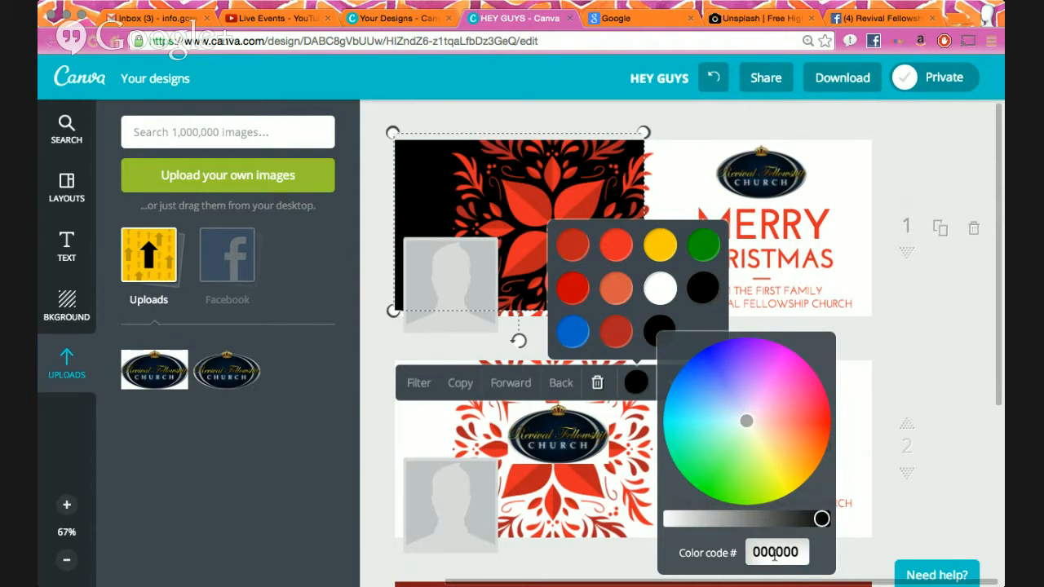
- Open a new blank browser tab beside the Canva design
key("ctrl+t")
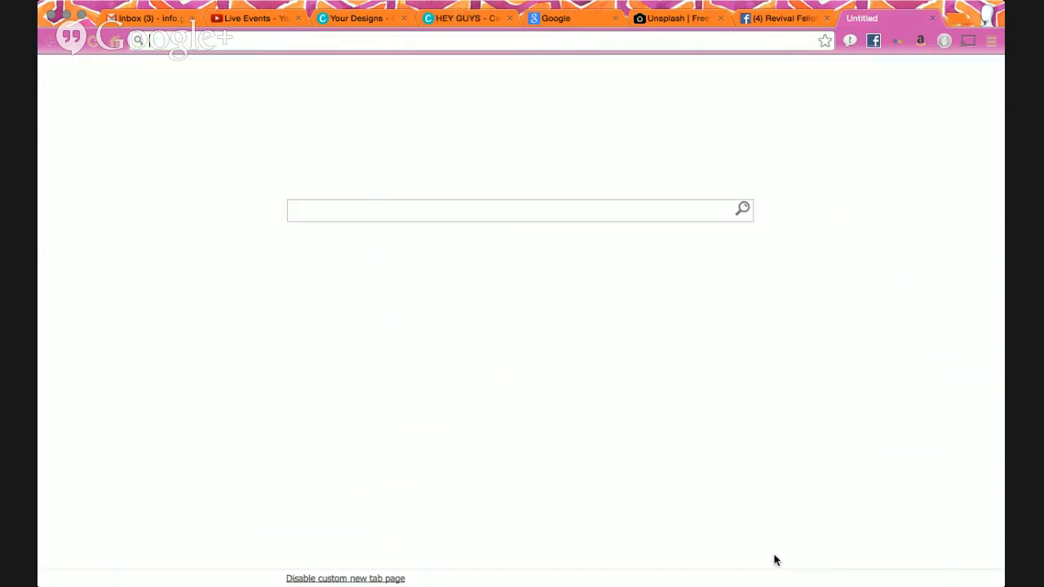
- Search the web for 'colour code picker' and open the W3Schools HTML Color Picker
type("colour code picker")
key("Return")
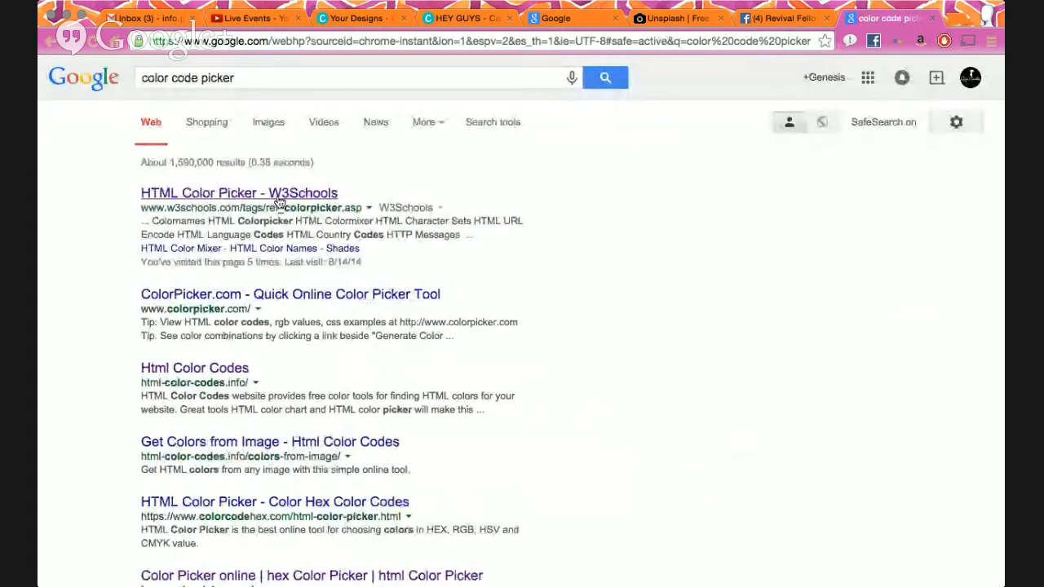
left_click(278, 201)
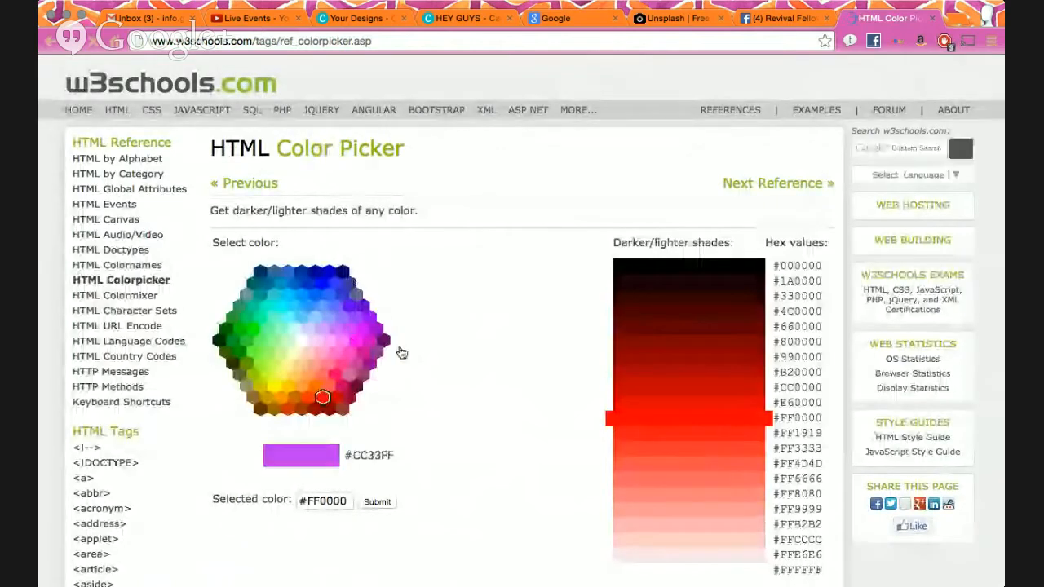
scroll(409, 351, "down", 1)
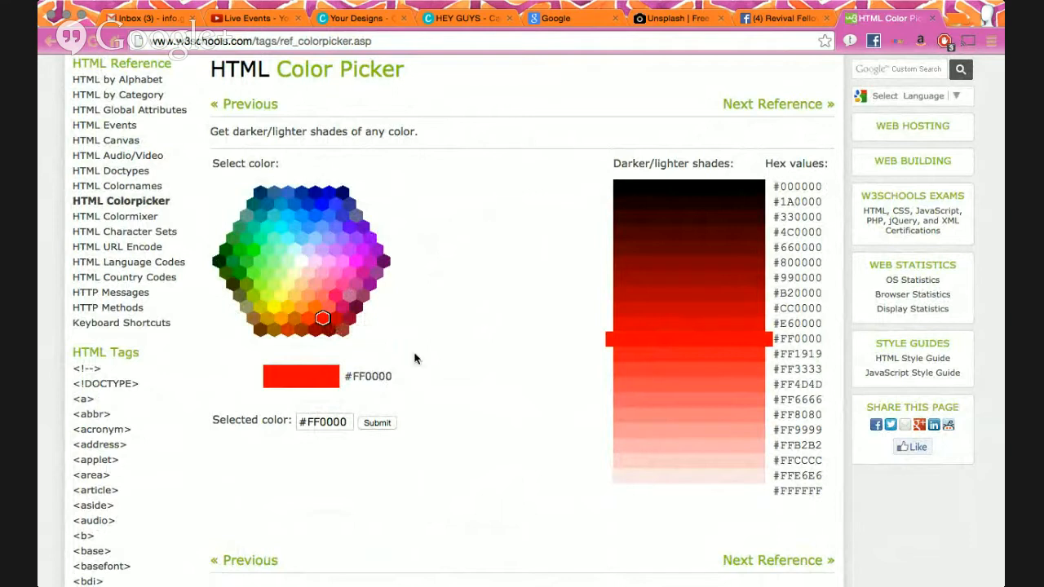
scroll(416, 357, "down", 5)
scroll(417, 355, "up", 3)
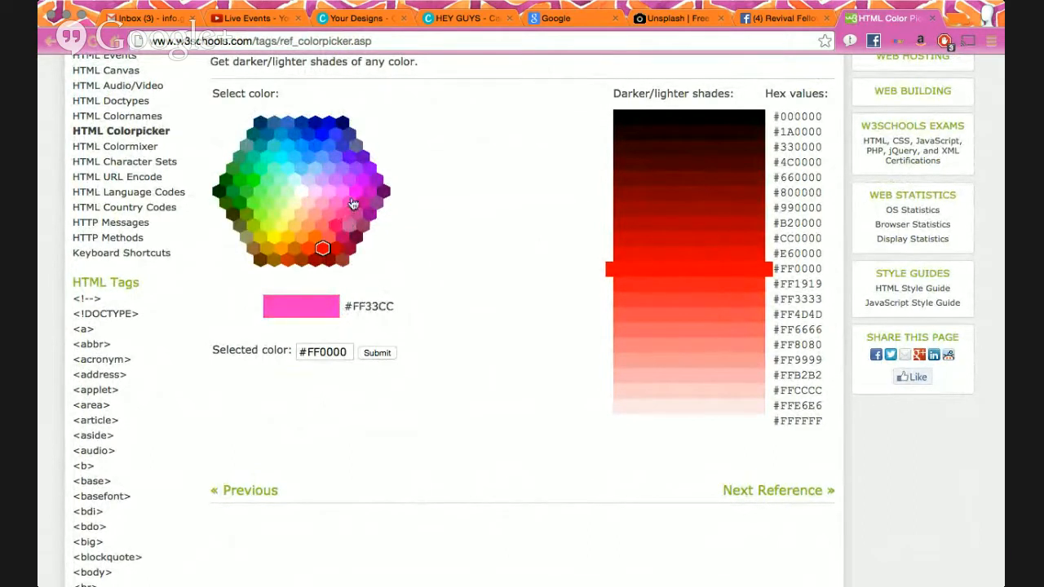
- Pick magenta #CC0099, then copy its E066C2 shade into the colour field and submit it
left_click(302, 192)
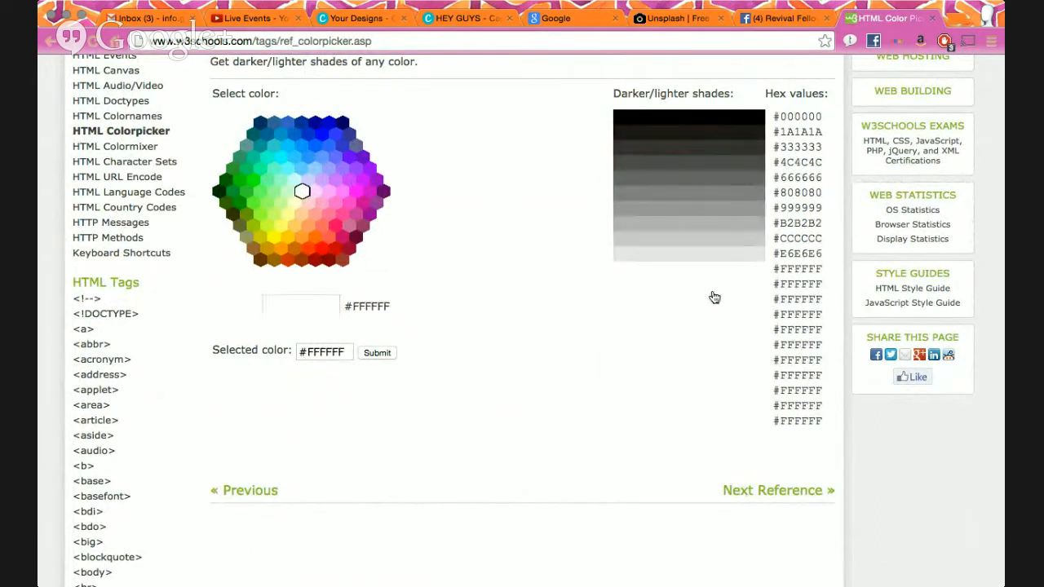
left_click(363, 203)
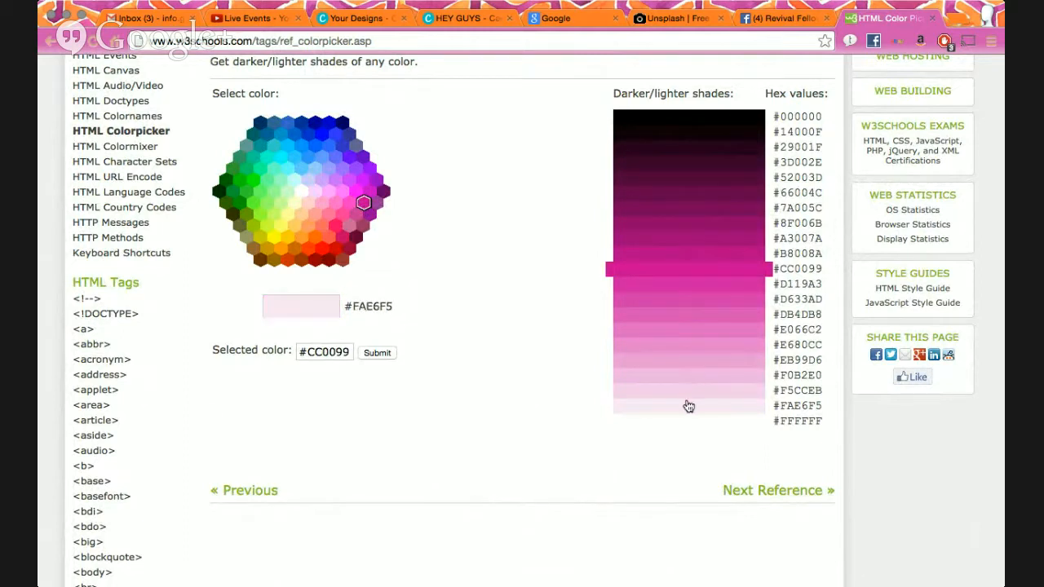
scroll(571, 198, "up", 3)
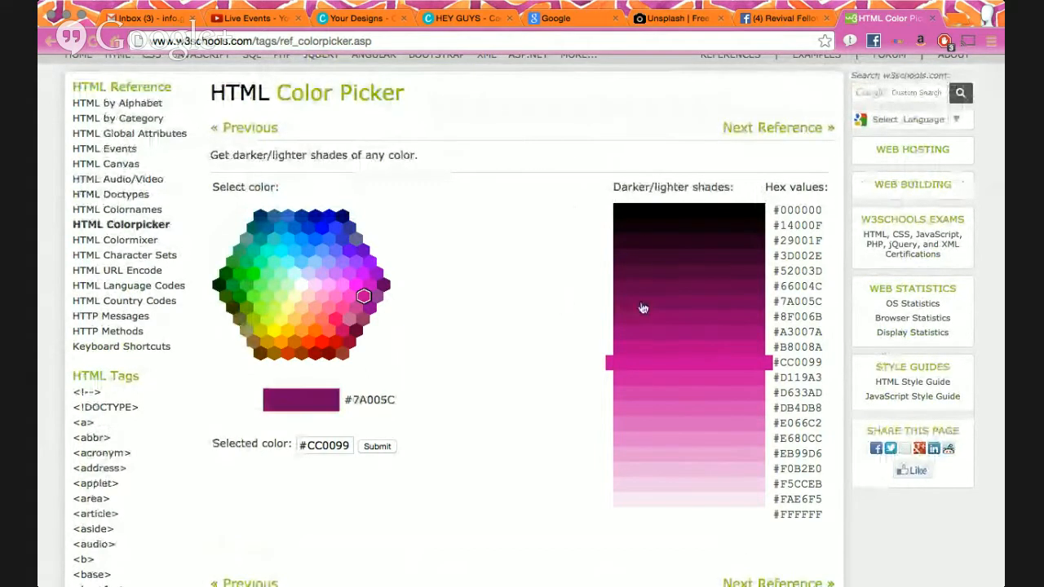
scroll(644, 310, "down", 2)
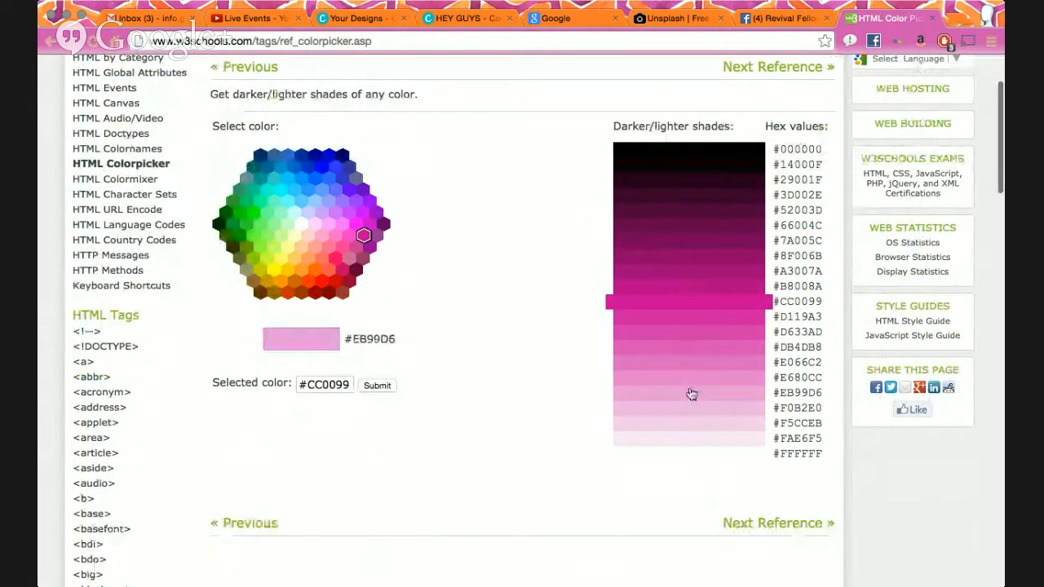
triple_click(334, 384)
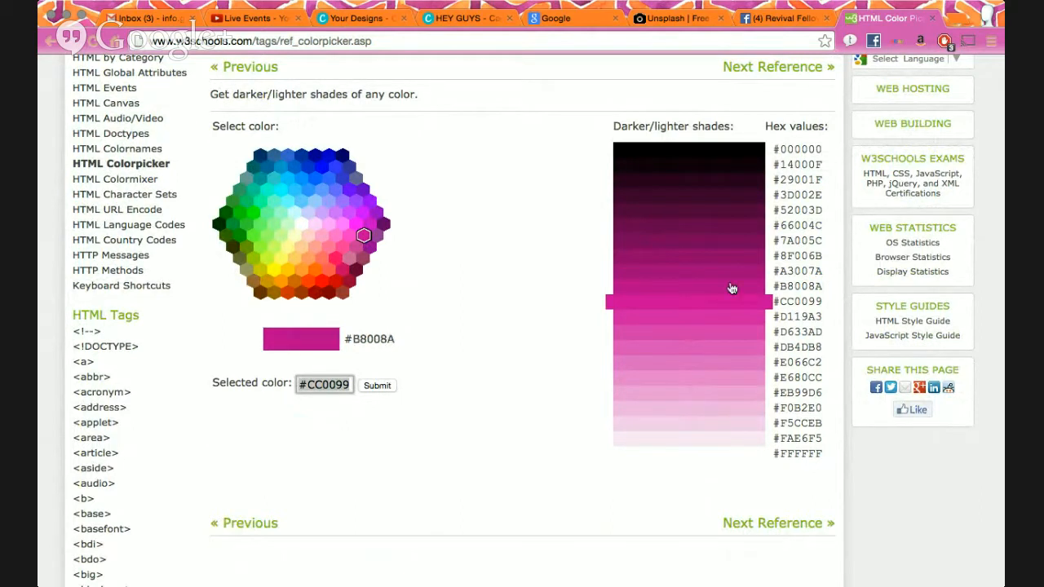
left_click_drag(824, 363, 780, 364)
key("super+c")
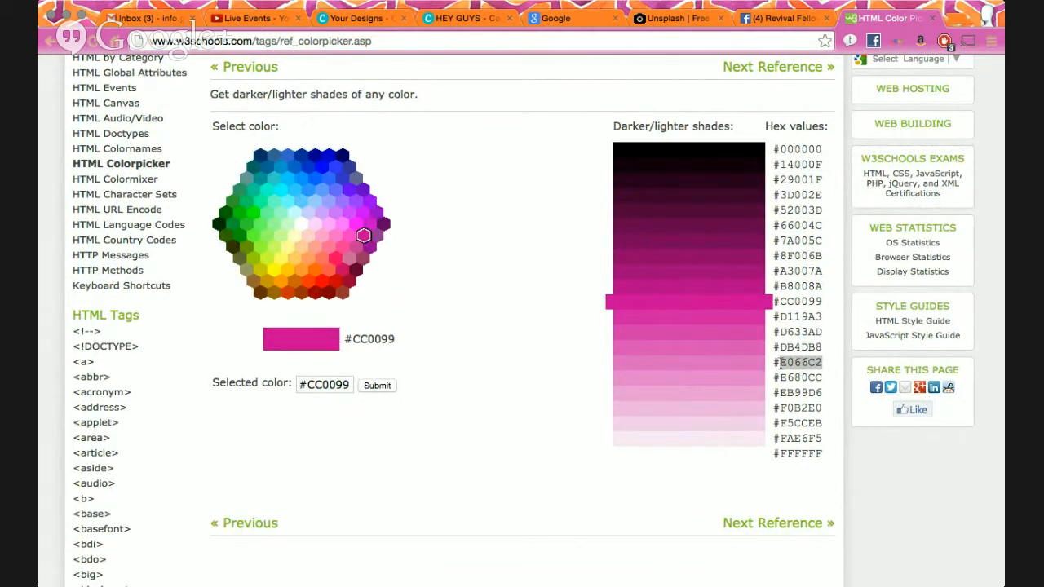
triple_click(323, 384)
key("BackSpace")
key("super+v")
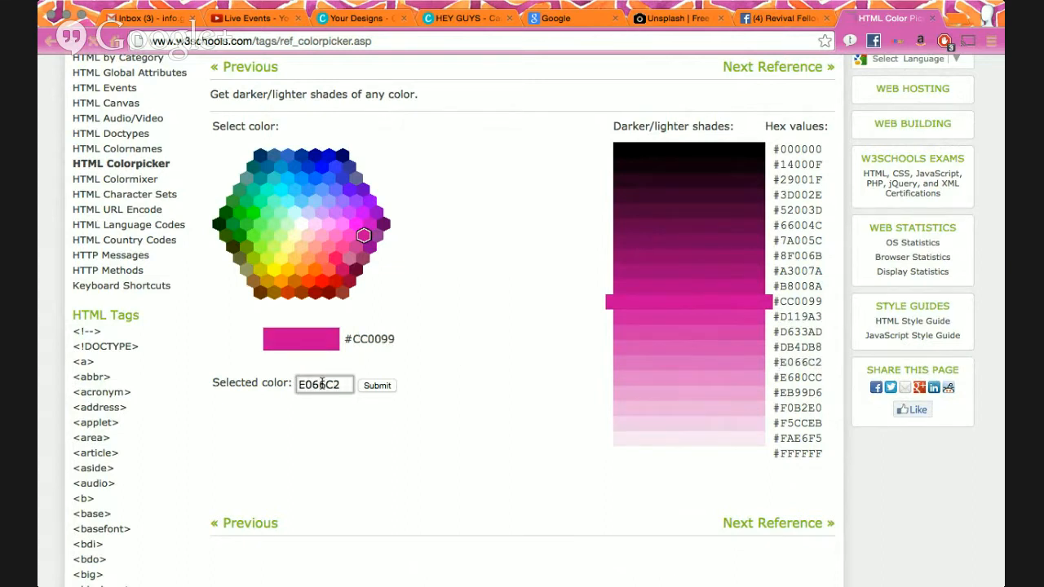
key("Return")
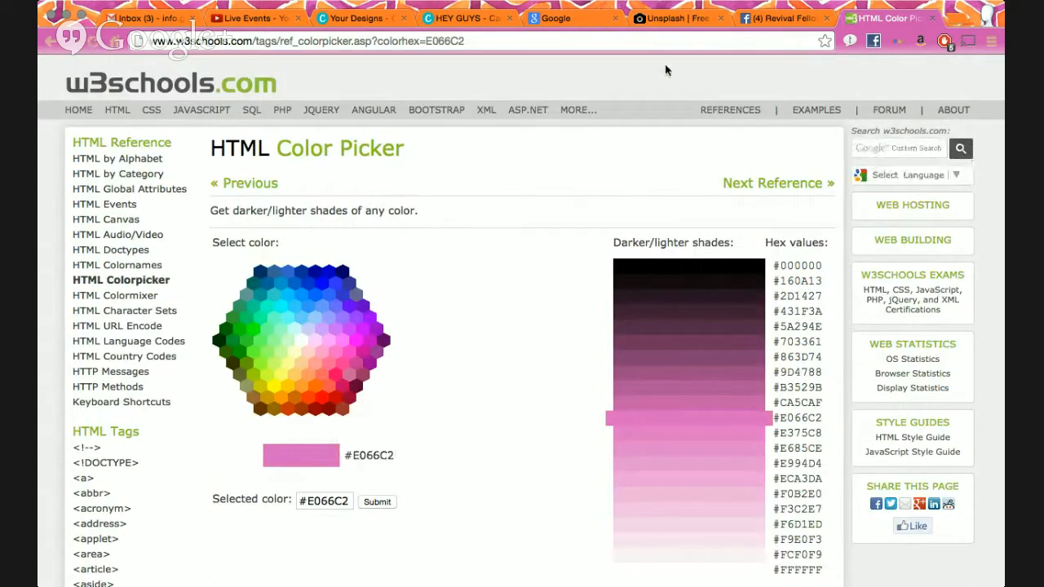
- Paste E066C2 into the poinsettia background's colour code, then adjust hue and brightness to navy 00012e
left_click(450, 23)
triple_click(775, 553)
key("super+v")
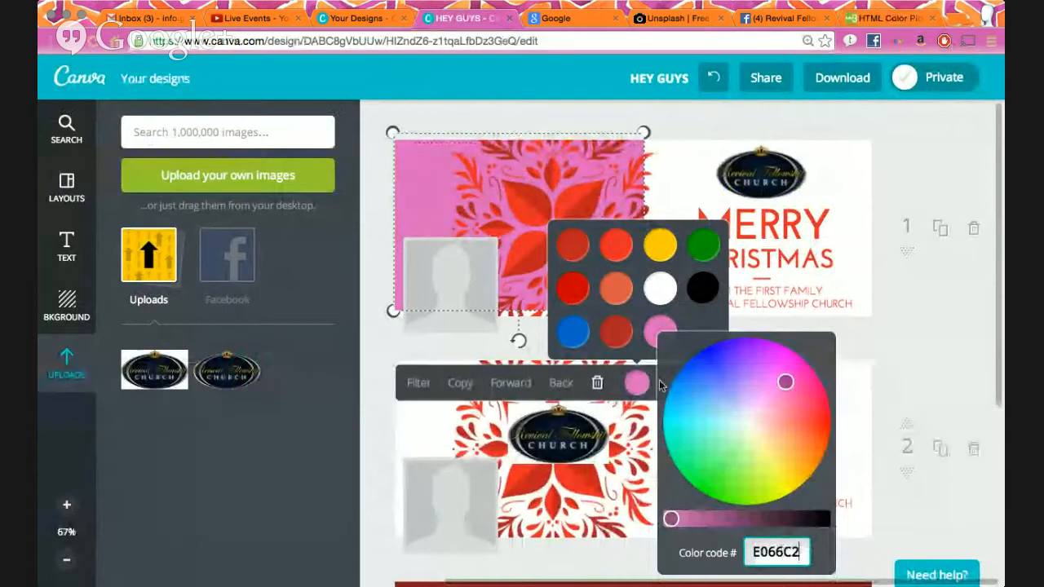
triple_click(765, 553)
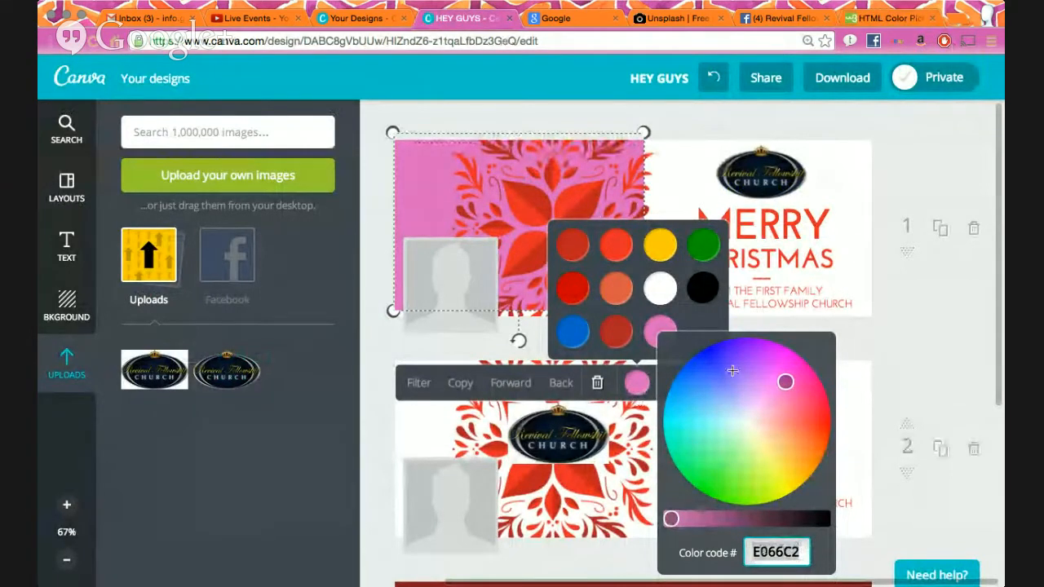
type("5641e8")
left_click_drag(724, 367, 705, 354)
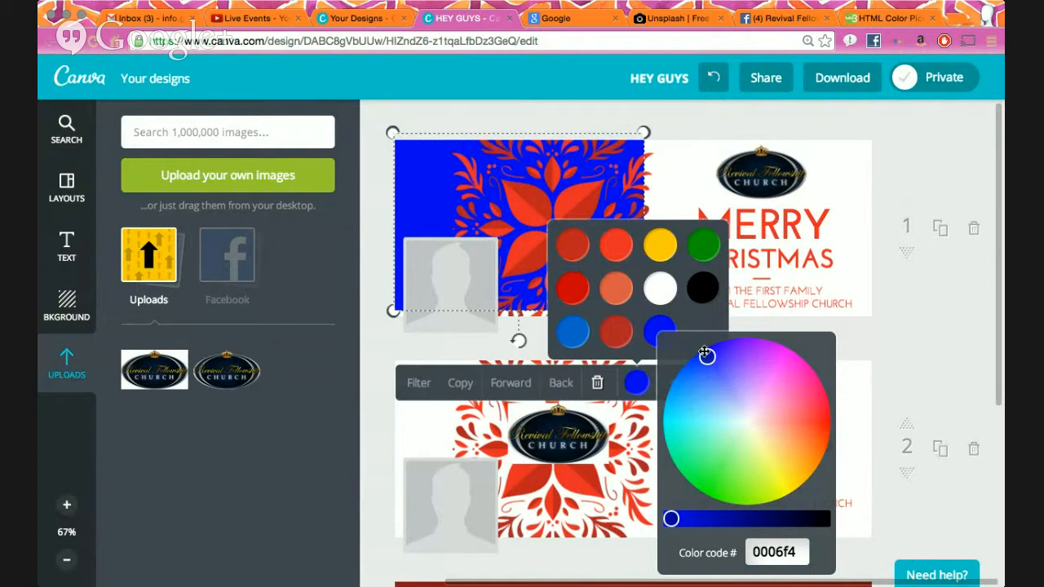
left_click_drag(671, 518, 790, 519)
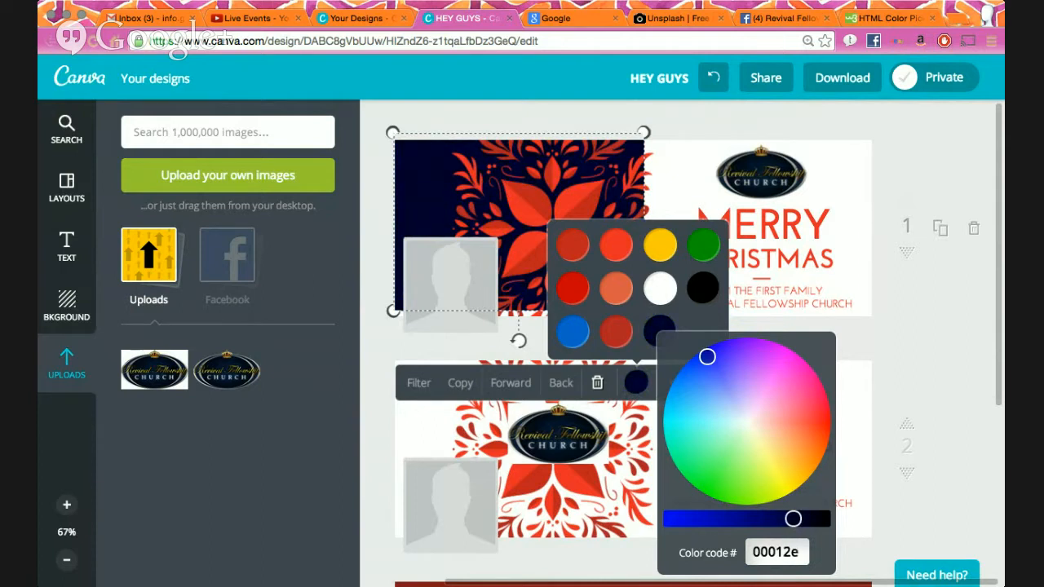
left_click(961, 343)
left_click(570, 303)
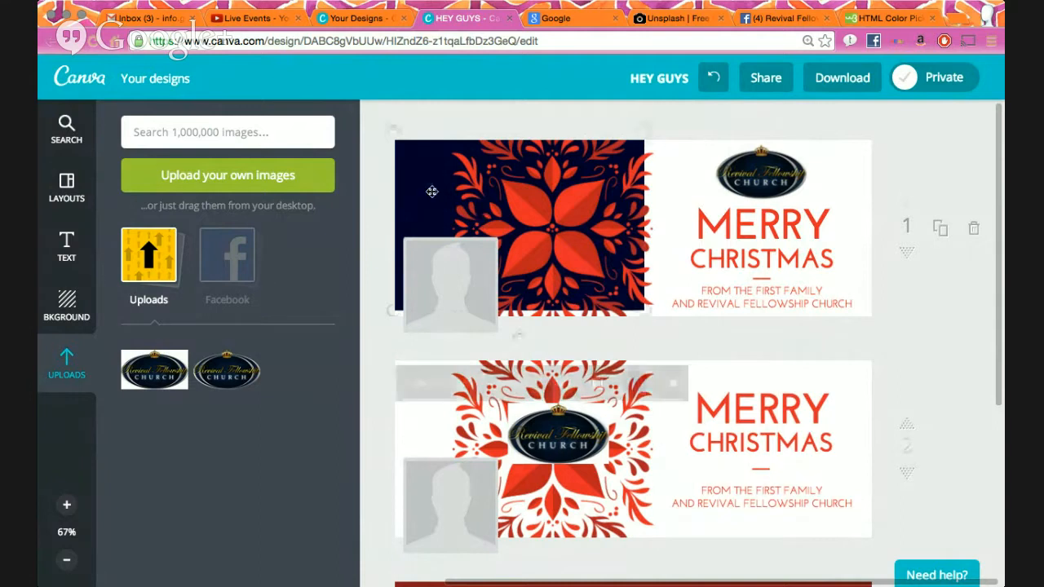
- Stretch the navy poinsettia image over all of page 1 and nudge it level
left_click_drag(648, 319, 674, 338)
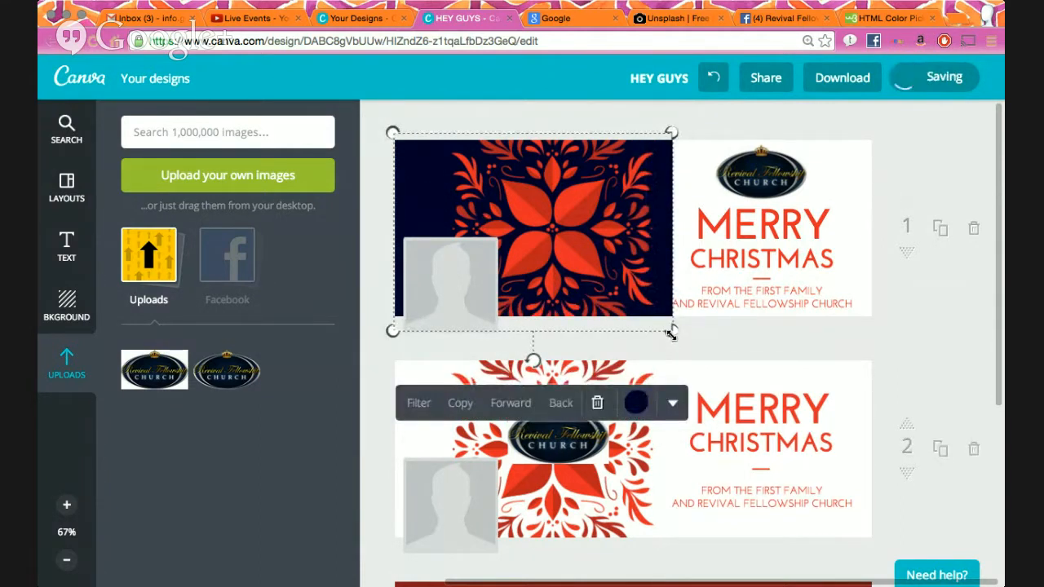
left_click_drag(671, 335, 966, 408)
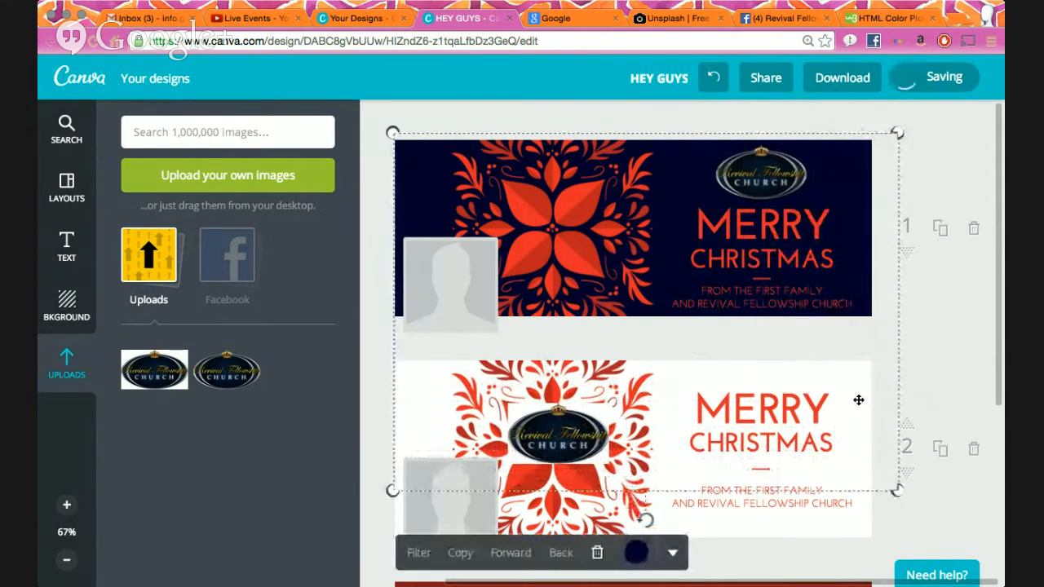
mouse_move(862, 363)
left_mouse_down()
mouse_move(859, 345)
mouse_move(862, 356)
left_mouse_up()
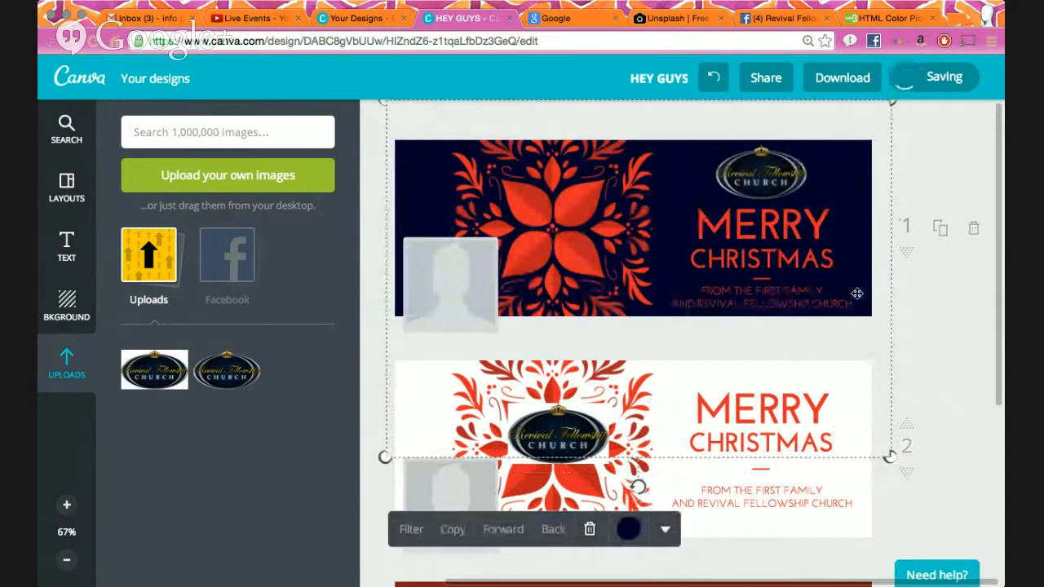
left_click(928, 320)
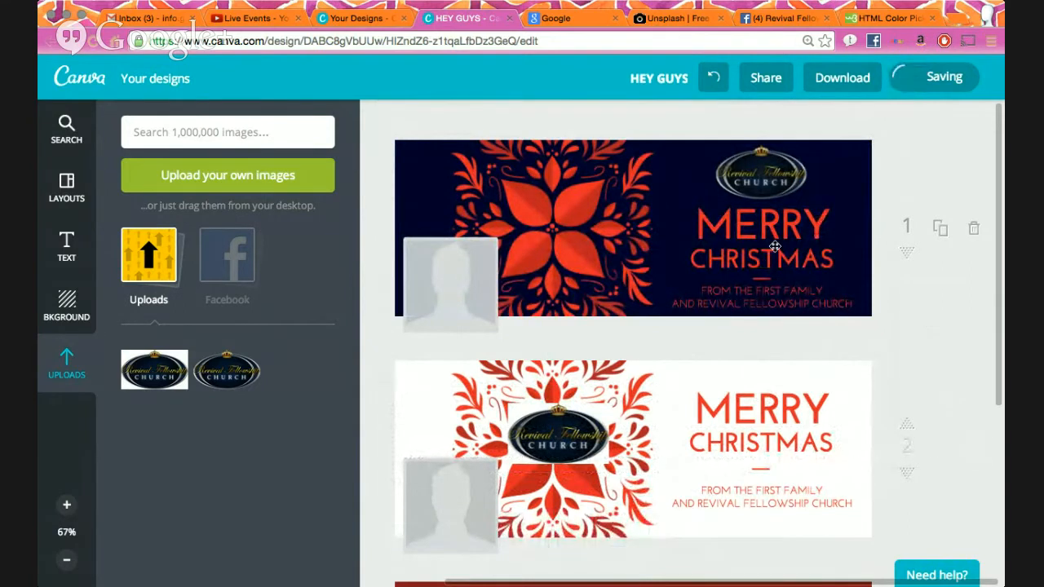
- Change the subtitle text on page 1 from red to white
left_click(774, 303)
triple_click(774, 302)
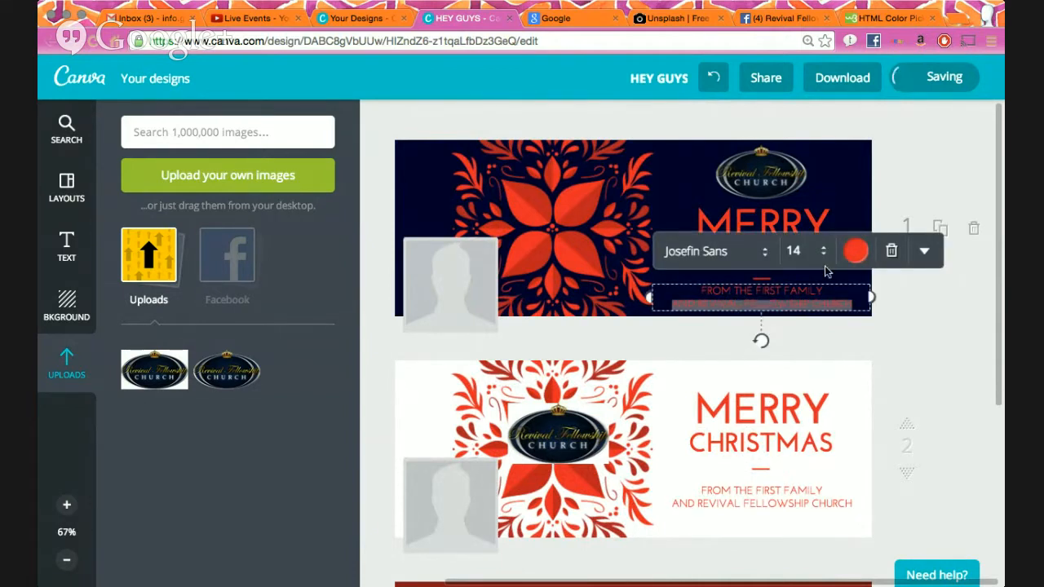
left_click(855, 250)
left_click(922, 341)
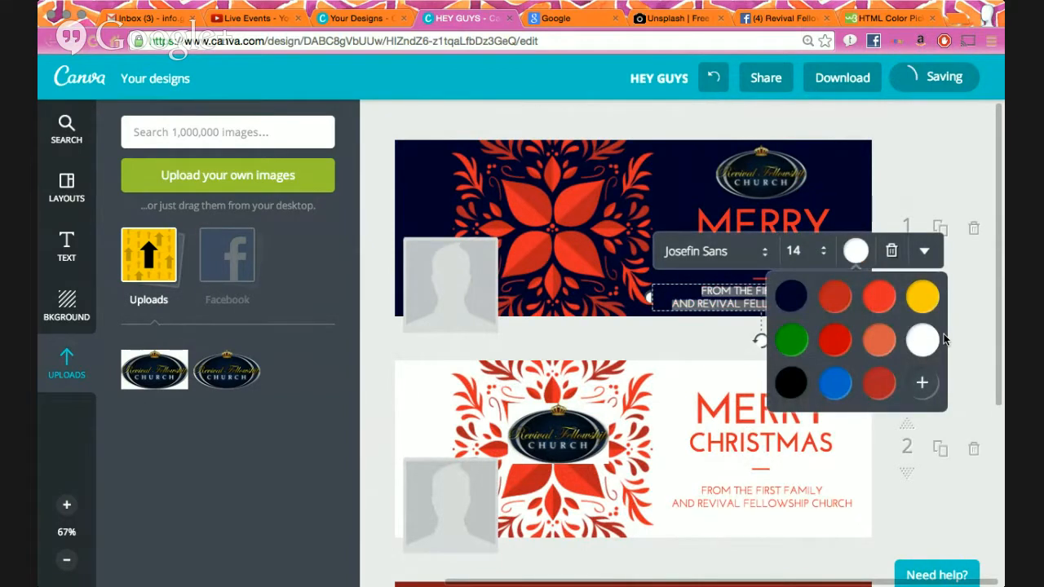
left_click(971, 316)
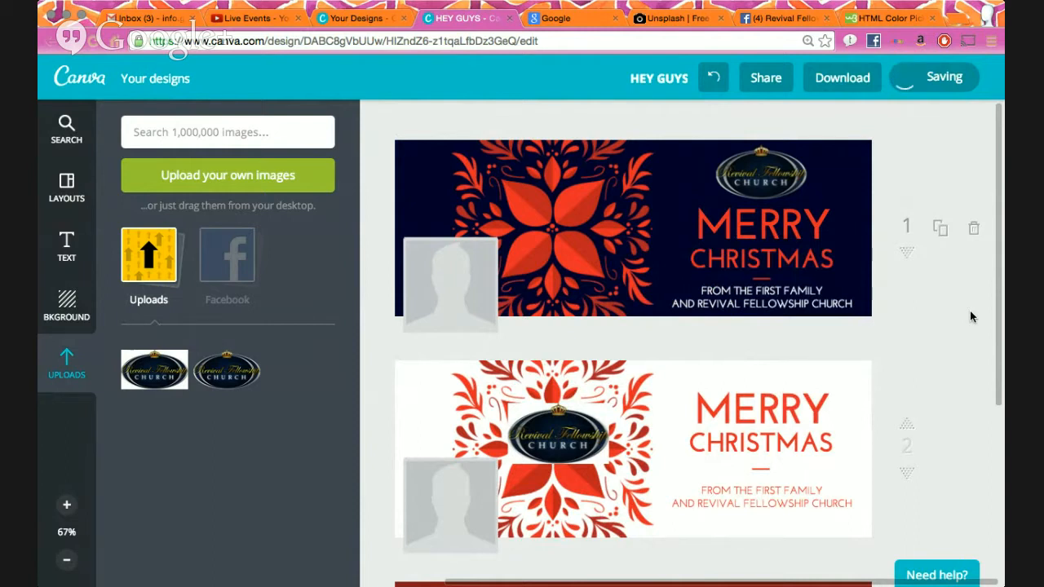
- Make the CHRISTMAS and MERRY heading words white too
double_click(803, 265)
left_click(856, 208)
left_click(923, 298)
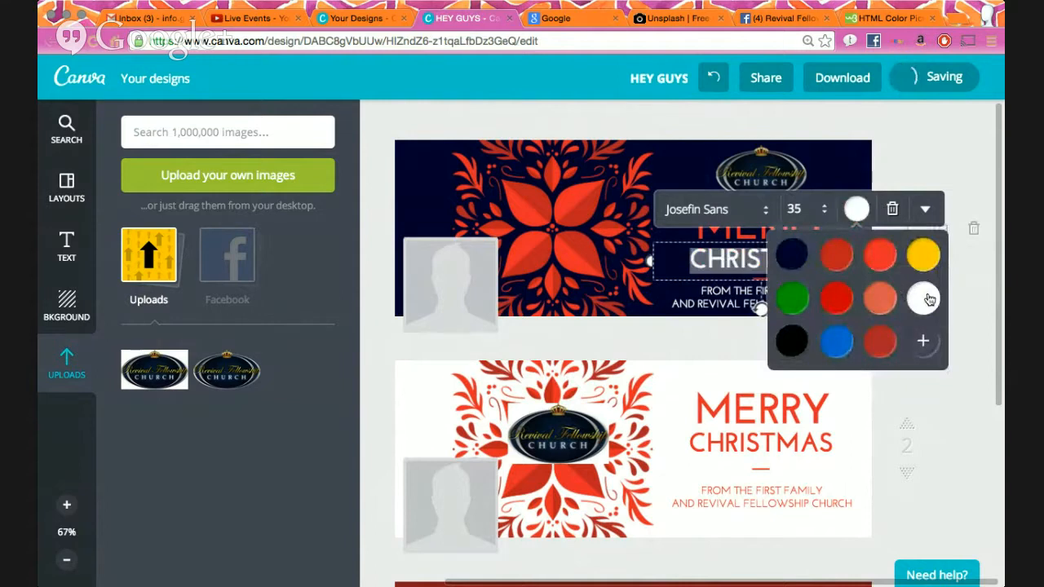
left_click(971, 291)
double_click(709, 233)
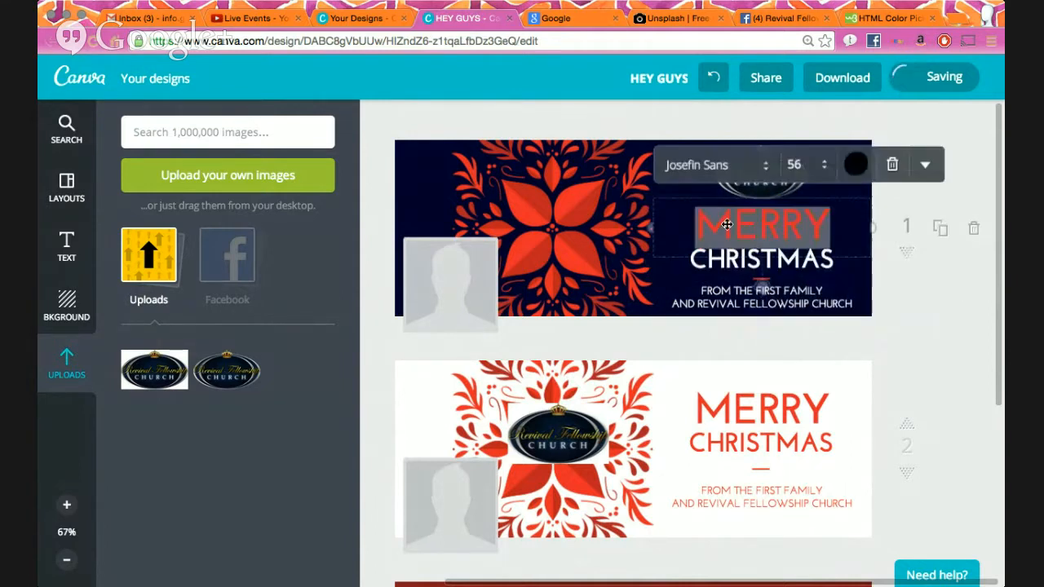
left_click(853, 167)
left_click(924, 258)
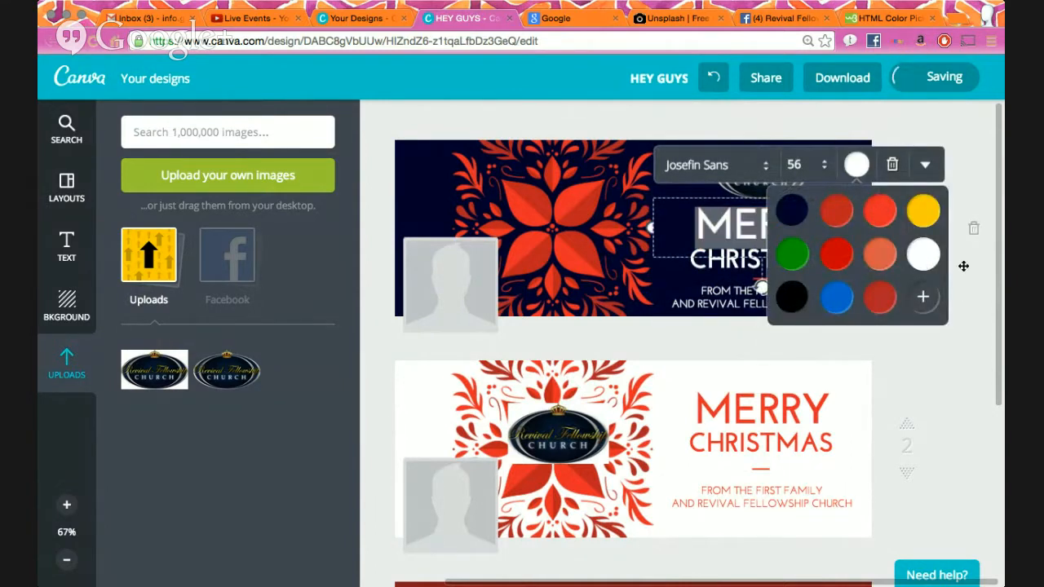
left_click(948, 376)
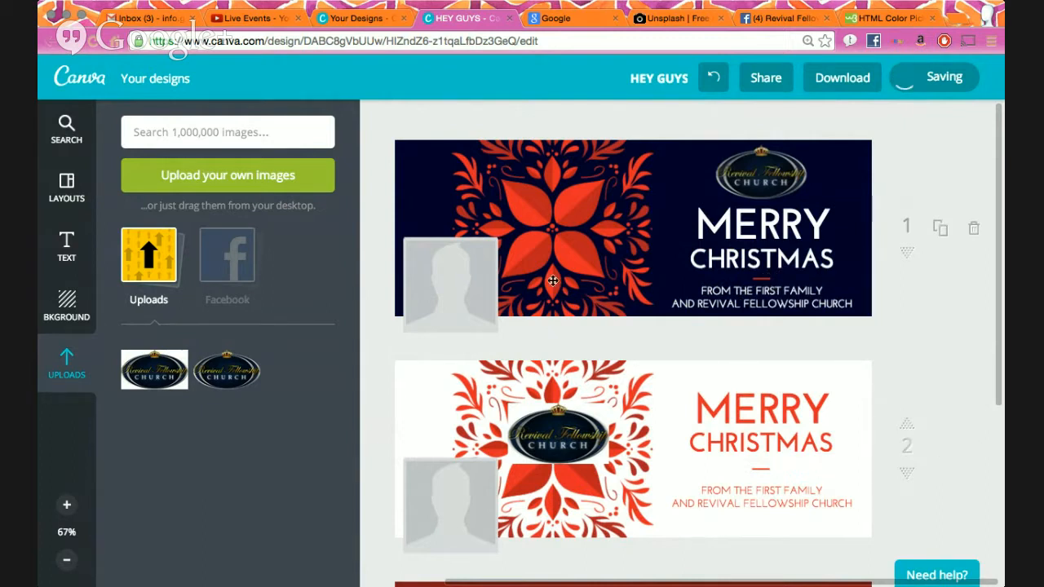
- Set the poinsettia graphic's first and third colours to white, keeping the red
left_click(563, 214)
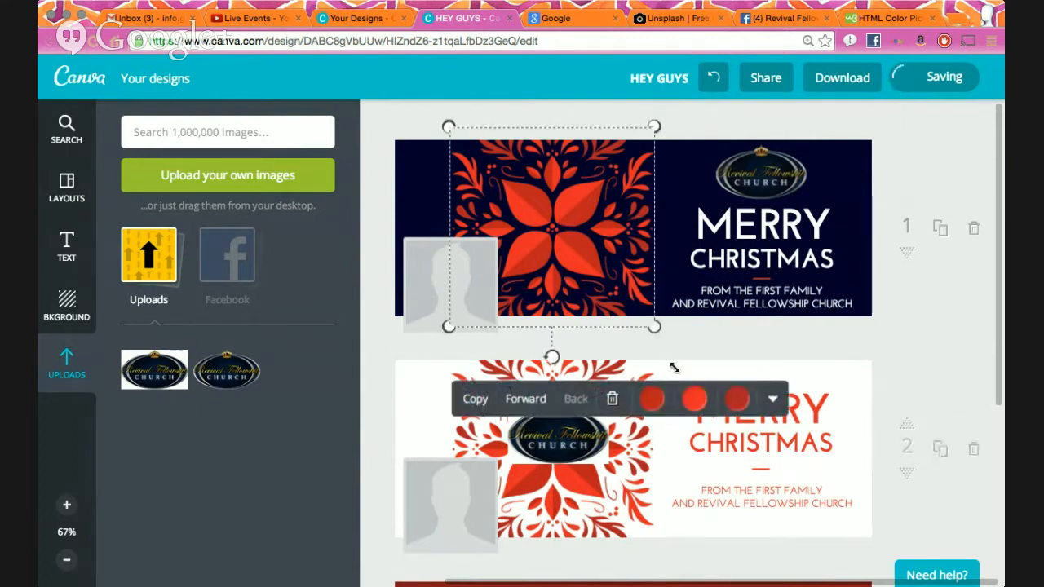
left_click(653, 399)
left_click(716, 306)
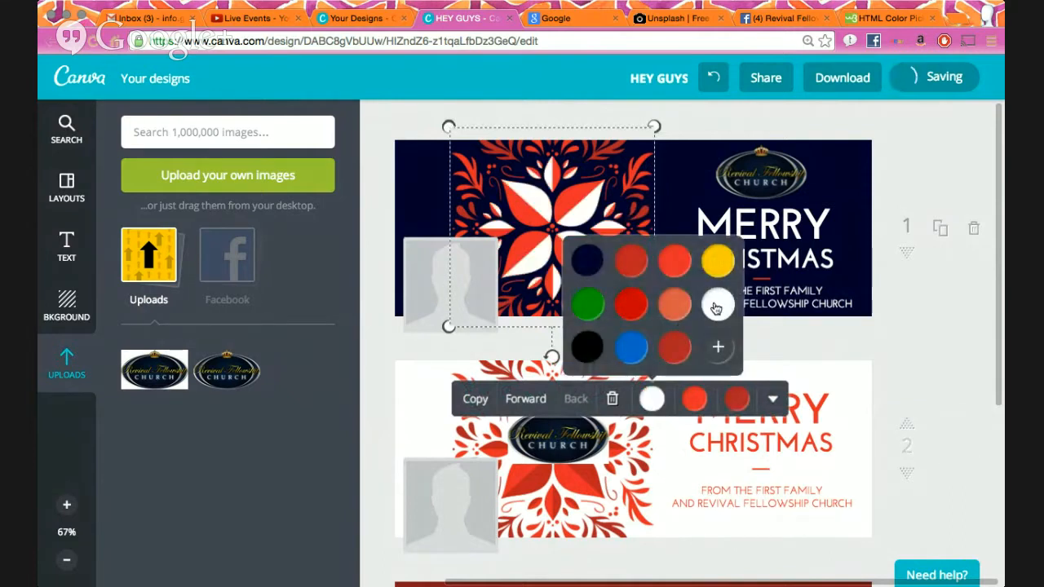
left_click(698, 399)
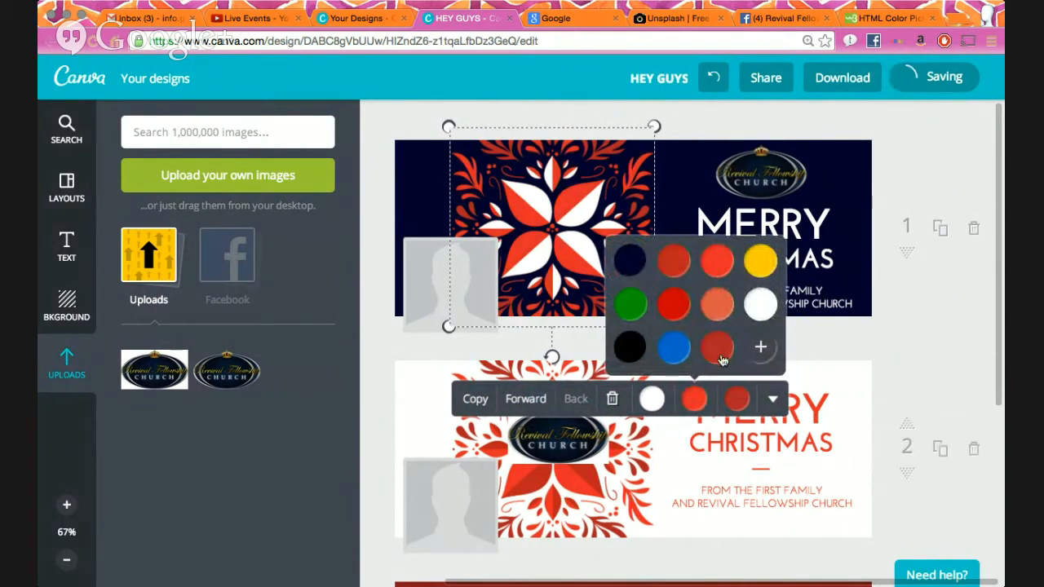
left_click(737, 399)
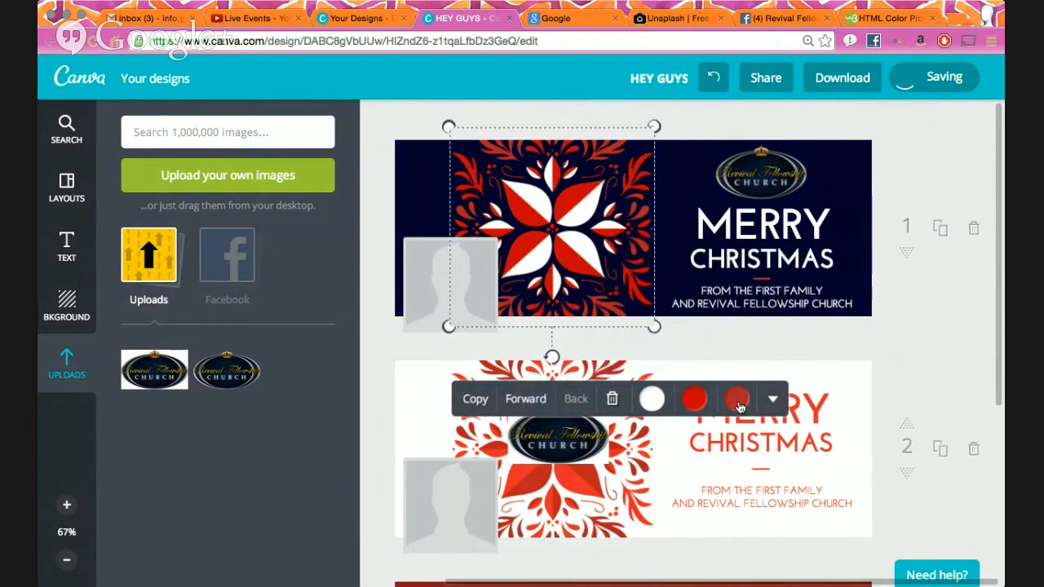
left_click(718, 305)
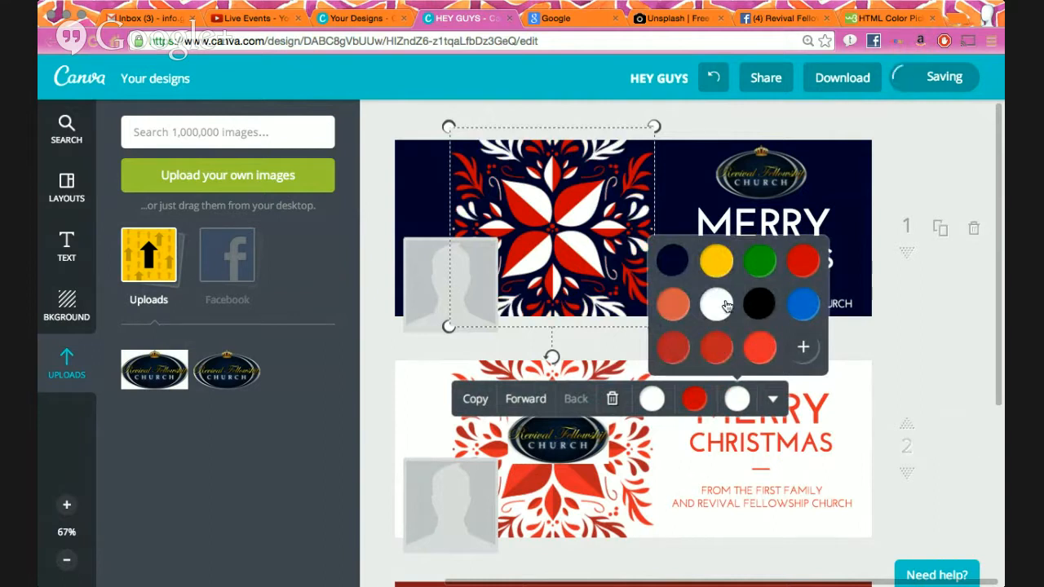
left_click(925, 393)
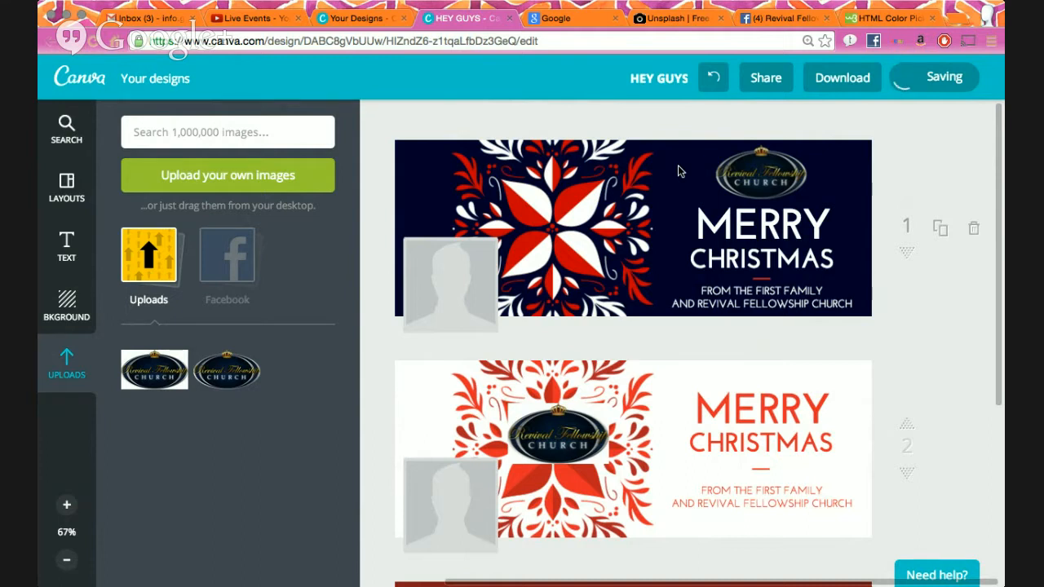
- Zoom out and delete page 3, the red church banner, and page 2, the white banner
scroll(904, 381, "down", 5)
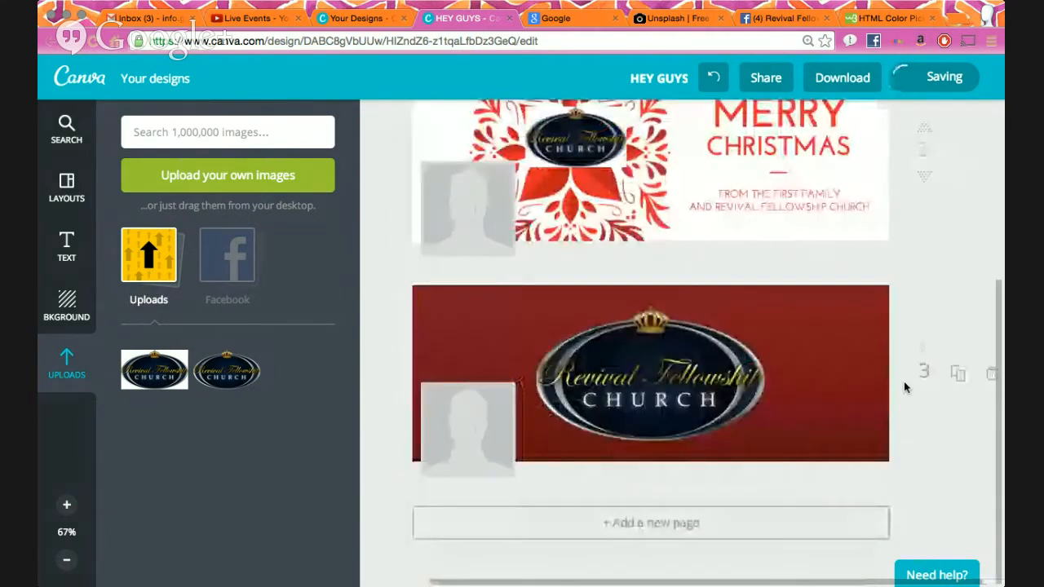
scroll(904, 381, "up", 5)
scroll(824, 341, "down", 5)
scroll(824, 341, "left", 1)
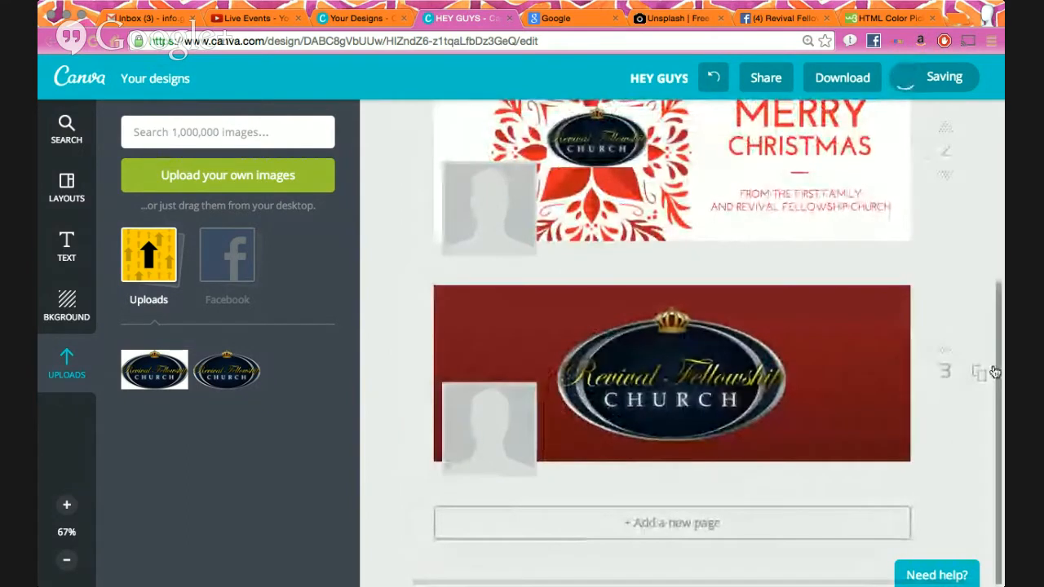
scroll(909, 375, "right", 2)
scroll(908, 376, "up", 1)
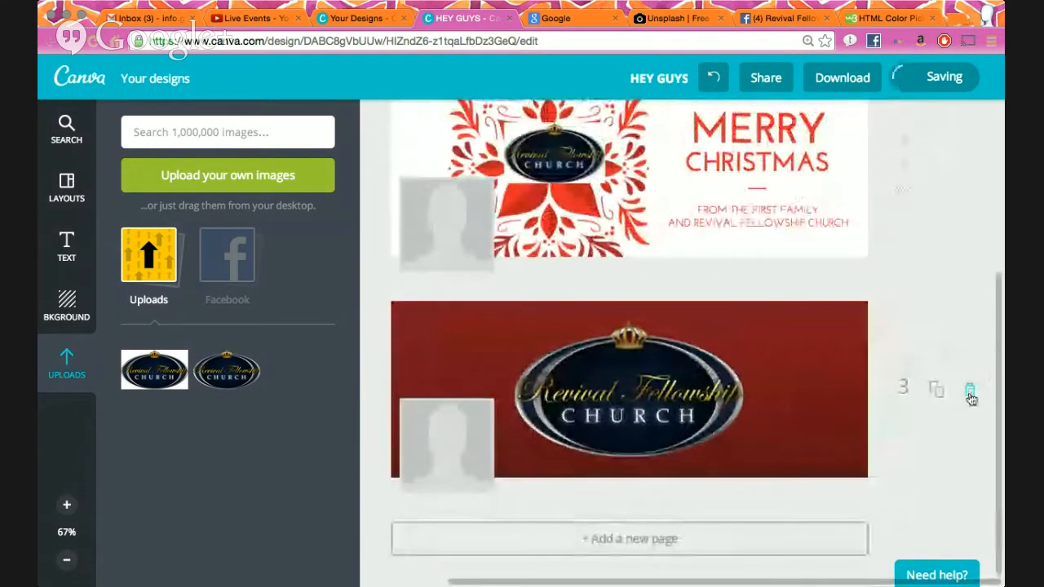
left_click(67, 560)
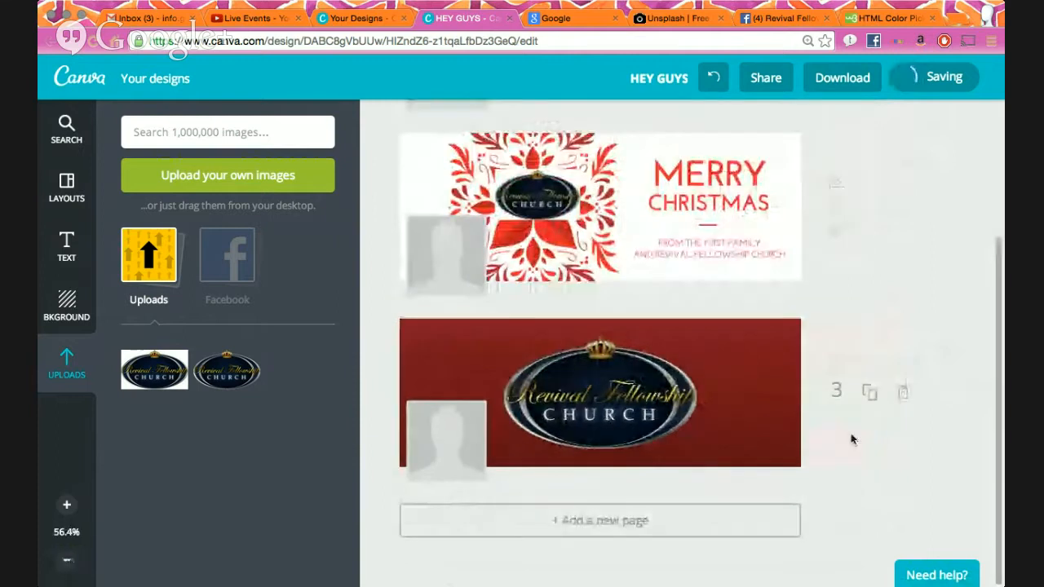
left_click(904, 393)
left_click(903, 418)
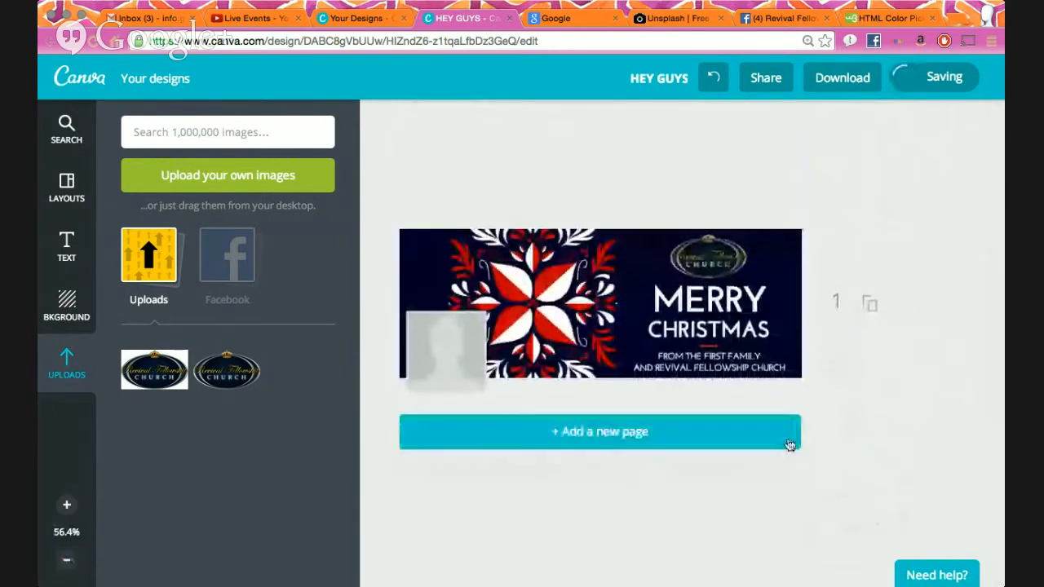
- Add and remove a blank page, then duplicate page 1 as the second page
left_click(633, 437)
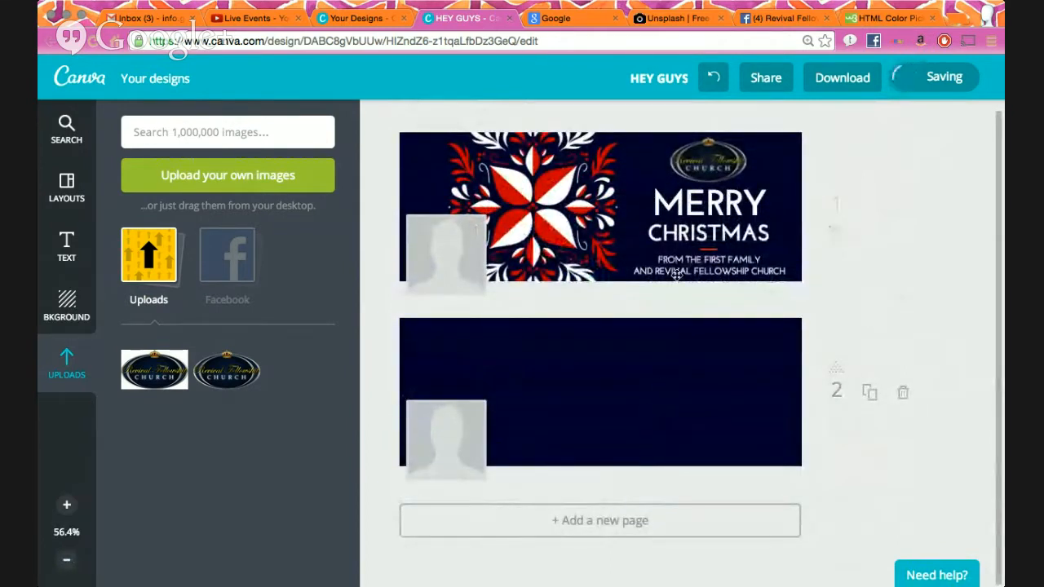
left_click(903, 398)
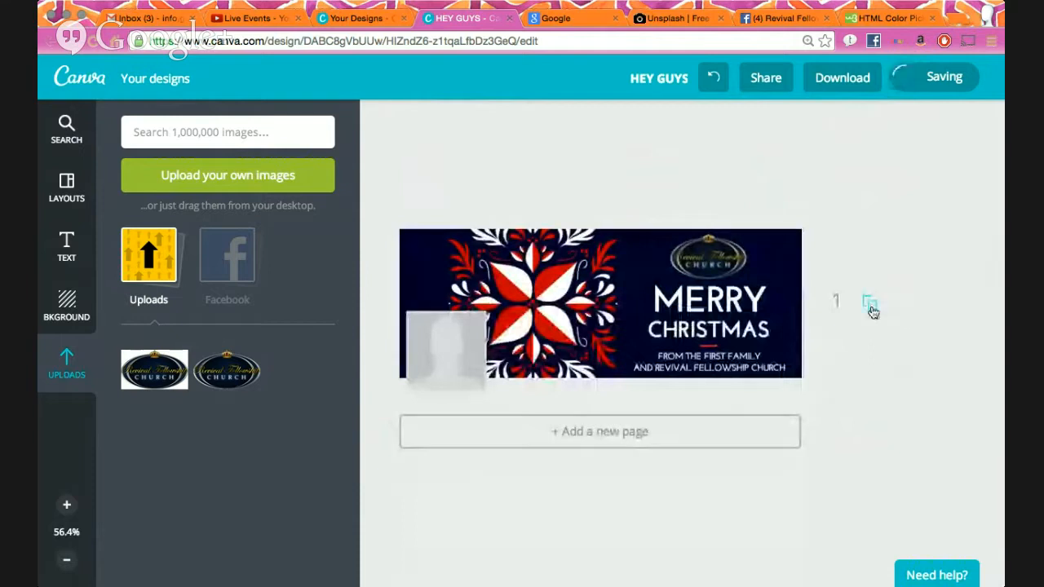
left_click(868, 306)
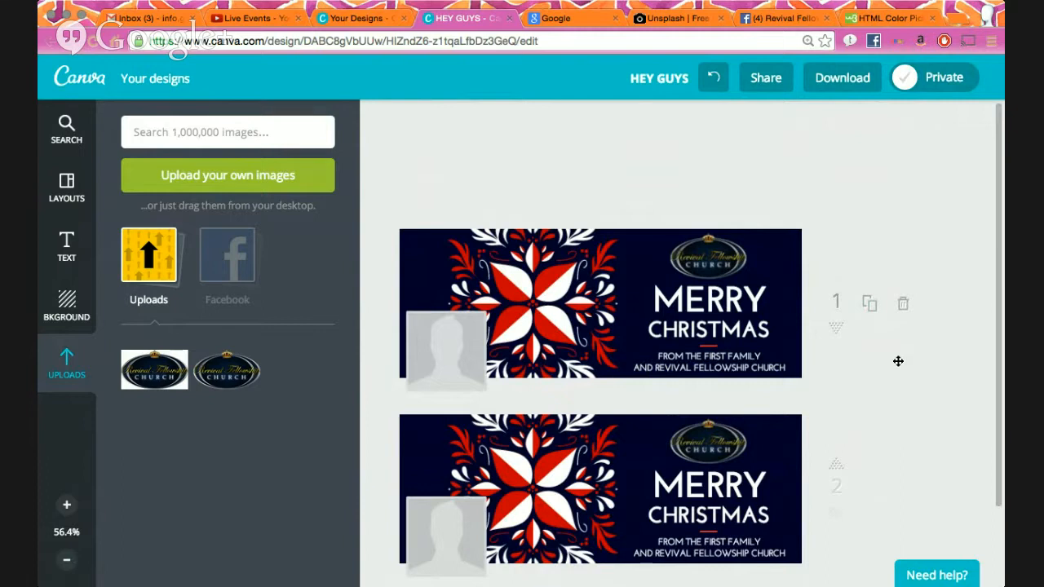
- Close and reopen the Unsplash tab, return to Canva, and open the image search panel
scroll(897, 361, "down", 2)
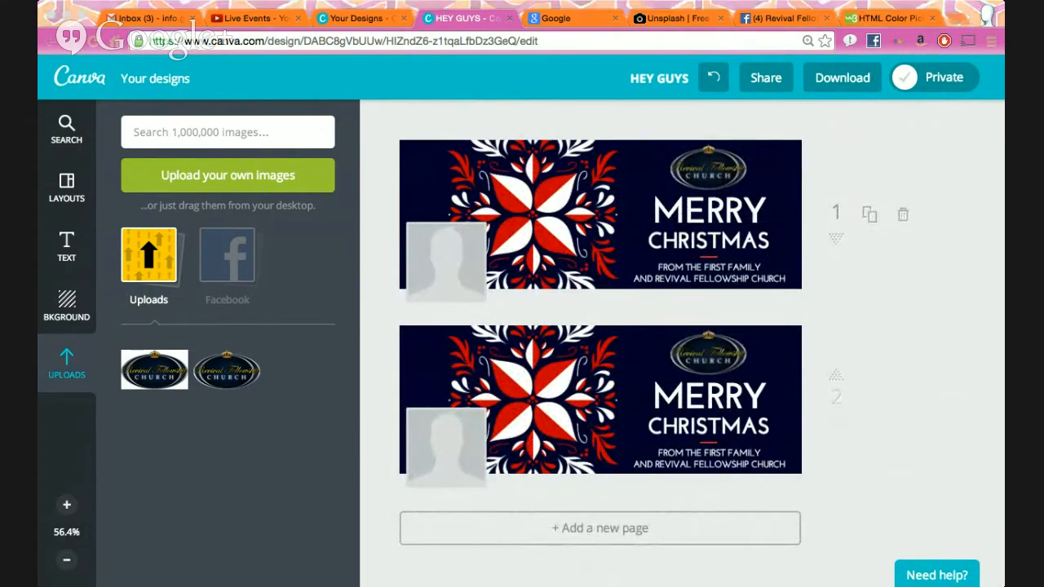
middle_click(651, 14)
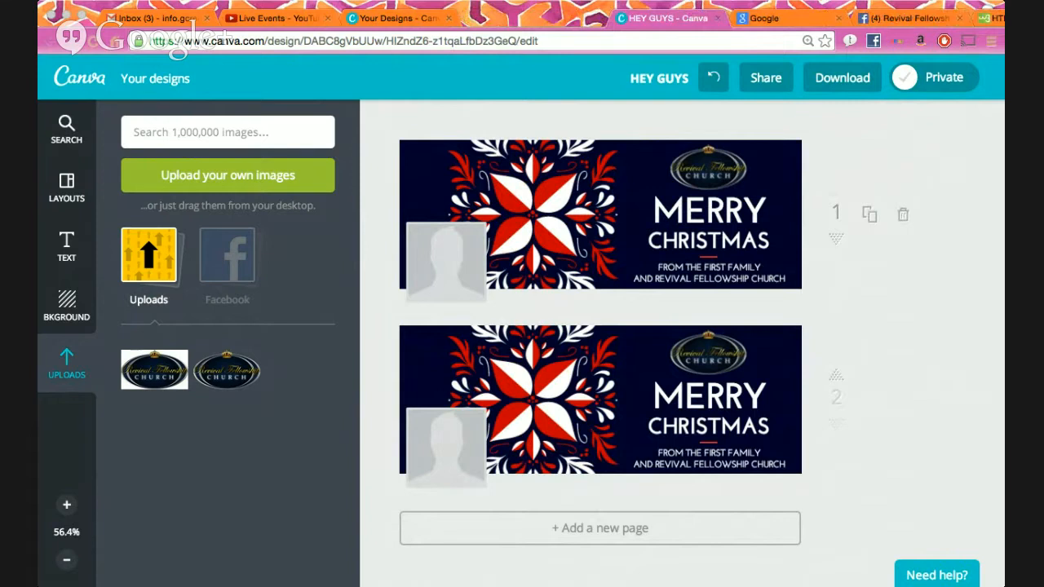
key("super+shift+t")
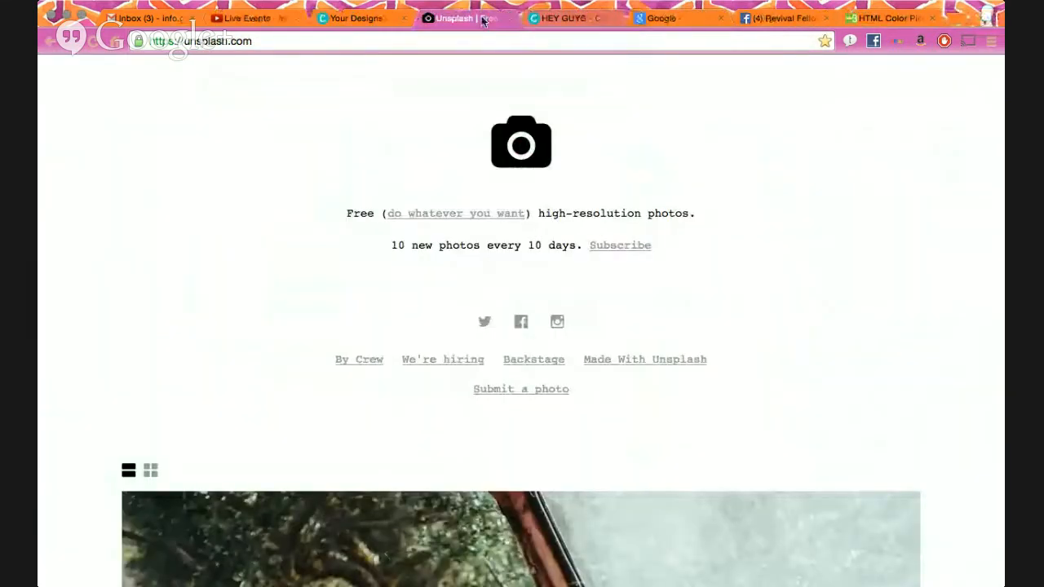
key("ctrl+Tab")
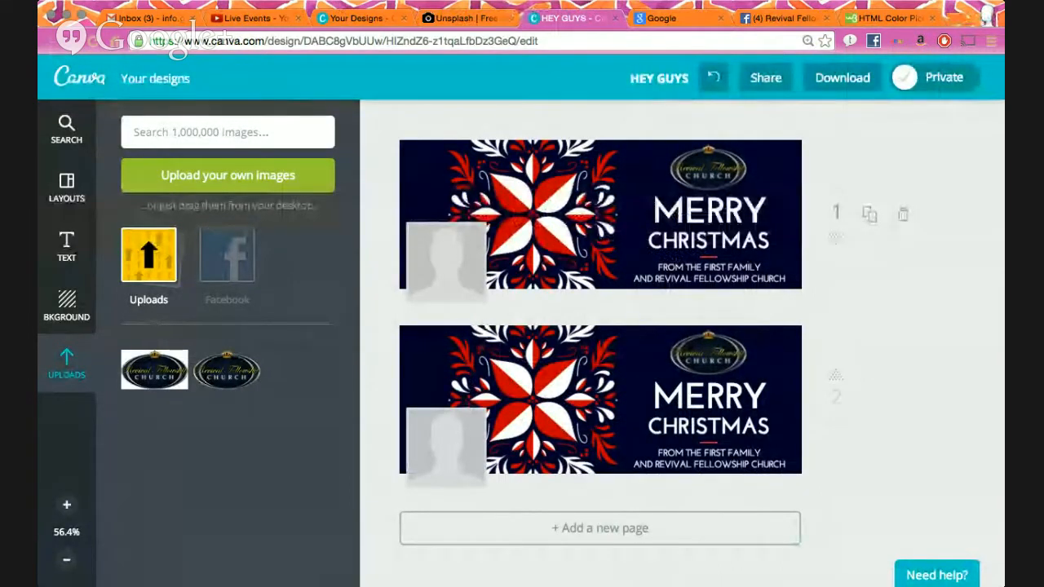
left_click(60, 128)
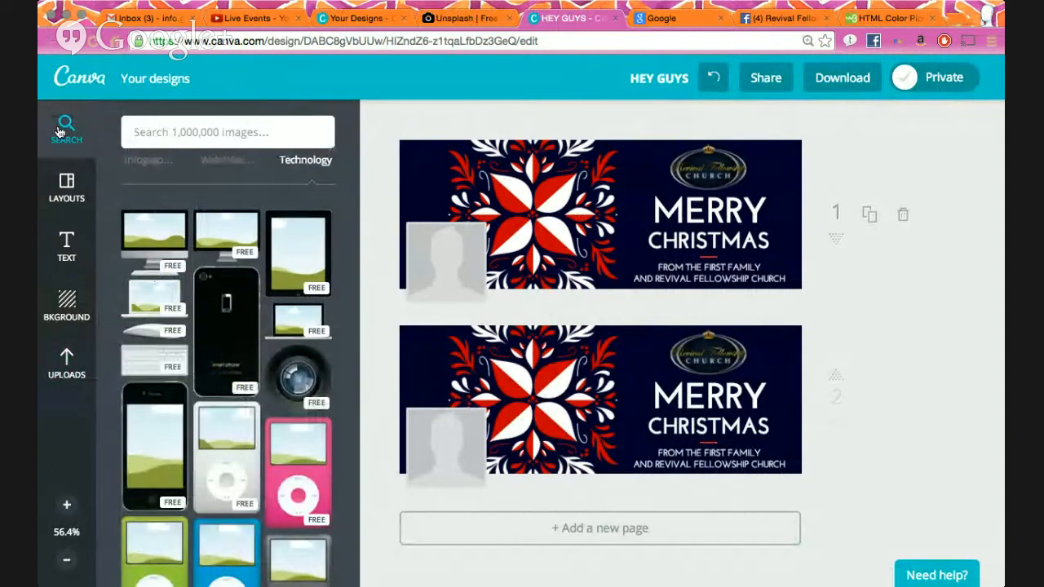
- Browse the Christmas graphics results, including free trees, stars, candles and a snowman
scroll(177, 329, "up", 3)
scroll(318, 272, "up", 5)
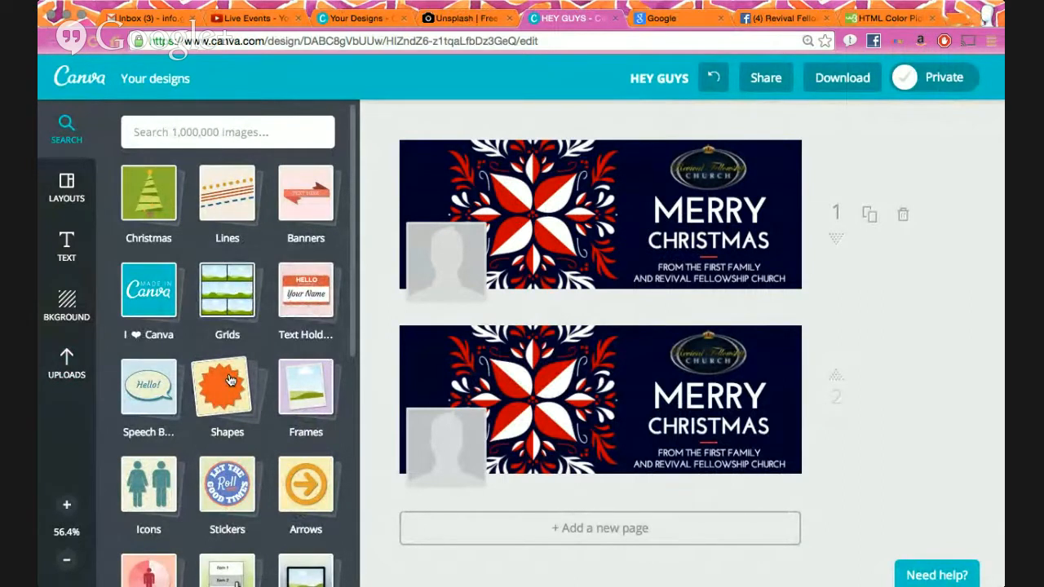
scroll(231, 380, "down", 5)
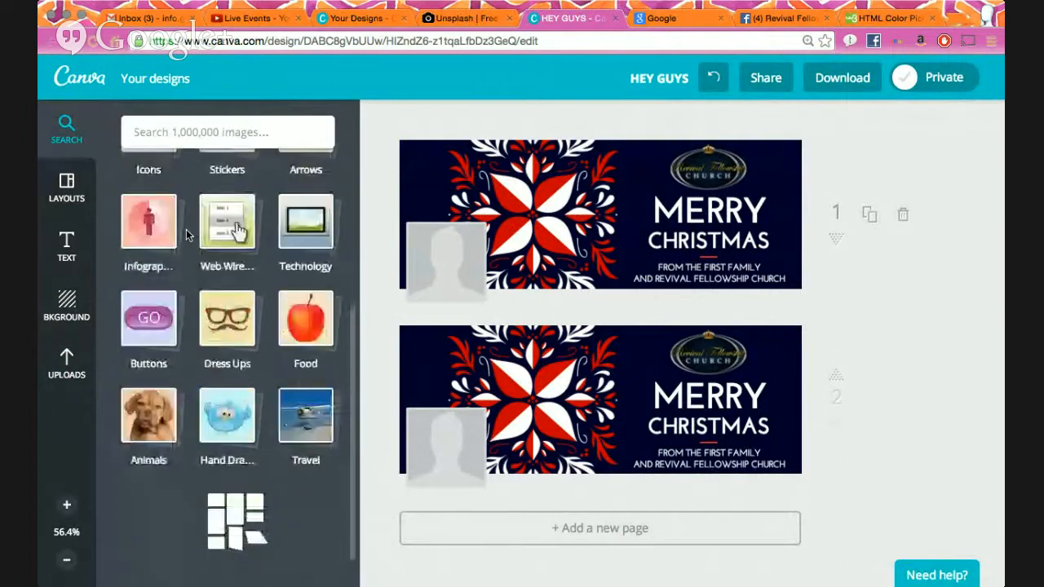
scroll(186, 232, "up", 5)
left_click(148, 211)
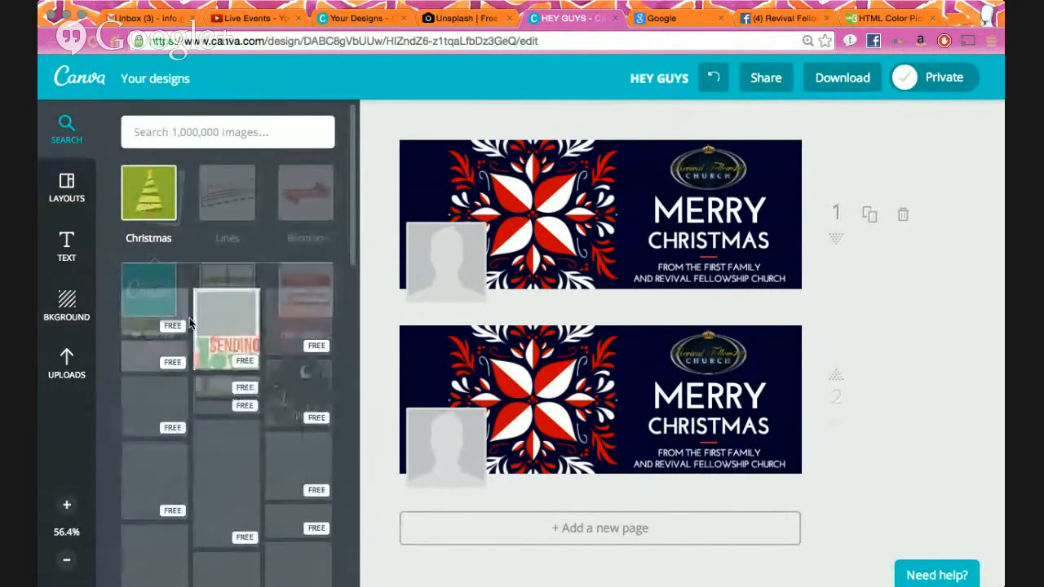
scroll(187, 332, "down", 3)
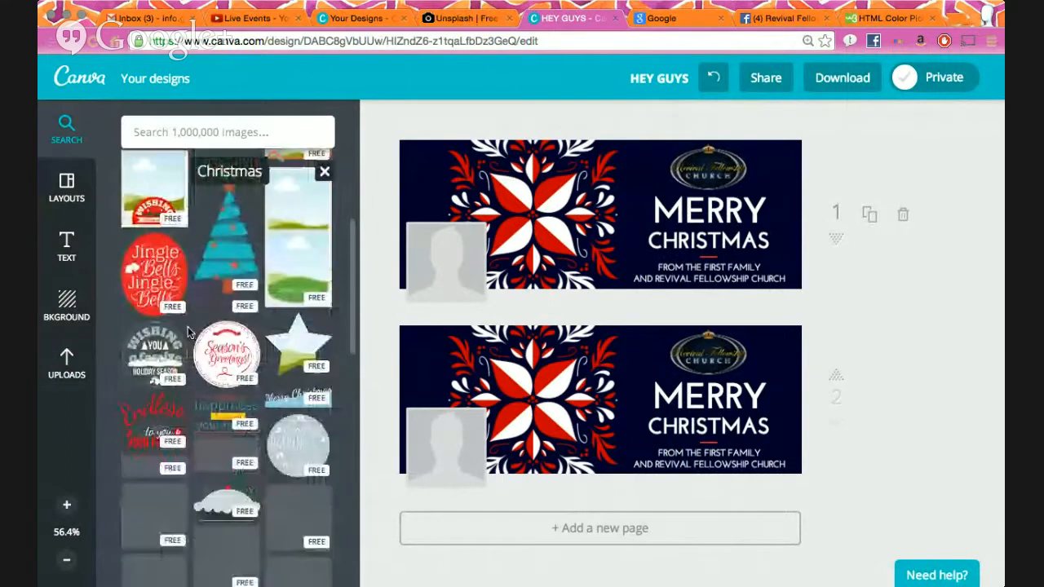
scroll(208, 343, "down", 2)
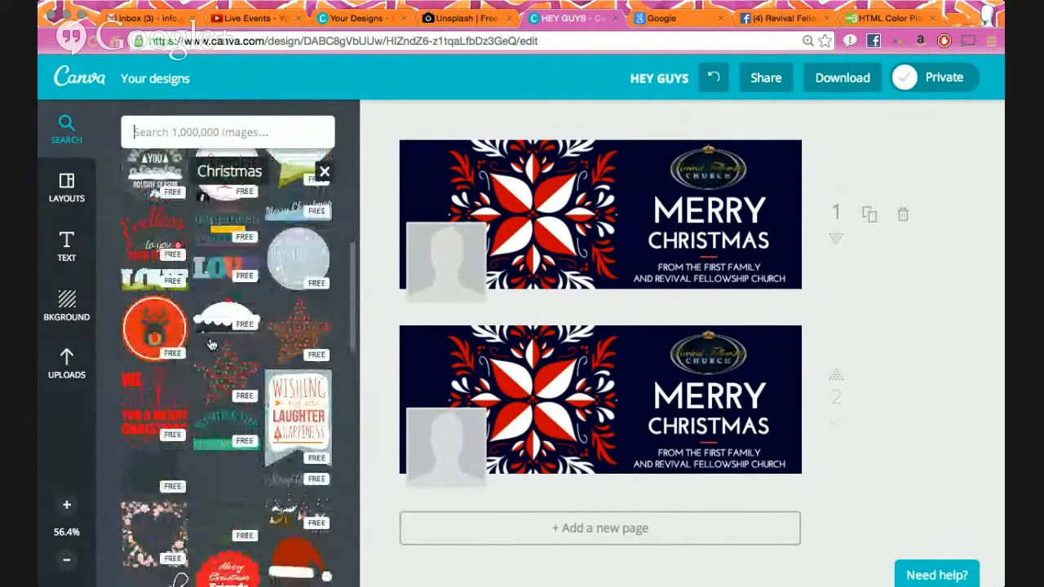
scroll(211, 344, "down", 2)
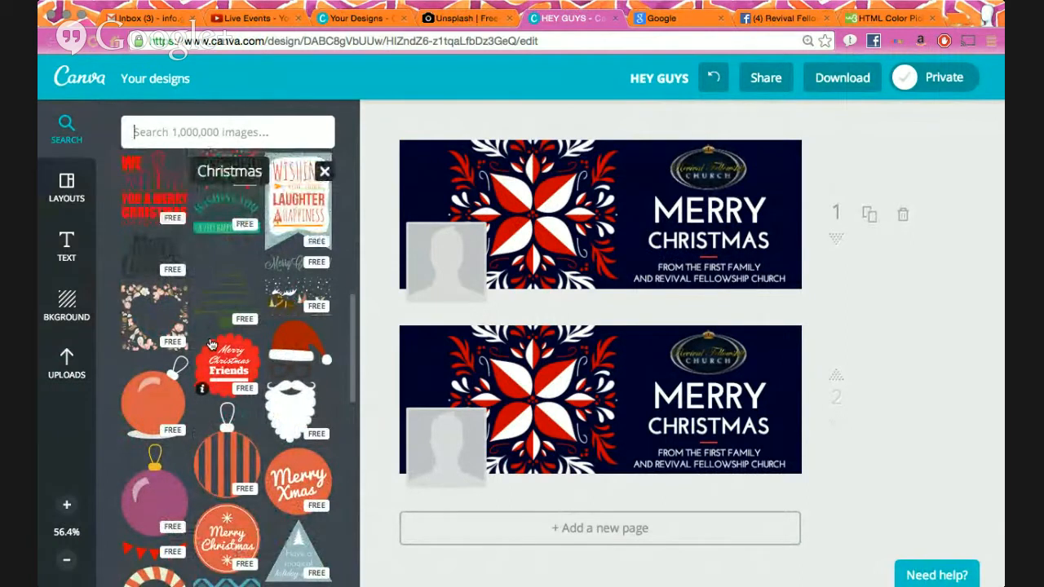
scroll(210, 344, "down", 3)
scroll(247, 421, "down", 2)
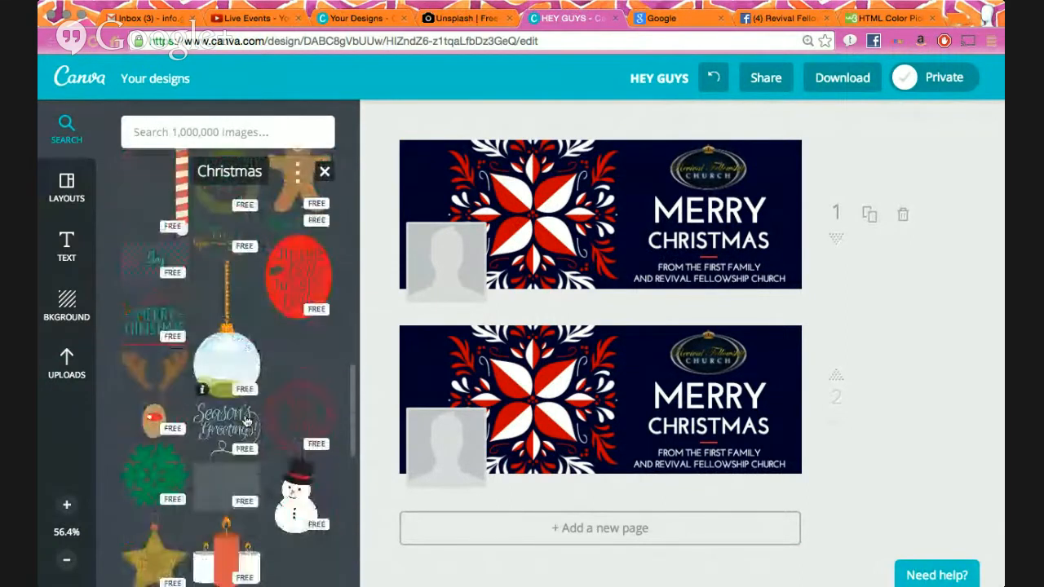
scroll(235, 380, "down", 1)
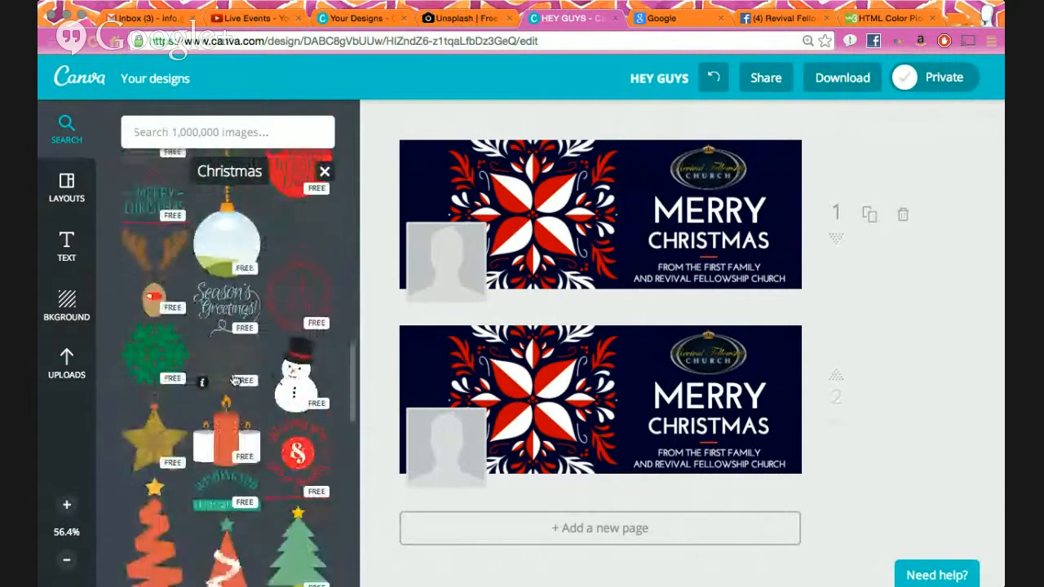
scroll(237, 375, "down", 4)
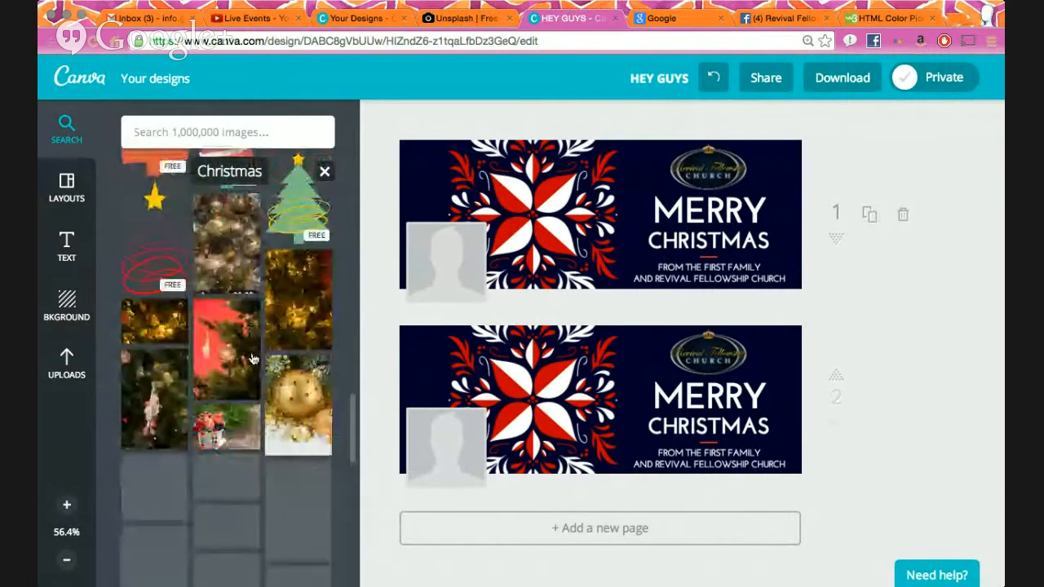
scroll(281, 279, "up", 3)
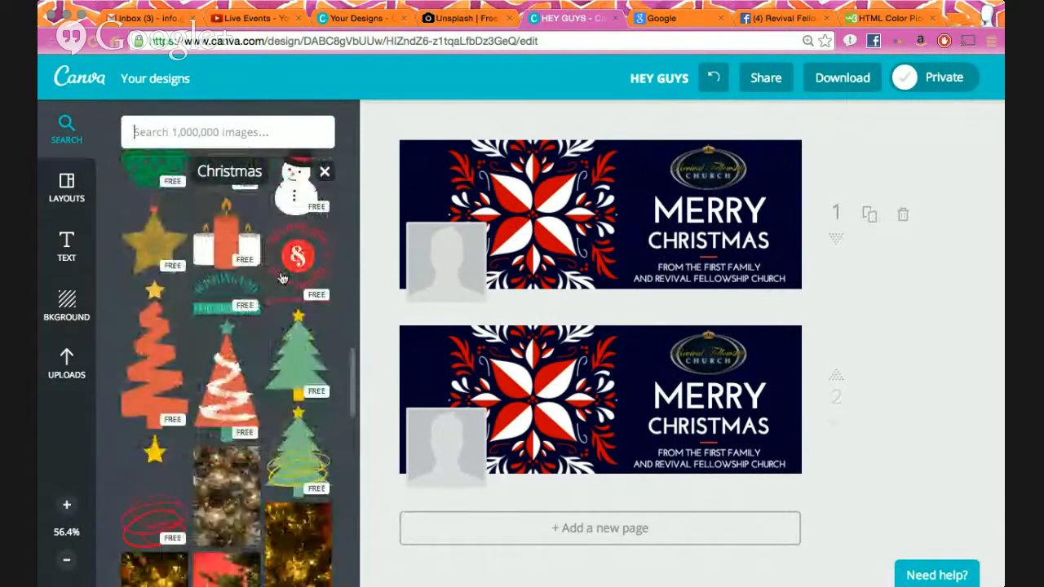
scroll(261, 318, "down", 5)
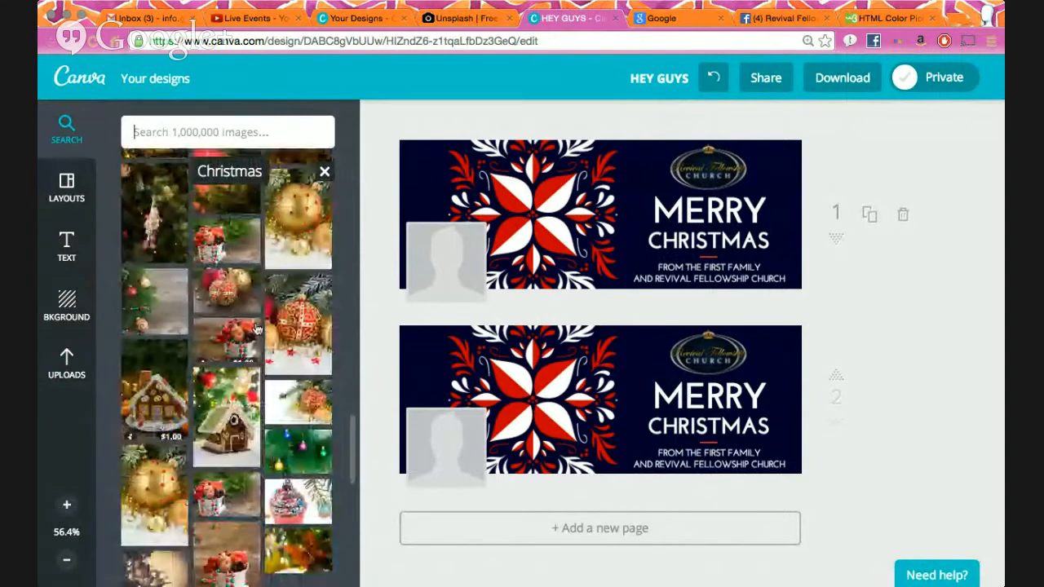
scroll(253, 359, "down", 3)
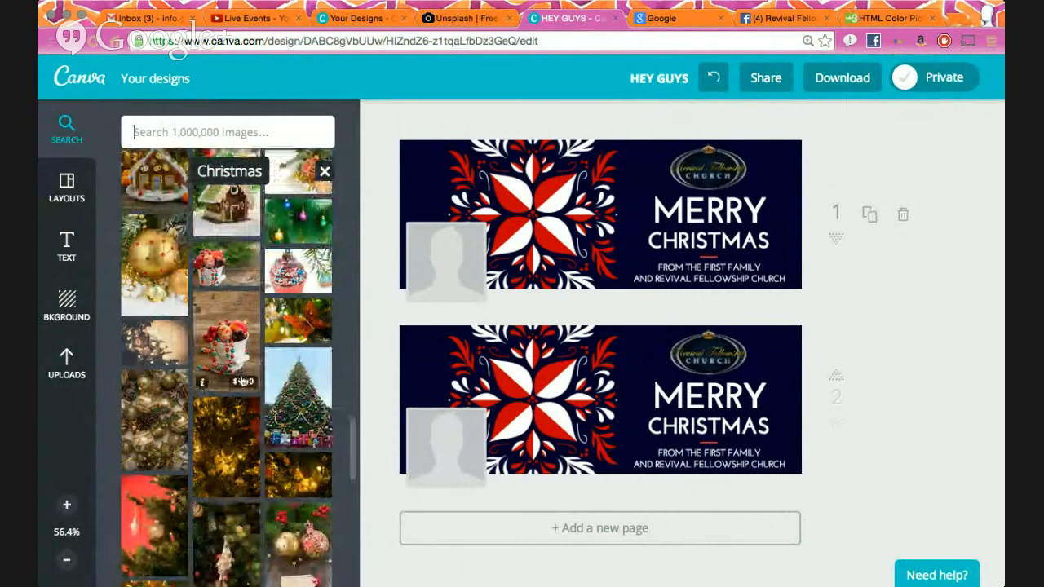
scroll(243, 381, "up", 5)
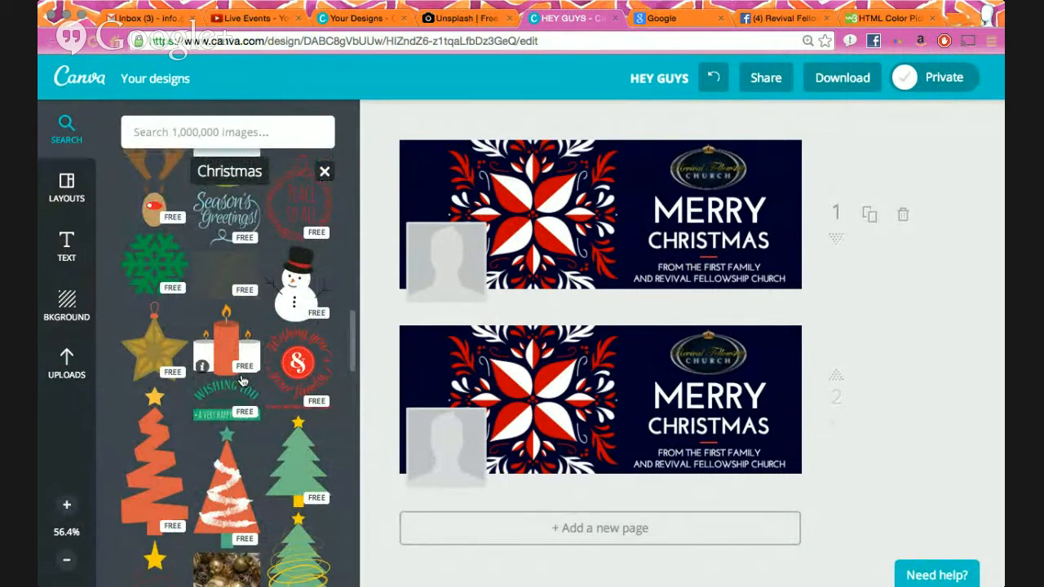
- Open Layouts, try the yellow SO THIS IS CHRISTMAS layout on page 1, and undo it
left_click(67, 188)
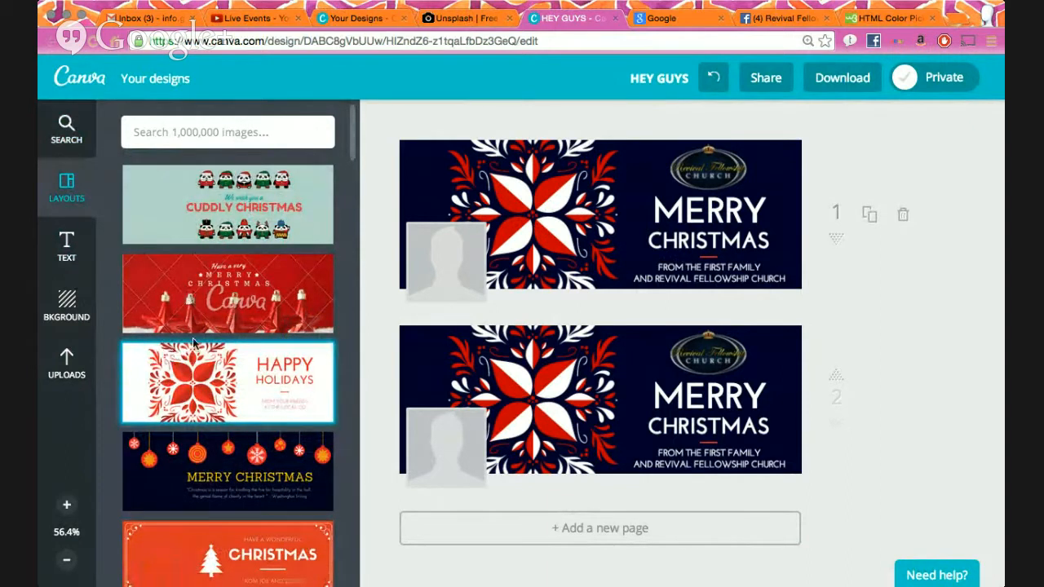
scroll(194, 343, "down", 5)
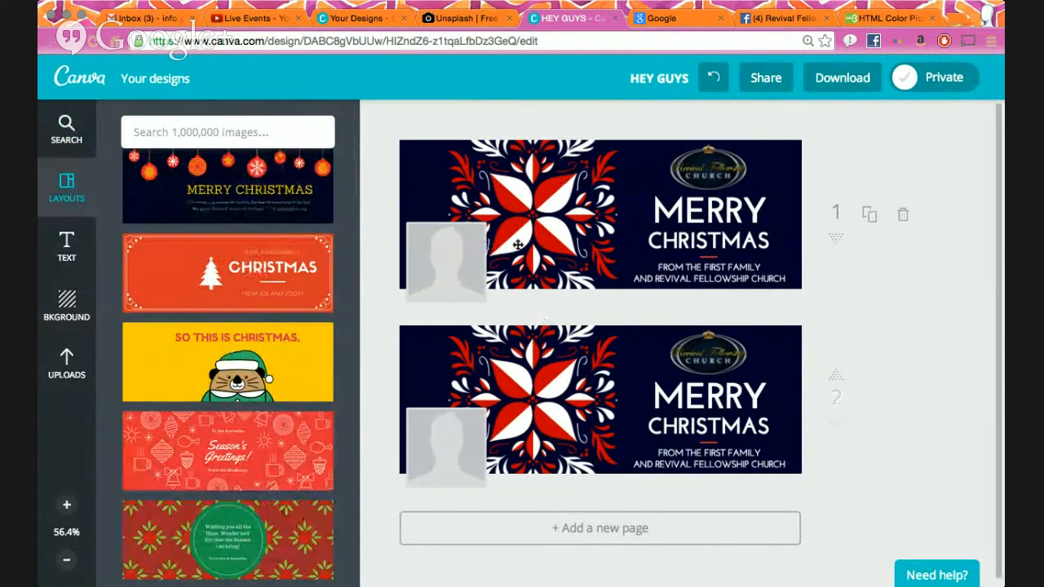
left_click(231, 360)
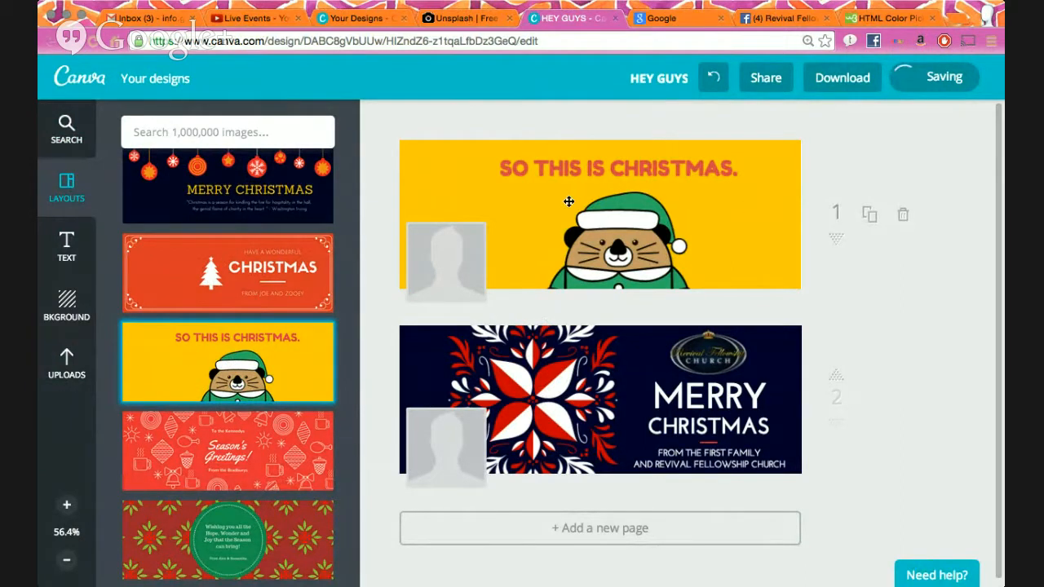
left_click(715, 79)
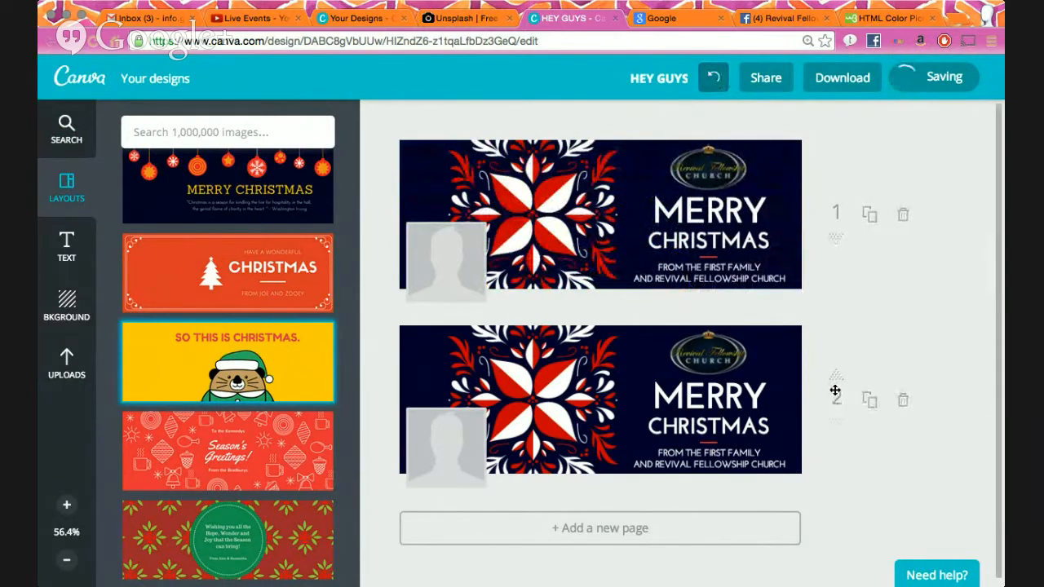
- Try the yellow layout on page 2 and again on page 1, undoing both
left_click_drag(836, 391, 834, 368)
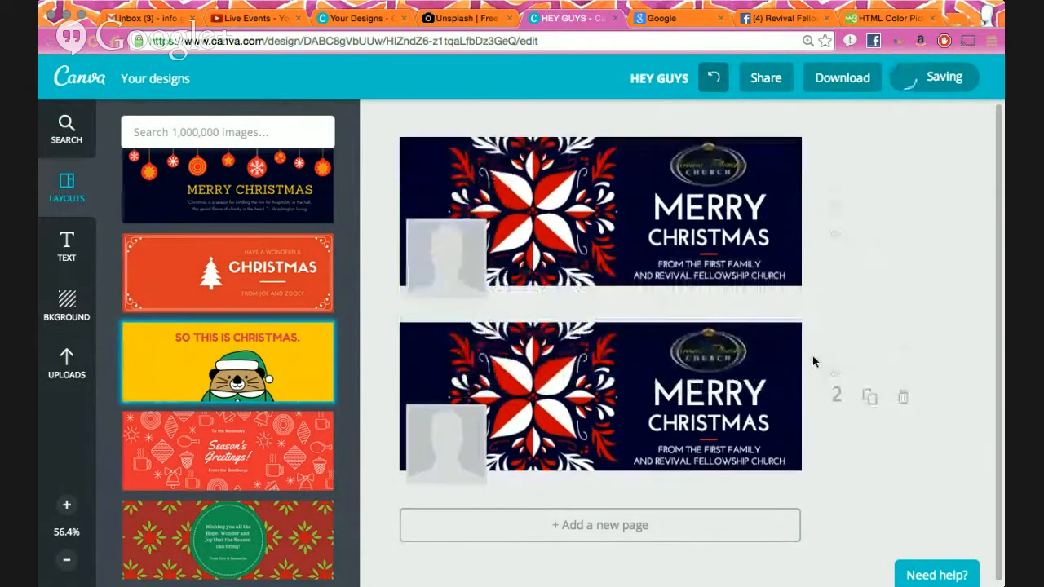
left_click(249, 346)
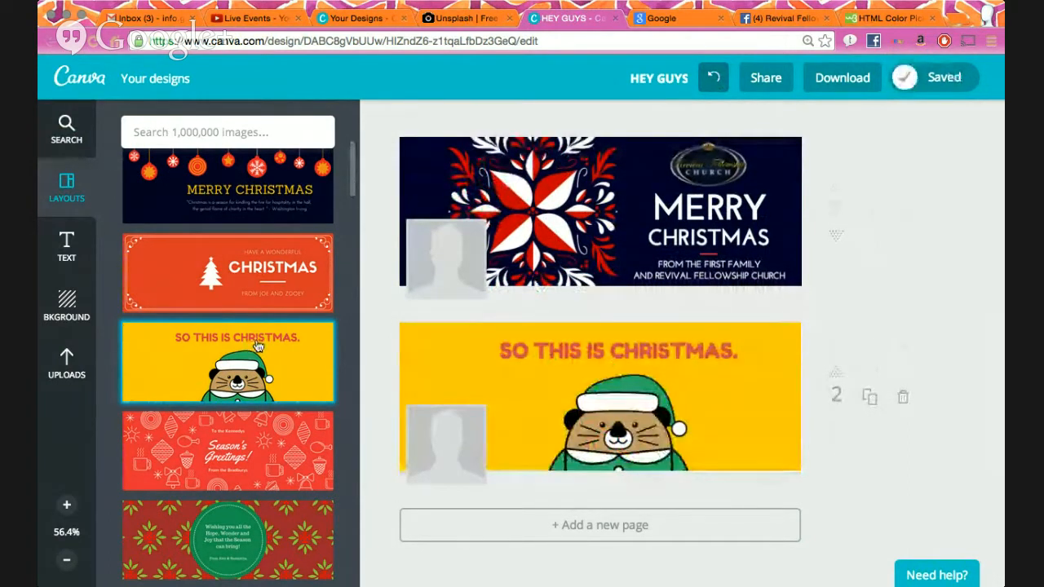
left_click(459, 347)
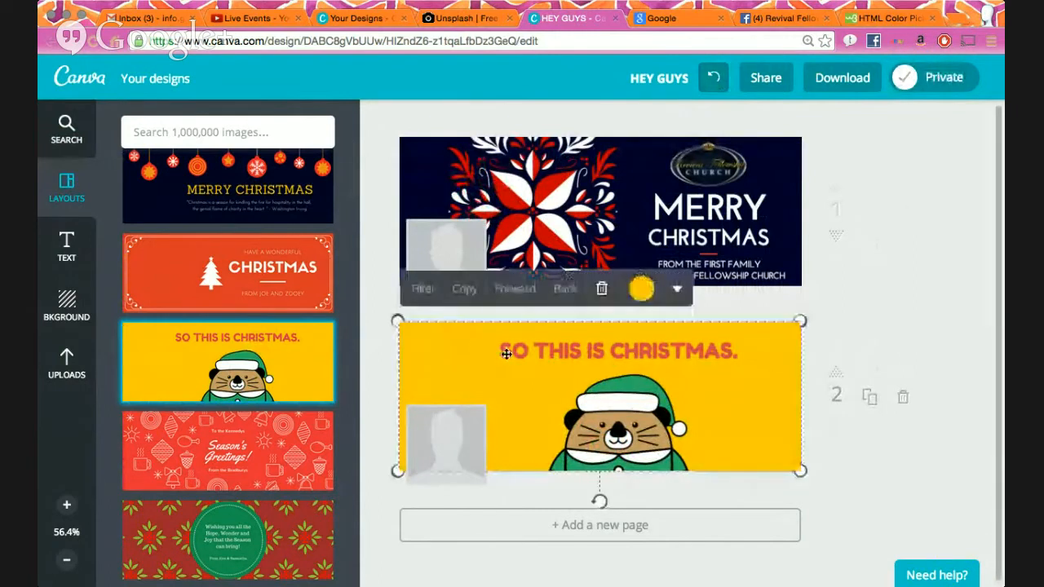
left_click(713, 77)
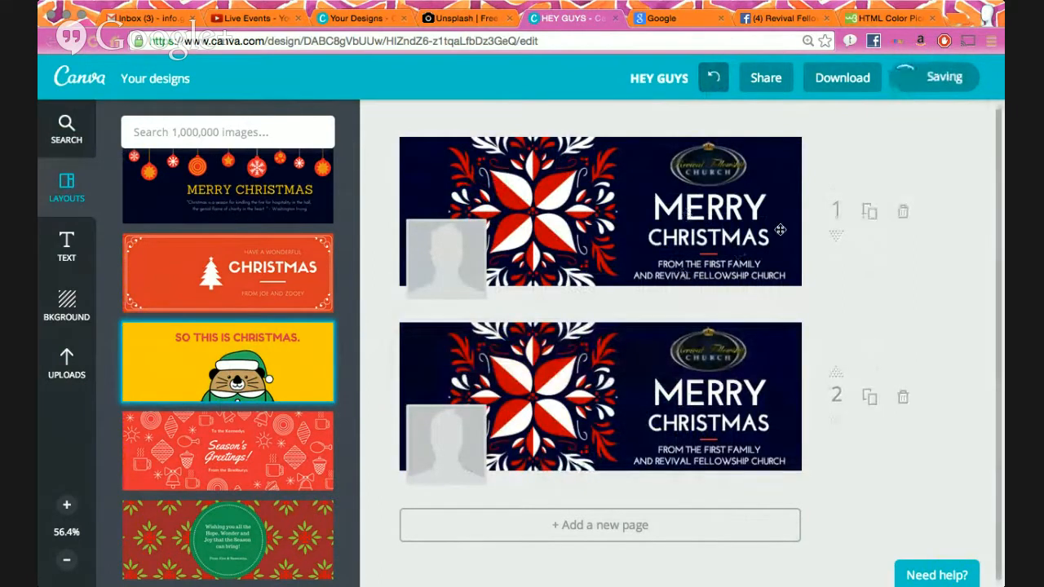
left_click(788, 215)
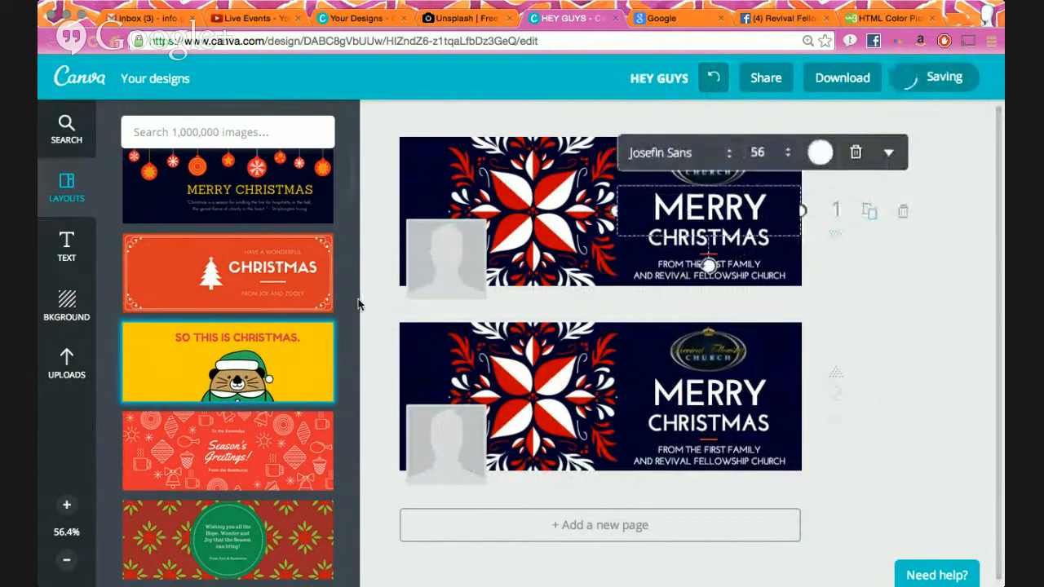
left_click(303, 337)
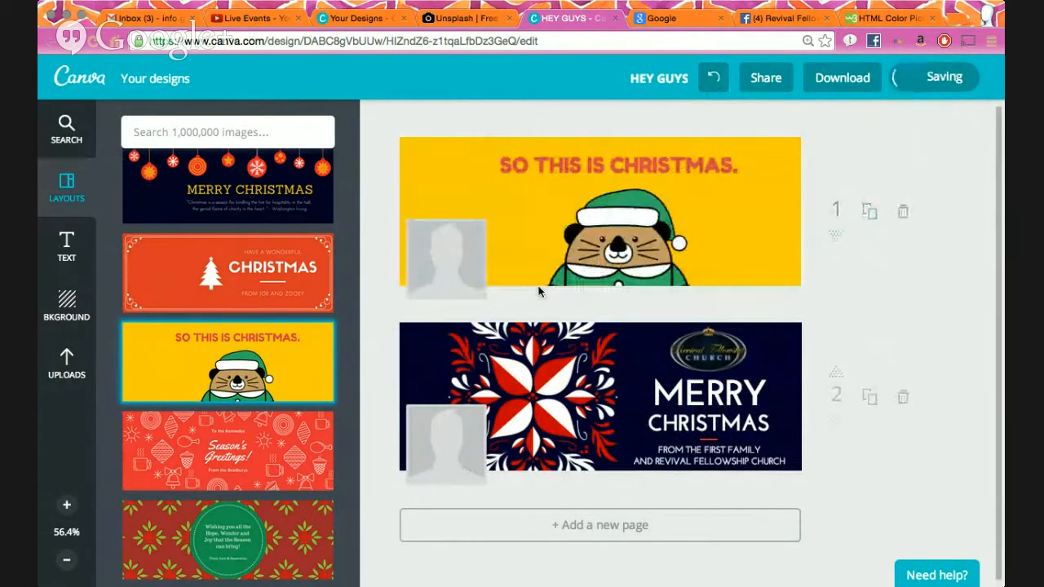
key("super+z")
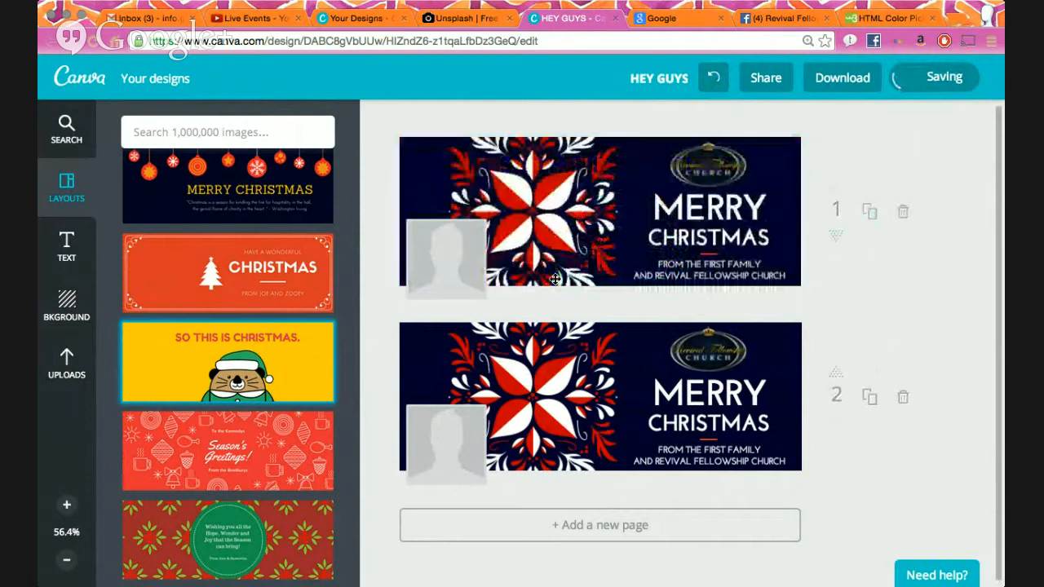
- Inspect page 2's elements, then try the orange HAVE A WONDERFUL CHRISTMAS layout on page 1 and undo
left_click(584, 398)
left_click(724, 363)
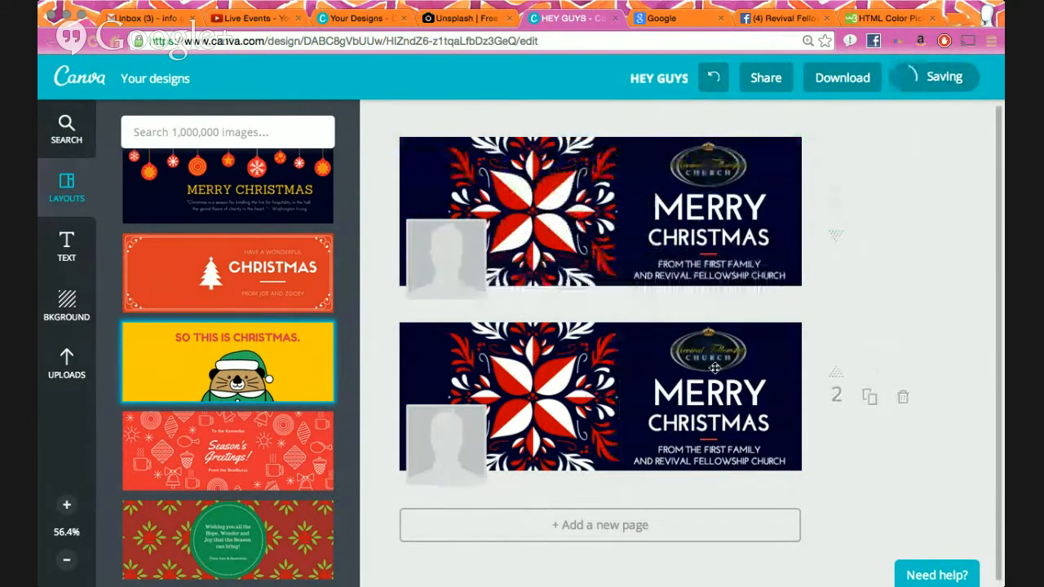
left_click(771, 417)
left_click(820, 376)
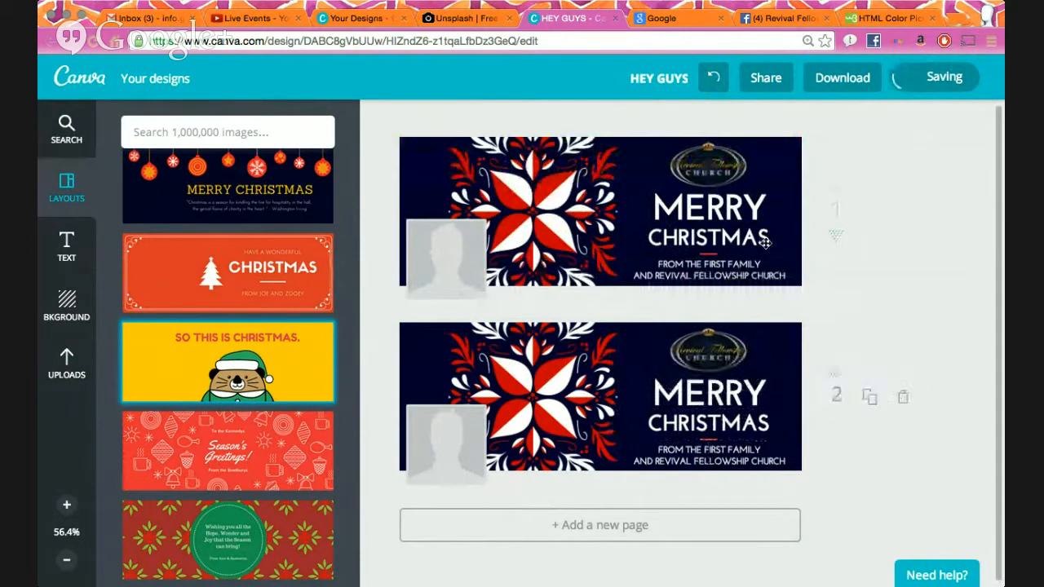
left_click(726, 210)
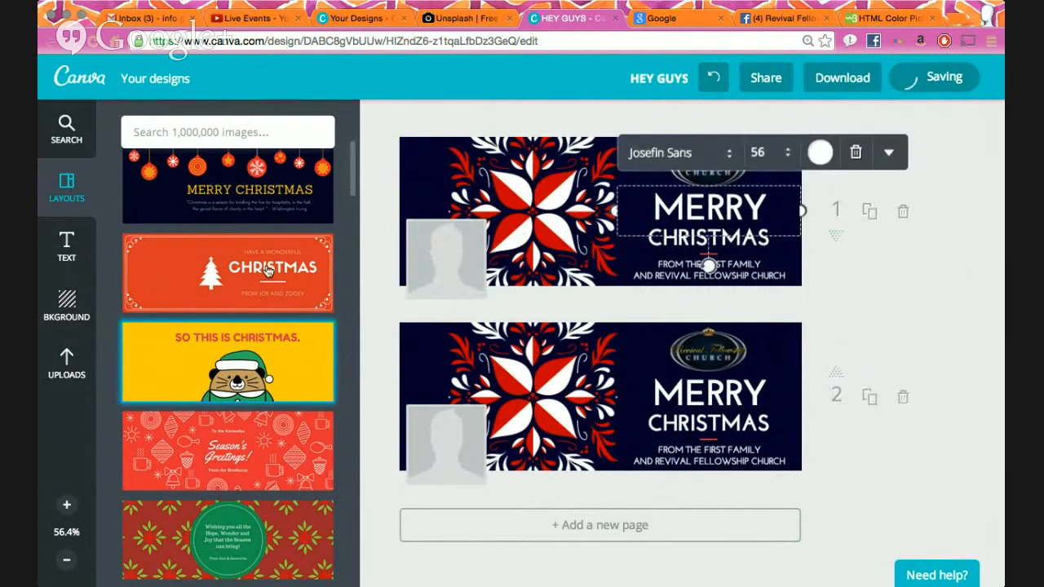
left_click(268, 271)
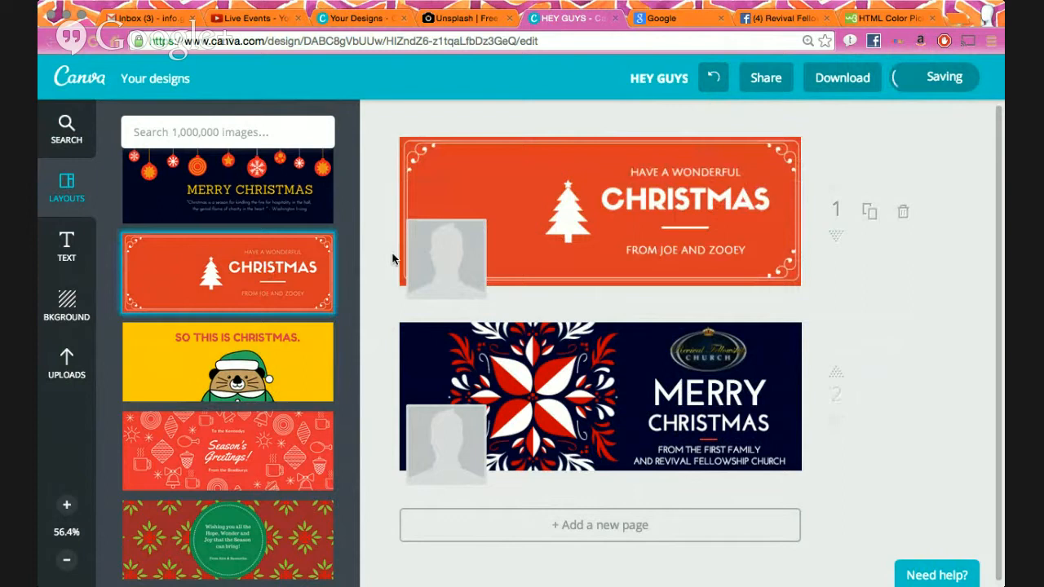
key("super+z")
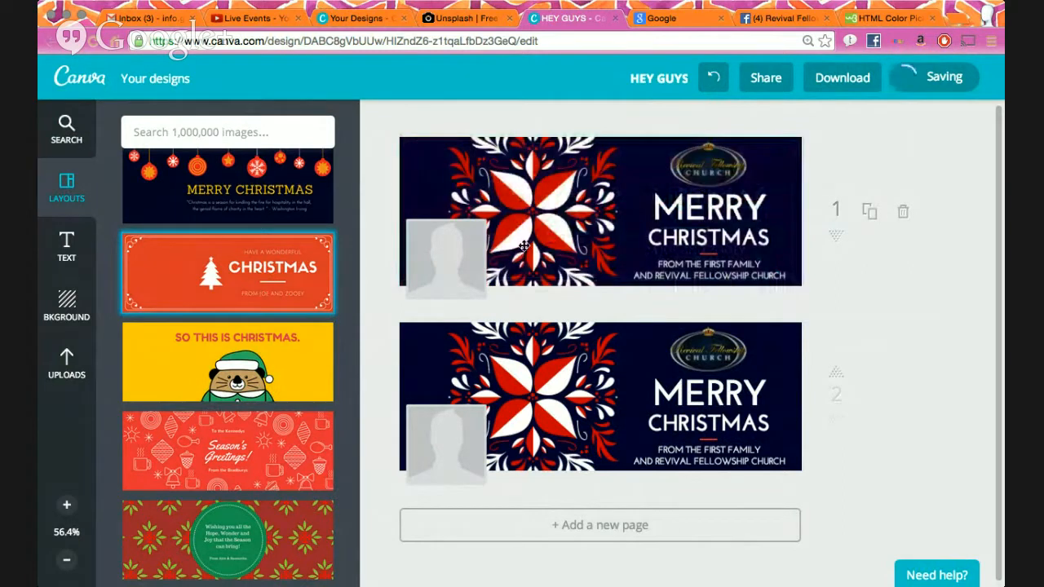
- Try the navy ornament and orange layouts on page 2, undoing each to keep the navy design
left_click(707, 400)
left_click(294, 212)
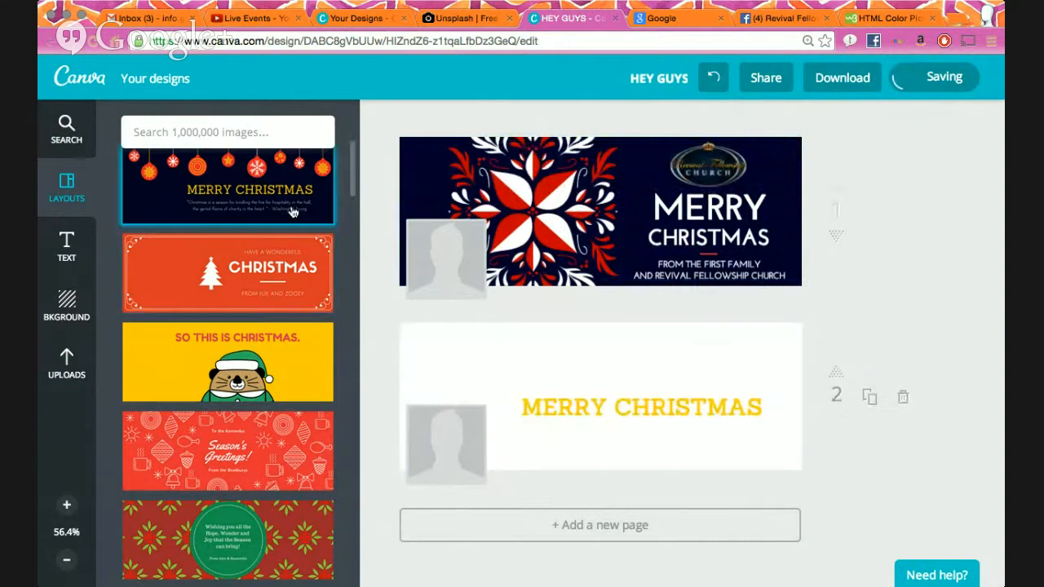
left_click(716, 79)
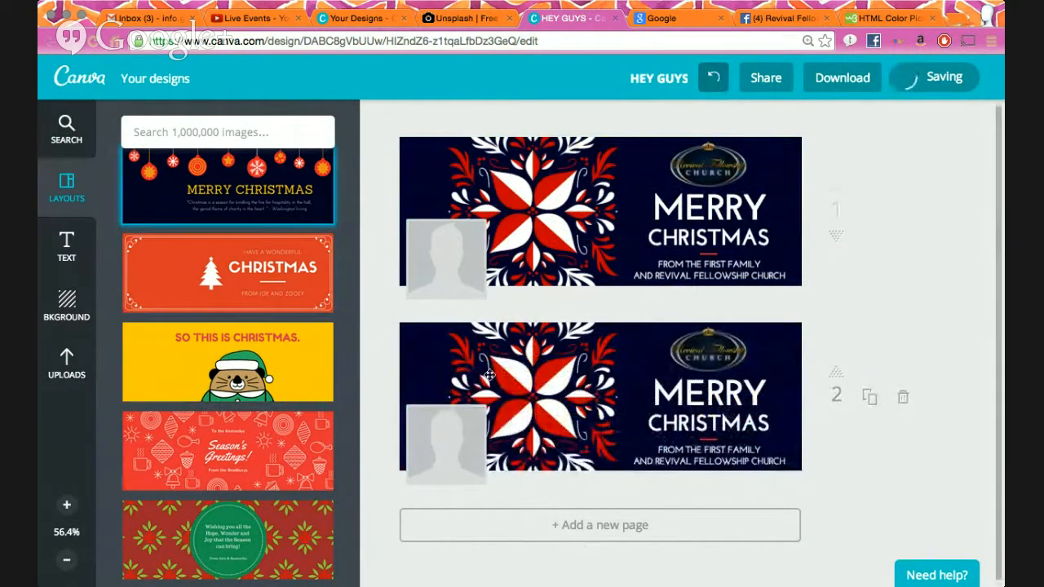
left_click(318, 296)
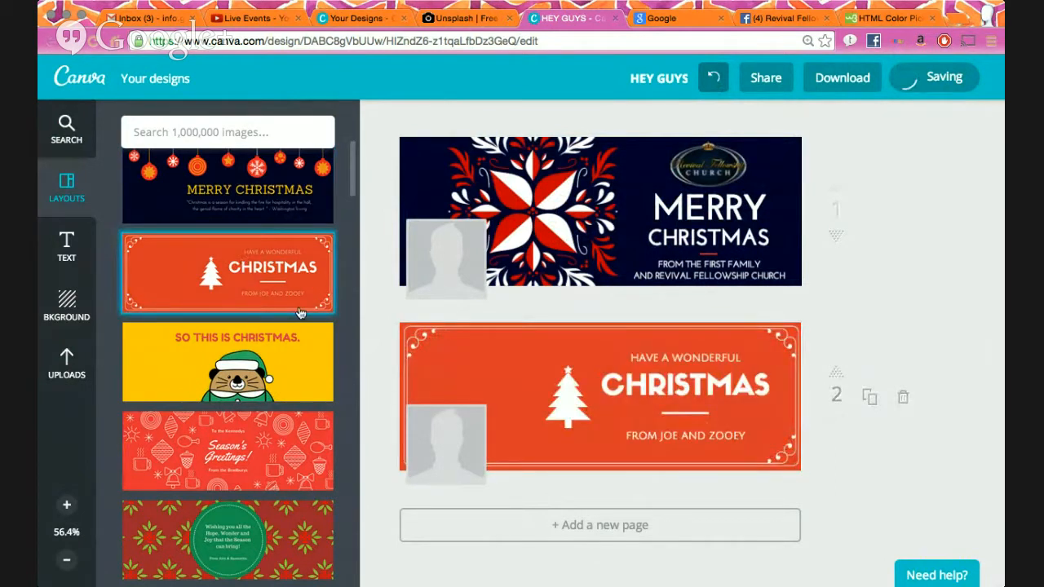
left_click(714, 78)
- Check page 2's MERRY, CHRISTMAS and FROM THE FIRST FAMILY text, then clear the selection
left_click(710, 398)
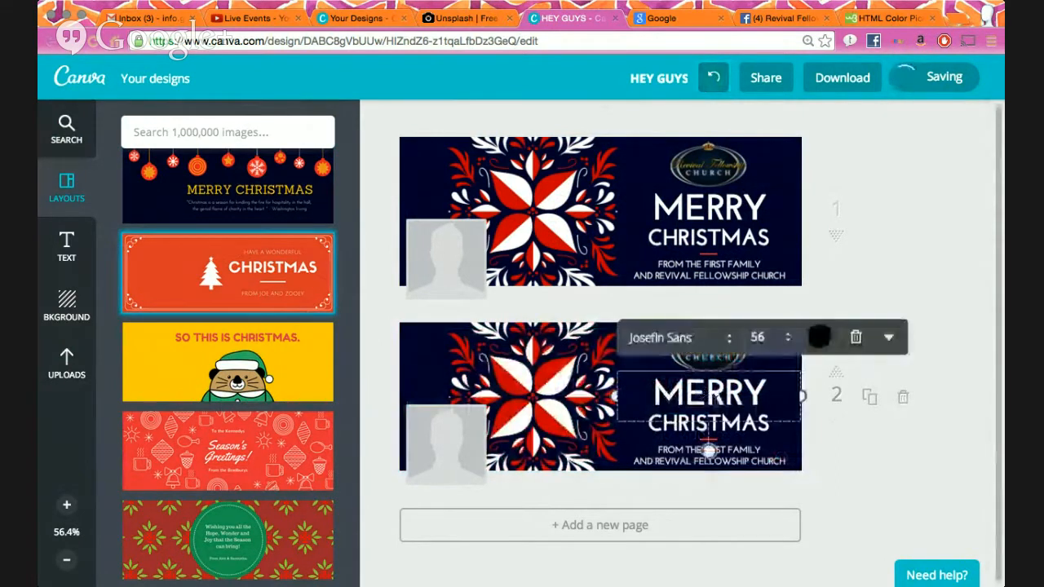
left_click(862, 467)
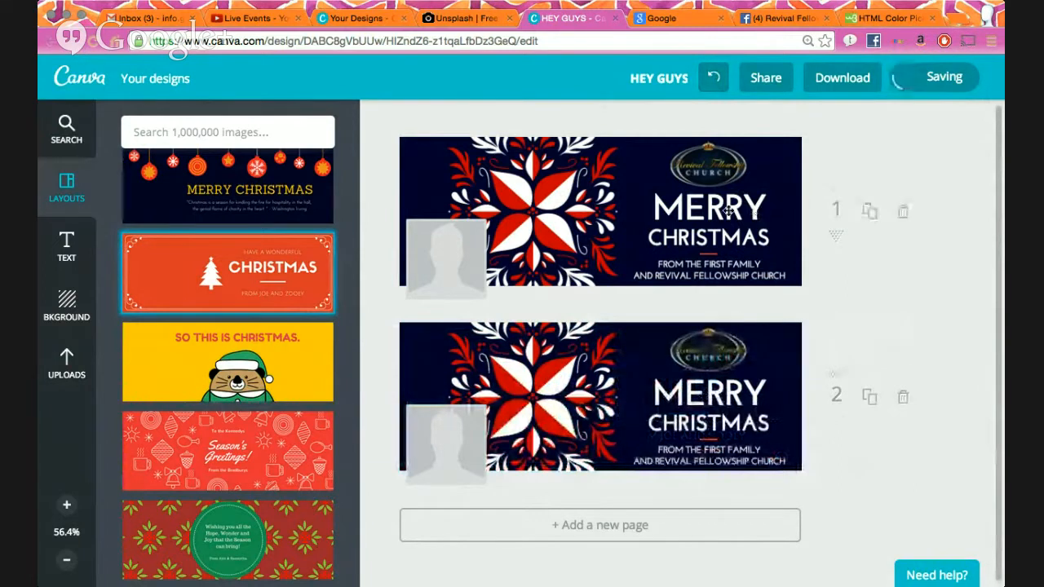
left_click(729, 421)
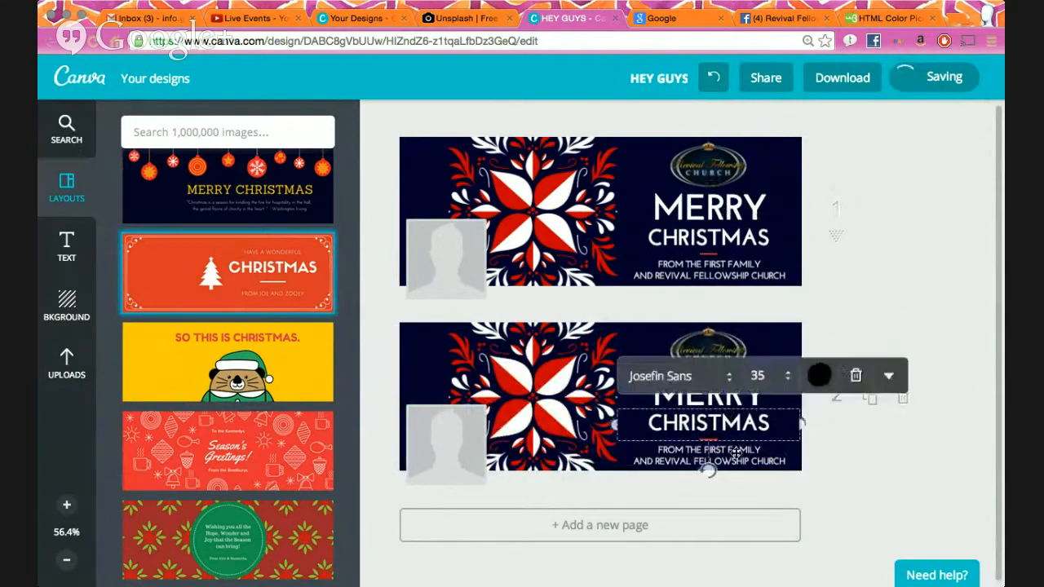
left_click(879, 494)
left_click(719, 392)
left_click(751, 451)
left_click(835, 463)
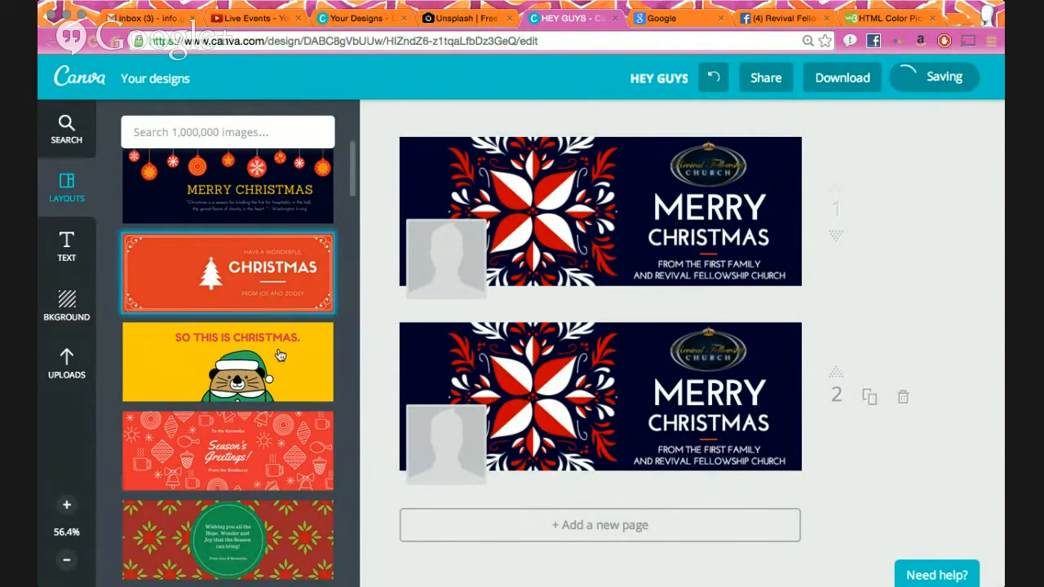
scroll(261, 310, "down", 10)
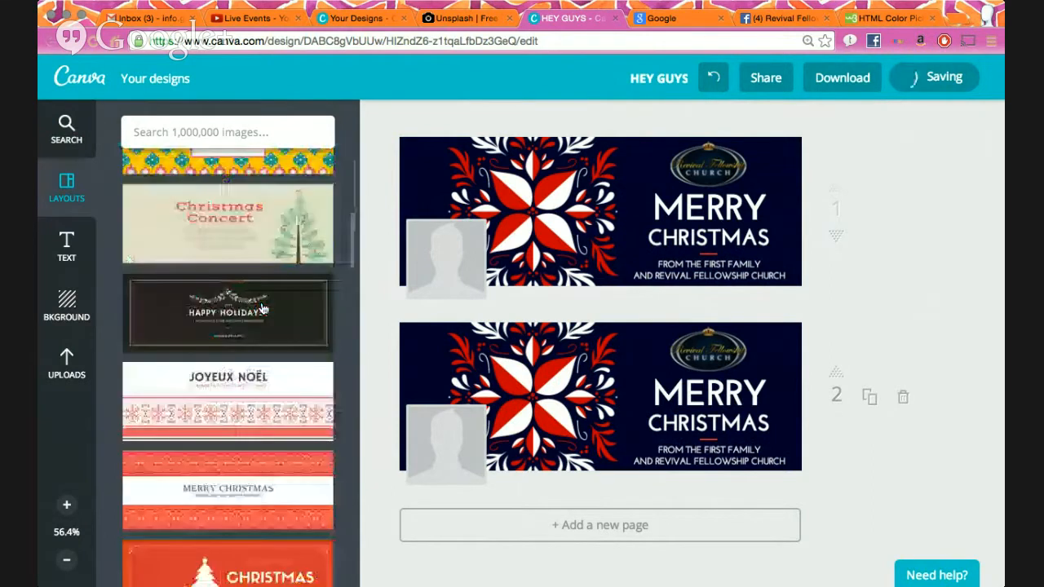
scroll(248, 398, "down", 2)
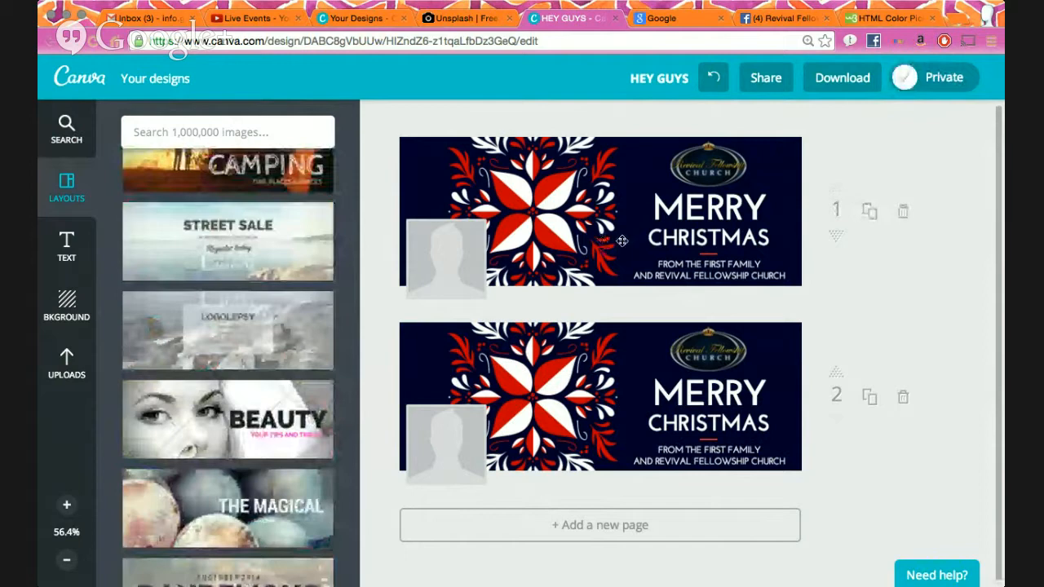
left_click(870, 400)
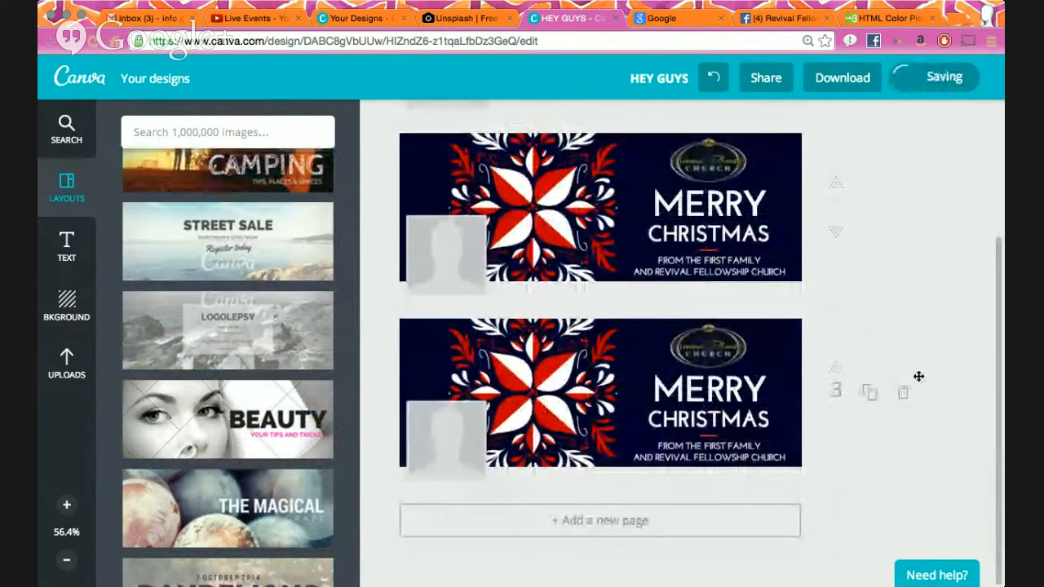
left_click(905, 394)
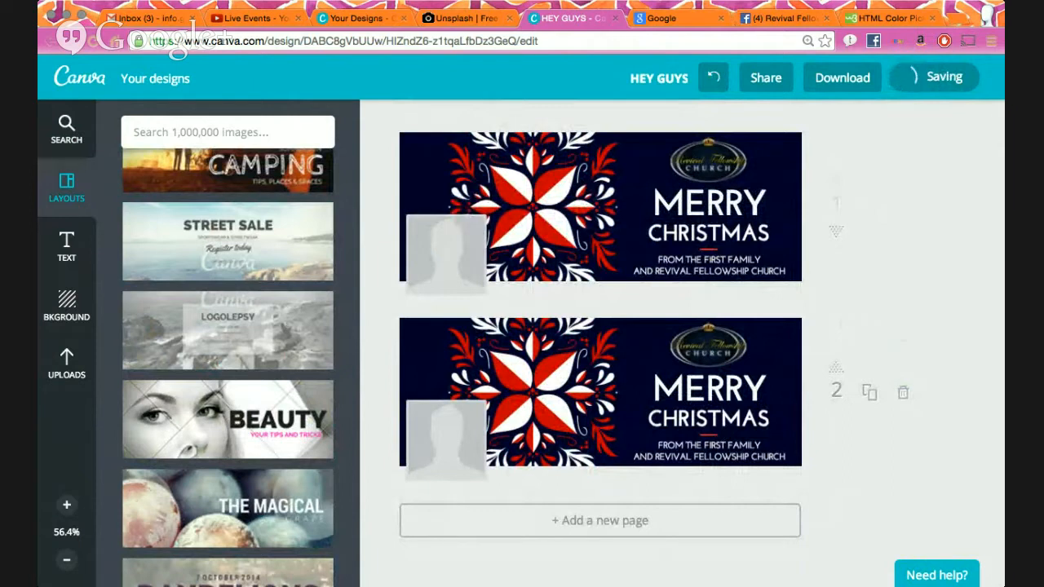
scroll(263, 369, "down", 3)
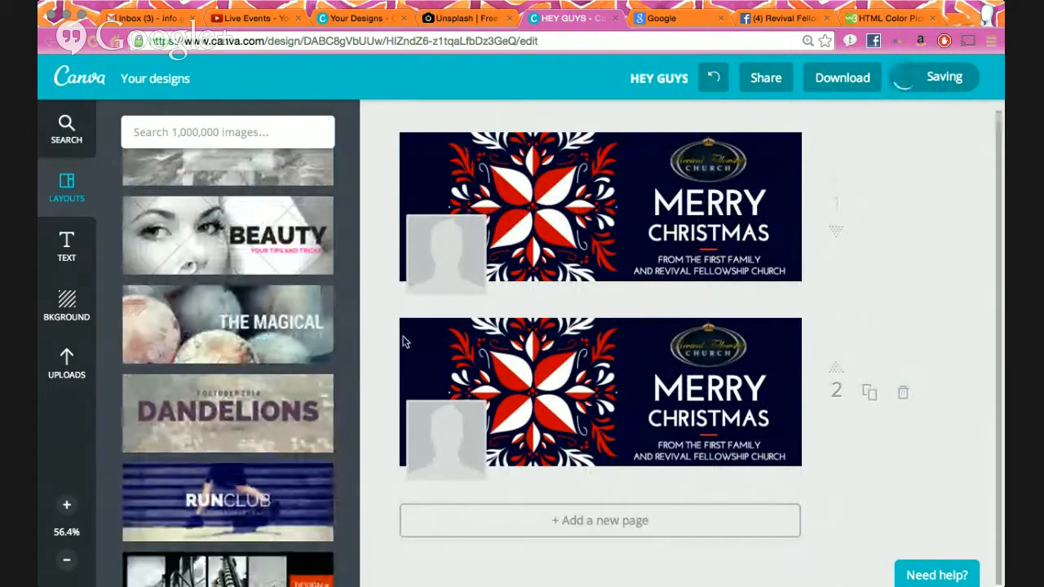
left_click(728, 205)
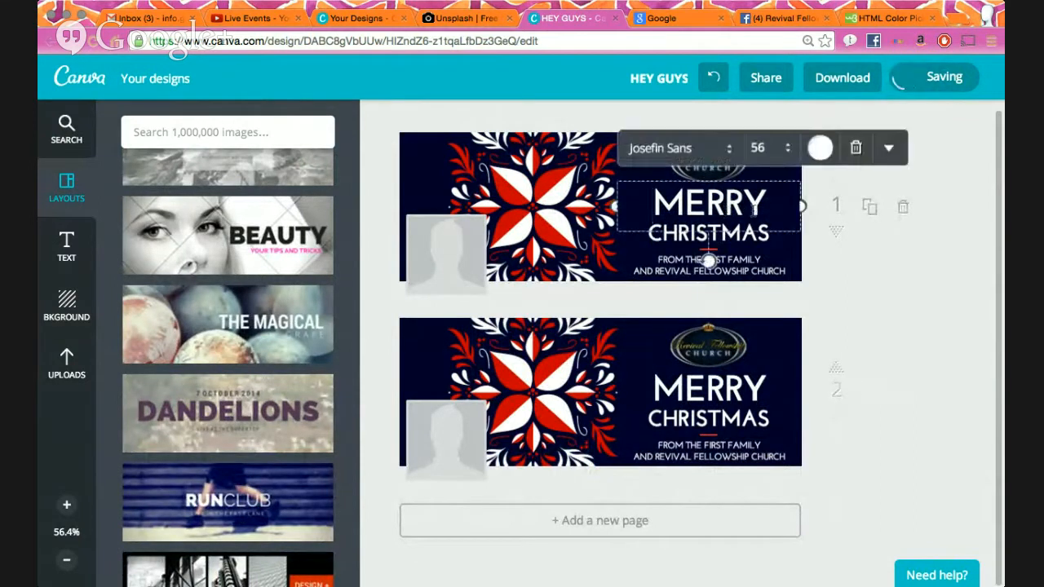
- Change the page 1 MERRY heading's font from Josefin Sans to the dotted Codystar
left_click(728, 151)
left_click(725, 150)
scroll(725, 235, "up", 5)
scroll(725, 233, "up", 10)
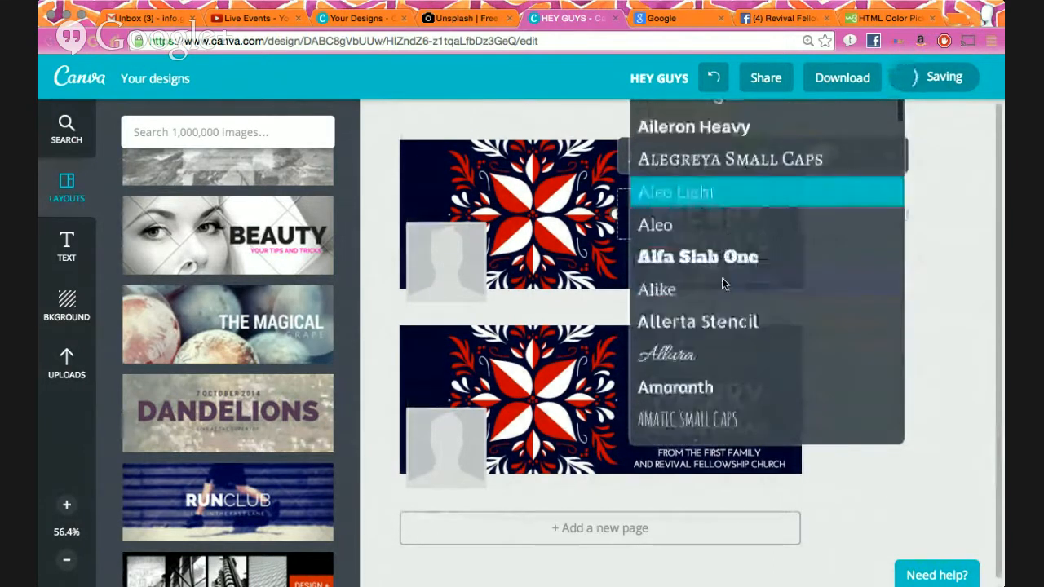
scroll(722, 284, "down", 5)
scroll(723, 282, "down", 20)
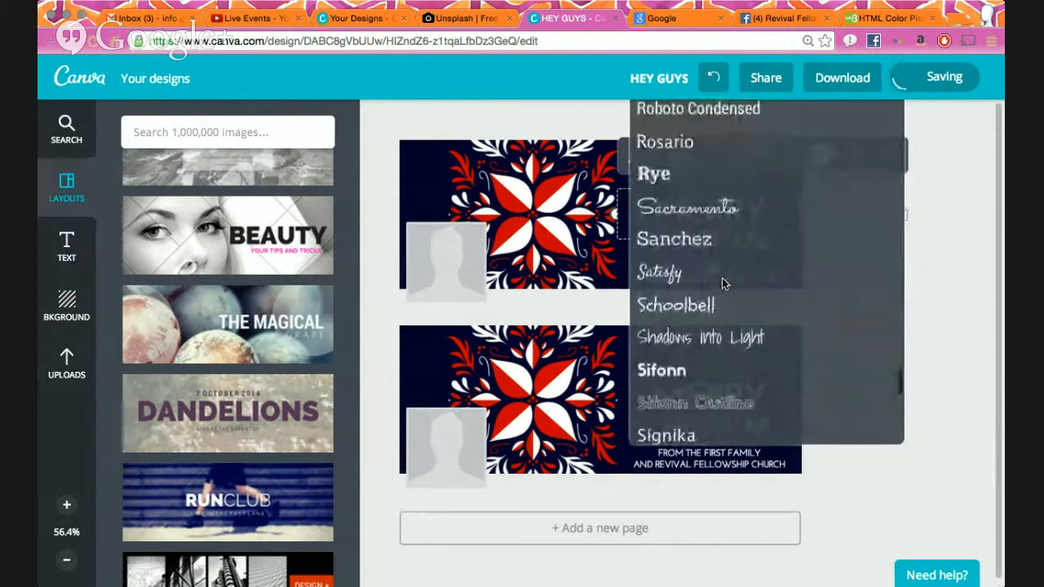
scroll(722, 283, "down", 2)
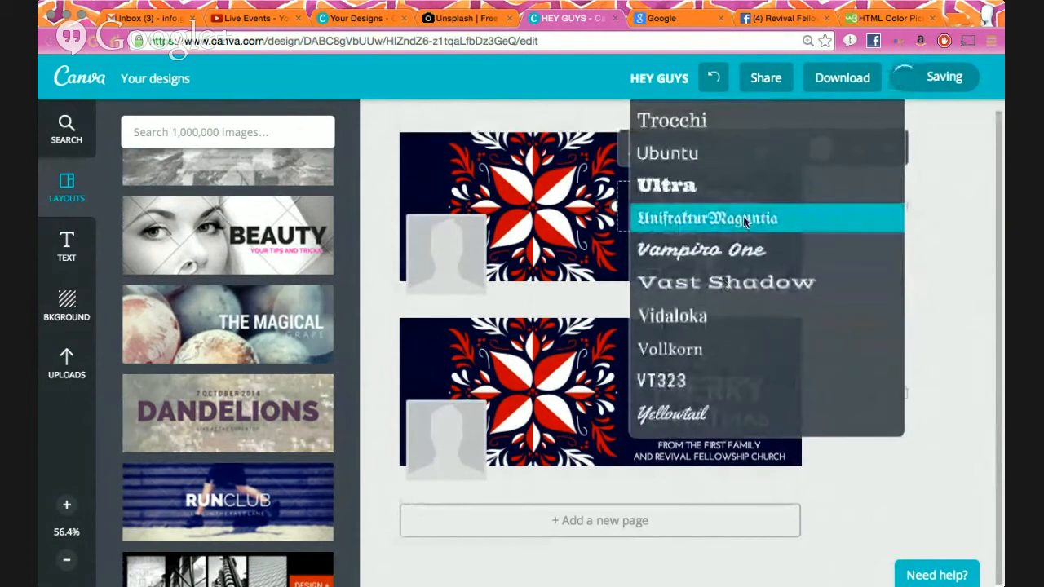
scroll(743, 219, "up", 10)
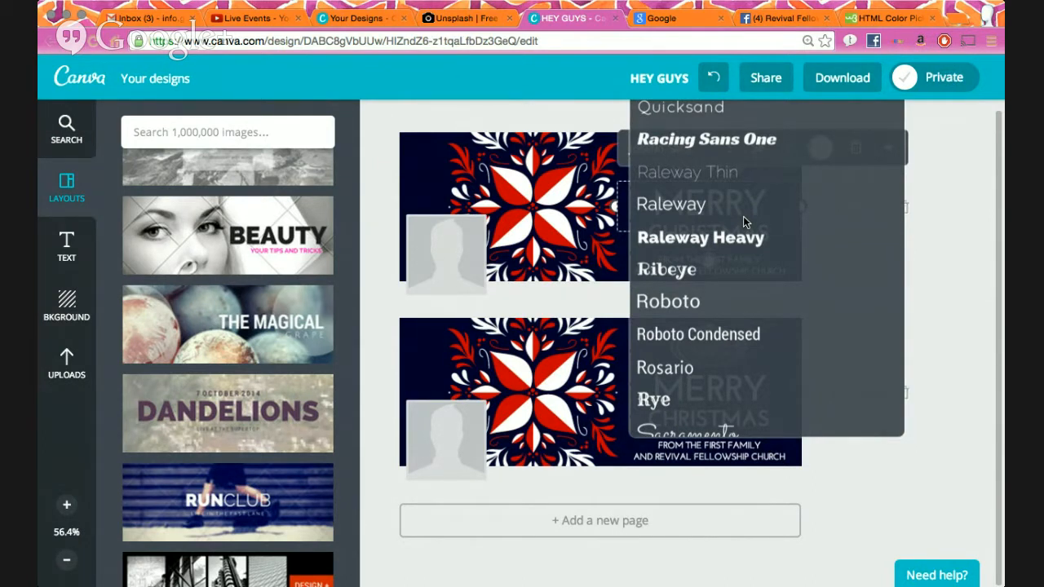
scroll(744, 216, "up", 10)
scroll(743, 216, "up", 15)
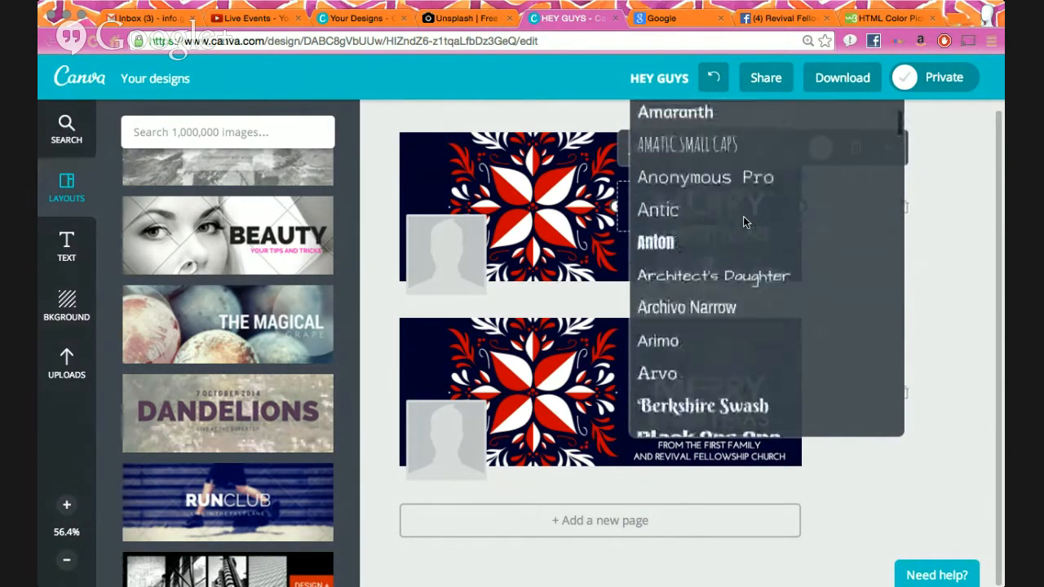
scroll(743, 216, "up", 3)
scroll(744, 216, "down", 20)
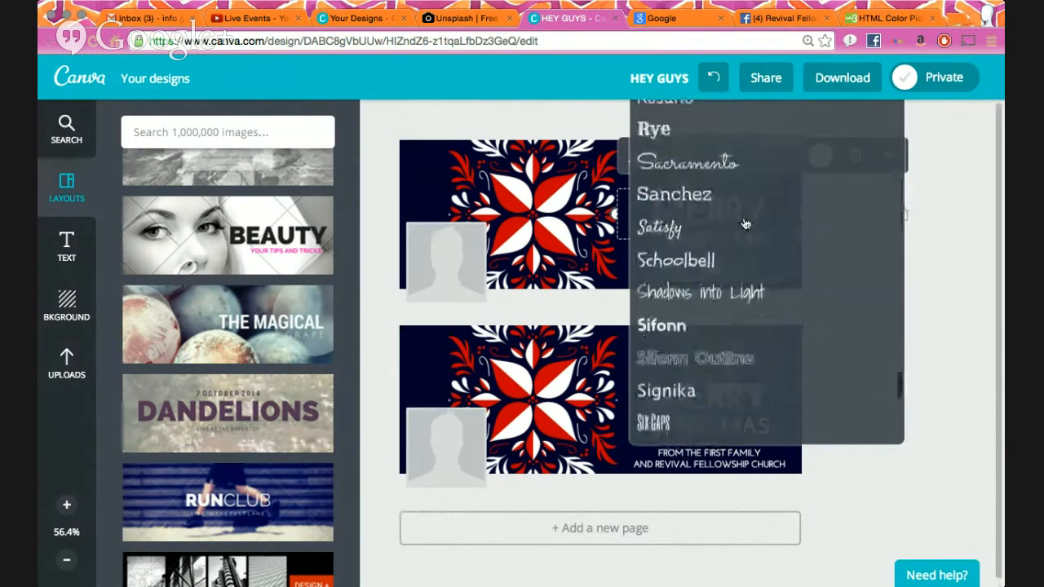
scroll(743, 217, "down", 5)
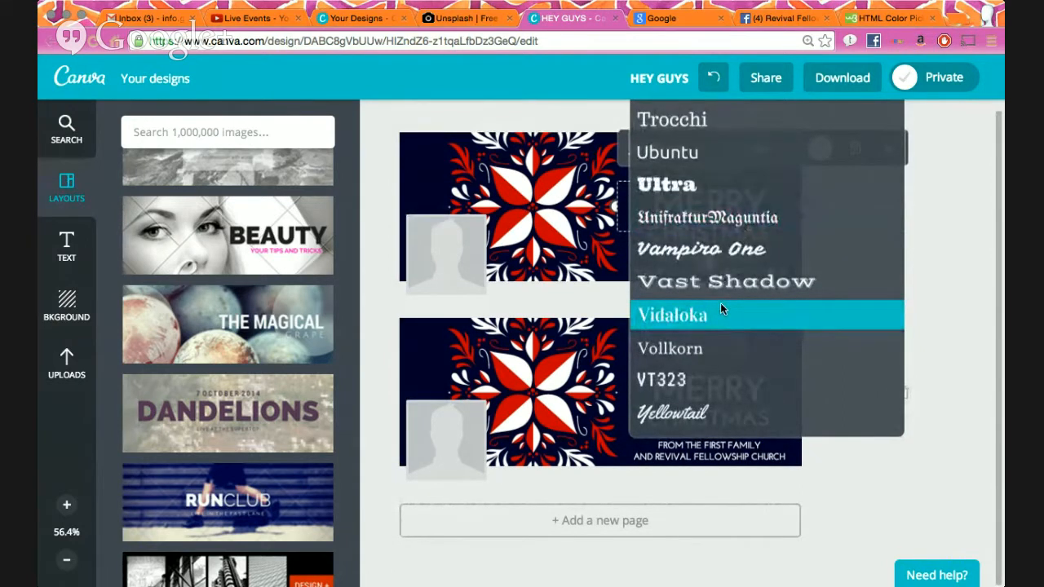
scroll(719, 328, "up", 10)
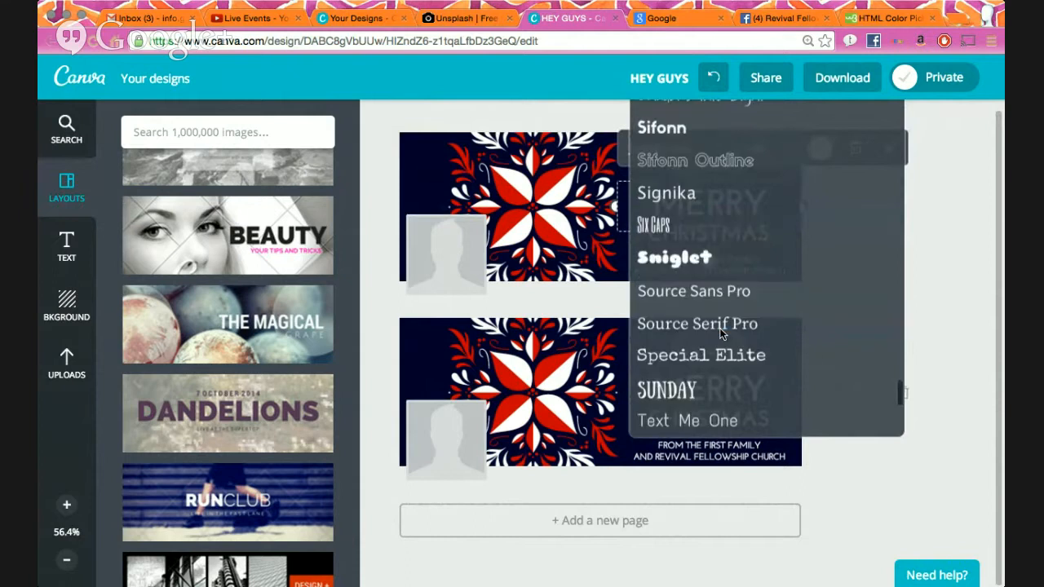
scroll(720, 328, "up", 8)
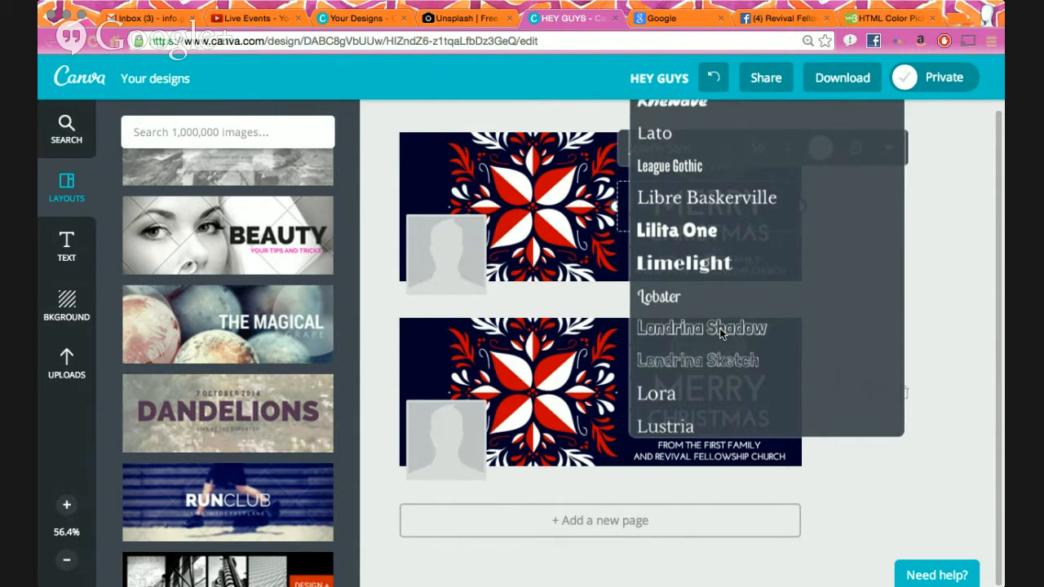
scroll(721, 332, "down", 6)
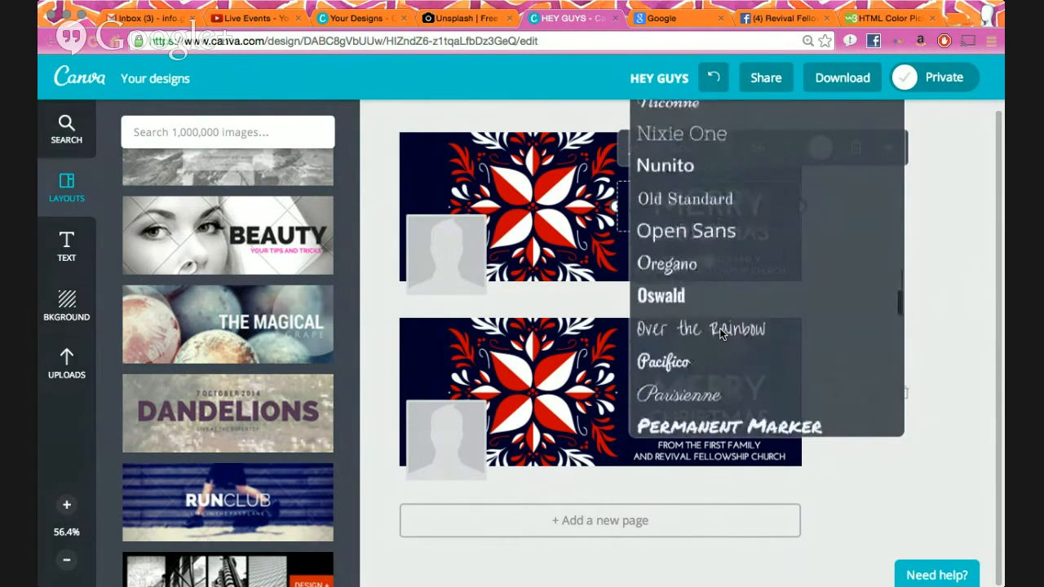
scroll(748, 256, "down", 4)
scroll(747, 259, "down", 6)
scroll(749, 262, "up", 7)
scroll(749, 262, "down", 20)
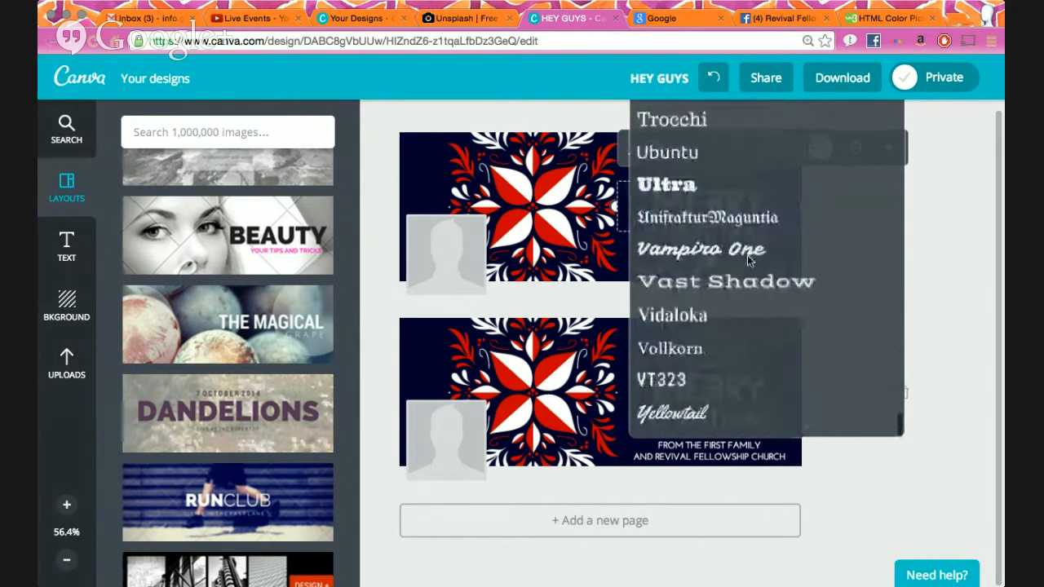
scroll(748, 261, "up", 7)
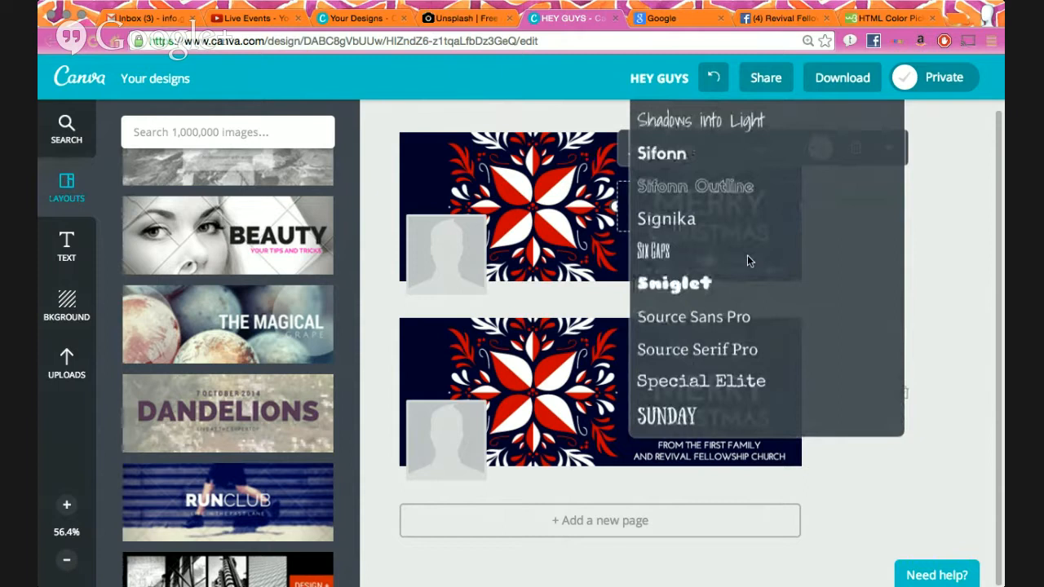
scroll(749, 274, "up", 18)
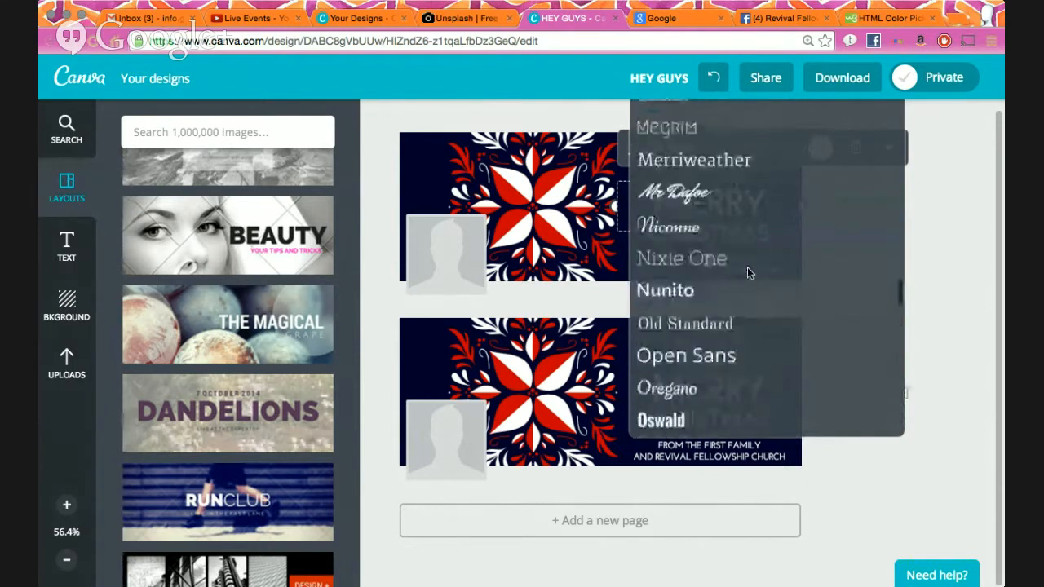
scroll(749, 273, "up", 6)
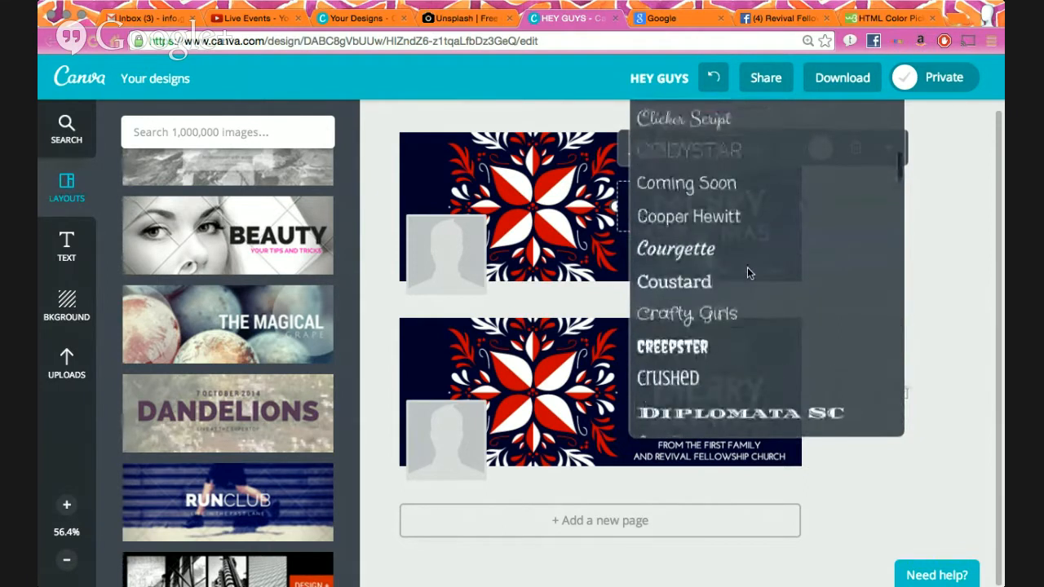
scroll(747, 272, "down", 2)
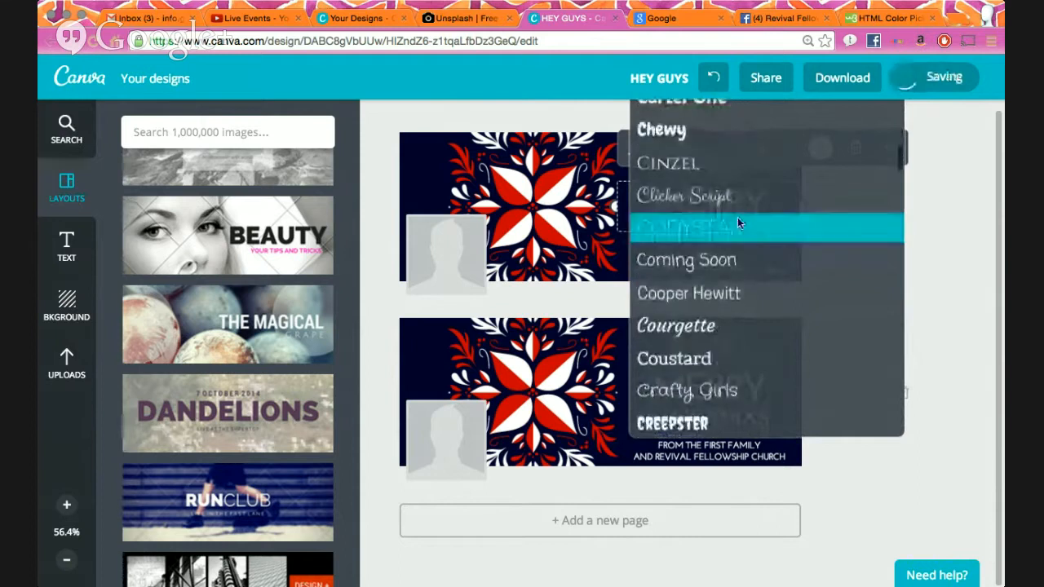
left_click(737, 217)
- Preview the Codystar heading, then reselect the MERRY text on page 1
left_click(901, 295)
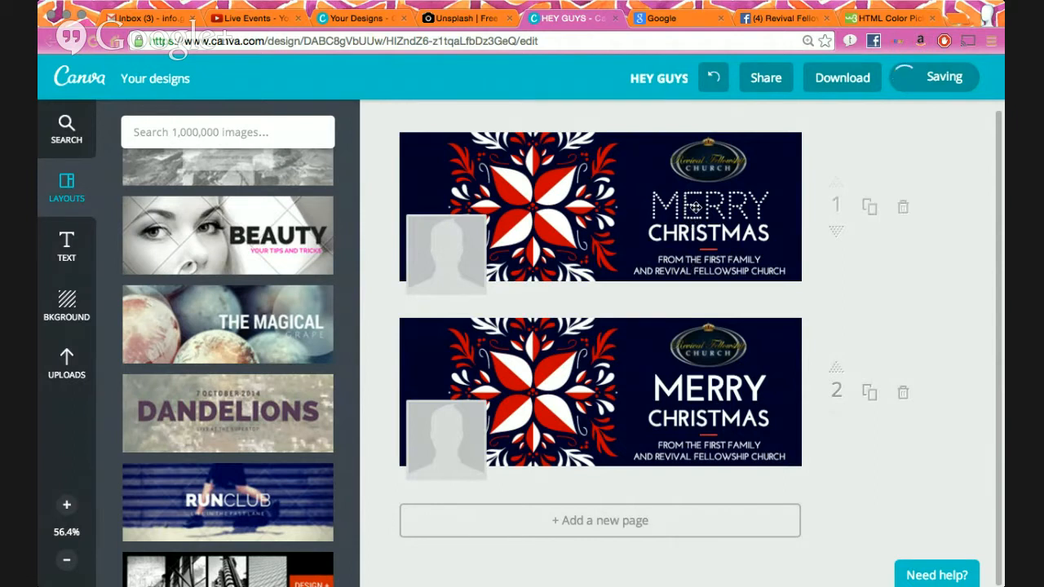
left_click(731, 209)
left_click(731, 209)
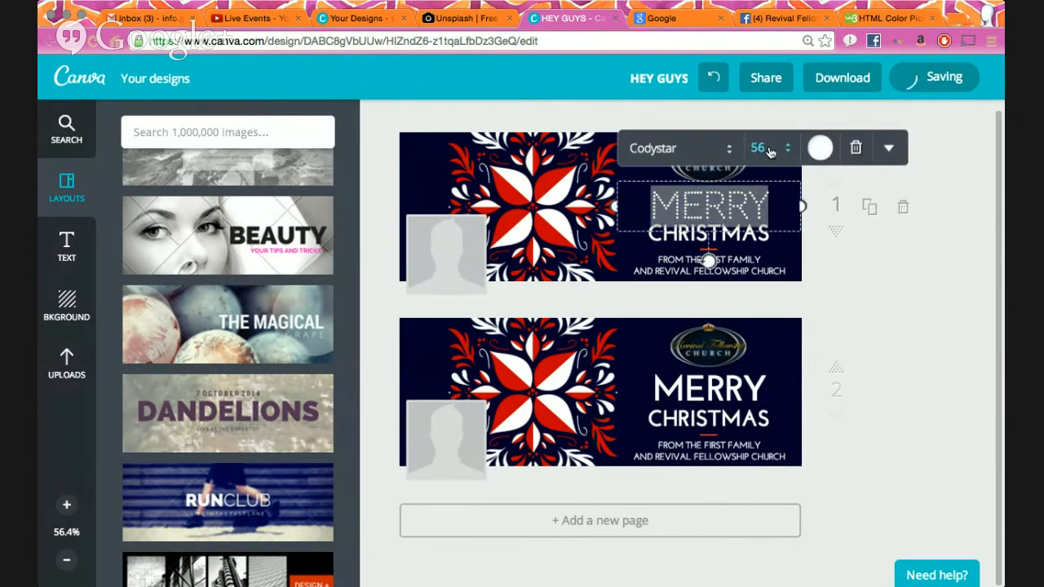
- Keep MERRY at font size 56 and open its colour and extra formatting options
left_click(767, 148)
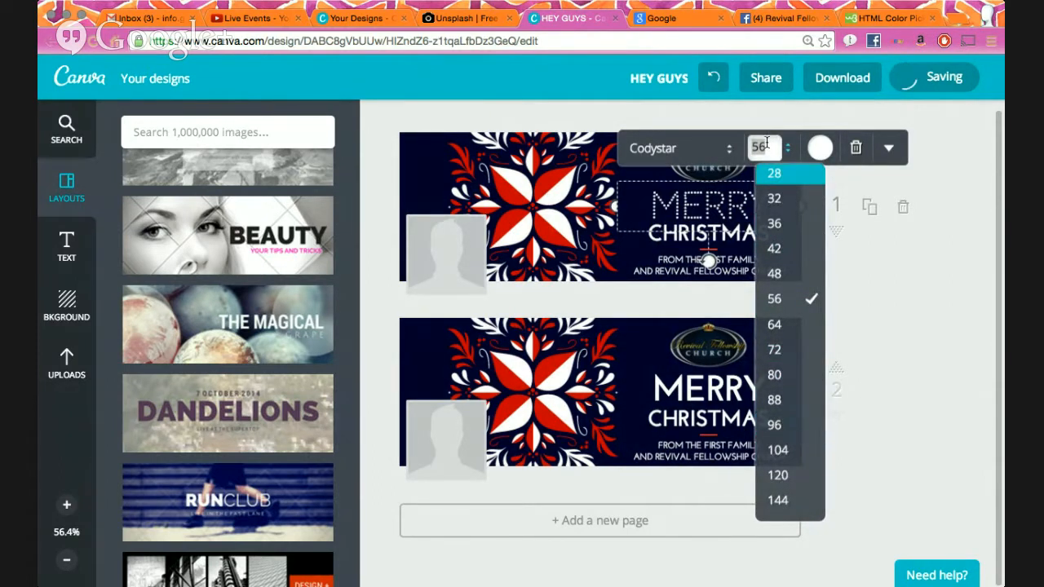
key("BackSpace")
type("89")
type("6")
key("BackSpace")
key("BackSpace")
key("BackSpace")
left_click(980, 171)
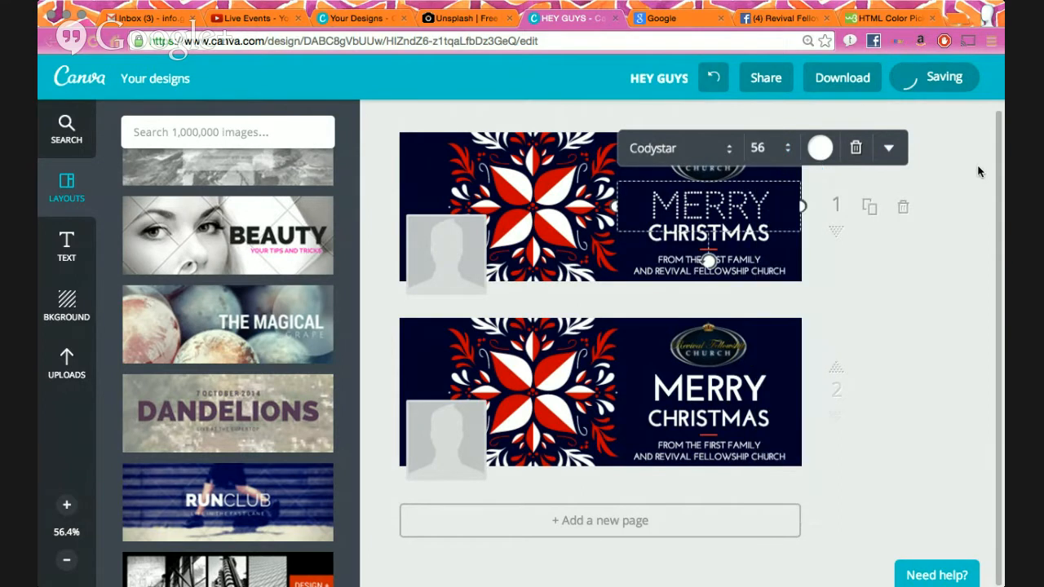
left_click(823, 150)
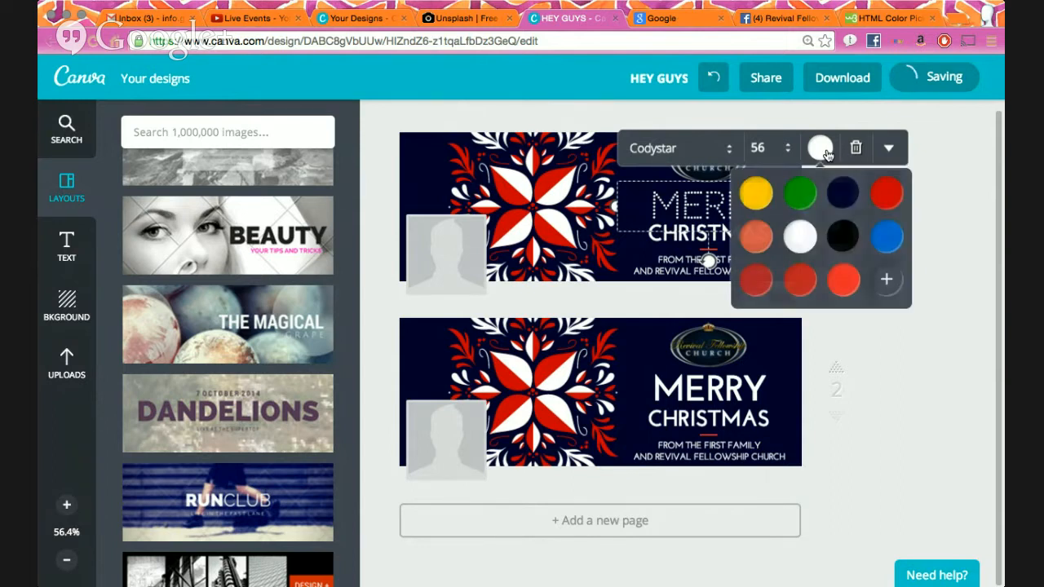
left_click(890, 150)
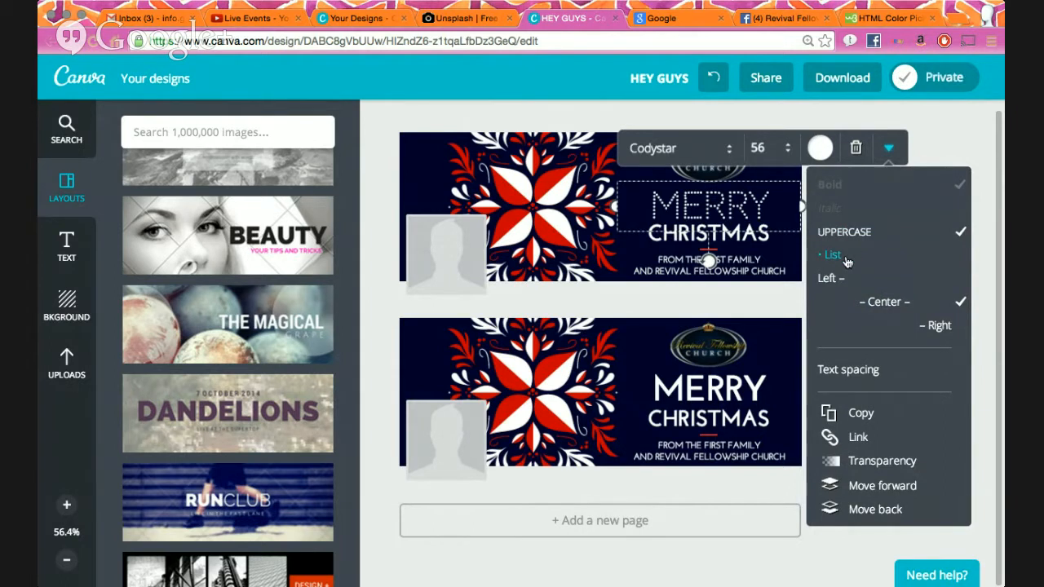
- Widen MERRY's letter spacing and set its line height to 1.4
left_click(872, 371)
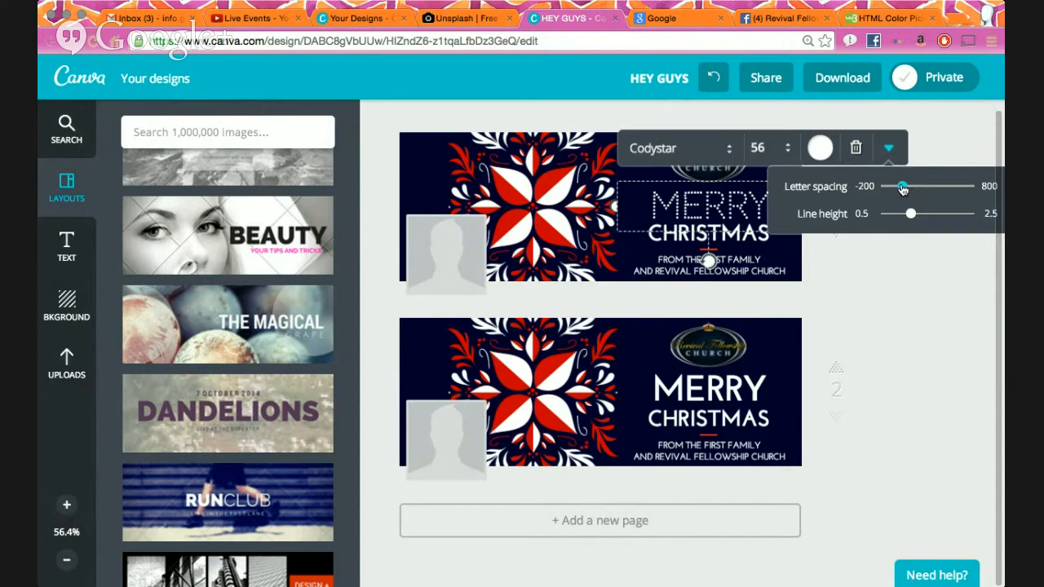
left_click_drag(902, 187, 926, 176)
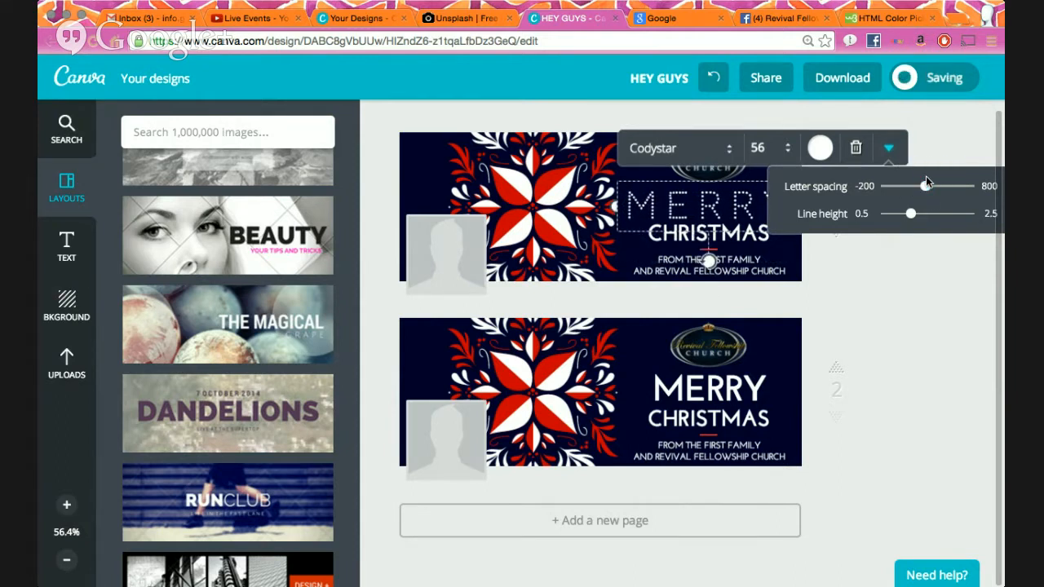
mouse_move(912, 214)
left_mouse_down()
mouse_move(954, 219)
mouse_move(917, 218)
left_mouse_up()
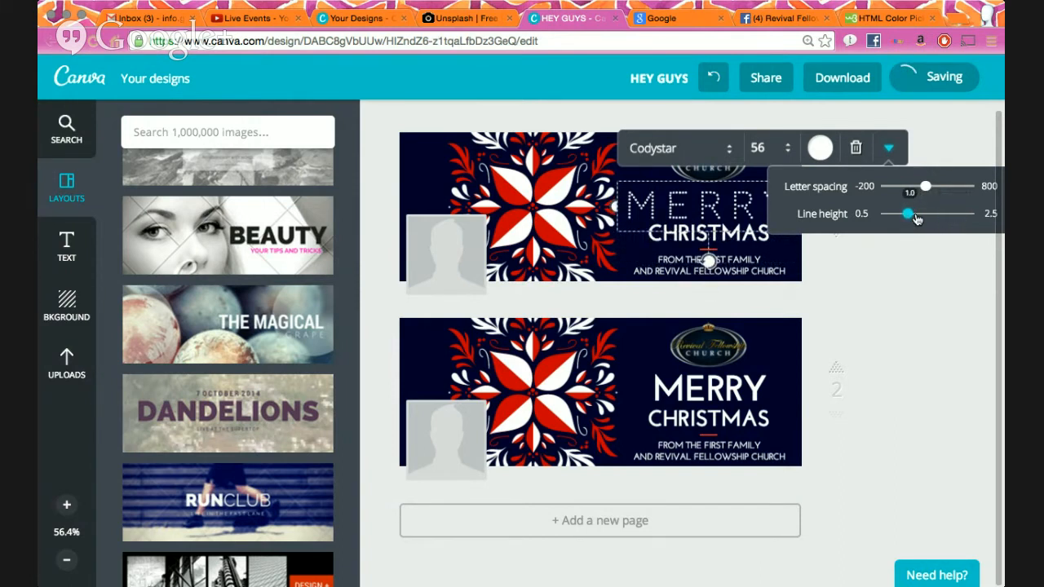
left_click_drag(917, 218, 927, 219)
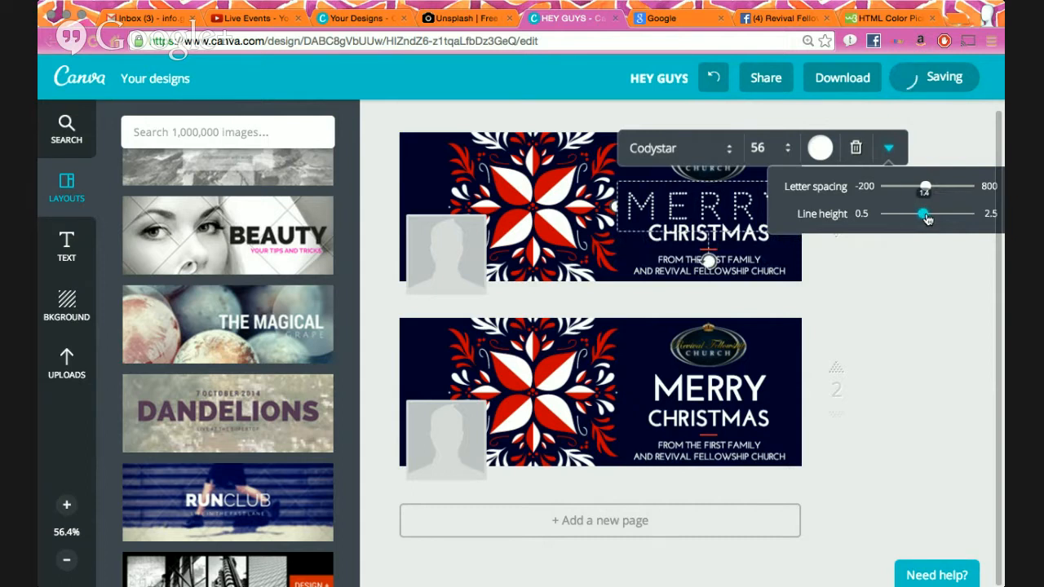
left_click_drag(928, 218, 930, 219)
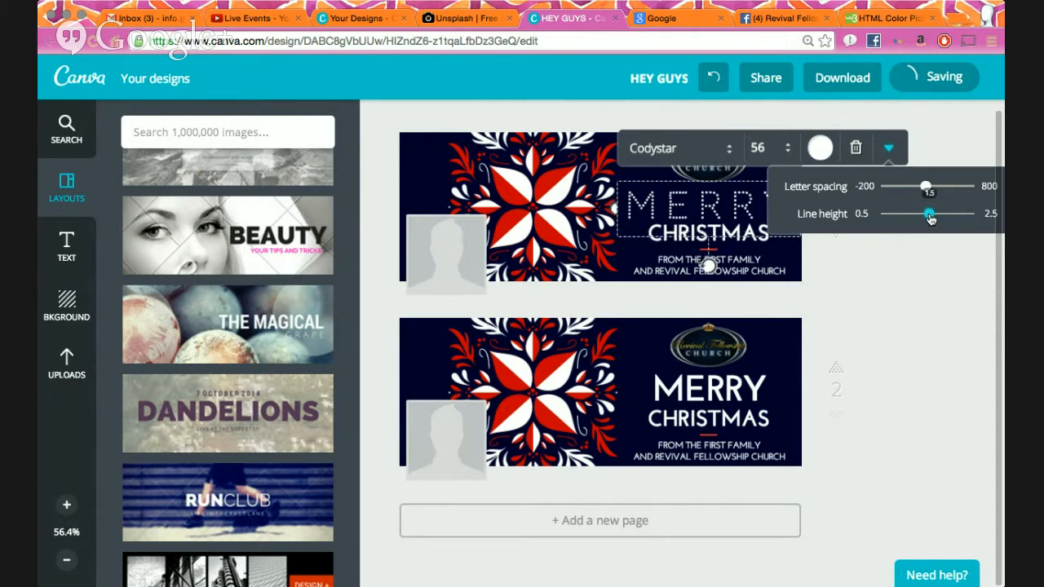
left_click_drag(930, 219, 927, 218)
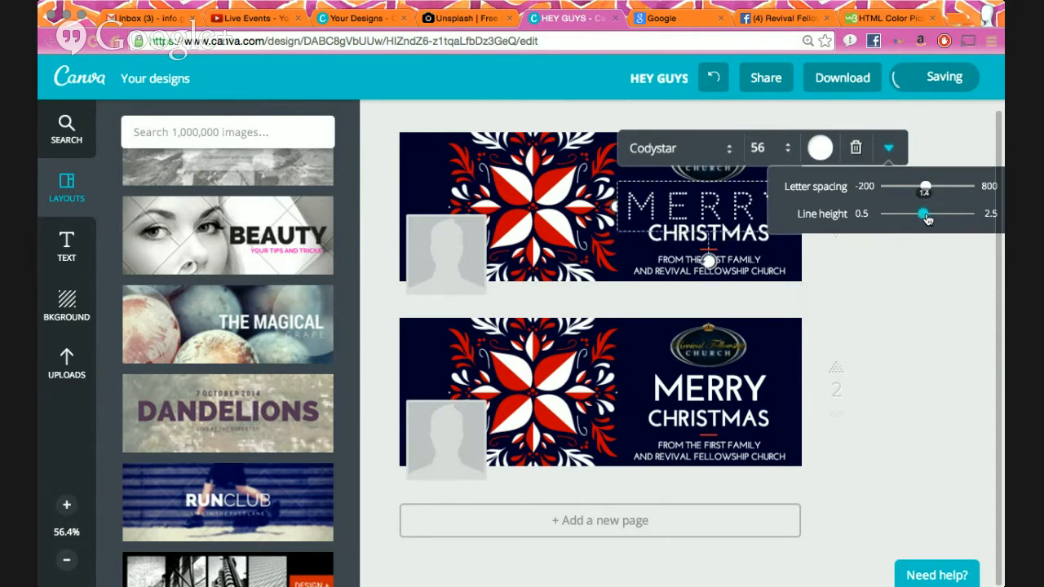
- Slightly increase the FROM THE FIRST FAMILY subtitle's line height
left_click(744, 265)
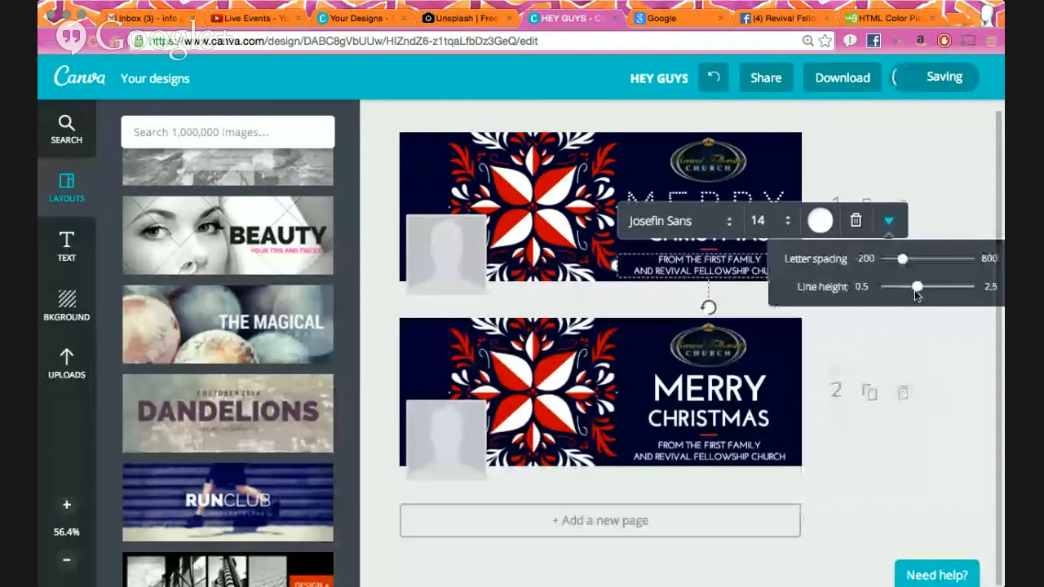
mouse_move(916, 292)
left_mouse_down()
mouse_move(929, 295)
mouse_move(913, 290)
left_mouse_up()
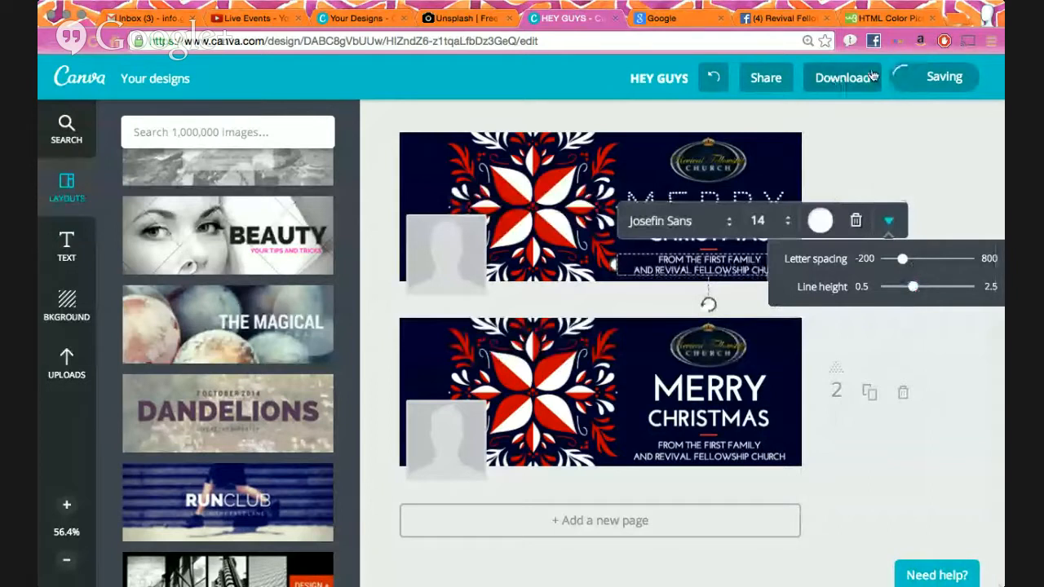
left_click(909, 144)
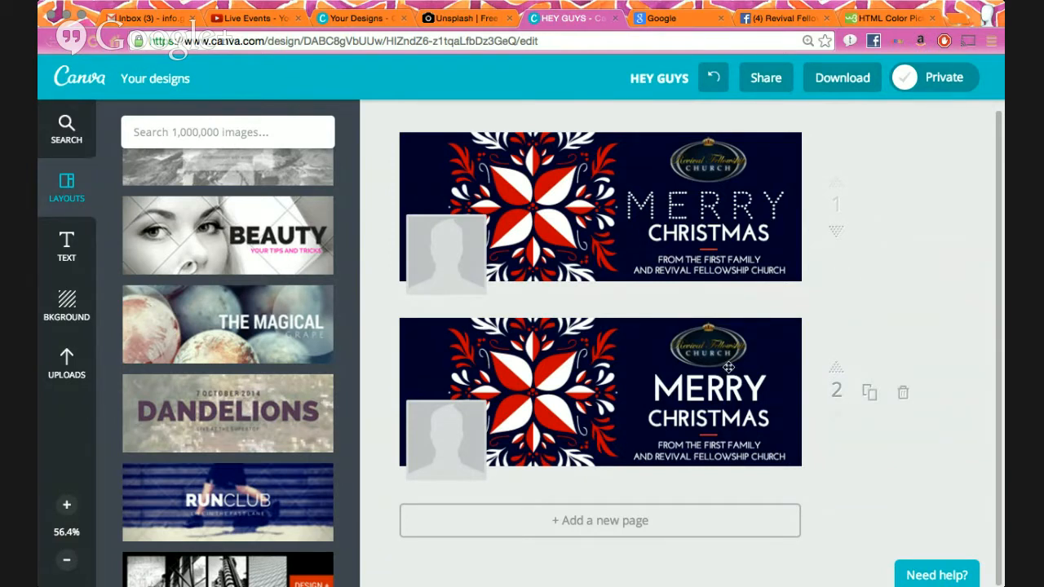
left_click(772, 208)
left_click(889, 148)
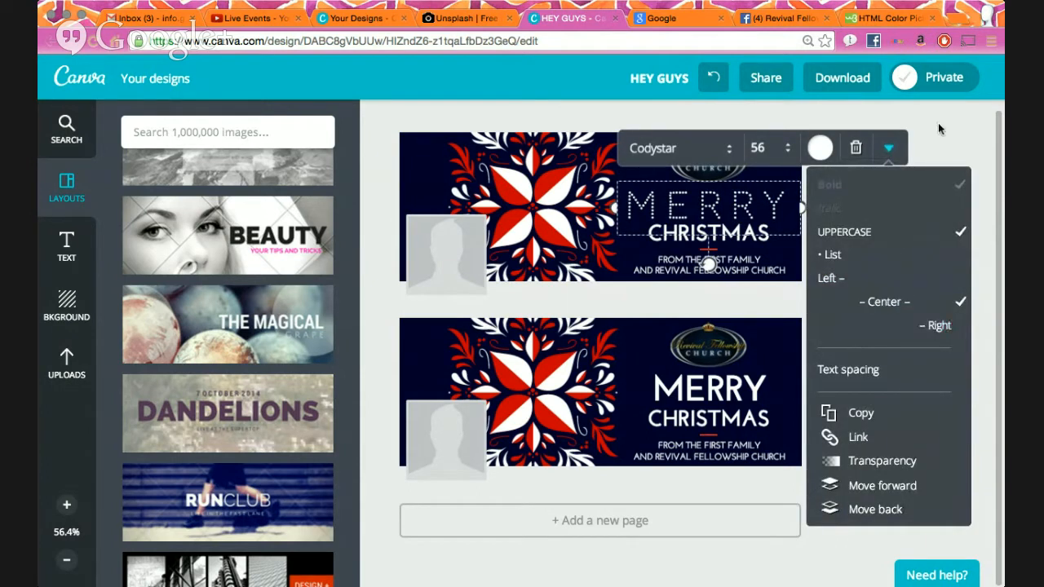
left_click(938, 129)
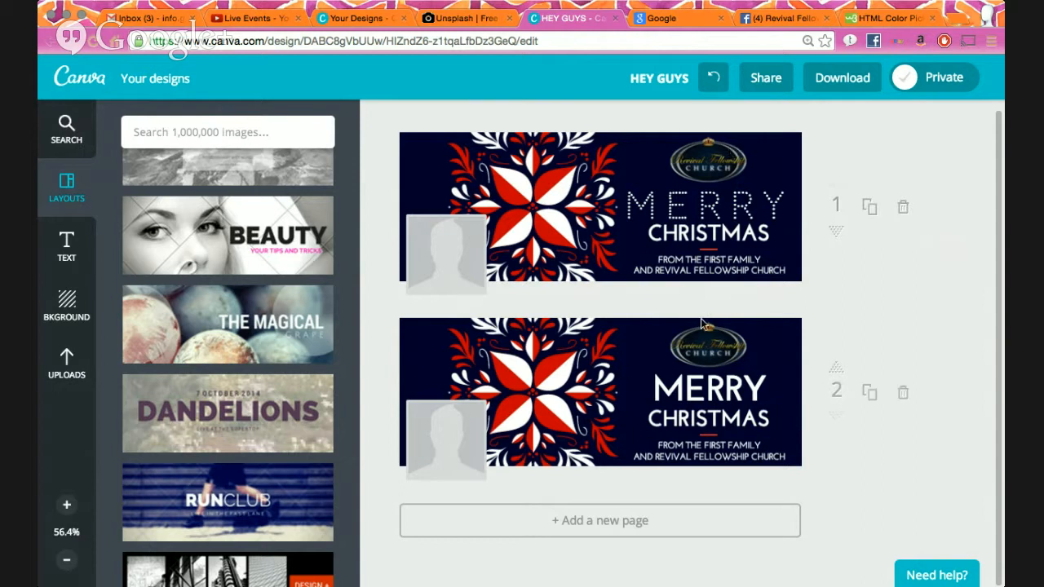
left_click(604, 524)
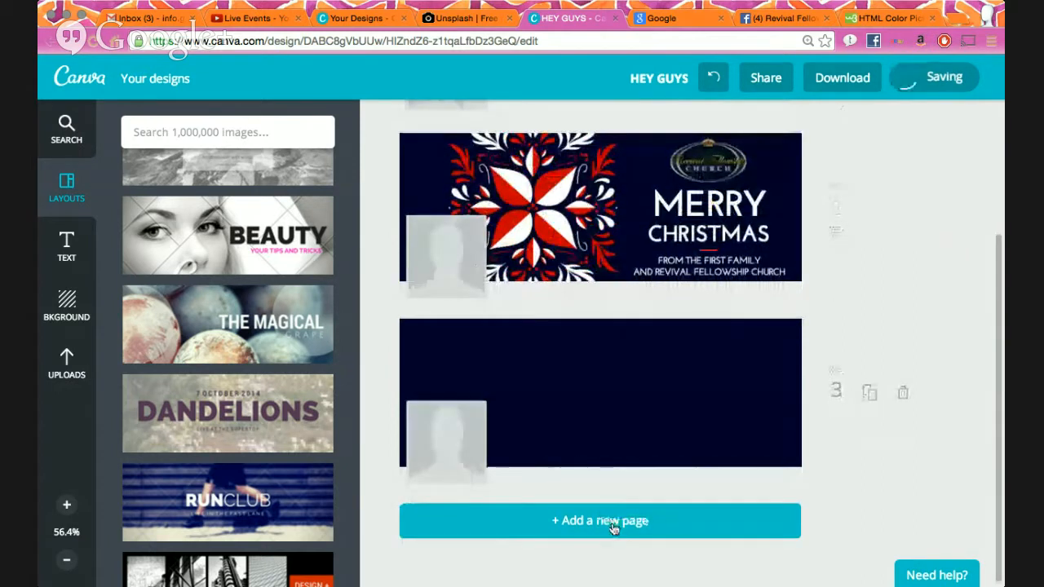
left_click(610, 527)
left_click(611, 528)
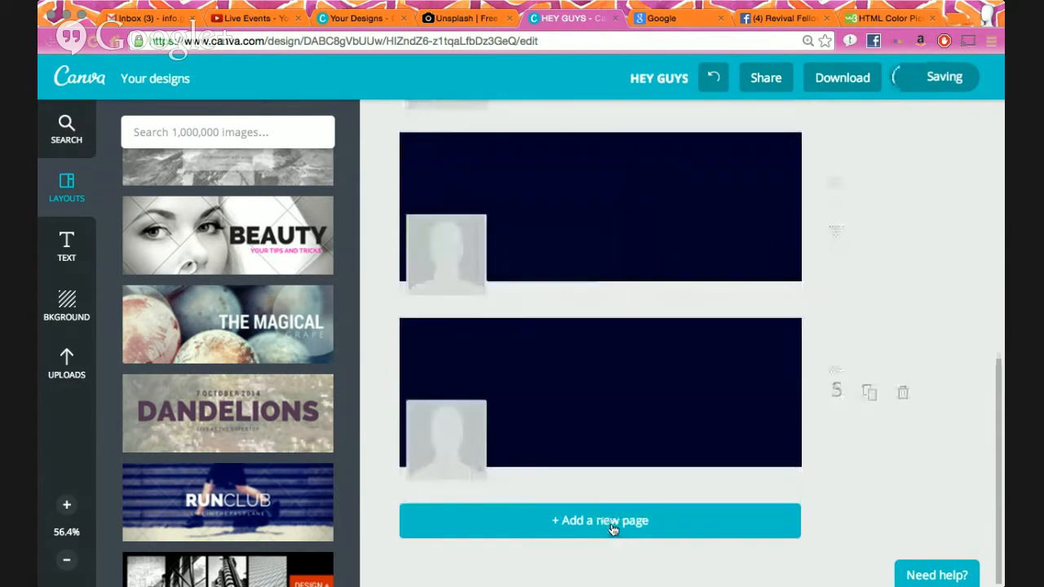
scroll(645, 333, "up", 1)
scroll(645, 333, "down", 3)
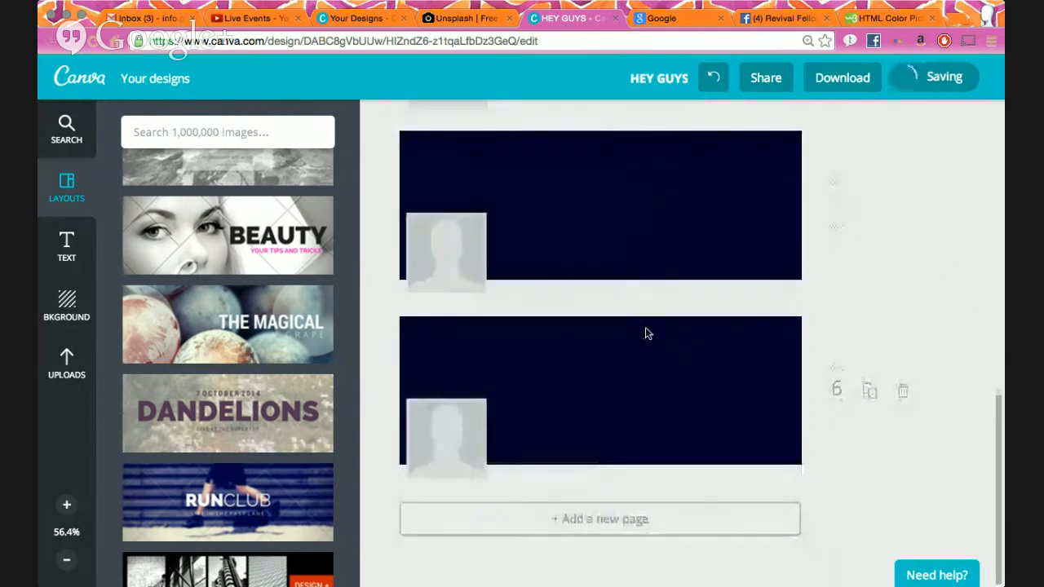
scroll(645, 333, "up", 10)
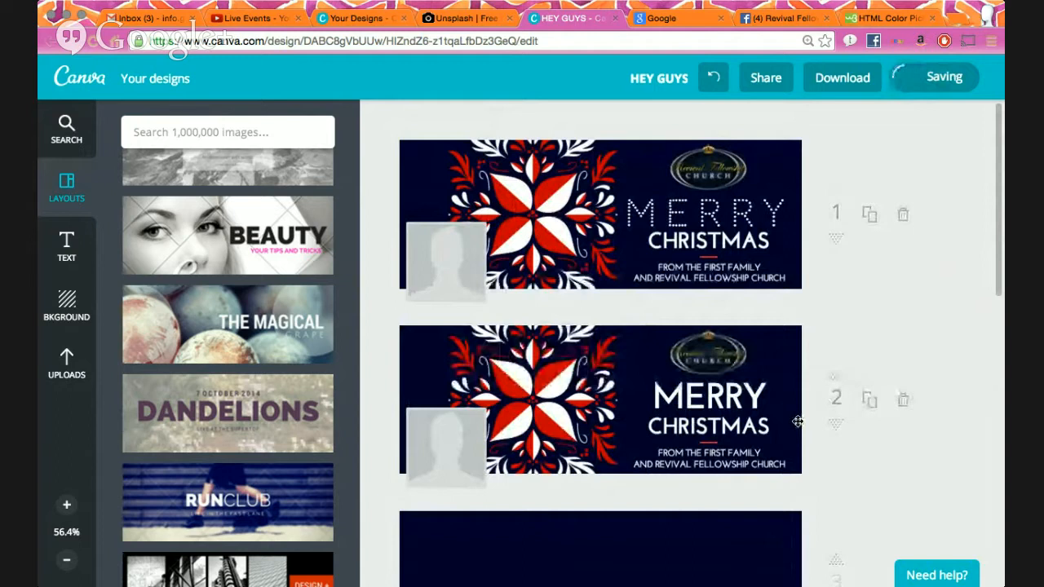
scroll(773, 297, "down", 10)
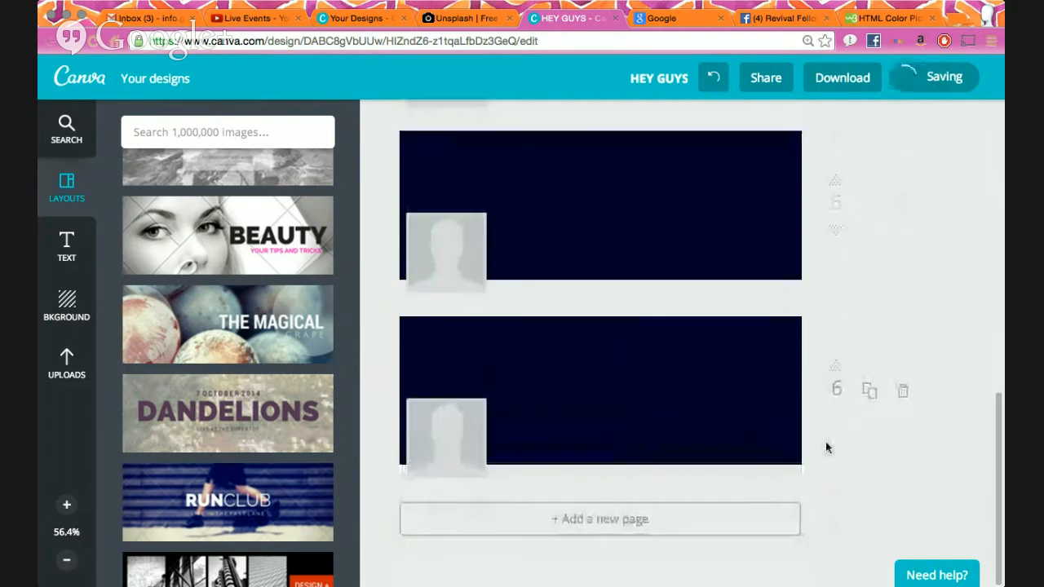
left_click(903, 392)
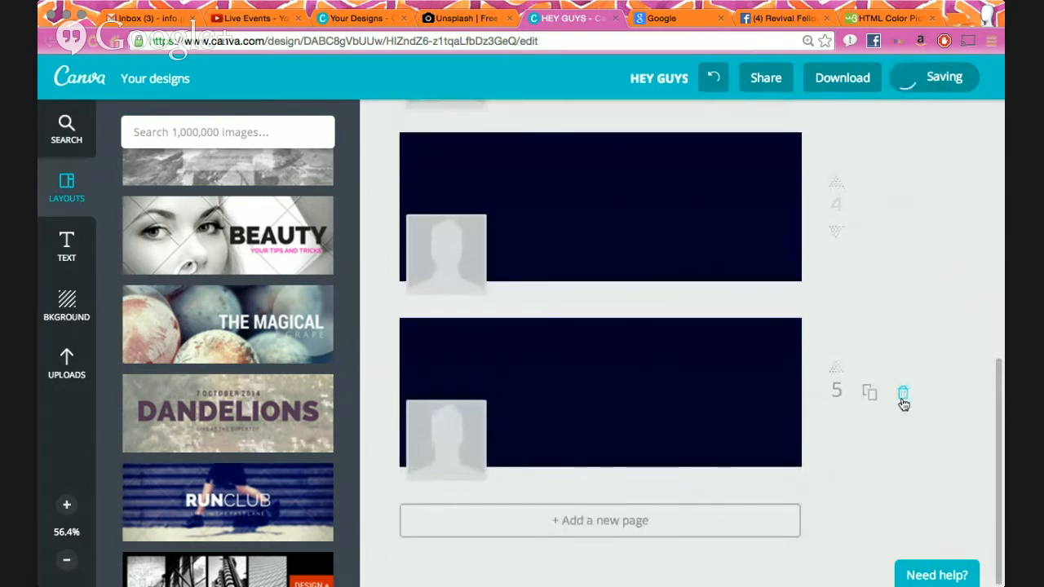
left_click(903, 395)
left_click(906, 516)
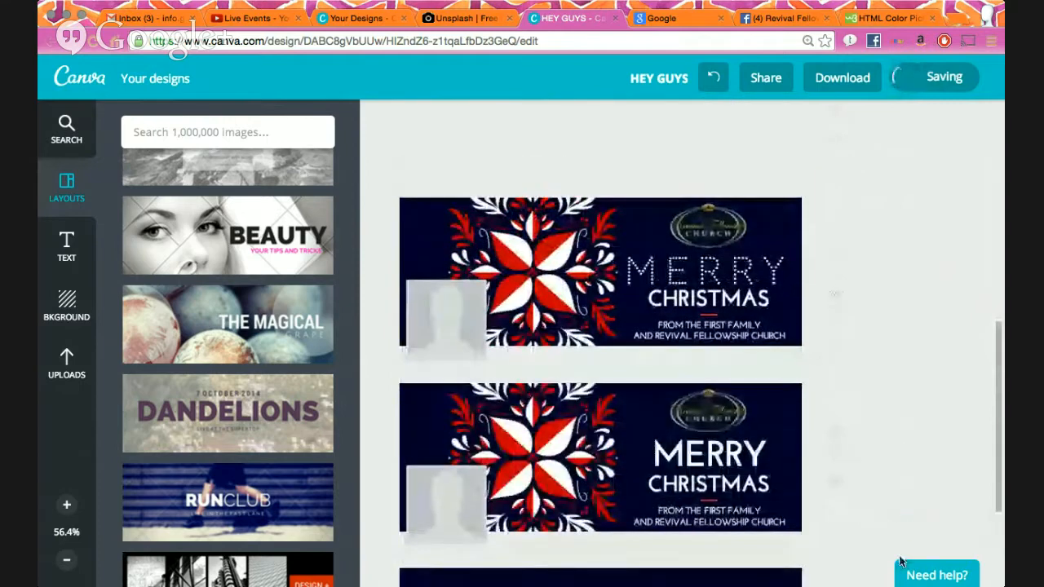
left_click(906, 400)
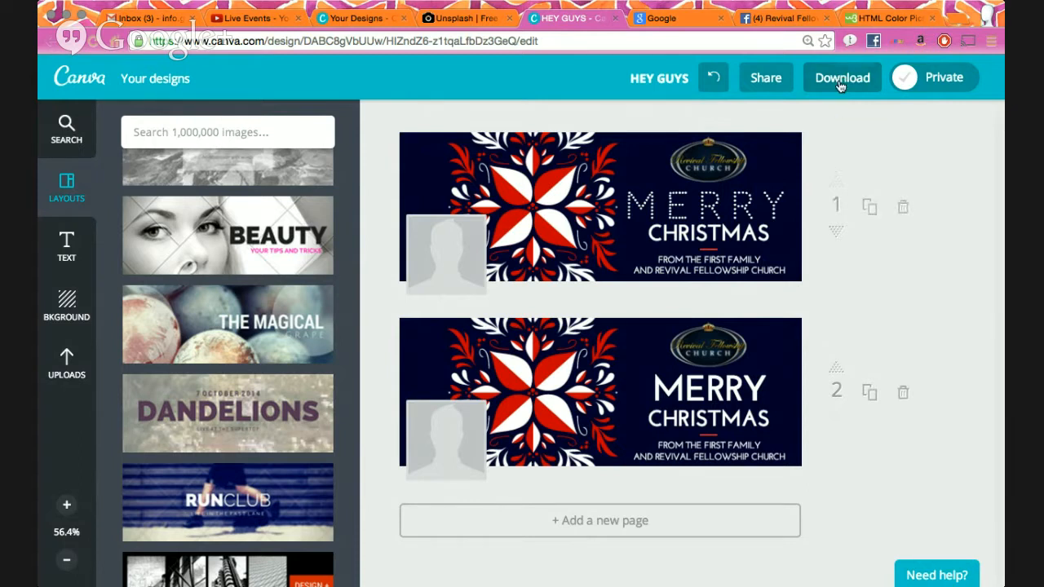
- Download both Merry Christmas pages as images in HEY GUYS.zip, with crop marks left off
left_click(833, 86)
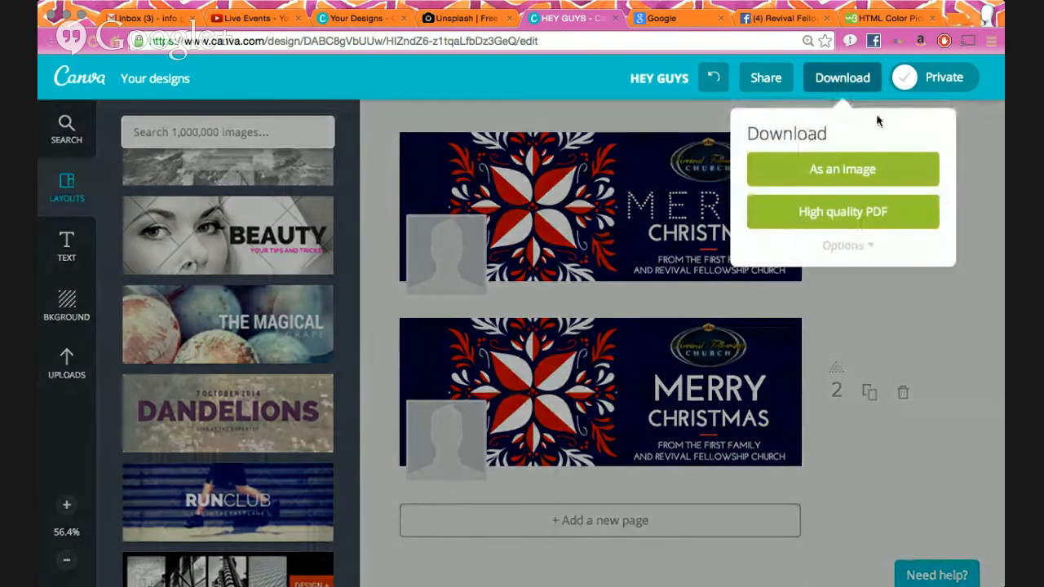
left_click(872, 247)
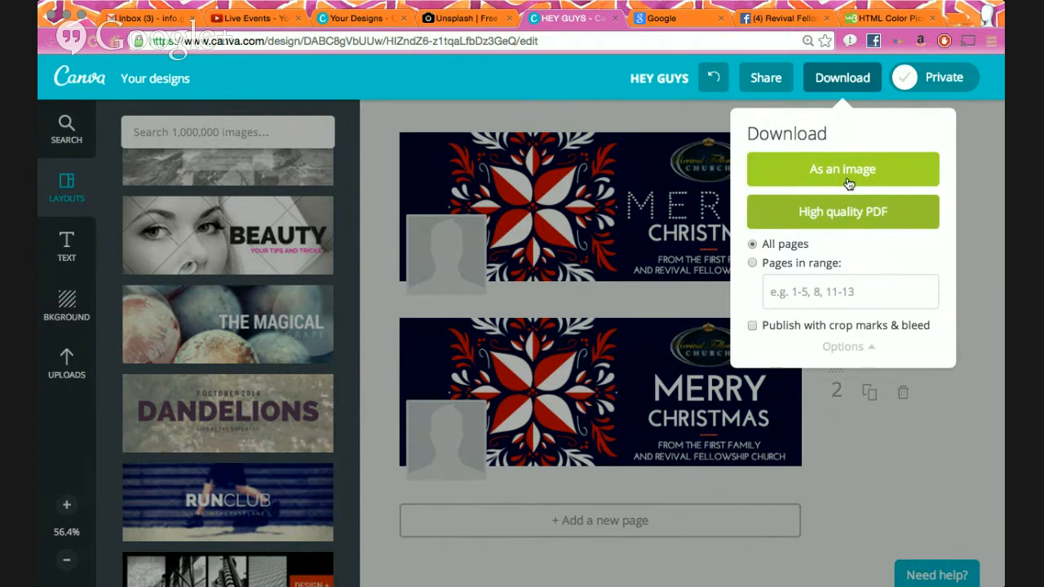
left_click(751, 263)
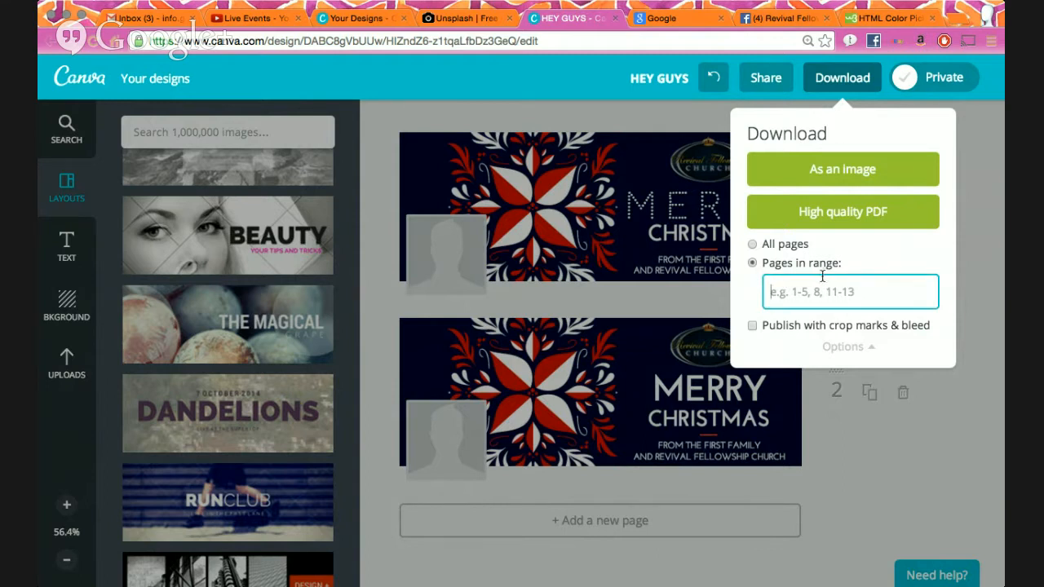
left_click(751, 327)
left_click(751, 327)
left_click(861, 347)
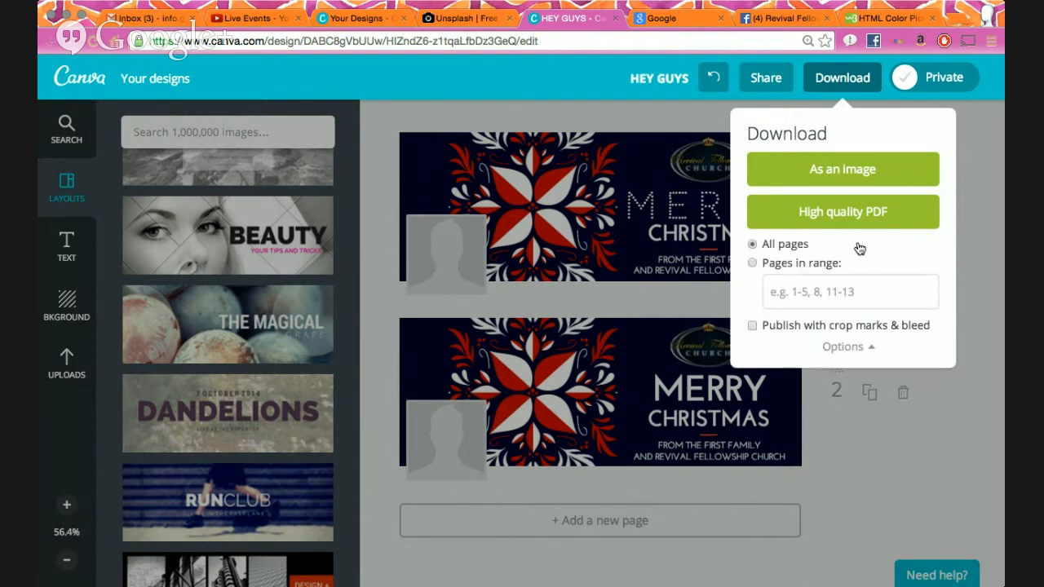
left_click(865, 182)
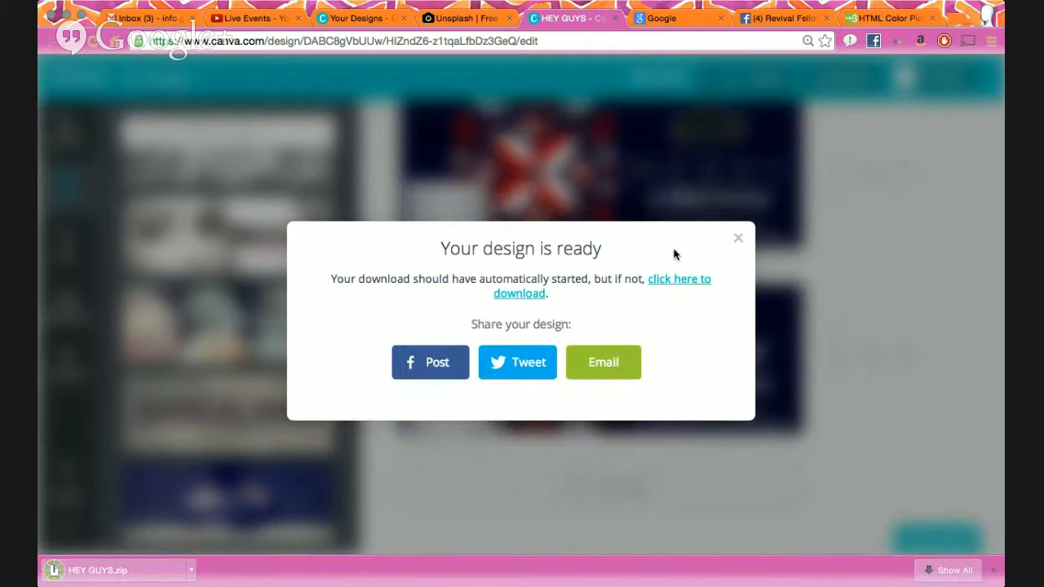
- Dismiss the download message and rename the design to 'RFChurch Facebook Banners'
left_click(736, 242)
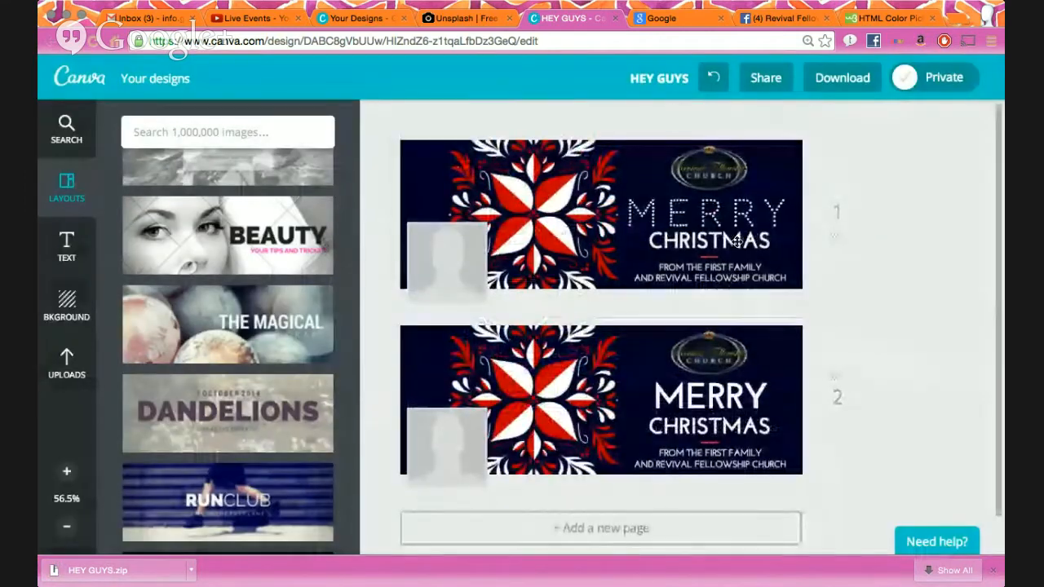
left_click(663, 79)
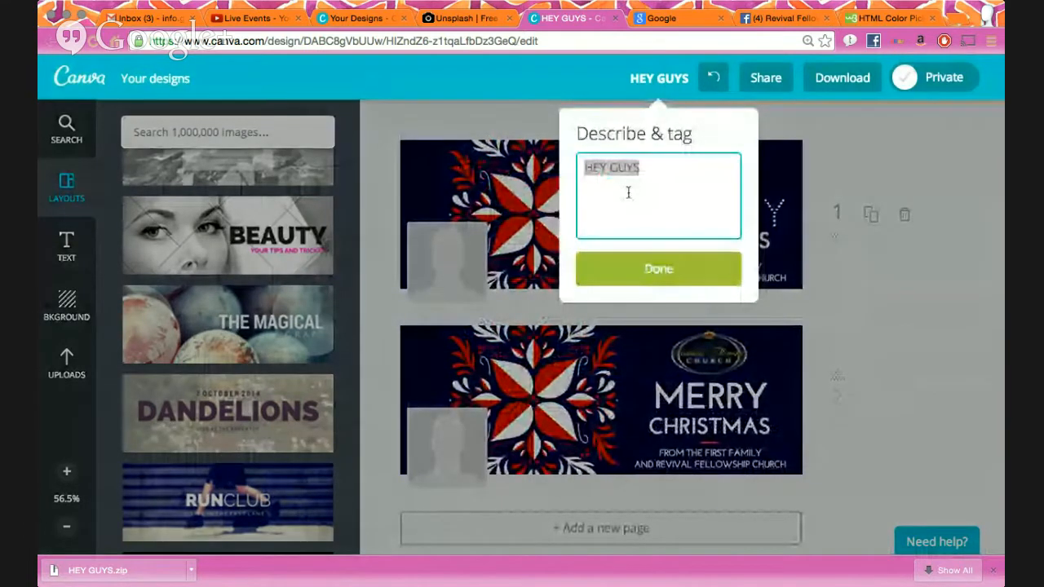
type("RFCh")
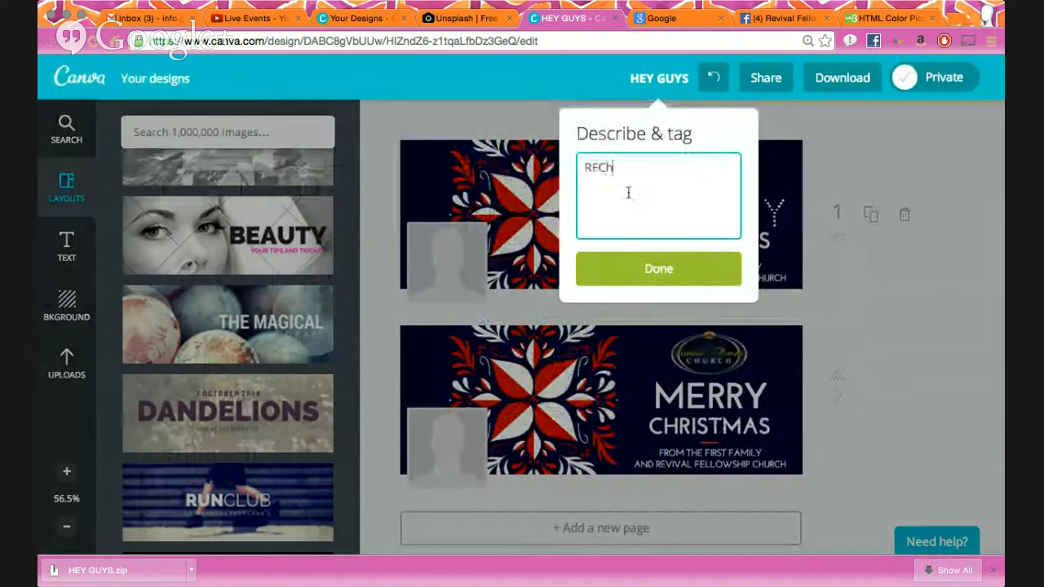
type("urch Face")
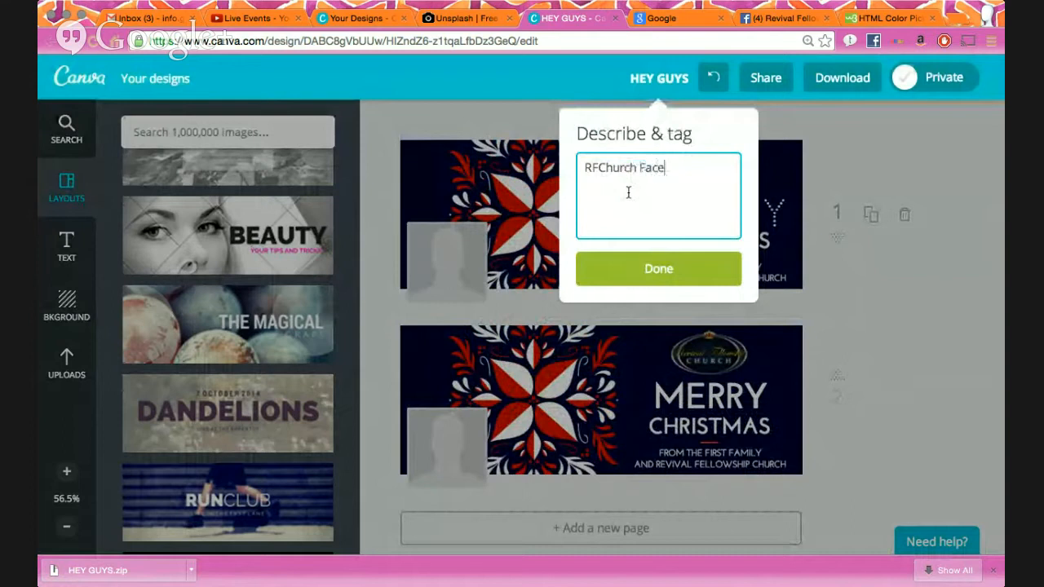
type("book Banners")
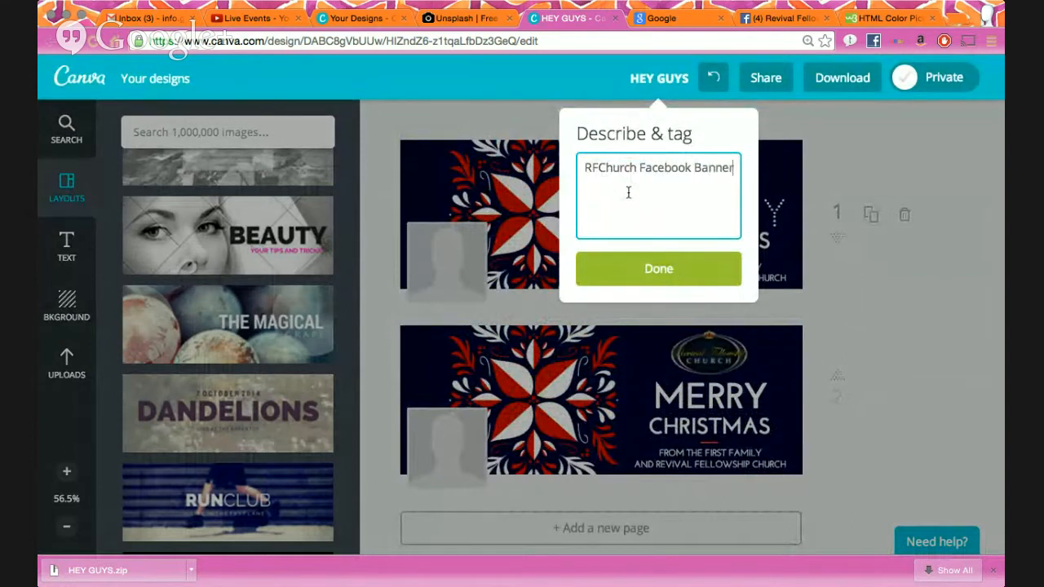
left_click(643, 277)
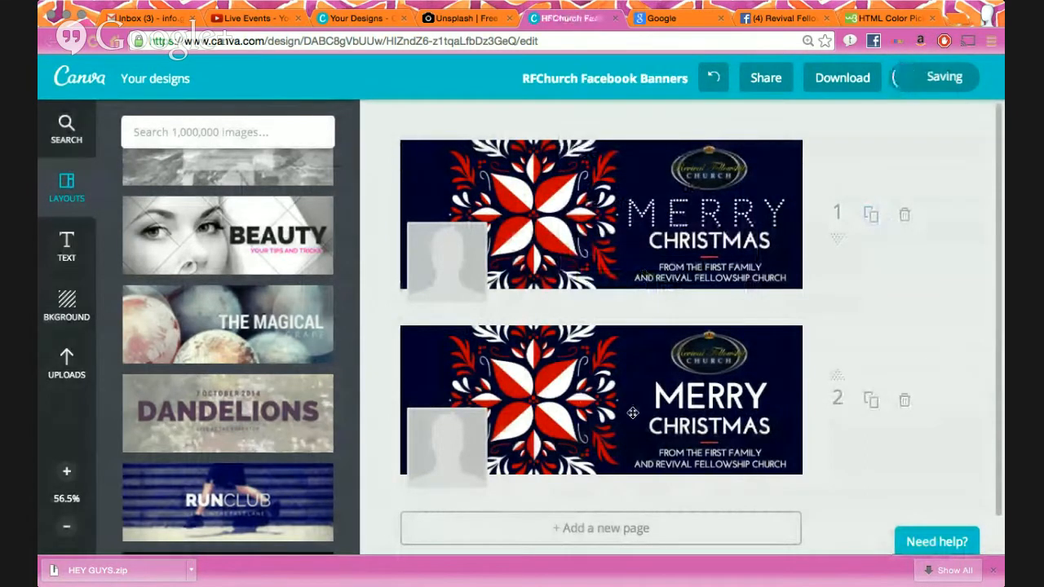
- Add a third page to the design with a solid green background
scroll(608, 457, "down", 1)
left_click(604, 488)
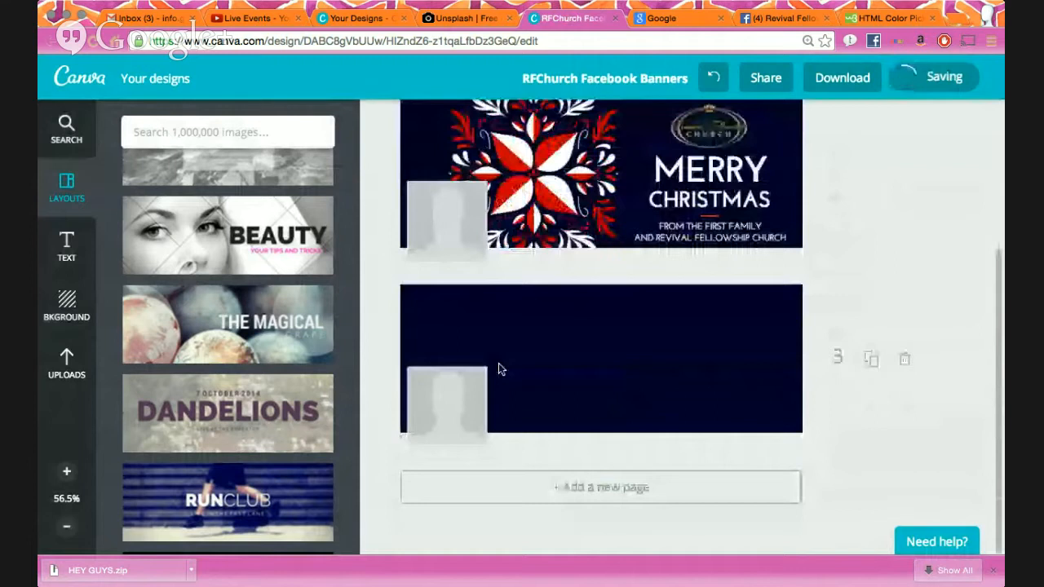
left_click(591, 352)
left_click(636, 222)
left_click(637, 224)
left_click(637, 224)
left_click(616, 262)
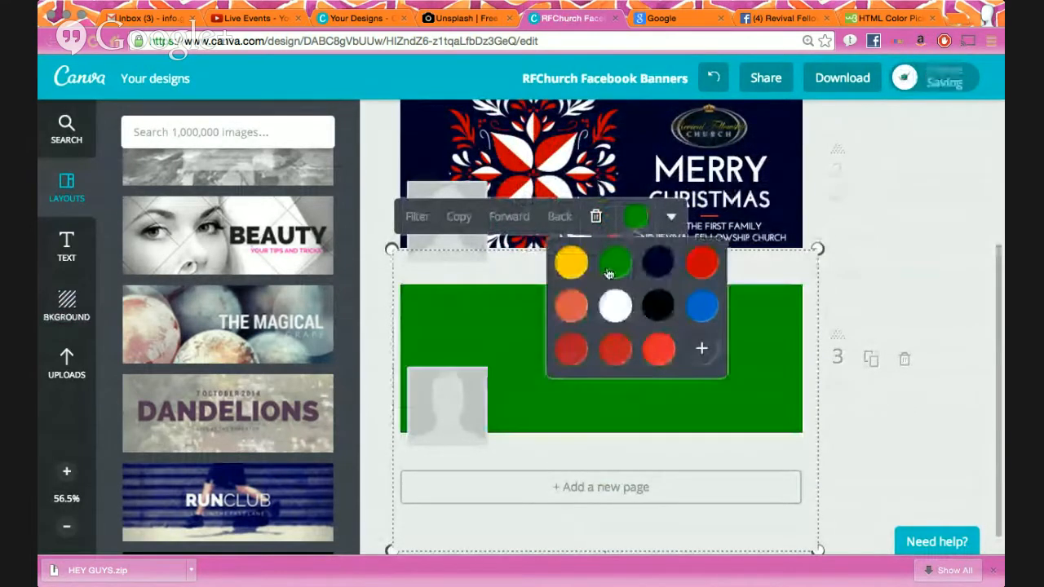
left_click(909, 269)
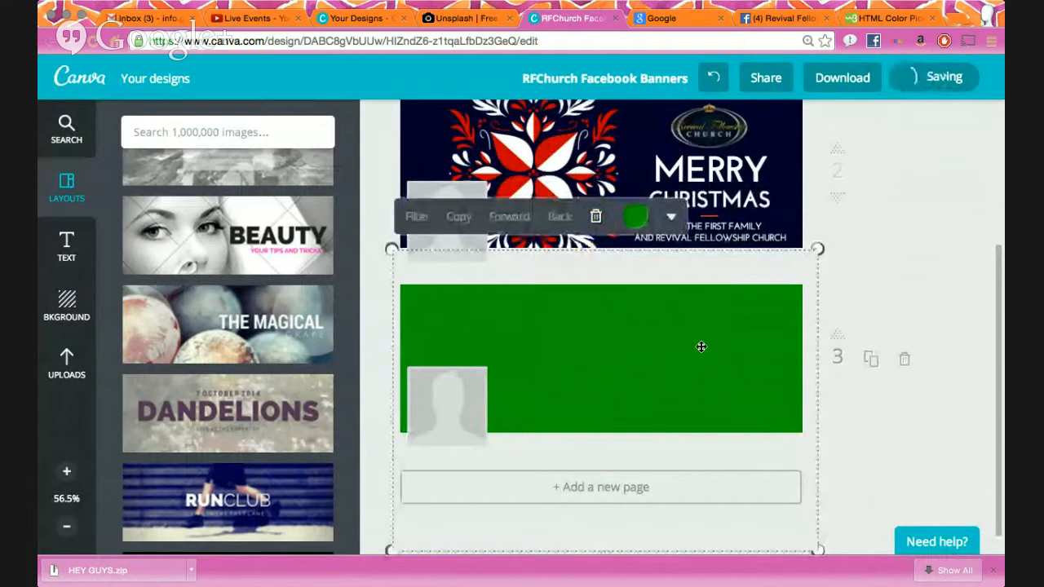
left_click(884, 256)
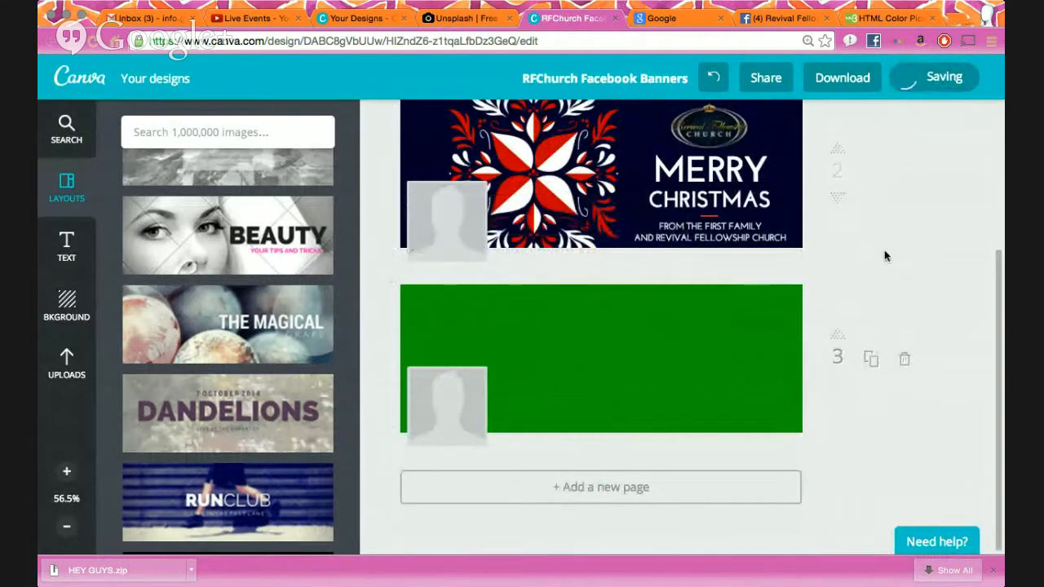
- Bring up the download settings with Pages in range selected, then reopen the Download menu
scroll(884, 250, "up", 3)
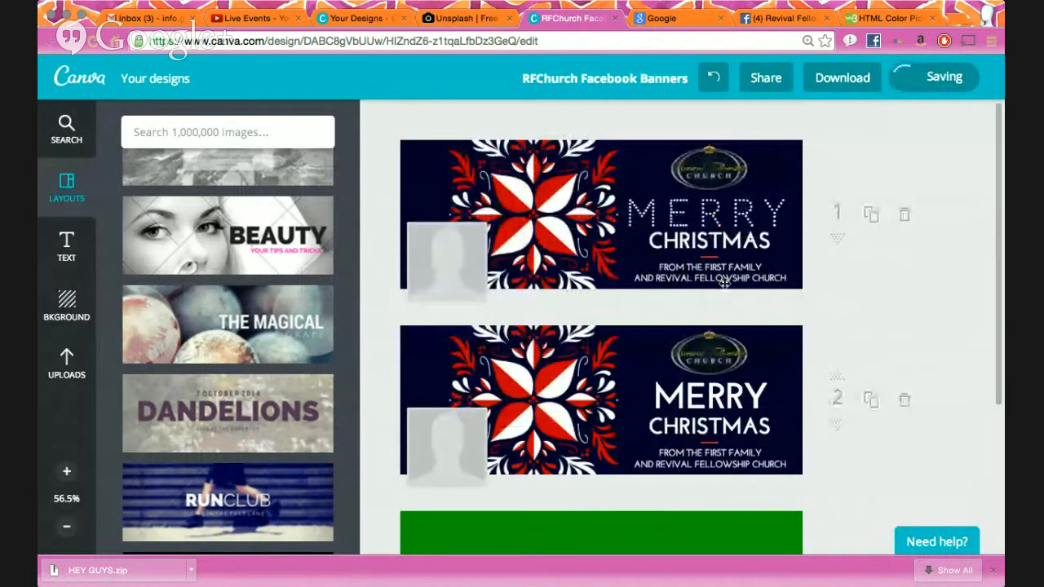
scroll(724, 283, "down", 3)
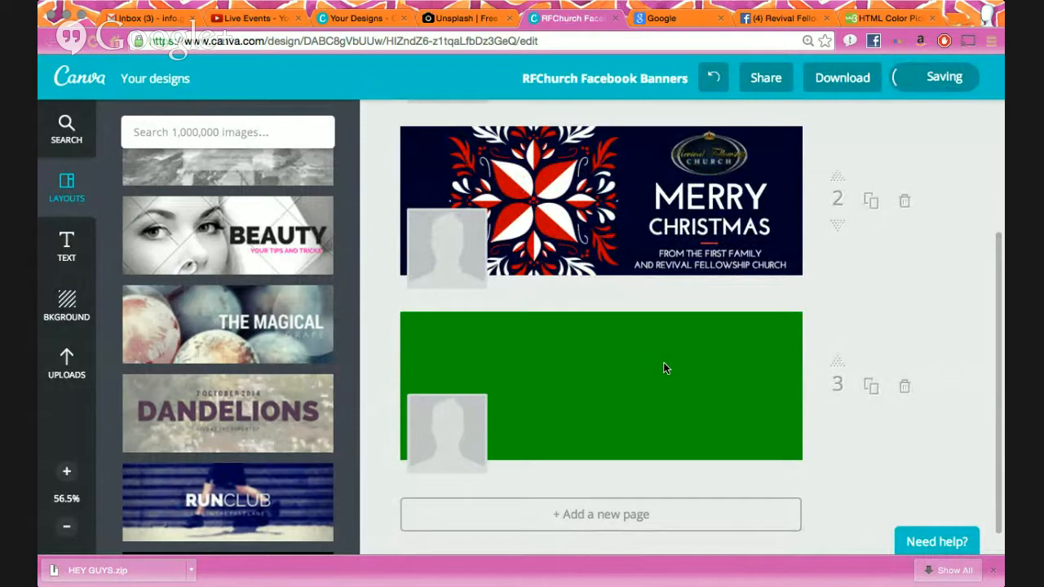
scroll(664, 368, "up", 3)
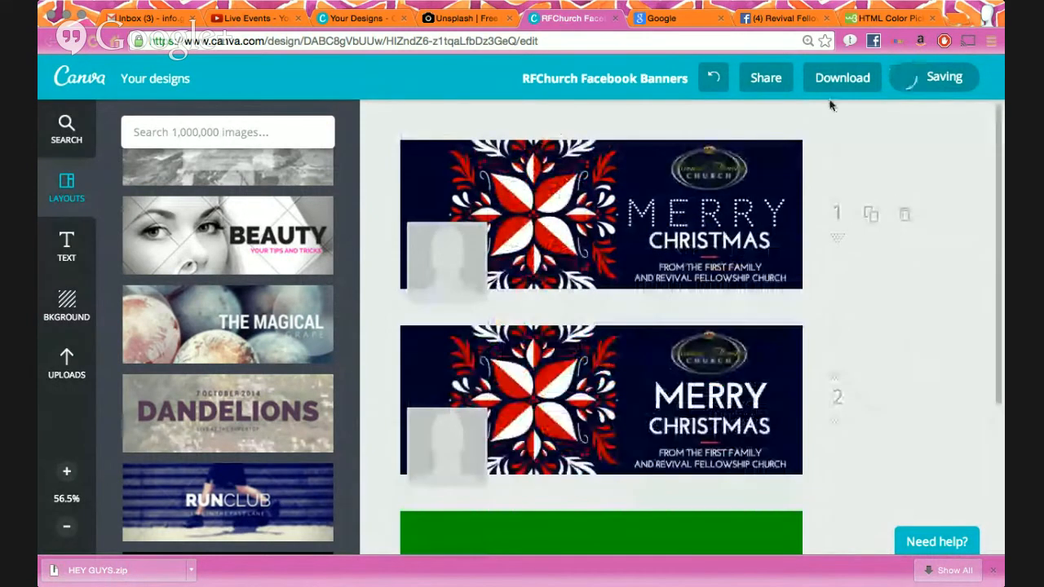
left_click(836, 82)
left_click(794, 172)
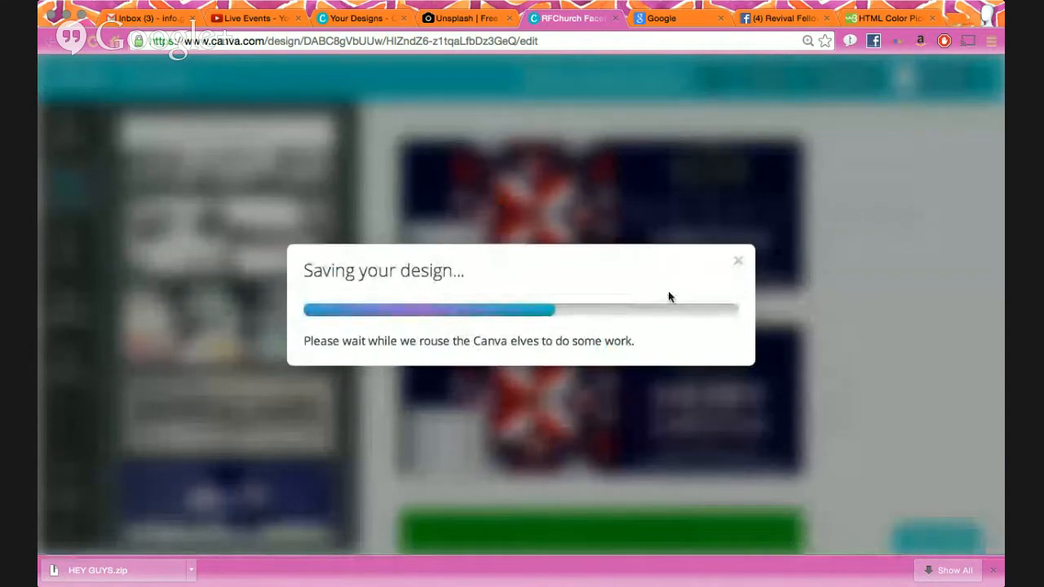
left_click(738, 261)
left_click(846, 243)
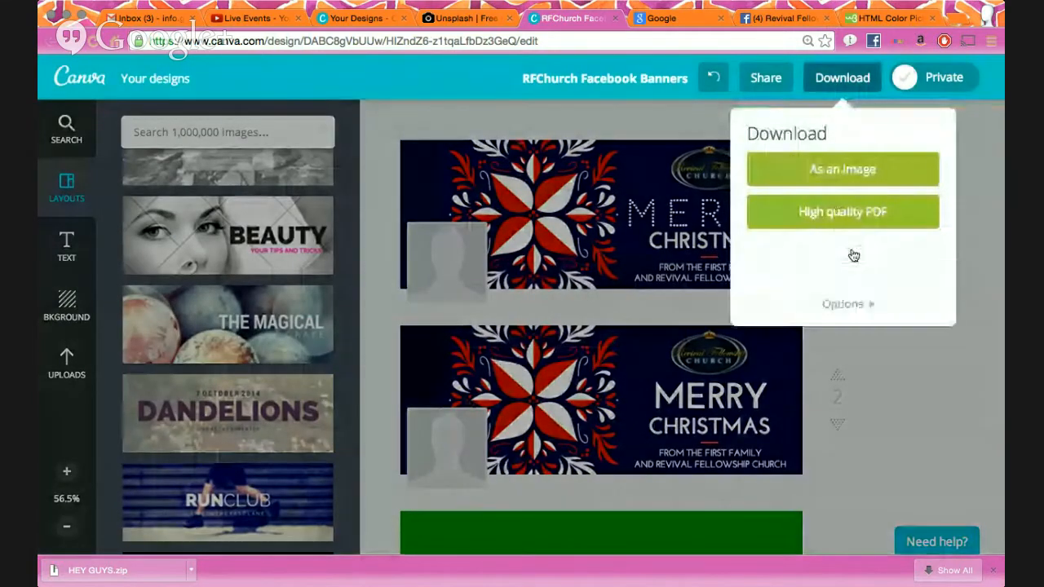
left_click(751, 267)
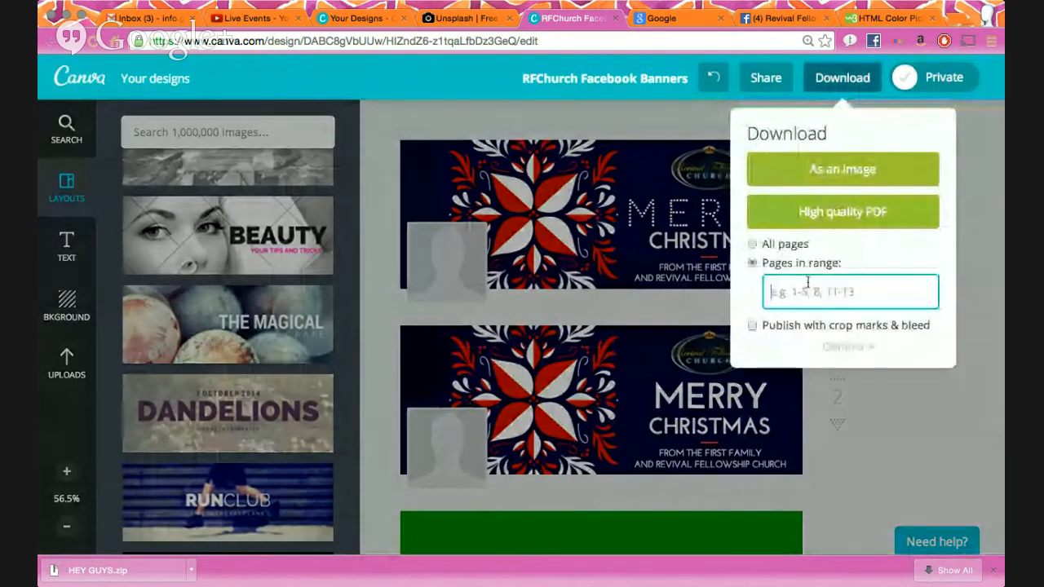
left_click(846, 367)
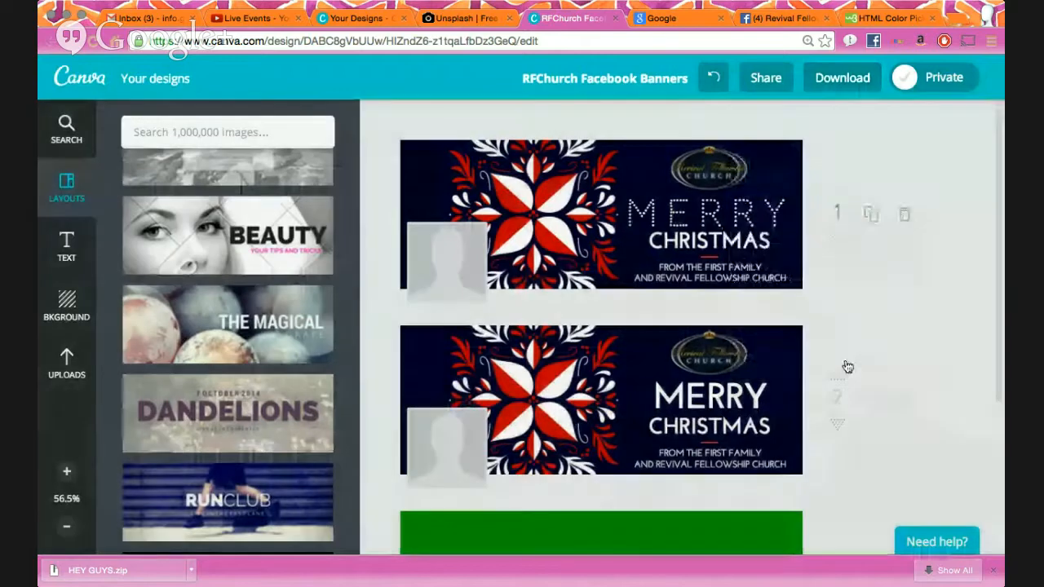
scroll(845, 359, "down", 3)
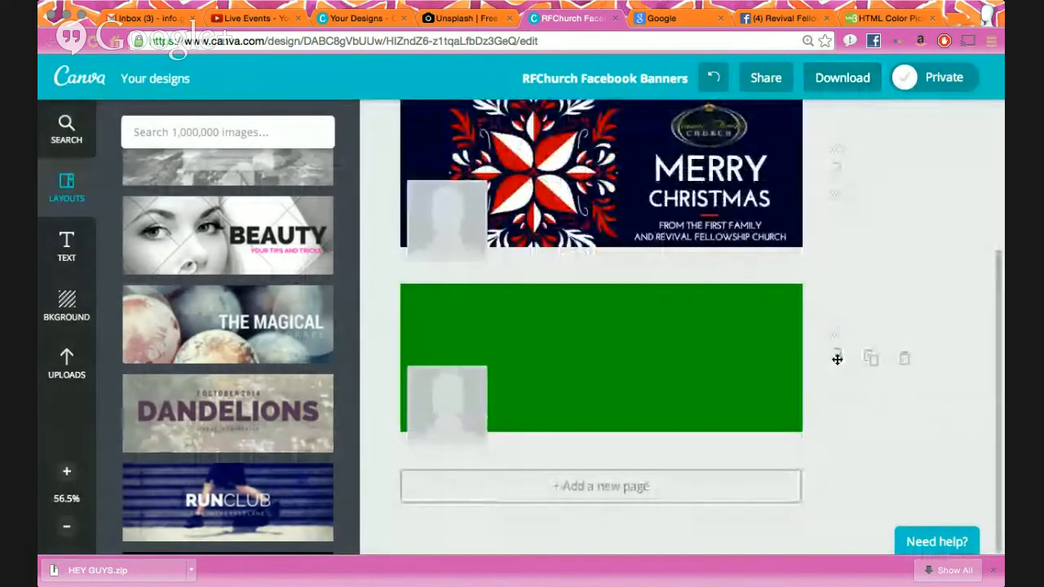
scroll(838, 360, "up", 3)
left_click(843, 78)
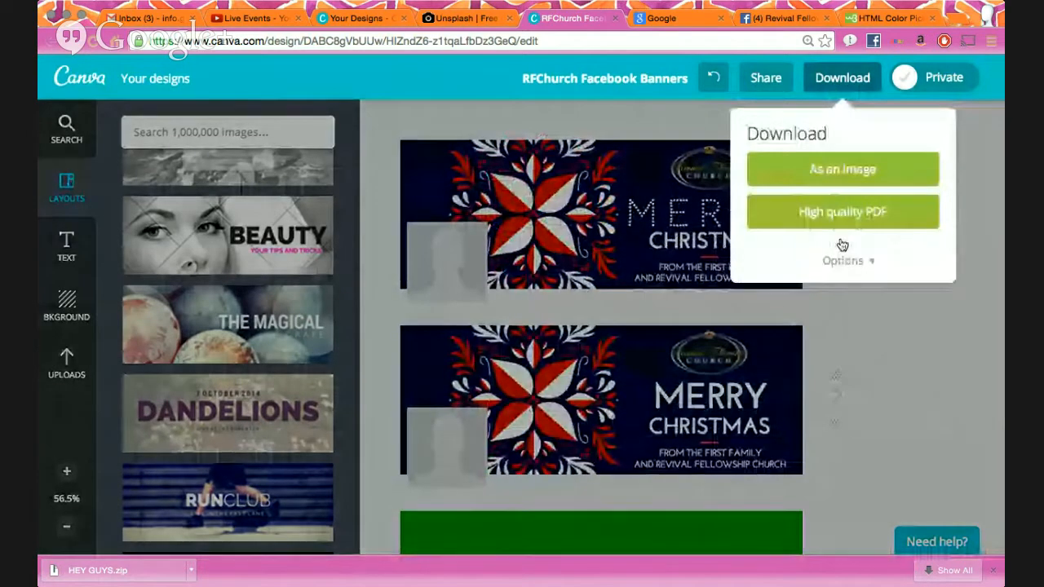
- Export only page 3 as a JPG image and dismiss the design-ready message
left_click(843, 243)
left_click(834, 290)
type("3")
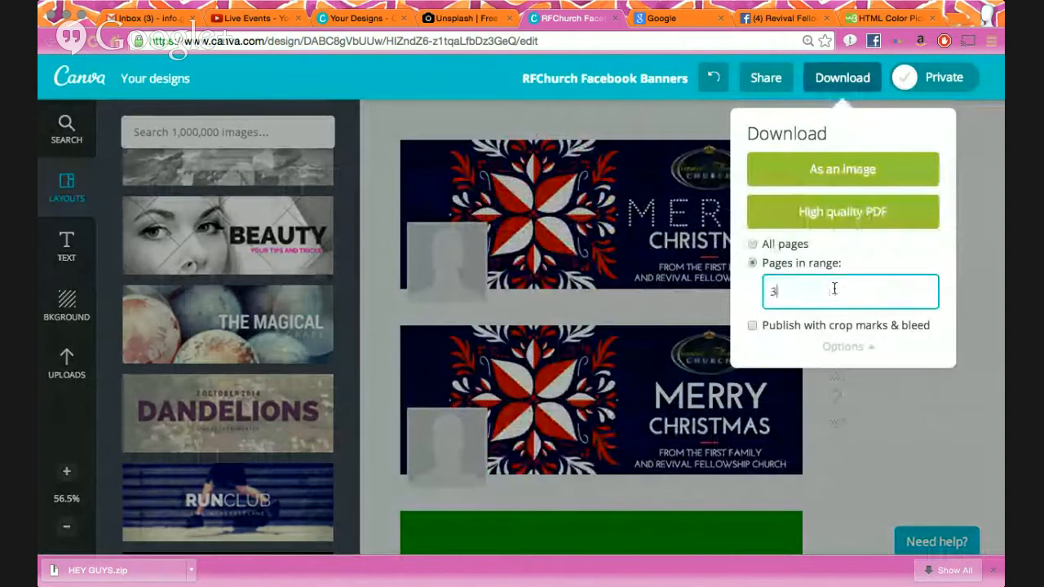
left_click(744, 286)
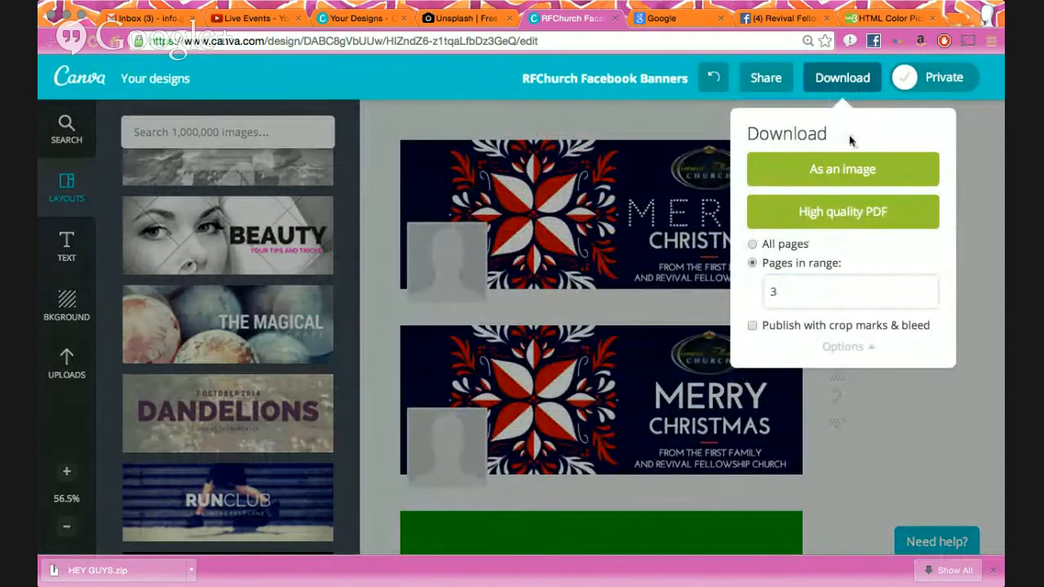
left_click(840, 171)
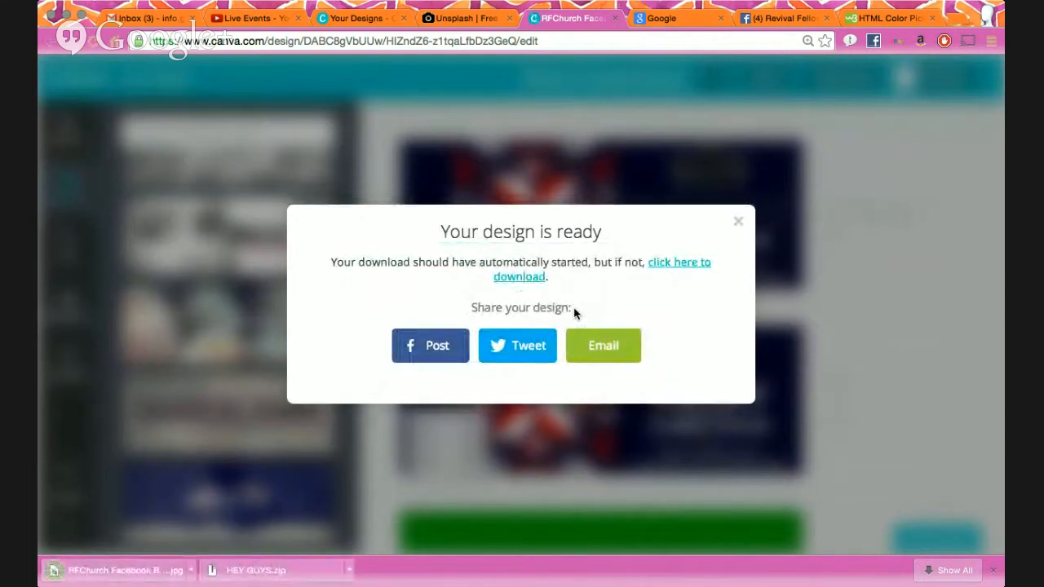
left_click(738, 223)
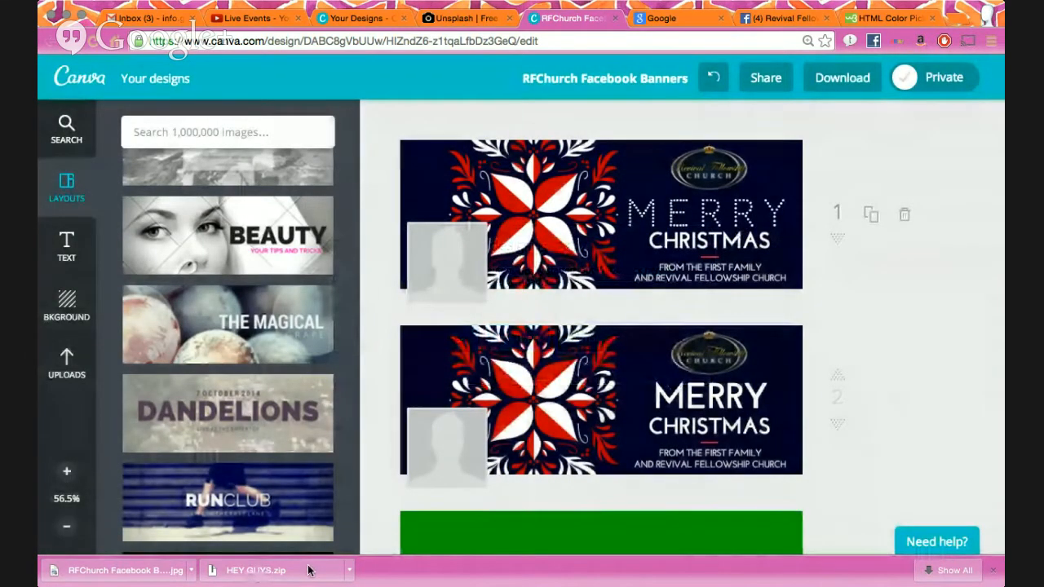
scroll(665, 289, "down", 5)
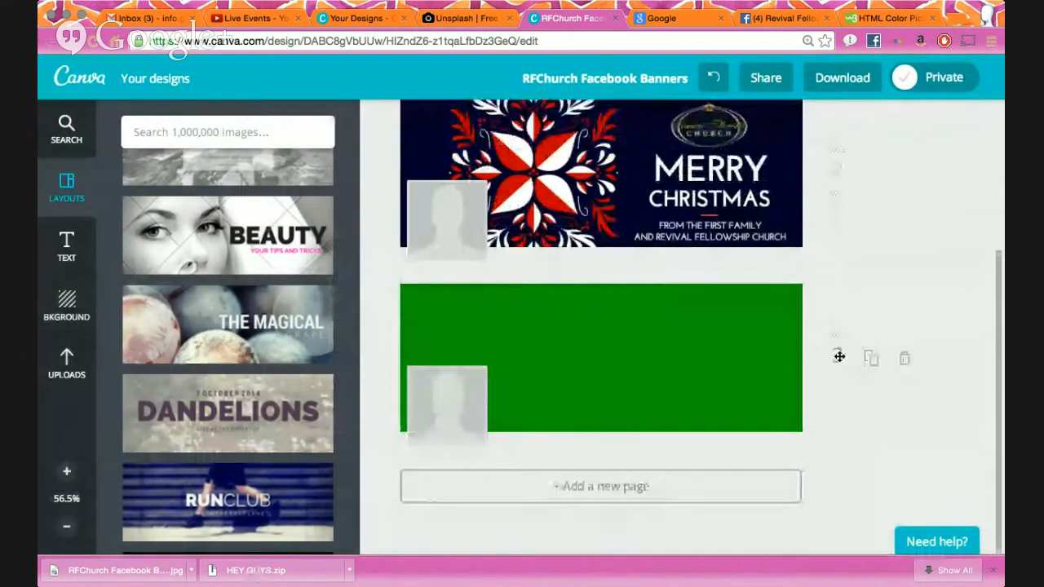
scroll(608, 359, "up", 5)
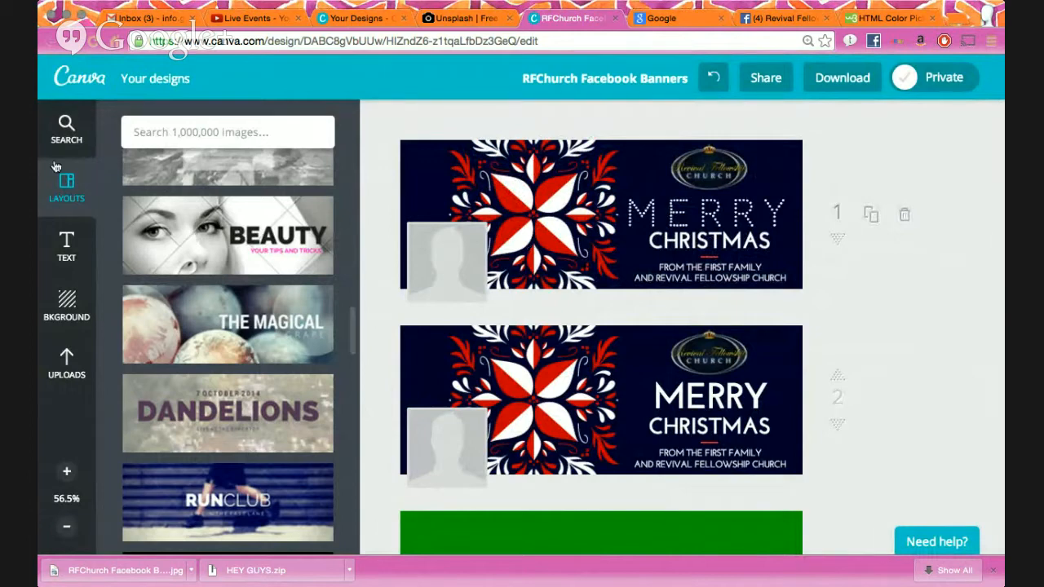
- Clear the Christmas element search back to categories and switch to the church's Facebook tab
left_click(66, 128)
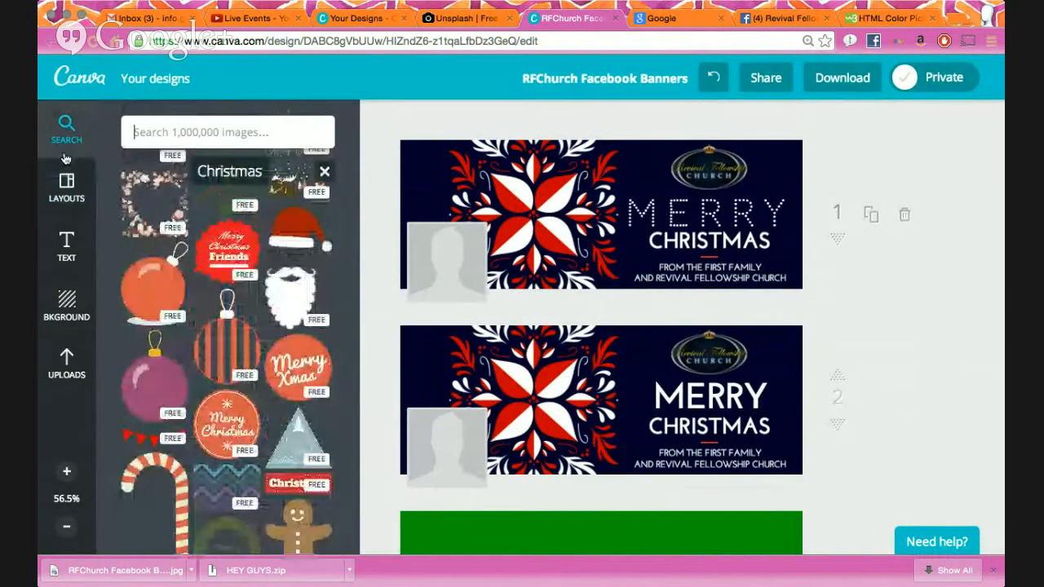
left_click(324, 171)
scroll(263, 281, "up", 3)
scroll(262, 281, "up", 4)
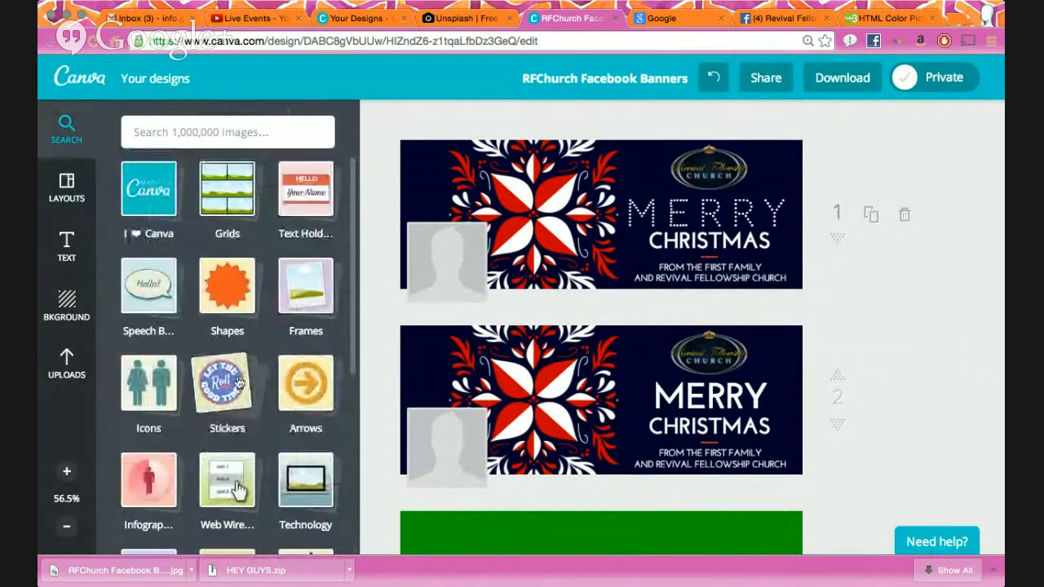
left_click(775, 18)
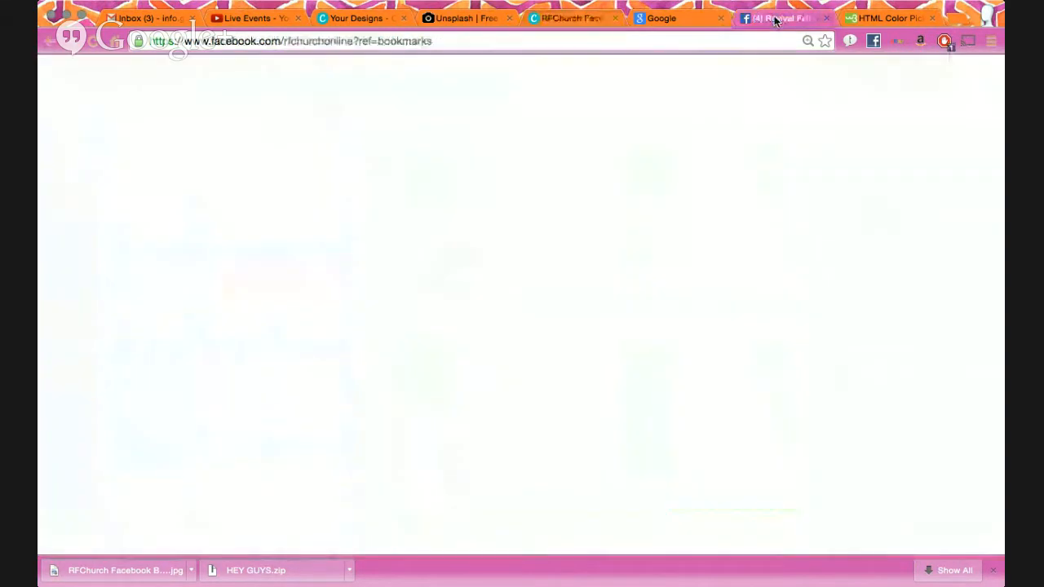
scroll(447, 349, "up", 5)
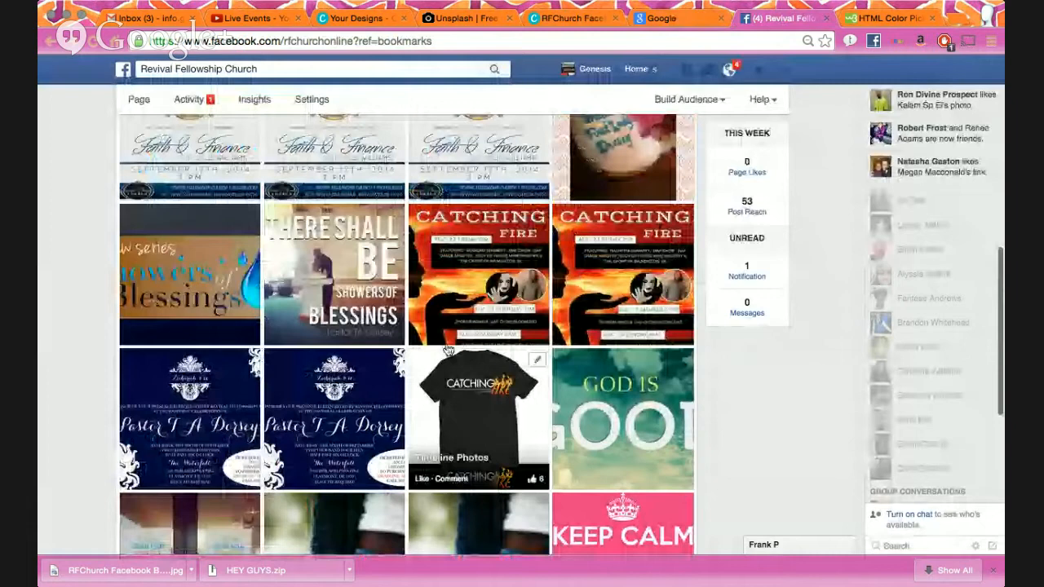
scroll(447, 349, "up", 2)
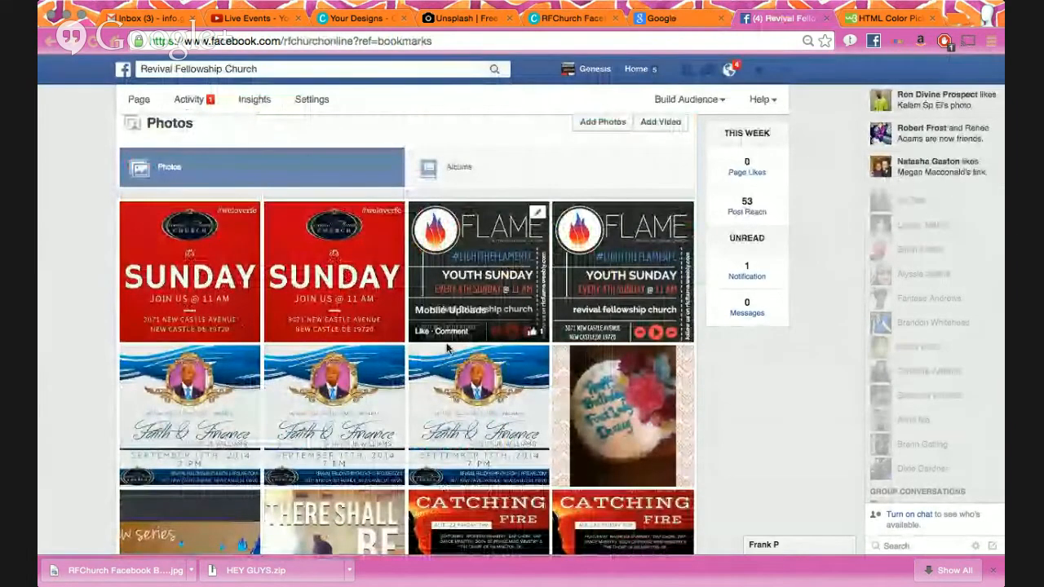
scroll(447, 342, "down", 3)
scroll(447, 349, "down", 5)
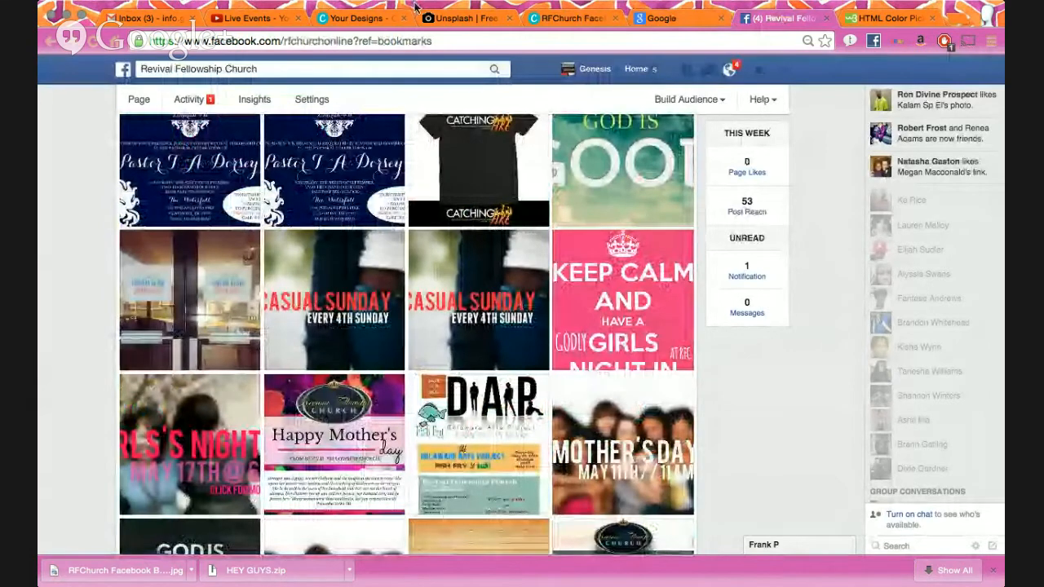
scroll(361, 313, "down", 2)
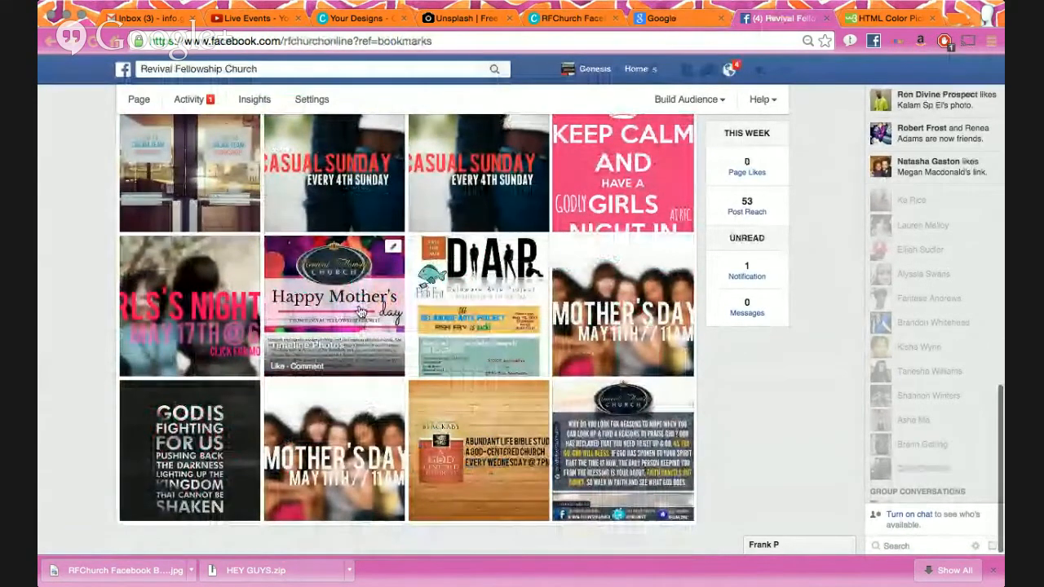
left_click(361, 312)
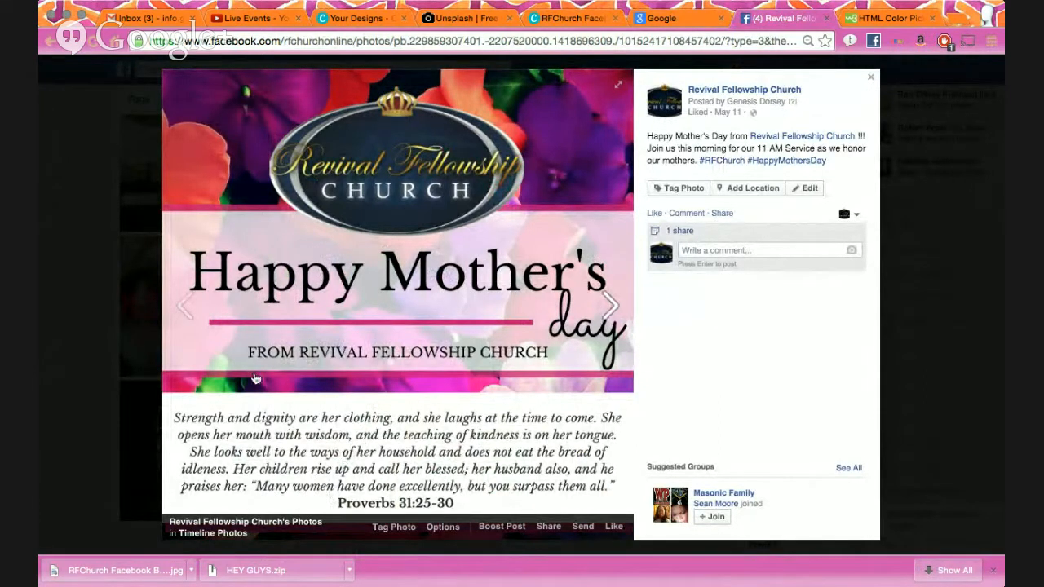
left_click(61, 367)
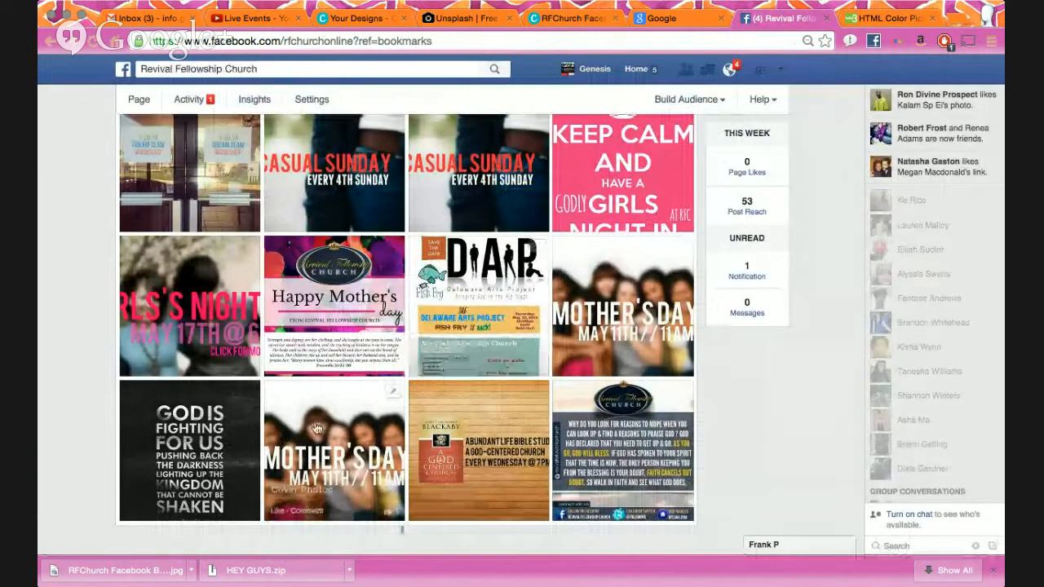
scroll(385, 379, "down", 2)
scroll(383, 345, "up", 1)
scroll(383, 345, "up", 5)
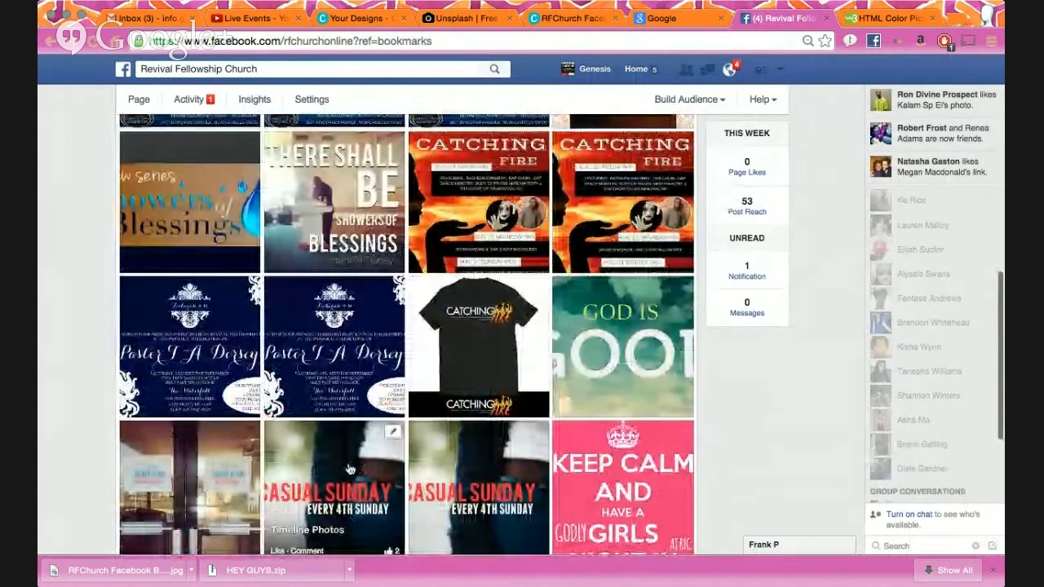
scroll(350, 470, "up", 3)
scroll(349, 466, "up", 2)
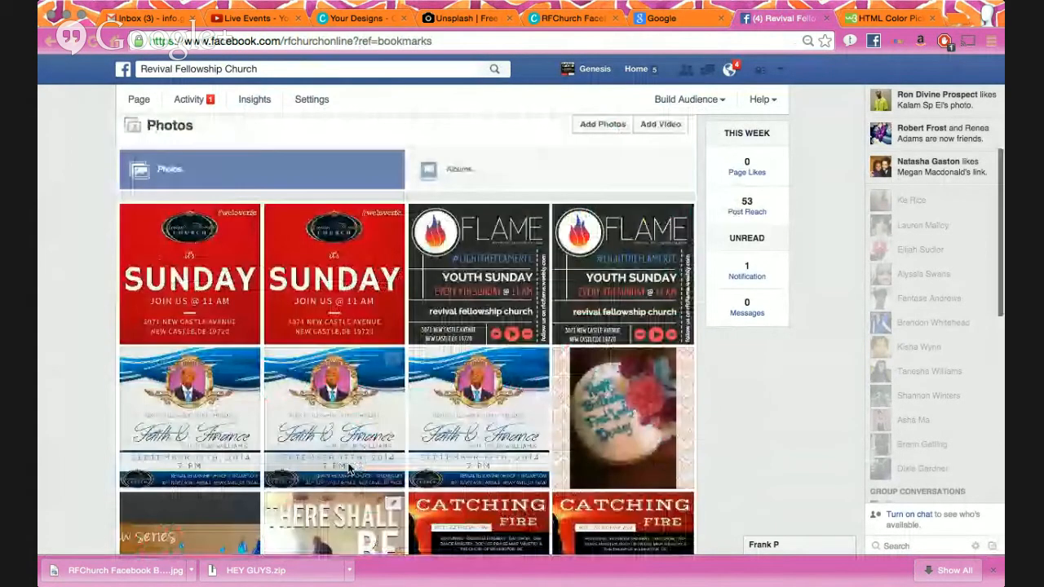
left_click(492, 306)
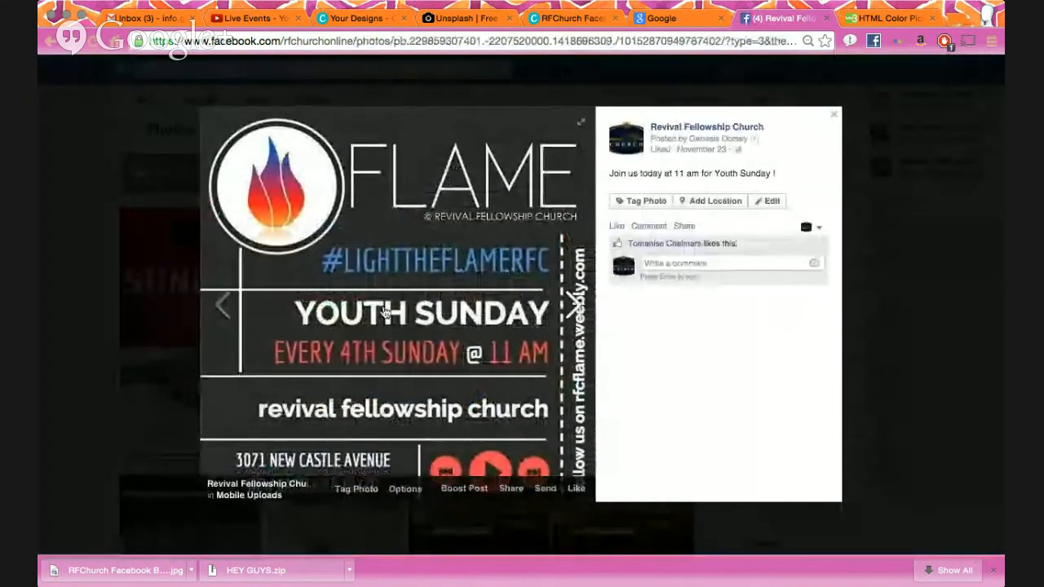
left_click(92, 438)
left_click(457, 323)
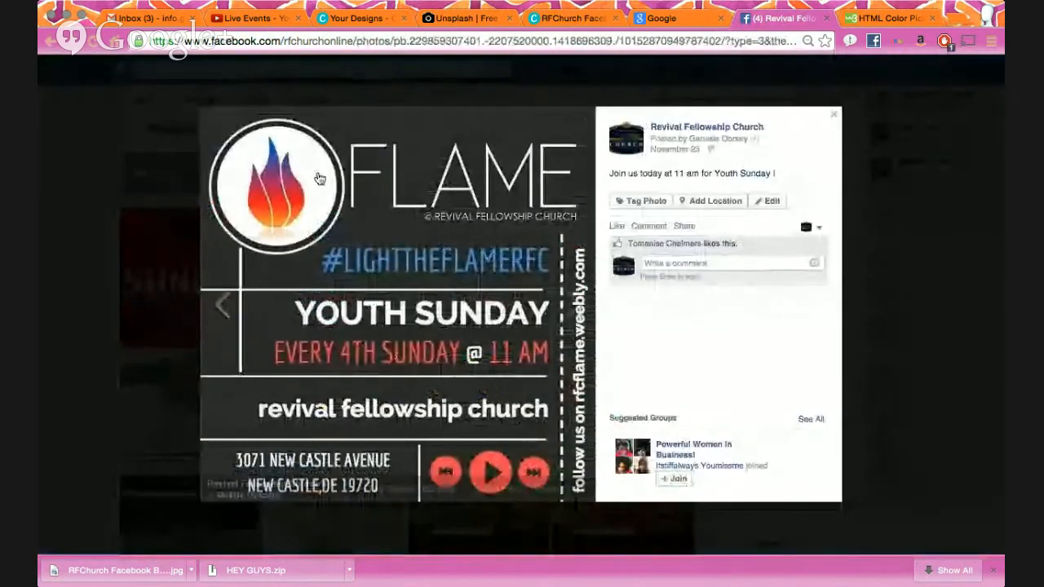
left_click(158, 303)
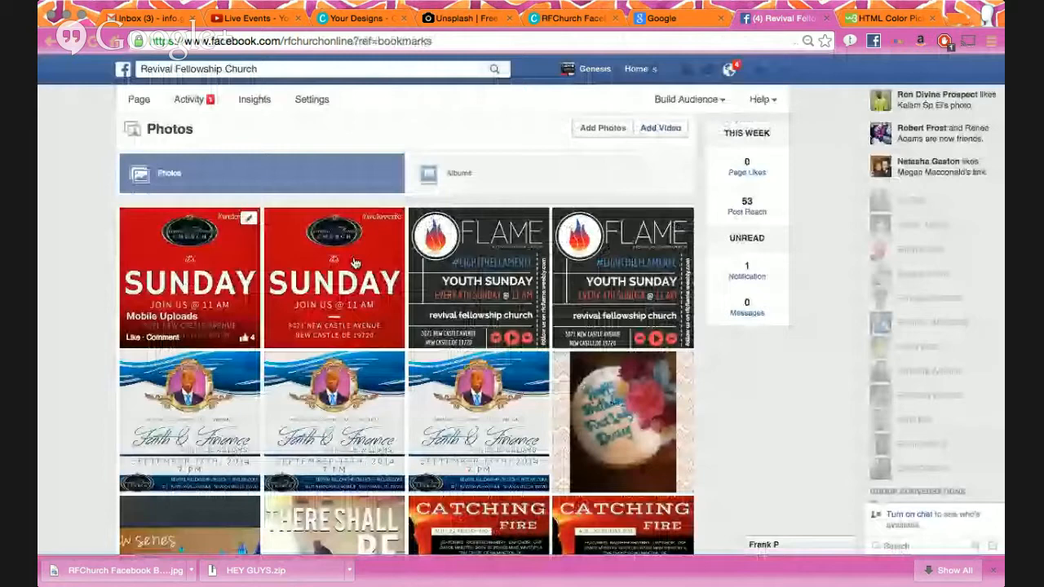
scroll(411, 251, "down", 5)
scroll(411, 250, "down", 3)
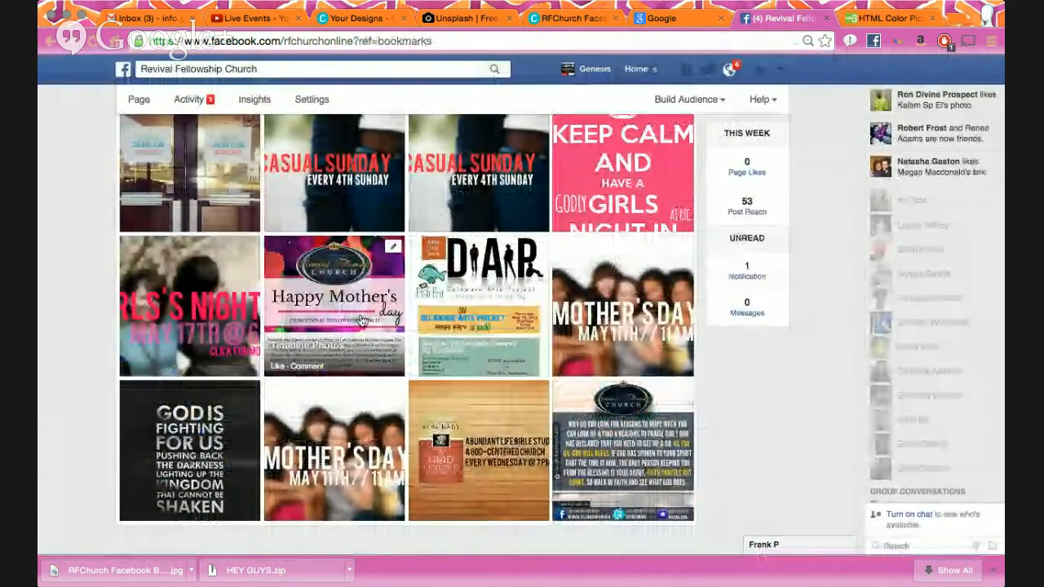
scroll(361, 321, "up", 3)
scroll(361, 320, "up", 3)
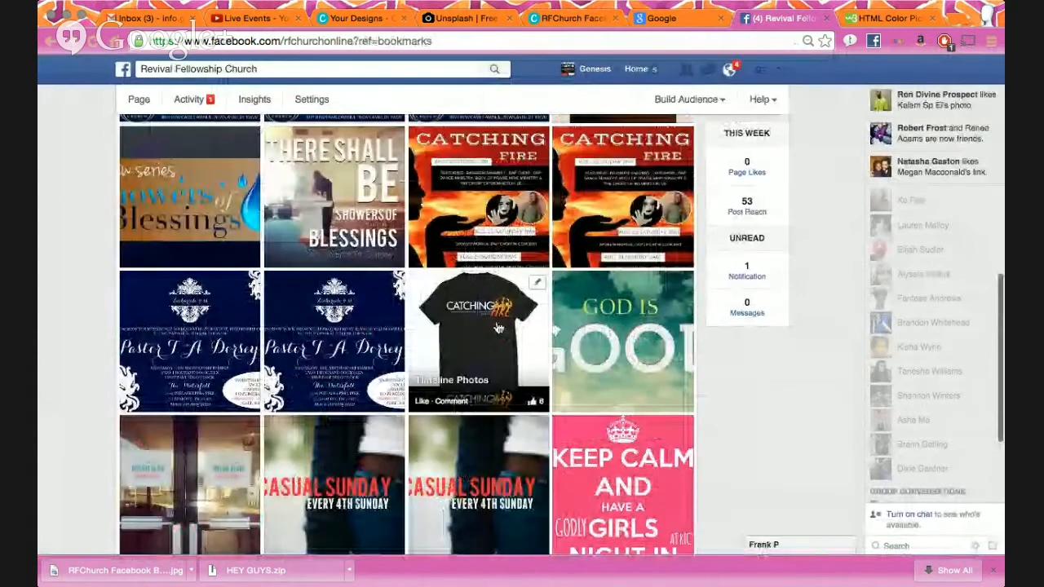
scroll(498, 327, "up", 10)
scroll(489, 359, "down", 5)
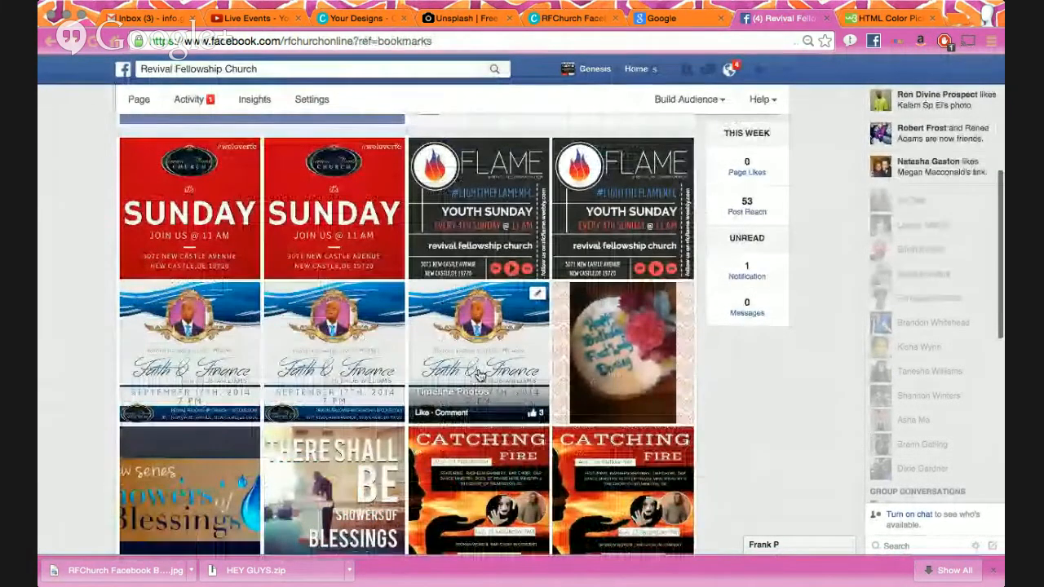
left_click(457, 39)
- Load an Instagram profile page and scroll through its post grid
type("www.instagram.com")
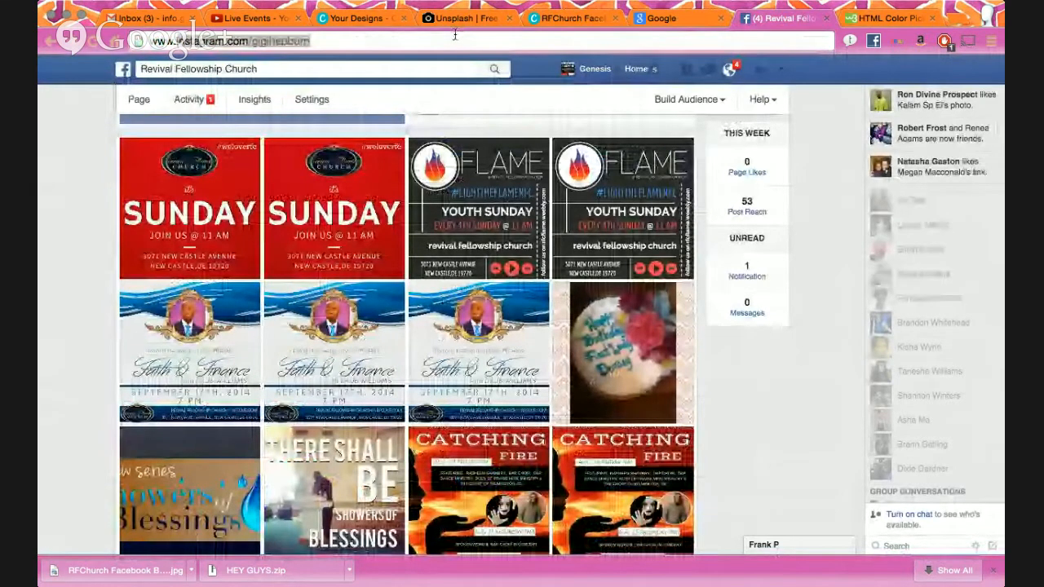
type("/gigihepburn")
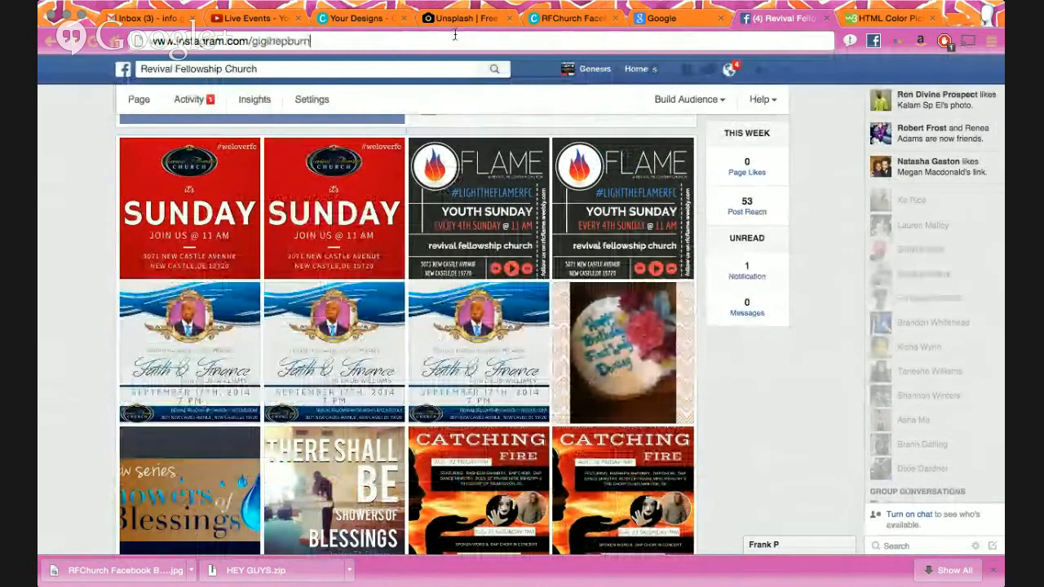
key("Return")
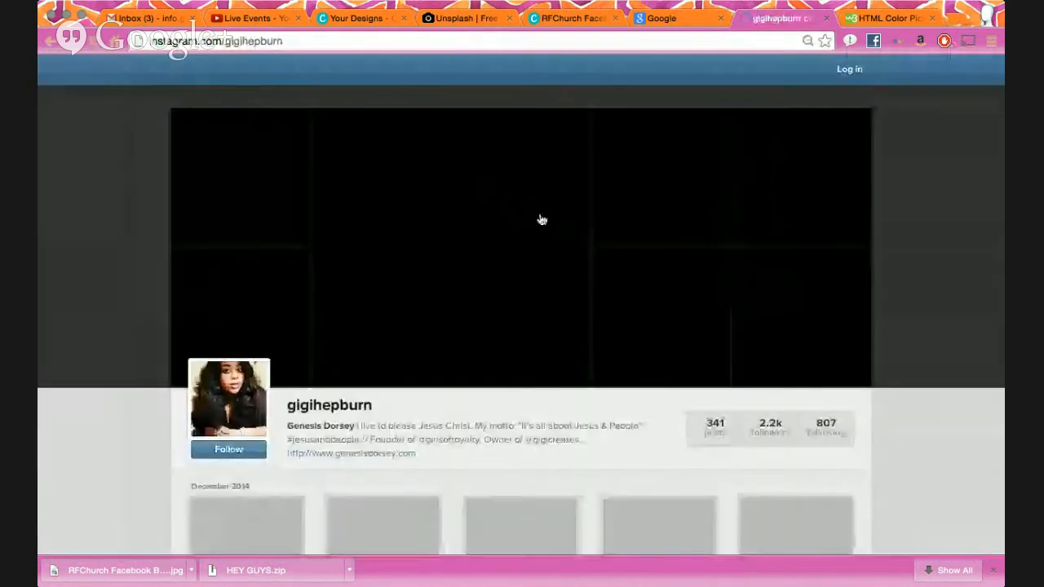
scroll(544, 228, "down", 3)
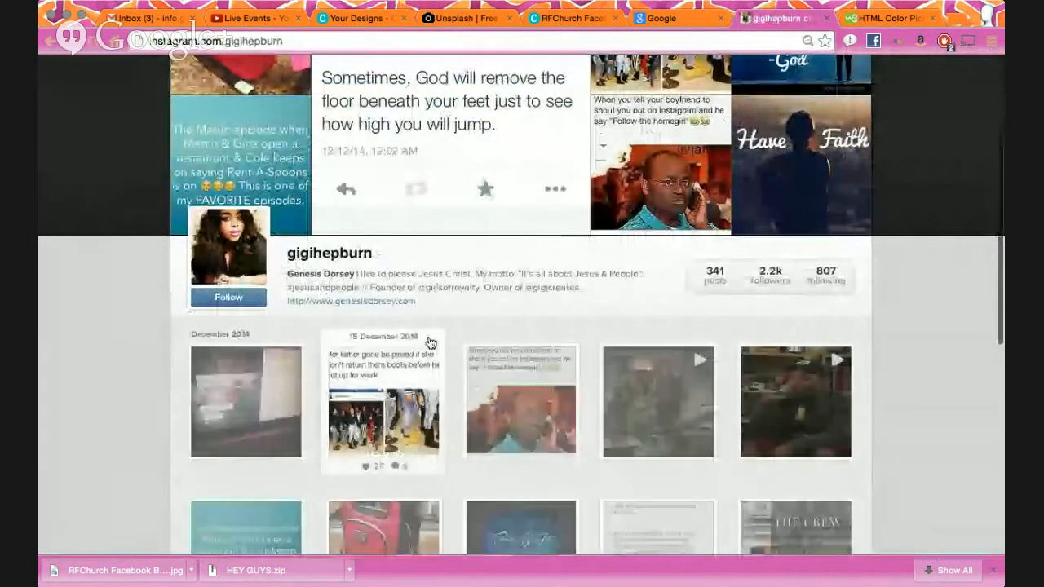
scroll(424, 347, "down", 3)
scroll(428, 342, "down", 4)
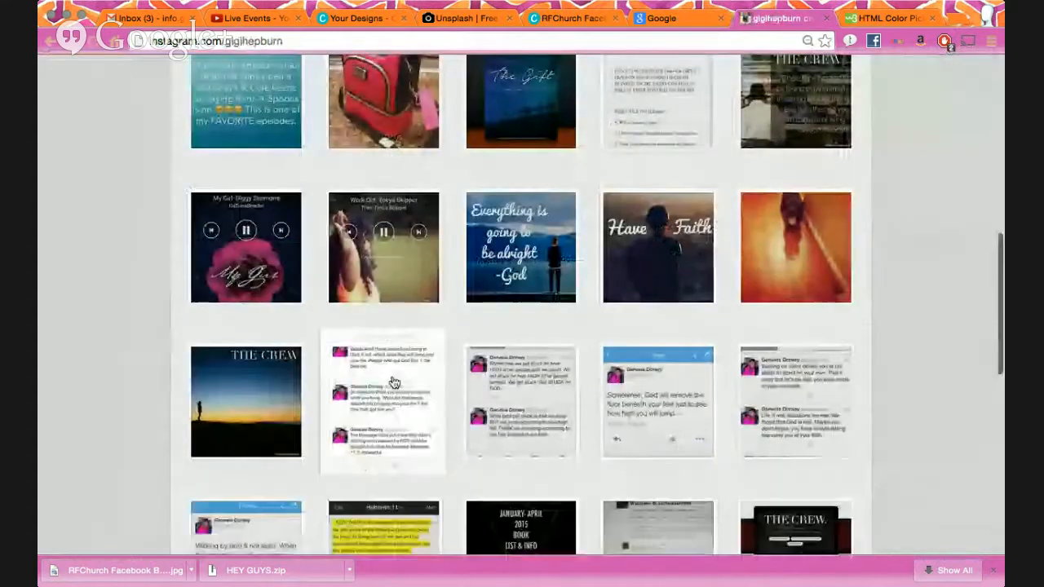
- View the 'Everything is going to be alright' and 'Have Faith' posts
left_click(528, 276)
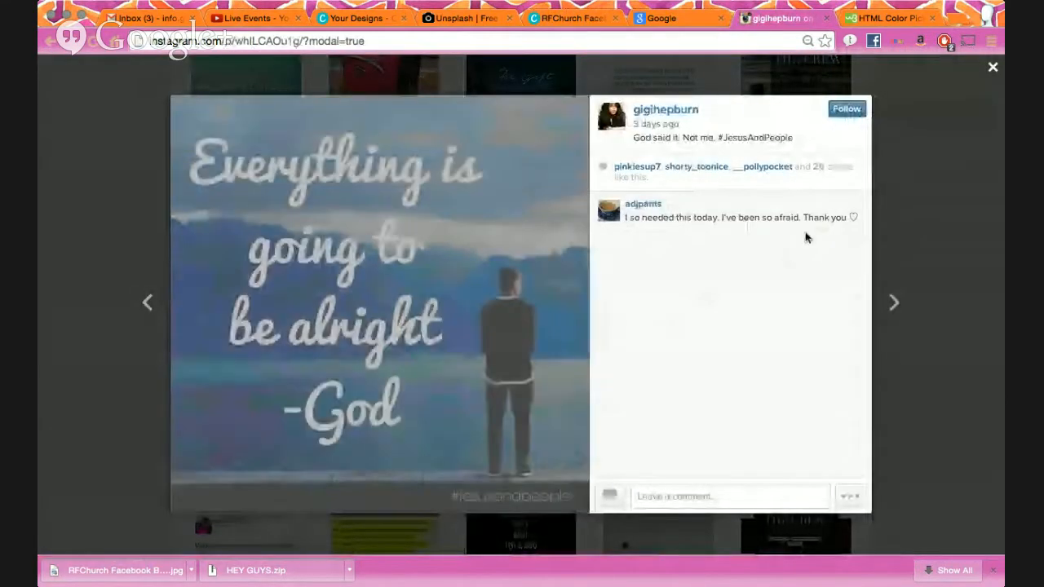
left_click(940, 187)
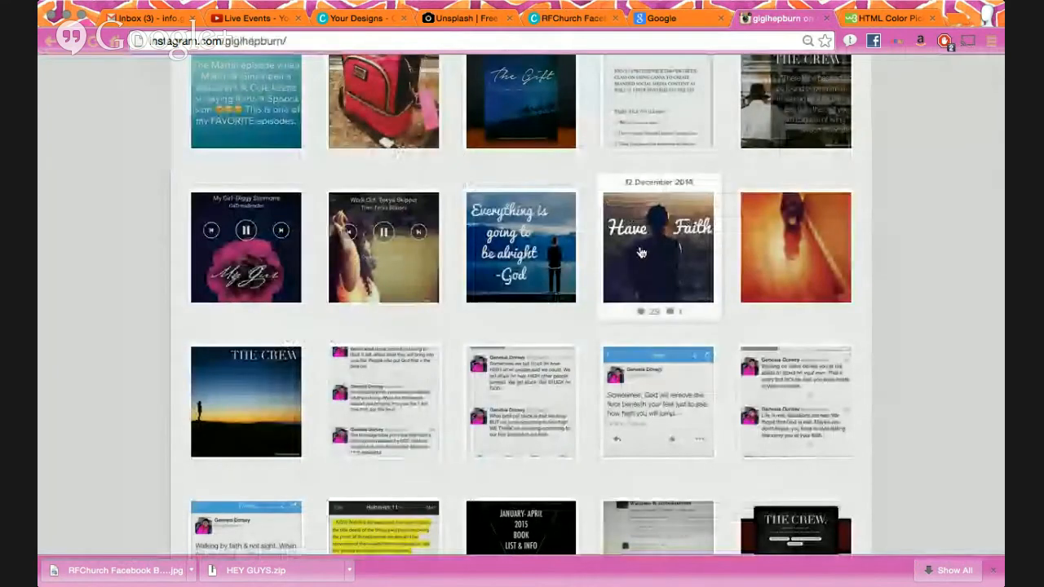
left_click(642, 254)
left_click(935, 201)
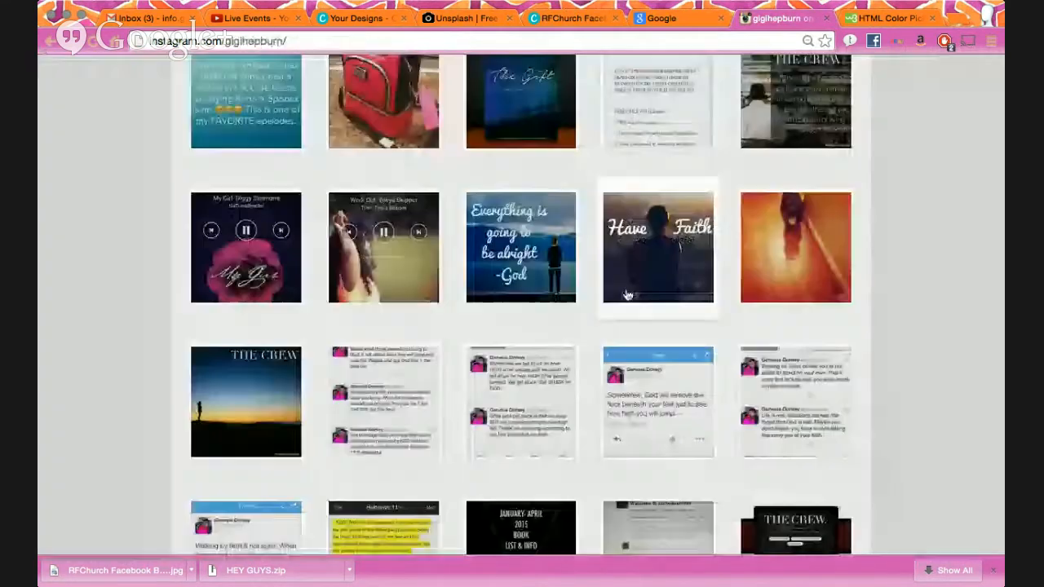
scroll(629, 295, "down", 4)
scroll(625, 291, "up", 2)
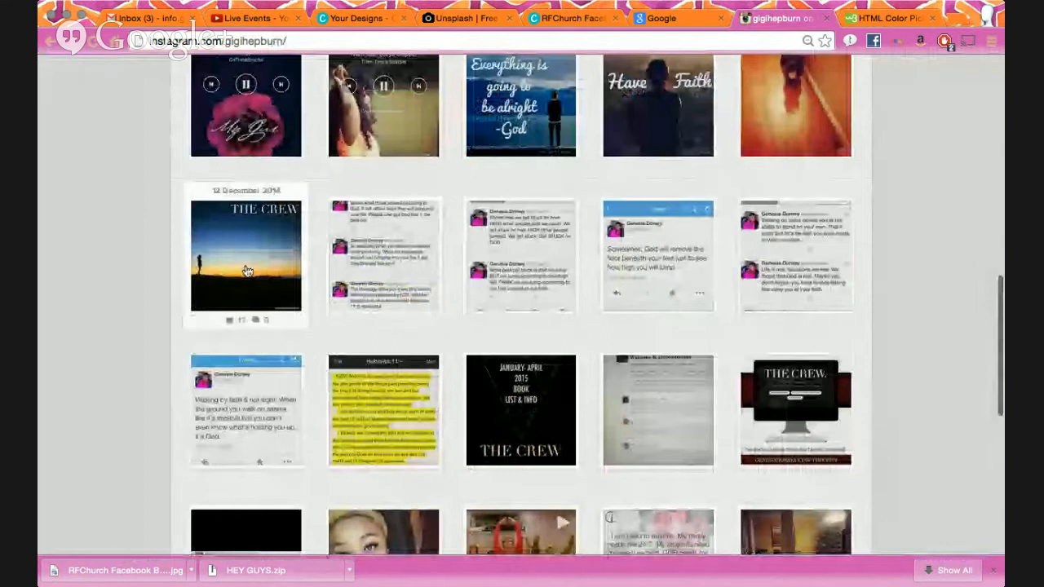
scroll(597, 237, "up", 2)
- View THE CREW Mandela and Napoleon quote posts, then close the Color Picker and Instagram tabs
left_click(773, 130)
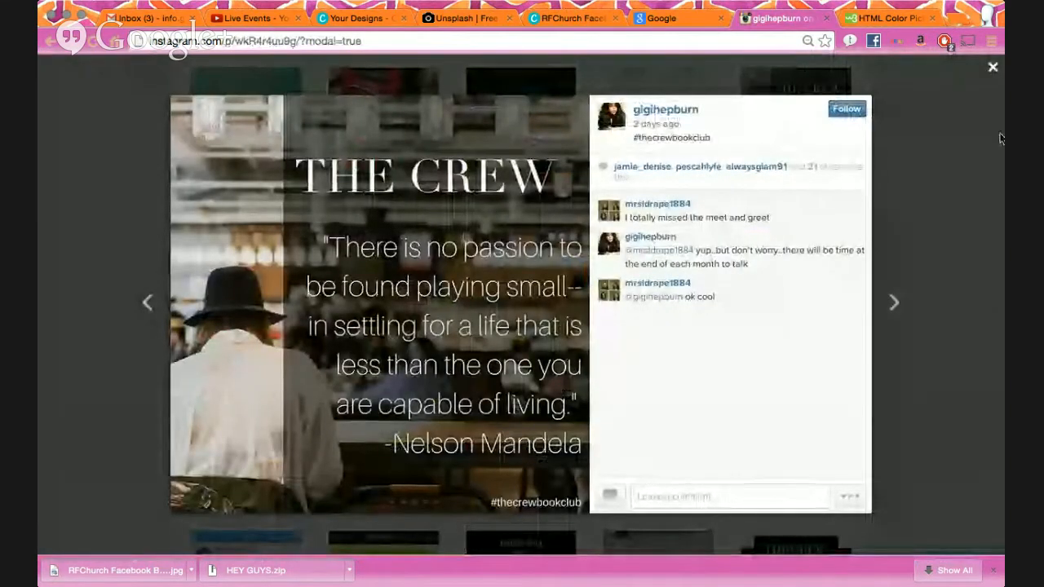
left_click(955, 140)
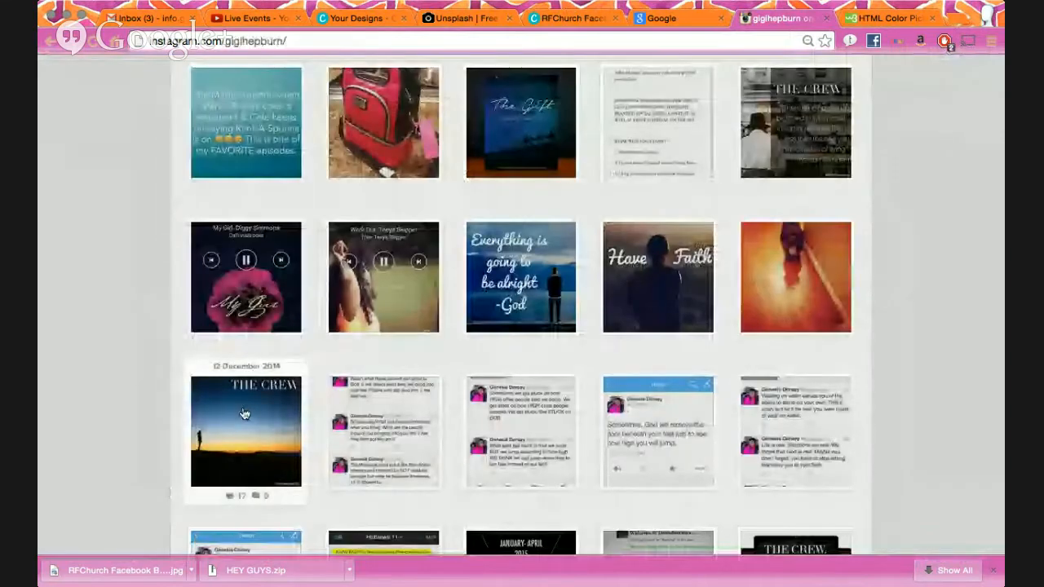
left_click(244, 412)
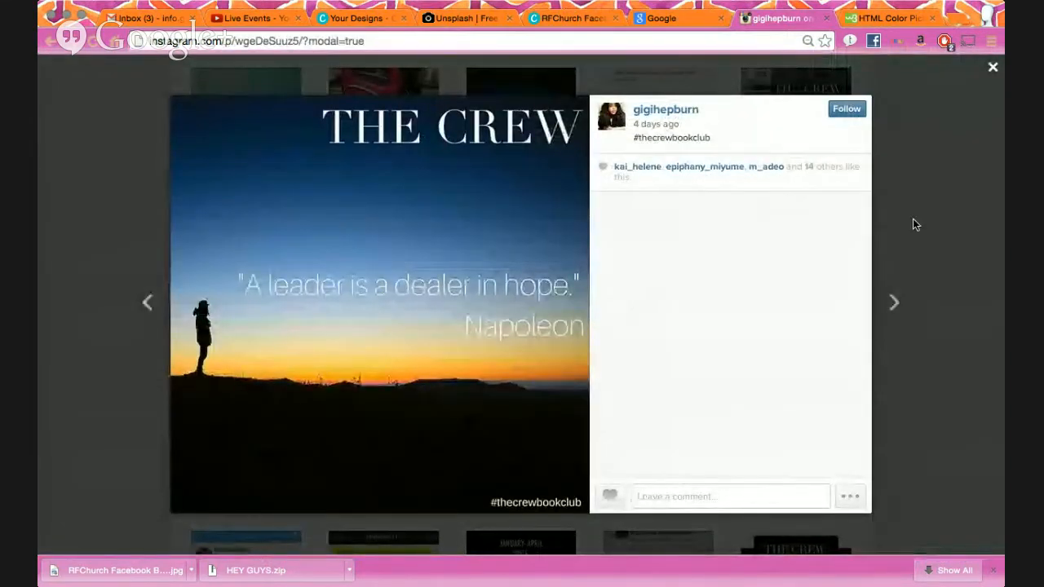
key("Escape")
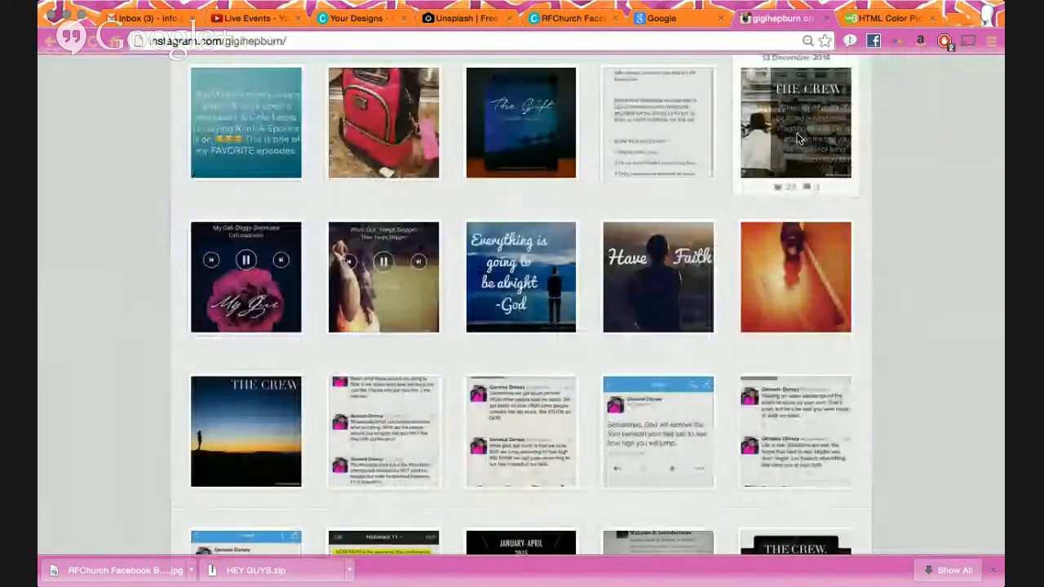
left_click(799, 138)
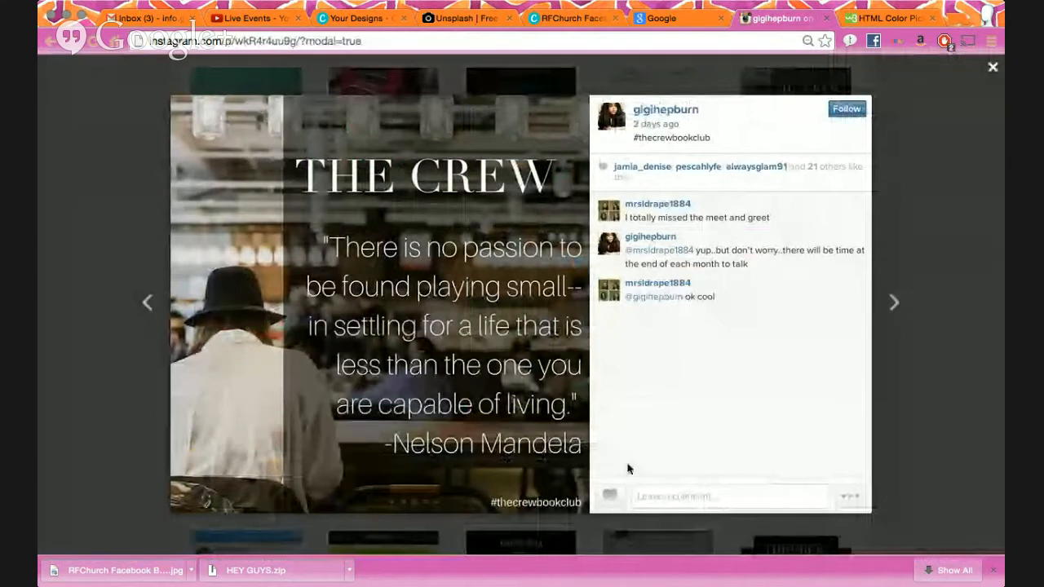
key("Escape")
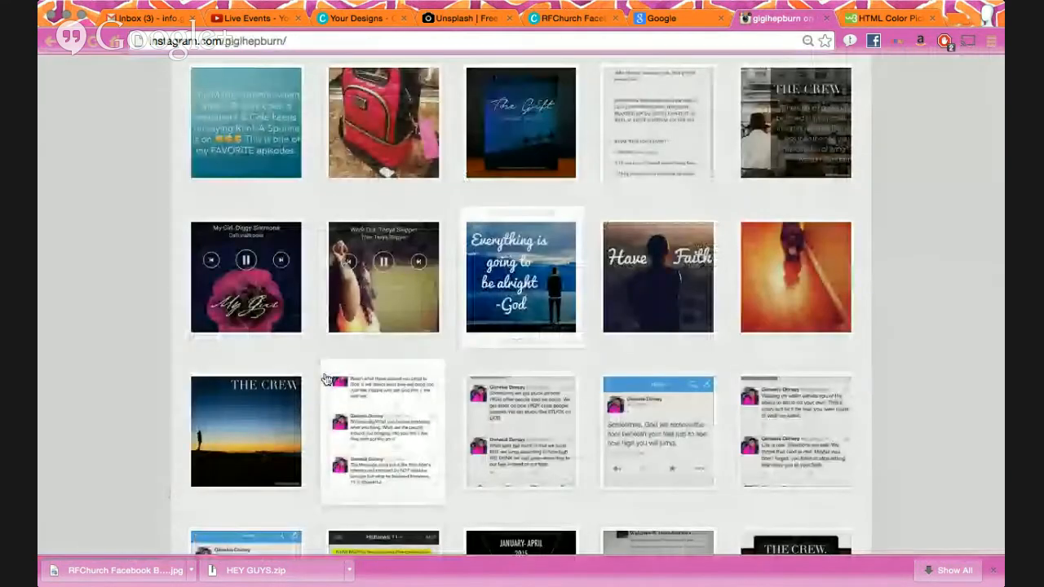
left_click(277, 429)
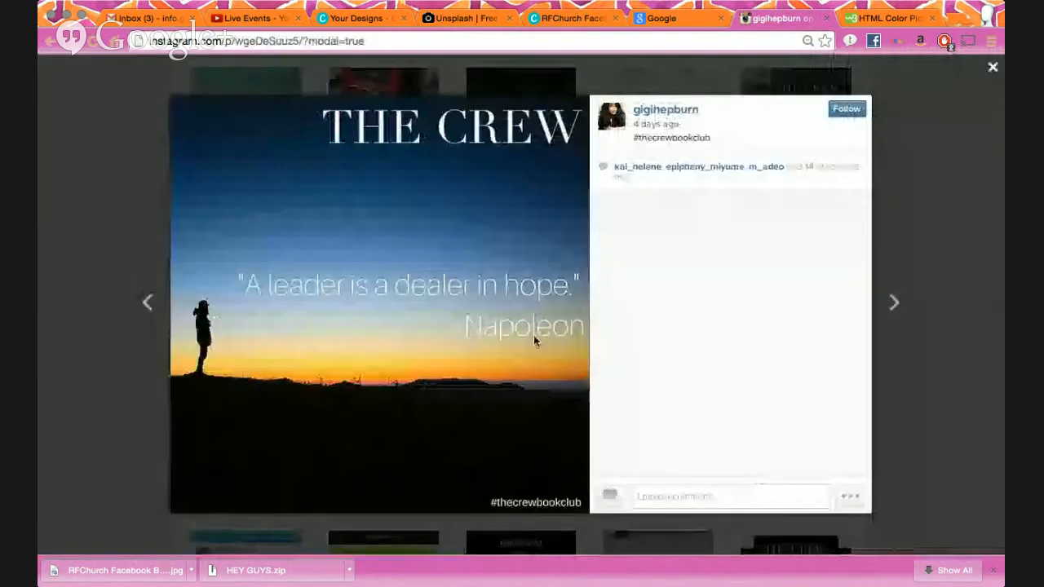
key("Escape")
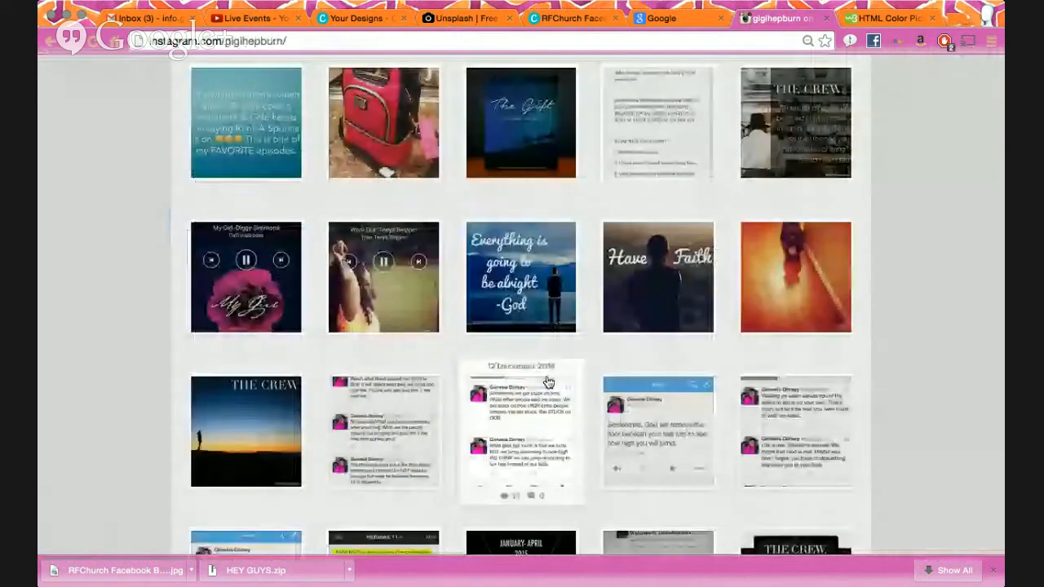
scroll(548, 382, "down", 3)
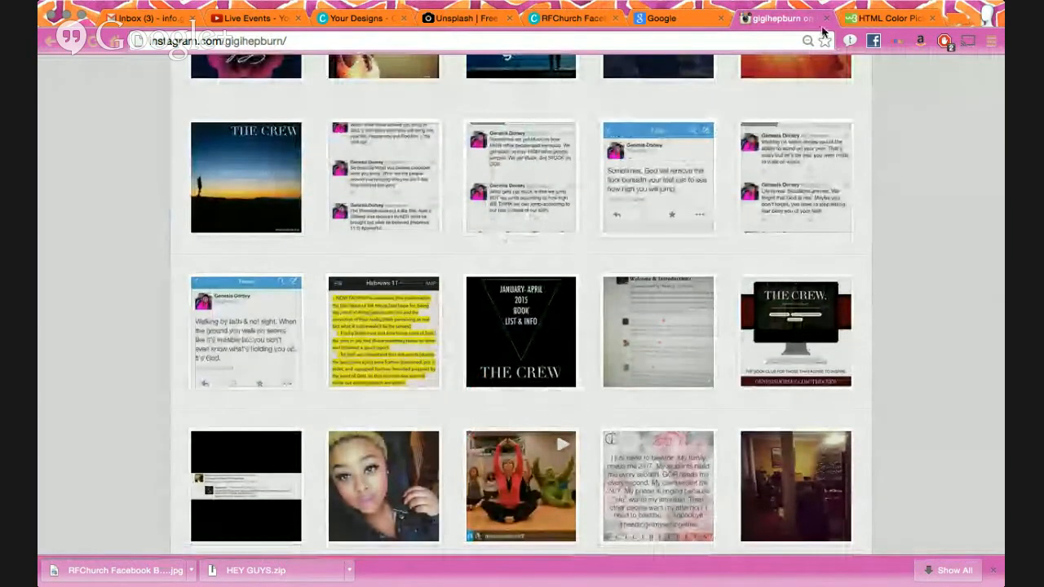
left_click(932, 18)
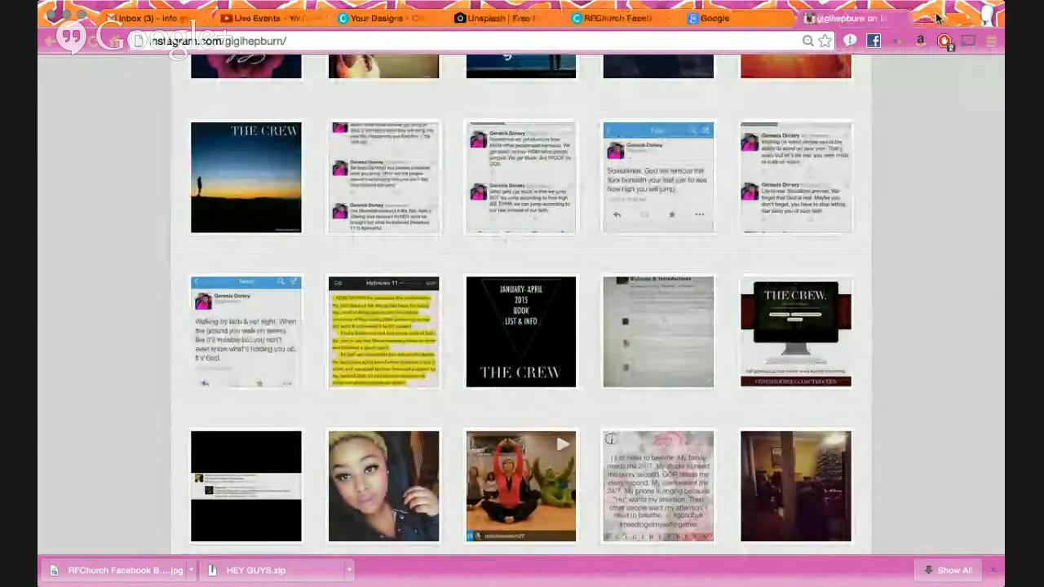
left_click(933, 18)
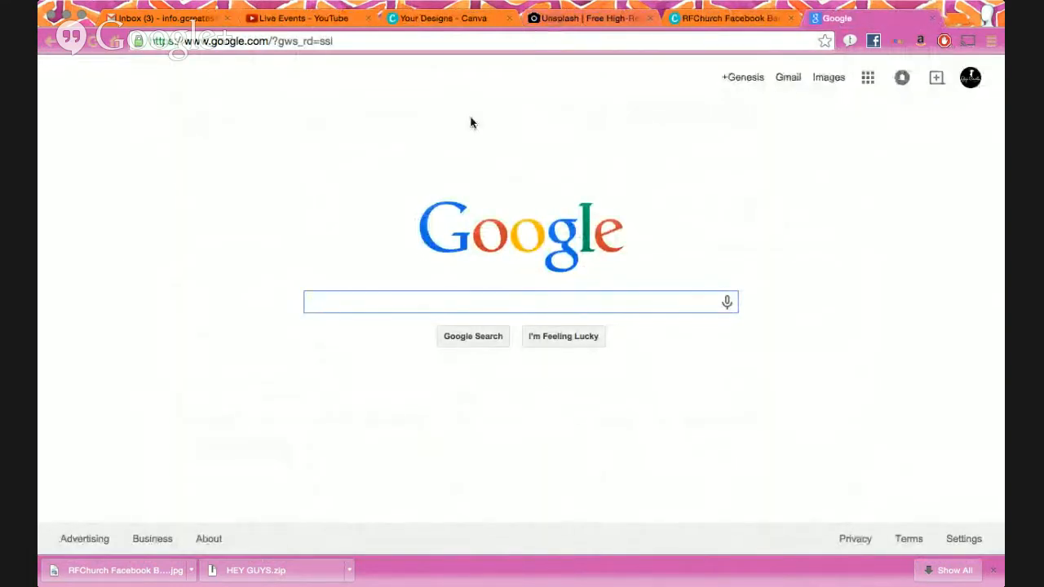
- Move the RFChurch Facebook Banners tab to sit right after the YouTube tab
left_click_drag(687, 18, 458, 18)
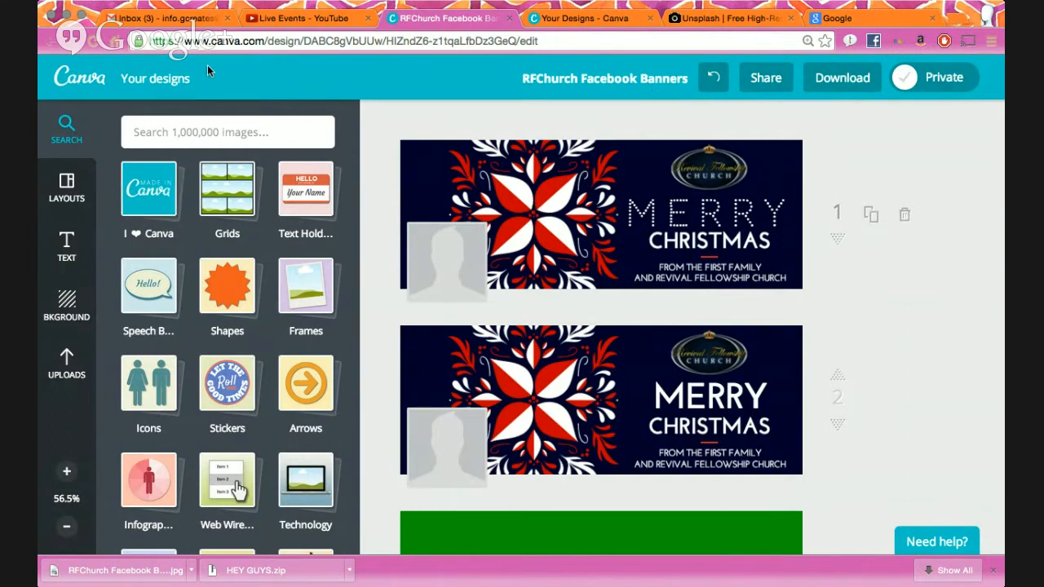
- From the Your Designs page, start a new blank Social Media design
left_click(80, 83)
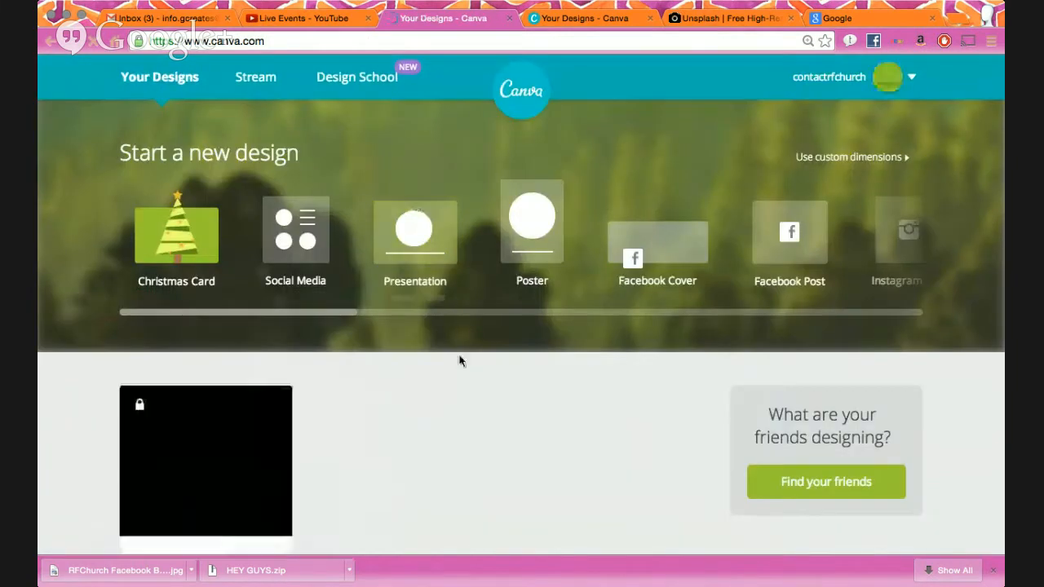
scroll(459, 361, "down", 2)
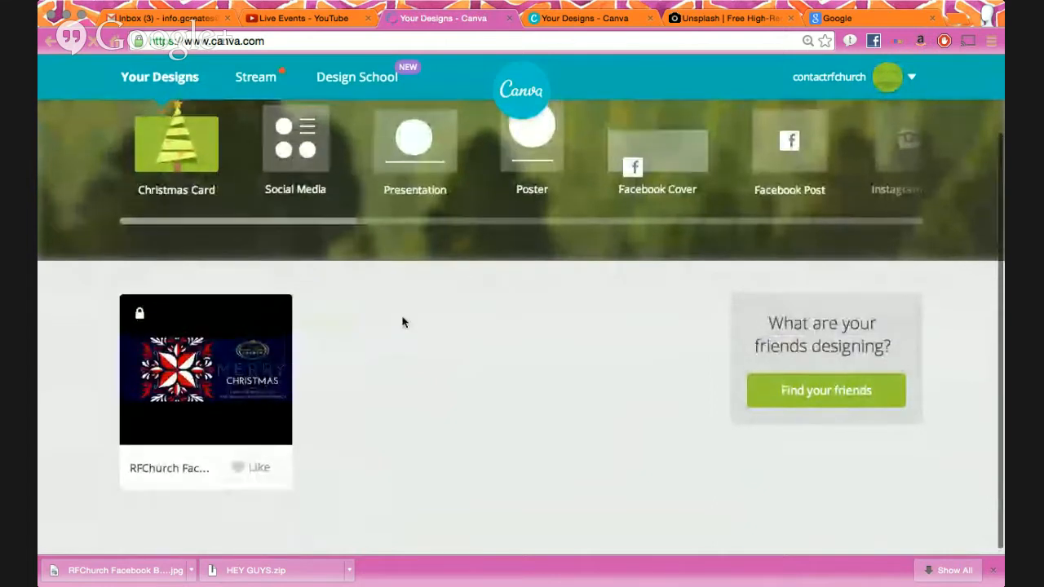
scroll(309, 168, "up", 1)
left_click(308, 168)
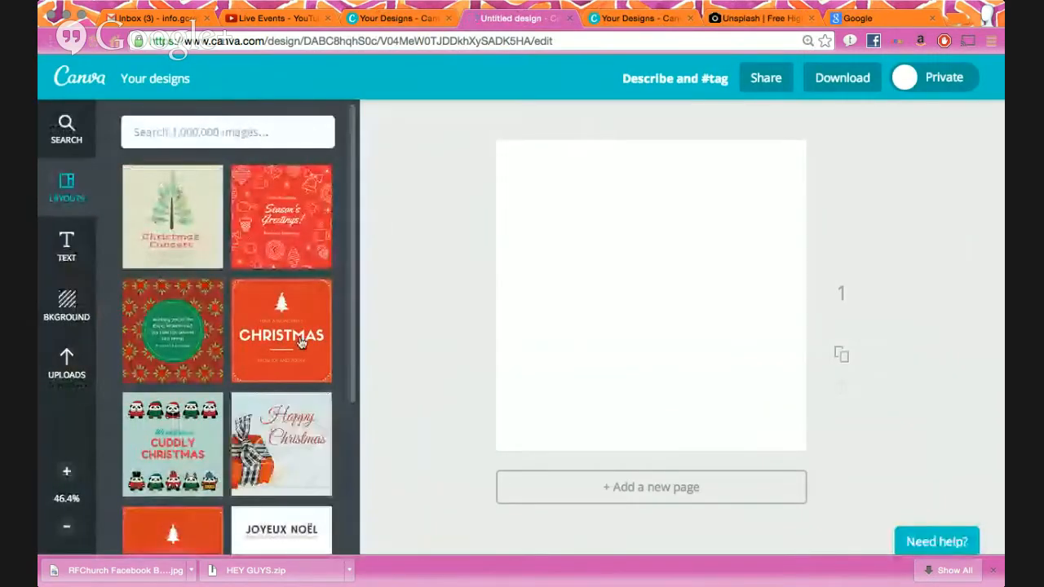
- Try the Happy Holidays layout, undo it, and go to the Google tab
scroll(298, 341, "down", 5)
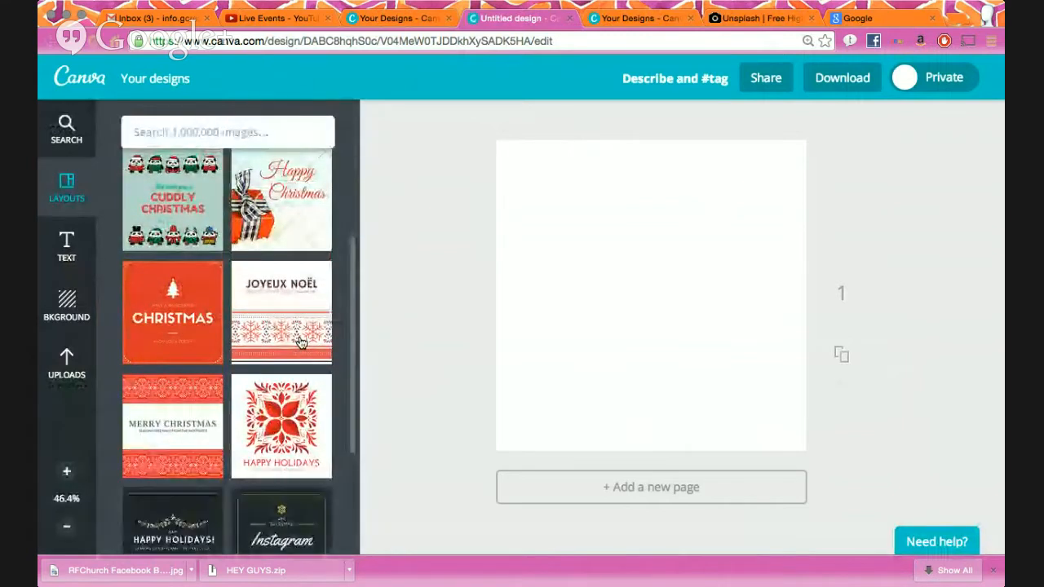
left_click(289, 423)
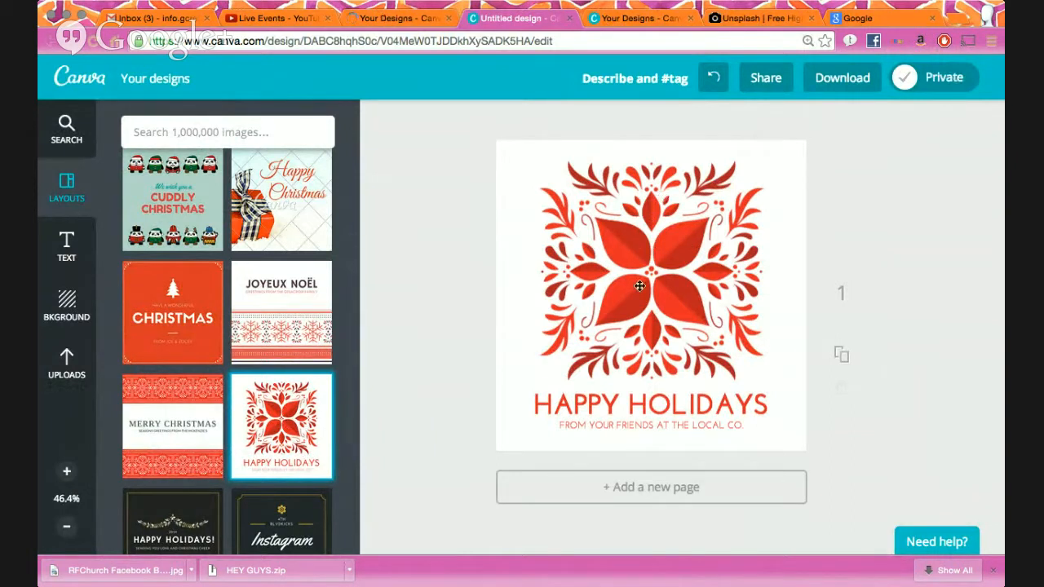
left_click(713, 78)
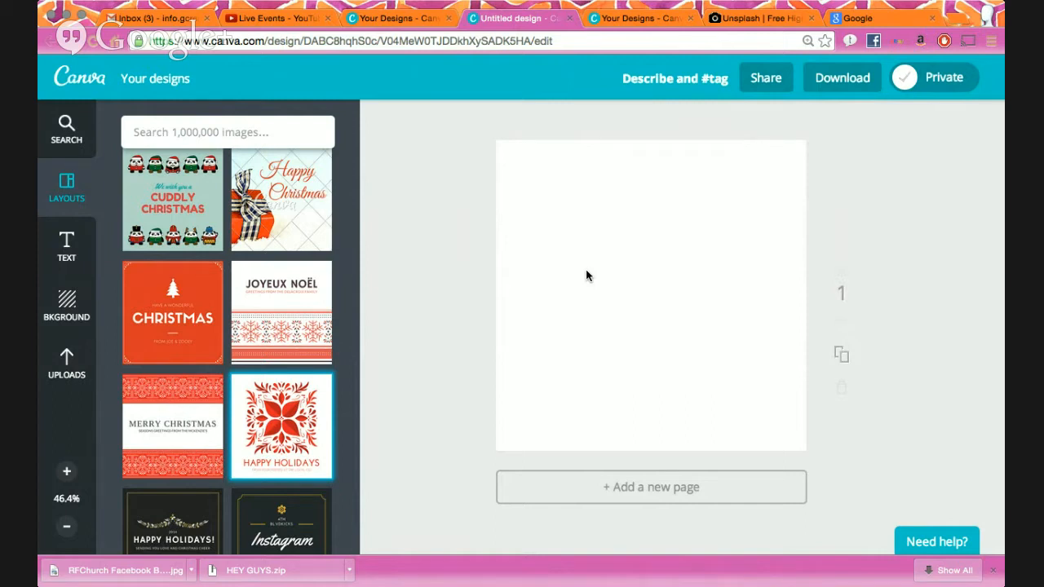
left_click(843, 17)
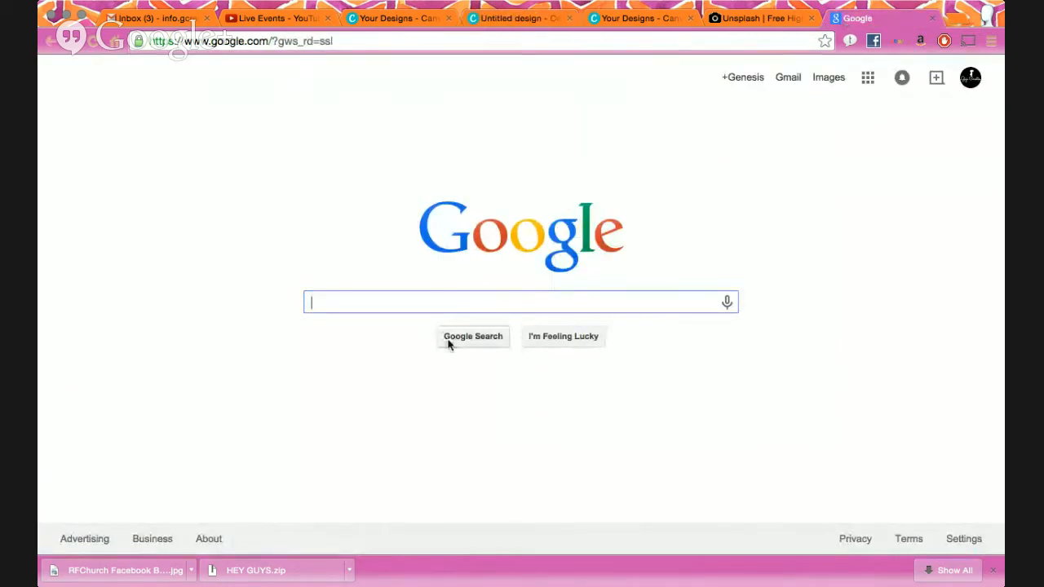
- Close the downloads bar and show Google image results for 'christmas'
left_click(994, 571)
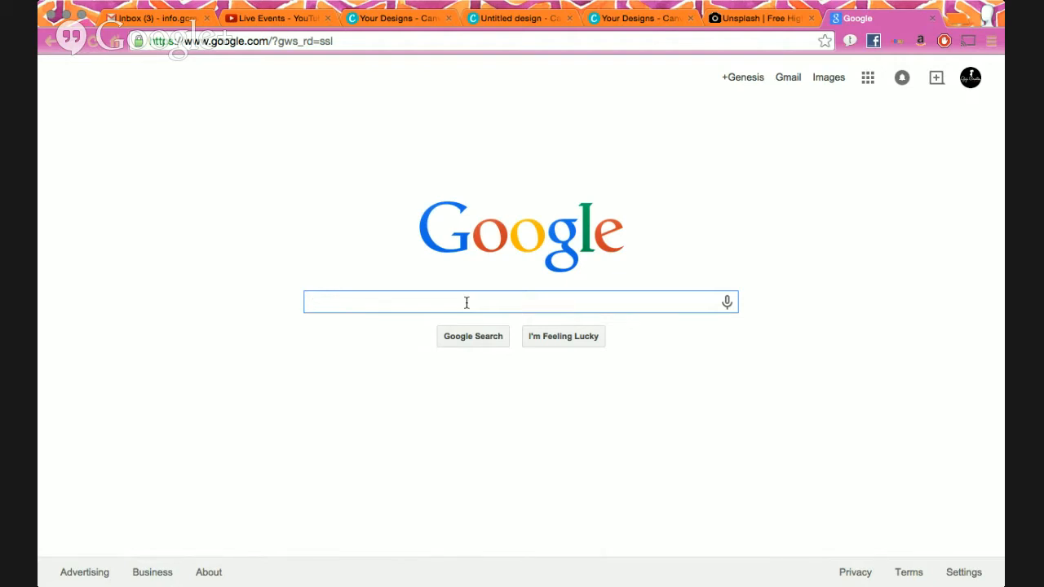
type("christmas")
key("Return")
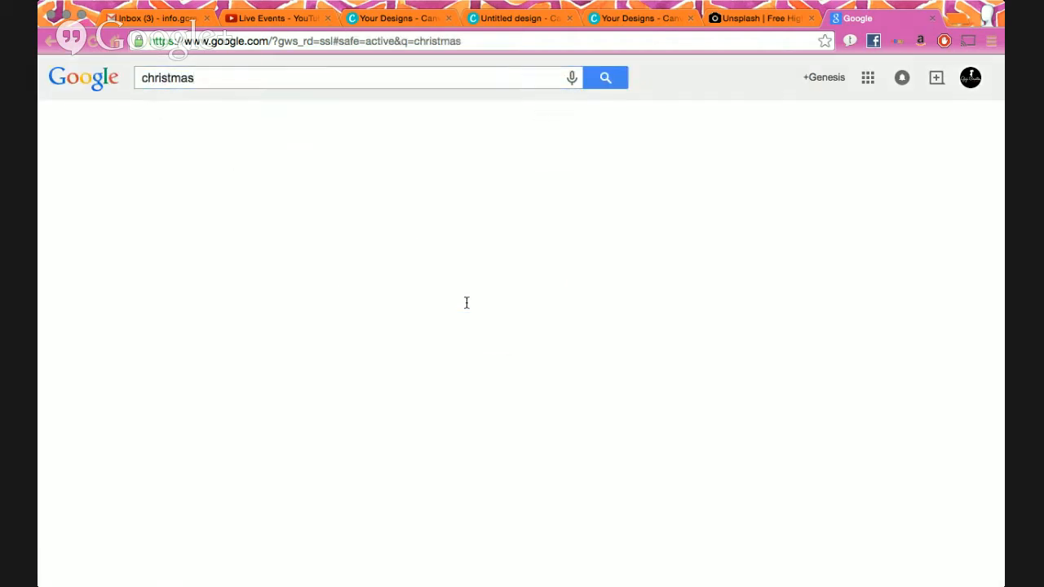
left_click(204, 122)
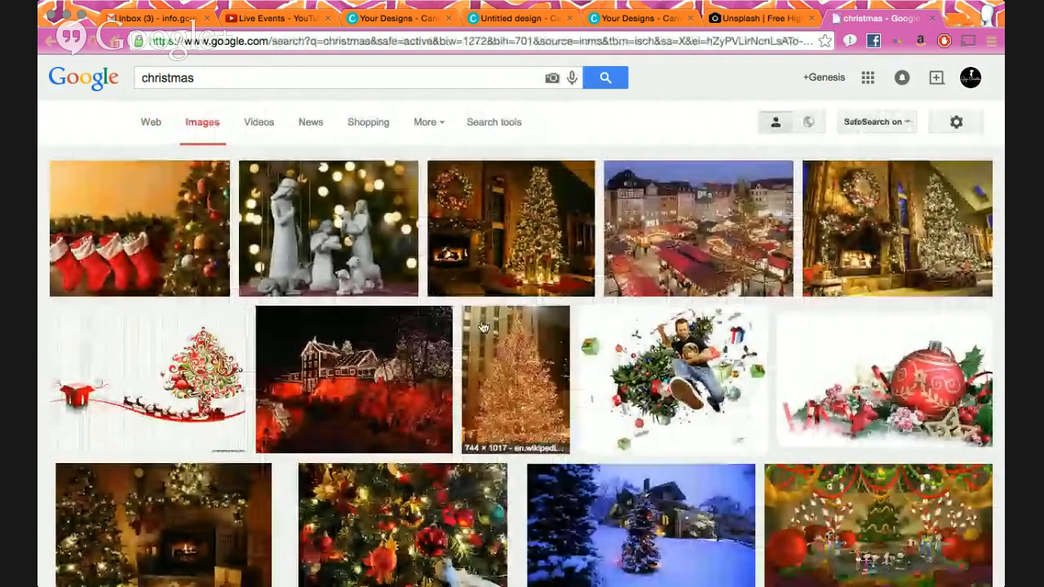
scroll(481, 325, "down", 3)
scroll(481, 324, "down", 9)
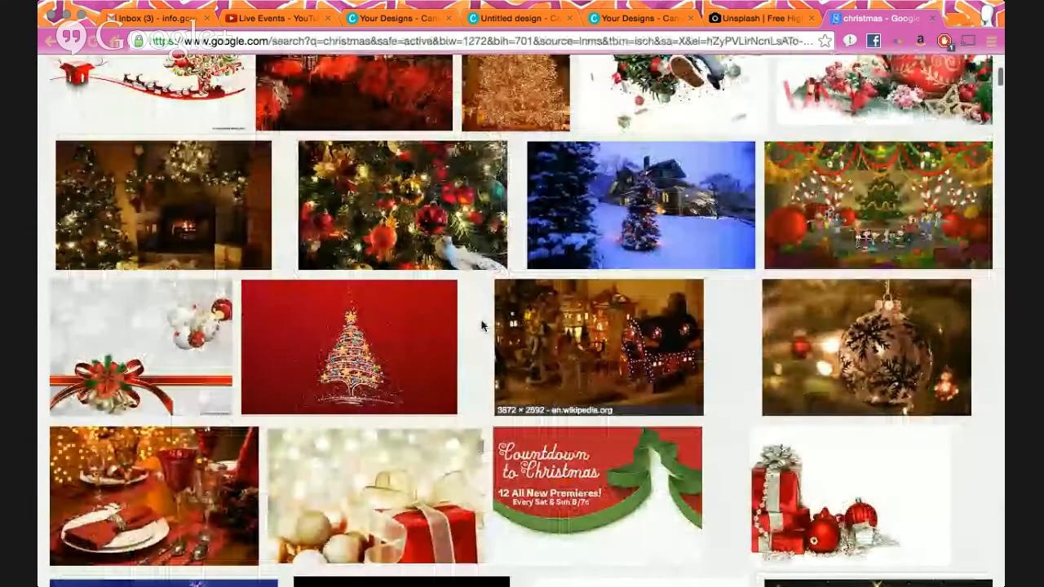
scroll(461, 335, "down", 9)
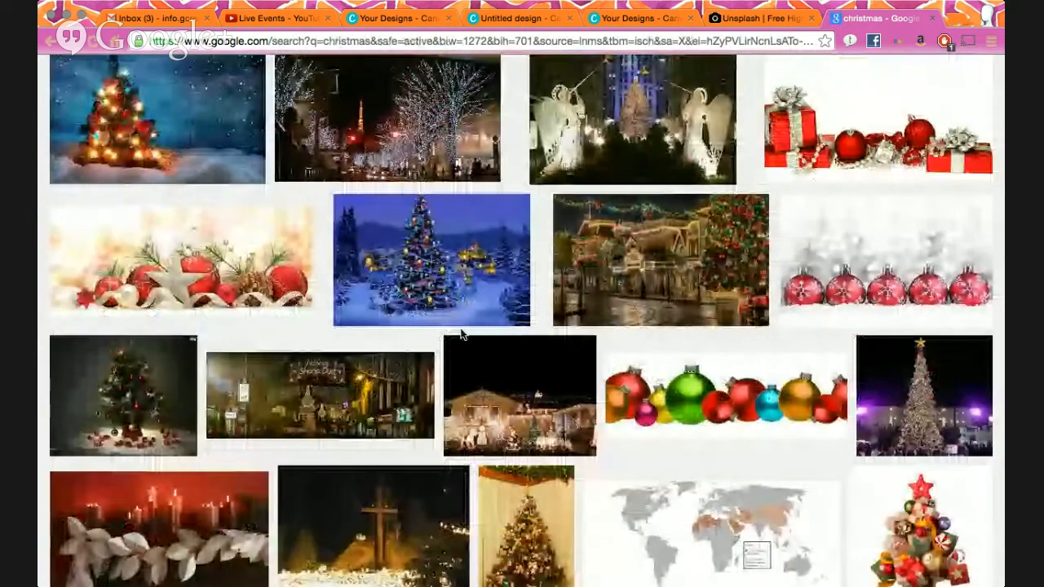
scroll(461, 335, "down", 4)
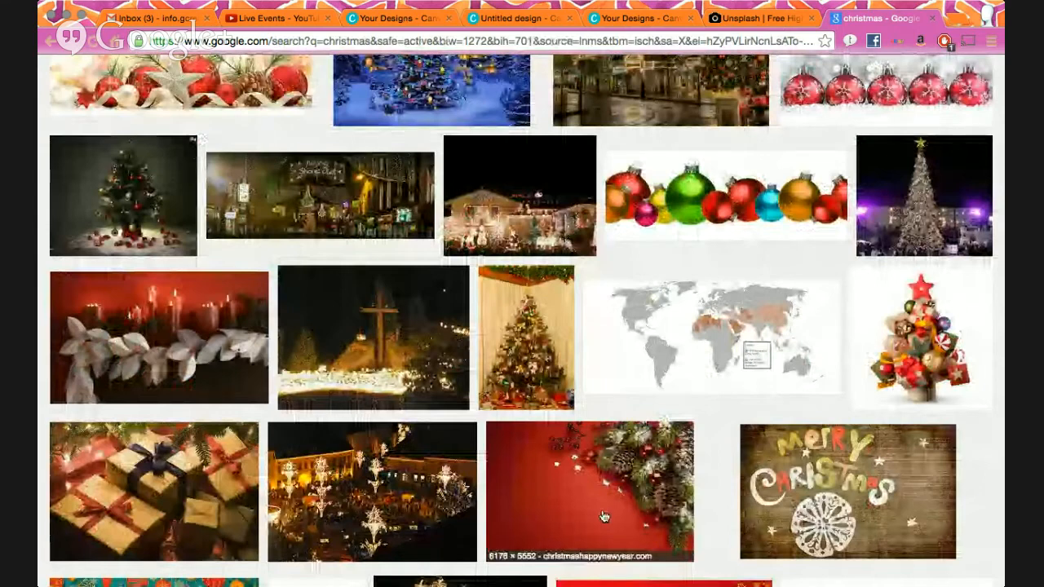
left_click(605, 538)
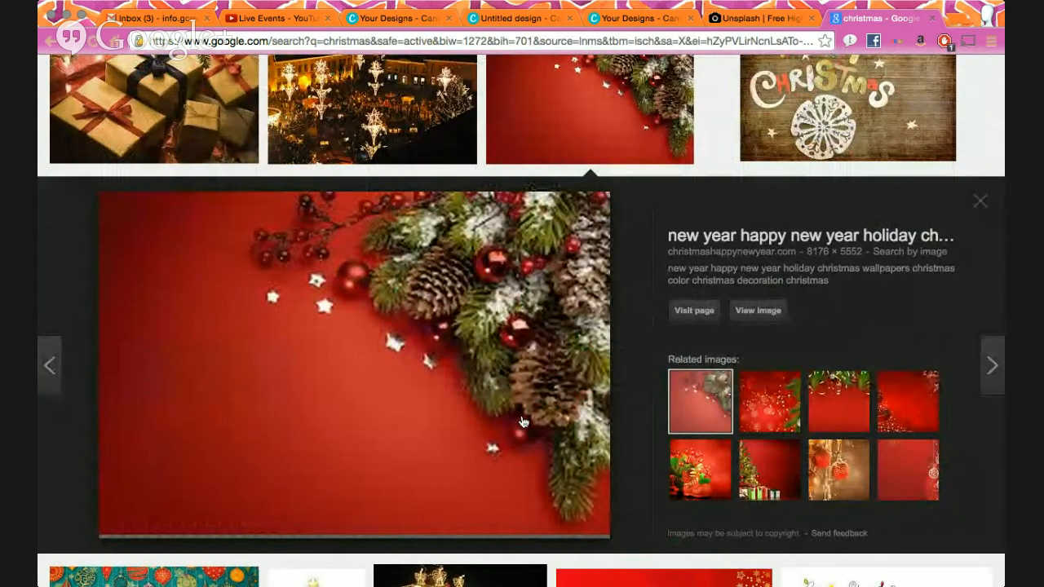
scroll(523, 418, "up", 5)
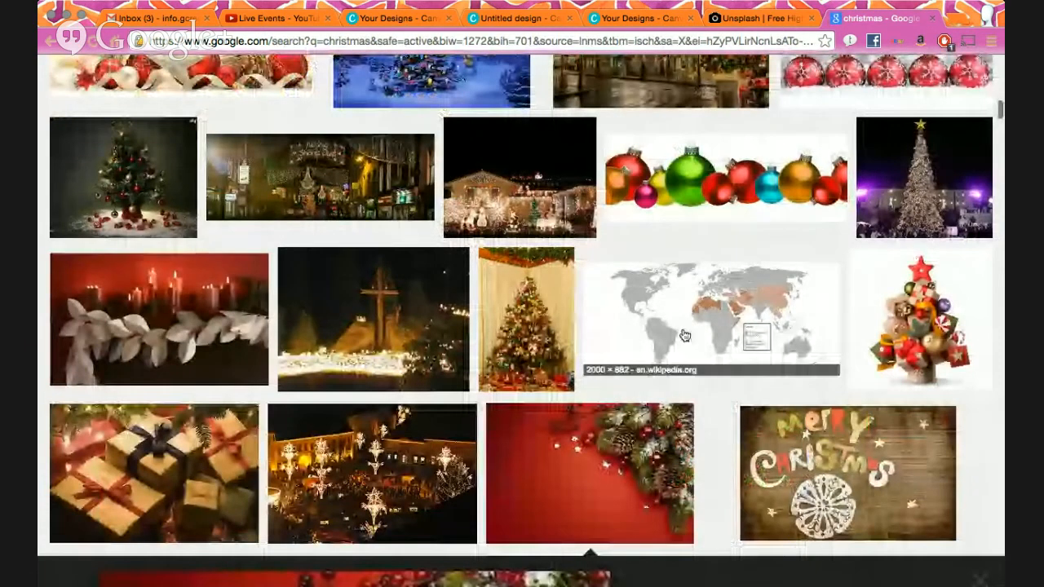
scroll(683, 334, "down", 3)
scroll(684, 334, "down", 3)
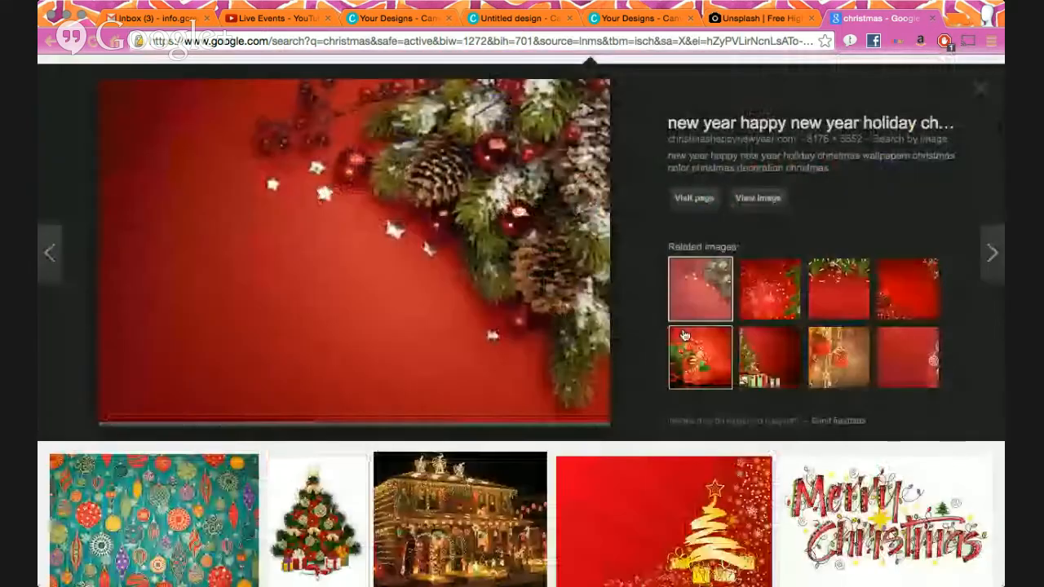
scroll(689, 216, "down", 8)
scroll(690, 215, "down", 2)
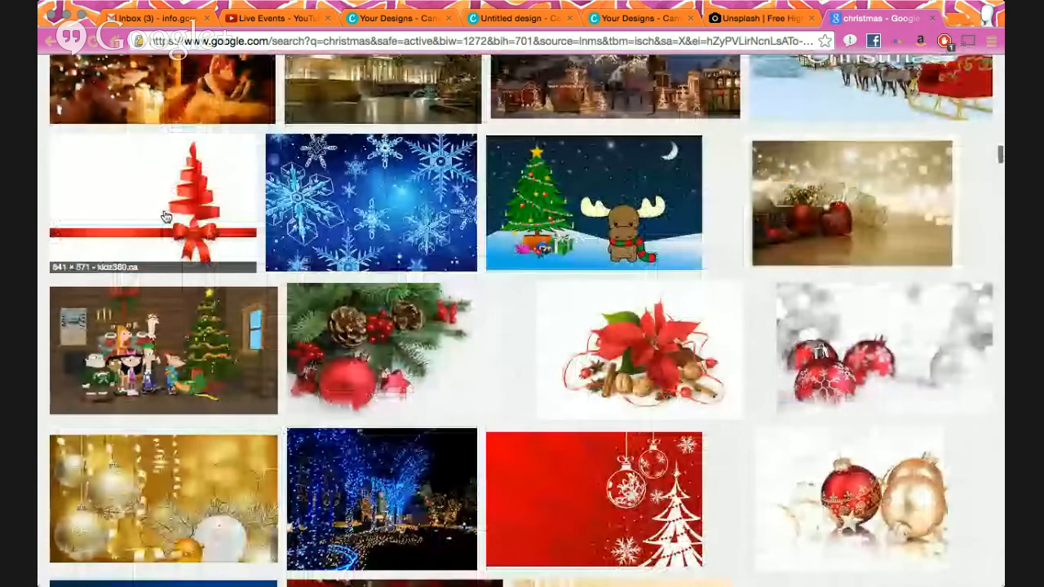
left_click(187, 229)
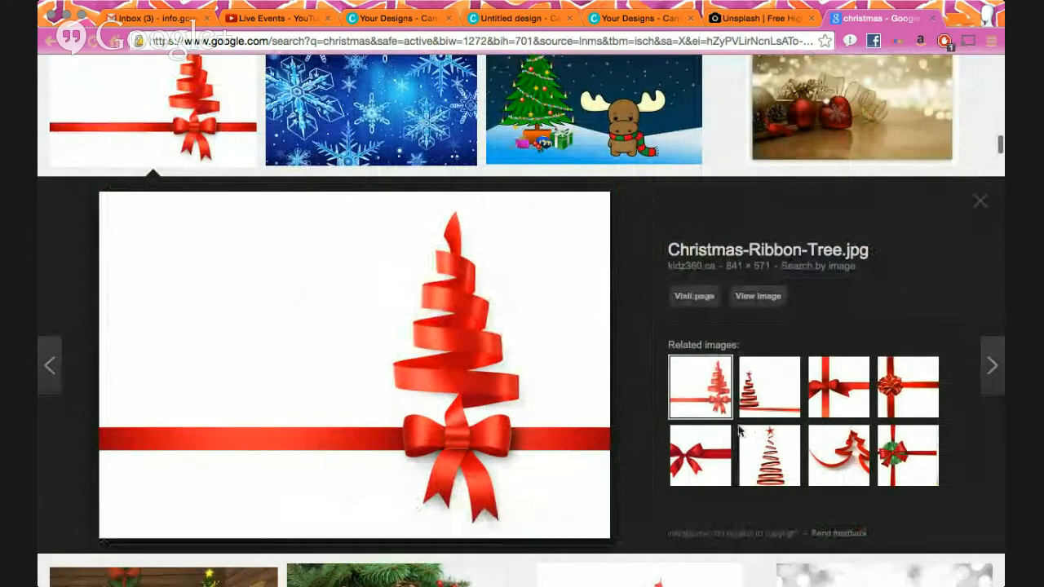
scroll(645, 451, "down", 5)
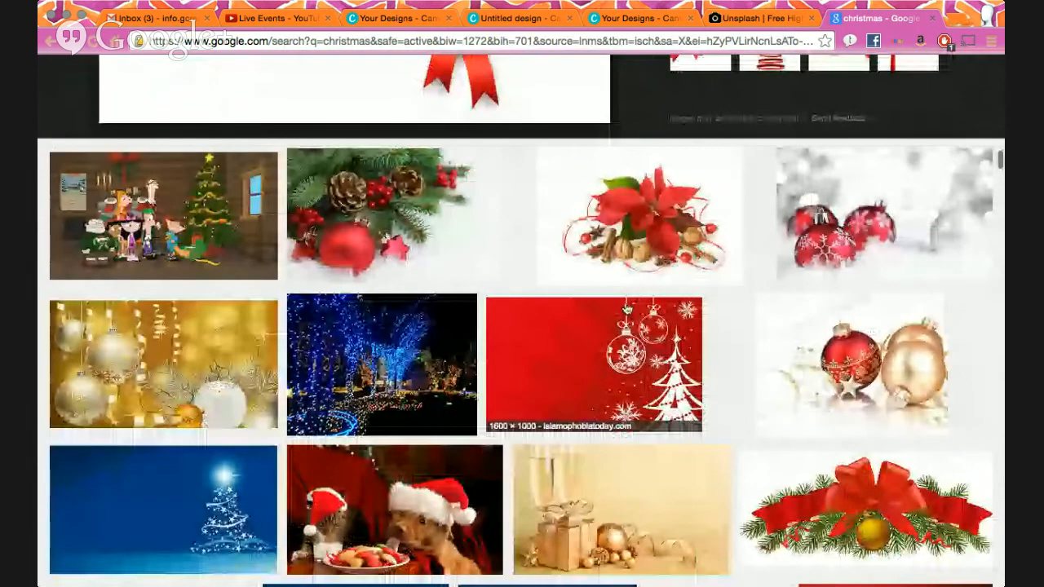
scroll(645, 451, "down", 5)
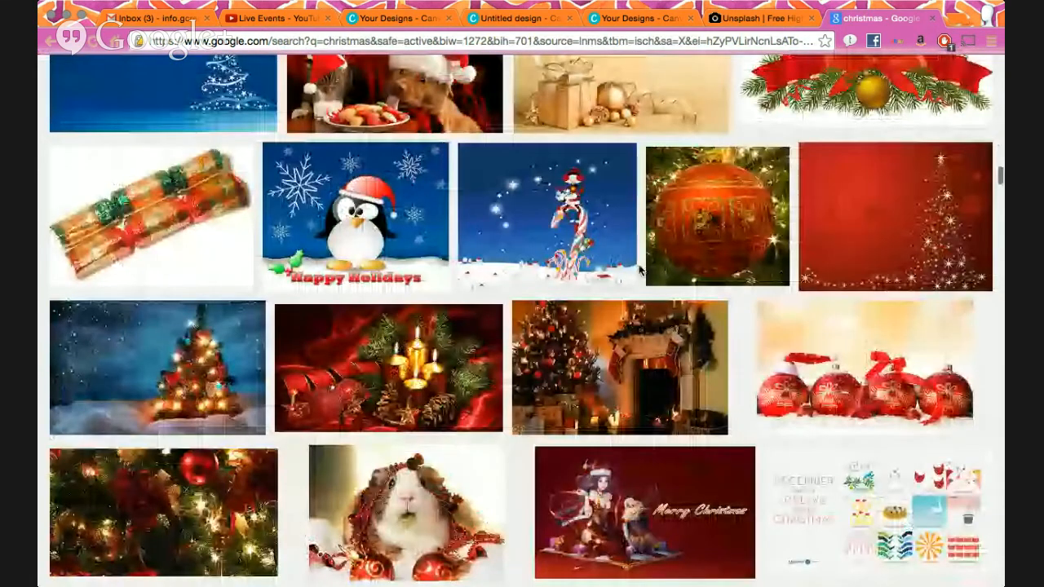
scroll(640, 272, "up", 1)
left_click(204, 187)
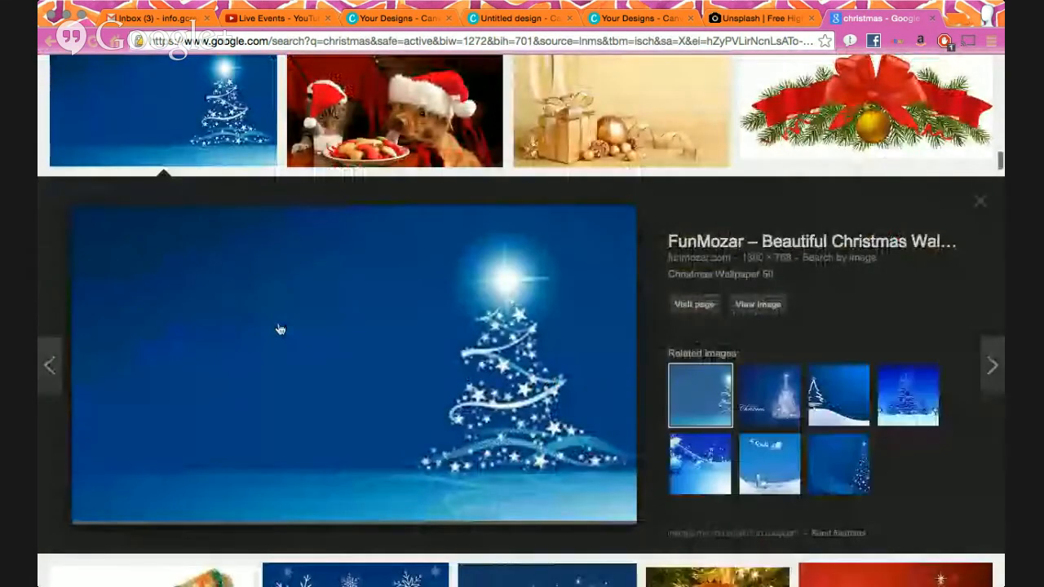
scroll(361, 368, "down", 2)
scroll(625, 466, "up", 3)
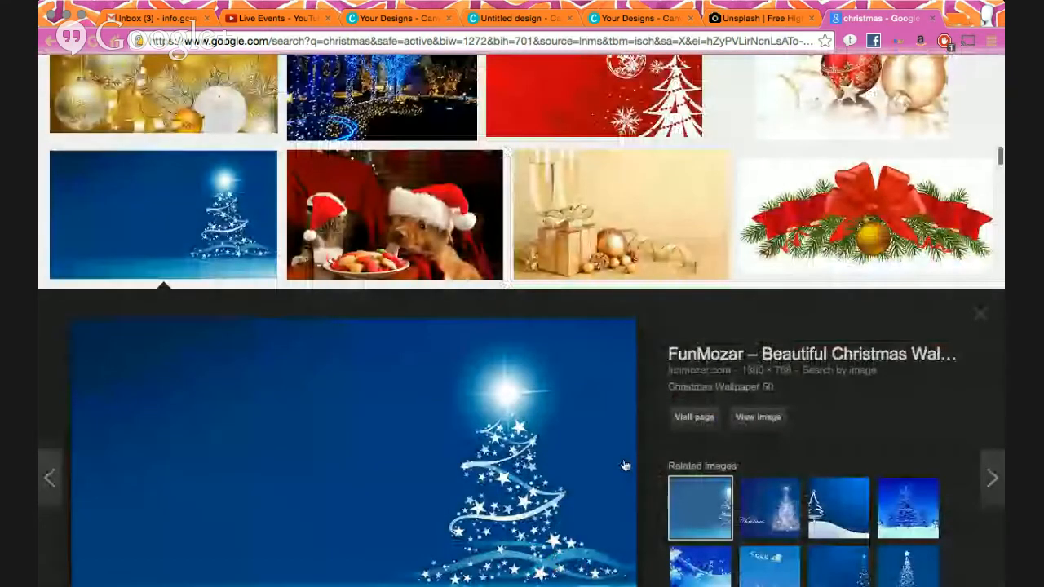
scroll(625, 466, "down", 1)
left_click(770, 398)
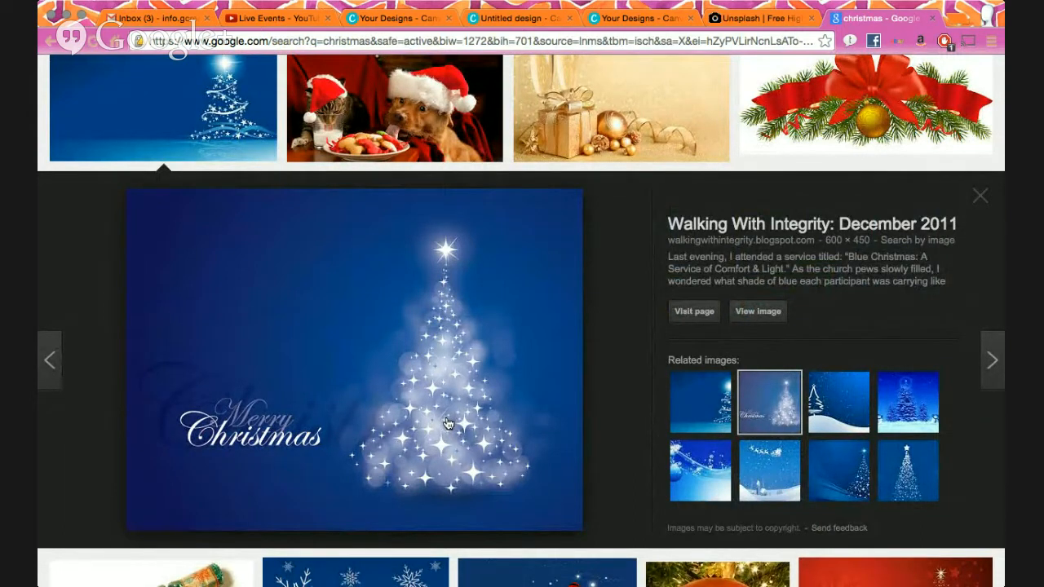
left_click(819, 458)
left_click(910, 457)
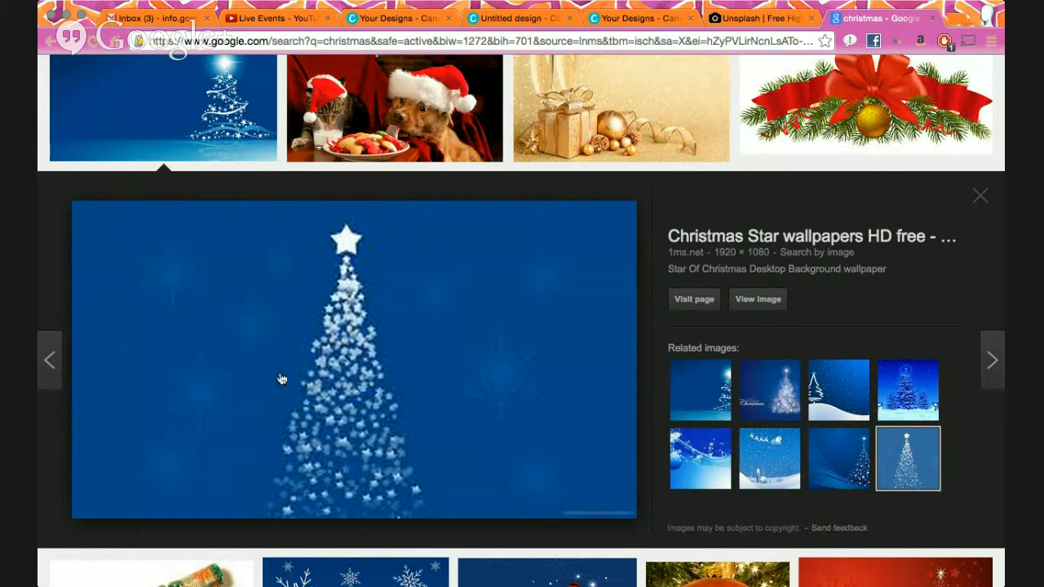
scroll(414, 310, "down", 6)
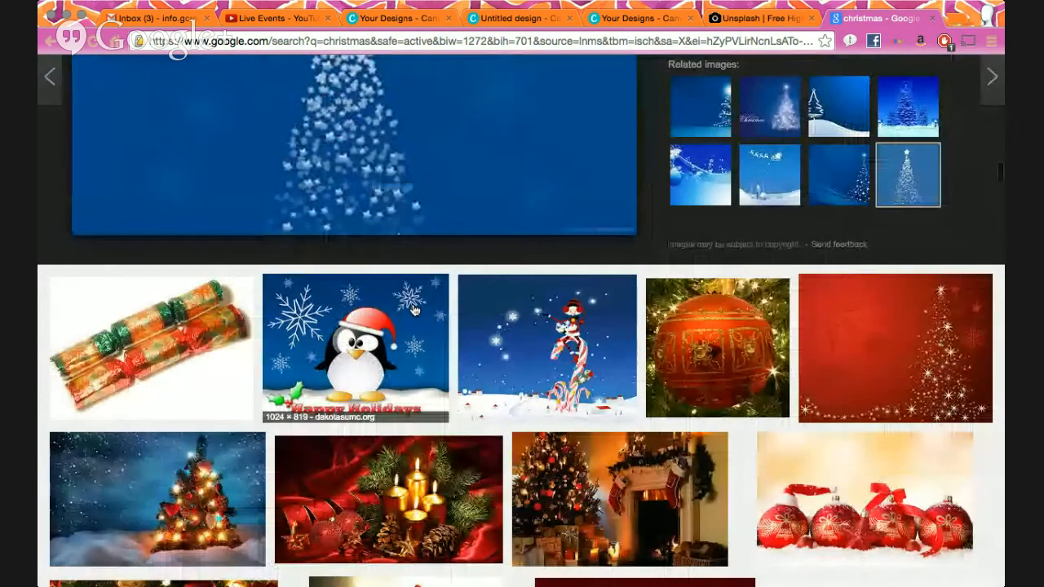
scroll(415, 310, "down", 5)
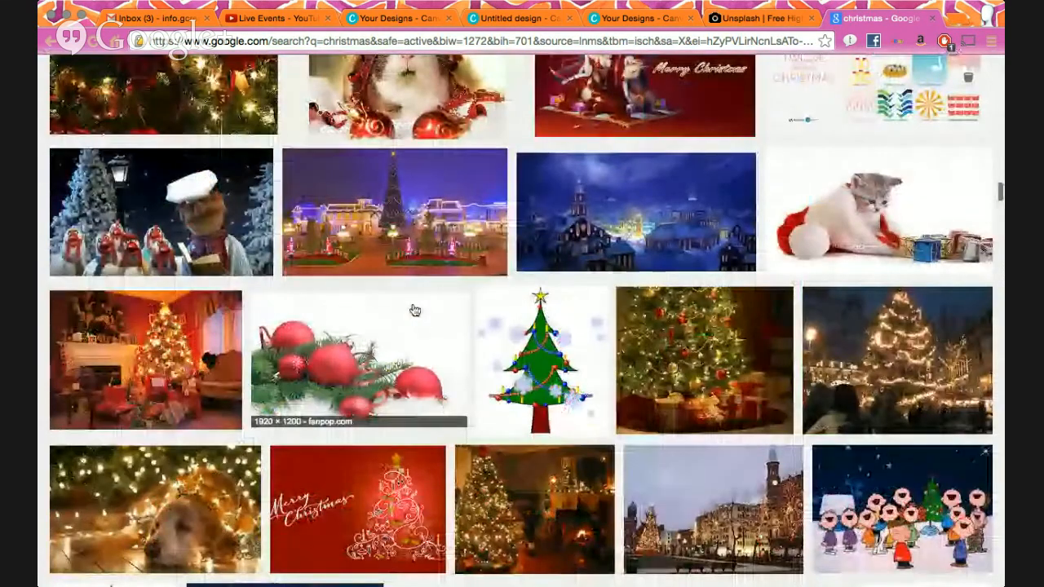
scroll(414, 310, "down", 2)
scroll(415, 310, "down", 5)
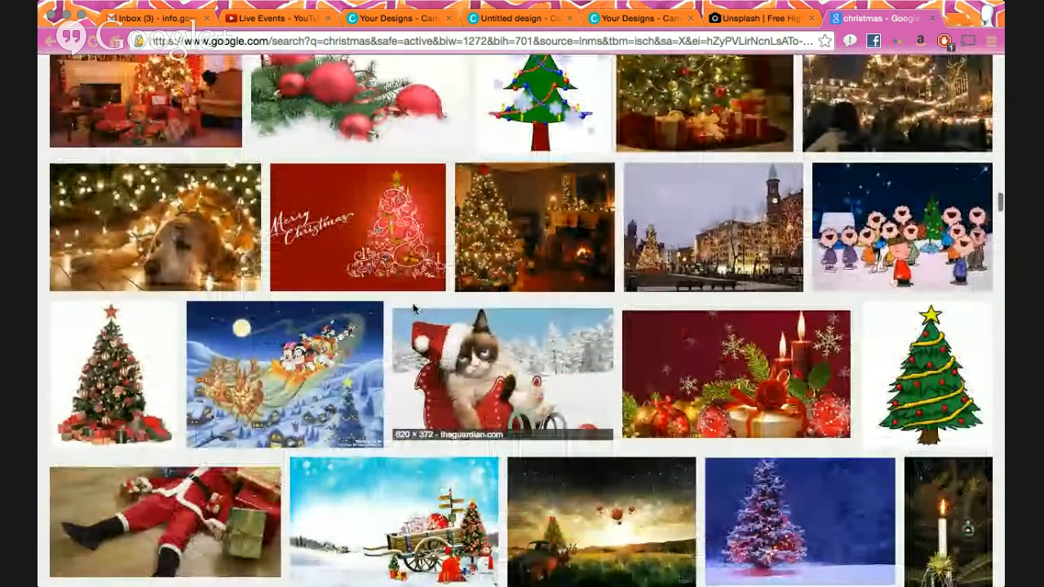
scroll(414, 308, "down", 4)
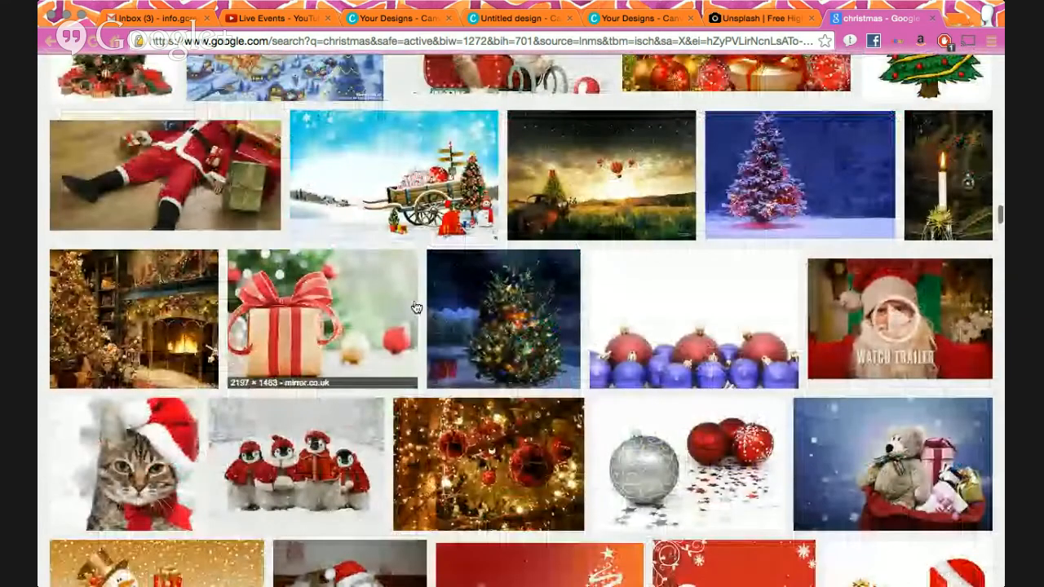
scroll(415, 309, "down", 4)
scroll(416, 307, "down", 4)
scroll(416, 307, "down", 3)
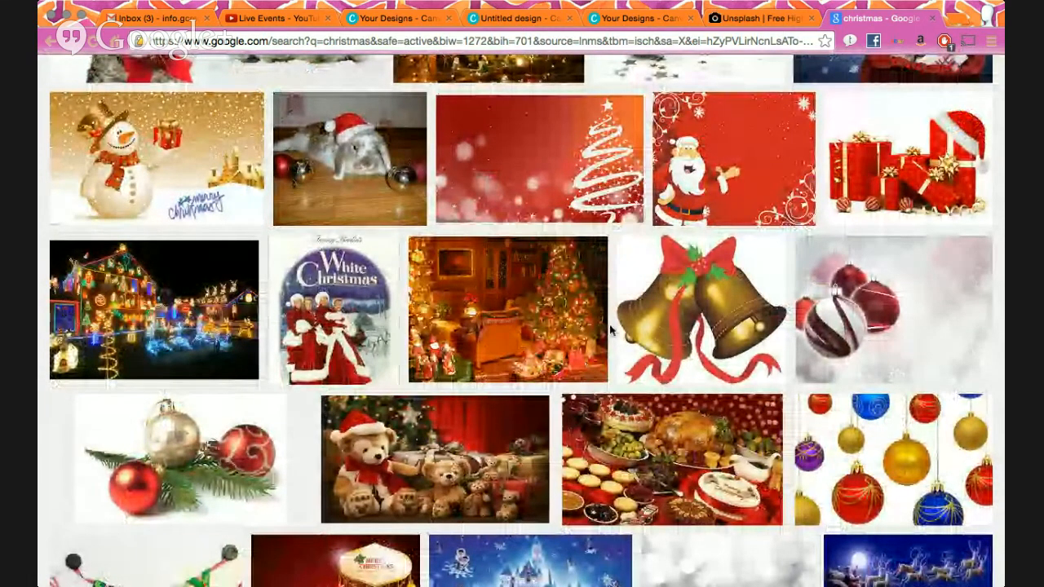
scroll(610, 329, "down", 10)
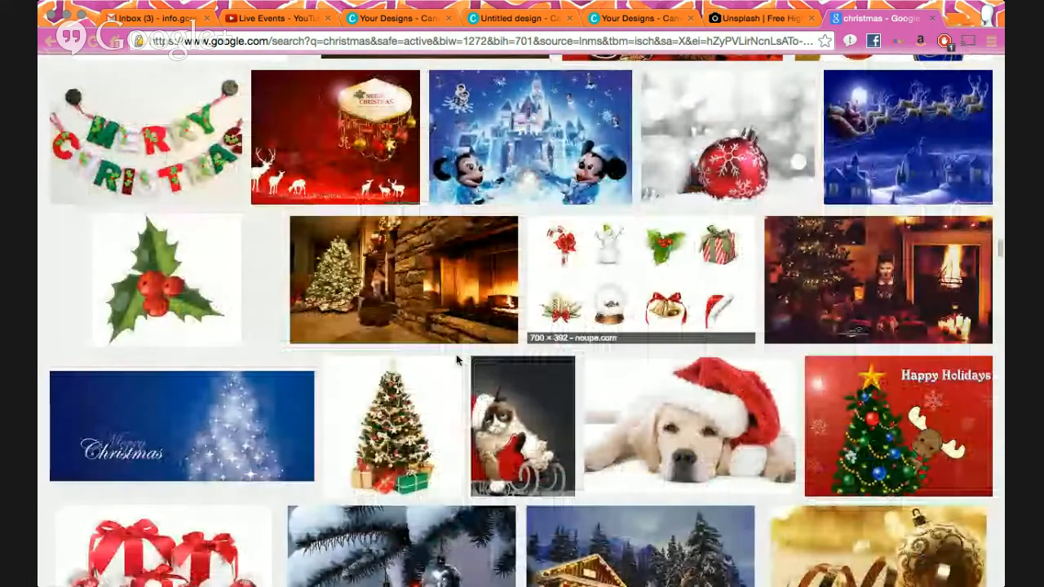
scroll(457, 359, "down", 10)
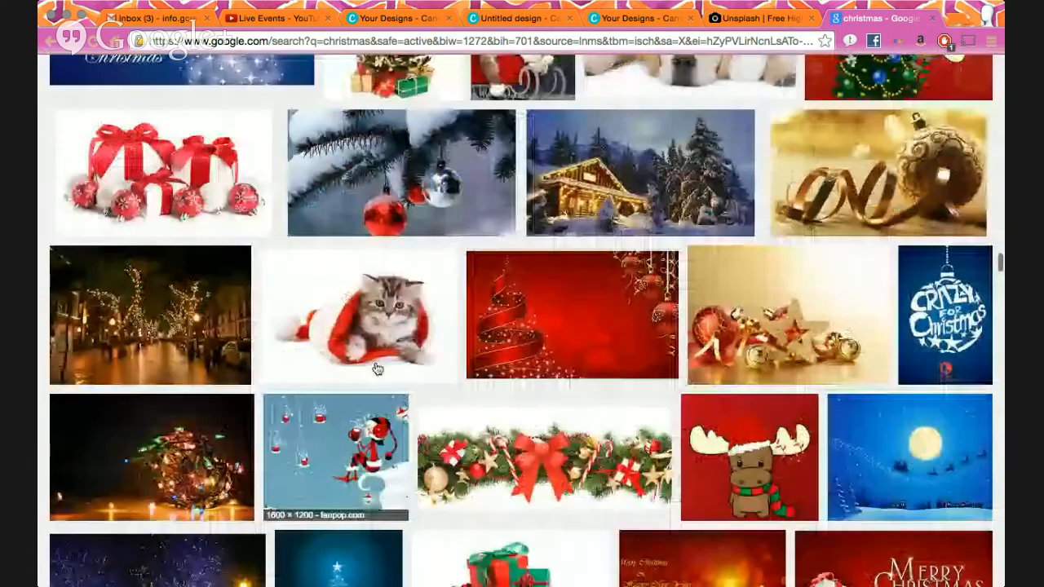
scroll(377, 369, "up", 20)
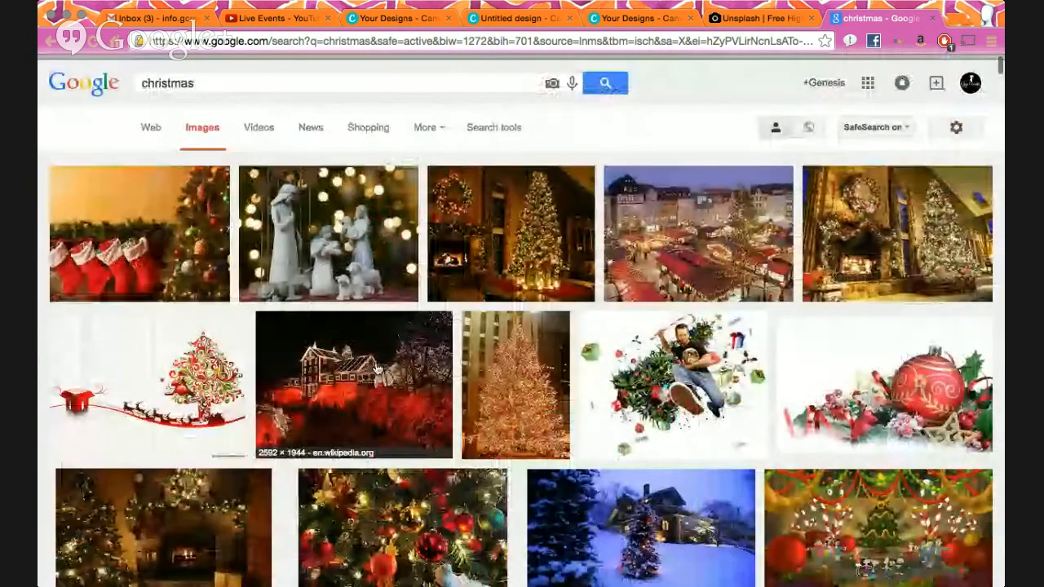
- Filter the christmas image results to Large size and preview the red gifts image
left_click(504, 126)
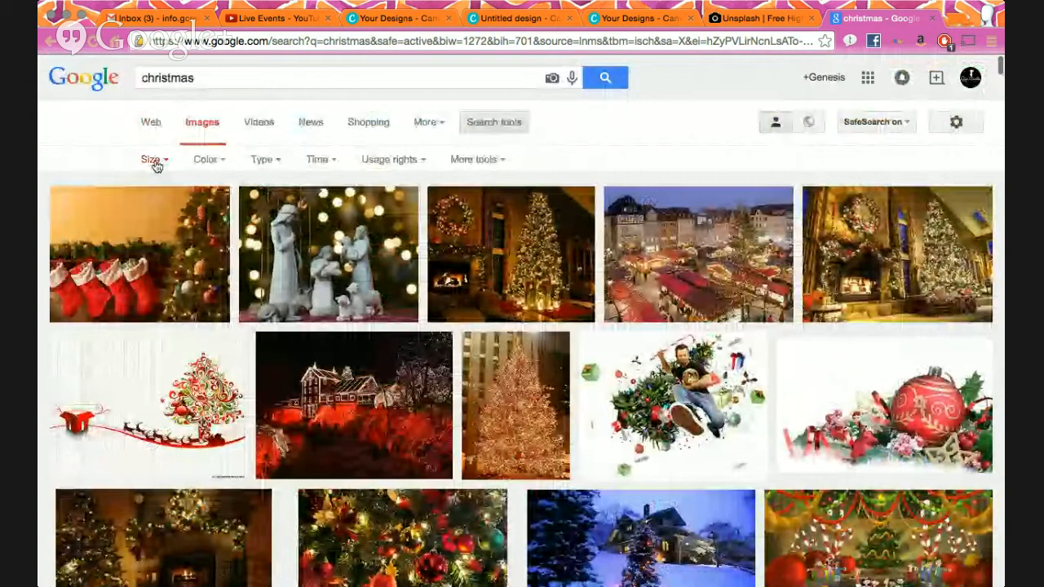
left_click(154, 160)
mouse_move(172, 273)
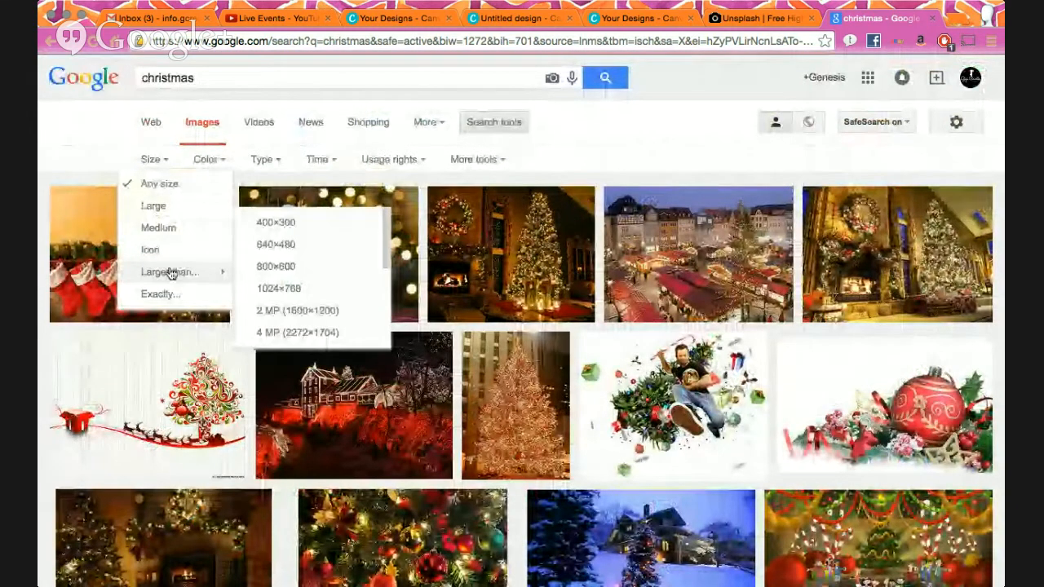
left_click(173, 207)
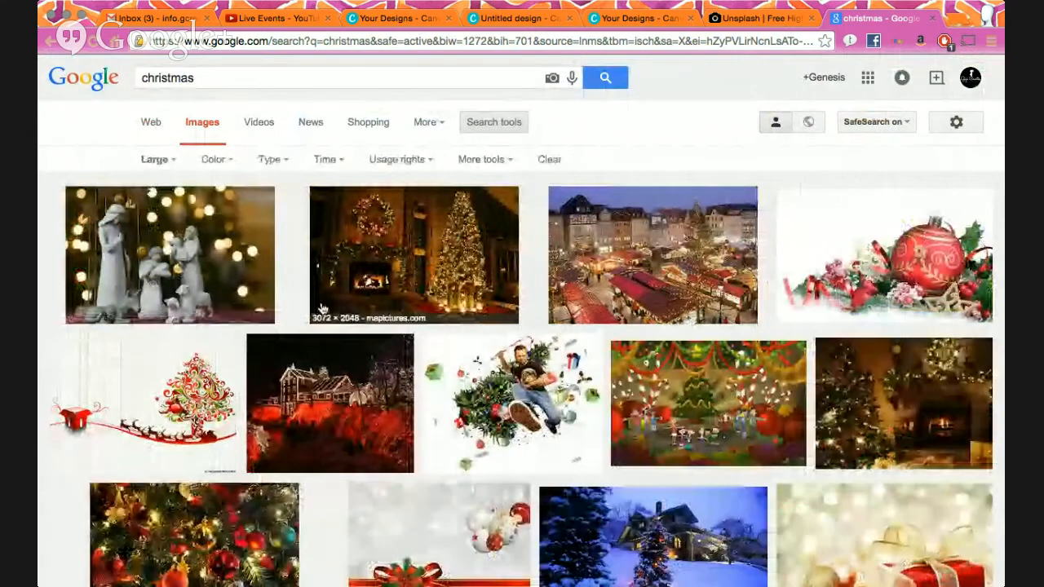
scroll(514, 323, "down", 5)
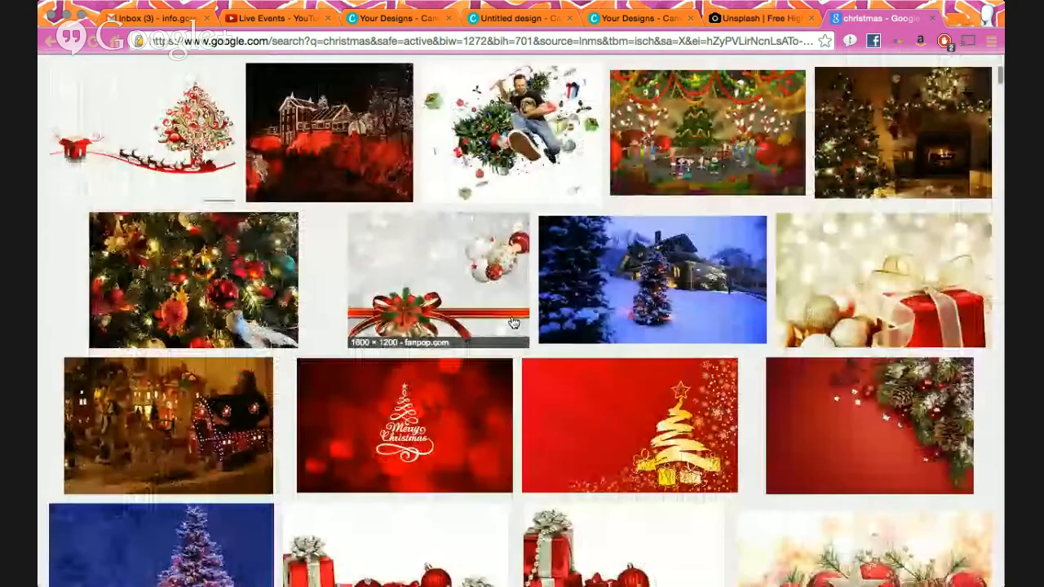
scroll(514, 323, "down", 3)
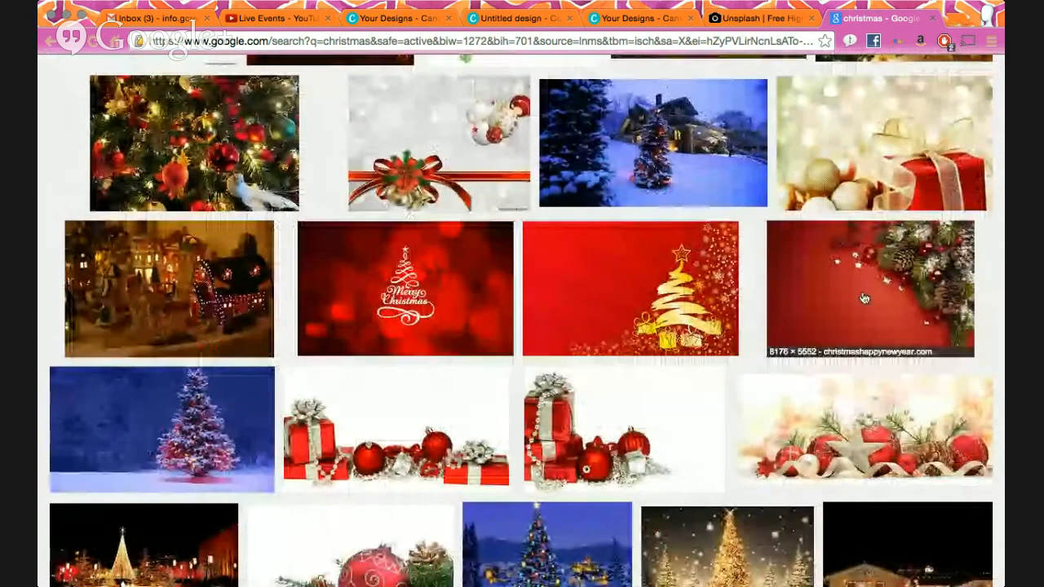
scroll(587, 302, "down", 3)
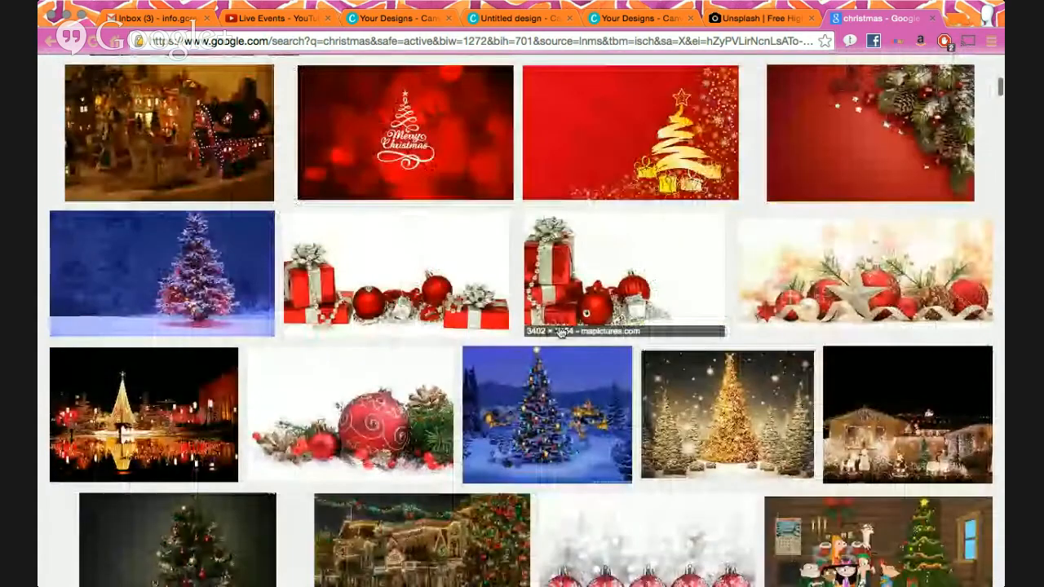
left_click(434, 302)
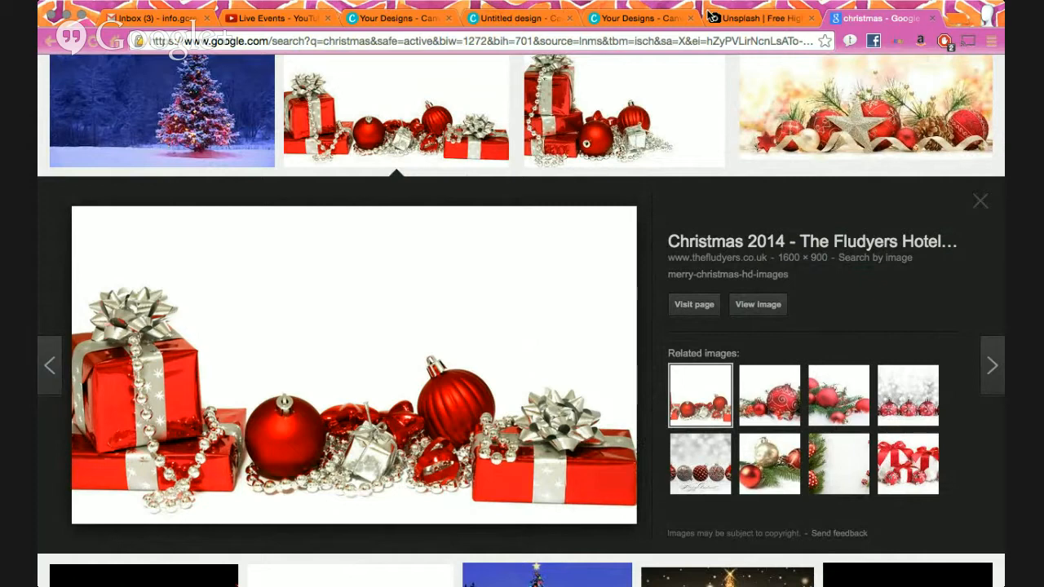
- Return to the untitled Canva design and show its uploaded church logo images
left_click(734, 18)
left_click(637, 18)
left_click(540, 20)
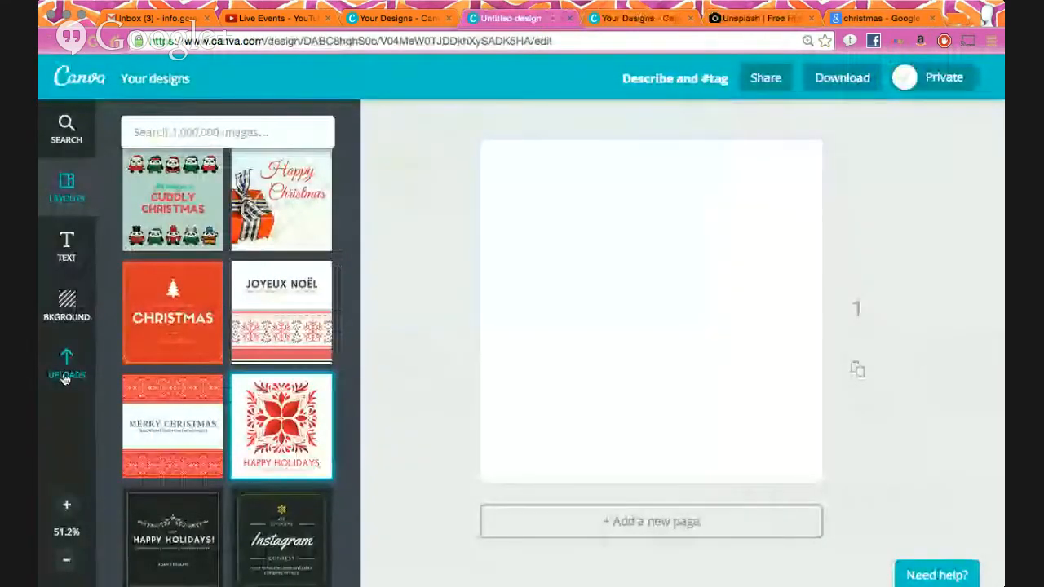
left_click(66, 365)
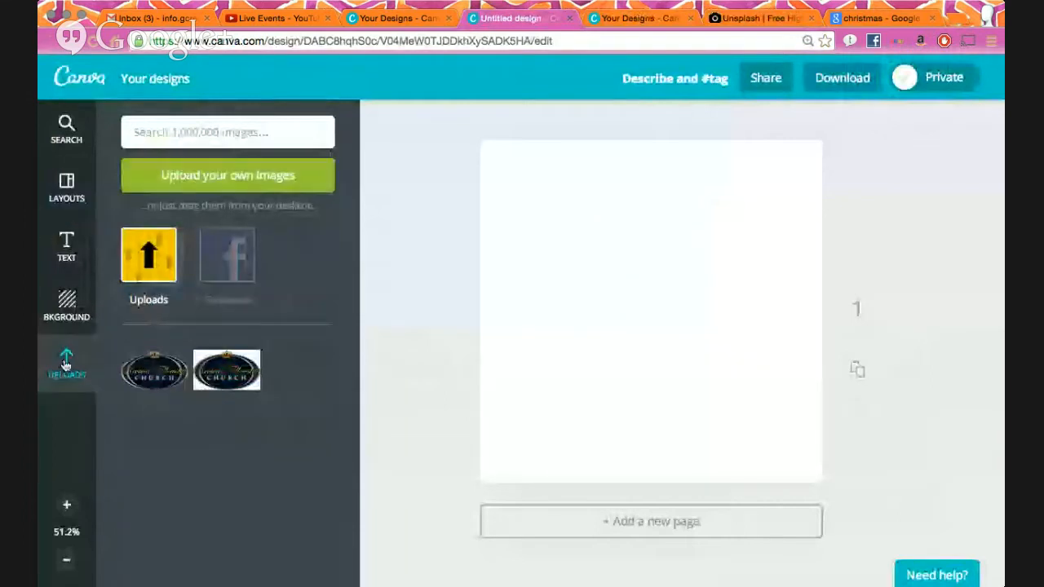
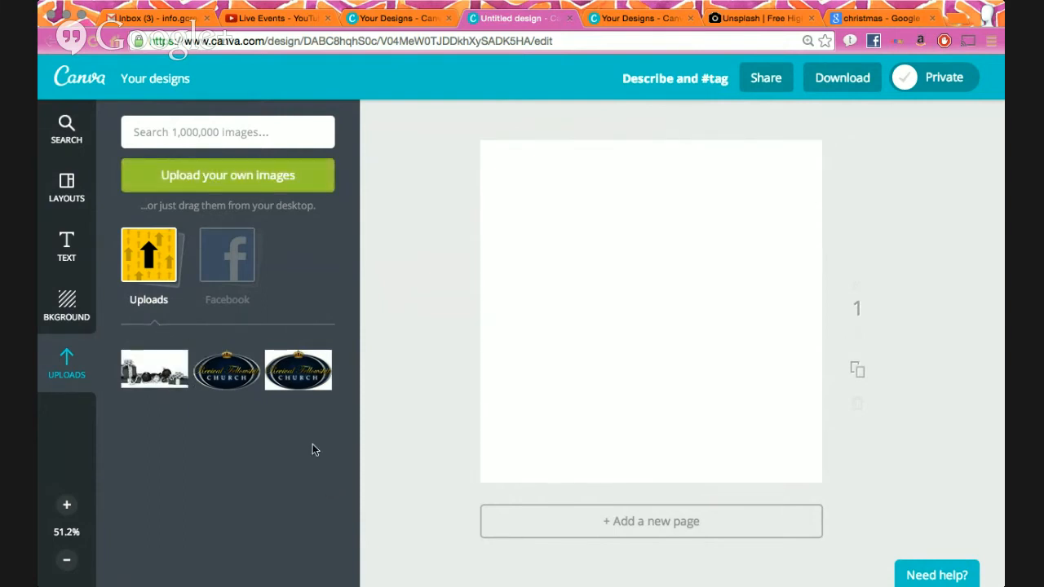
- Add the red Christmas gifts image from Uploads, enlarge it and move it to the page bottom
left_click(172, 374)
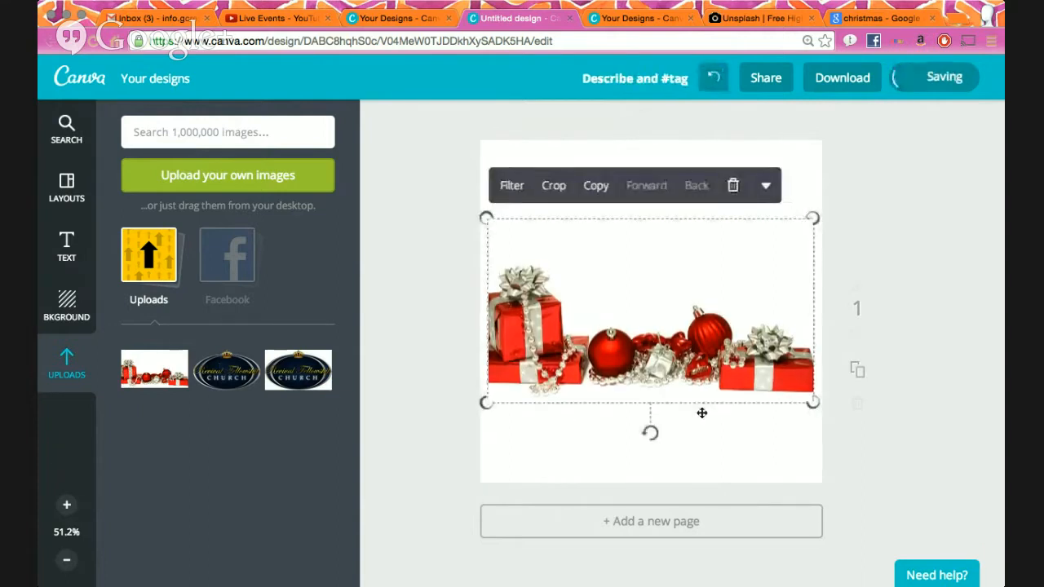
left_click_drag(812, 402, 863, 431)
left_click_drag(745, 398, 740, 451)
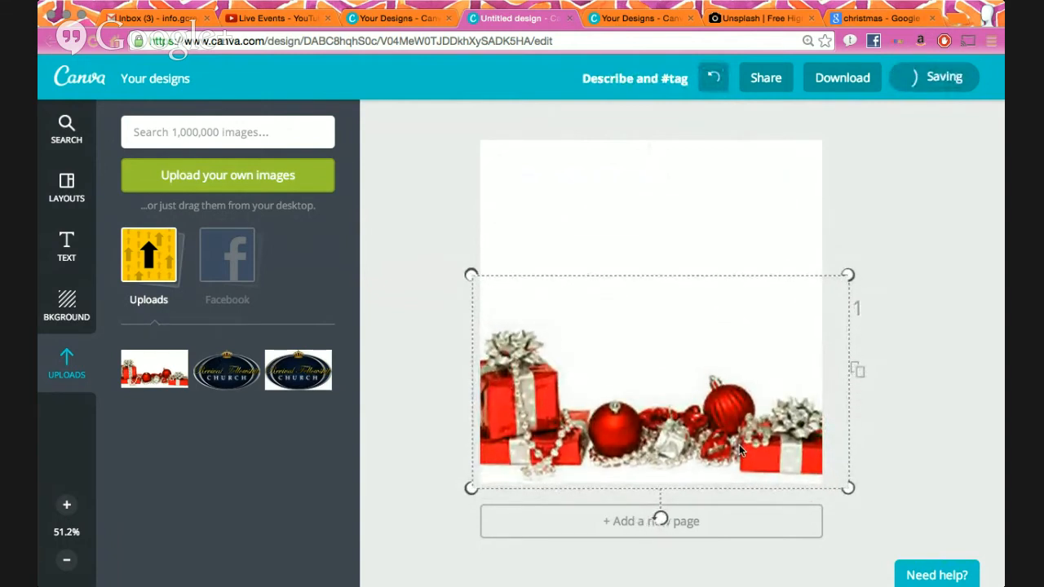
left_click(879, 466)
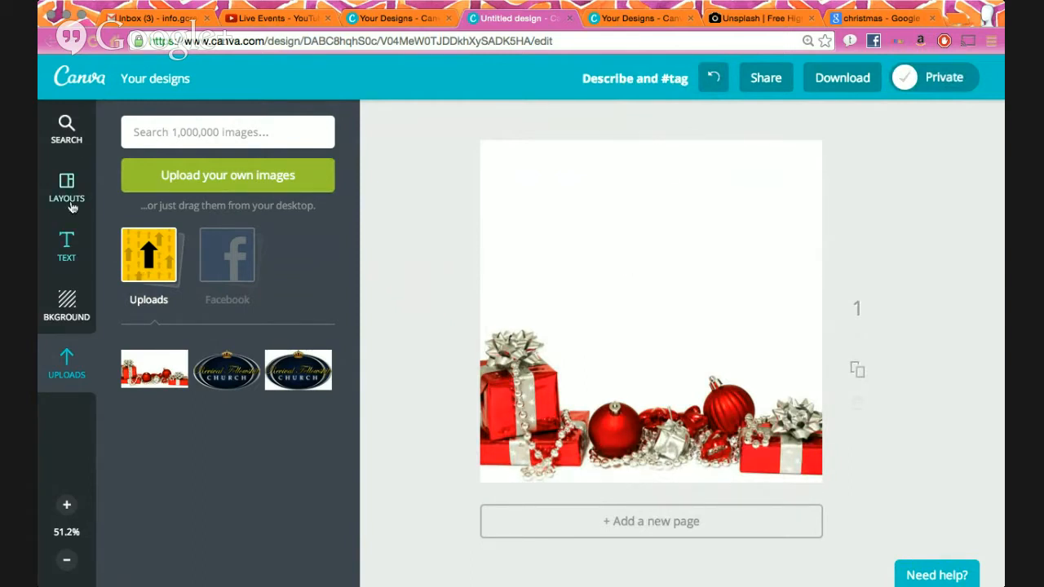
- Add a black background band to the page and tilt it slightly
left_click(69, 244)
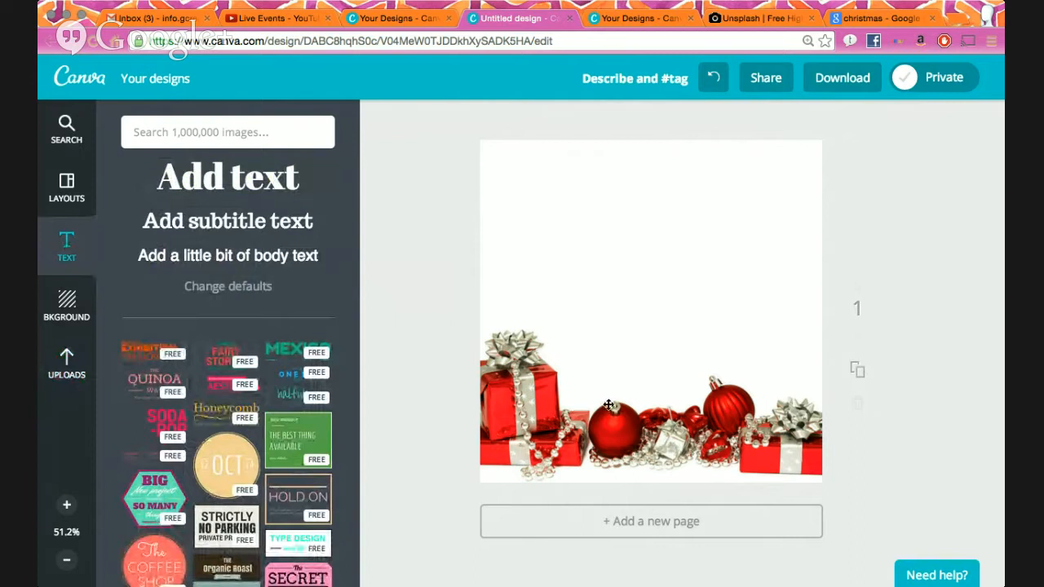
left_click(590, 401)
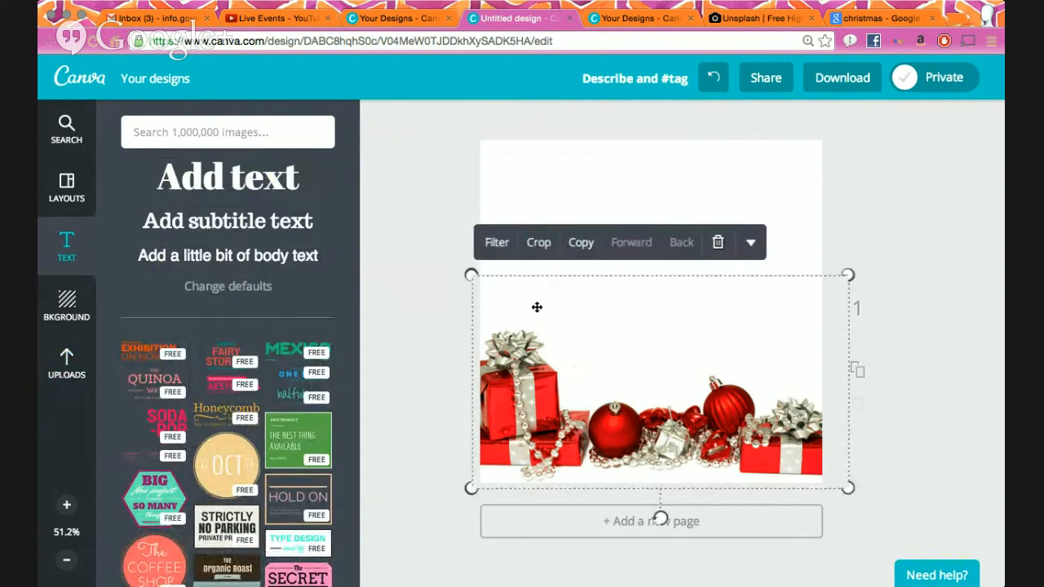
left_click(534, 169)
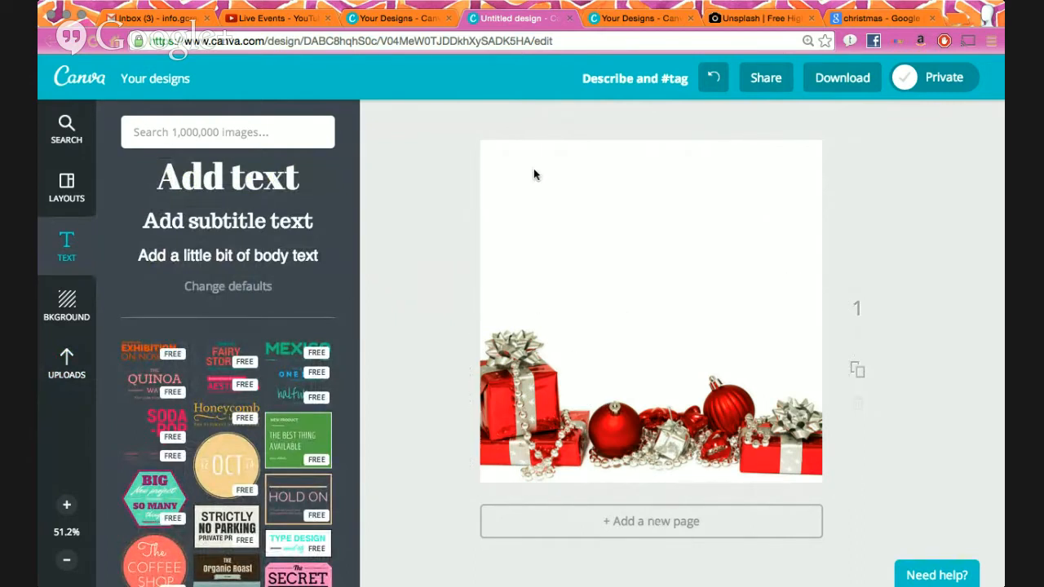
left_click(67, 306)
left_click(137, 188)
left_click(628, 195)
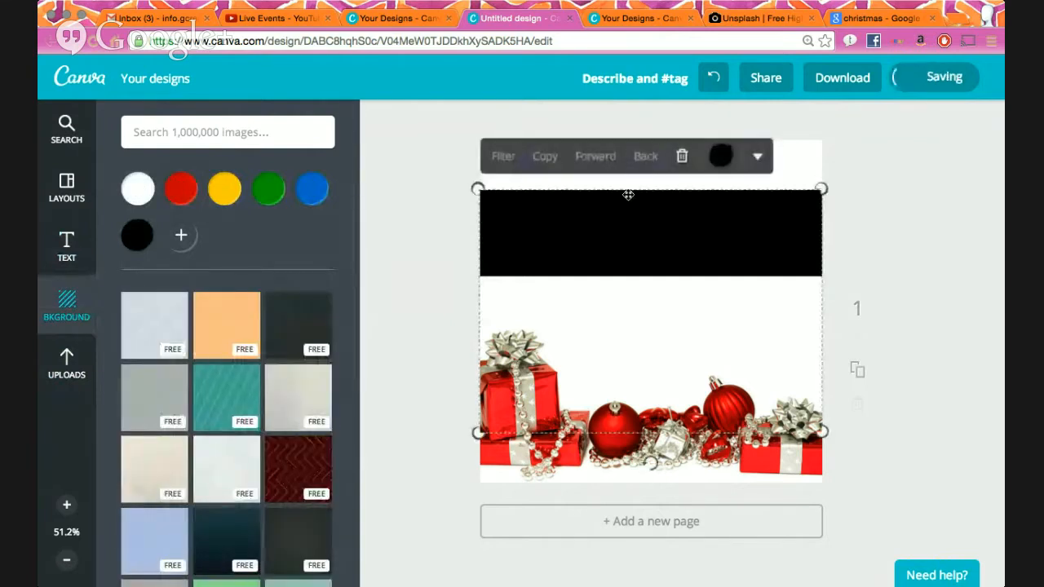
left_click_drag(650, 462, 678, 377)
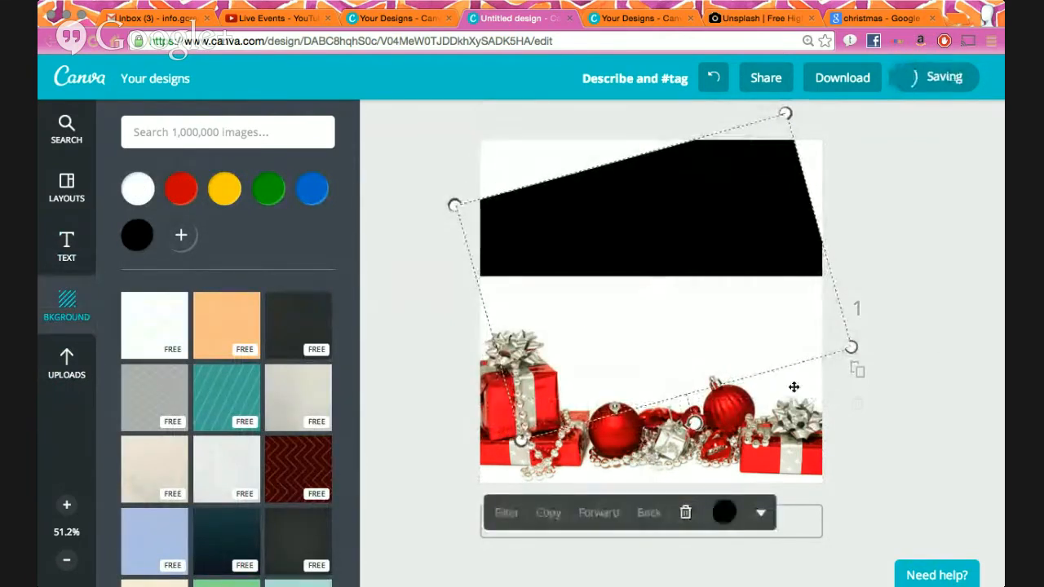
left_click_drag(697, 422, 651, 420)
- Nudge the gifts image lower and delete the black band
left_click(880, 222)
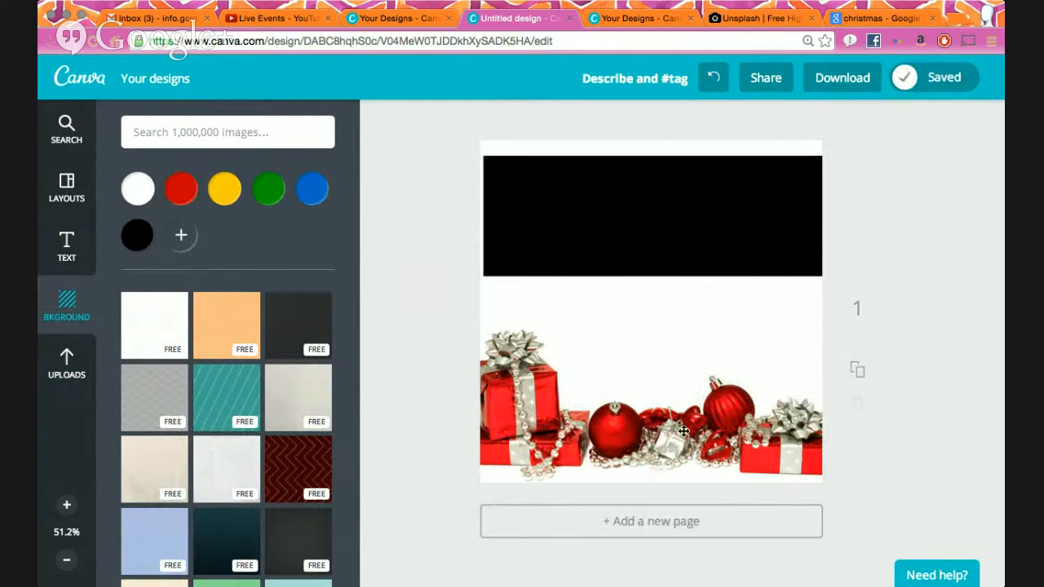
left_click_drag(710, 451, 710, 429)
left_click(784, 209)
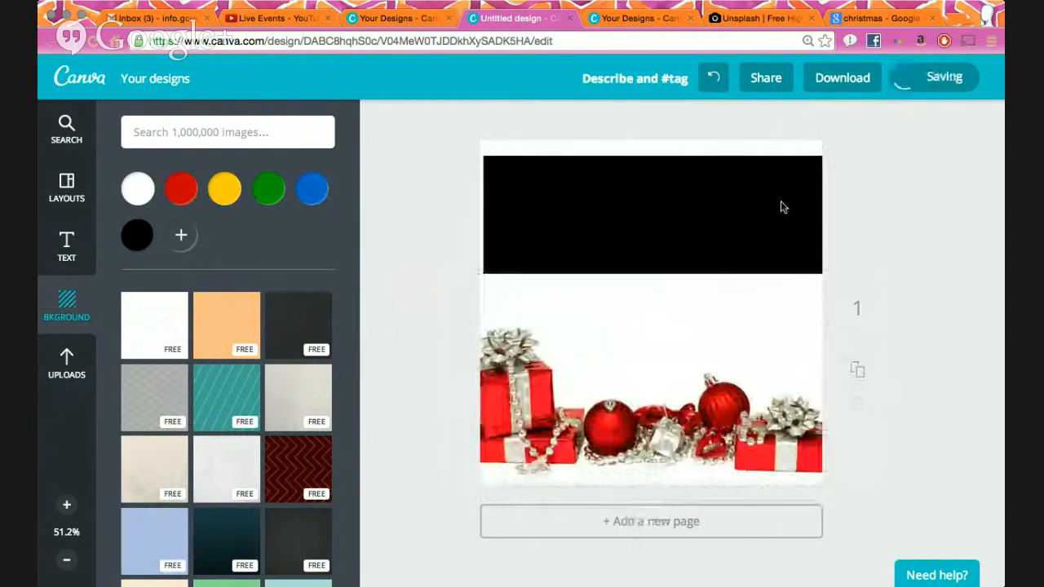
left_click(732, 184)
left_click(683, 131)
left_click(612, 384)
left_click(422, 410)
left_click(69, 241)
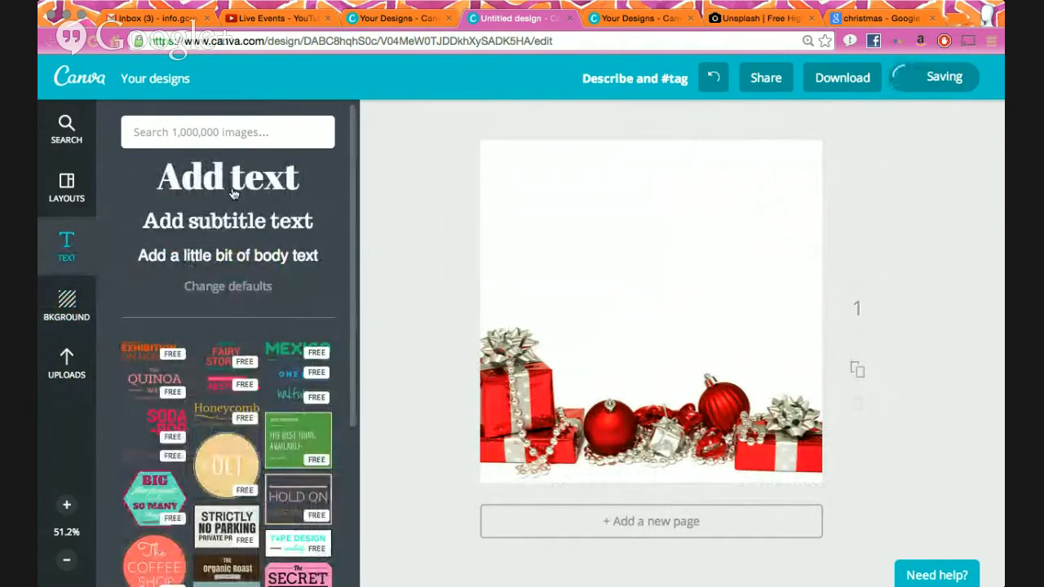
- Add a heading box, delete the extra subtitle and body boxes, and widen the heading at the top
left_click(242, 199)
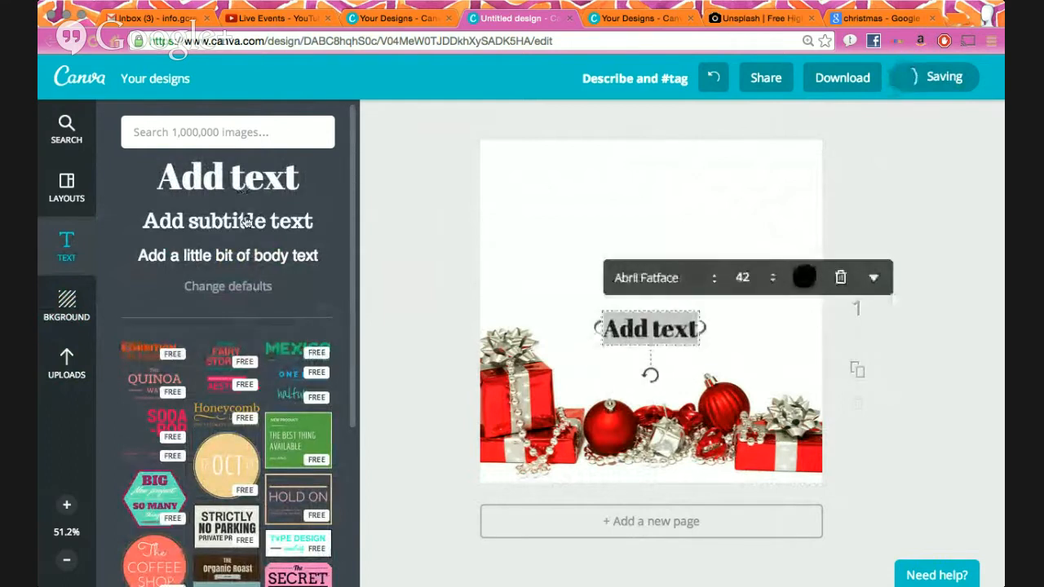
left_click(247, 222)
left_click(251, 256)
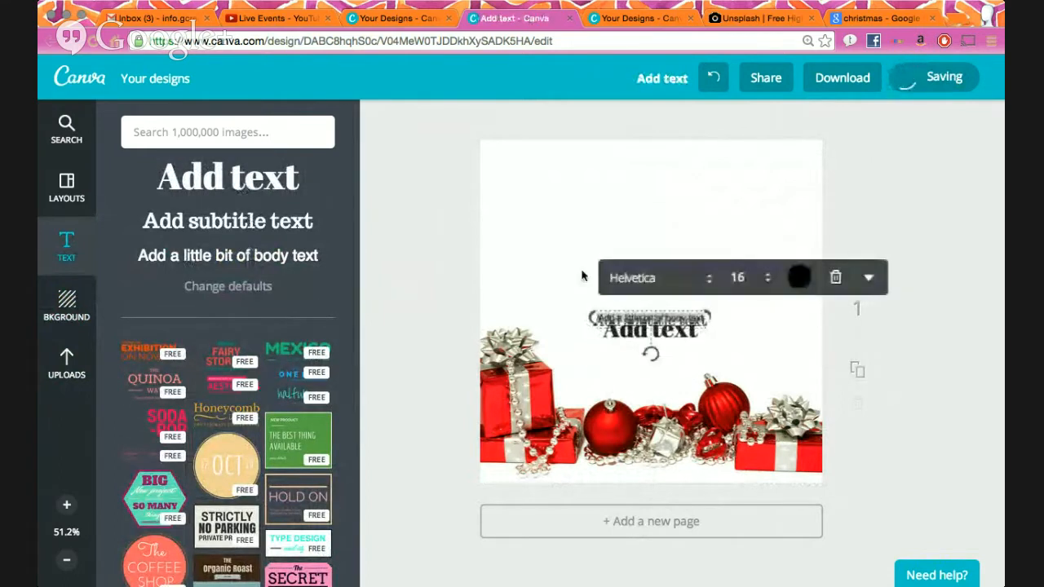
left_click(836, 279)
left_click(673, 320)
left_click(832, 279)
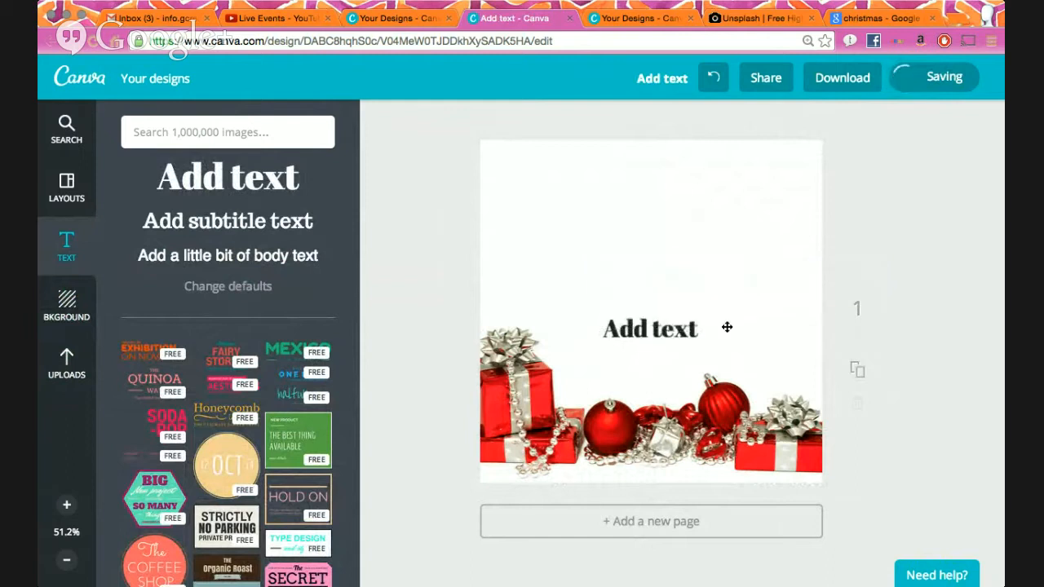
left_click_drag(670, 309, 649, 184)
left_click_drag(706, 217, 788, 203)
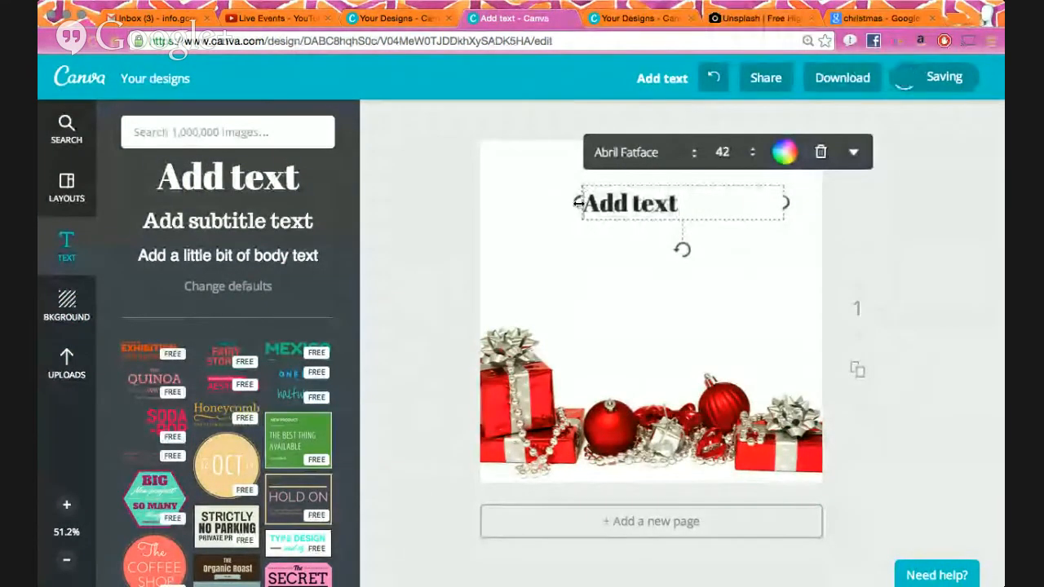
left_click_drag(578, 202, 516, 204)
- Replace the heading text with 'Merry' and narrow its box
double_click(604, 205)
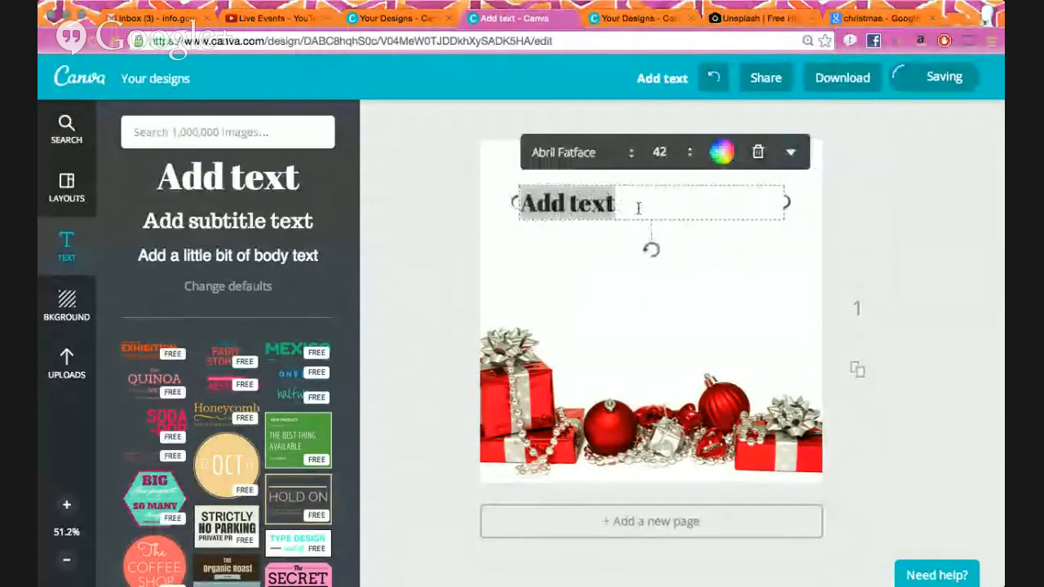
type("Merry chr")
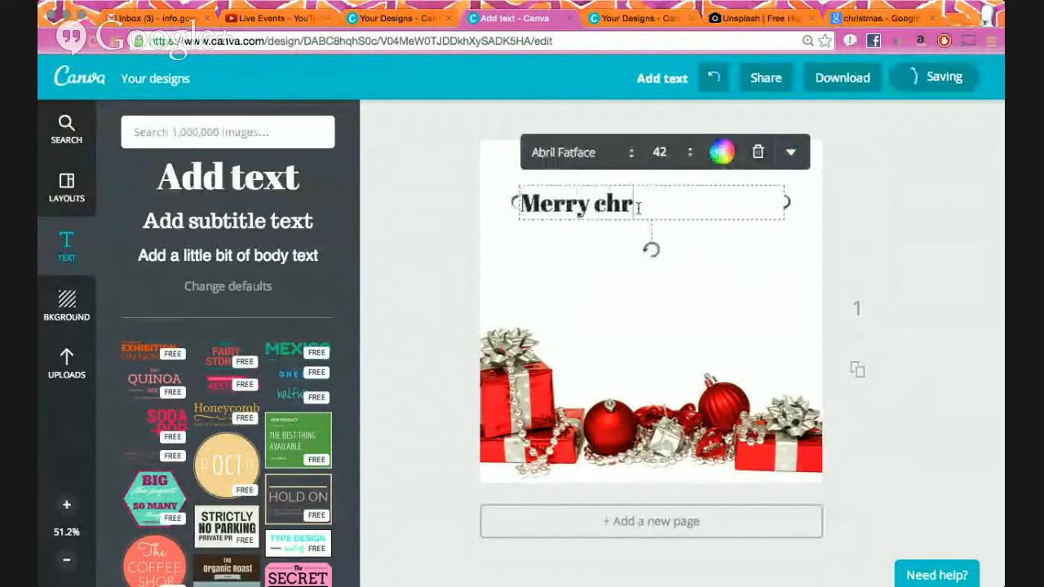
key("BackSpace")
key("BackSpace")
key("BackSpace")
type("y")
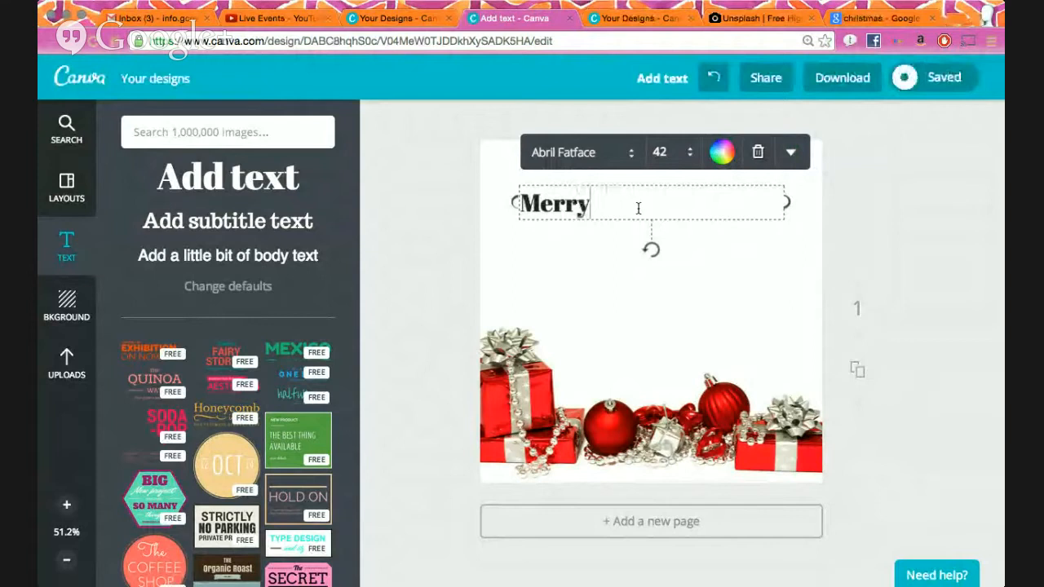
left_click(751, 297)
left_click(755, 202)
left_click_drag(788, 203, 618, 206)
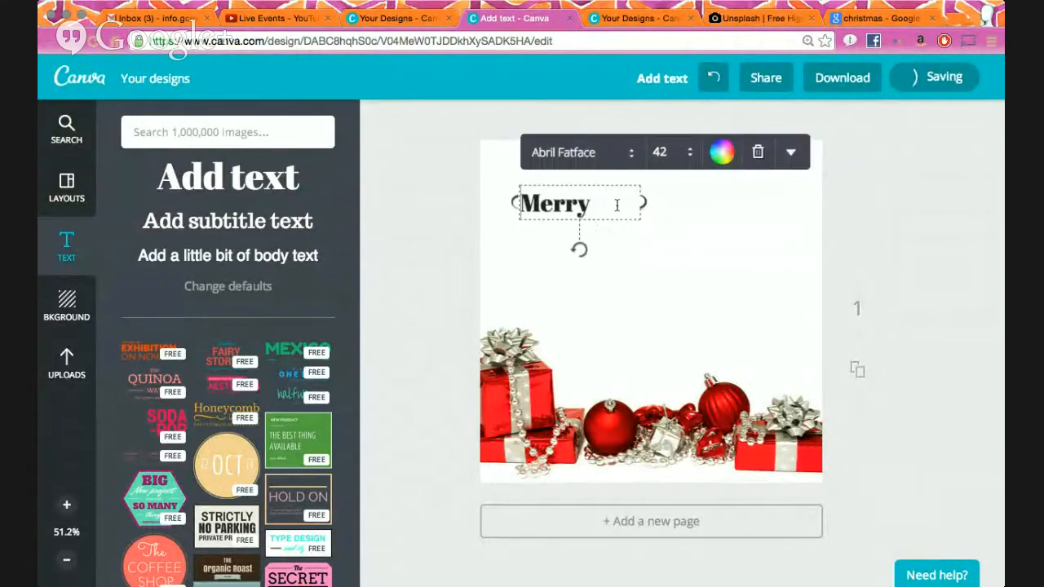
- Set Merry to size 144 and move it to the top-left of the page
double_click(618, 206)
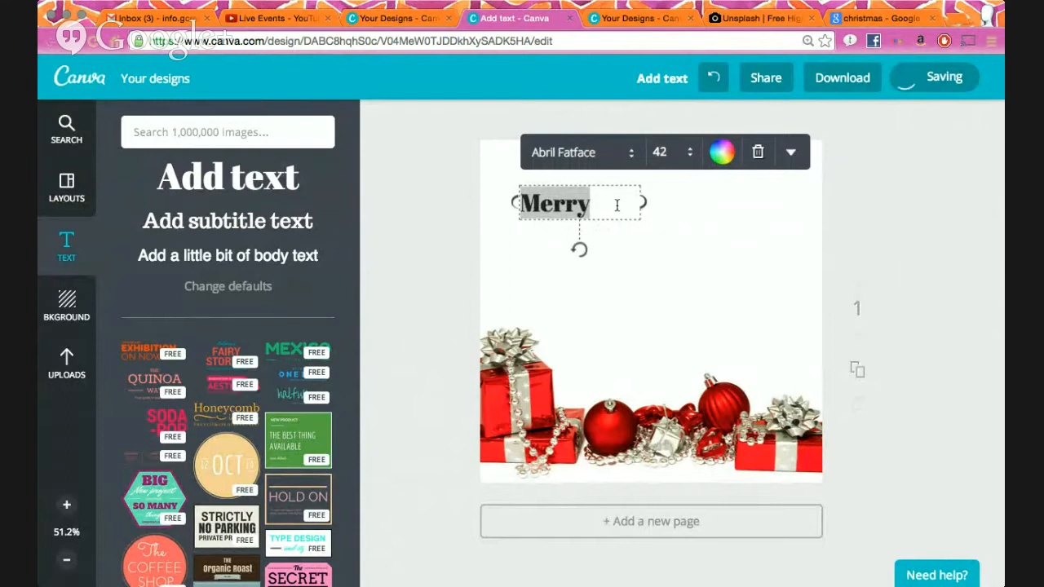
left_click(659, 152)
scroll(687, 432, "down", 3)
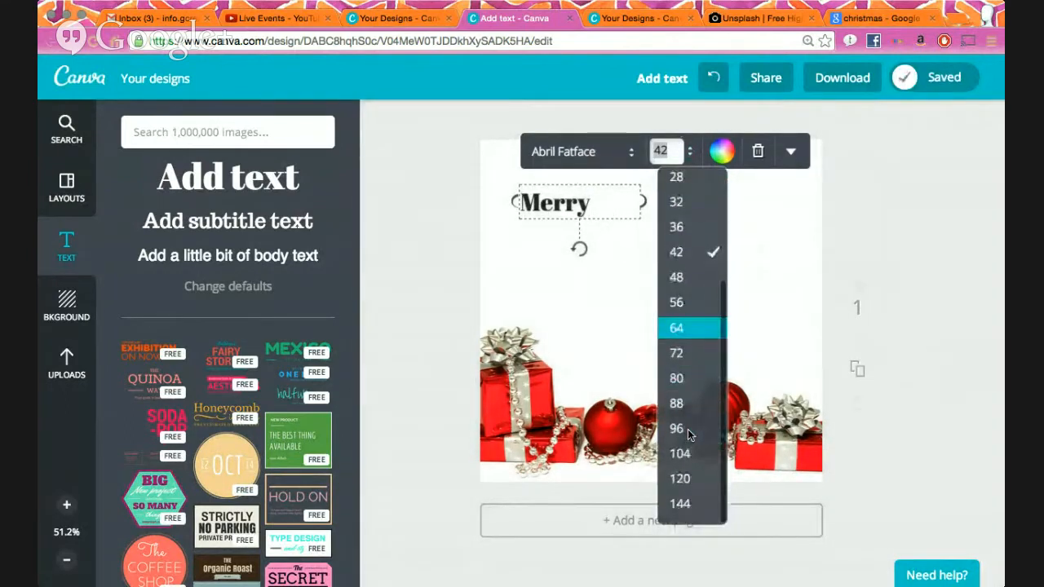
left_click(686, 504)
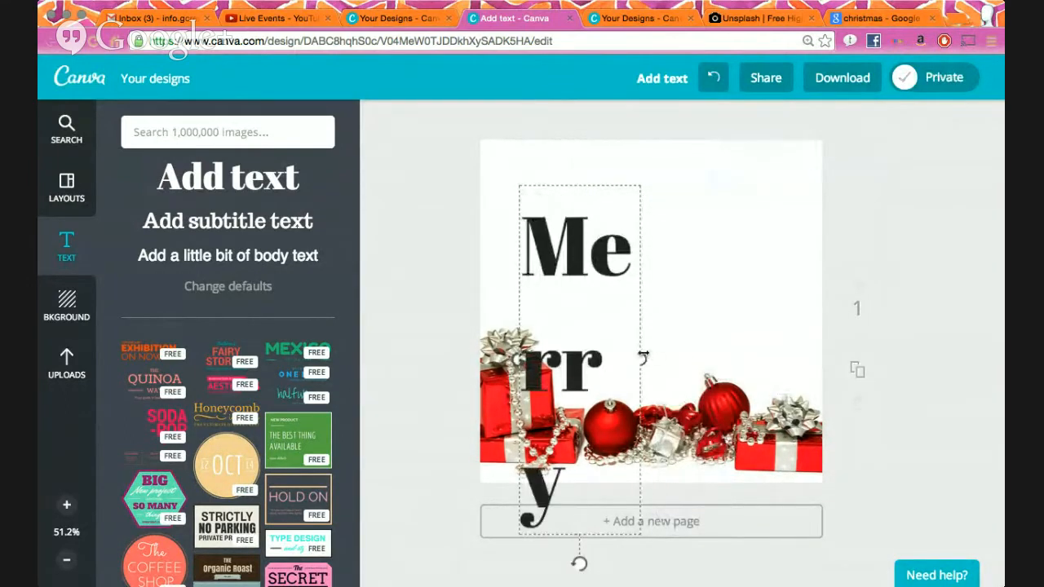
left_click_drag(686, 268, 652, 222)
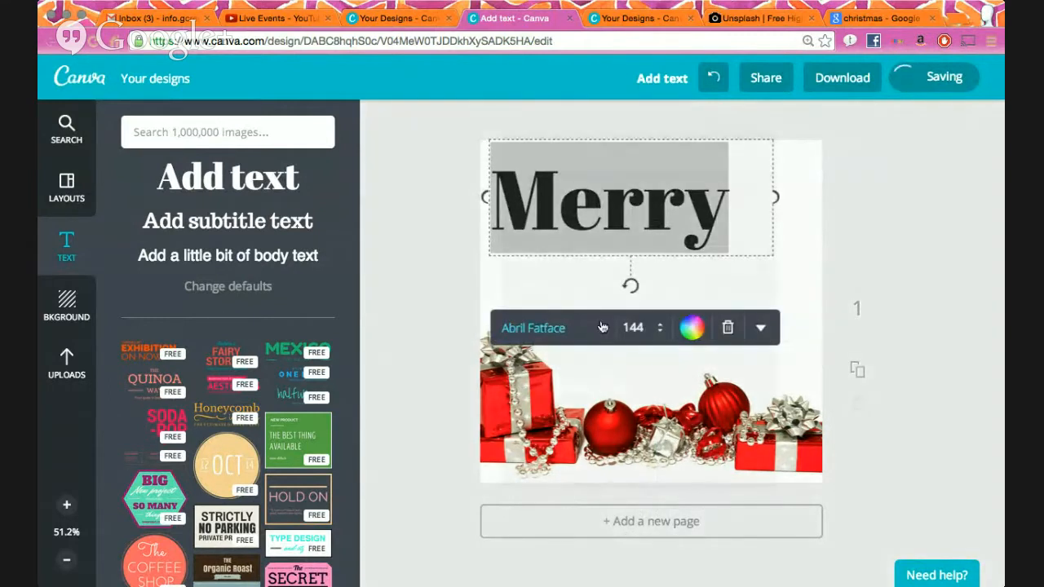
- Change the Merry heading to the Clicker Script font
left_click(555, 326)
scroll(605, 425, "down", 5)
scroll(605, 424, "up", 4)
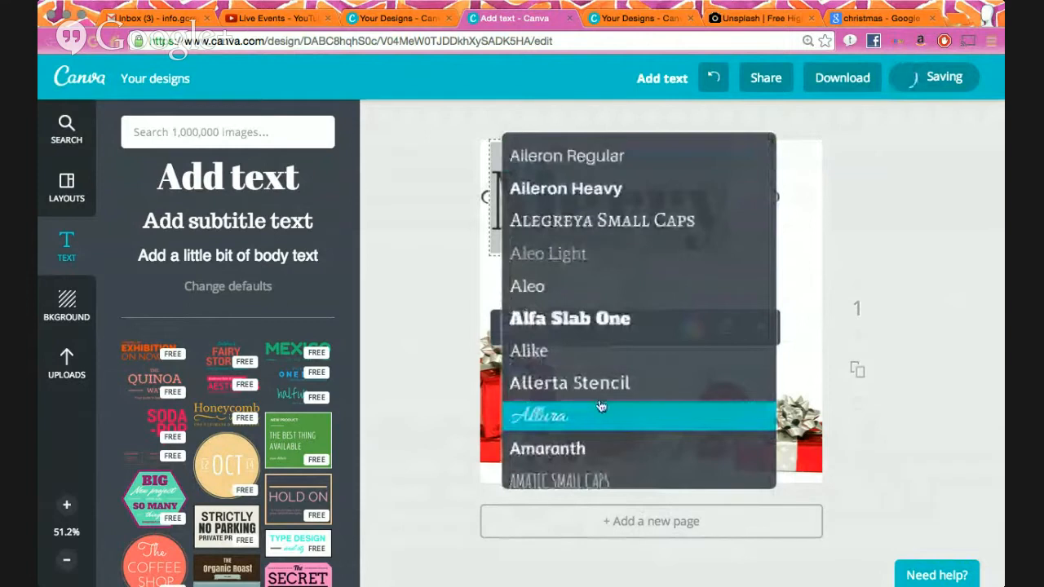
scroll(602, 424, "down", 4)
scroll(603, 376, "down", 7)
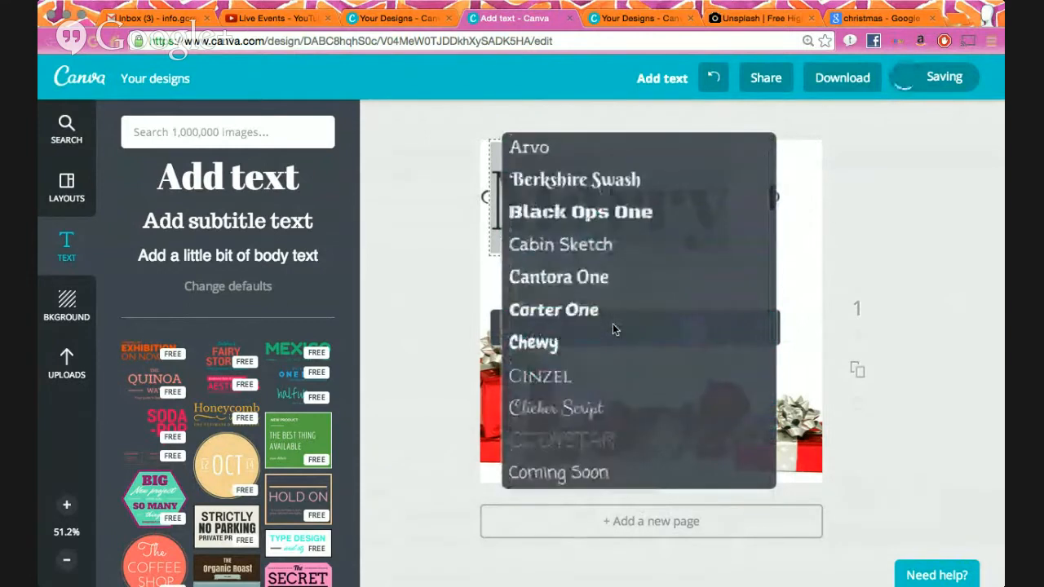
left_click(620, 204)
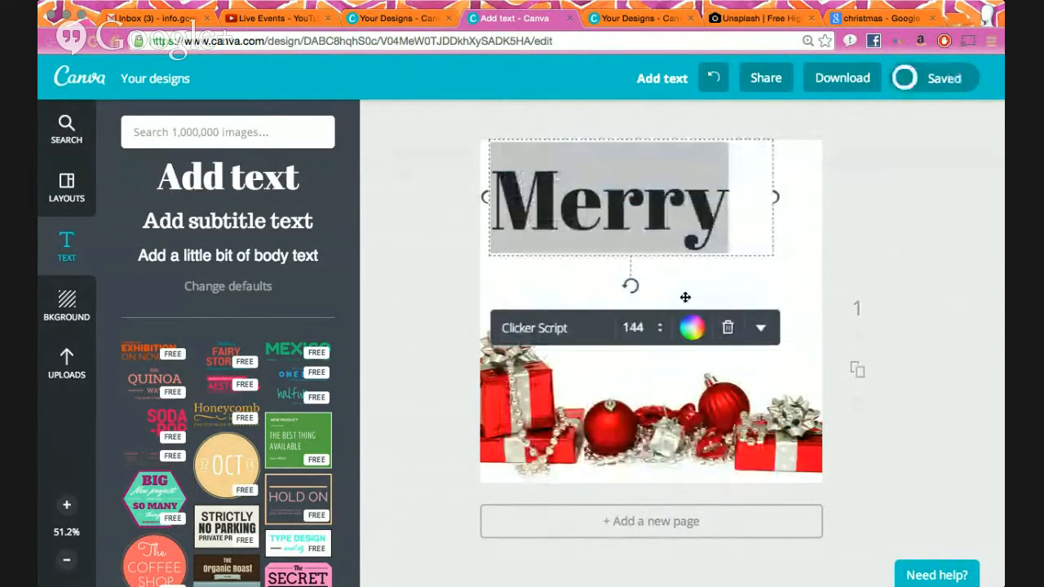
left_click(859, 256)
left_click(618, 204)
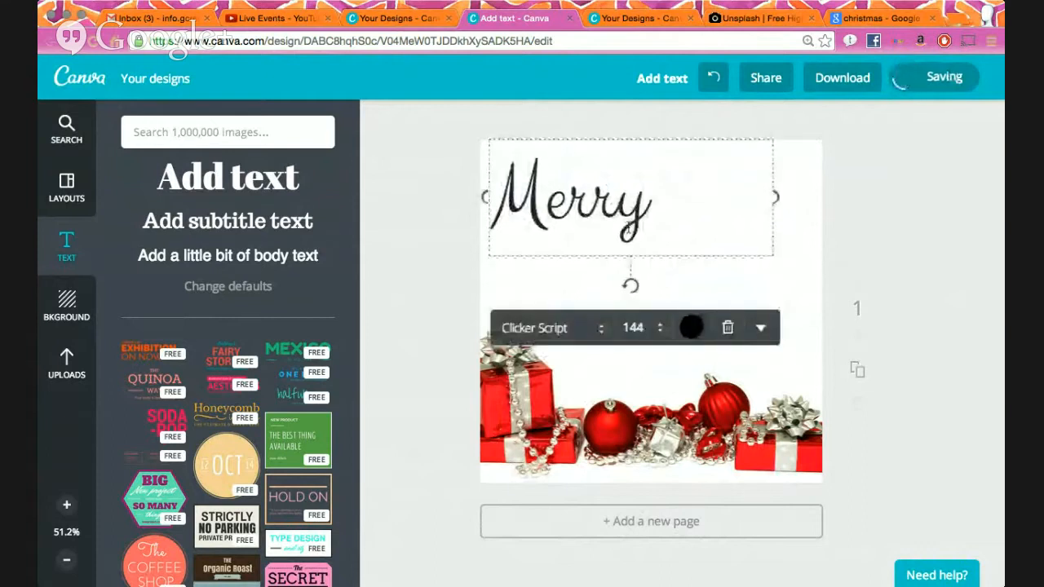
double_click(618, 204)
left_click(598, 334)
left_click(840, 285)
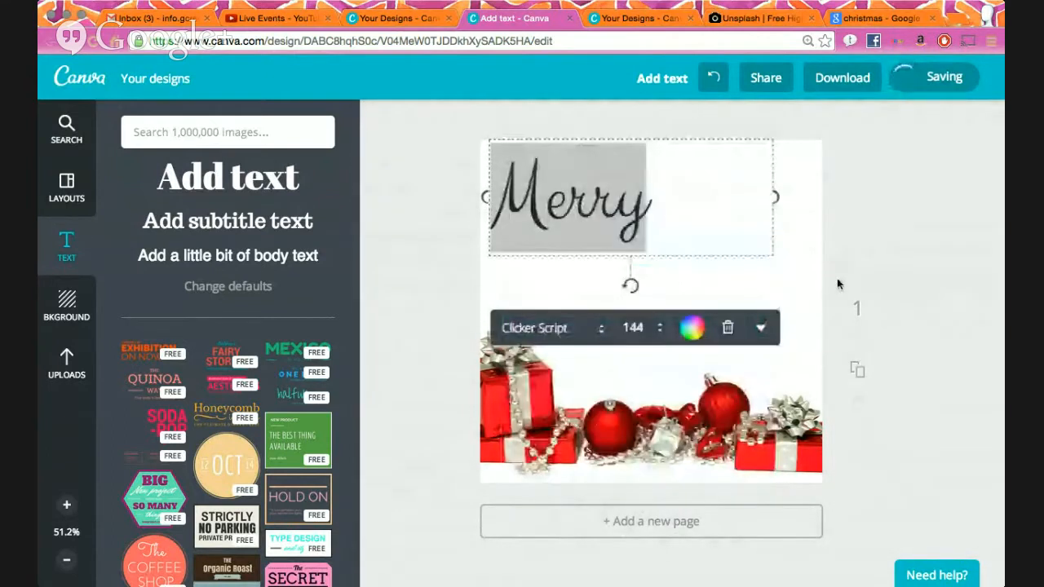
- Set Merry to size 200 and narrow its text box
left_click(658, 329)
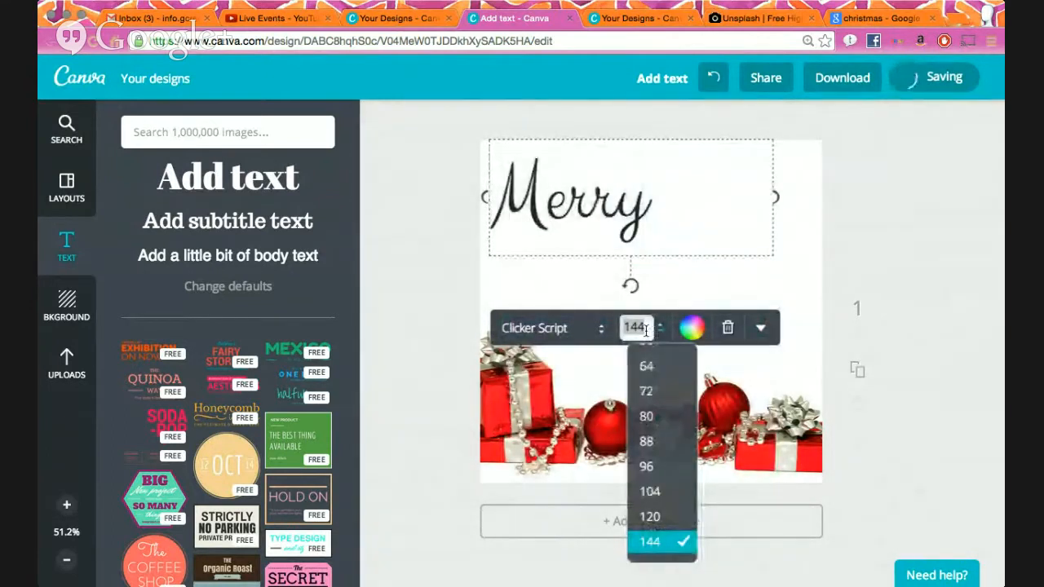
type("200")
key("Return")
left_click(916, 261)
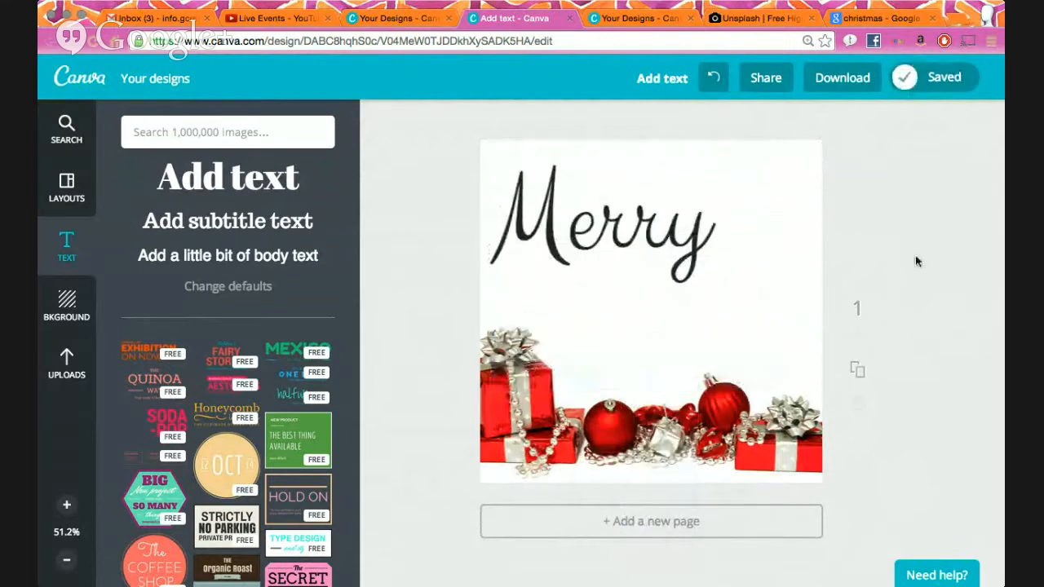
left_click(643, 230)
left_click_drag(818, 220, 786, 220)
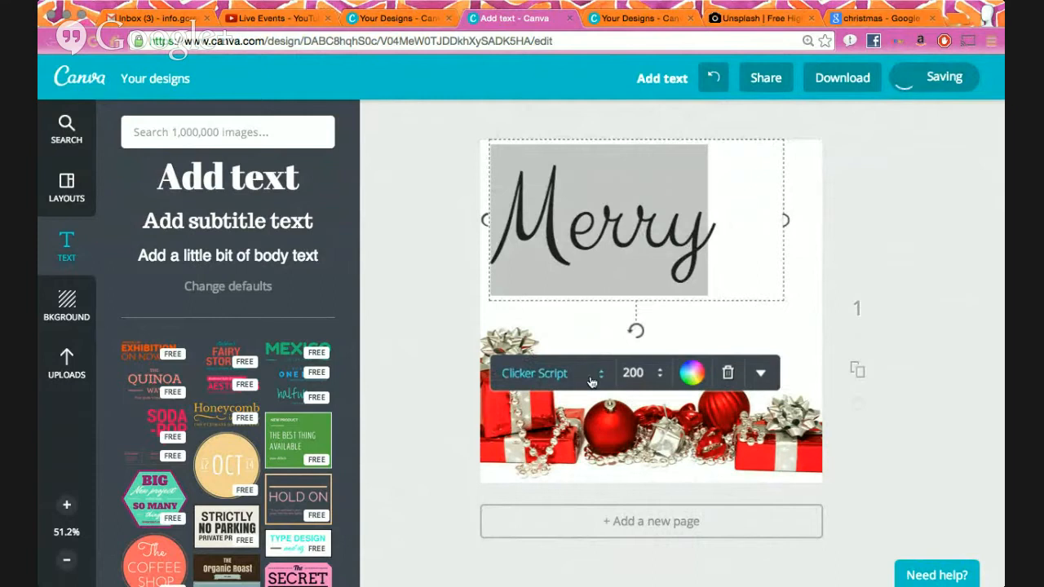
- Try the Great Vibes and then Pinyon Script fonts on Merry
left_click(604, 373)
scroll(613, 394, "down", 10)
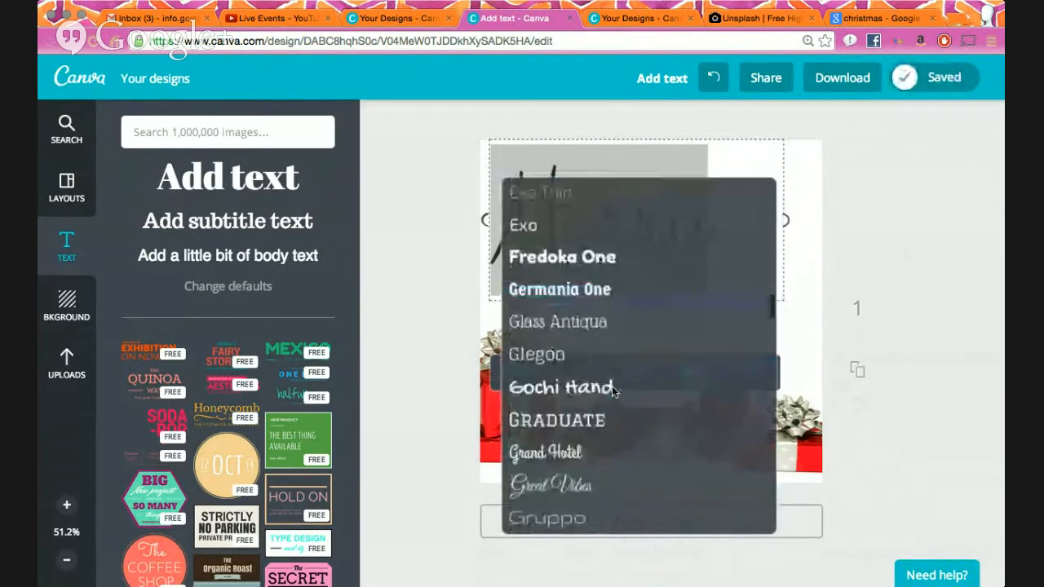
left_click(608, 344)
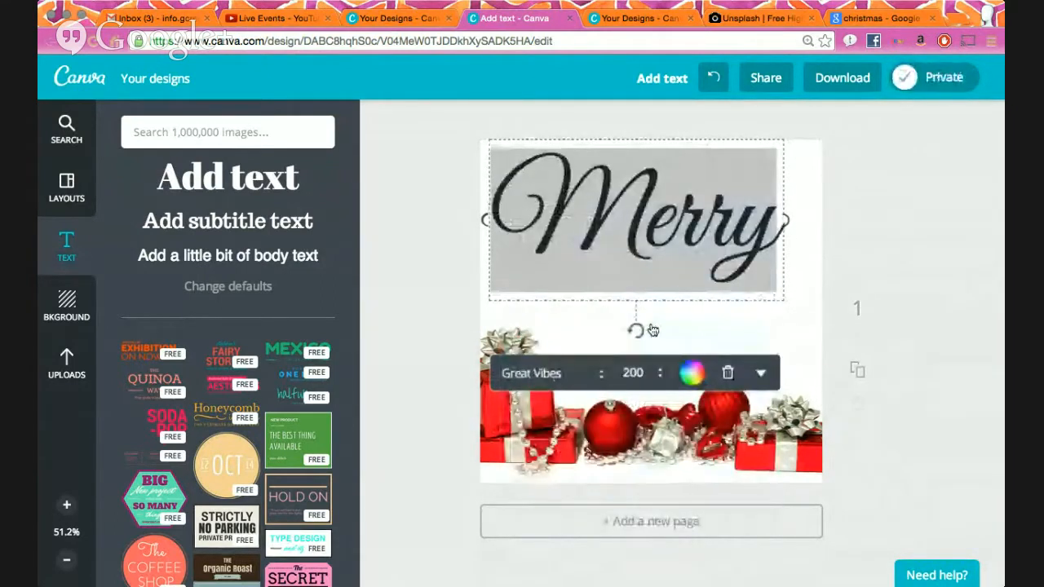
left_click(602, 373)
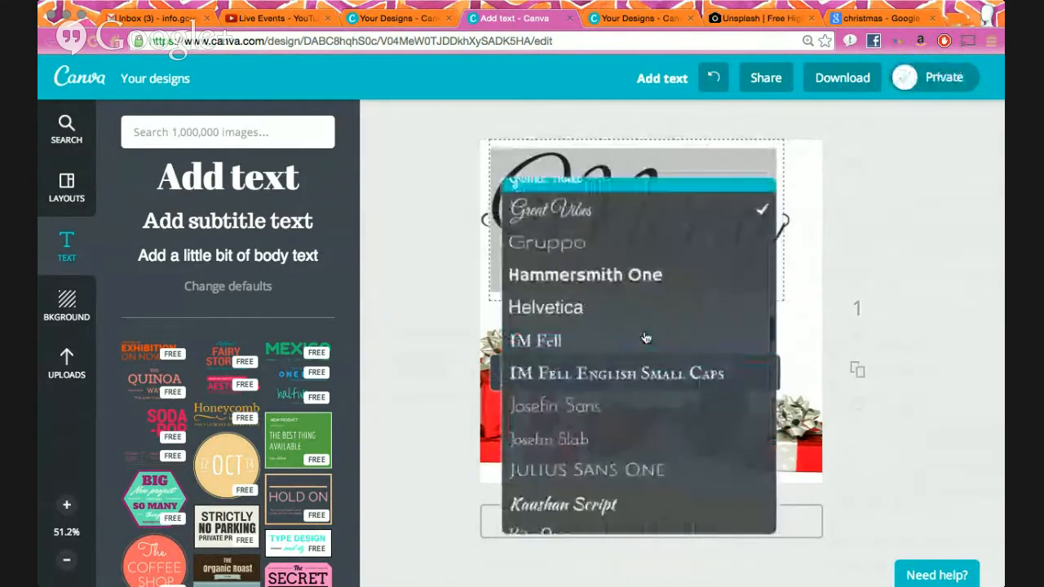
scroll(644, 336, "down", 3)
scroll(644, 336, "down", 10)
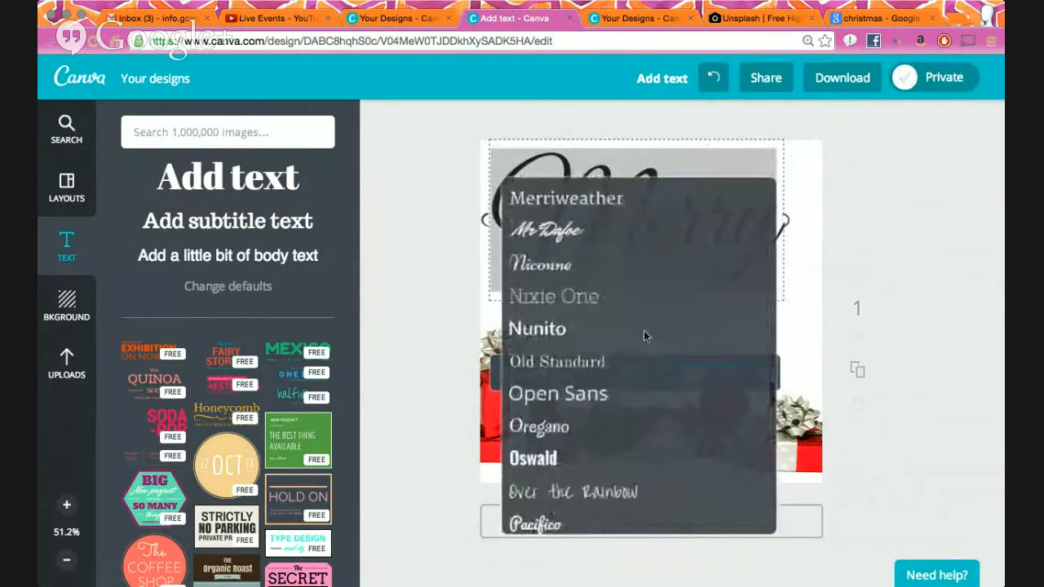
scroll(644, 335, "down", 5)
scroll(640, 333, "up", 1)
left_click(634, 335)
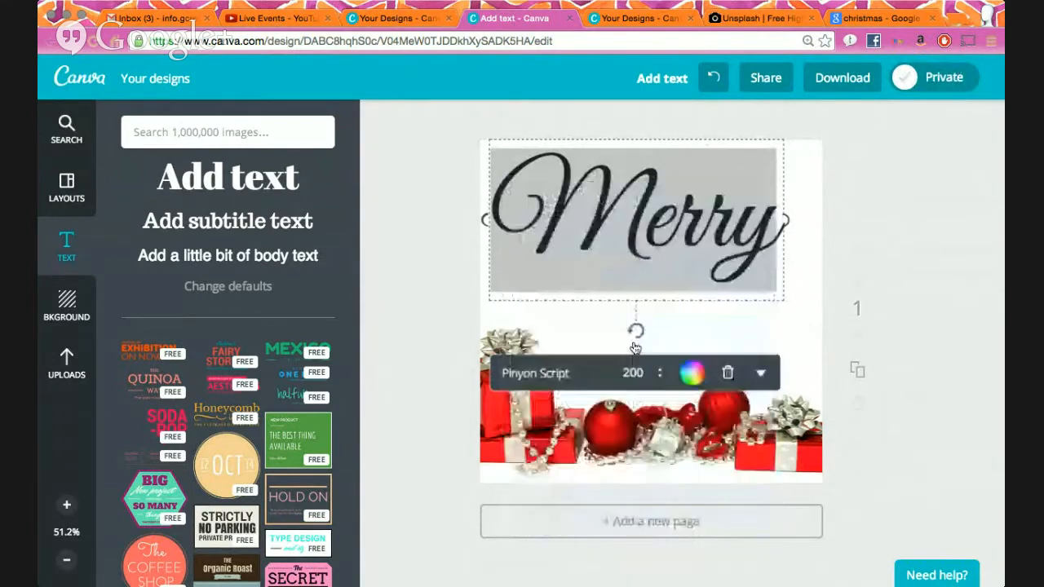
left_click(622, 373)
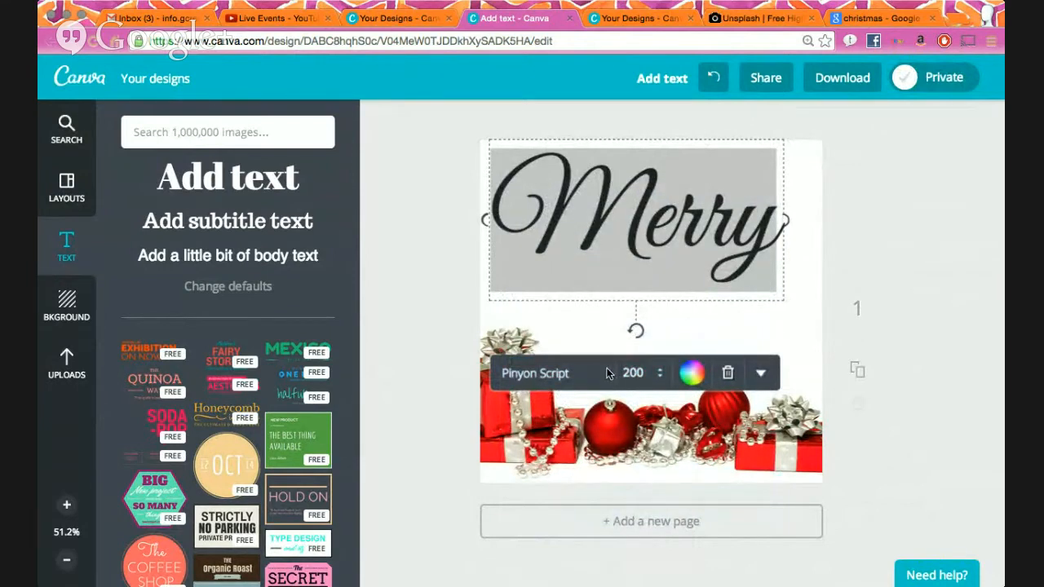
- Try the Allura font on Merry and preview it
left_click(540, 374)
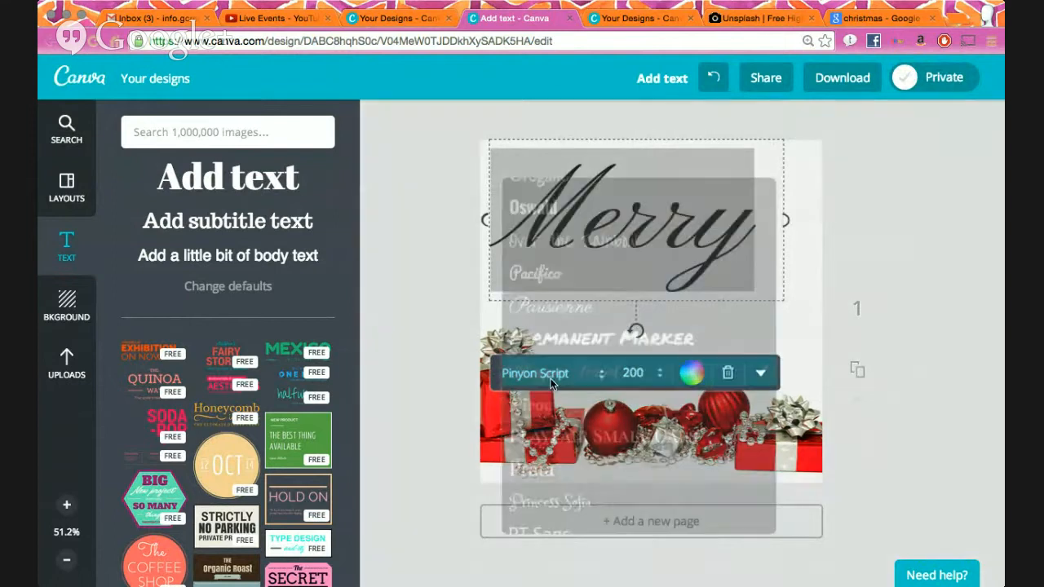
scroll(613, 408, "down", 5)
scroll(614, 405, "down", 6)
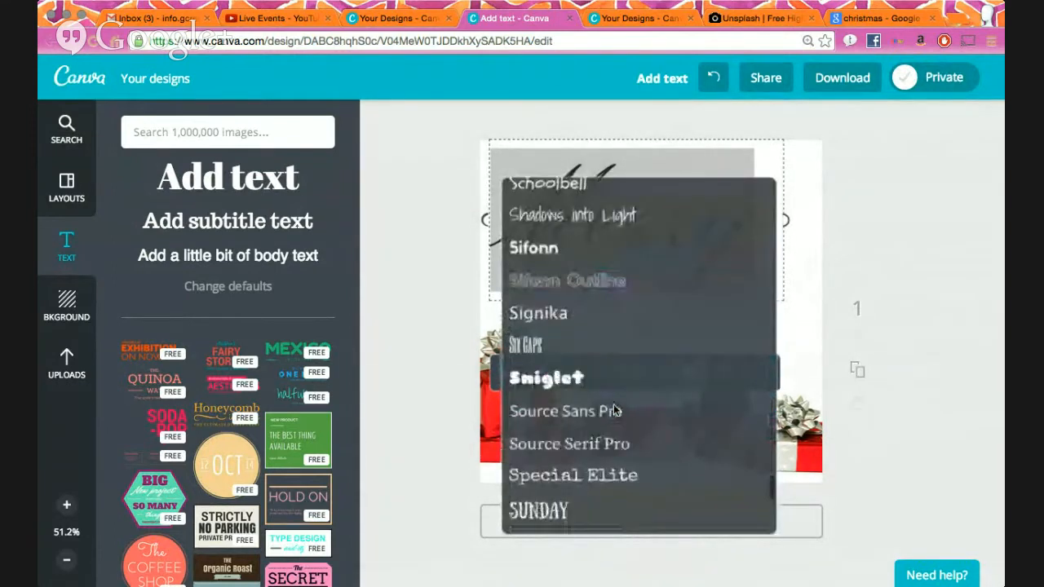
scroll(613, 405, "up", 10)
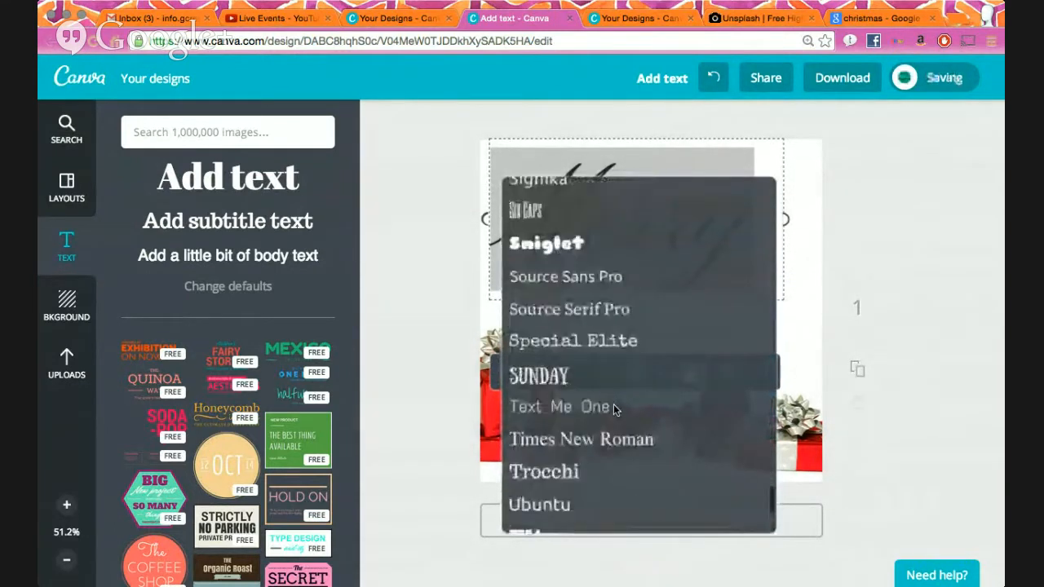
scroll(613, 404, "up", 10)
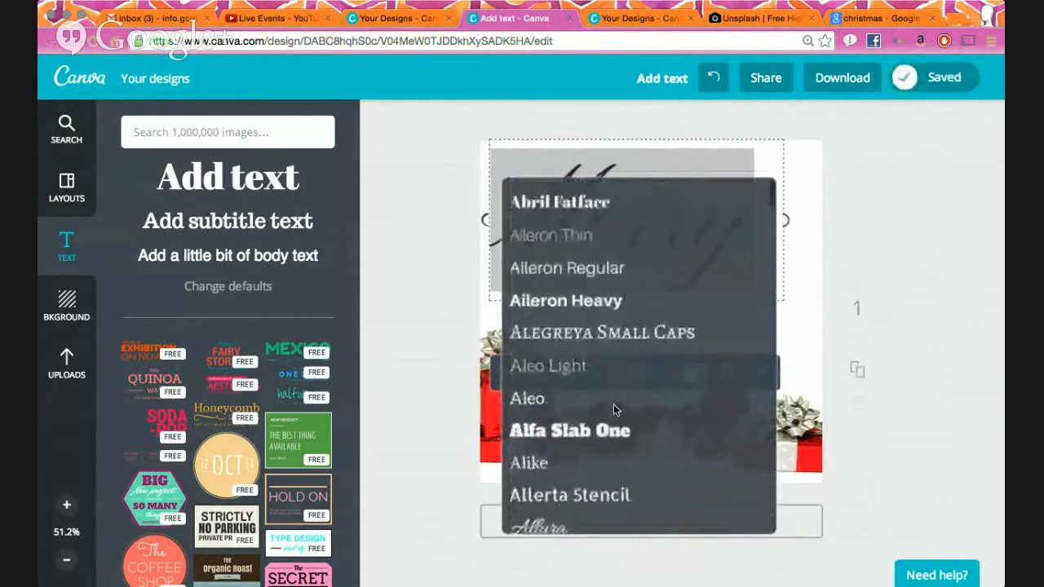
scroll(613, 404, "down", 2)
left_click(609, 331)
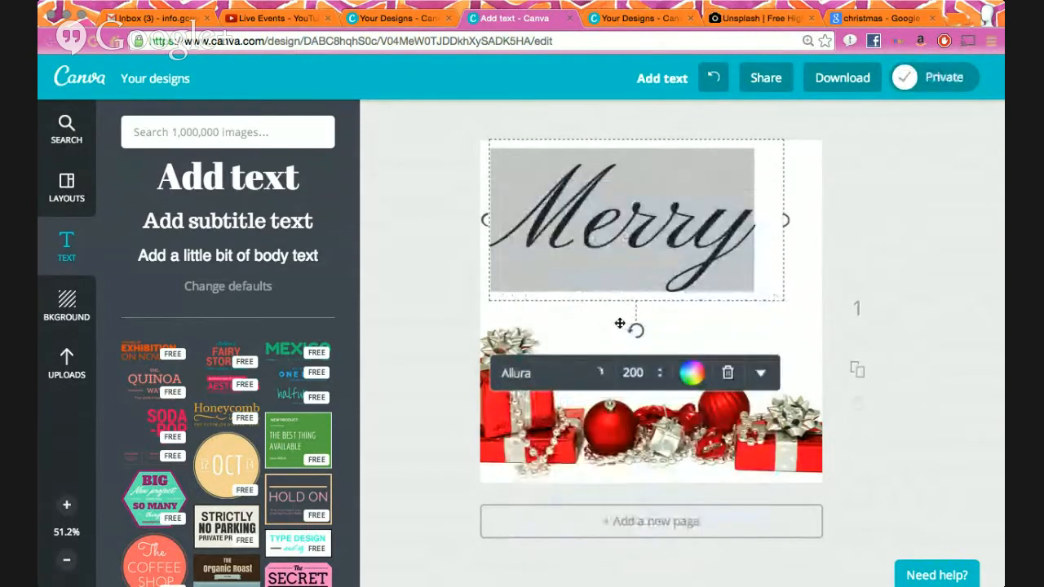
left_click(936, 233)
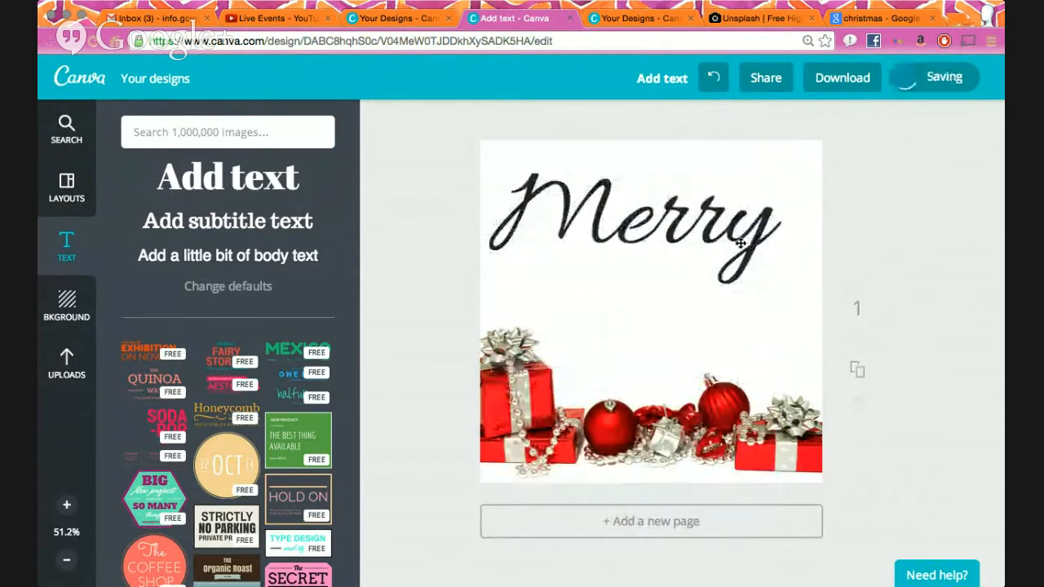
left_click(741, 242)
- Switch Merry back to Clicker Script and centre it horizontally on the page
left_click(565, 369)
scroll(617, 326, "down", 10)
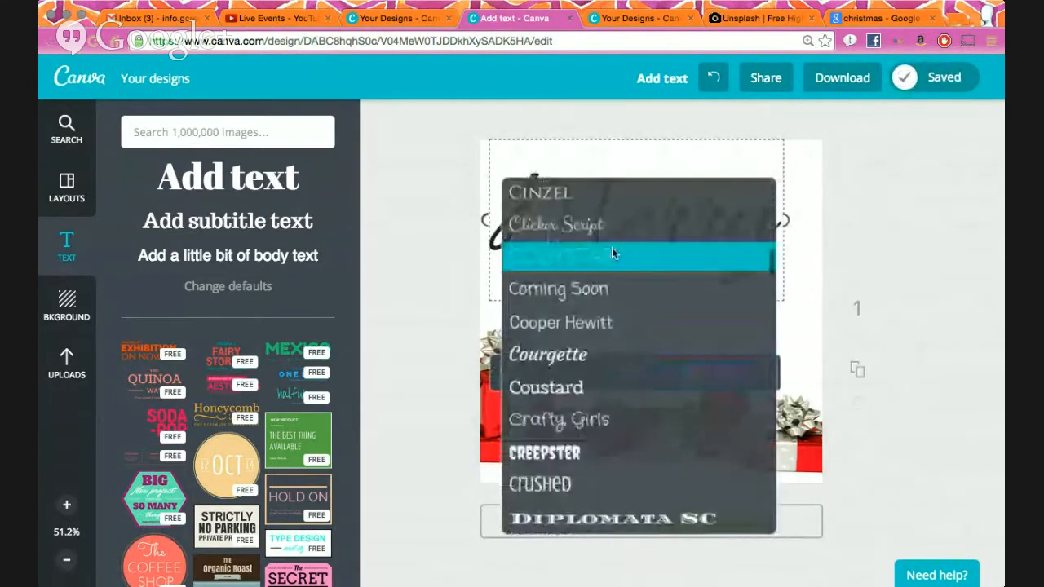
left_click(611, 230)
left_click(841, 297)
left_click_drag(648, 241, 665, 242)
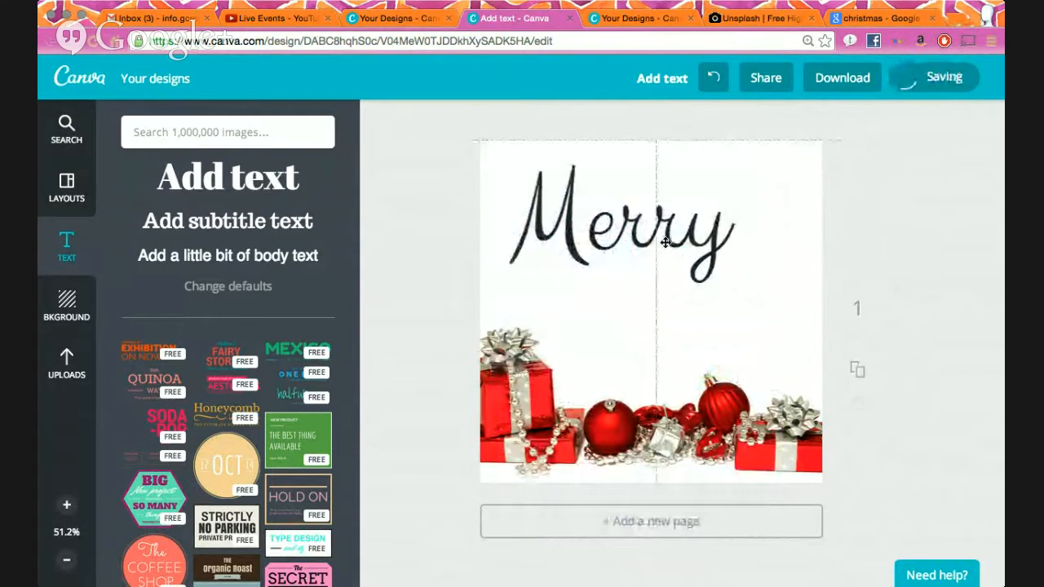
left_click(665, 242)
- Colour the Merry text red
left_click(712, 374)
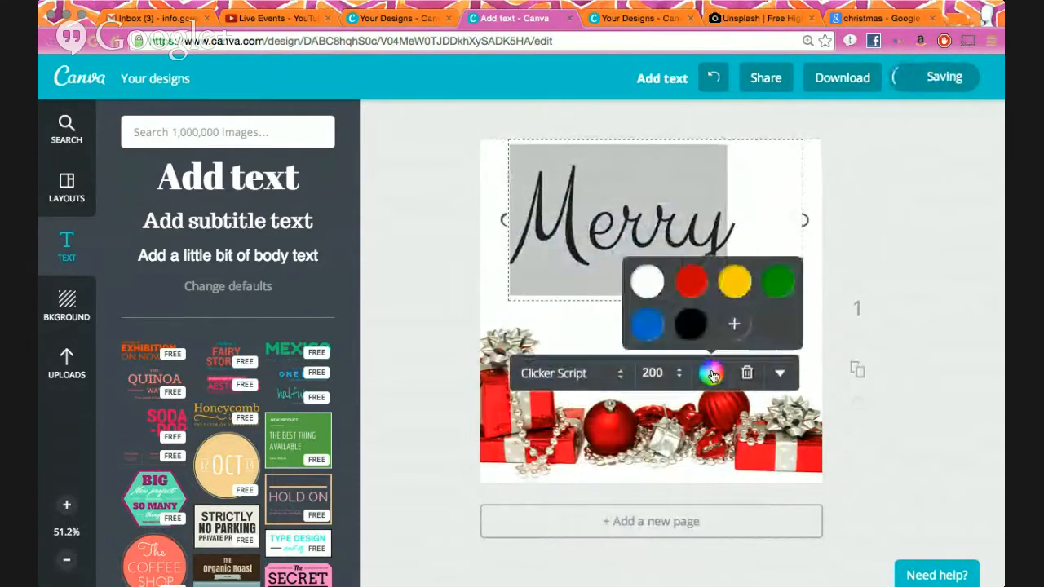
left_click(704, 284)
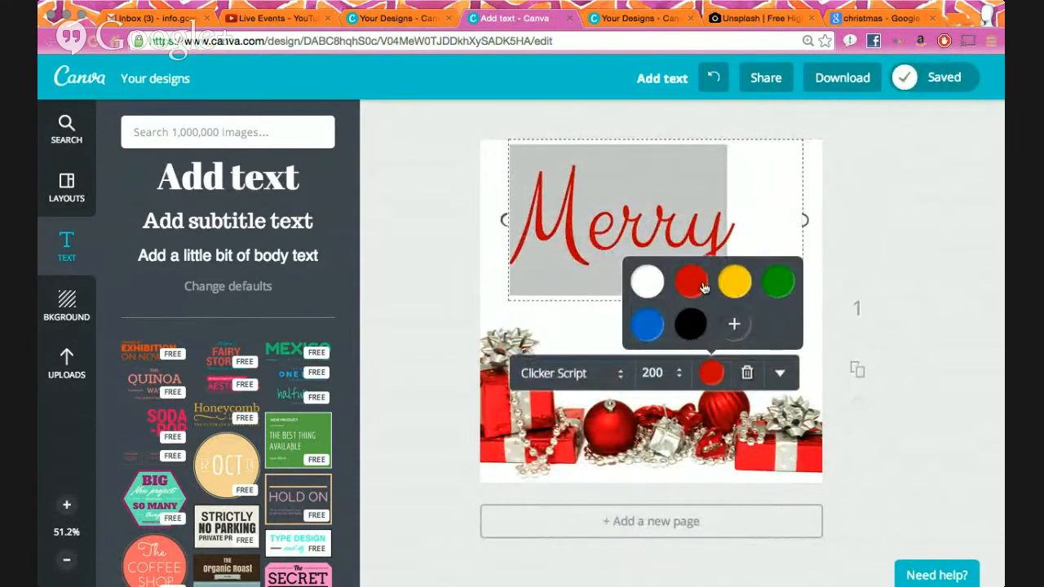
left_click(895, 243)
left_click(719, 263)
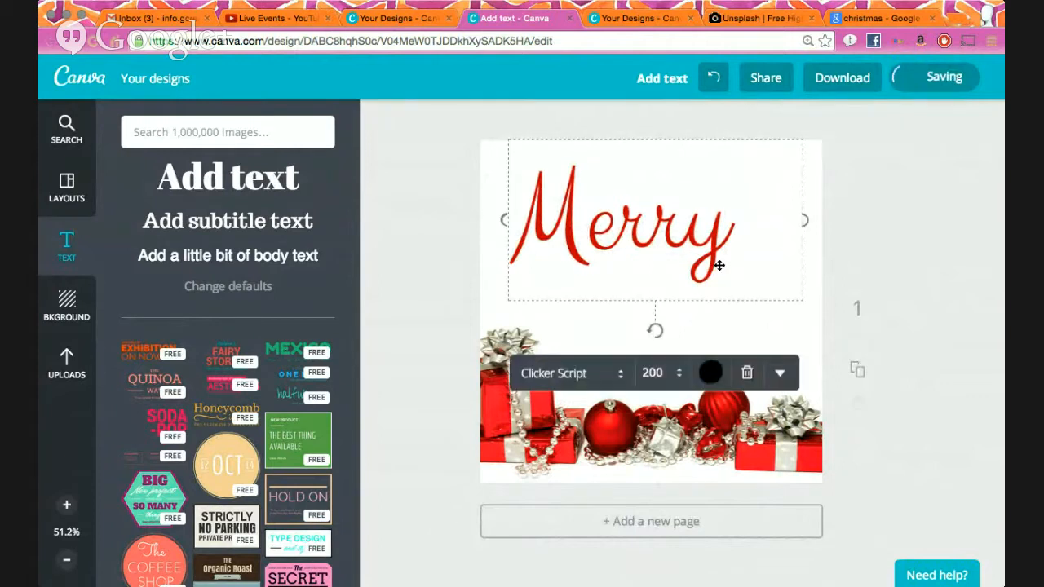
- Try transparency on Merry, restore full opacity, recentre it, and add a text box below
left_click(780, 373)
scroll(809, 469, "down", 3)
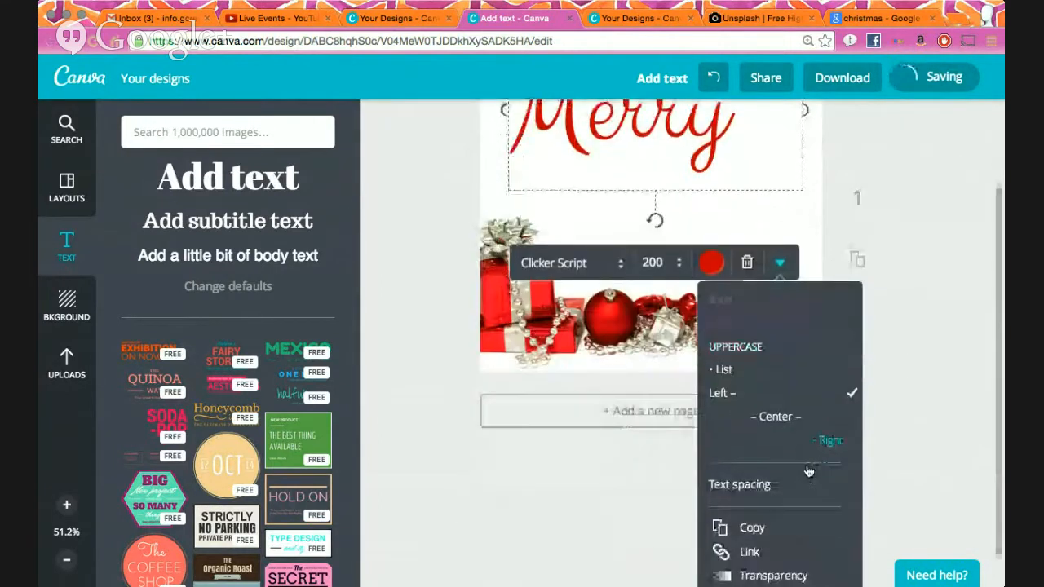
left_click(779, 542)
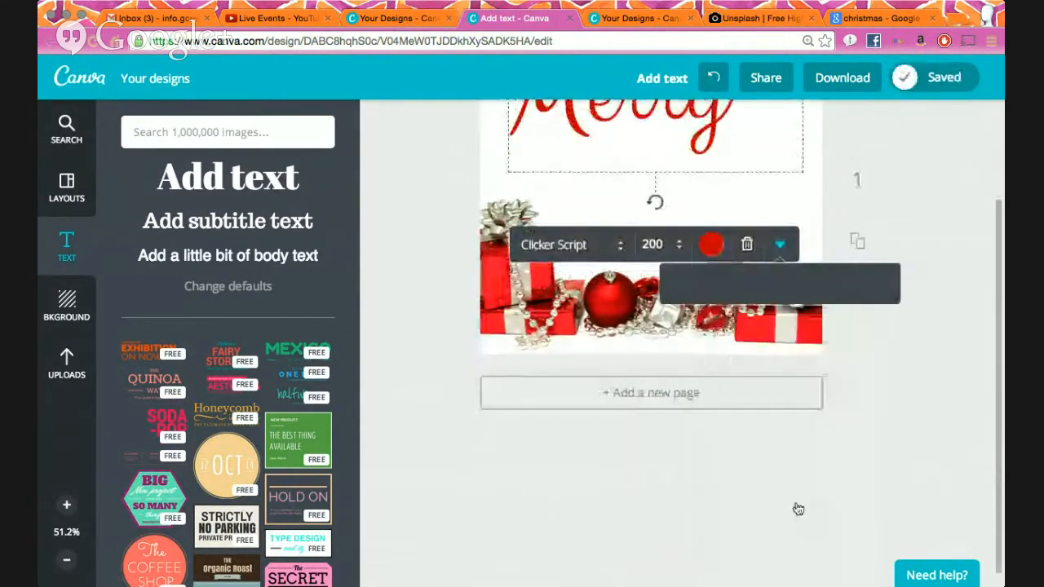
mouse_move(861, 417)
left_mouse_down()
mouse_move(790, 421)
mouse_move(862, 414)
left_mouse_up()
left_click(903, 216)
left_click_drag(695, 235, 677, 234)
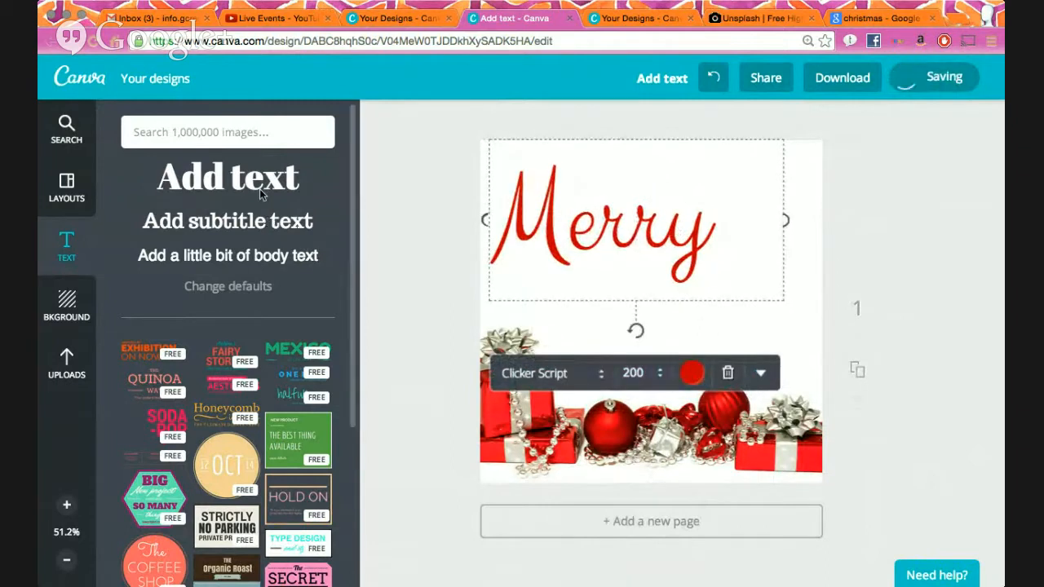
left_click_drag(258, 179, 652, 328)
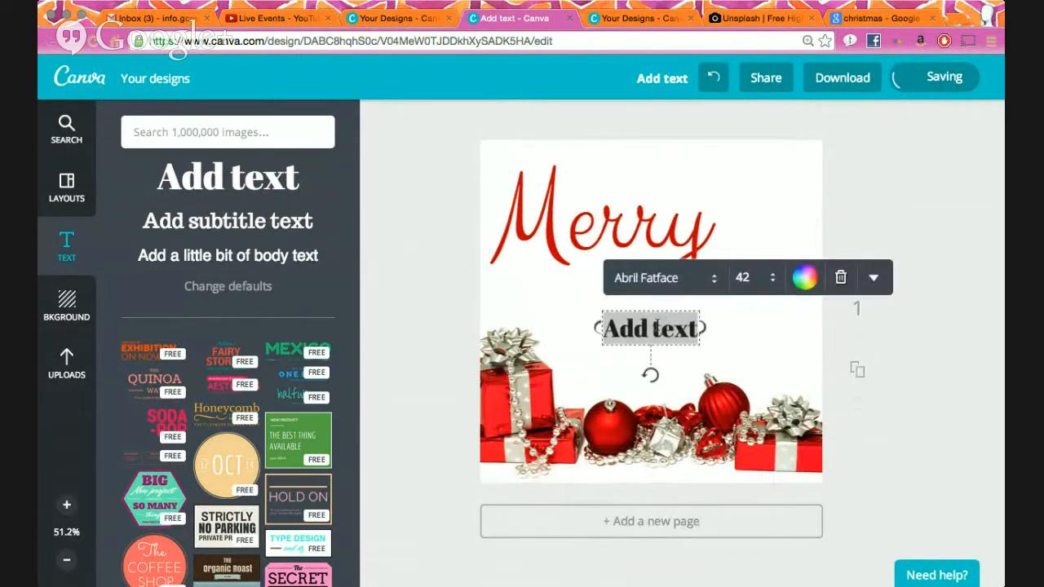
- Make the new text box read 'Christmas' in the Aileron Thin font
key("BackSpace")
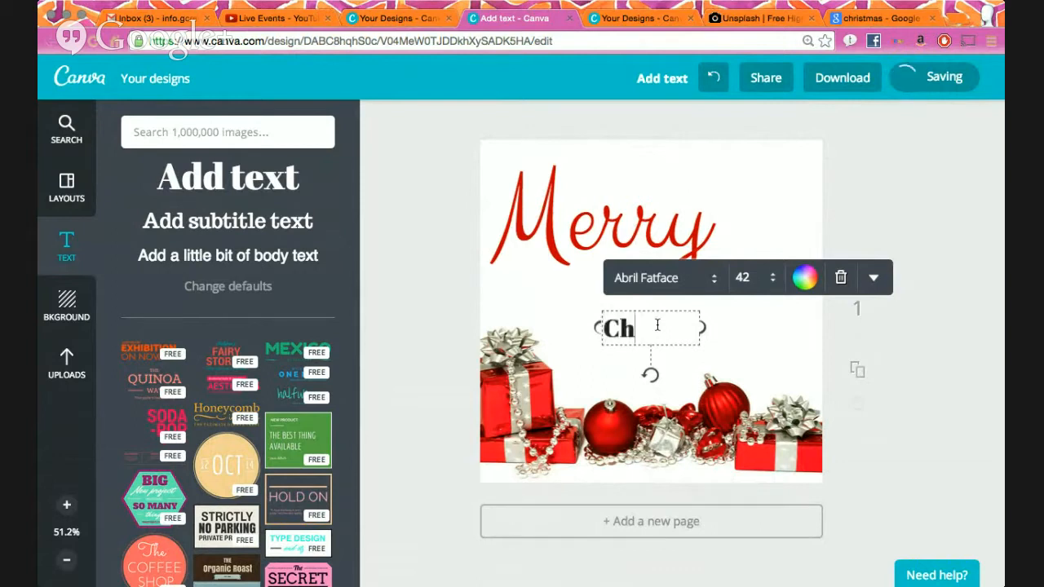
type("Christmas")
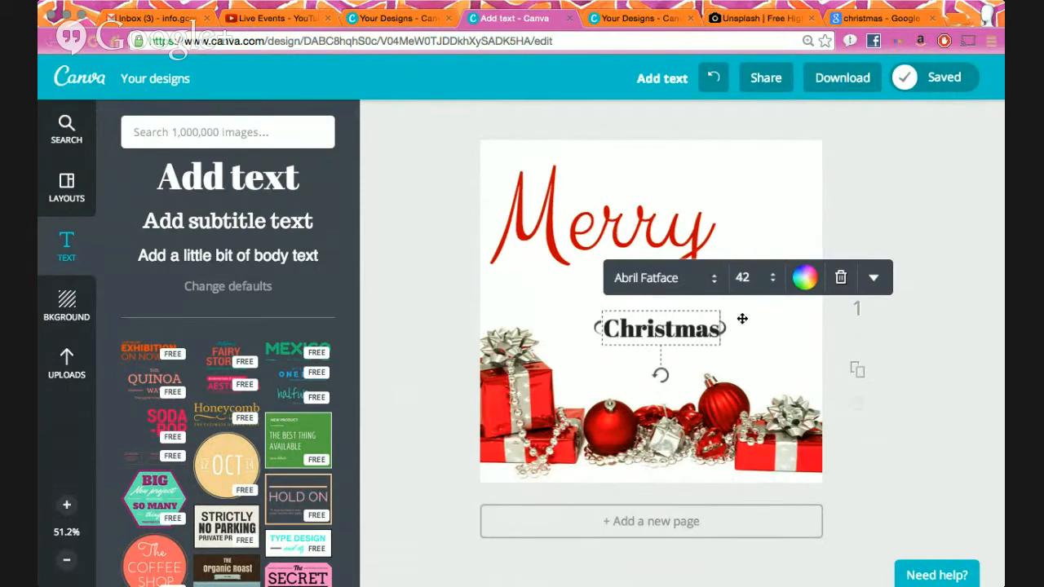
double_click(686, 327)
left_click(676, 286)
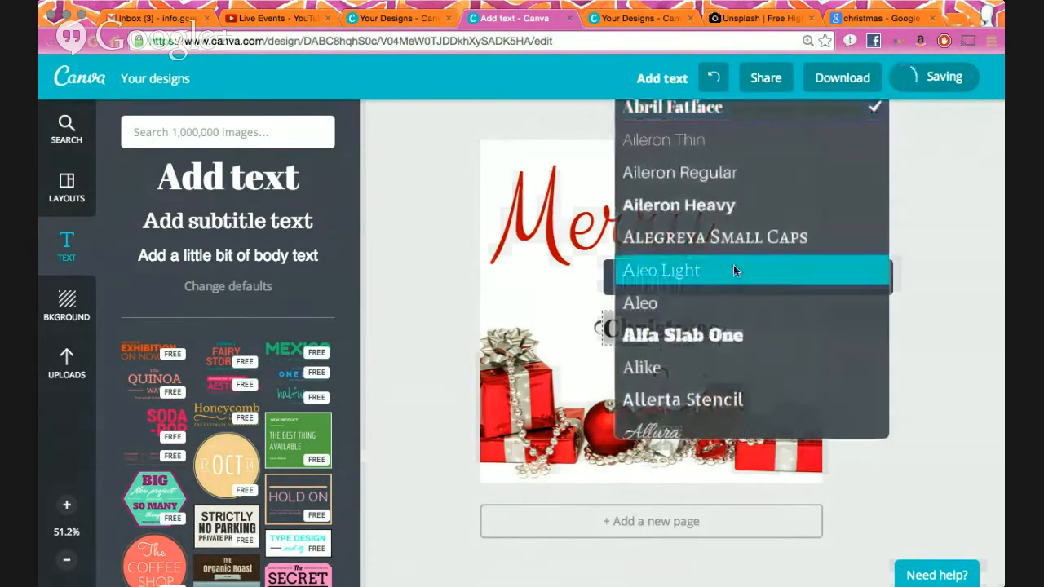
left_click(732, 140)
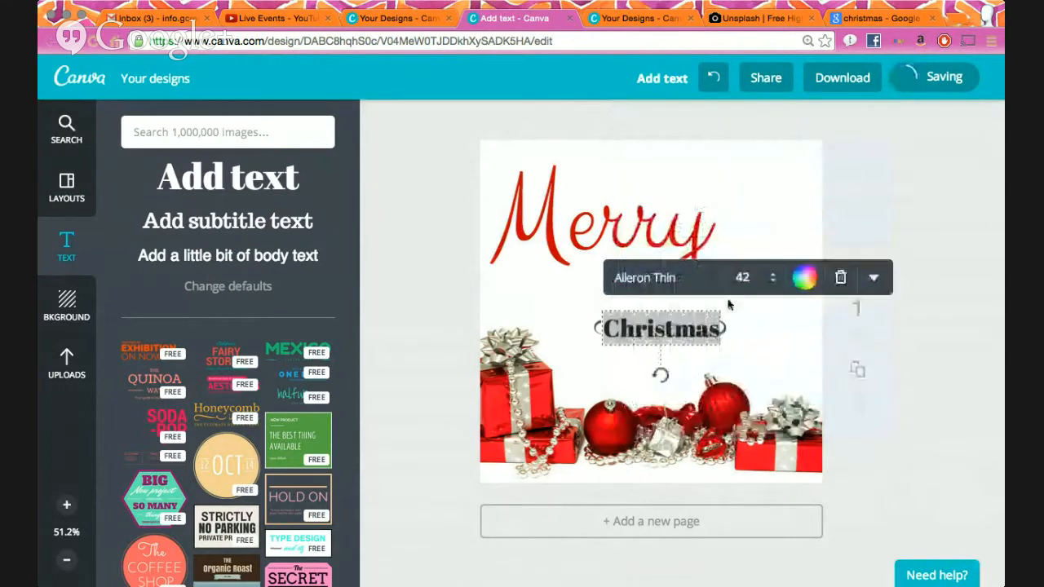
left_click(770, 354)
left_click(696, 332)
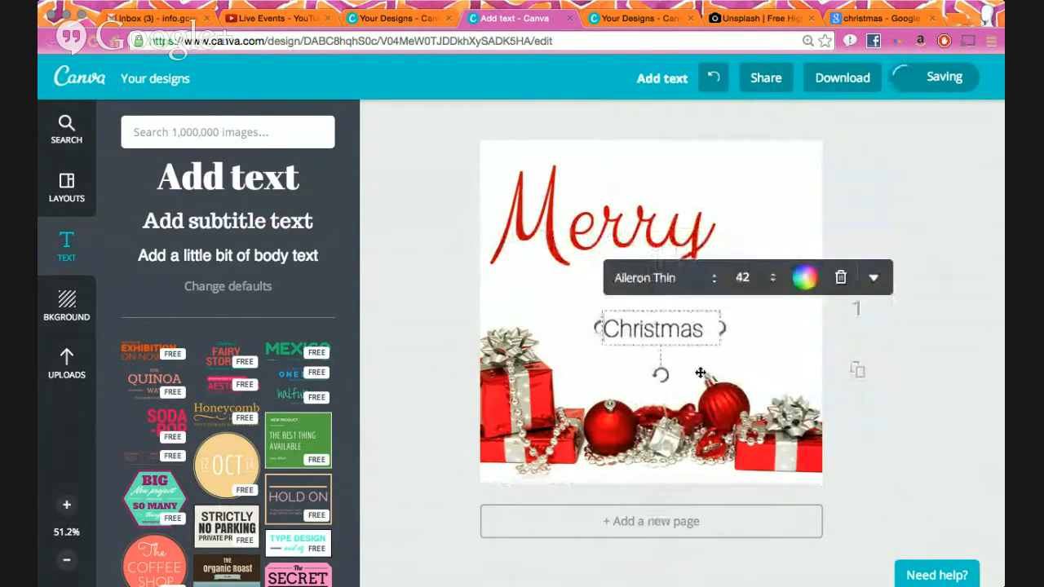
- Set Christmas to size 96, widen it to one line, and move it under Merry
left_click(742, 277)
scroll(776, 487, "down", 3)
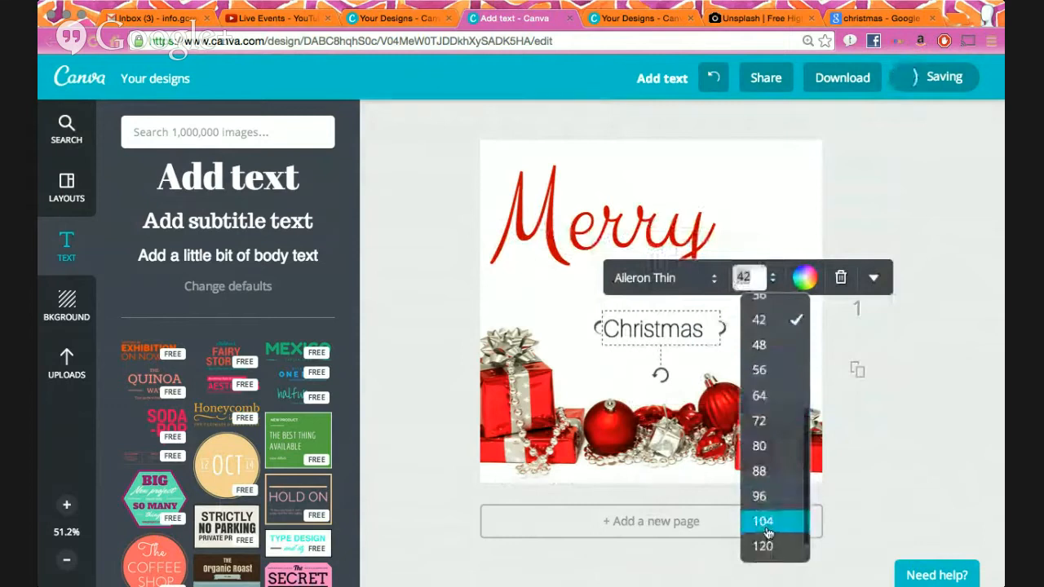
left_click(770, 517)
left_click(745, 277)
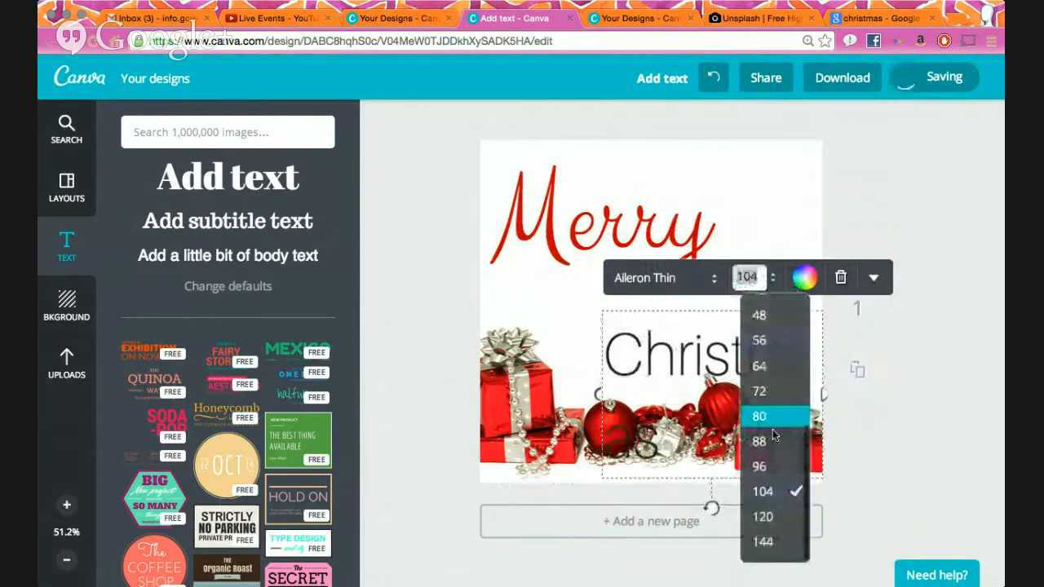
left_click(769, 469)
left_click_drag(821, 389, 860, 383)
left_click(958, 329)
left_click_drag(774, 354, 745, 307)
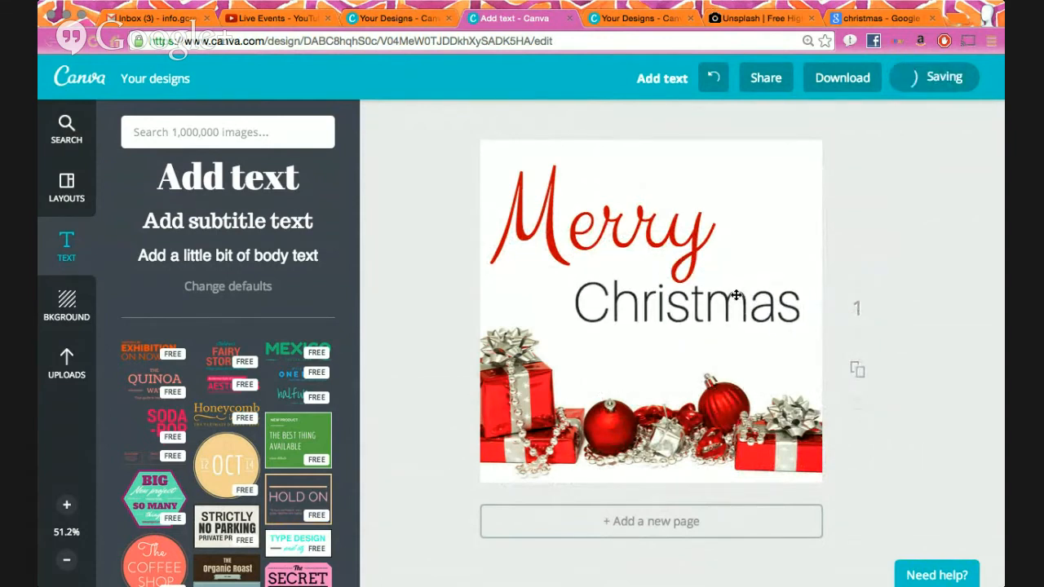
left_click(726, 323)
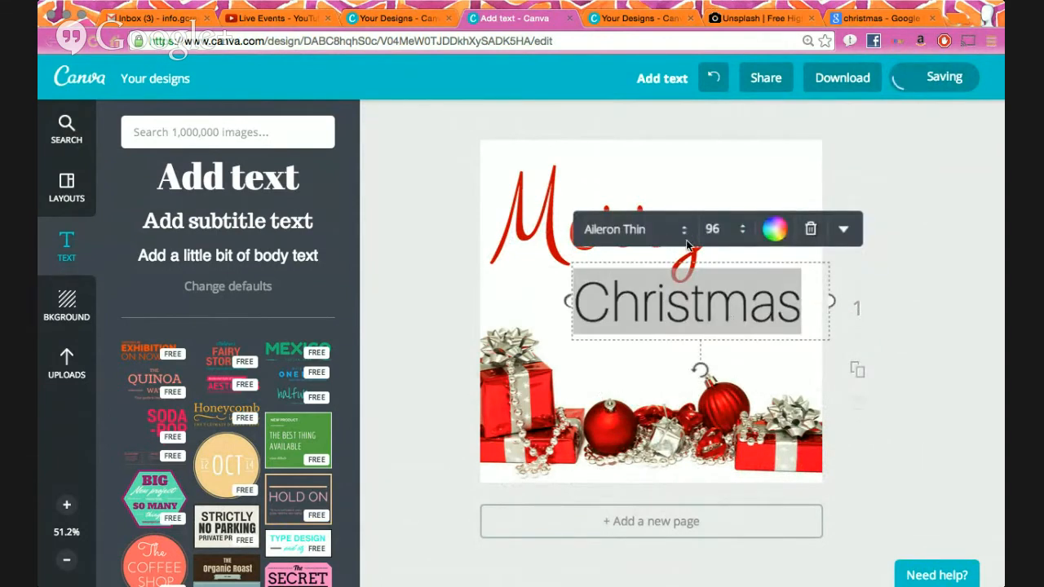
- Change the Christmas text to the Clicker Script font
left_click(620, 230)
scroll(683, 372, "down", 5)
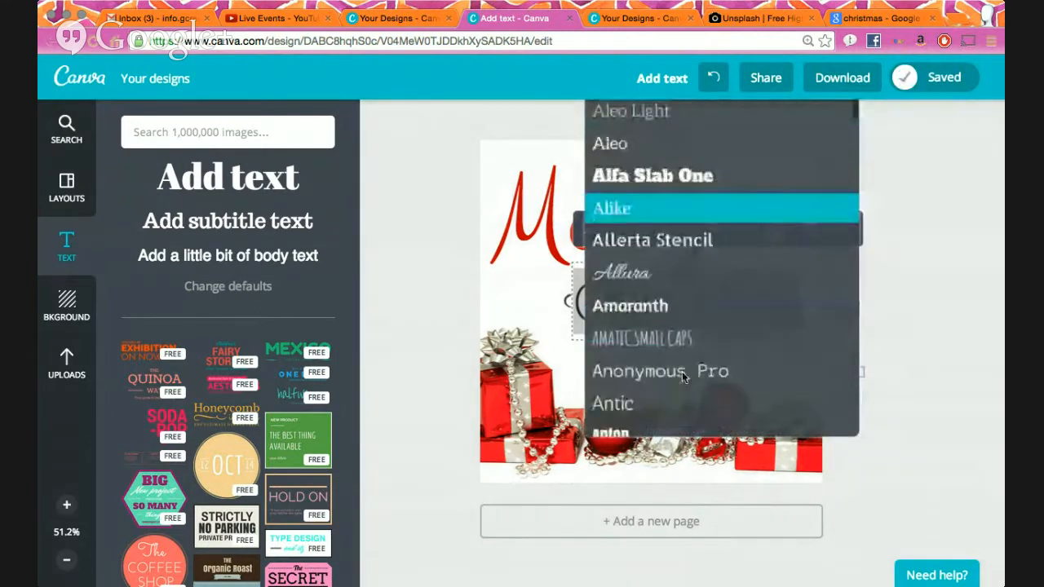
scroll(682, 371, "down", 6)
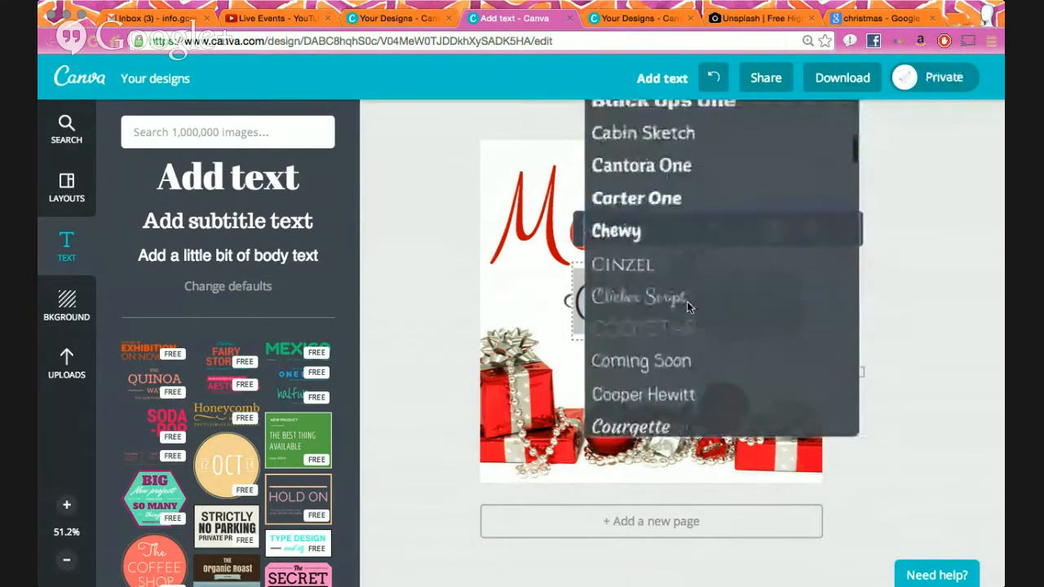
left_click(687, 301)
left_click(914, 292)
- Position Christmas below and right of Merry, nudging Merry slightly right
left_click_drag(680, 312, 702, 310)
left_click_drag(673, 238, 676, 259)
left_click_drag(736, 302, 774, 330)
left_click_drag(776, 329, 696, 328)
mouse_move(692, 259)
left_mouse_down()
mouse_move(726, 266)
mouse_move(707, 262)
left_mouse_up()
left_click_drag(698, 336, 755, 329)
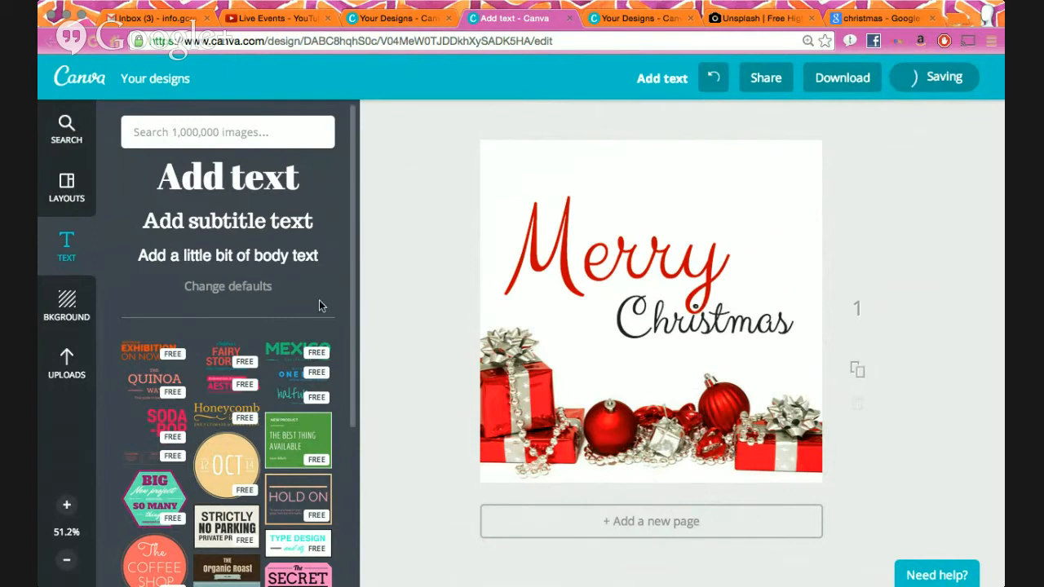
- Browse the Christmas graphics and place the hanging glass ornament at the card's top-right corner
left_click(66, 128)
left_click(127, 172)
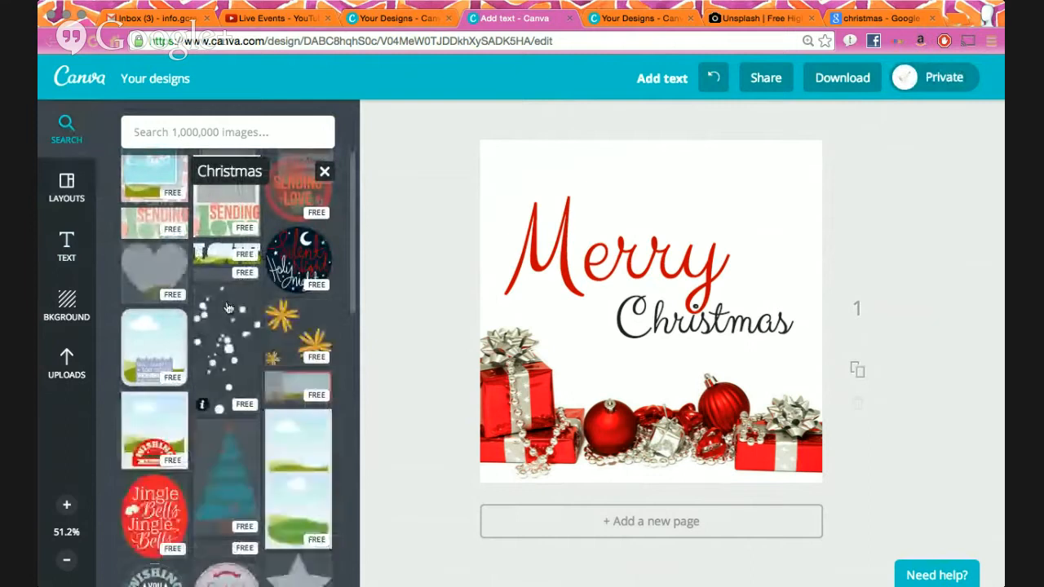
scroll(220, 326, "down", 5)
scroll(229, 345, "down", 4)
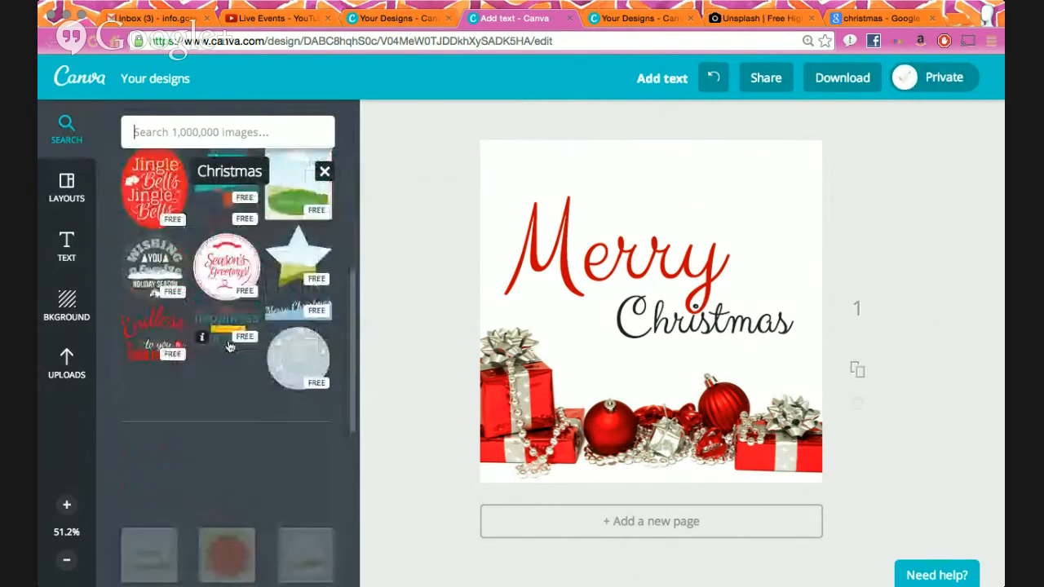
scroll(226, 372, "up", 5)
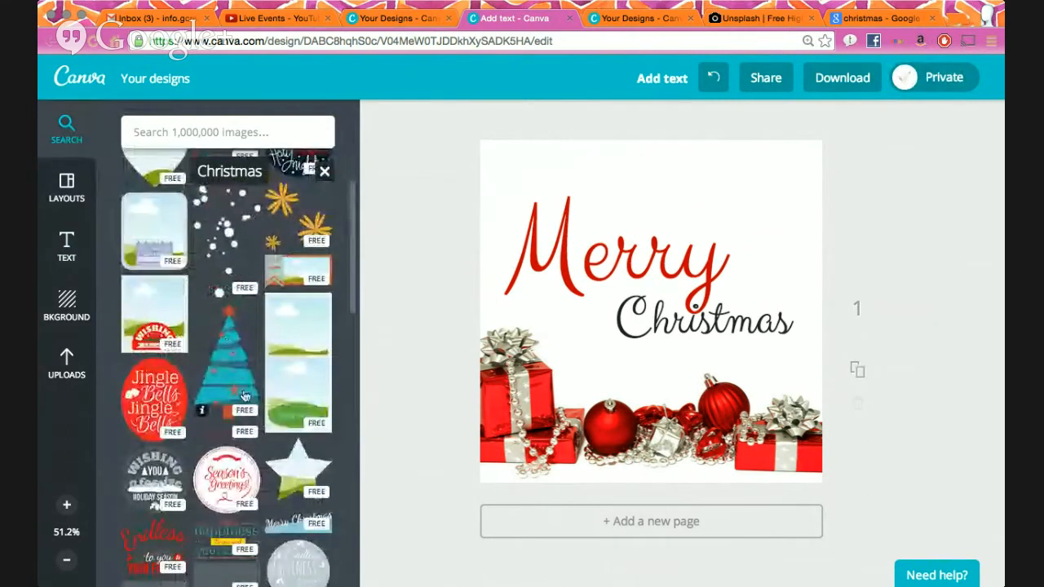
scroll(243, 392, "down", 8)
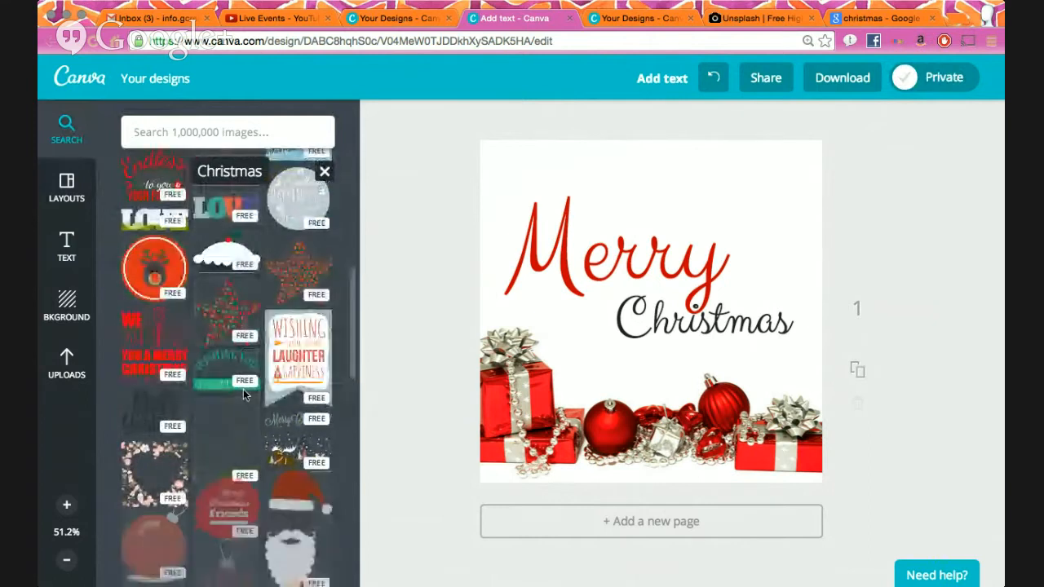
scroll(245, 411, "down", 7)
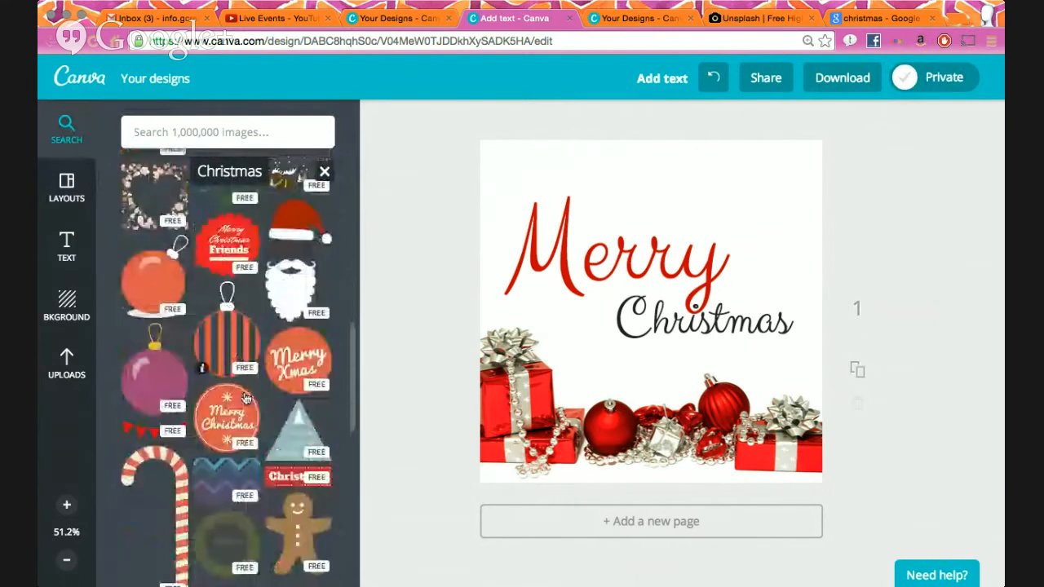
scroll(245, 400, "down", 6)
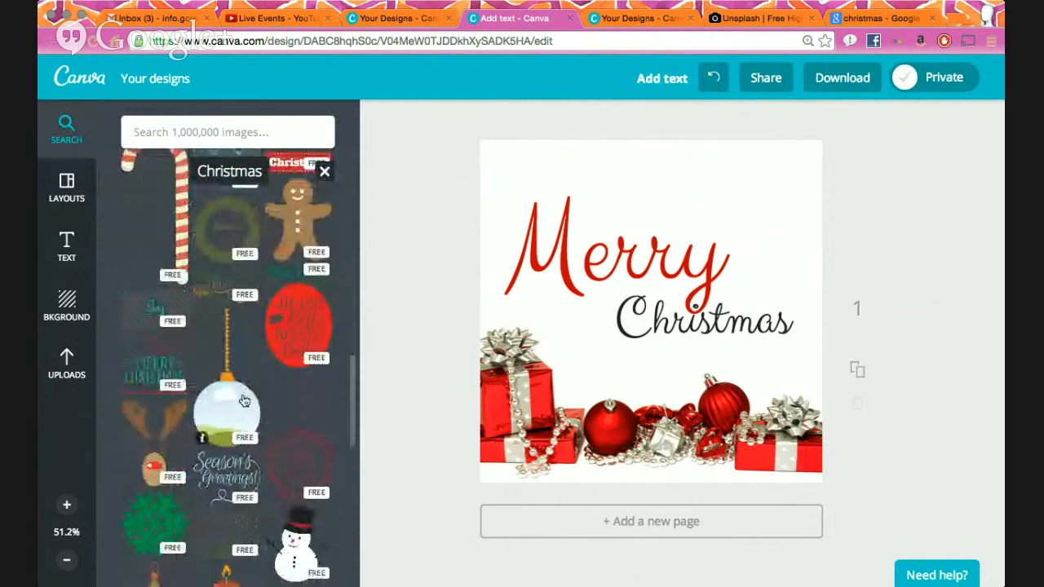
left_click_drag(229, 409, 773, 247)
left_click(912, 222)
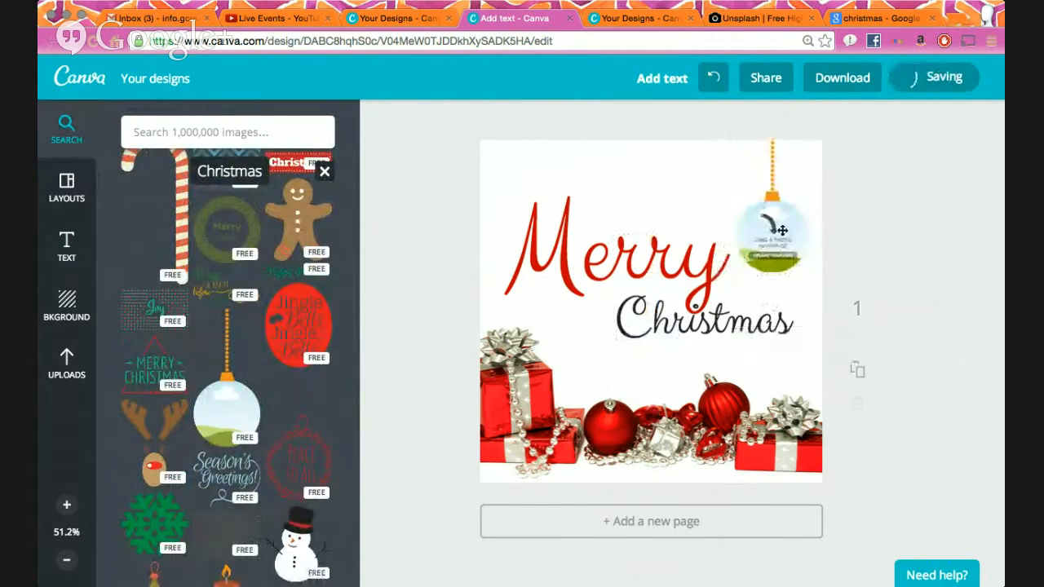
- Drag a photo from the linked Facebook album in Uploads into the ornament's circle frame
left_click(67, 365)
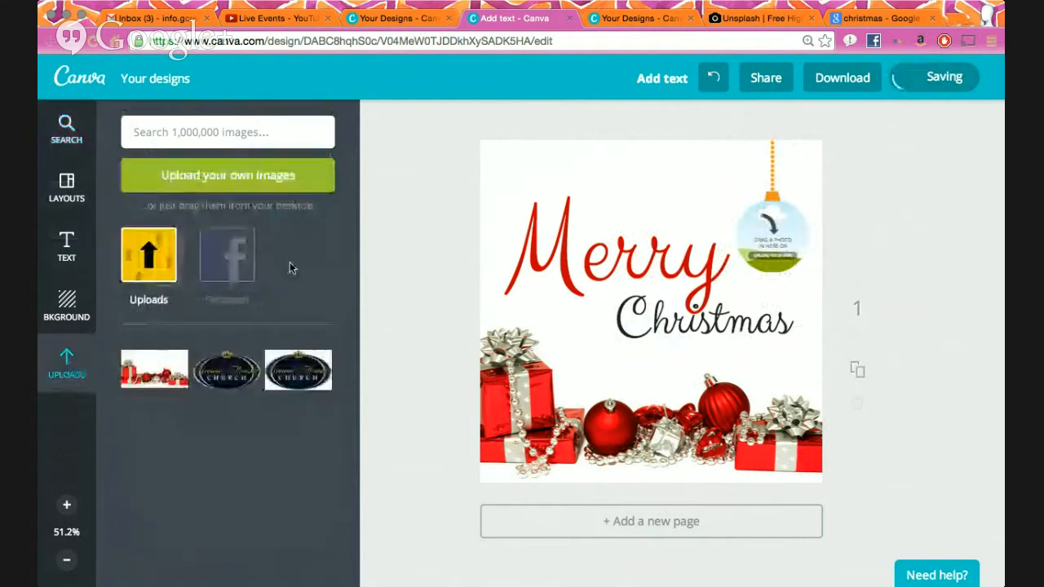
left_click(234, 268)
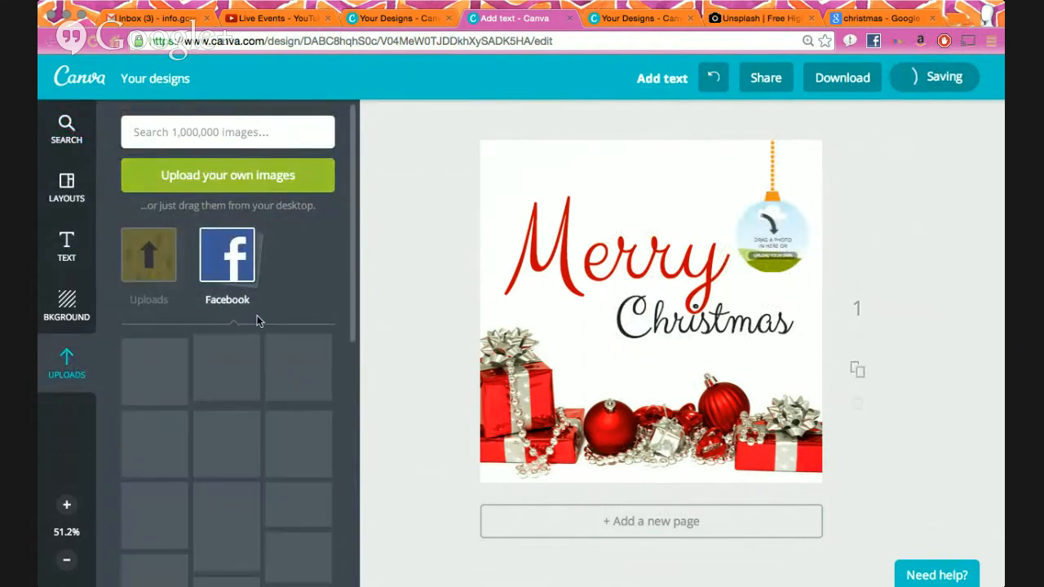
scroll(257, 310, "down", 2)
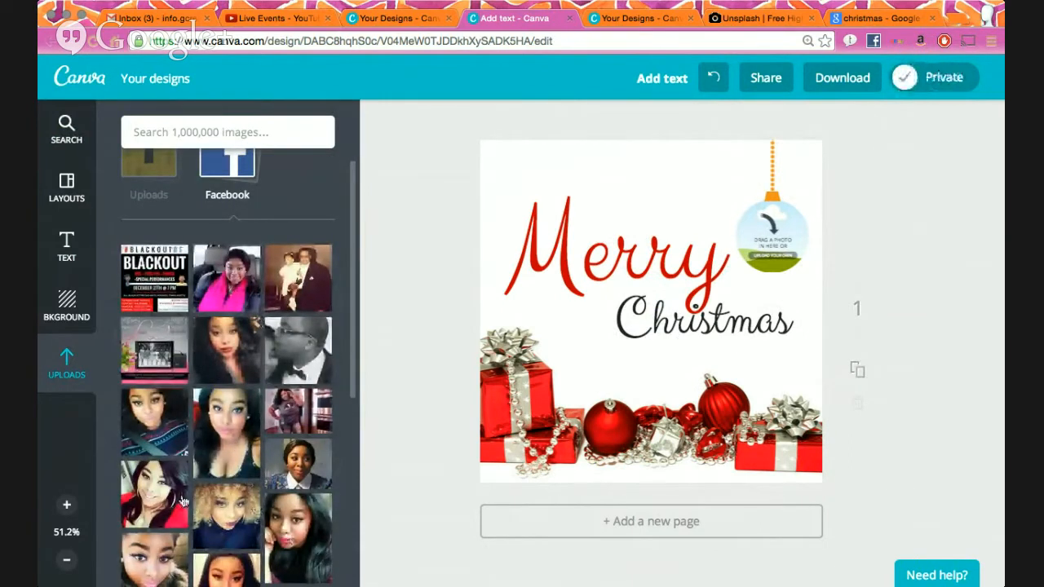
scroll(181, 477, "down", 5)
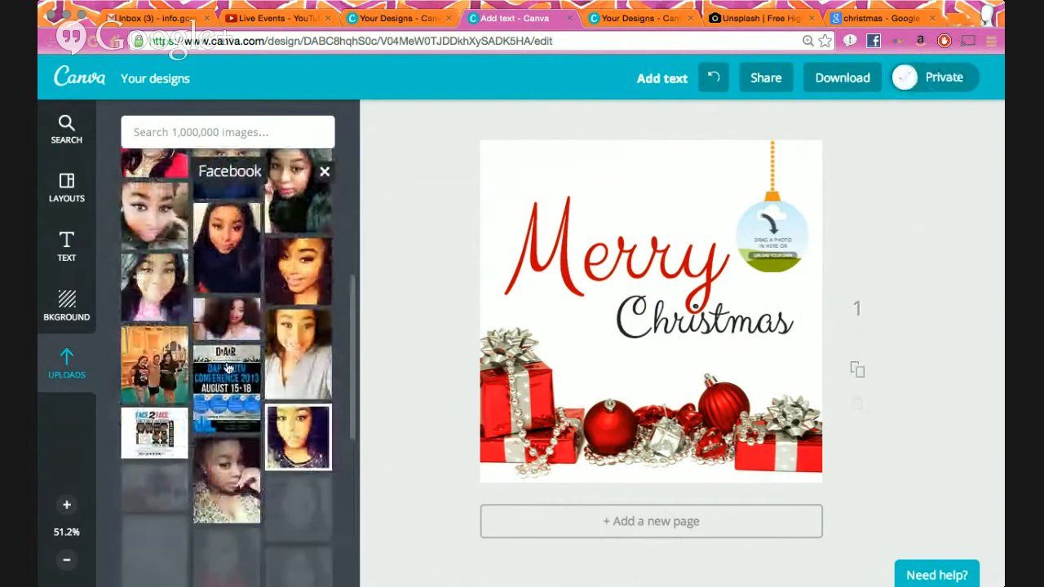
scroll(299, 431, "down", 3)
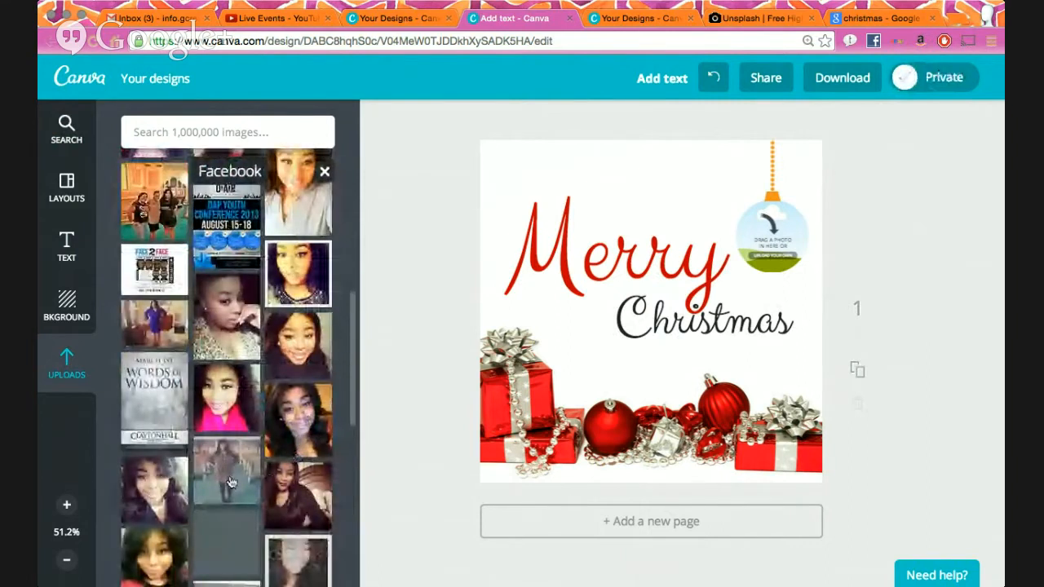
left_click_drag(230, 489, 771, 236)
- Select the filled ornament and enter its crop mode to adjust the photo
left_click(902, 256)
scroll(277, 448, "down", 5)
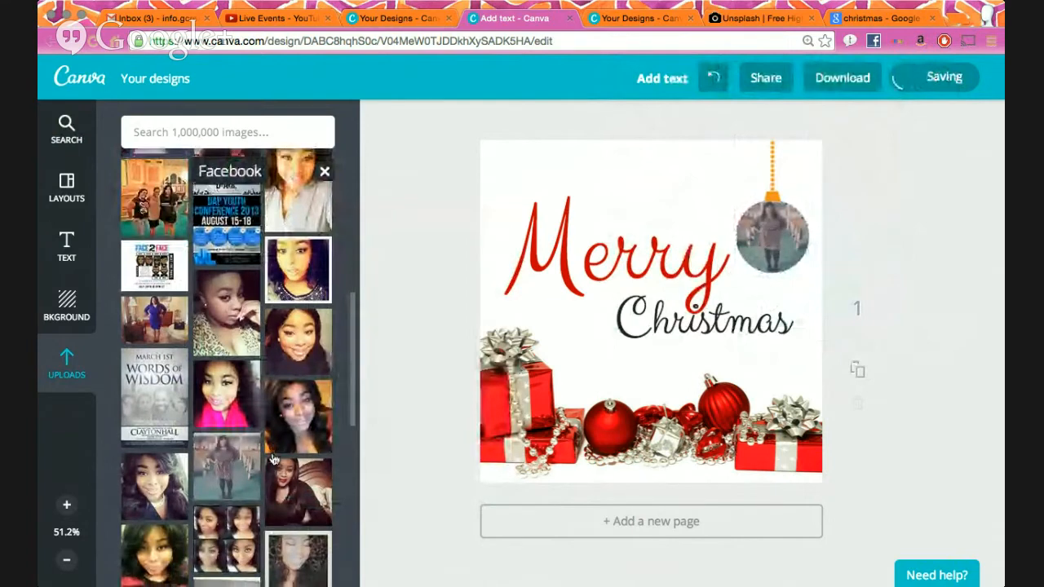
scroll(275, 459, "up", 6)
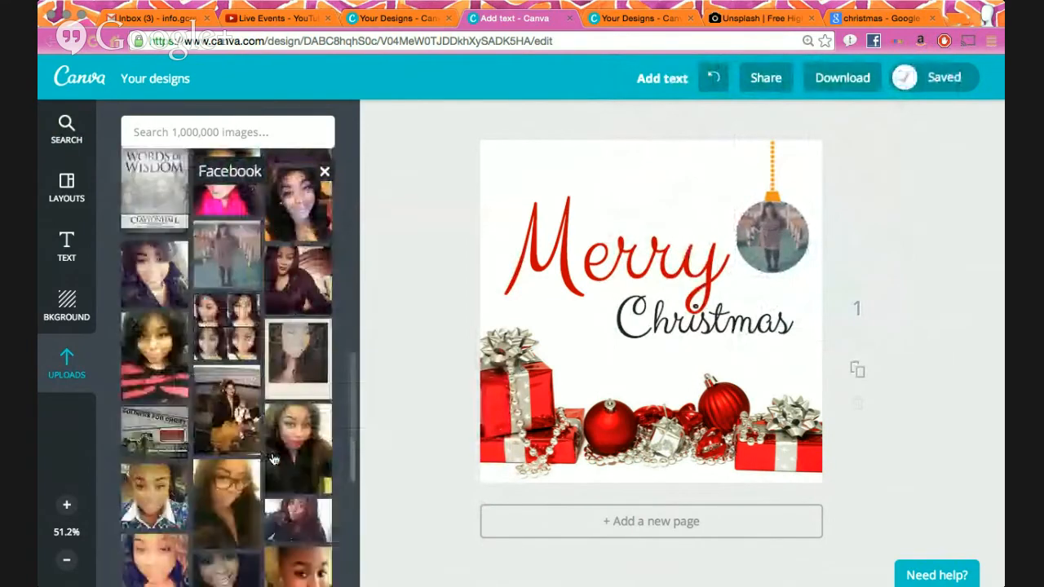
scroll(274, 460, "up", 8)
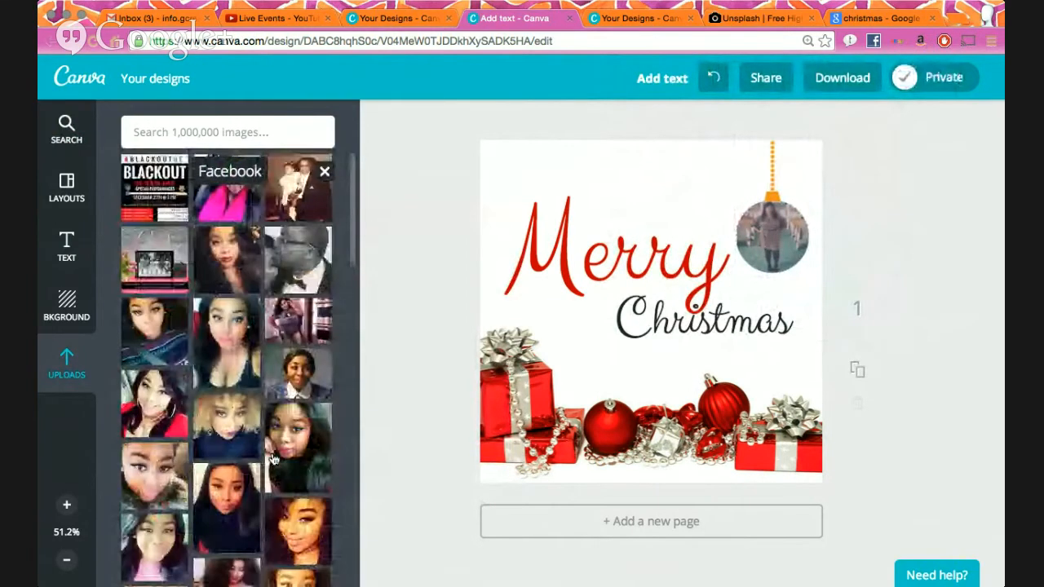
scroll(274, 460, "up", 3)
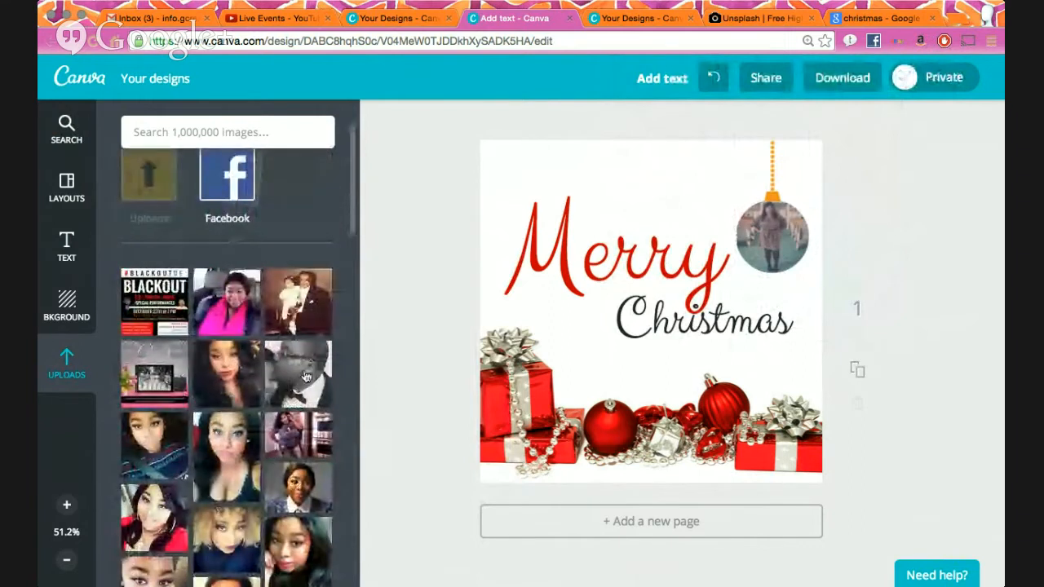
left_click(772, 236)
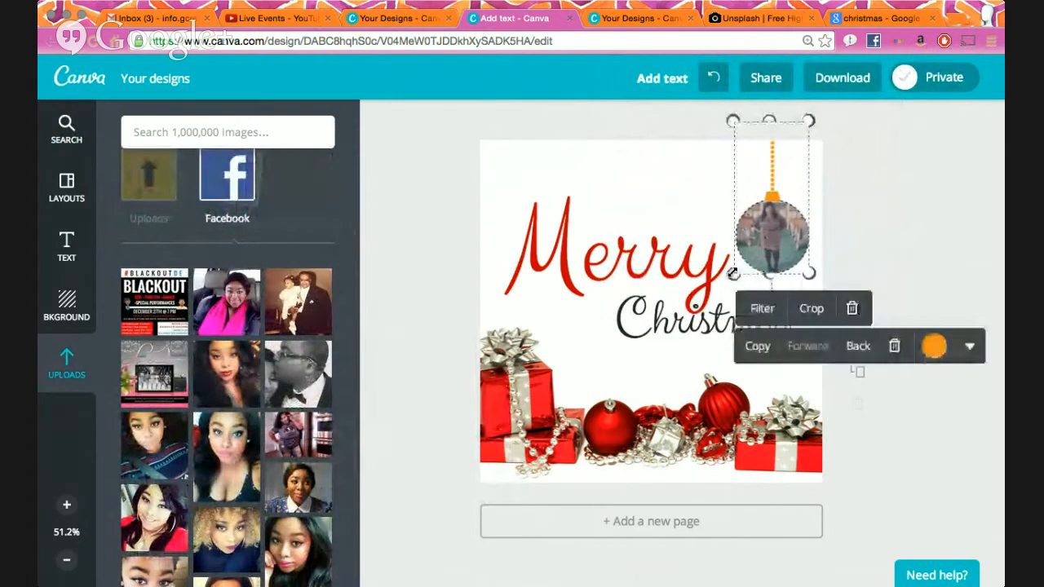
double_click(769, 242)
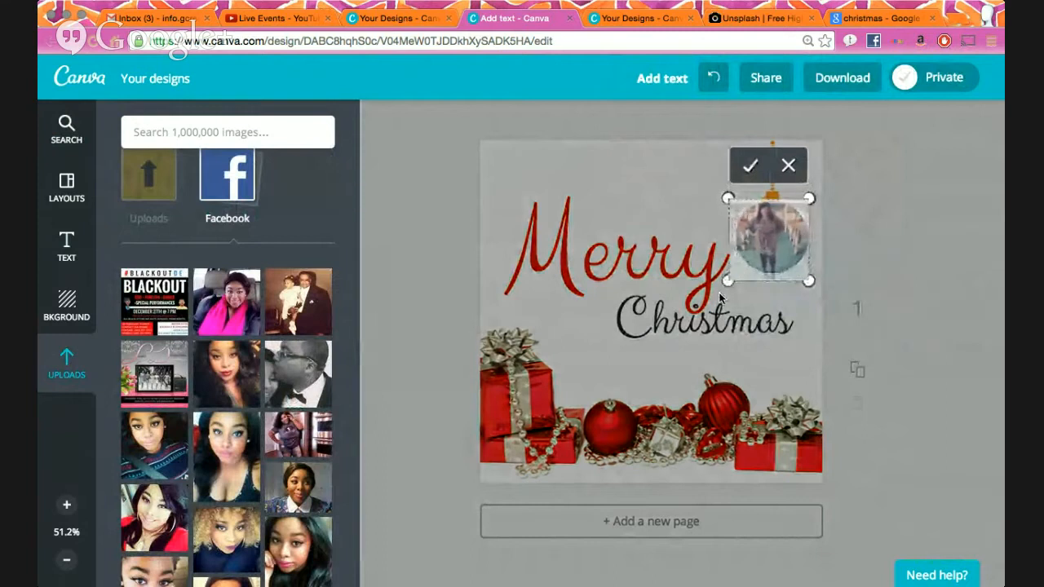
- Reposition the photo within the circular frame and confirm the crop
left_click_drag(783, 244, 788, 244)
left_click(754, 169)
left_click(829, 190)
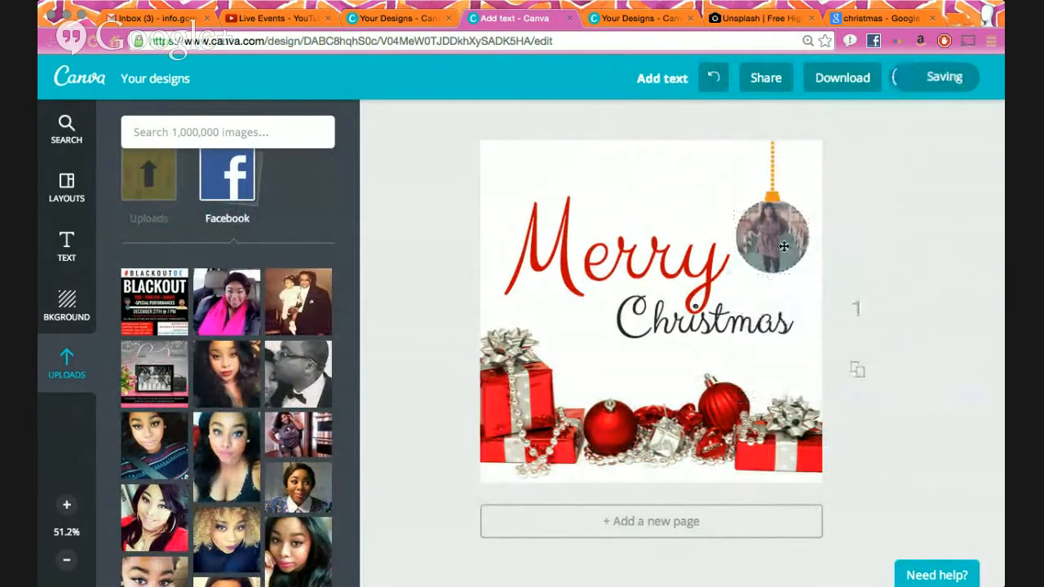
- Duplicate the photo ornament and place the copy to the left of the original
left_click(783, 247)
left_click(757, 346)
left_click_drag(783, 250, 703, 216)
left_click(892, 227)
left_click(688, 213)
left_click_drag(689, 212, 632, 189)
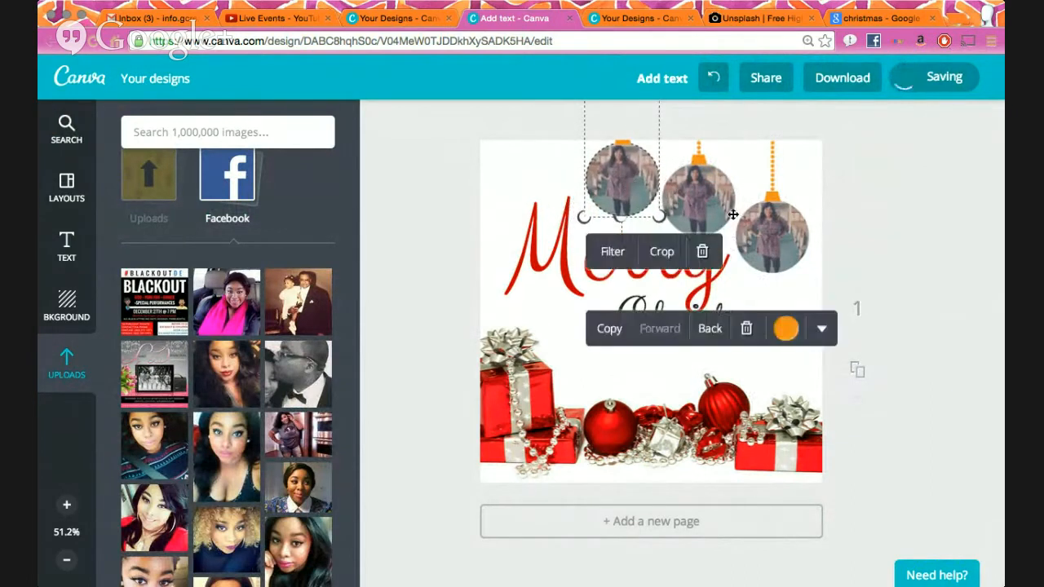
- Shrink the middle ornament and lower the left one so the three vary in size
left_click(726, 211)
left_click_drag(739, 239, 718, 200)
left_click(636, 190)
left_click_drag(636, 189, 509, 214)
- Nudge 'Merry' and 'Christmas' slightly right and down beneath the ornaments
left_click(585, 240)
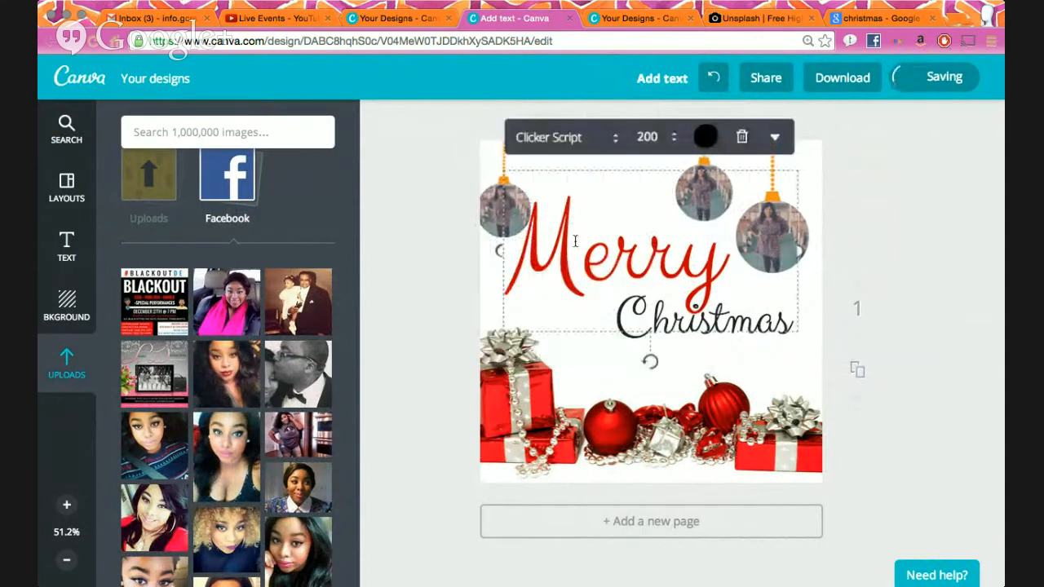
mouse_move(685, 260)
left_mouse_down()
mouse_move(699, 262)
mouse_move(691, 266)
left_mouse_up()
left_click_drag(796, 344, 776, 352)
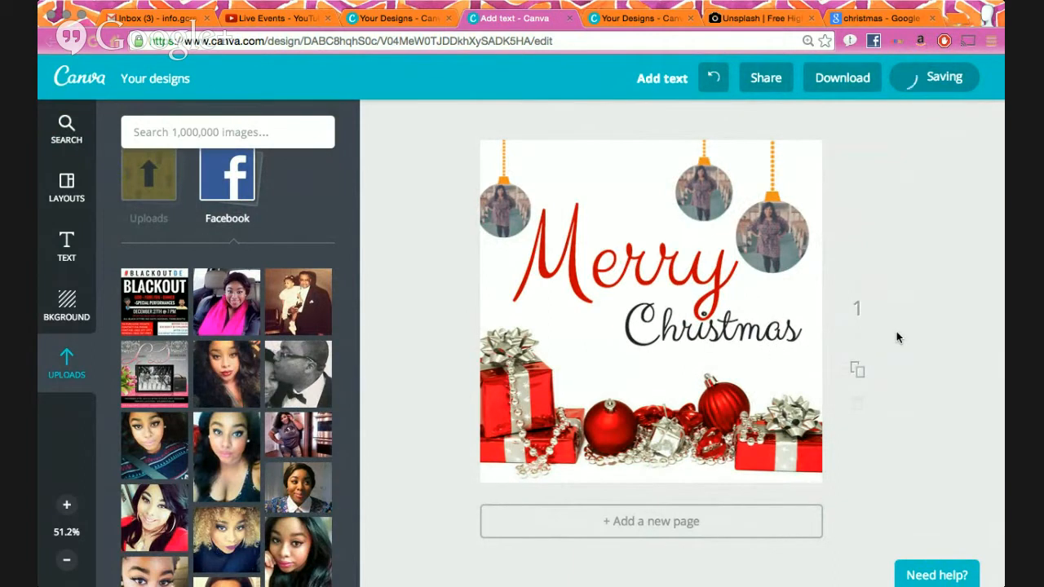
- Drop different photos, including a dark one, into the left and middle ornaments
scroll(200, 445, "down", 15)
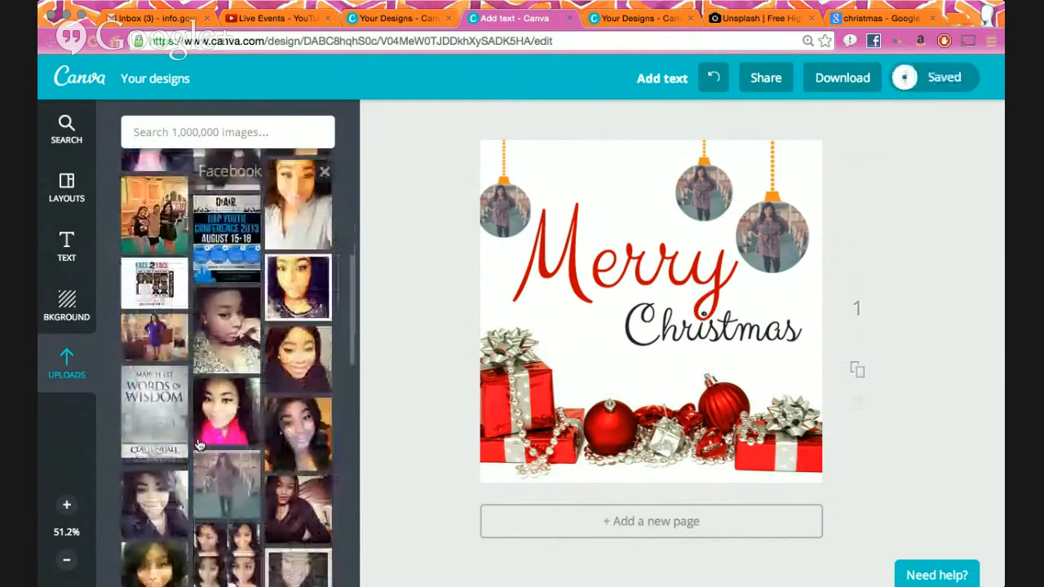
scroll(200, 444, "down", 3)
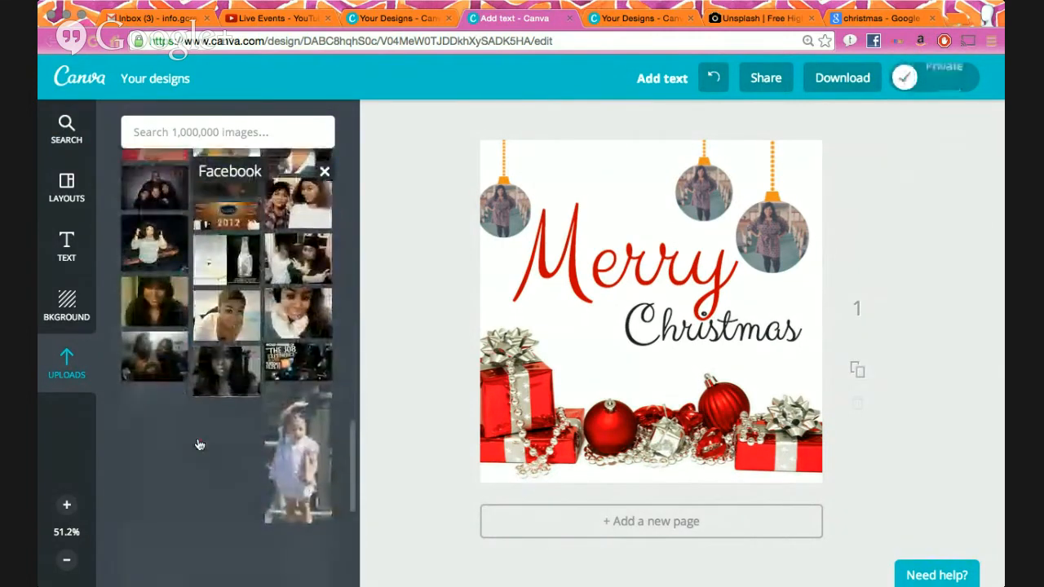
left_click_drag(187, 451, 505, 217)
left_click_drag(226, 344, 695, 199)
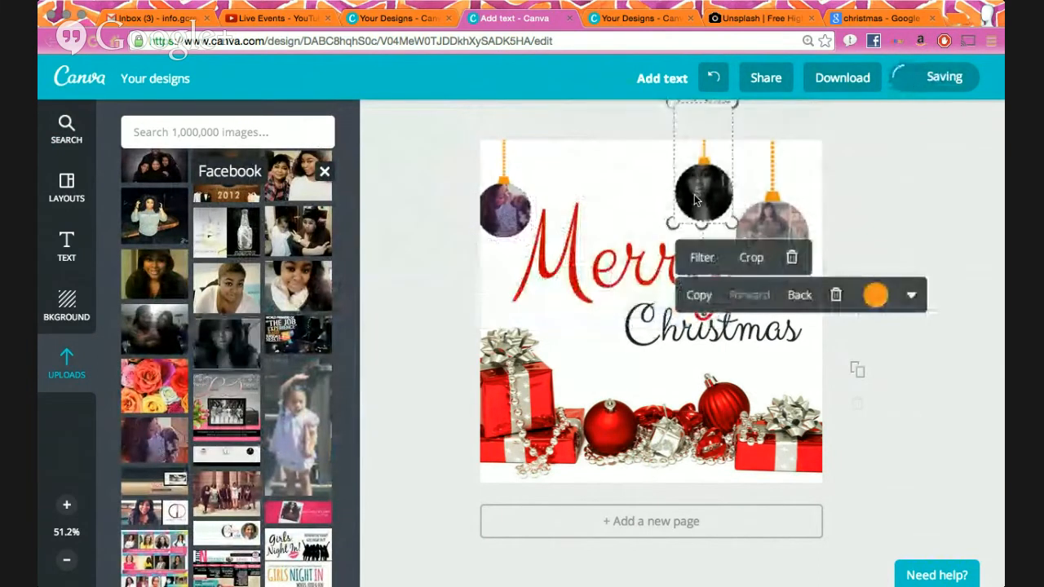
- Delete the left, middle and right ornament photos from the card
left_click(935, 160)
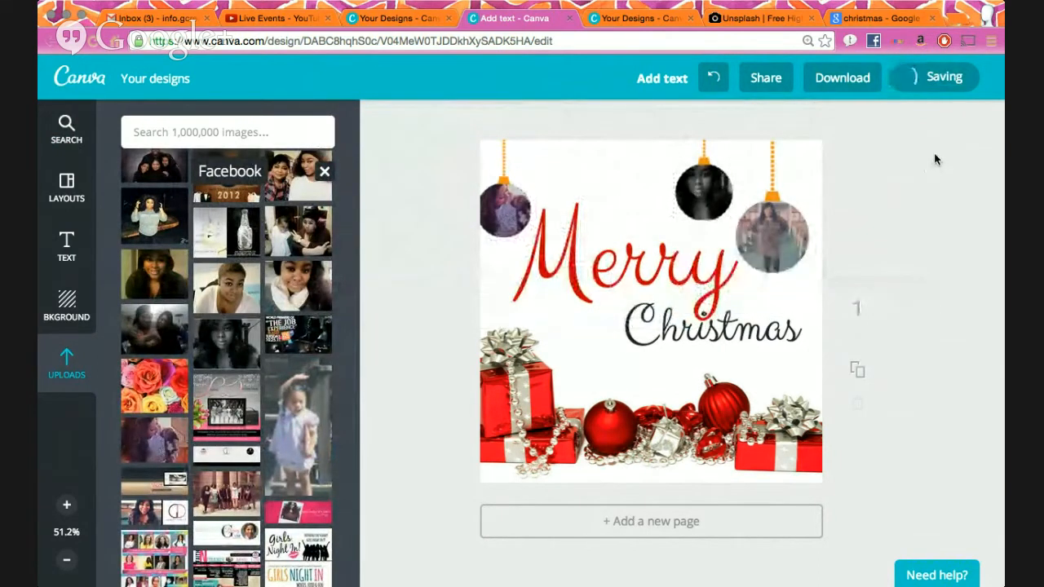
left_click(509, 220)
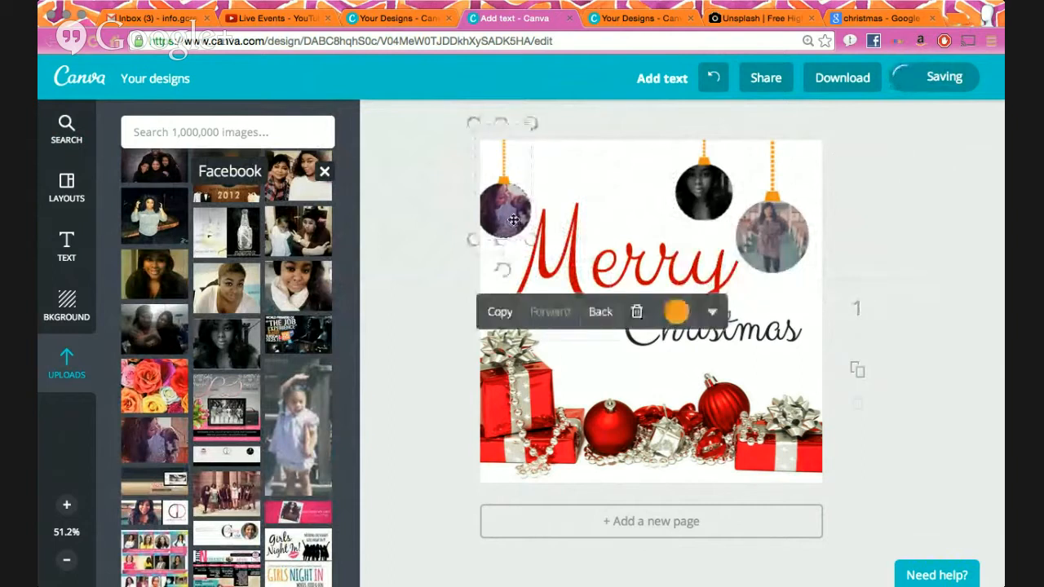
left_click(638, 313)
left_click(703, 192)
left_click(841, 295)
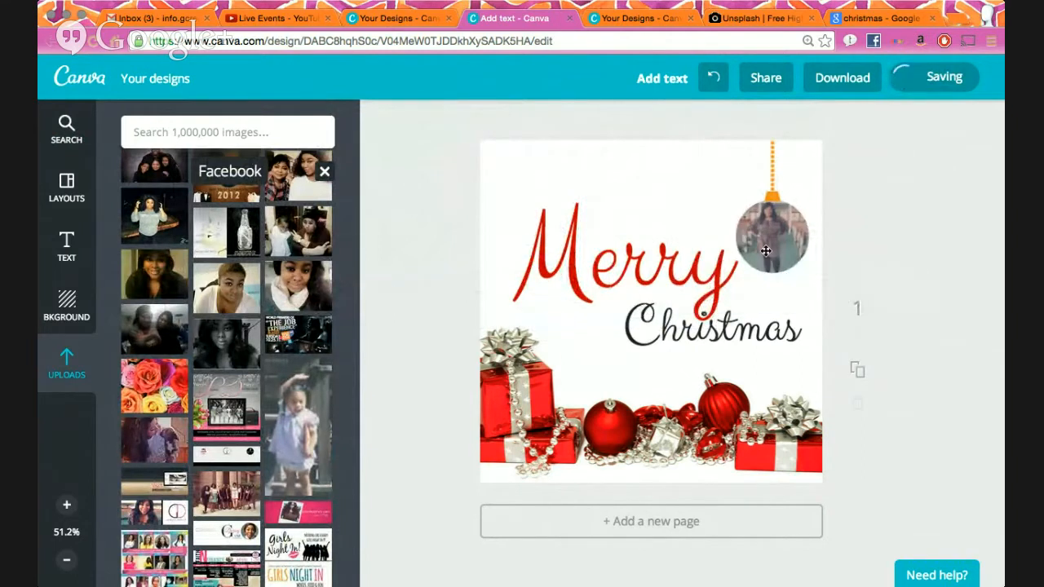
left_click(769, 234)
left_click(894, 346)
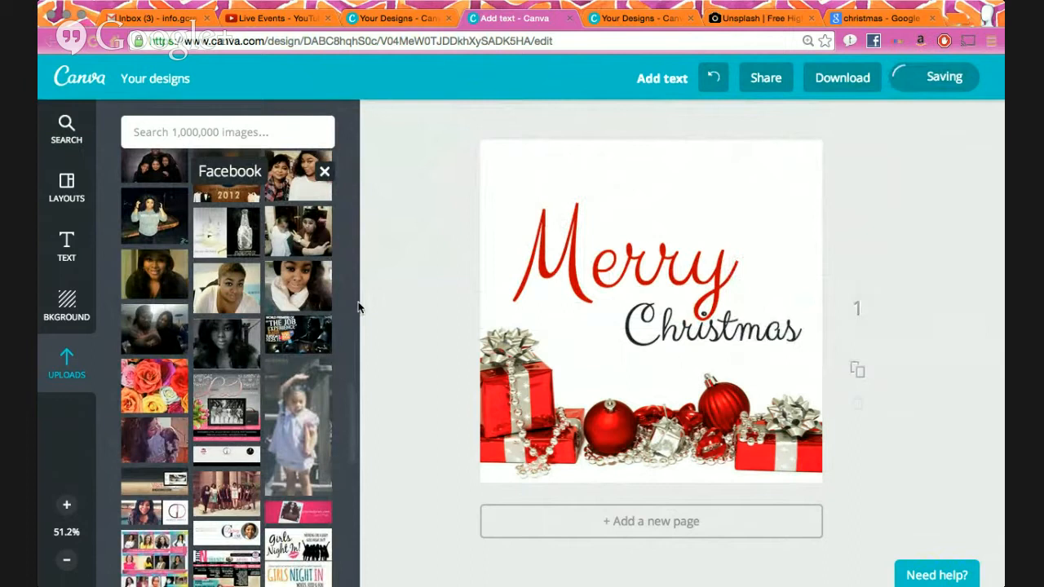
left_click(49, 298)
- Place the church logo from uploads on the card, shrunk and centred at the top
left_click(65, 359)
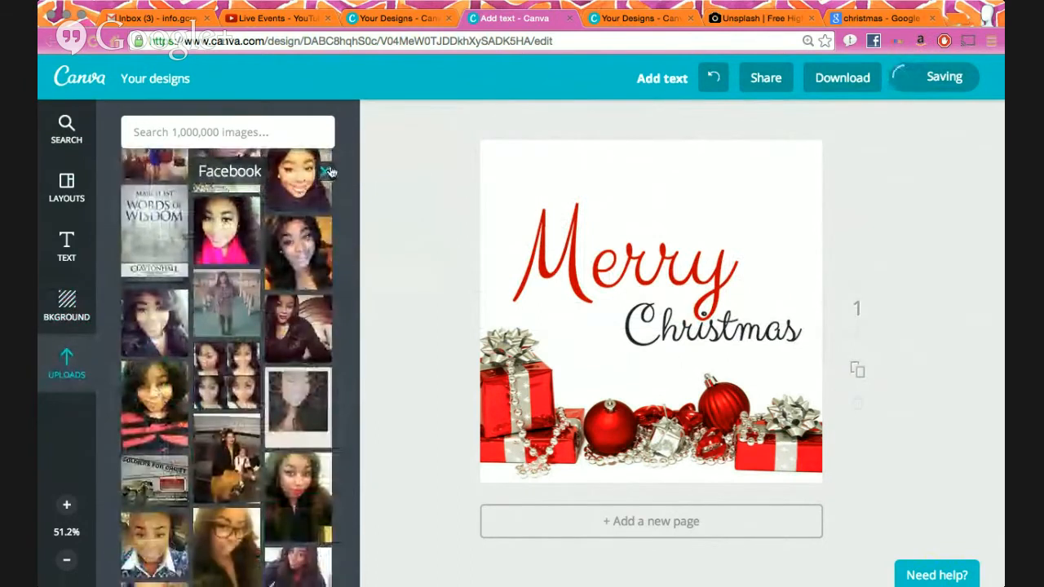
left_click(324, 171)
left_click(229, 277)
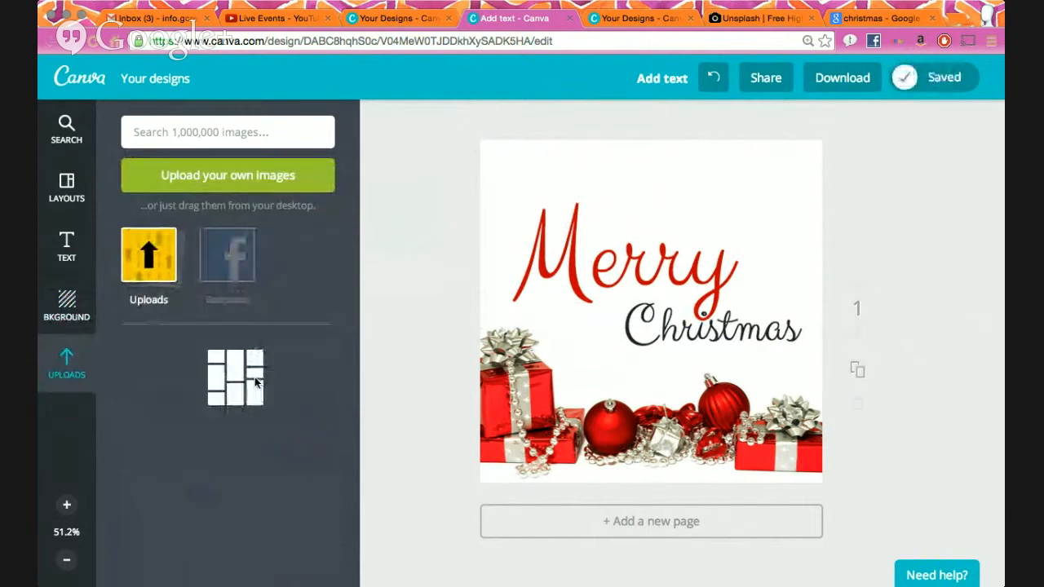
left_click_drag(227, 371, 651, 326)
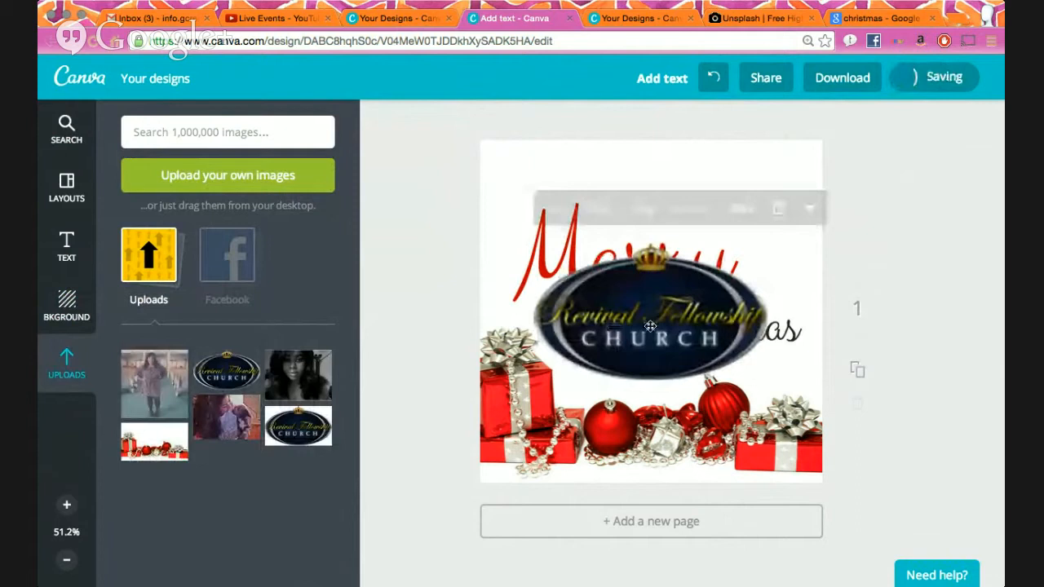
left_click_drag(767, 381, 665, 213)
left_click(655, 227)
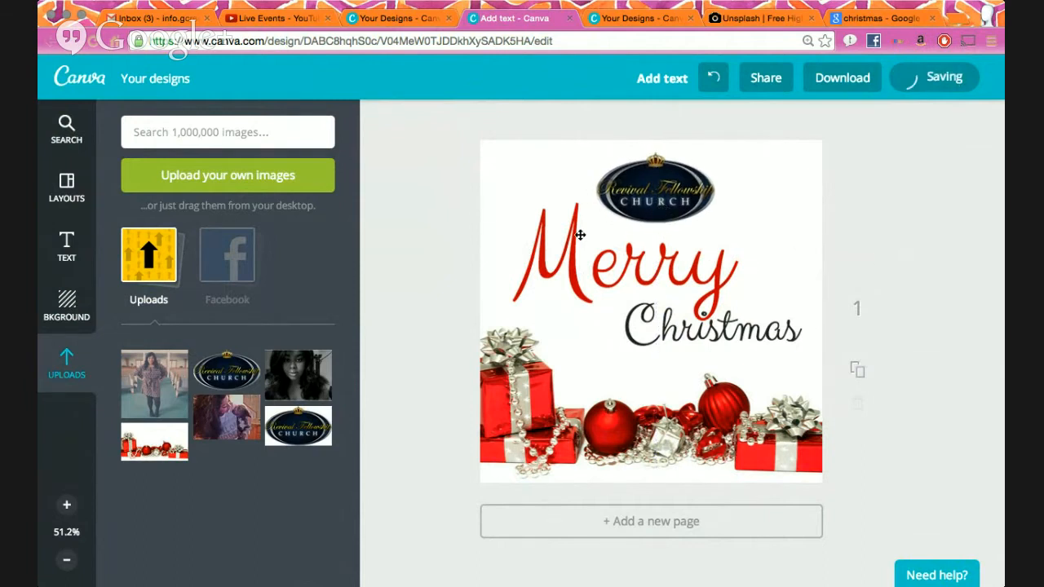
left_click(68, 137)
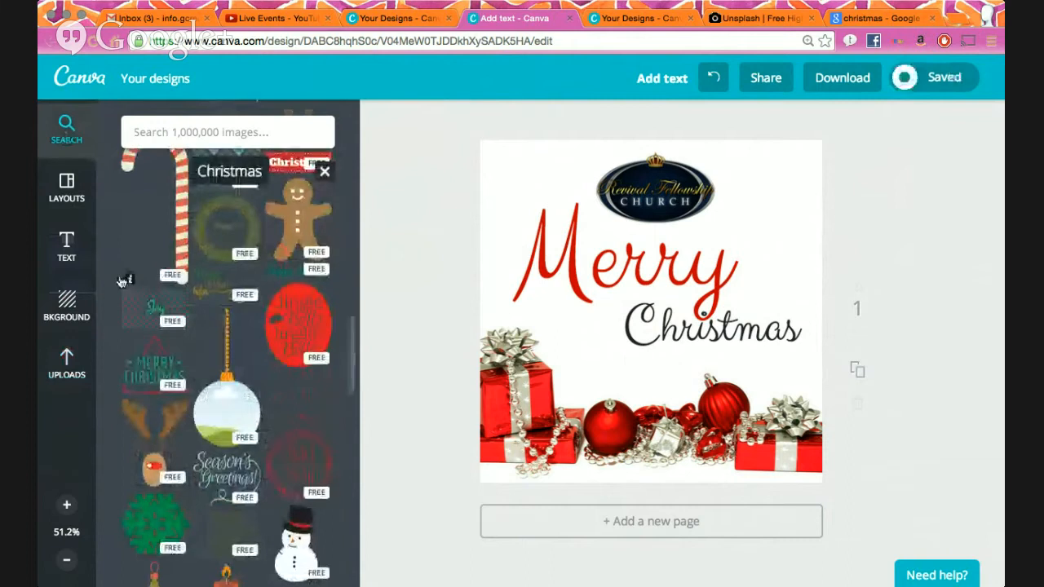
- Add a square from Shapes and stretch it into a thin bar across the top, behind the logo
left_click(323, 173)
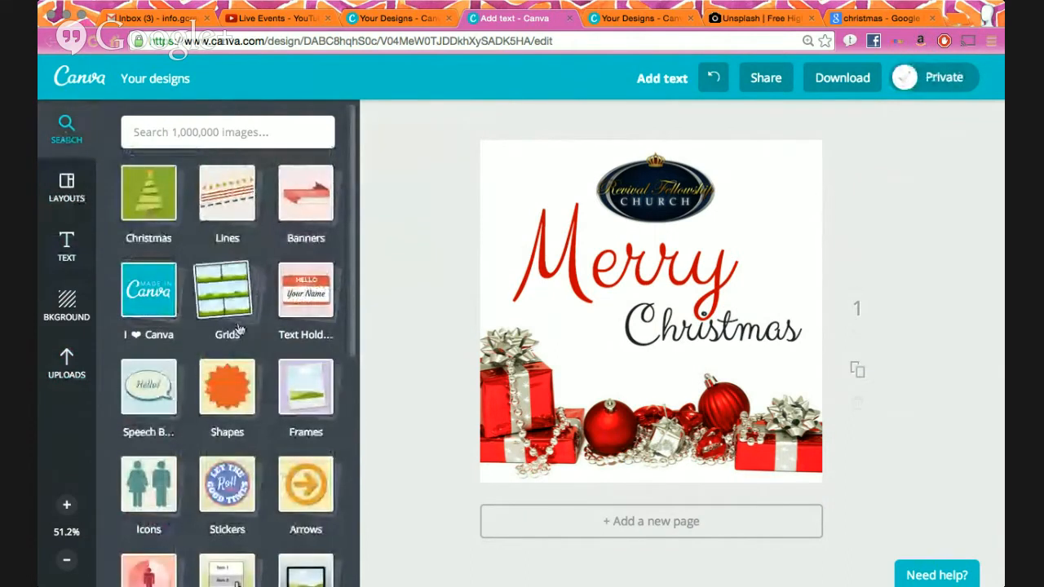
left_click(225, 396)
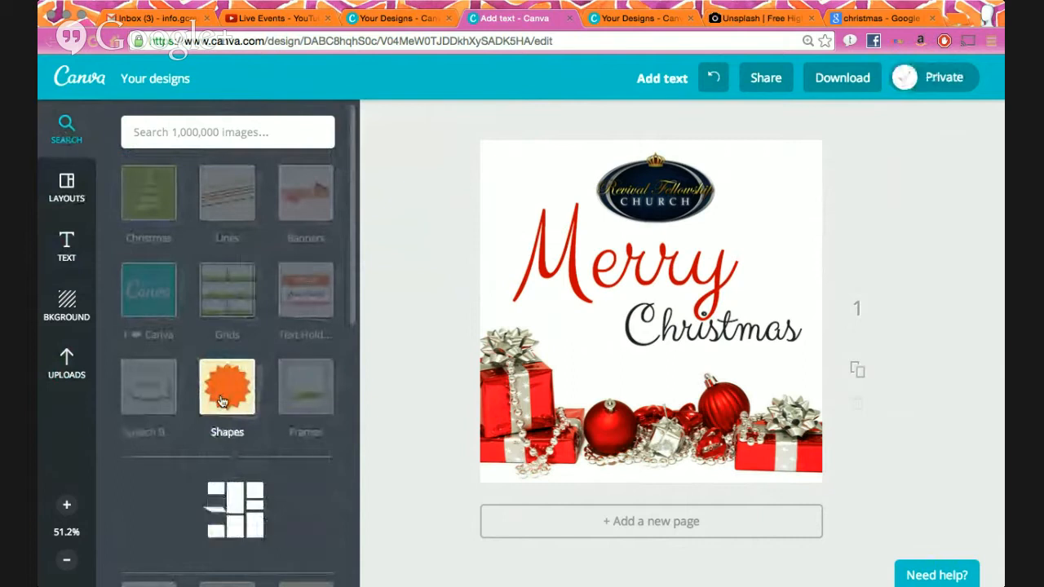
scroll(224, 400, "down", 3)
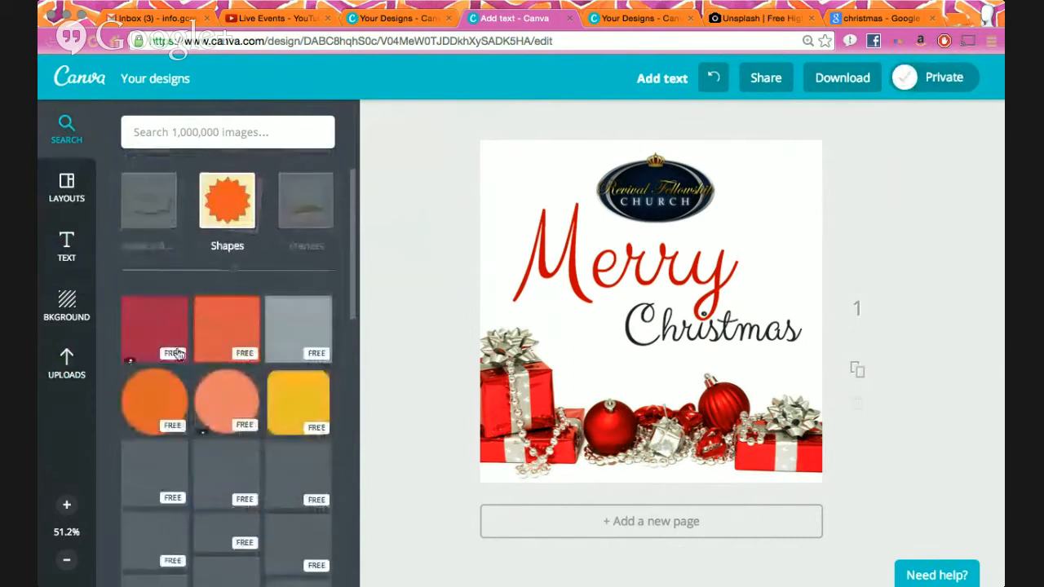
left_click(155, 327)
left_click_drag(651, 204, 852, 206)
mouse_move(762, 188)
left_mouse_down()
mouse_move(741, 185)
mouse_move(750, 188)
left_mouse_up()
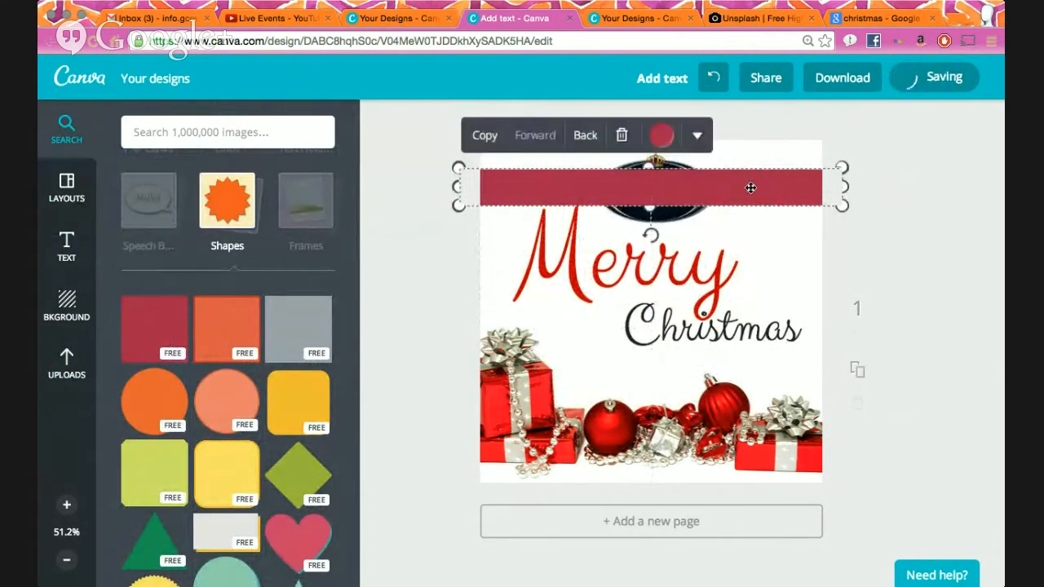
left_click(585, 135)
left_click(535, 136)
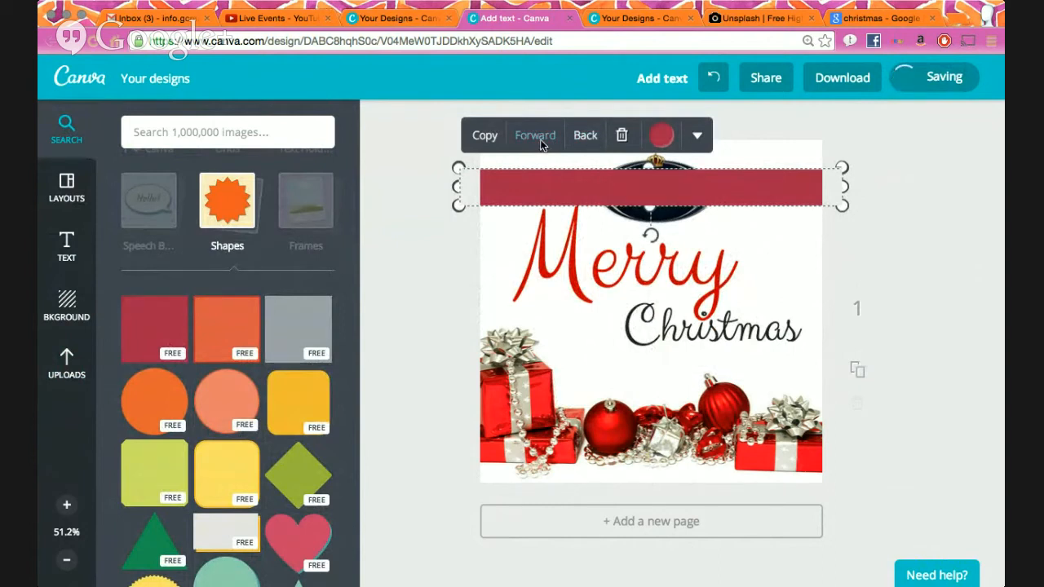
left_click(584, 135)
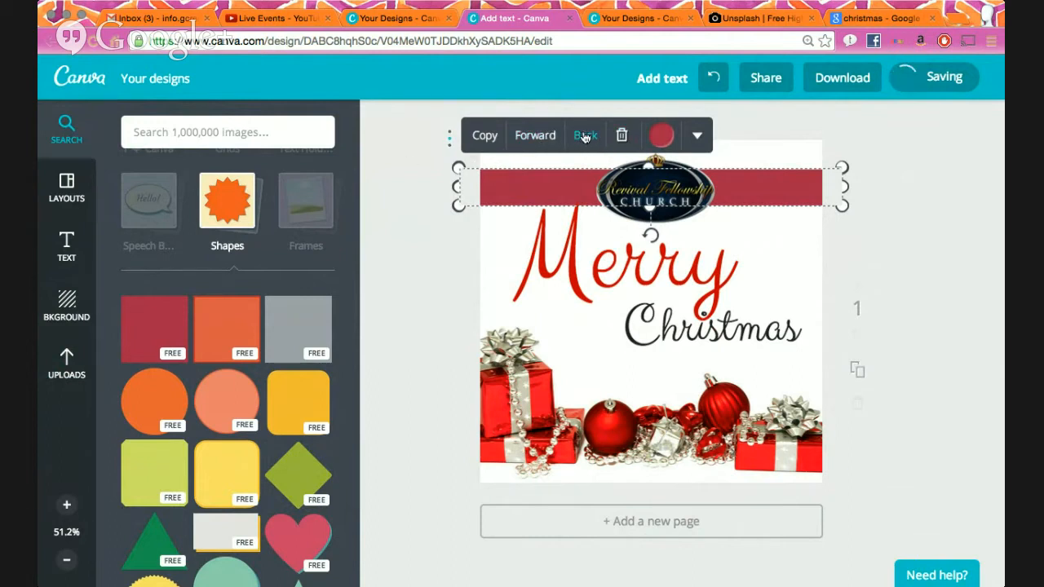
left_click_drag(815, 204, 810, 203)
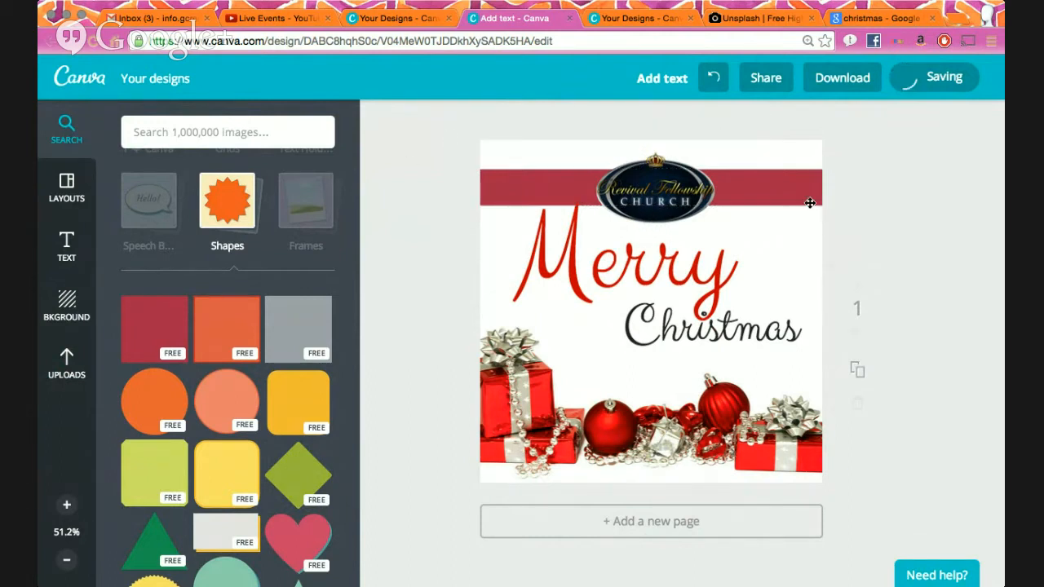
- Change the bar's colour to bright red
left_click(756, 189)
left_click(890, 184)
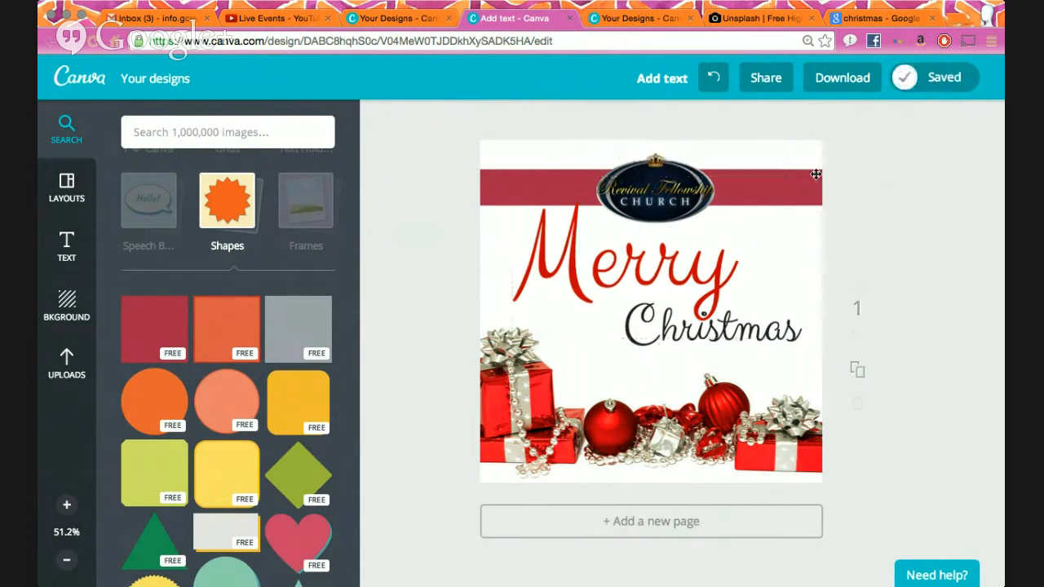
left_click(816, 175)
left_click(663, 136)
left_click(685, 222)
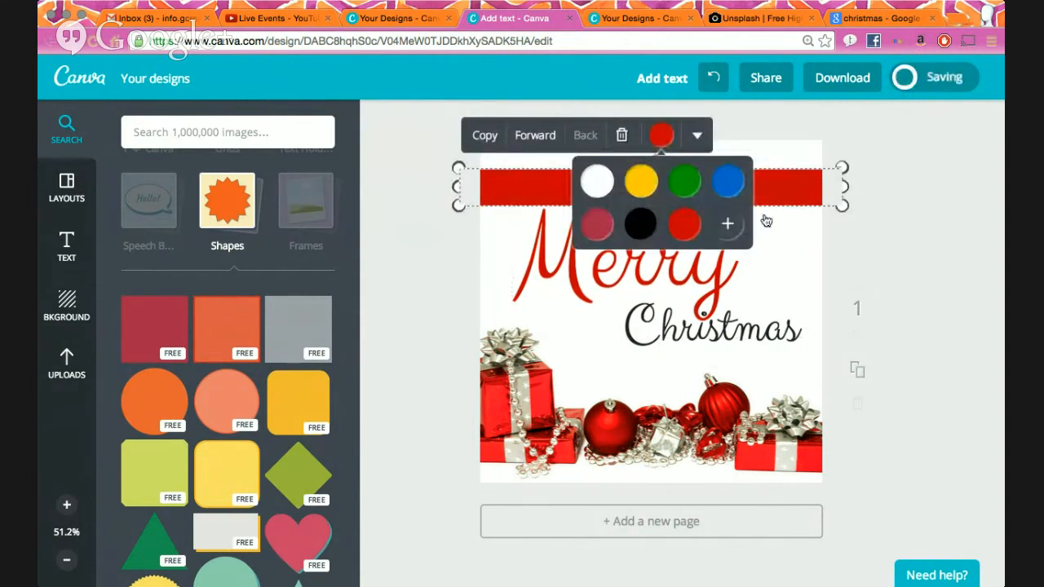
left_click(770, 191)
- Move 'Merry' and 'Christmas' slightly lower beneath the red band
left_click_drag(603, 243, 578, 292)
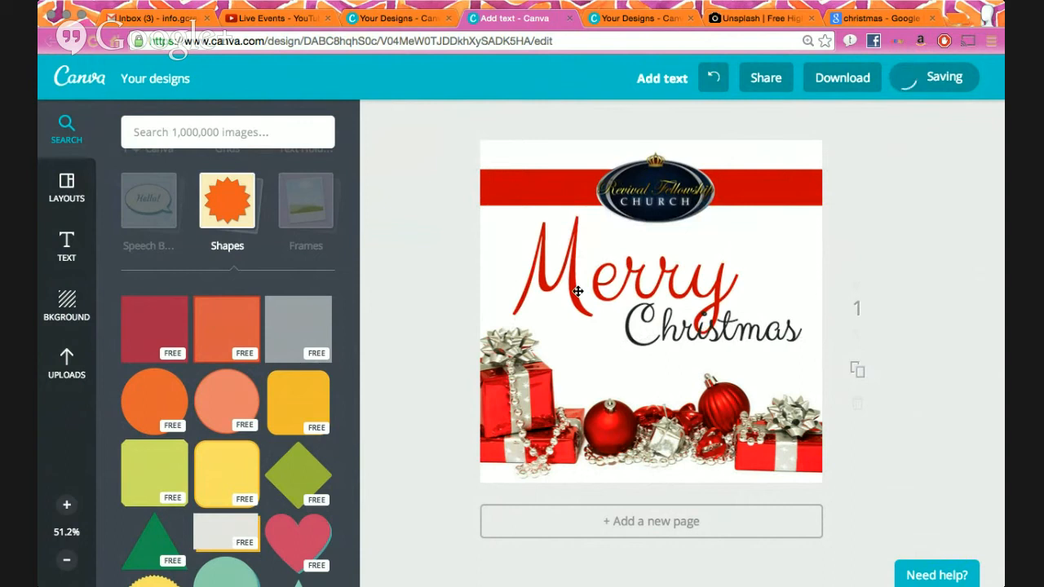
left_click_drag(755, 321, 755, 333)
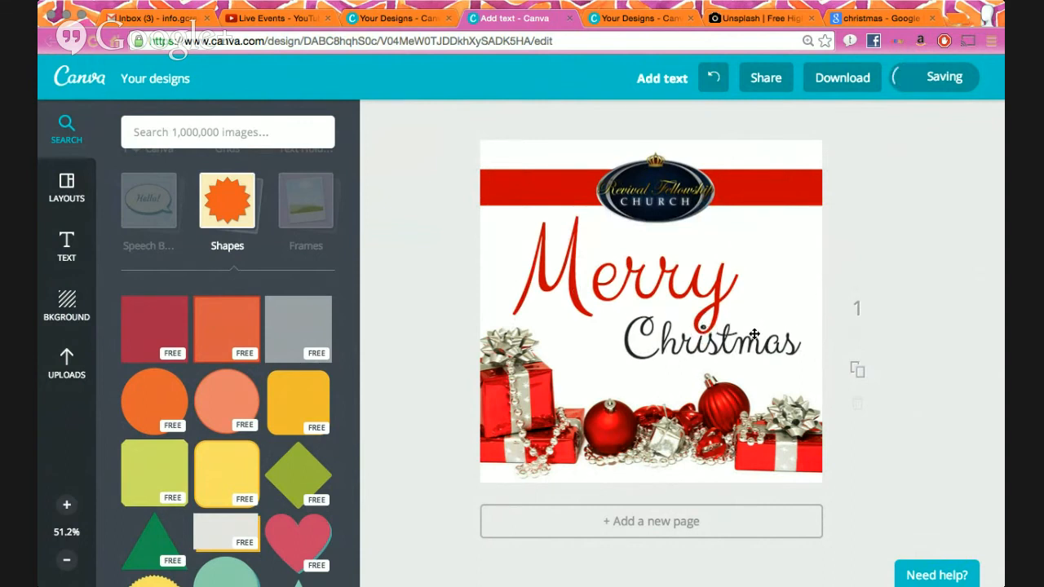
left_click(769, 197)
left_click(873, 165)
left_click(793, 196)
left_click(833, 177)
left_click(804, 183)
left_click(662, 135)
left_click(880, 217)
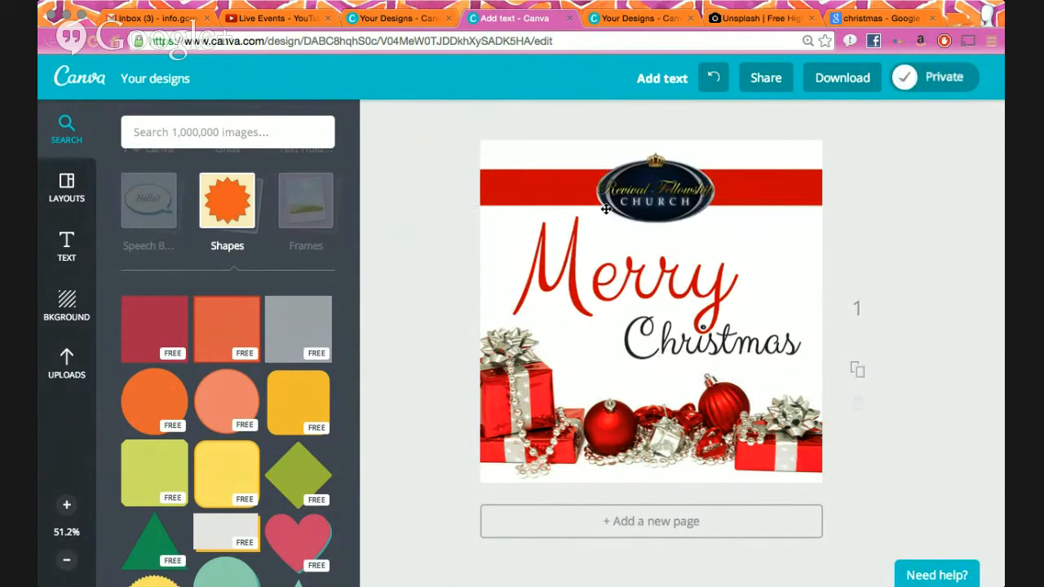
- Add a subtitle text box reading '#weloverfc'
left_click(66, 365)
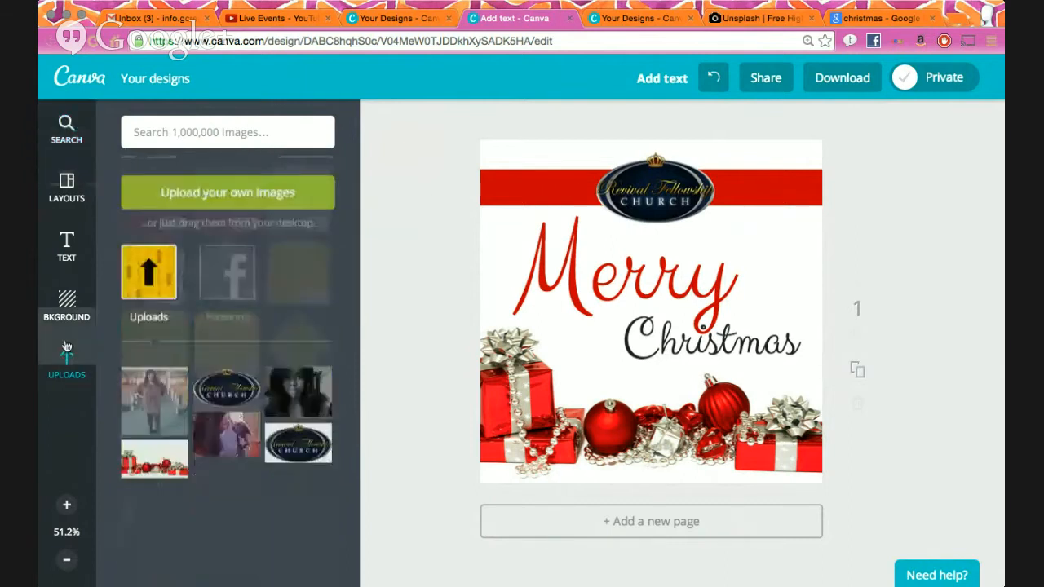
left_click(65, 259)
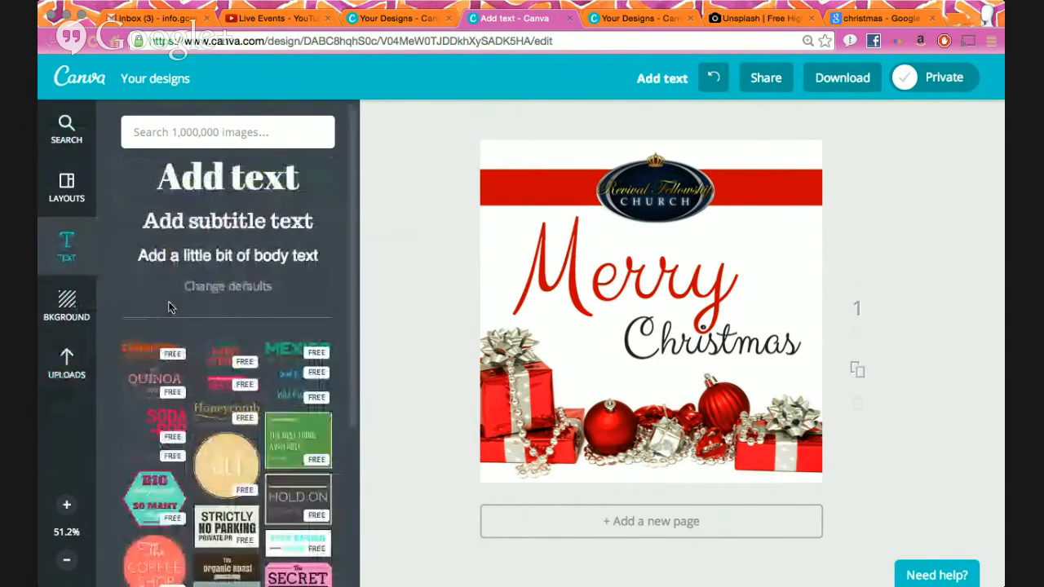
left_click(69, 361)
left_click(66, 129)
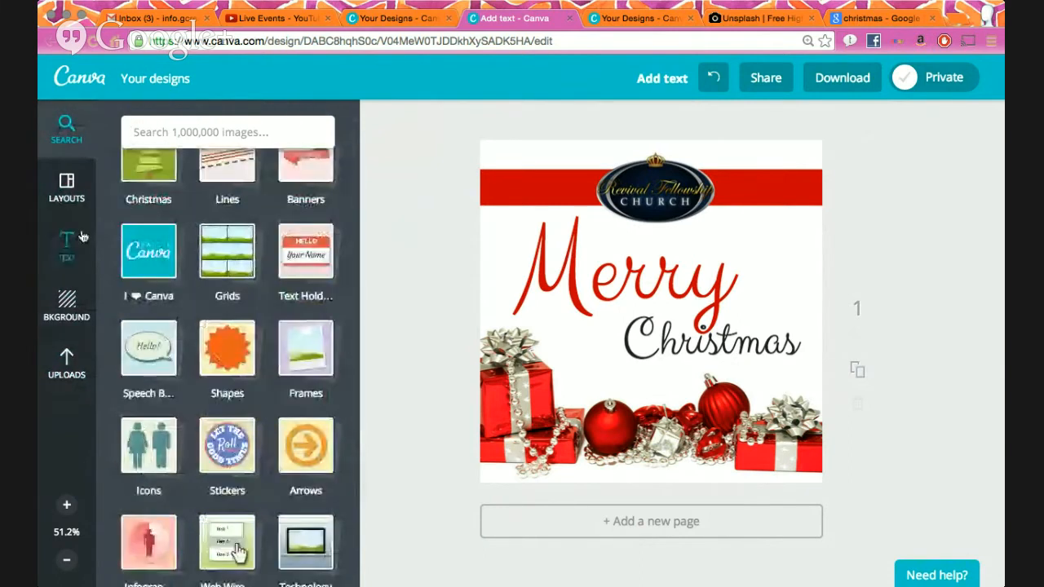
left_click(67, 241)
left_click(217, 226)
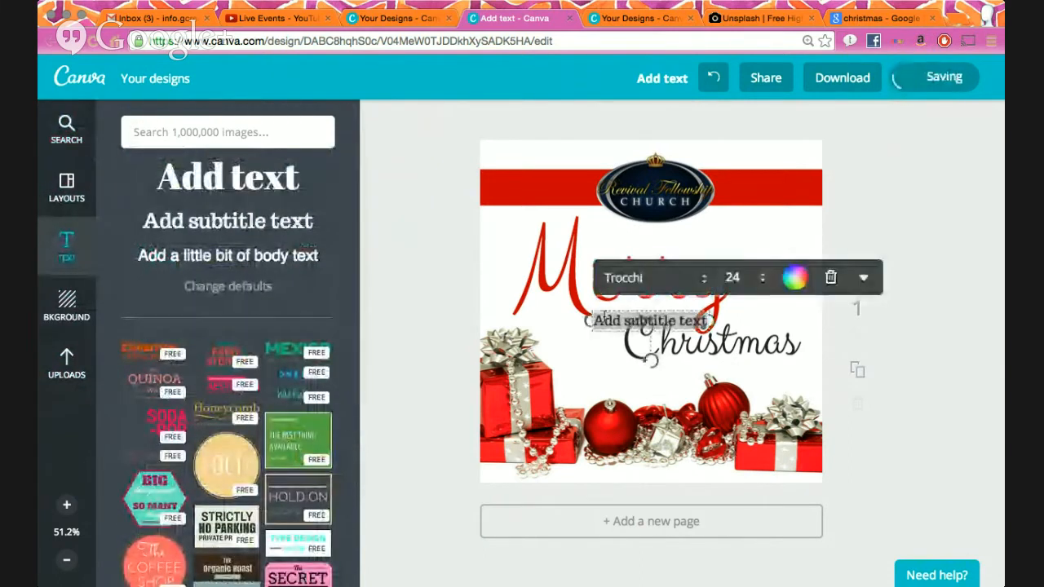
type("#weloverfc")
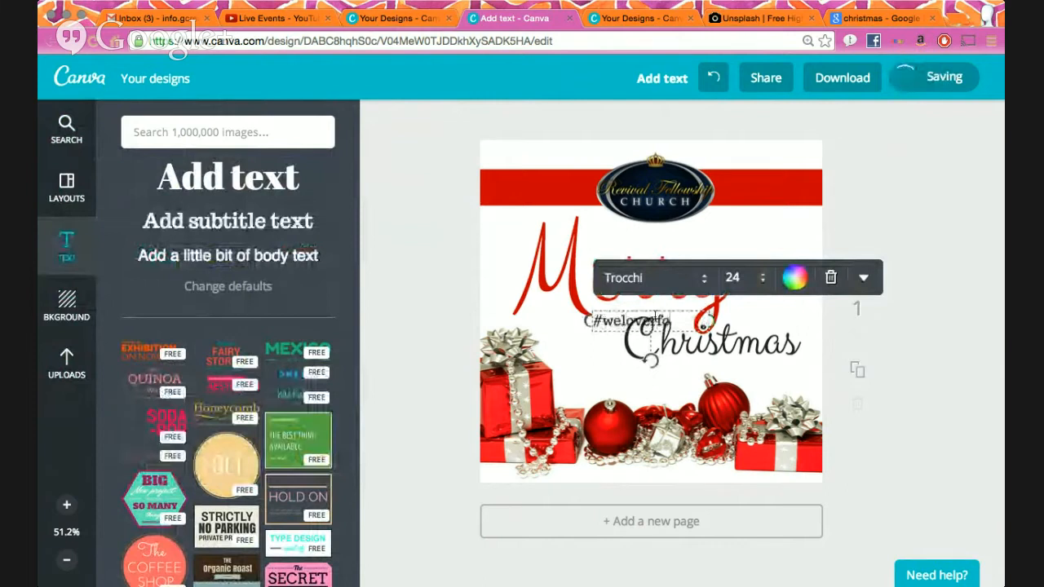
left_click(967, 368)
- Move '#weloverfc' onto the red band right of the logo and make it white
left_click_drag(654, 321, 772, 199)
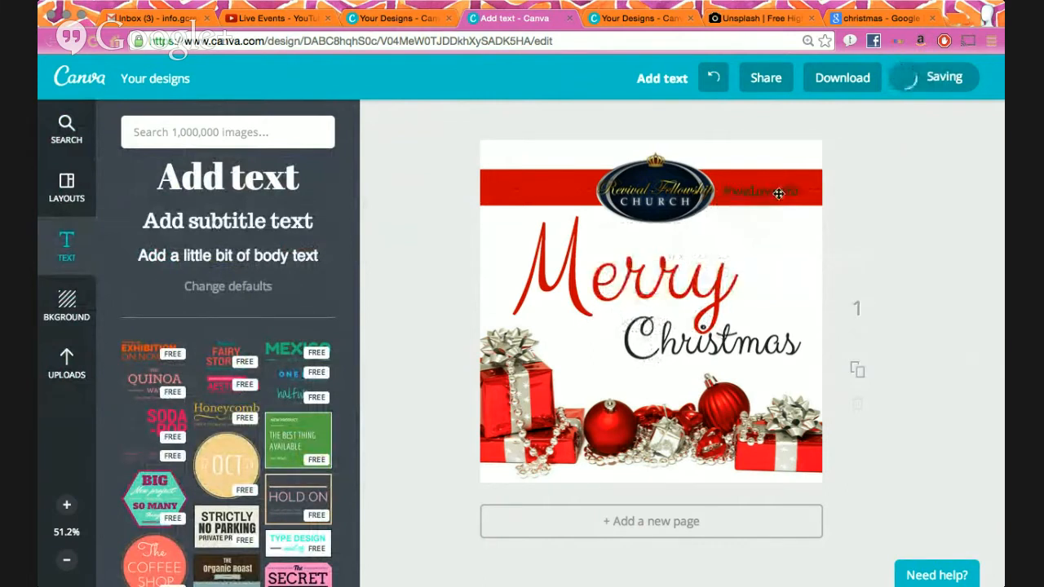
left_click(779, 192)
left_click(898, 144)
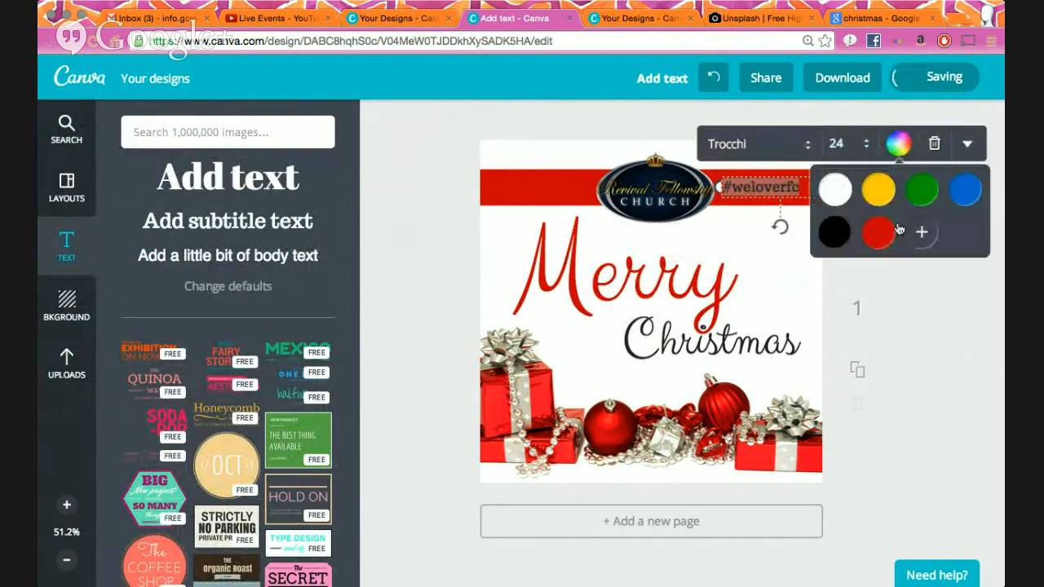
left_click(957, 370)
left_click(761, 187)
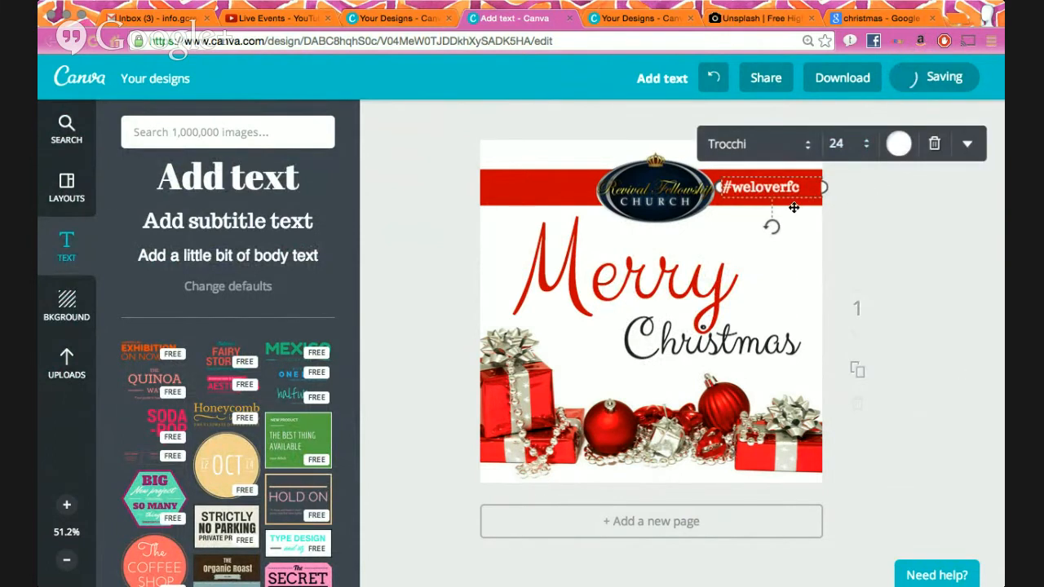
left_click(857, 224)
left_click(798, 194)
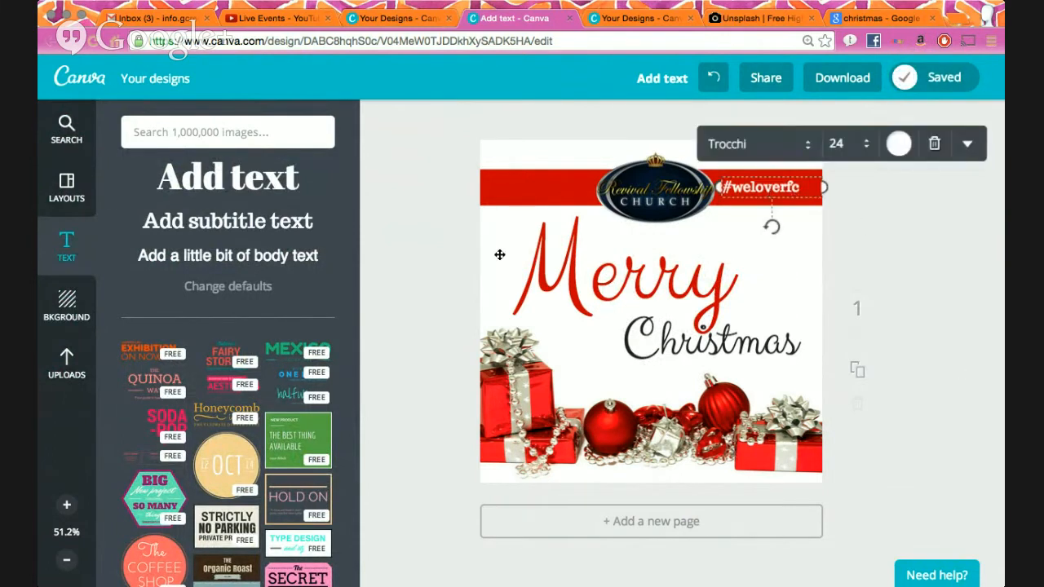
left_click(262, 232)
type("www.rfclive.com")
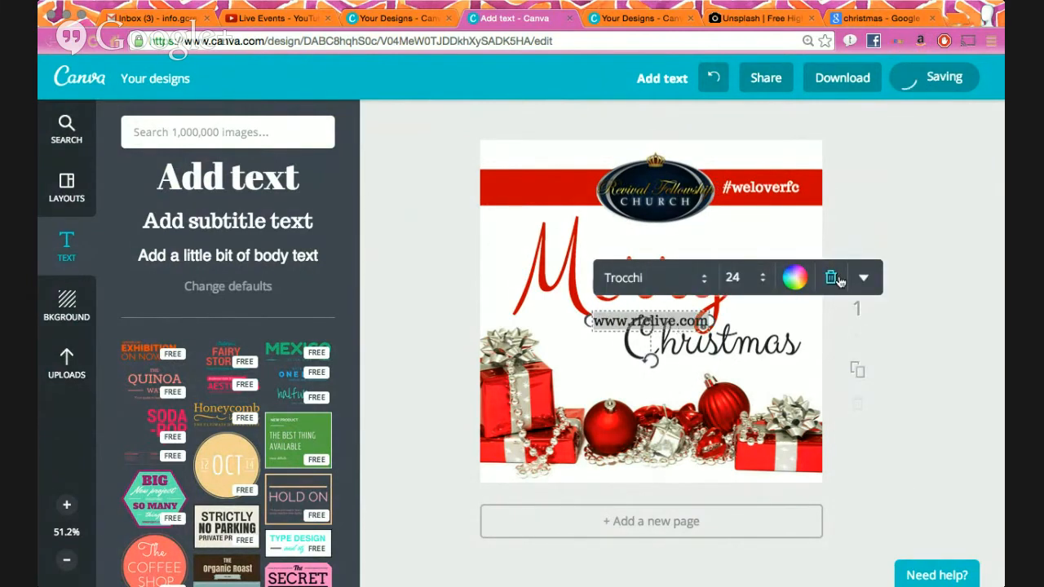
left_click(863, 277)
left_click(799, 282)
left_click(775, 230)
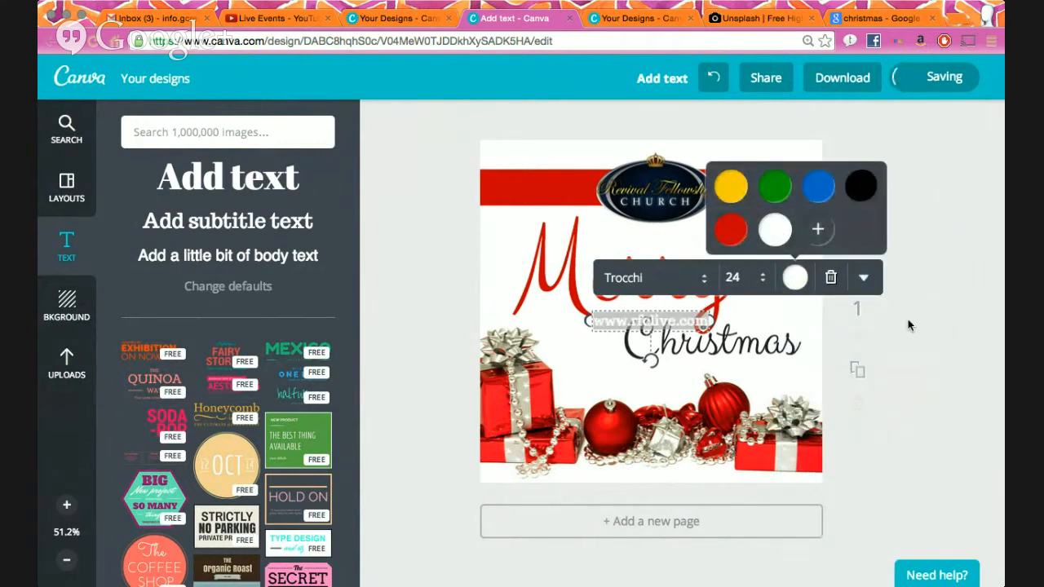
left_click(942, 353)
left_click_drag(675, 325, 575, 199)
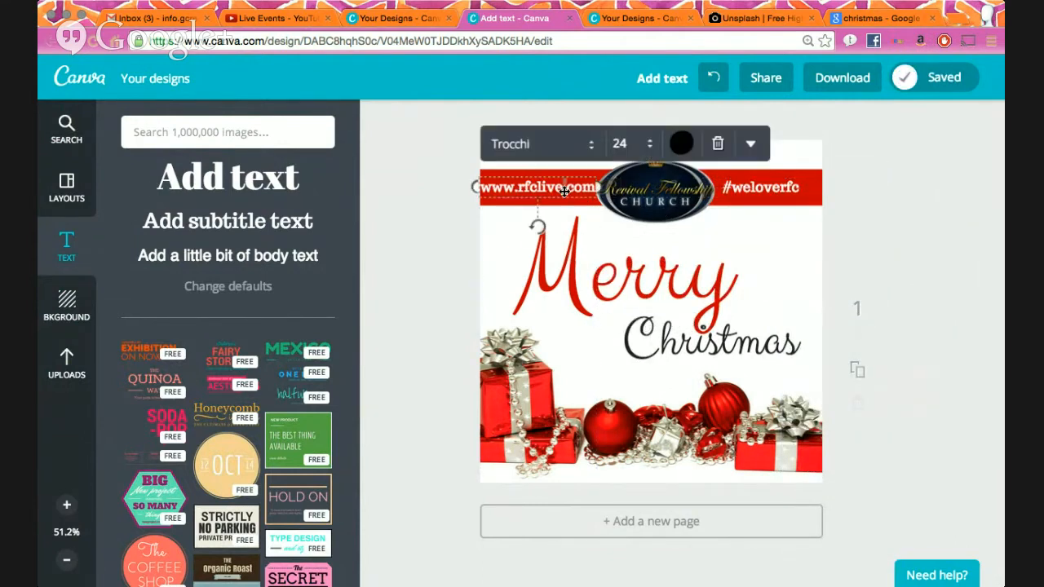
left_click(622, 143)
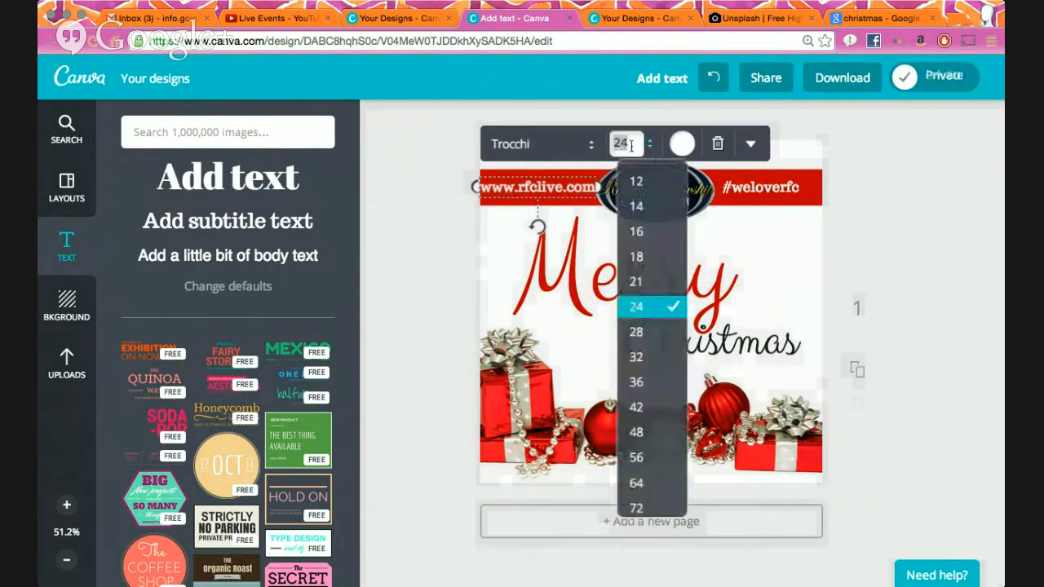
type("22")
key("Return")
left_click(883, 275)
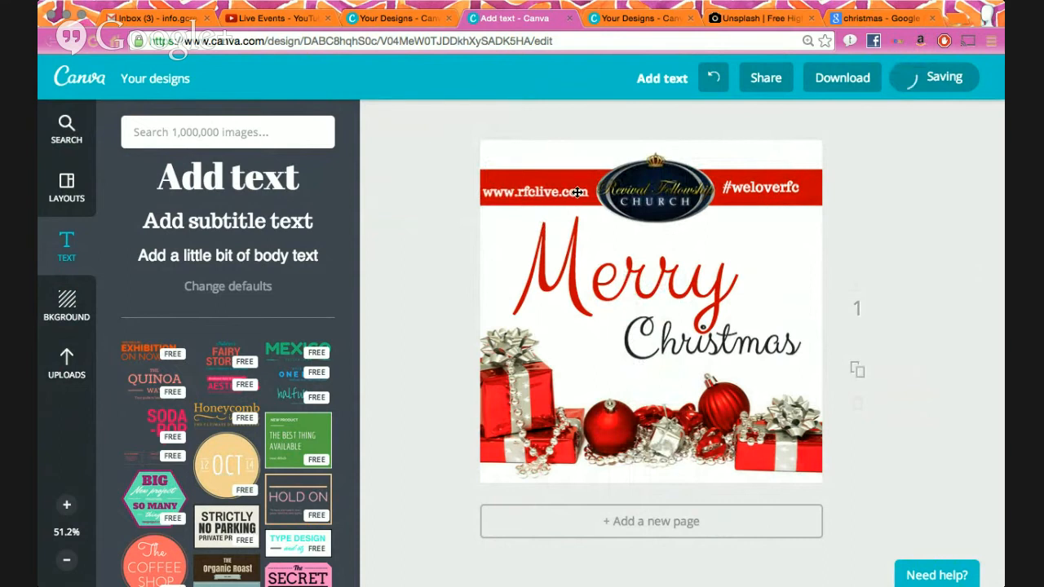
left_click_drag(579, 192, 574, 188)
left_click(782, 188)
left_click(837, 143)
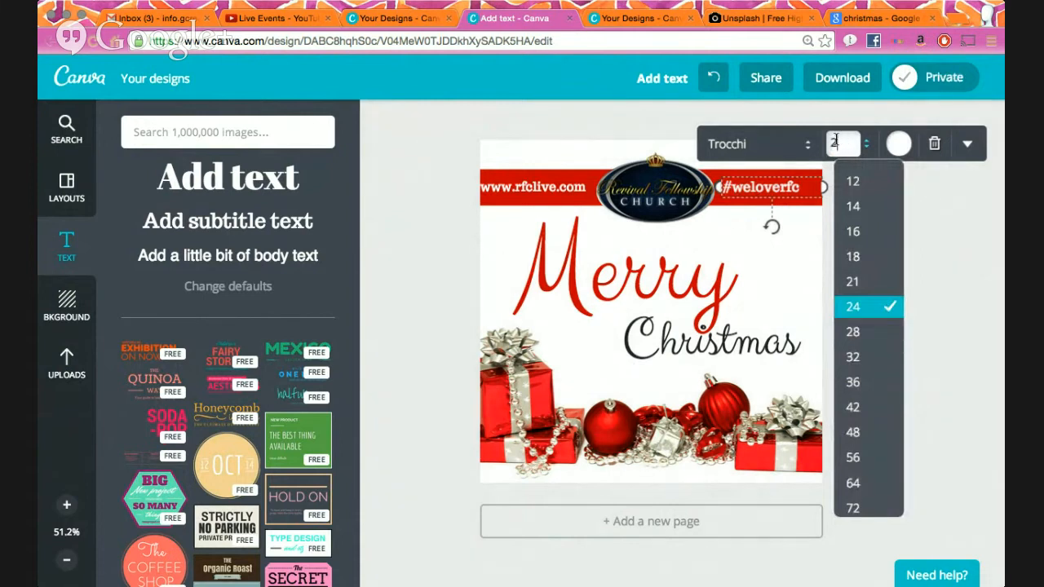
left_click(836, 144)
left_click(897, 269)
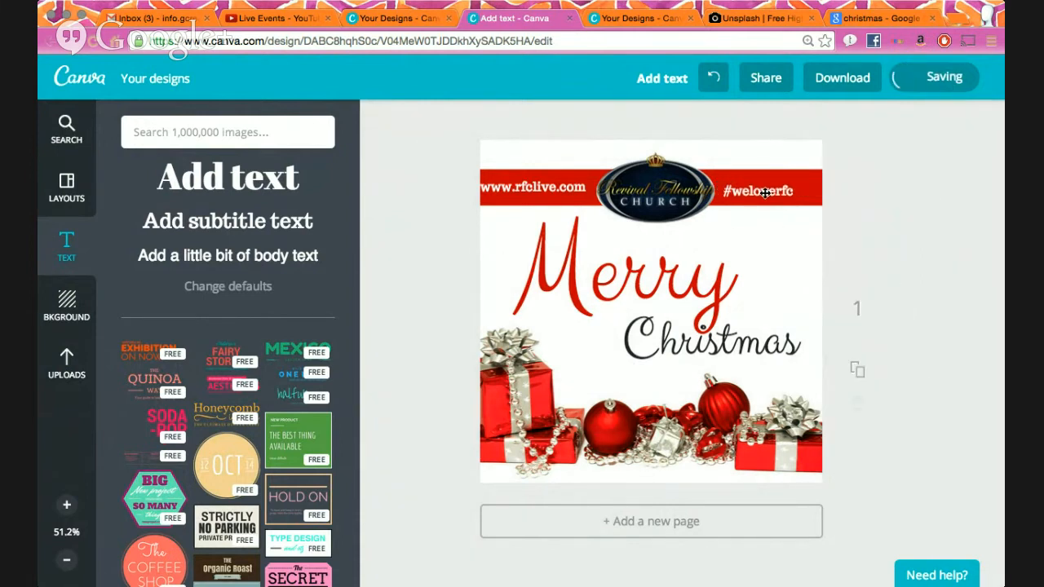
left_click_drag(764, 192, 771, 192)
left_click_drag(573, 186, 577, 186)
left_click(891, 228)
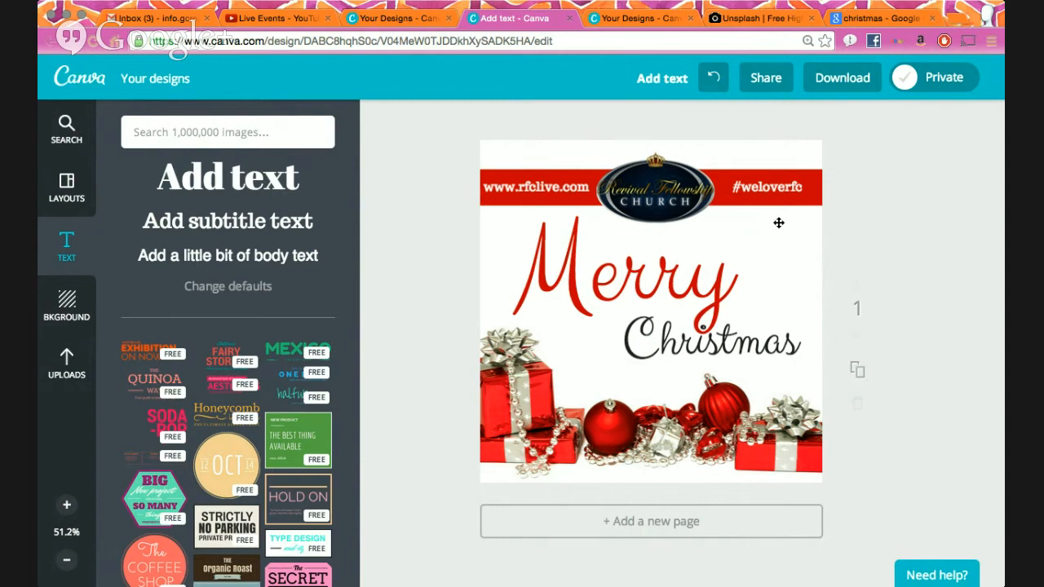
- Download the card as an image (Add text.png) and dismiss the ready message and download bar
left_click(845, 78)
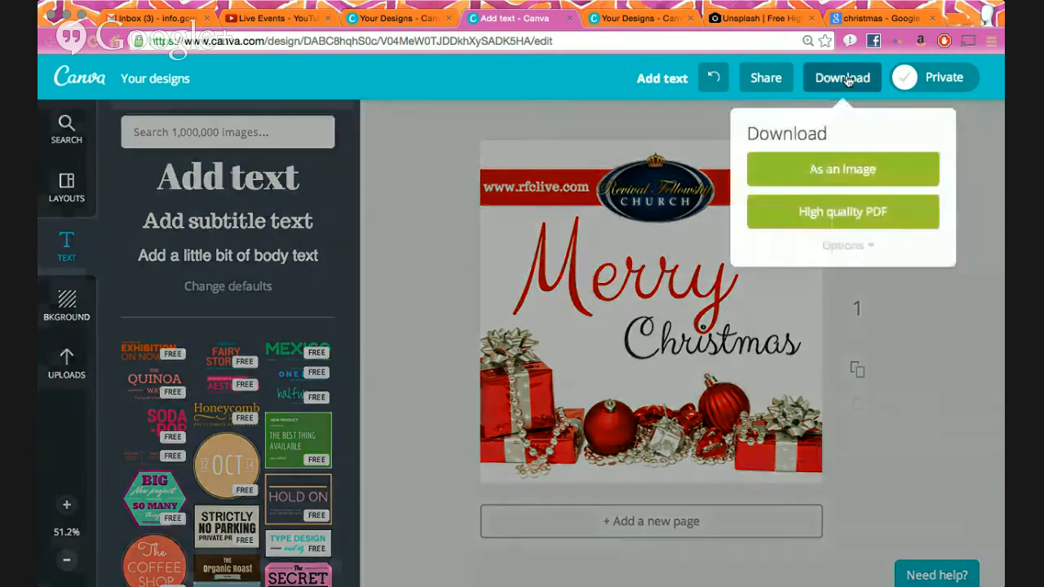
left_click(821, 176)
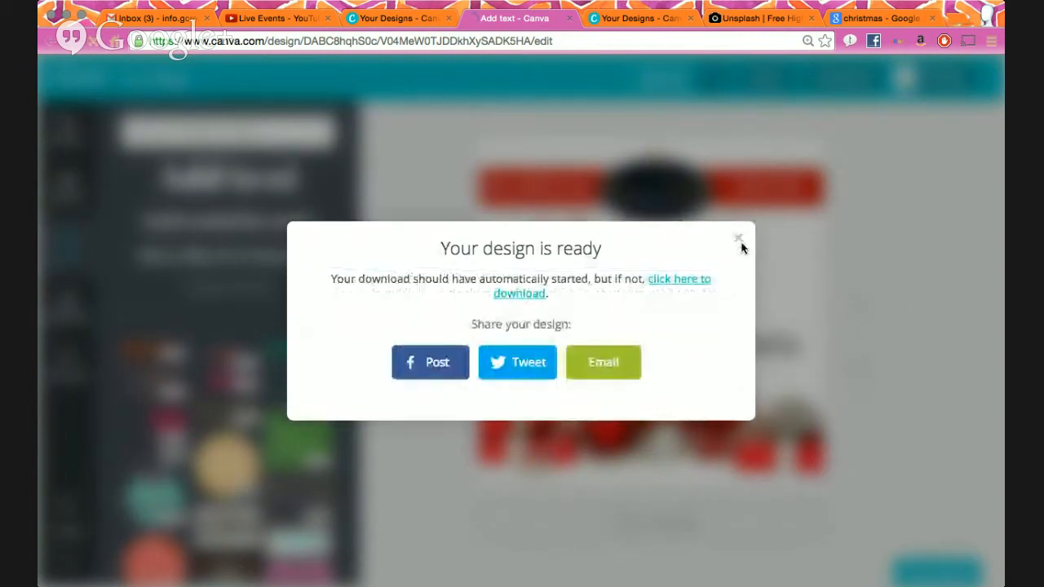
left_click(739, 237)
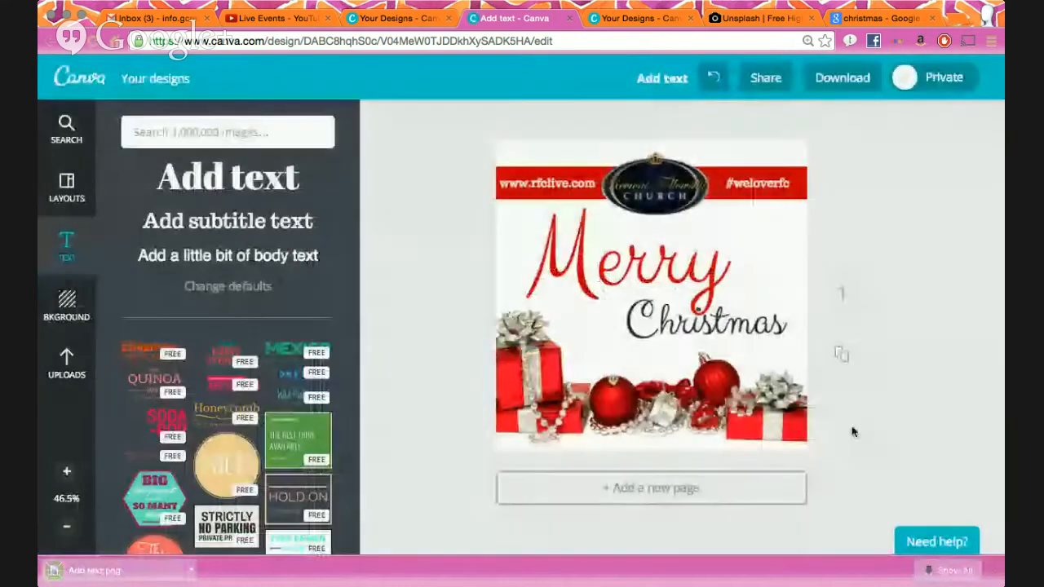
left_click(991, 571)
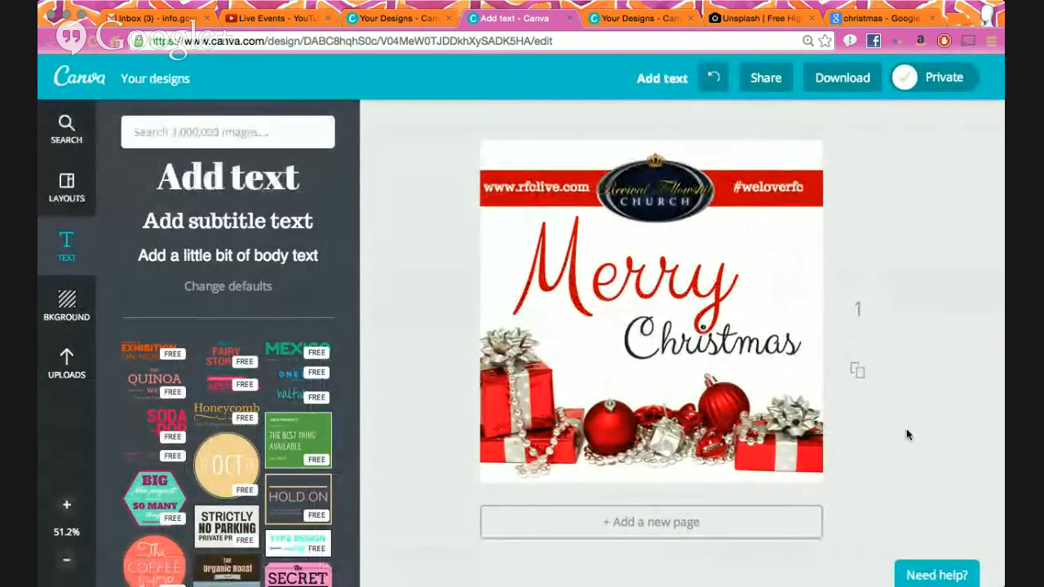
- On Unsplash, browse the photos and open the starry night-sky shooting-star photo full size
left_click(763, 17)
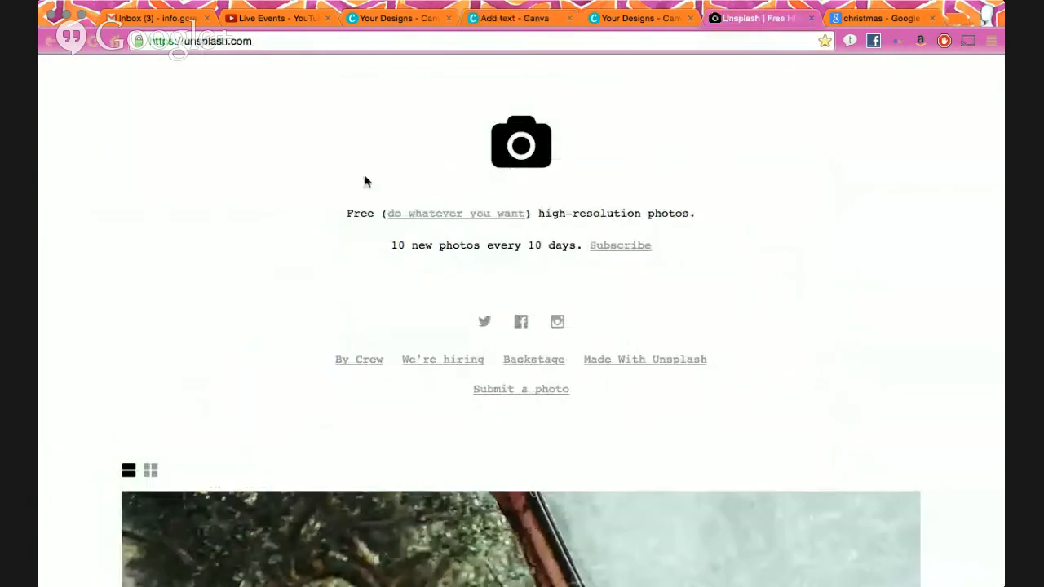
scroll(364, 322, "down", 15)
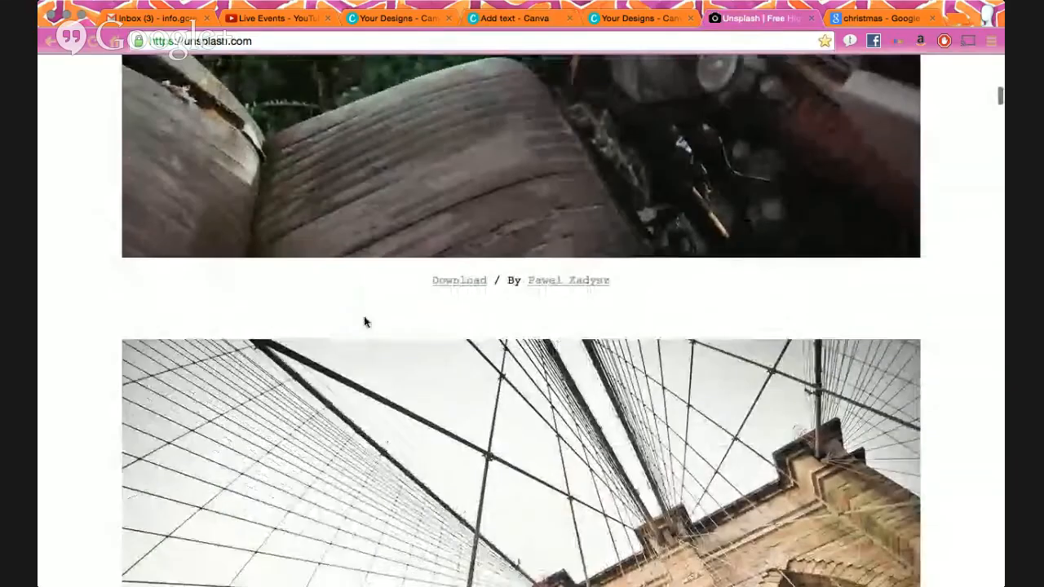
scroll(366, 324, "down", 15)
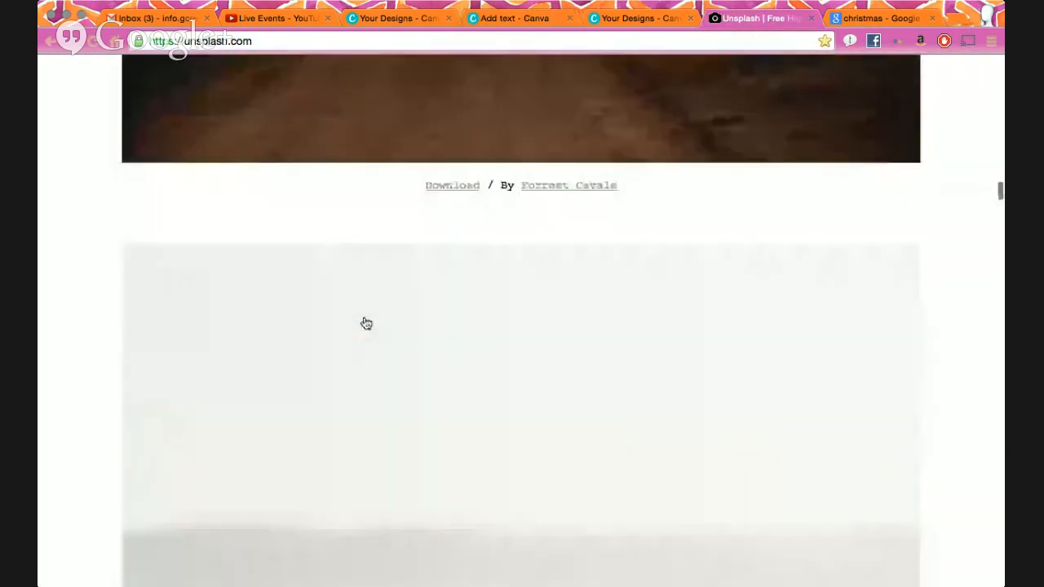
scroll(366, 324, "down", 15)
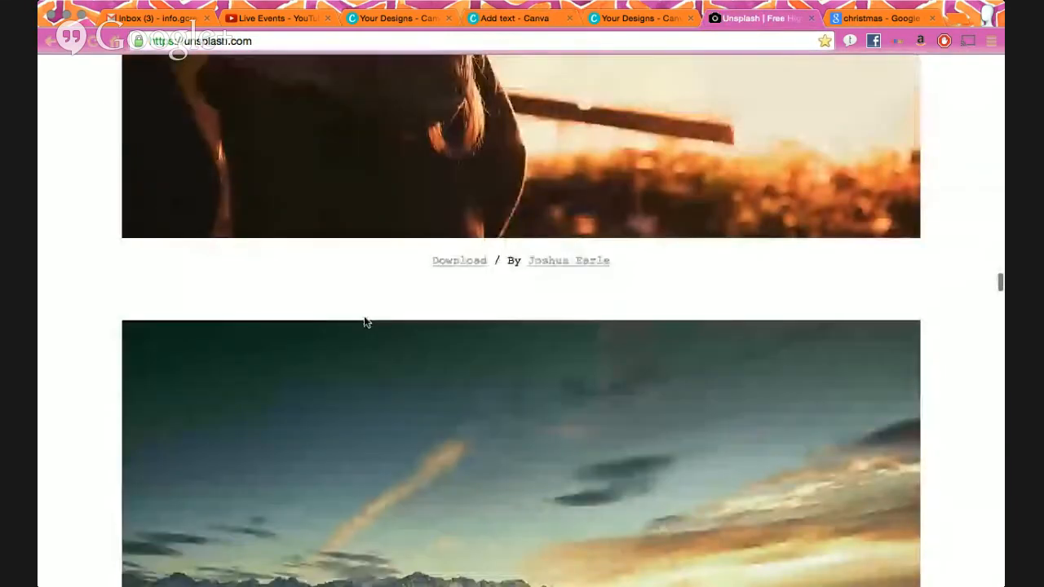
scroll(366, 324, "down", 15)
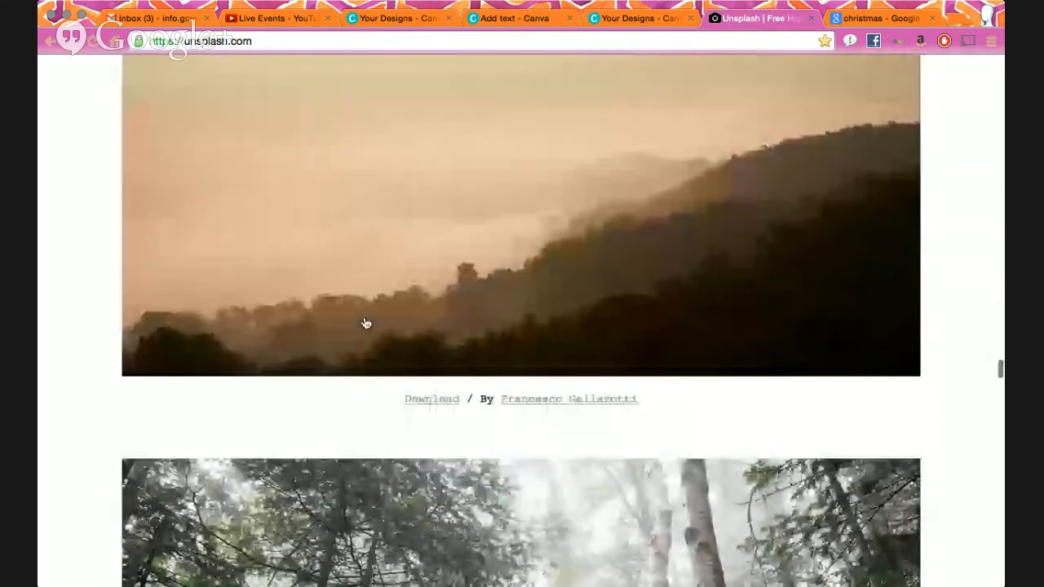
scroll(366, 324, "down", 4)
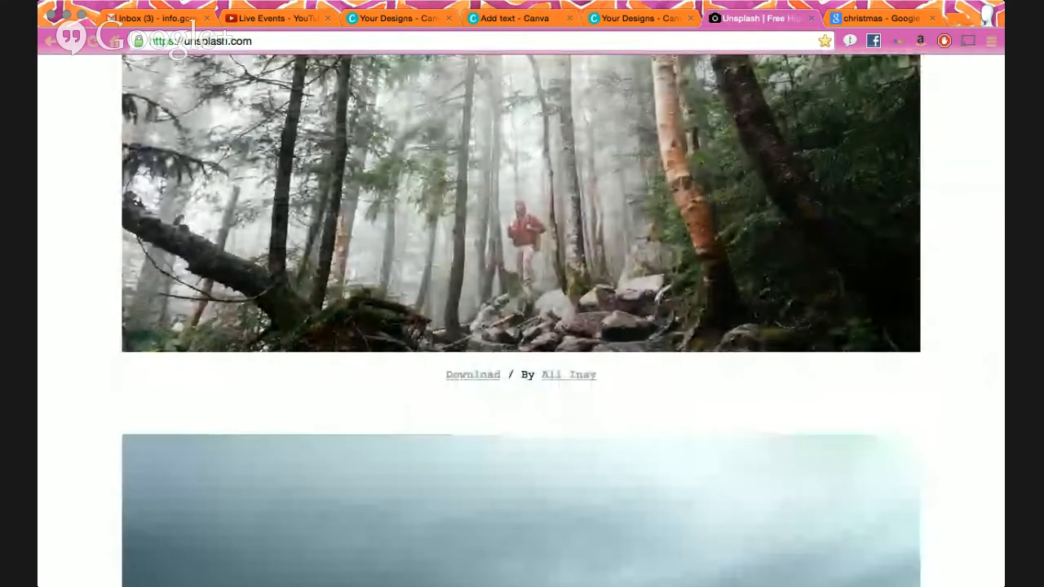
scroll(437, 157, "down", 5)
scroll(462, 303, "down", 20)
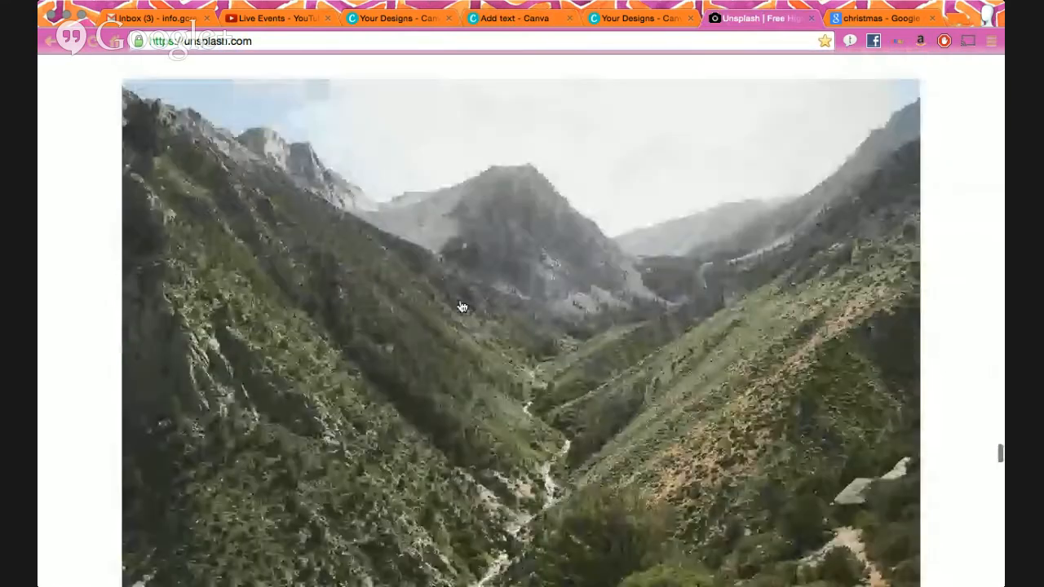
scroll(462, 306, "up", 20)
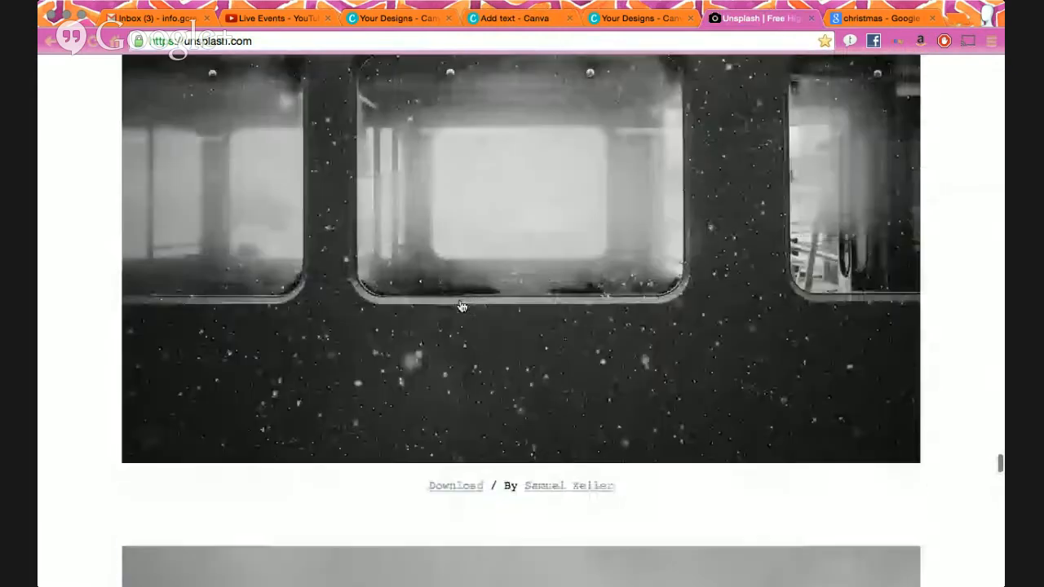
scroll(462, 307, "up", 20)
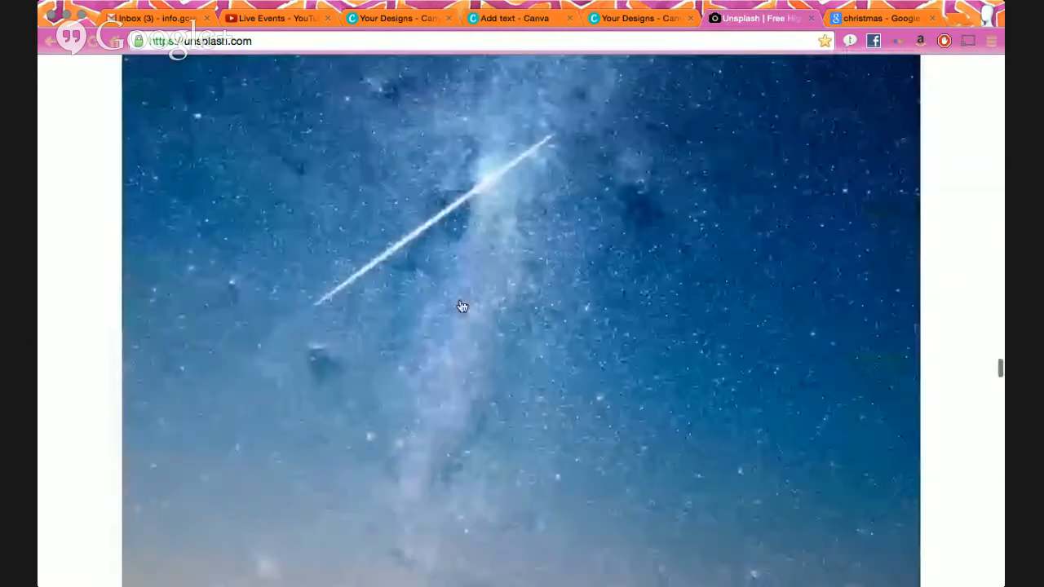
scroll(462, 307, "up", 20)
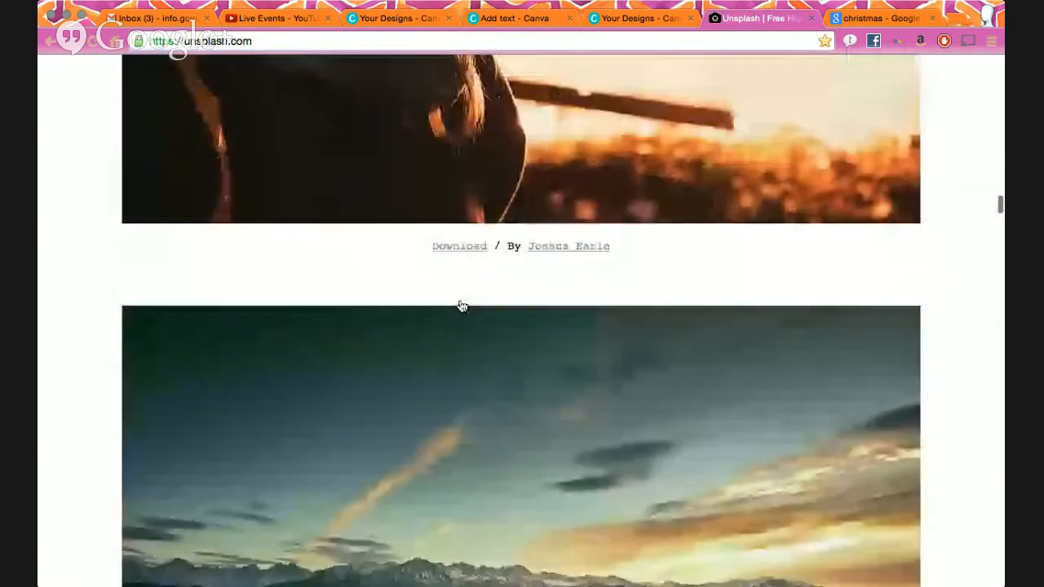
scroll(462, 307, "down", 5)
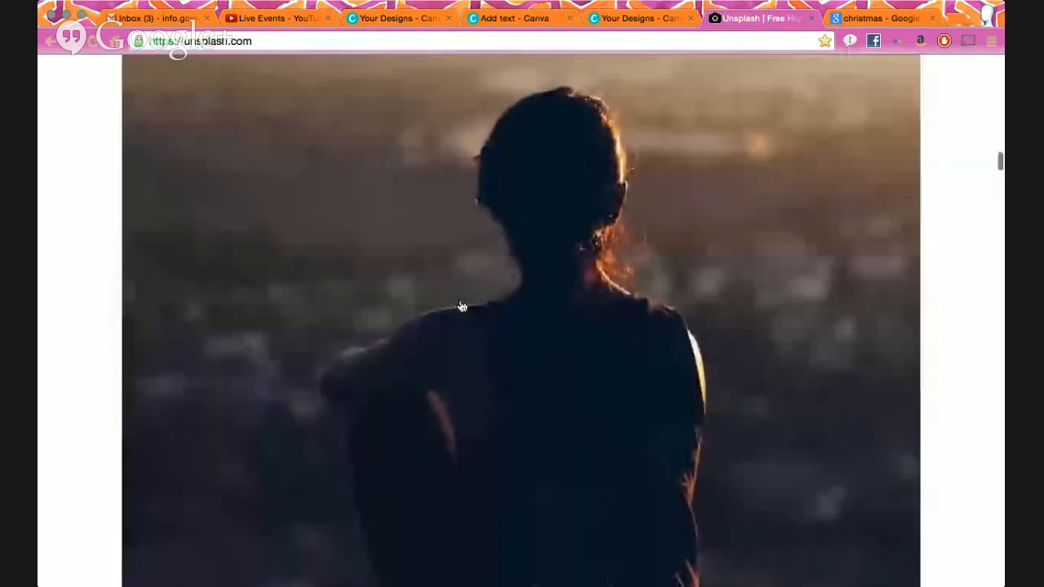
scroll(509, 306, "up", 15)
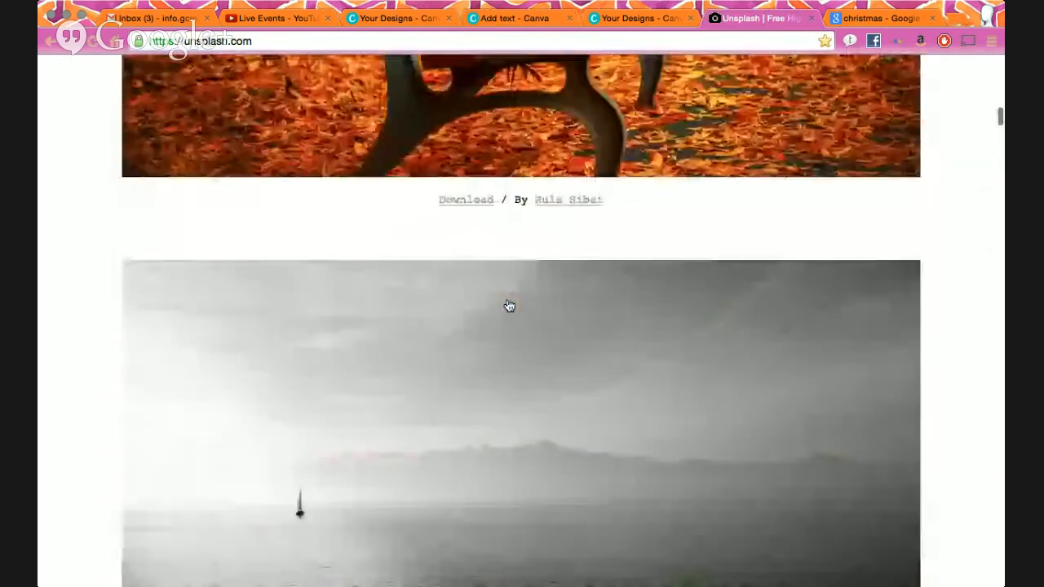
scroll(509, 305, "up", 15)
scroll(509, 306, "down", 20)
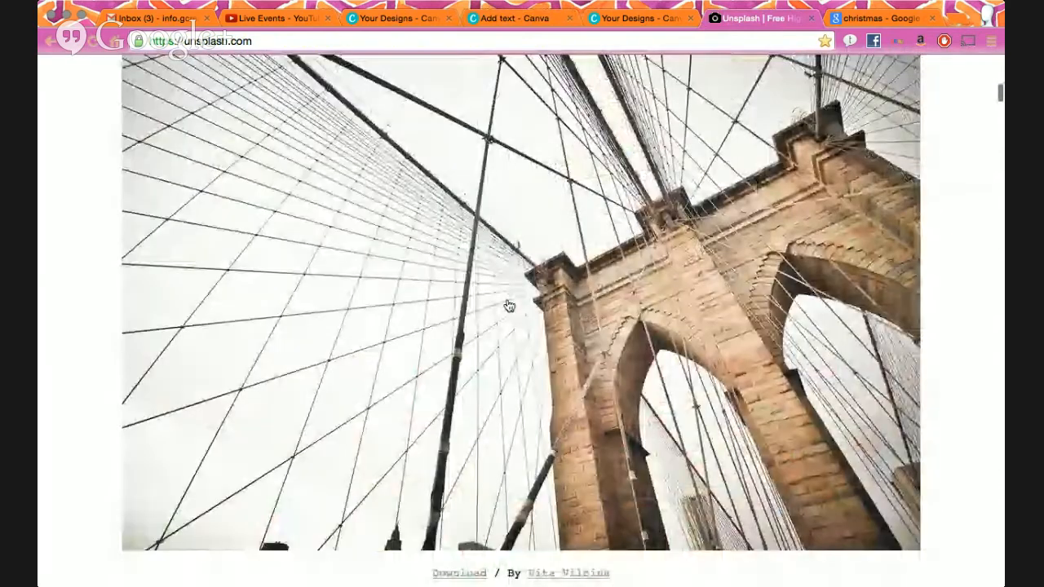
scroll(509, 306, "down", 20)
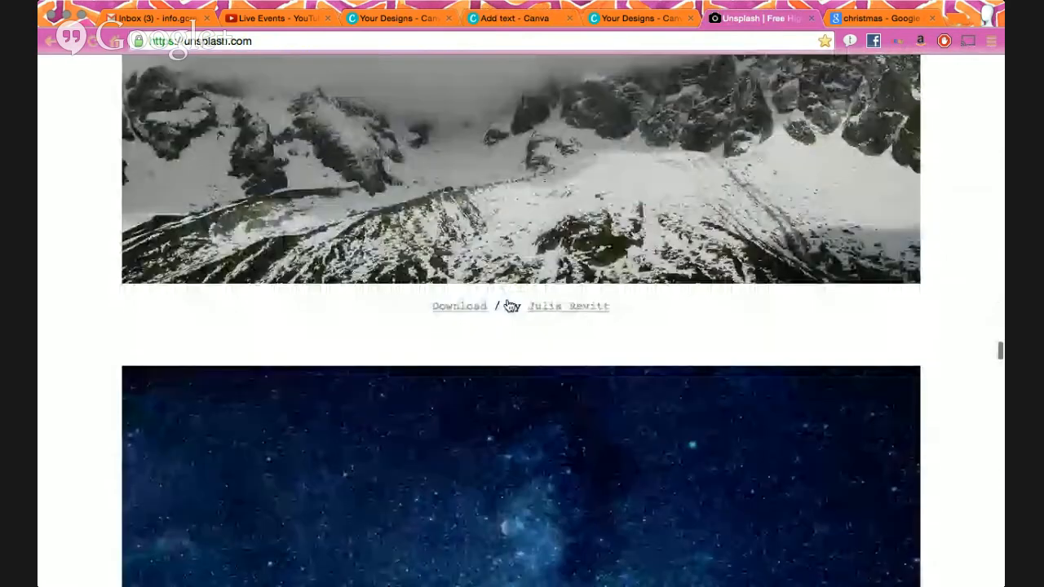
scroll(509, 306, "down", 3)
scroll(509, 306, "up", 10)
scroll(509, 306, "down", 4)
scroll(509, 306, "up", 3)
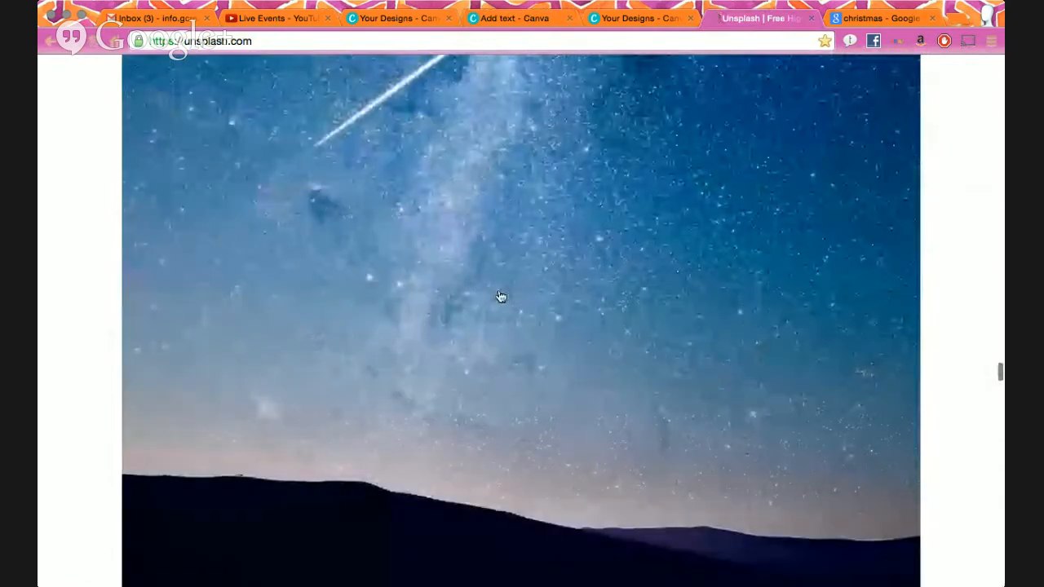
left_click(370, 340)
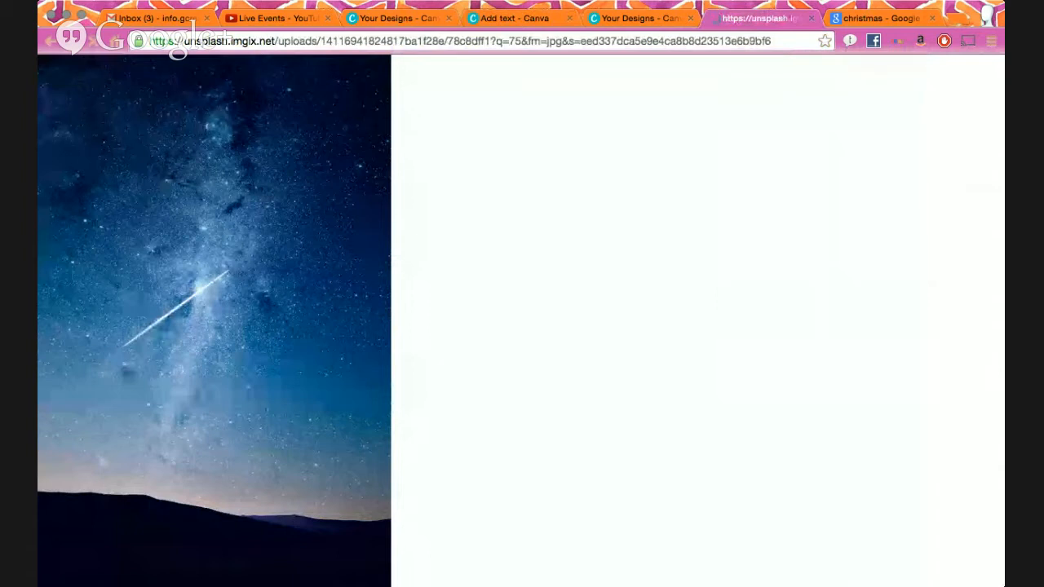
left_click(608, 18)
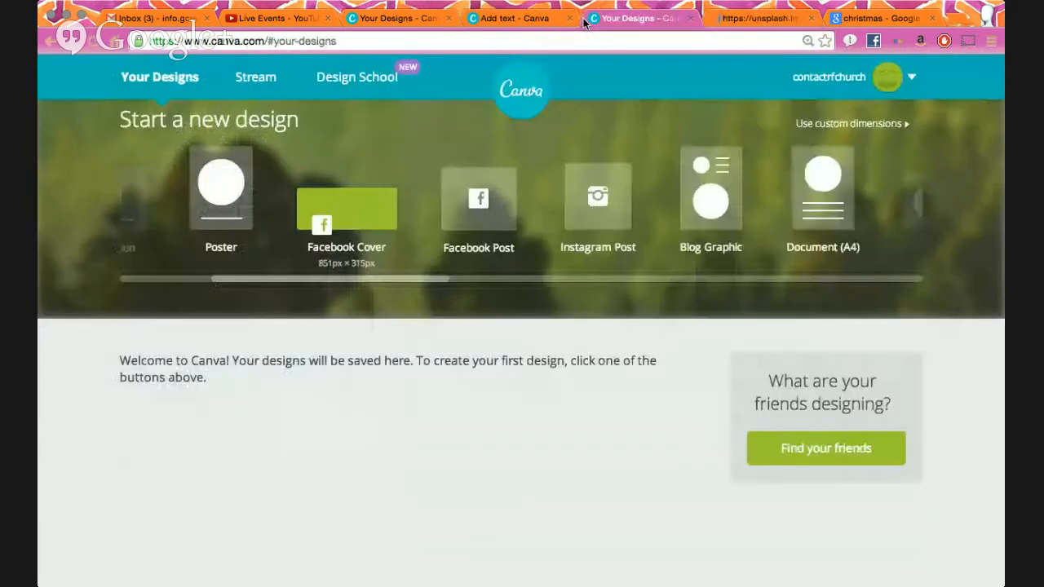
- Add a blank second page to the Christmas design and check the starry-sky photo in uploads
left_click(506, 18)
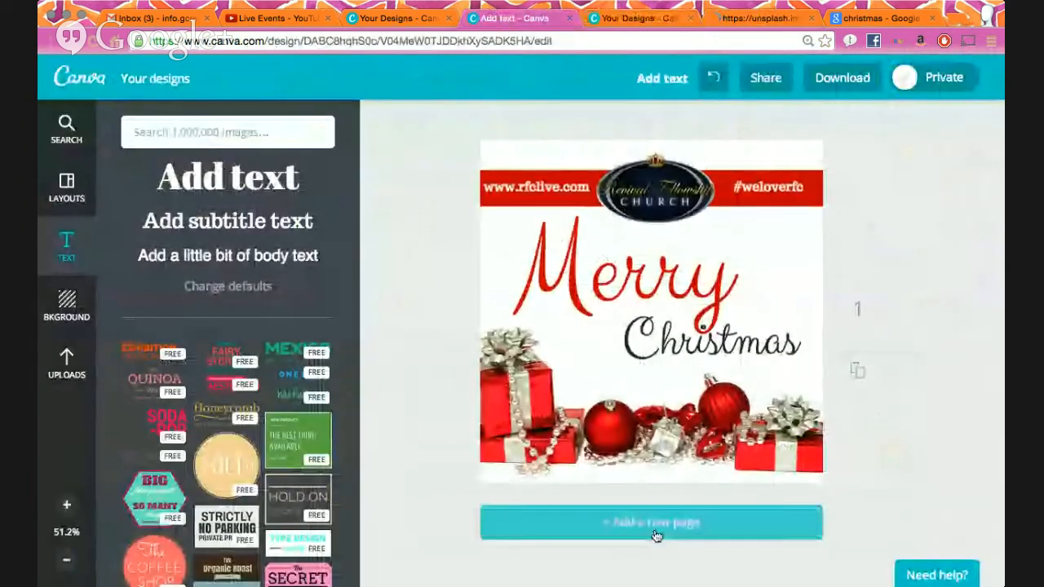
left_click(654, 526)
left_click(67, 363)
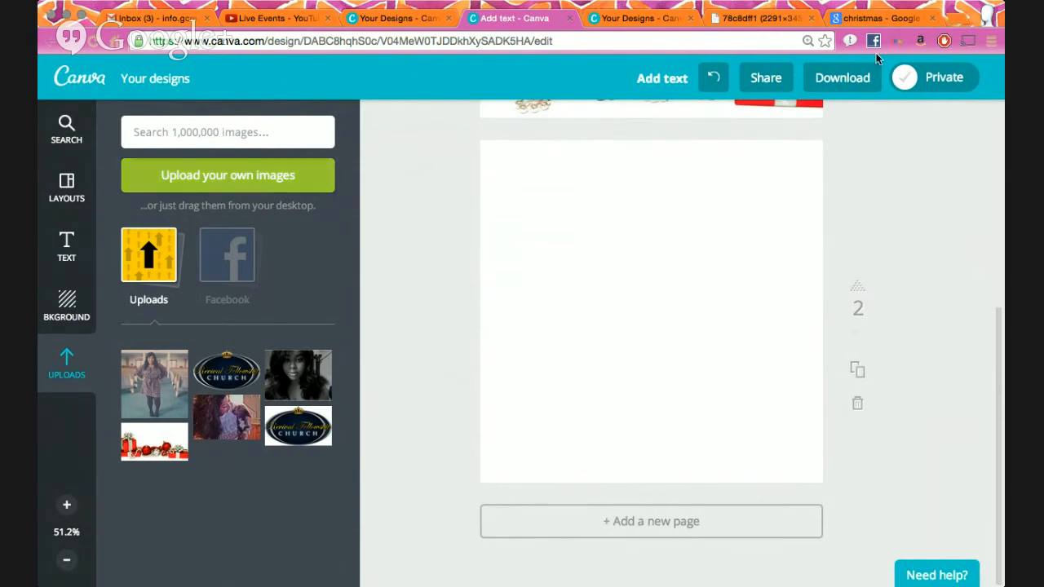
left_click(744, 14)
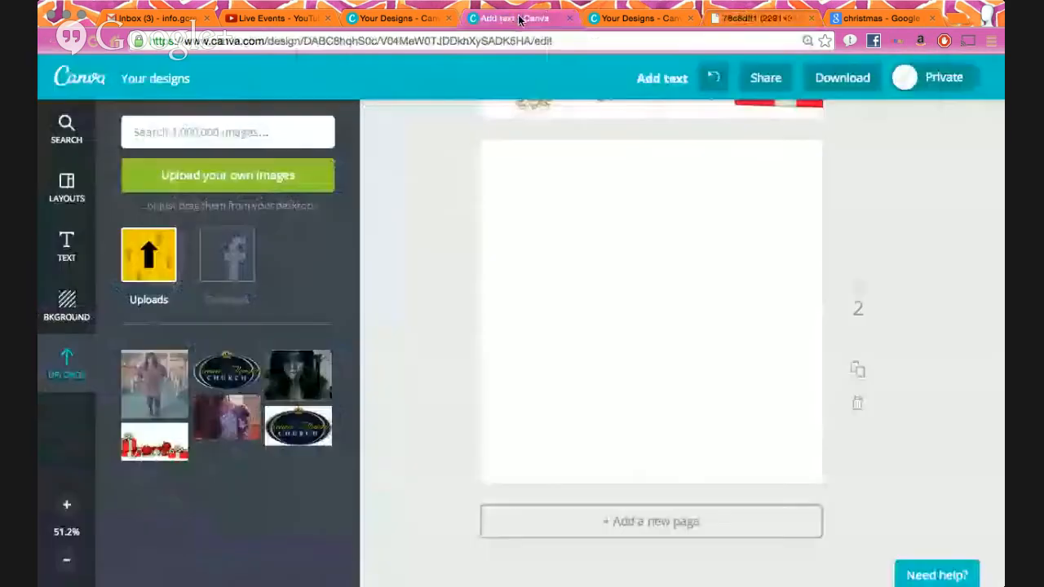
left_click(521, 18)
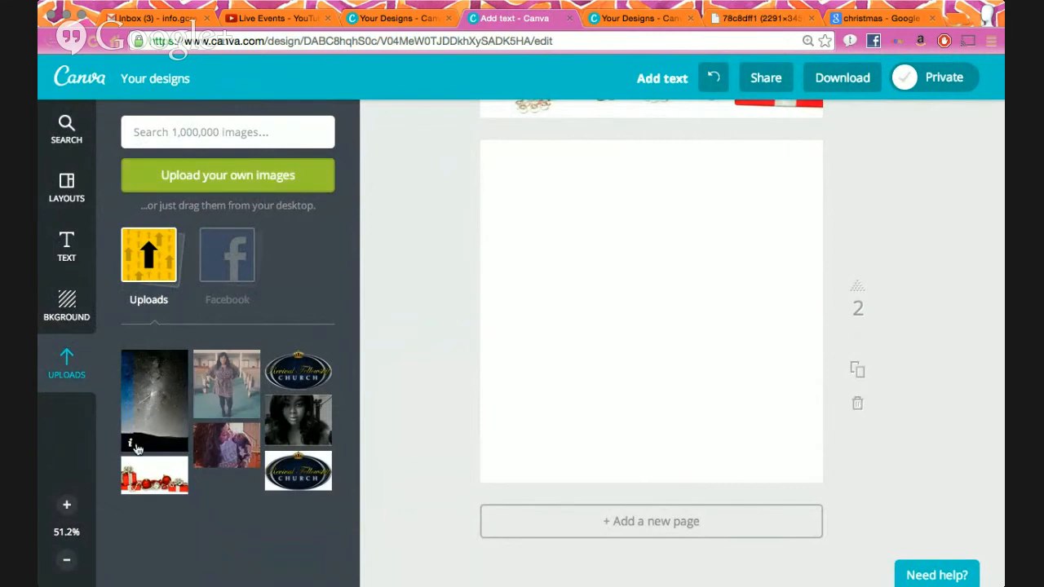
- Check the dark starry-sky upload's details, then place it onto blank page 2
left_click(131, 448)
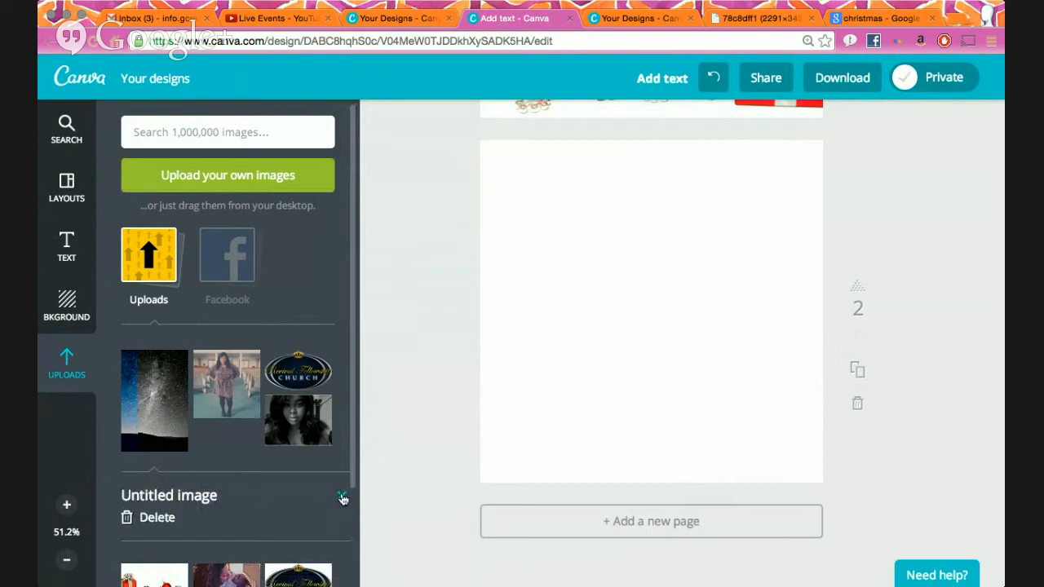
left_click(130, 447)
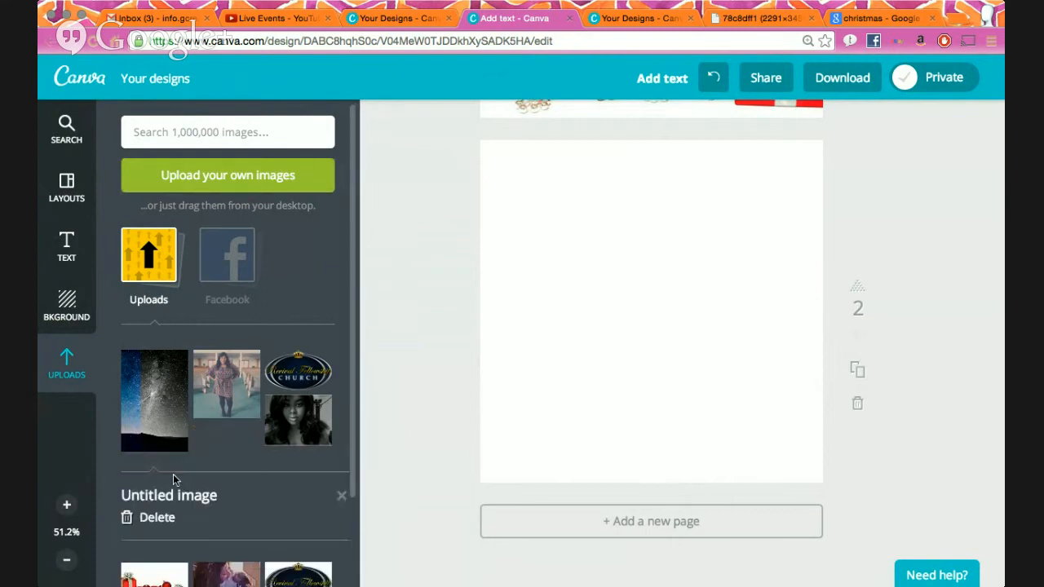
left_click(342, 495)
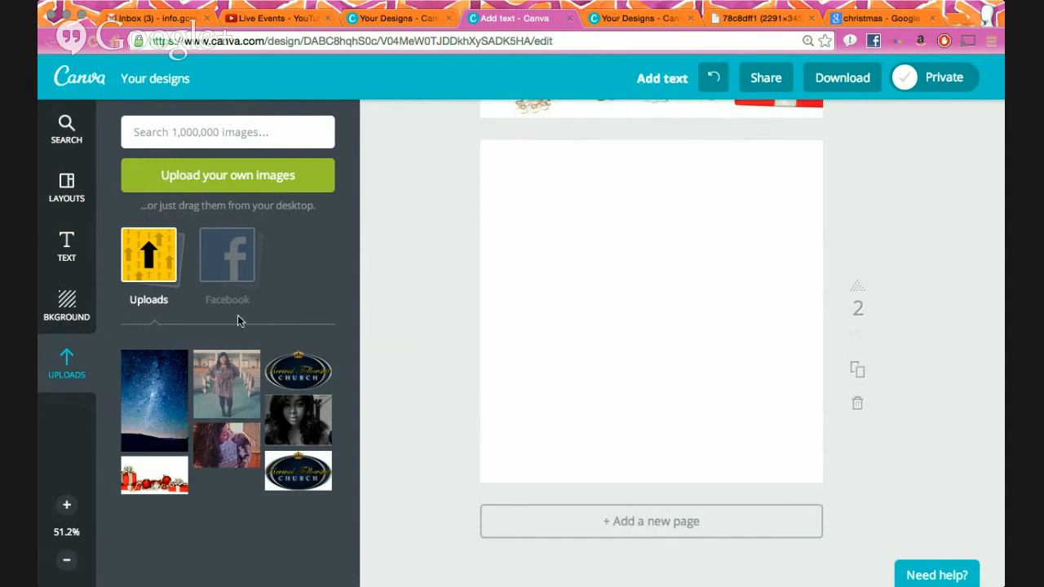
left_click_drag(148, 423, 511, 340)
- Stretch the sky photo to cover page 2 and add a default heading
left_click_drag(543, 151, 417, 121)
left_click_drag(760, 474, 937, 571)
left_click_drag(833, 484, 831, 413)
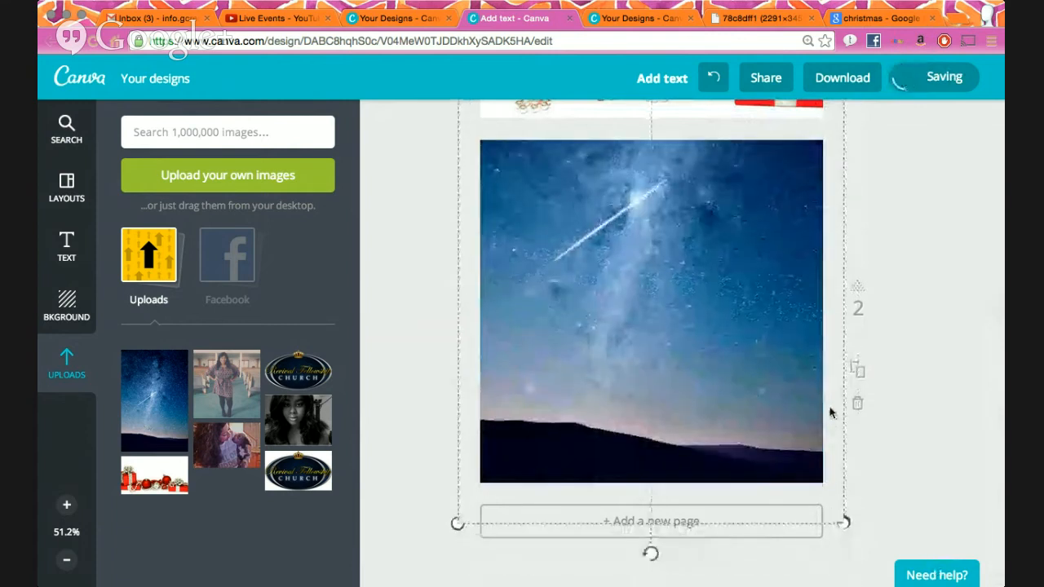
left_click(946, 255)
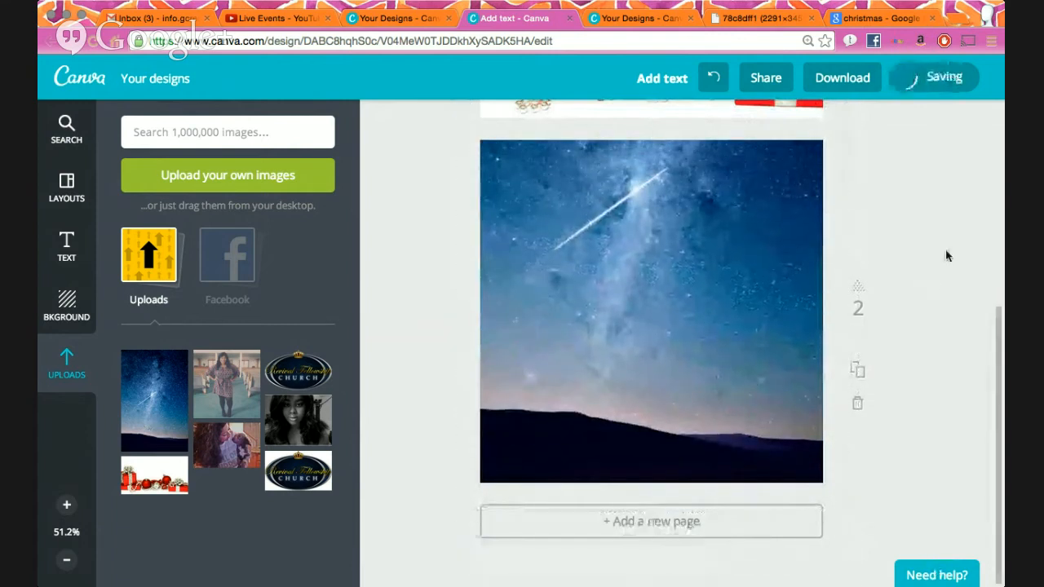
left_click(67, 243)
left_click(241, 194)
scroll(242, 194, "down", 3)
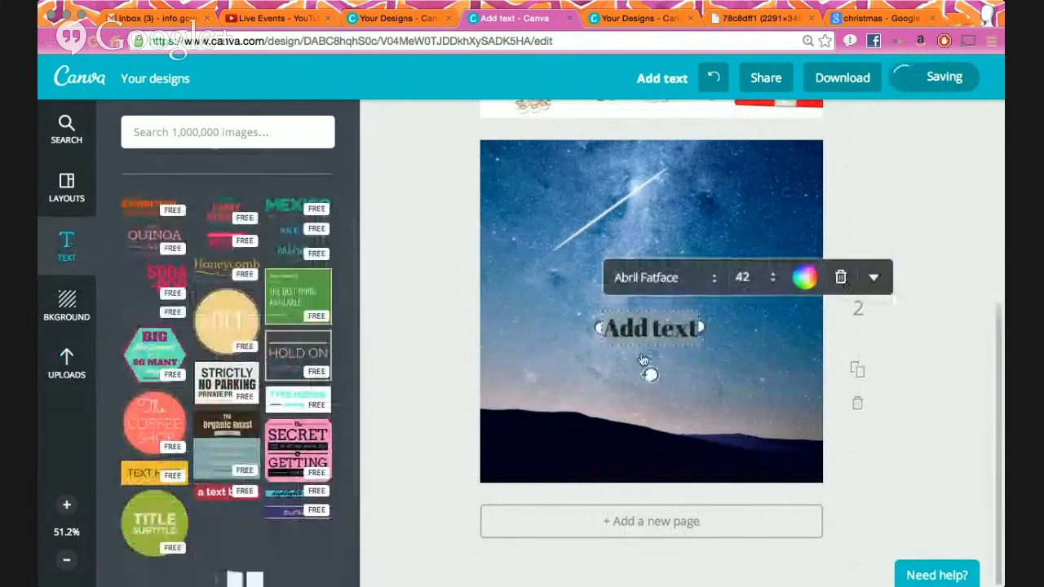
left_click(841, 277)
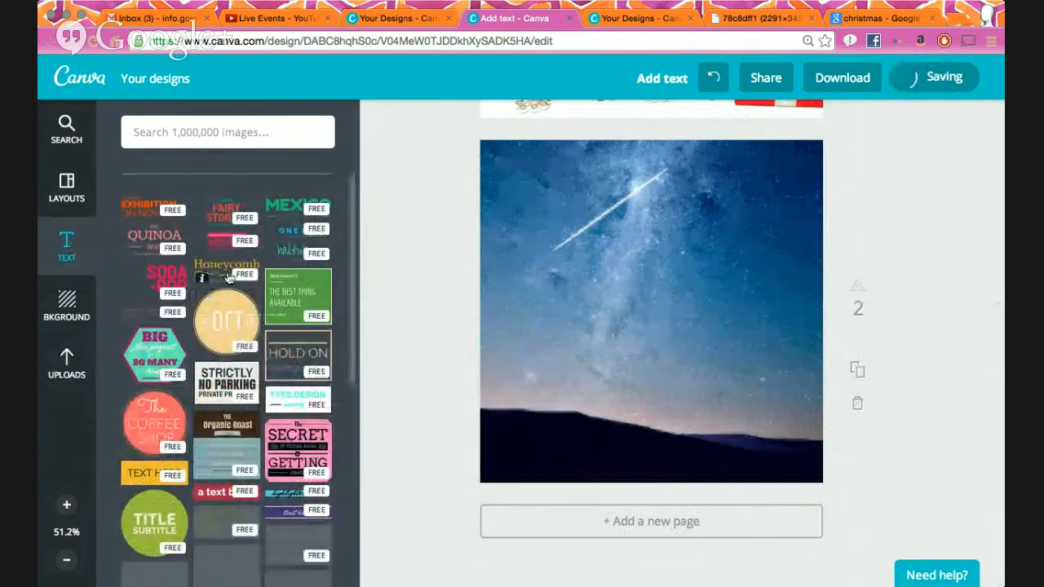
scroll(180, 417, "down", 5)
scroll(159, 329, "up", 7)
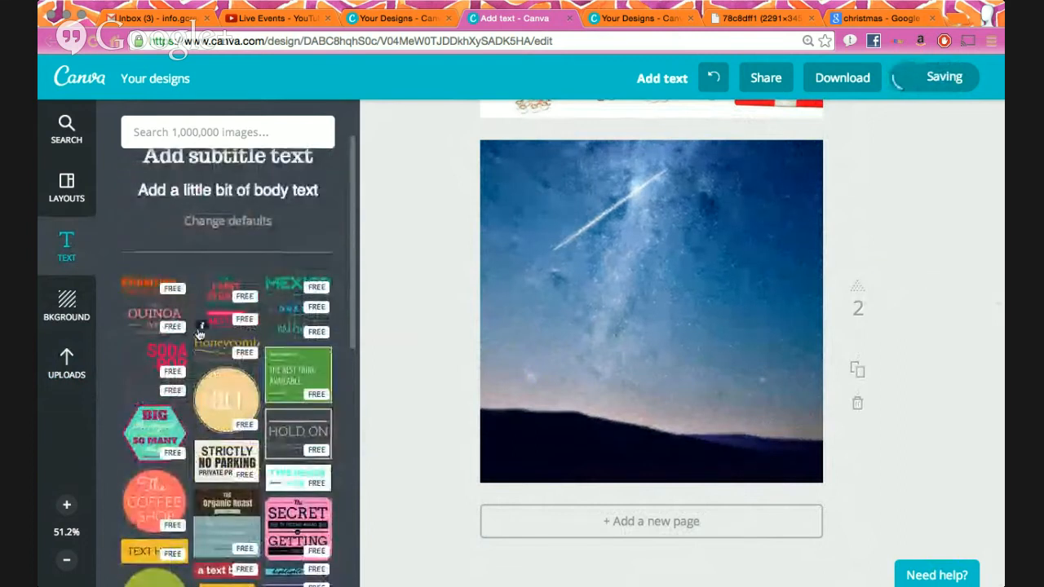
left_click(159, 329)
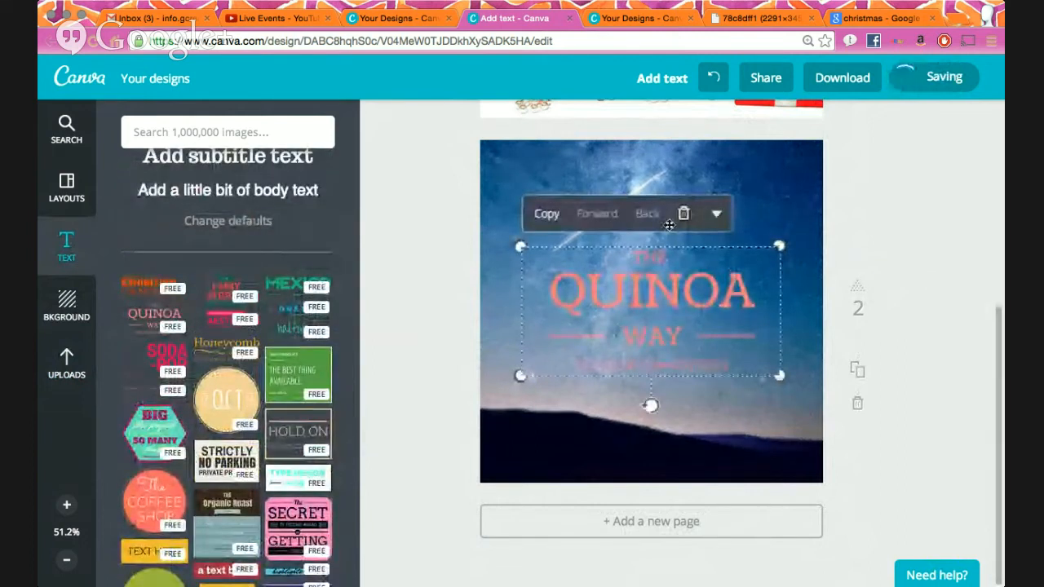
left_click(683, 215)
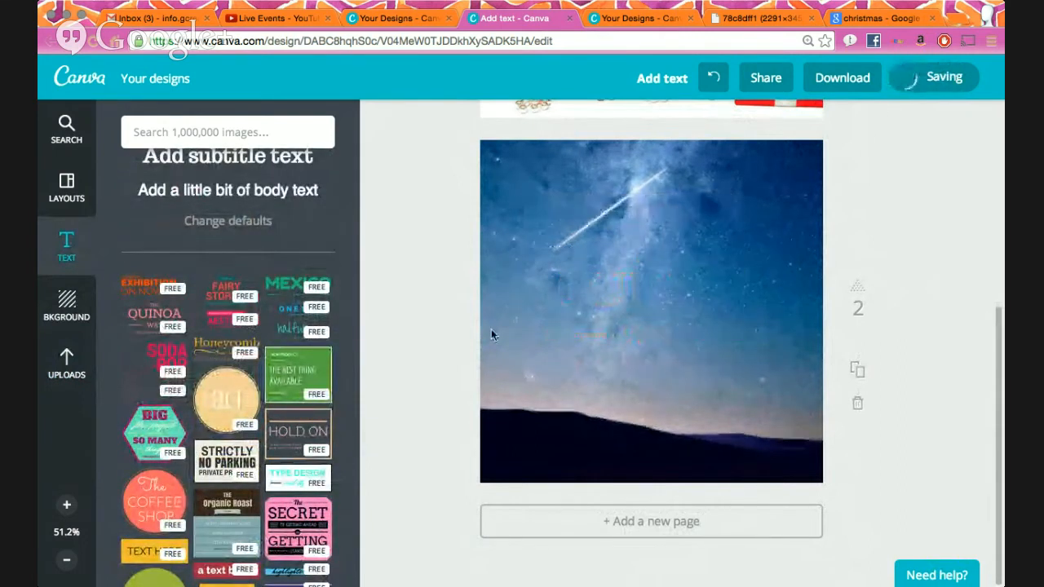
left_click(224, 302)
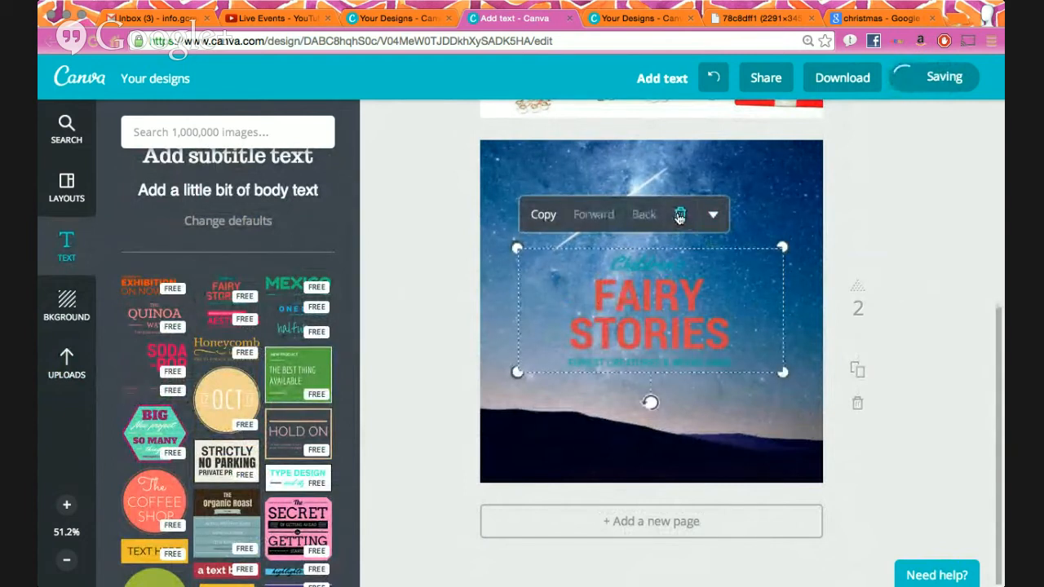
left_click(679, 214)
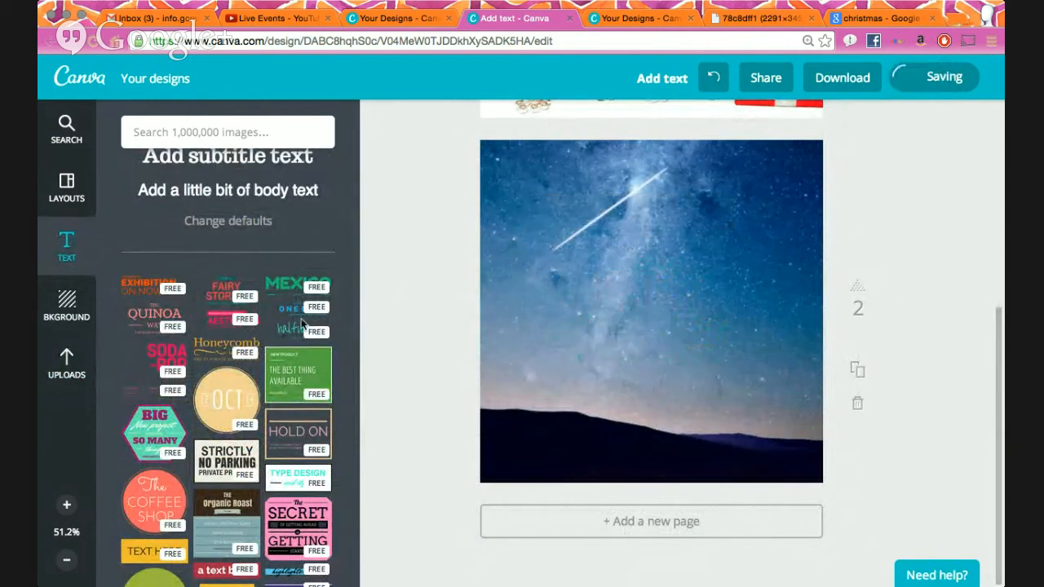
left_click(145, 287)
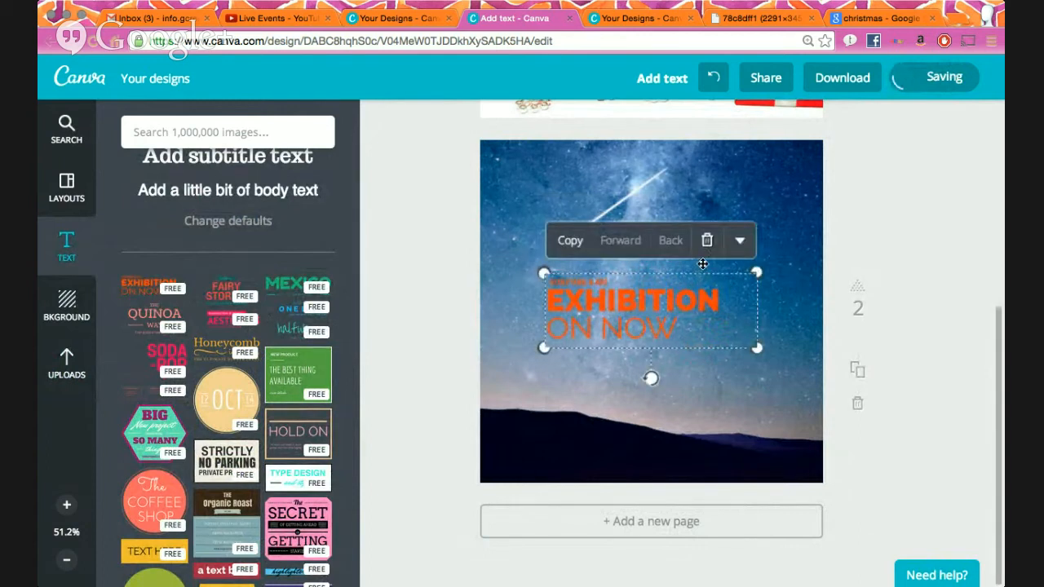
left_click(708, 242)
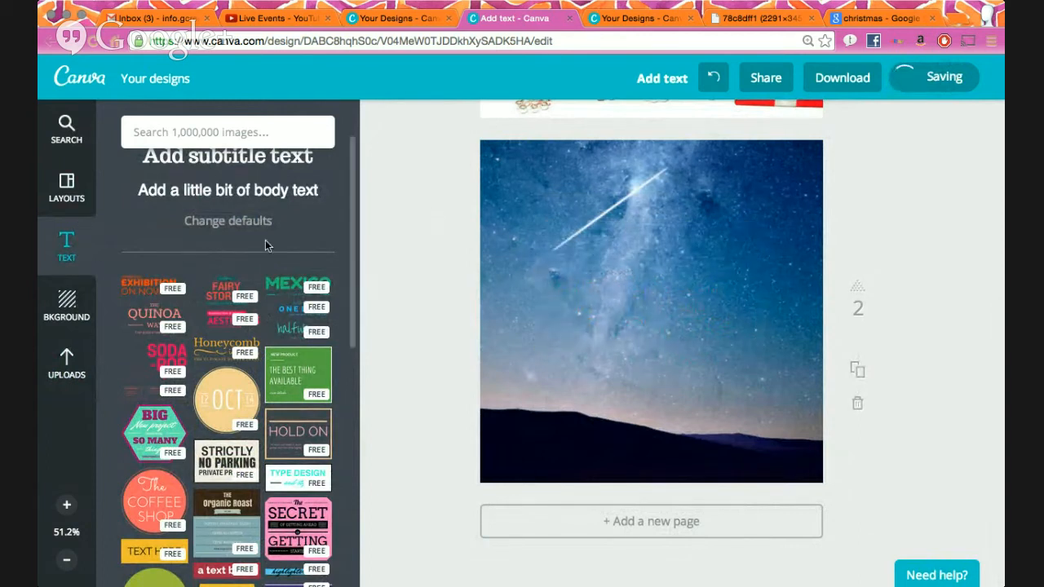
scroll(267, 237, "up", 2)
- Add a heading on the sky page and change its text to 'GOD'
left_click(235, 185)
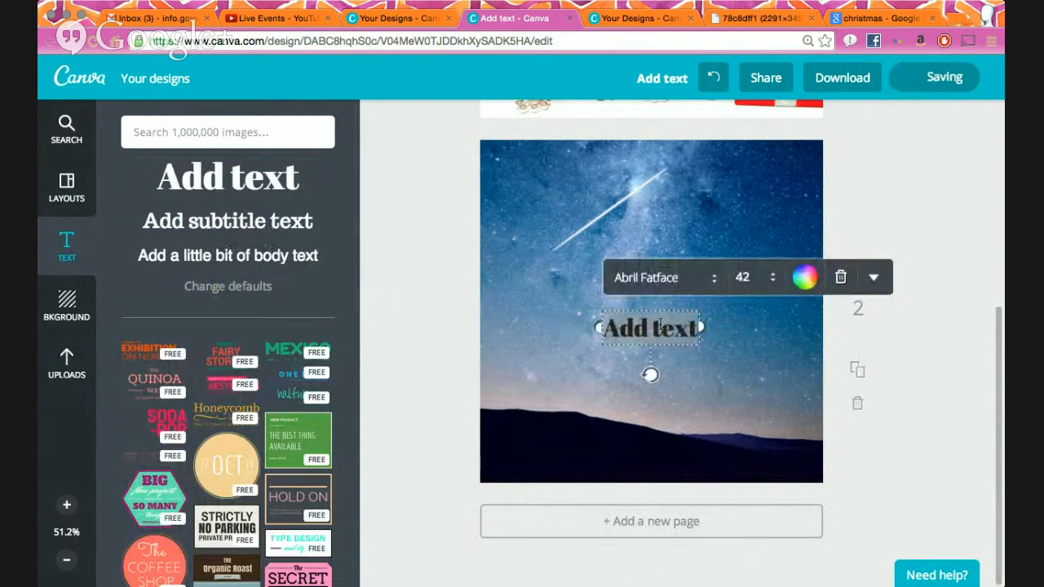
triple_click(661, 325)
key("BackSpace")
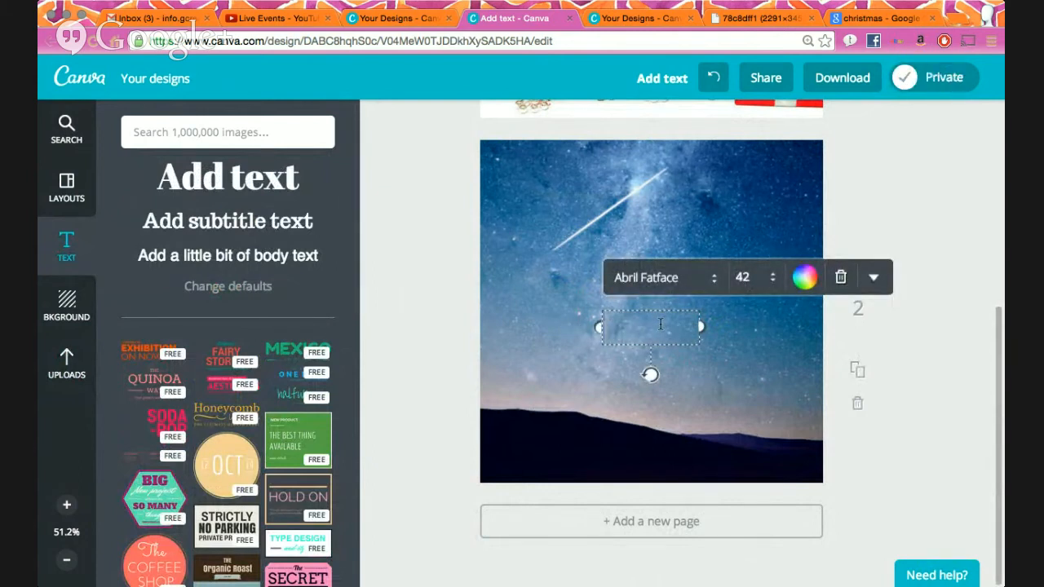
type("AWESO")
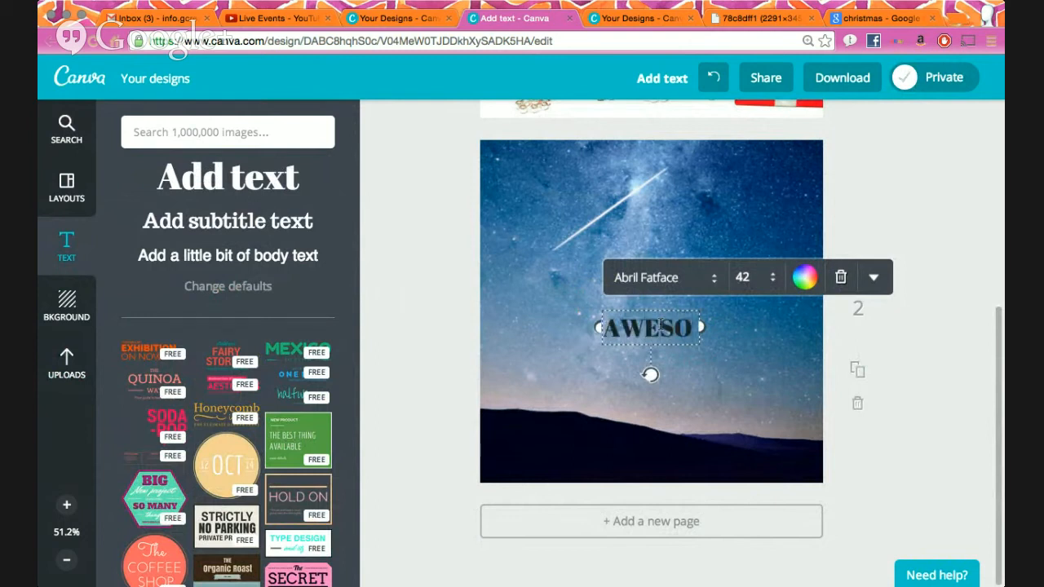
type("ME.")
left_click_drag(738, 327, 829, 327)
double_click(576, 328)
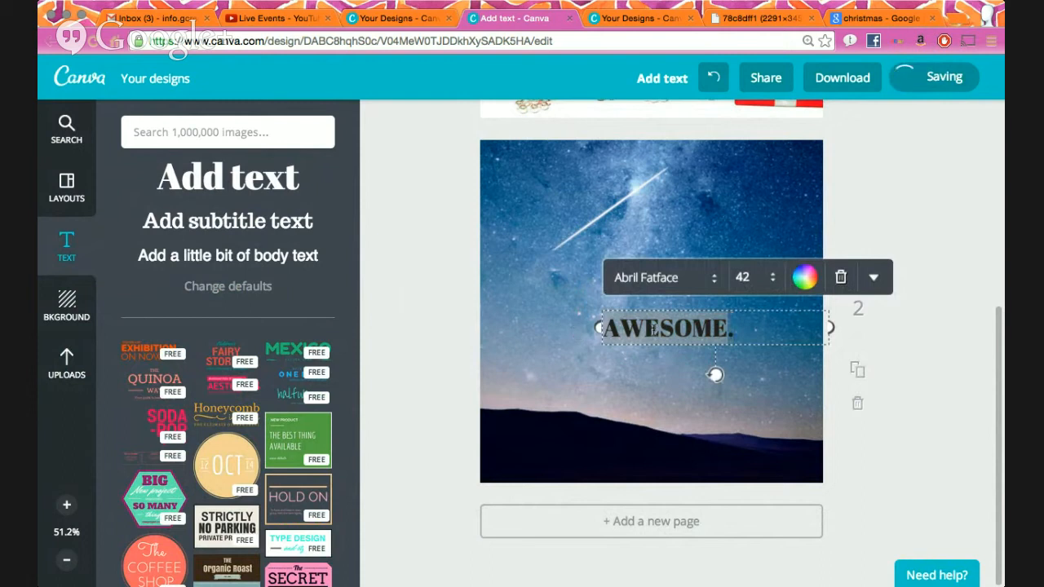
type("GOD.")
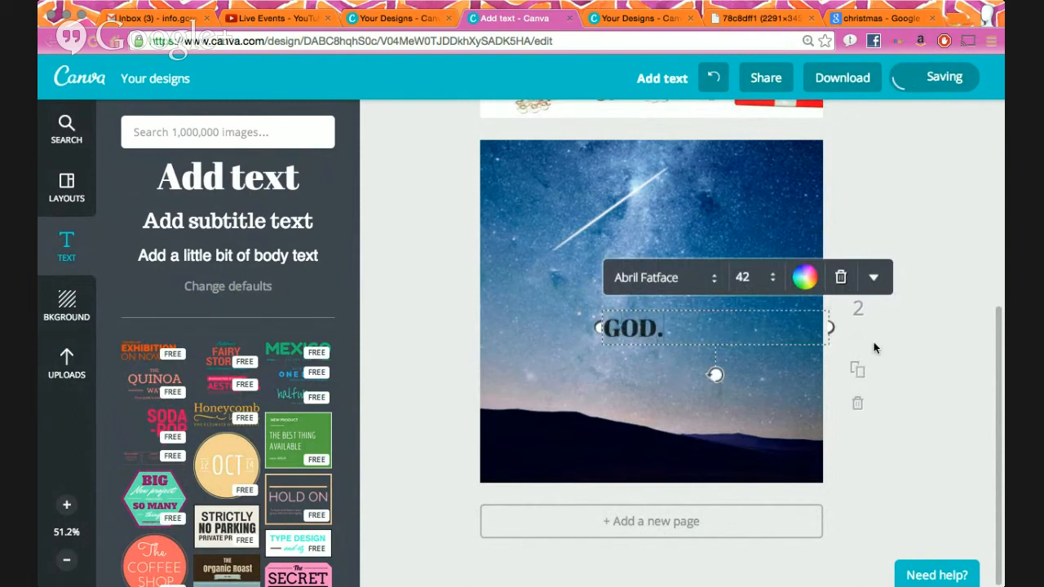
key("BackSpace")
- Set the GOD heading to size 144 and move it higher on the photo
left_click(773, 276)
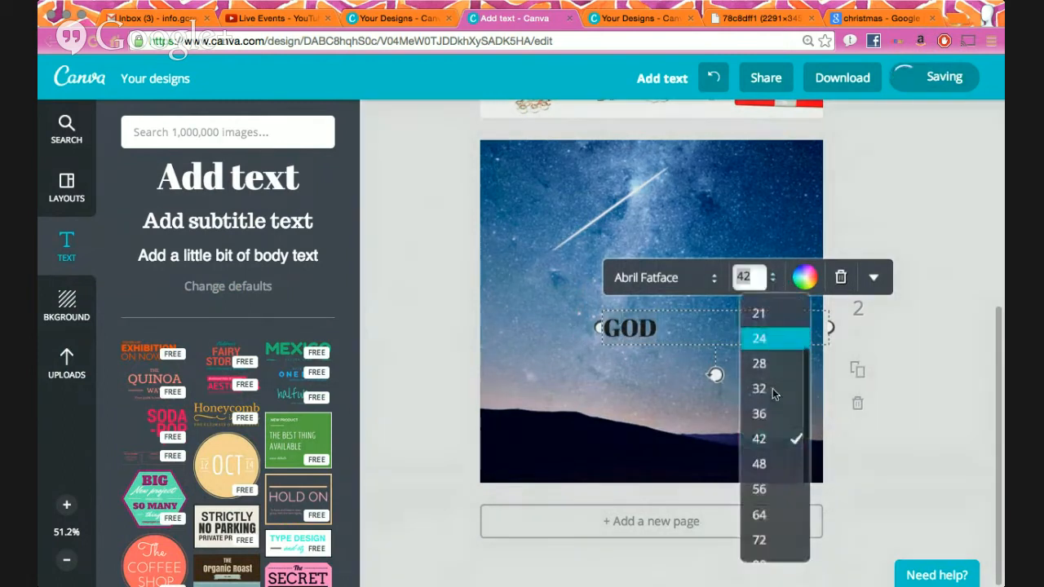
scroll(773, 388, "down", 2)
left_click(763, 540)
left_click(904, 442)
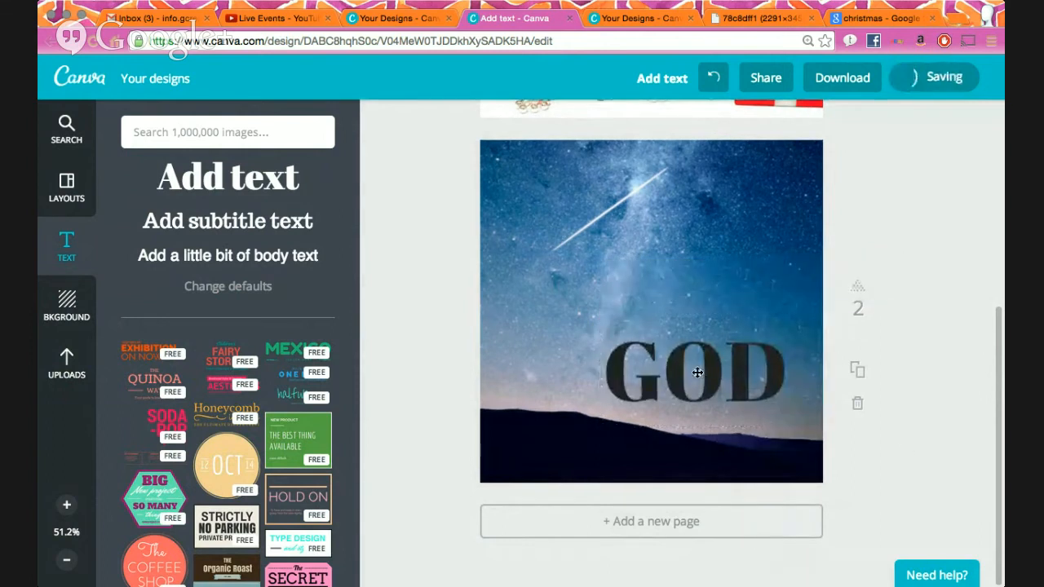
mouse_move(650, 262)
left_mouse_down()
mouse_move(646, 249)
mouse_move(666, 258)
left_mouse_up()
- Centre-align the GOD heading, colour it white, and add a subtitle text box
left_click(842, 163)
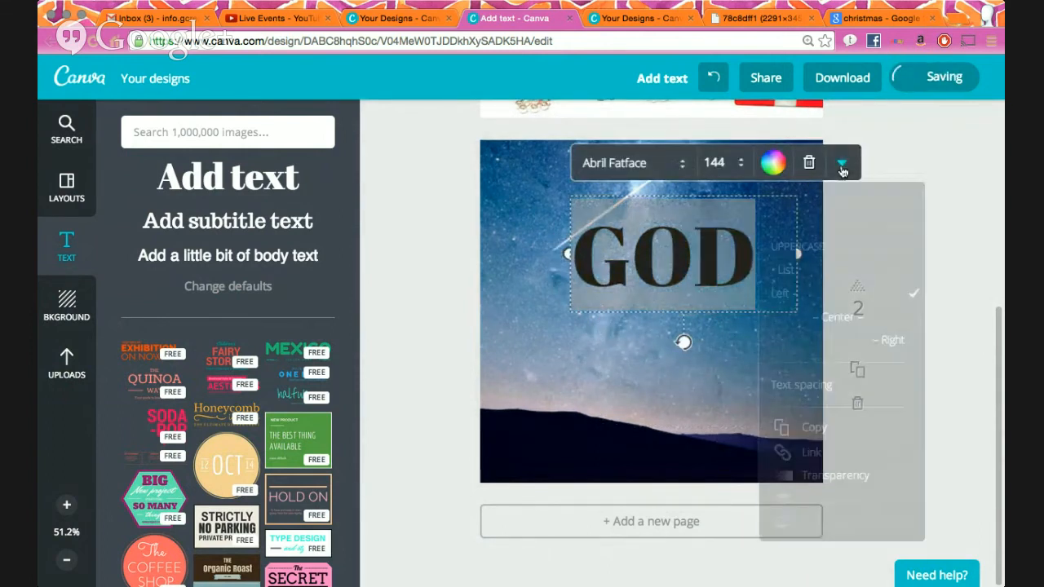
left_click(837, 323)
left_click(911, 155)
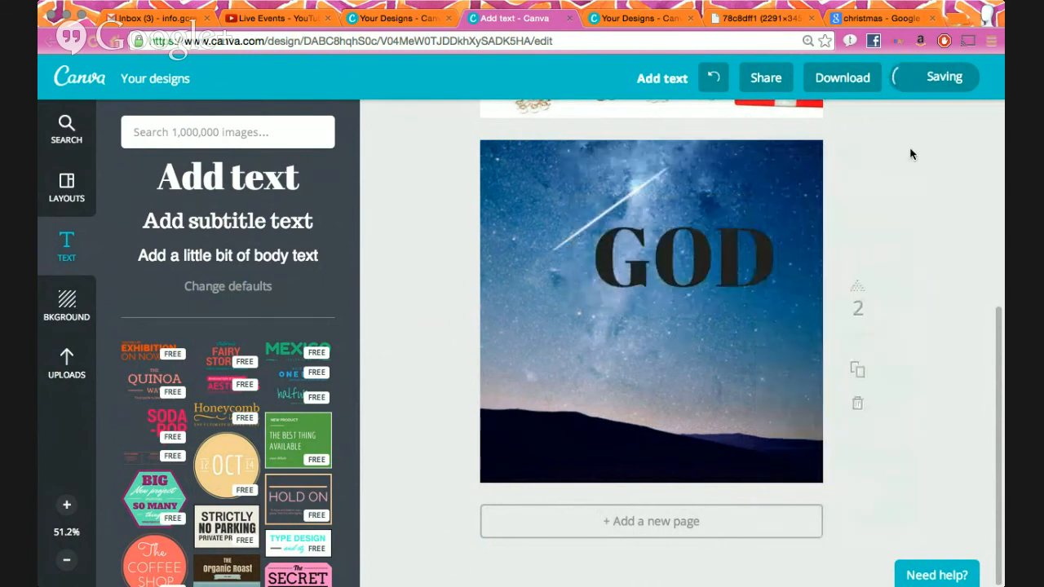
left_click(658, 242)
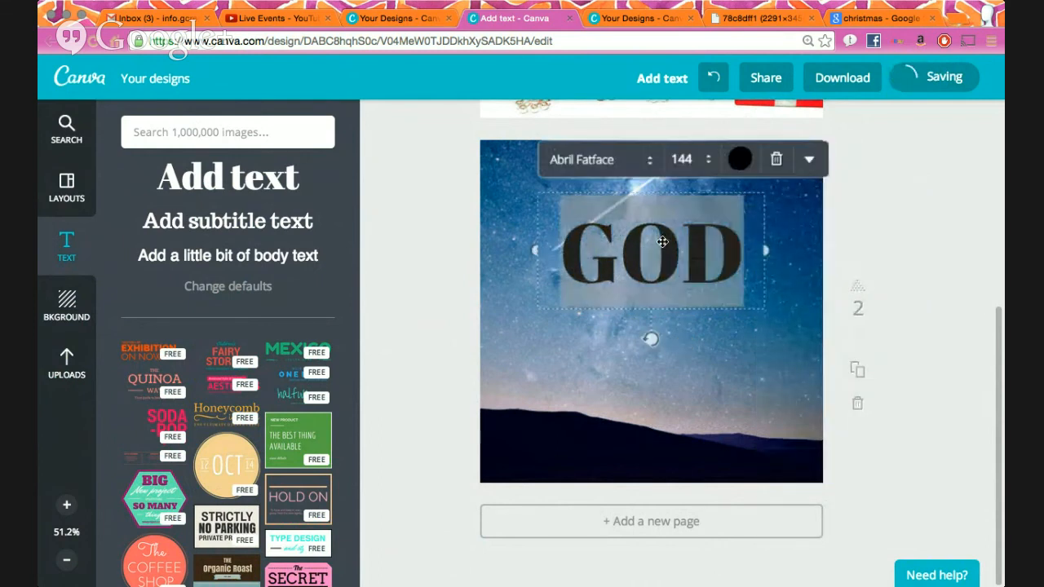
left_click(740, 159)
left_click(722, 248)
left_click(934, 237)
left_click(696, 281)
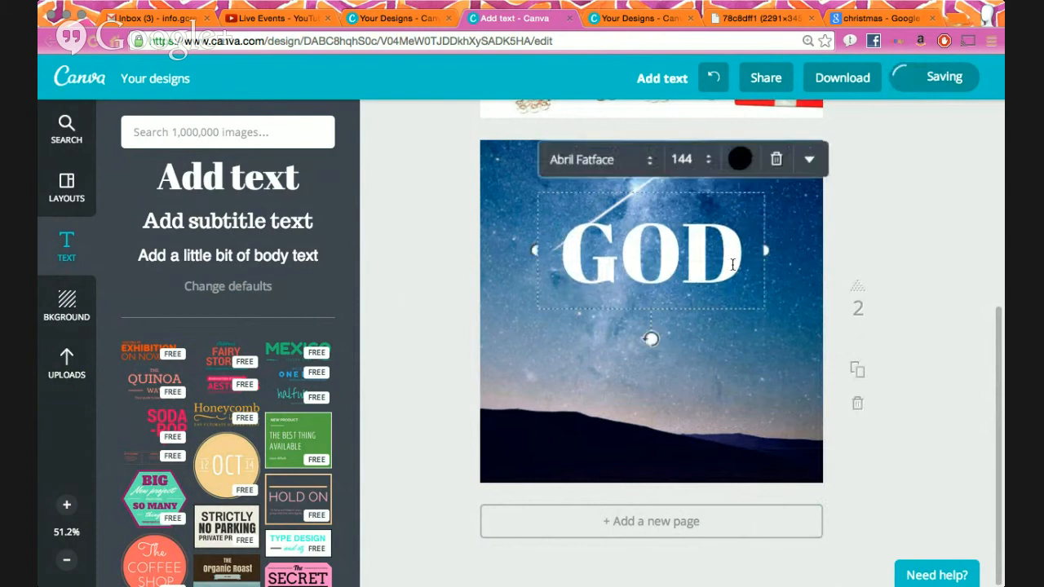
left_click(266, 224)
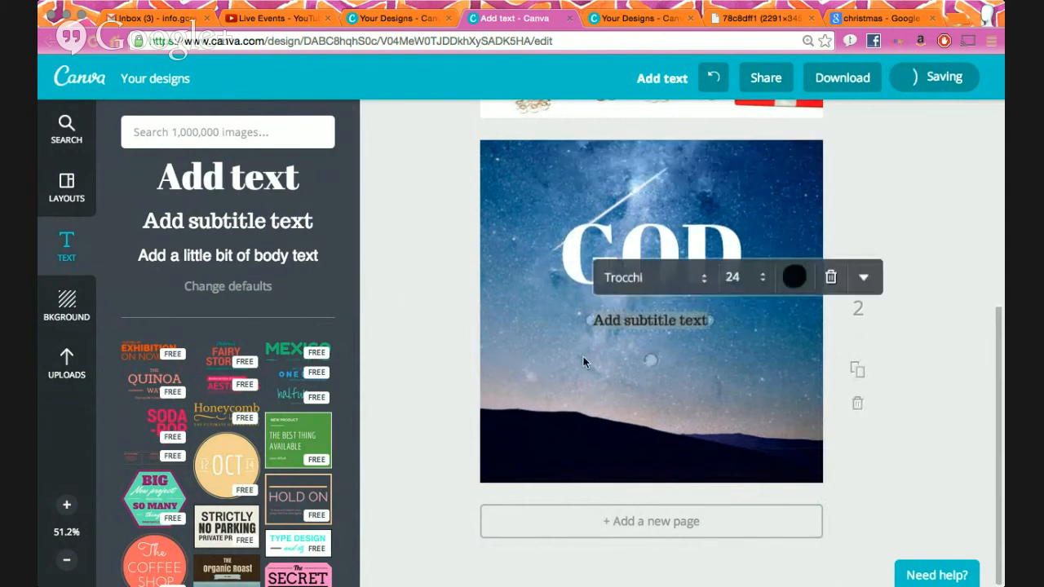
- Type 'IS' in the subtitle box, set it to size 96, and place it under GOD
type("IS")
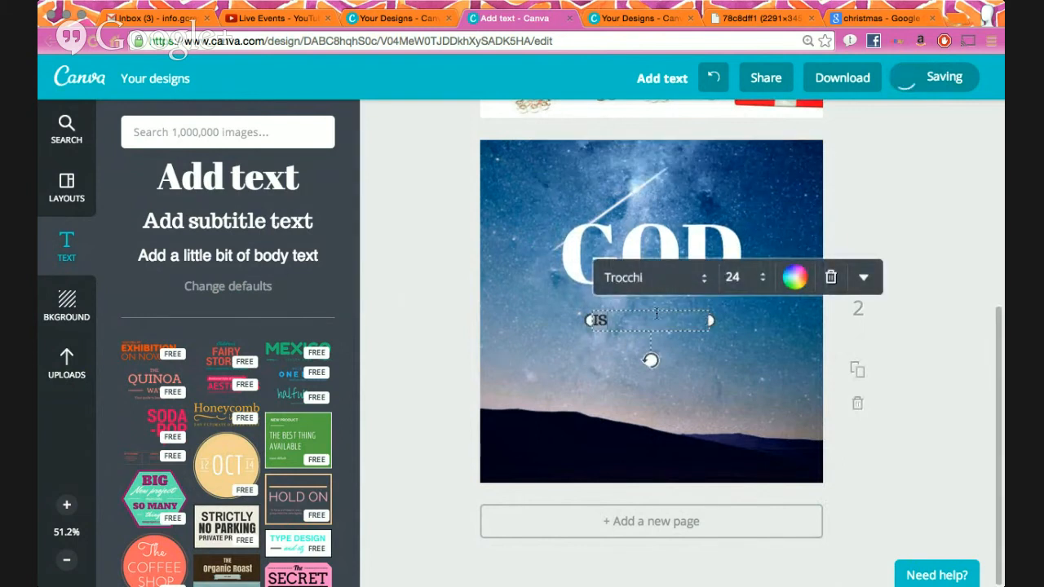
left_click(763, 281)
scroll(764, 490, "down", 3)
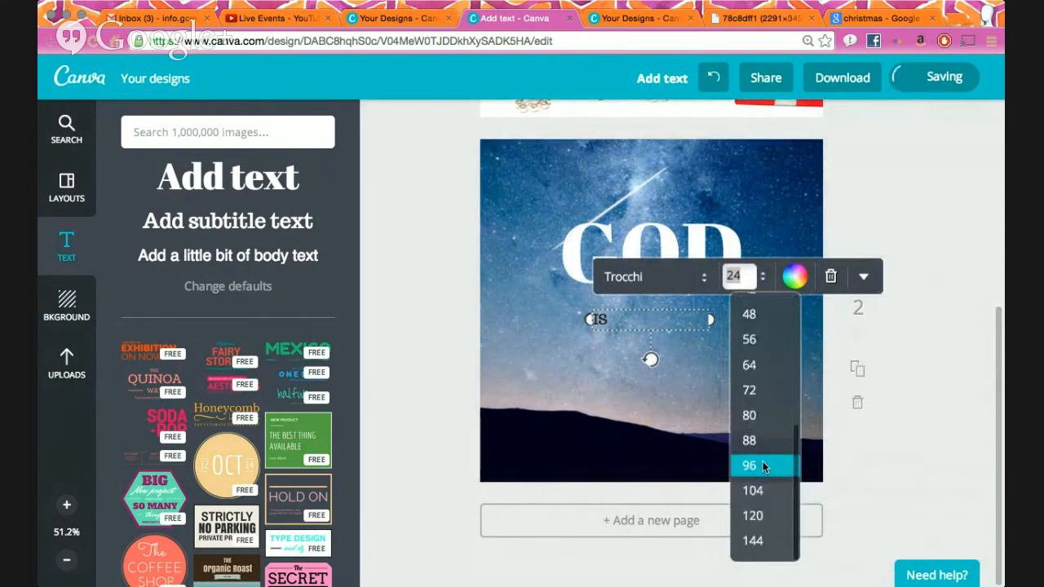
left_click(763, 465)
scroll(800, 443, "up", 5)
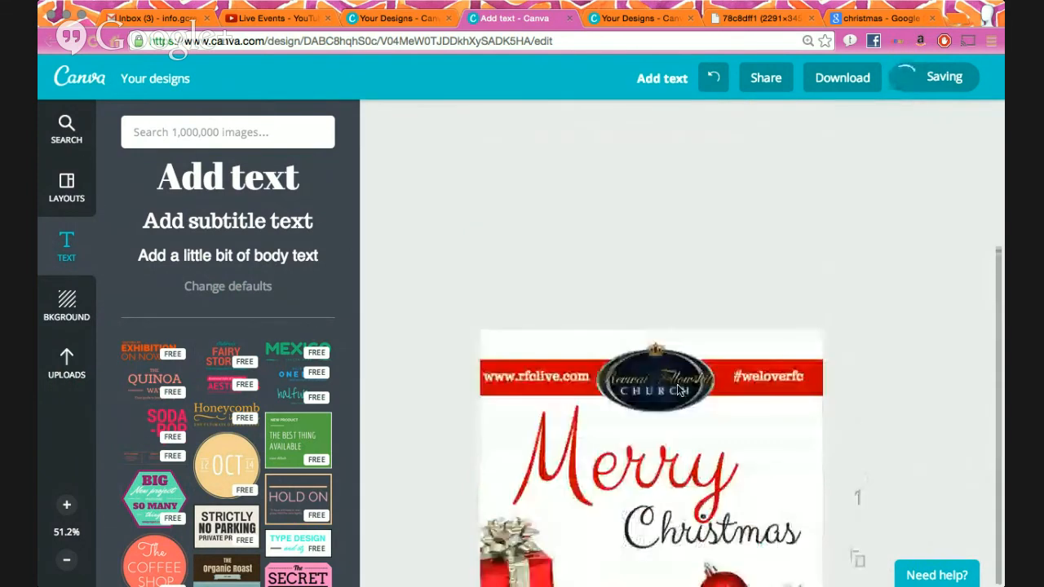
scroll(677, 391, "down", 3)
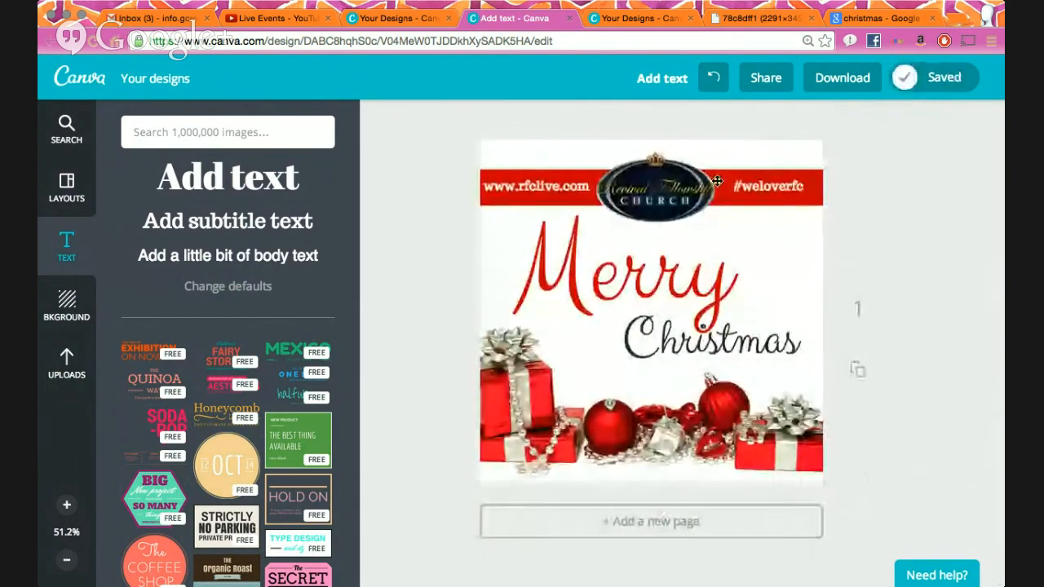
scroll(635, 341, "down", 6)
left_click_drag(632, 355, 658, 318)
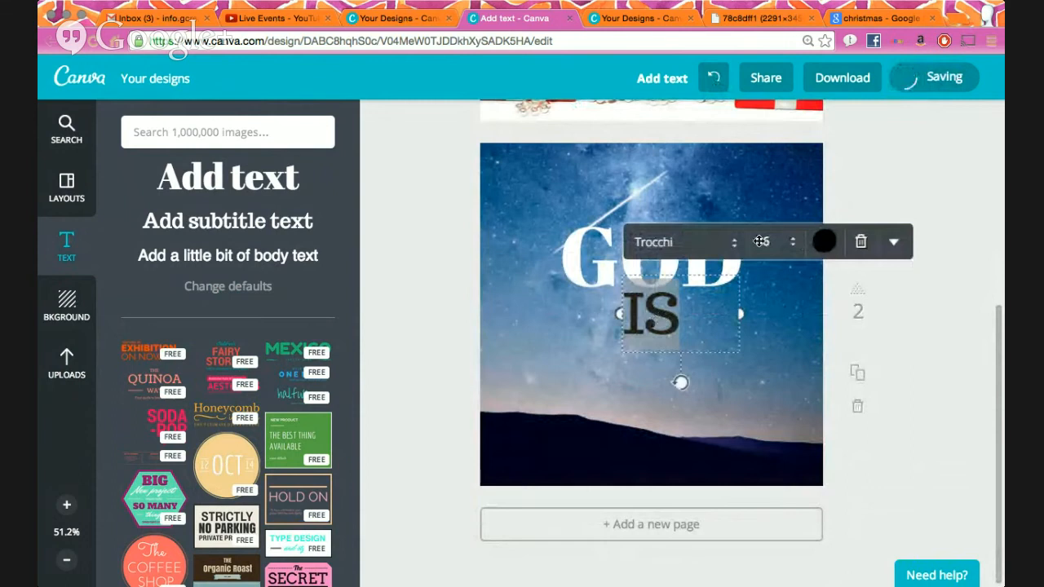
- Make the IS text white and add another subtitle text box
left_click(824, 241)
left_click(806, 201)
left_click(935, 306)
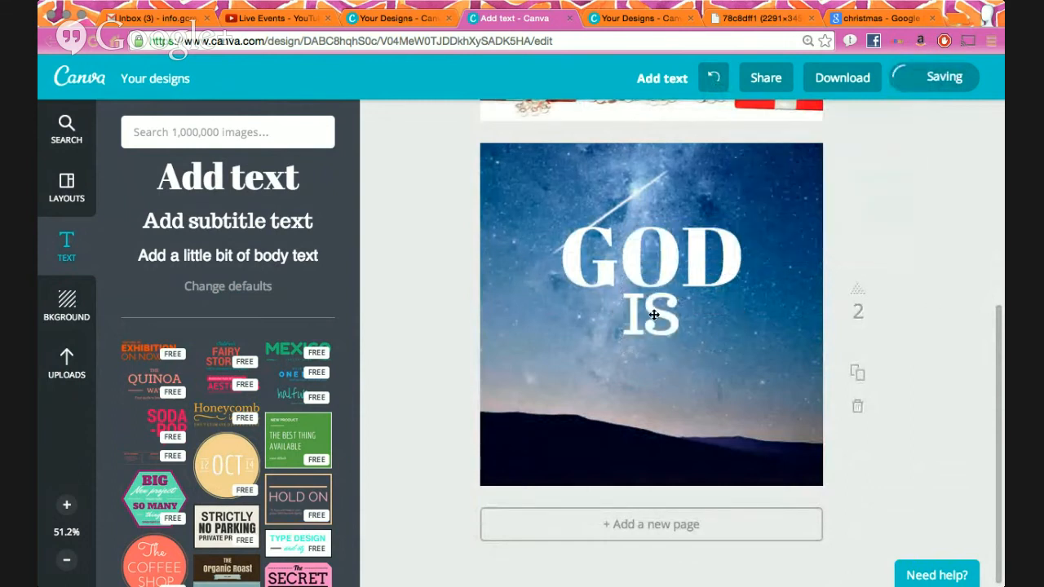
left_click(662, 327)
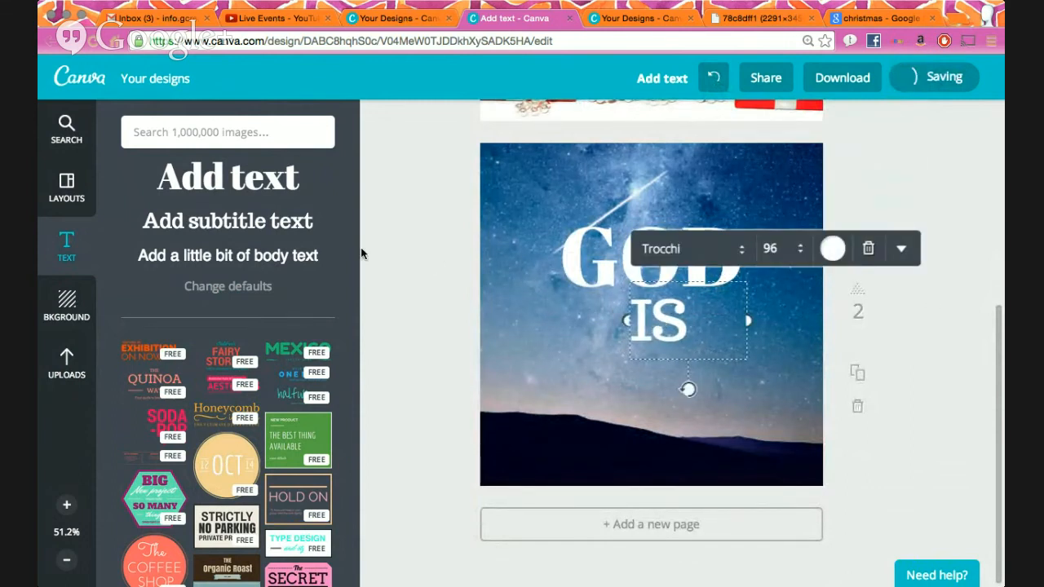
left_click(228, 221)
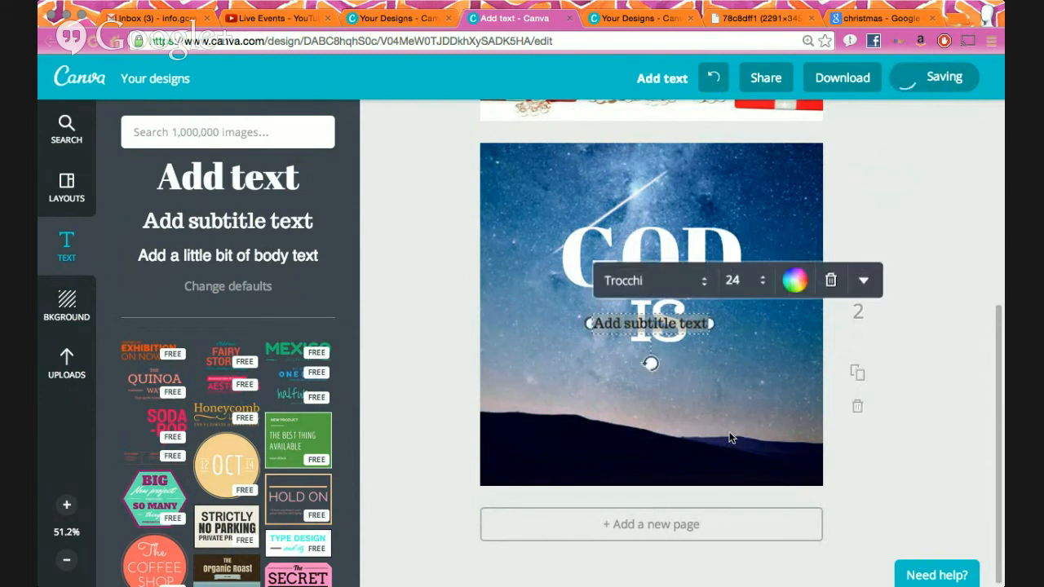
- Enter 'AWESOME', make it white at size 42, and place it below IS
type("AWESOME")
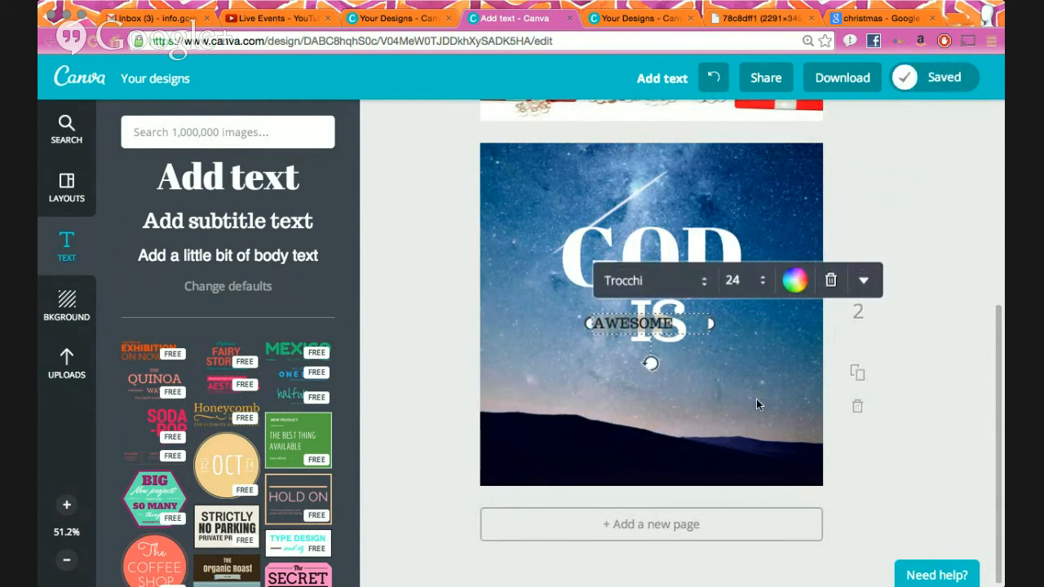
left_click(795, 280)
left_click(775, 231)
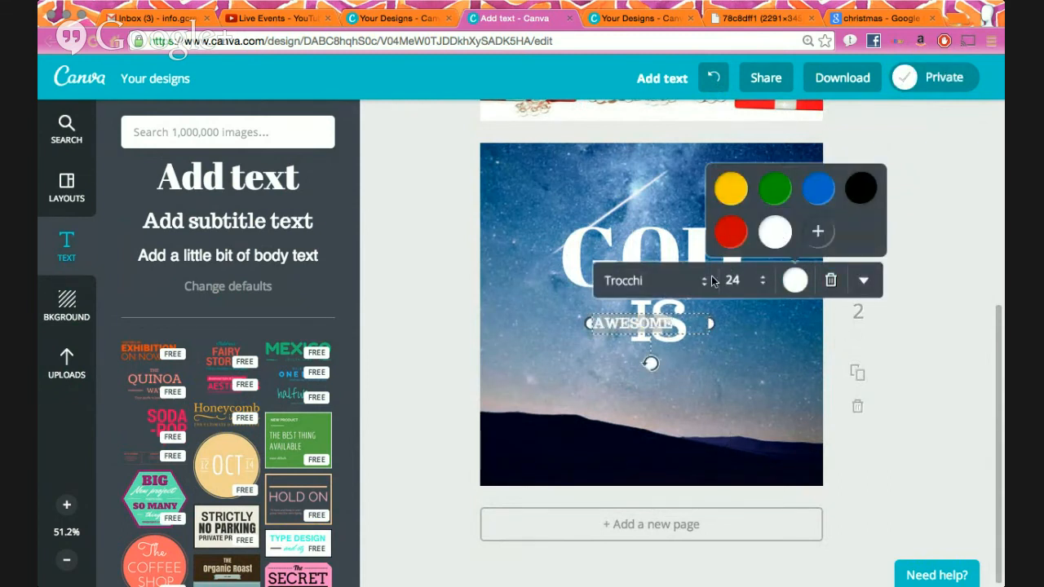
left_click(712, 281)
left_click(752, 541)
left_click(901, 484)
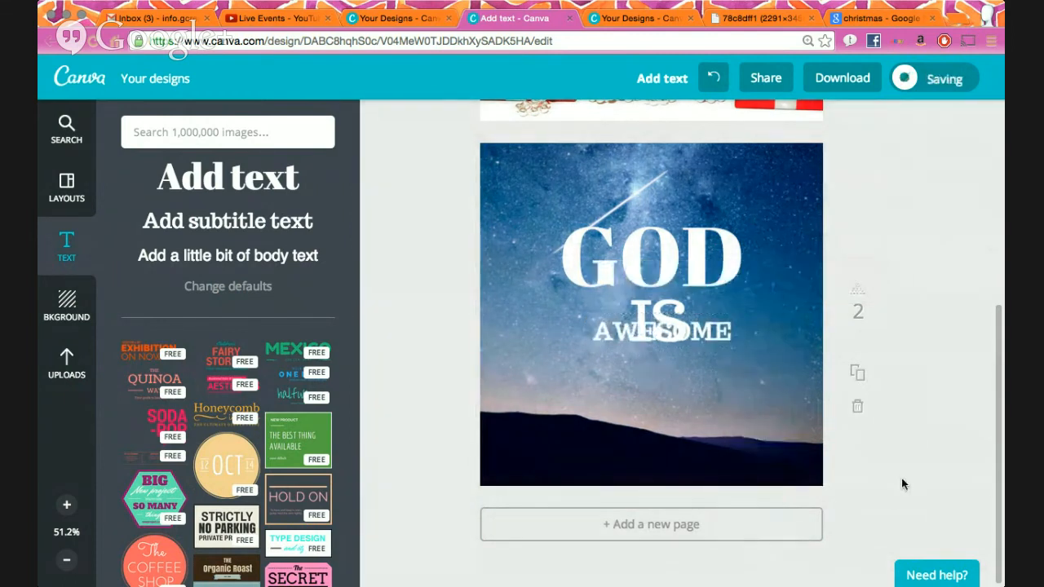
mouse_move(679, 325)
left_mouse_down()
mouse_move(671, 368)
mouse_move(659, 326)
left_mouse_up()
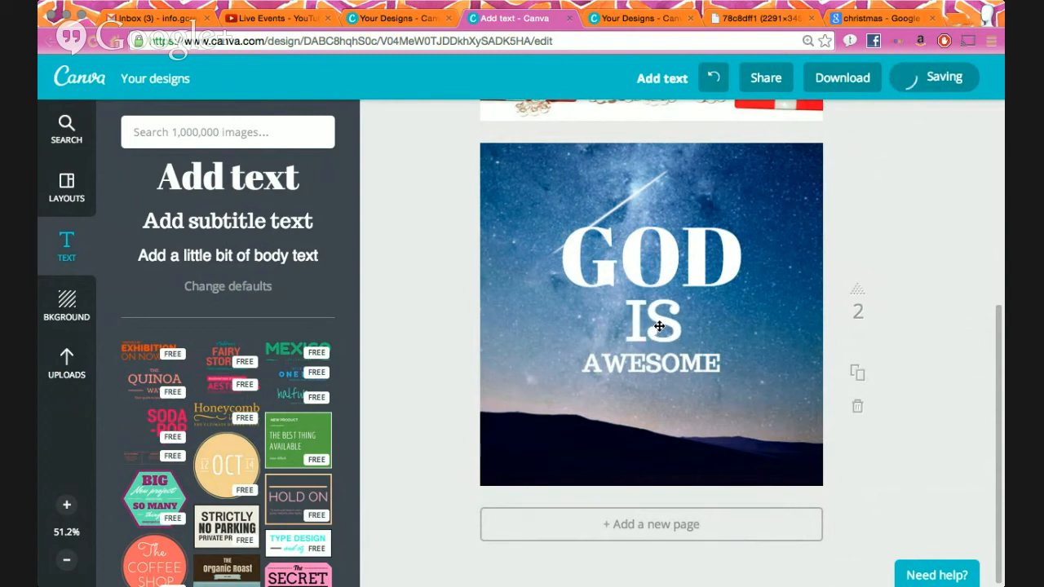
left_click(66, 126)
- Add the church logo from Uploads, resize it, and move it over GOD
left_click(66, 368)
left_click(298, 371)
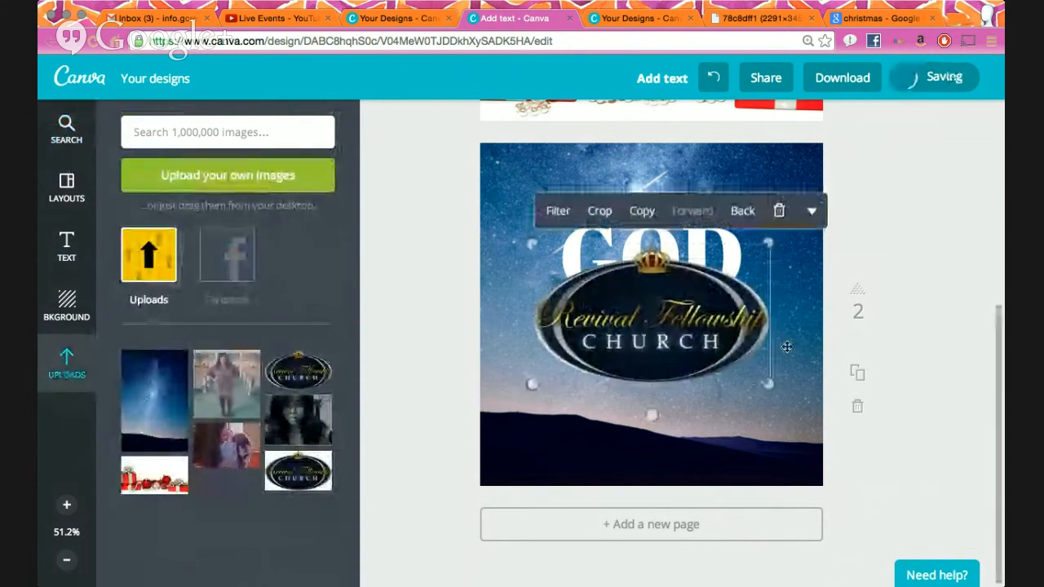
left_click_drag(767, 383, 775, 444)
left_click_drag(732, 416, 832, 423)
left_click(874, 449)
left_click_drag(784, 375, 720, 297)
- Set the logo's transparency to 17, send it behind the text, and nudge GOD lower
left_click(797, 159)
left_click(767, 217)
left_click_drag(851, 198, 810, 203)
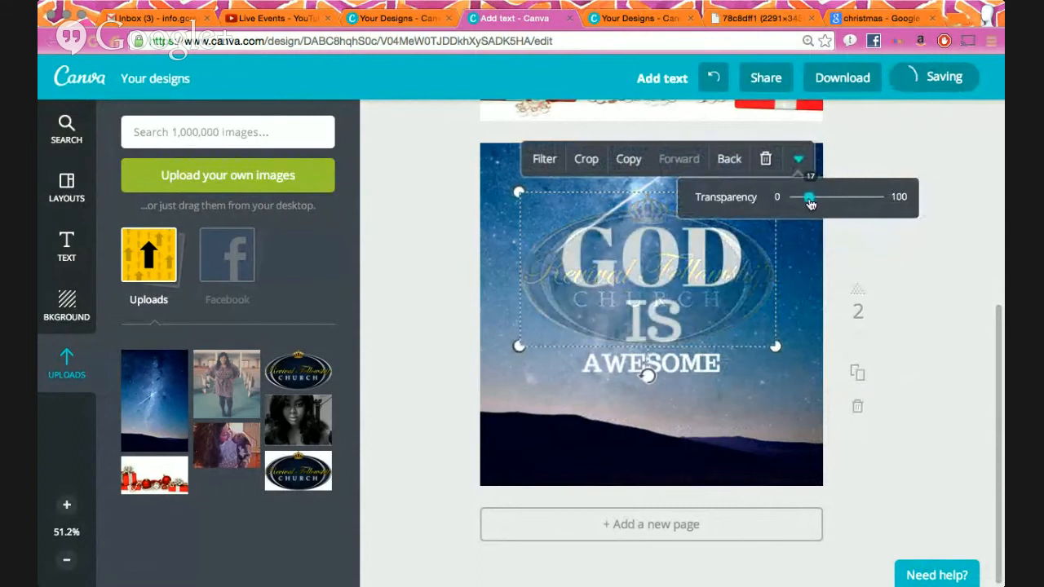
left_click(729, 160)
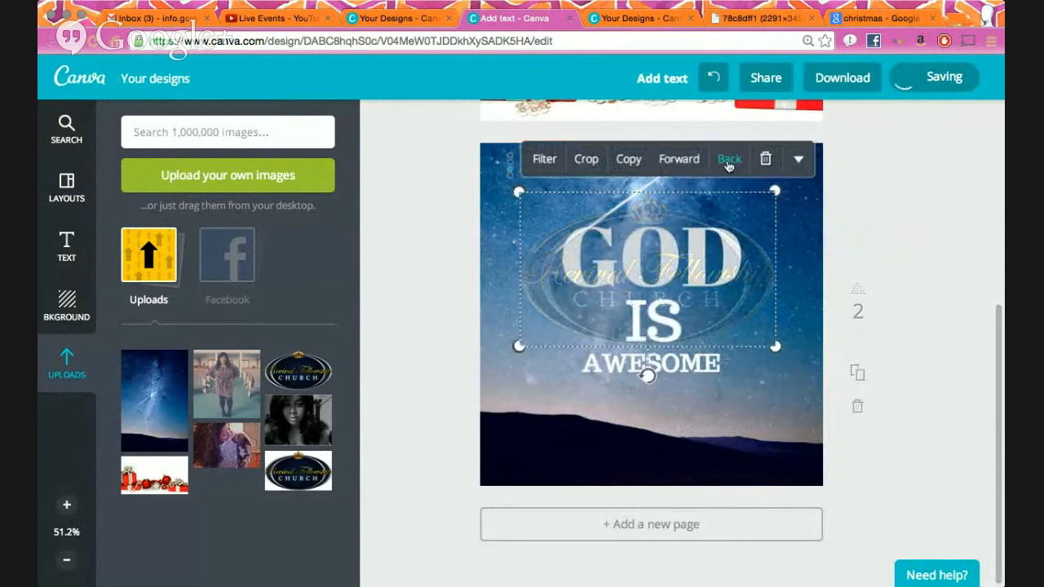
left_click_drag(756, 299, 756, 308)
- Shift the logo slightly down and fade it further to transparency 6
left_click(529, 281)
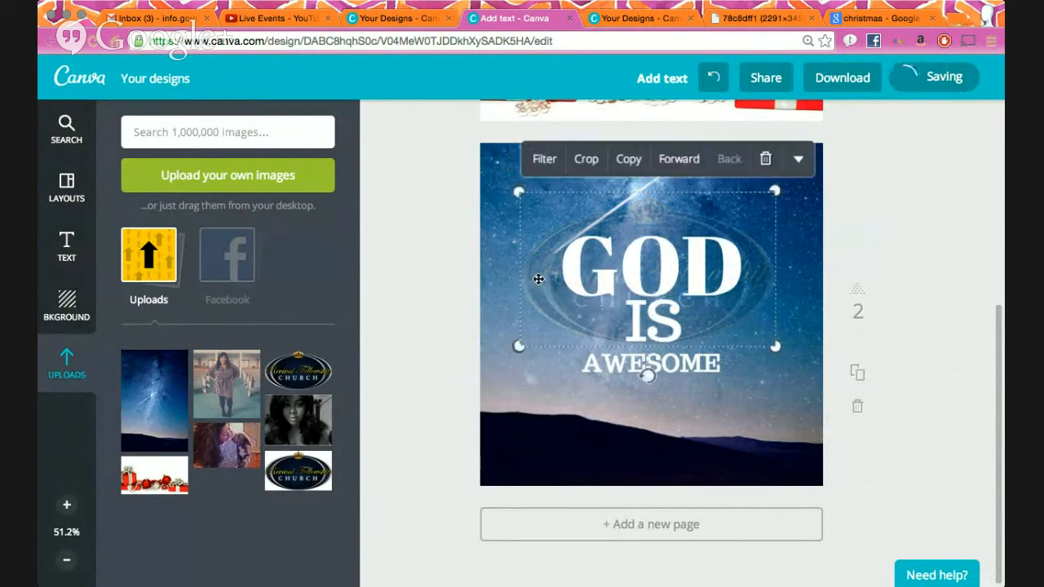
mouse_move(538, 279)
left_mouse_down()
mouse_move(537, 311)
mouse_move(537, 296)
left_mouse_up()
left_click(798, 178)
left_click(797, 240)
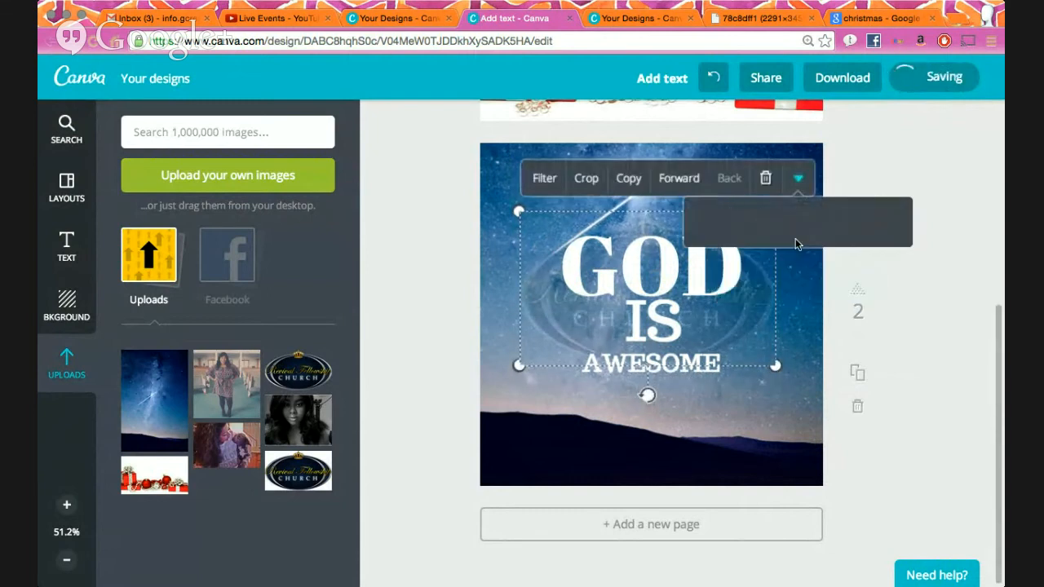
left_click_drag(810, 225, 802, 225)
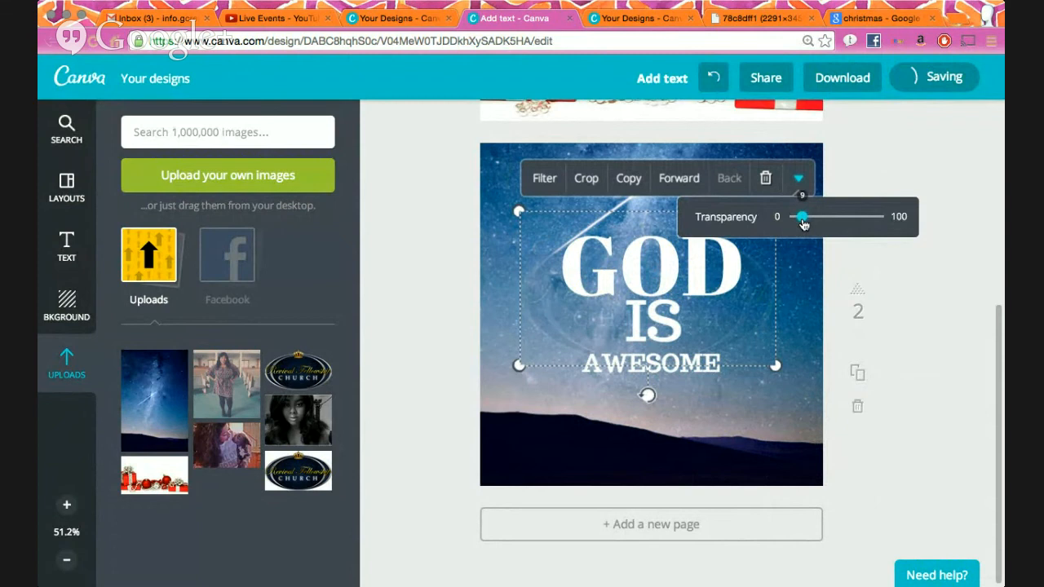
left_click(910, 319)
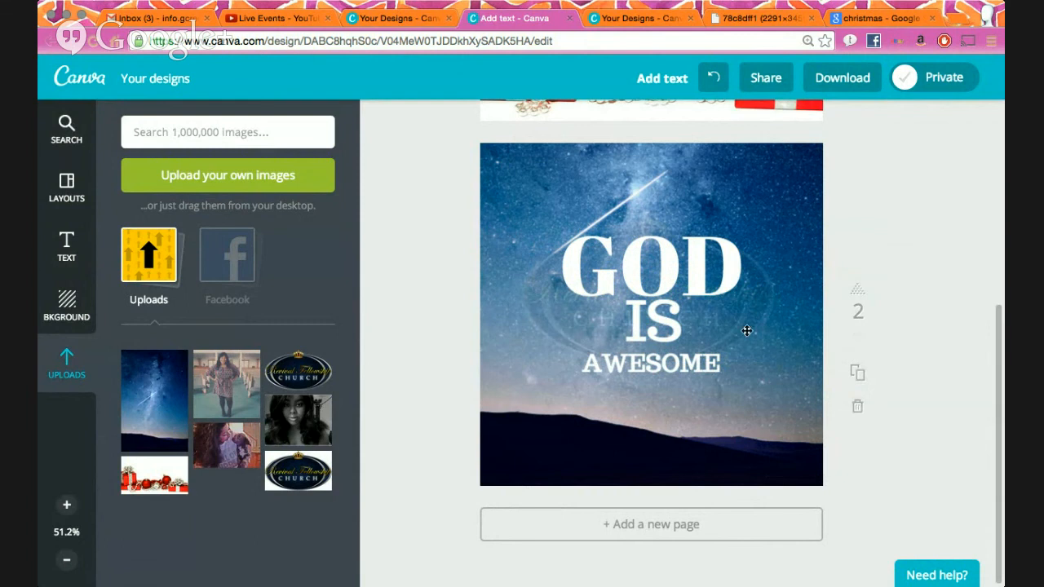
- Restore the church logo to full opacity with transparency 100
left_click(767, 304)
left_click(797, 178)
left_click(789, 240)
left_click_drag(805, 216, 928, 222)
left_click(847, 289)
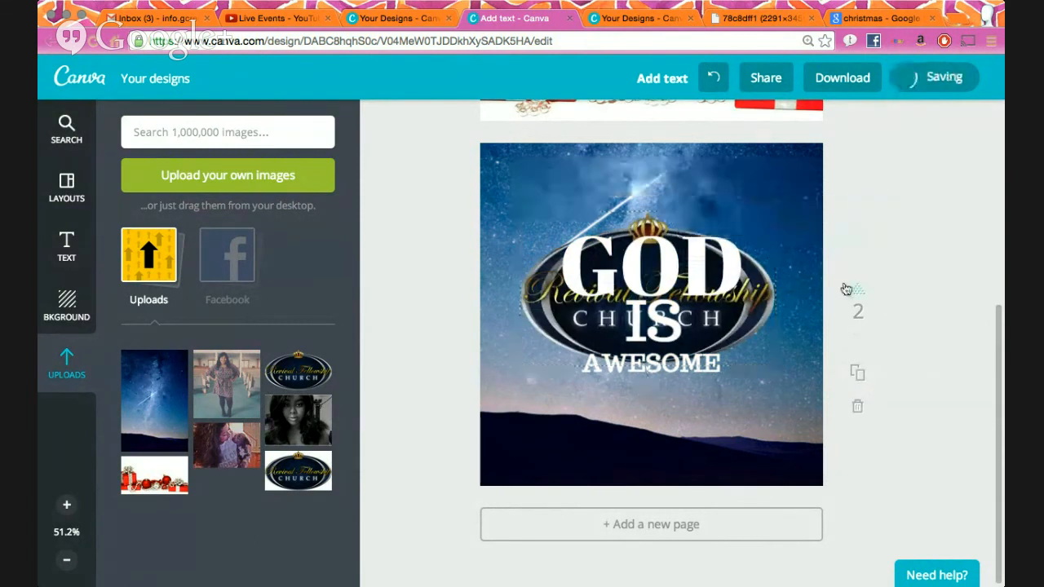
- Bring the logo forward and shrink it to sit small above GOD
left_click(678, 221)
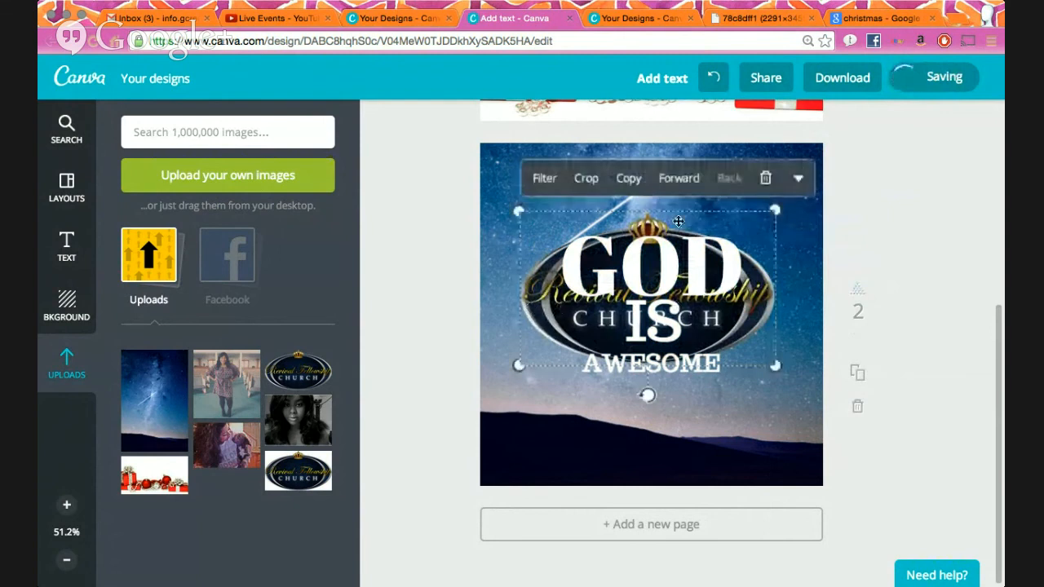
left_click(656, 181)
left_click_drag(768, 370, 666, 201)
left_click(847, 234)
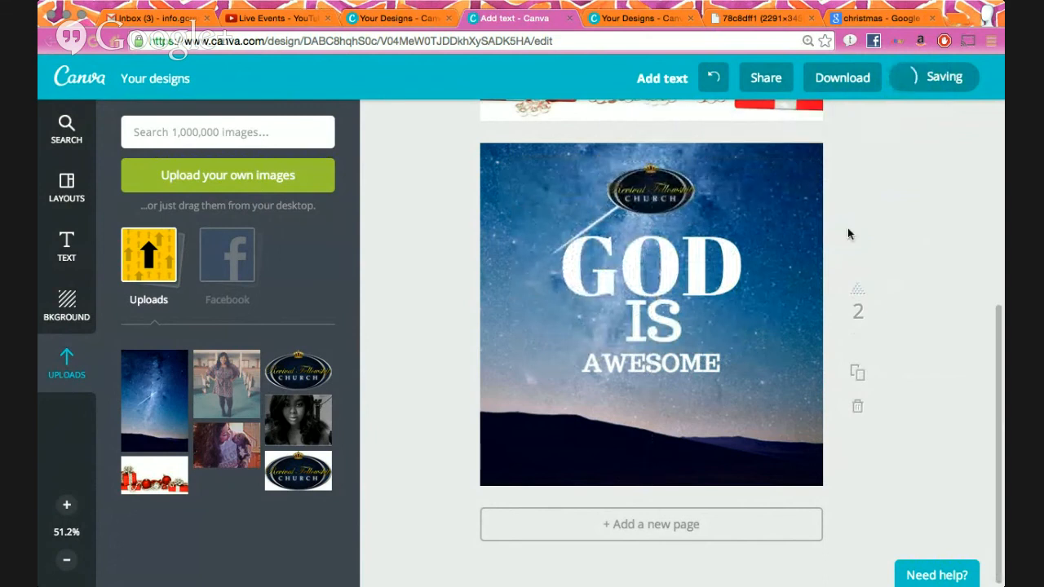
- Shift the background sky photo upward and adjust AWESOME's position below IS
left_click(593, 442)
left_click_drag(592, 441, 556, 419)
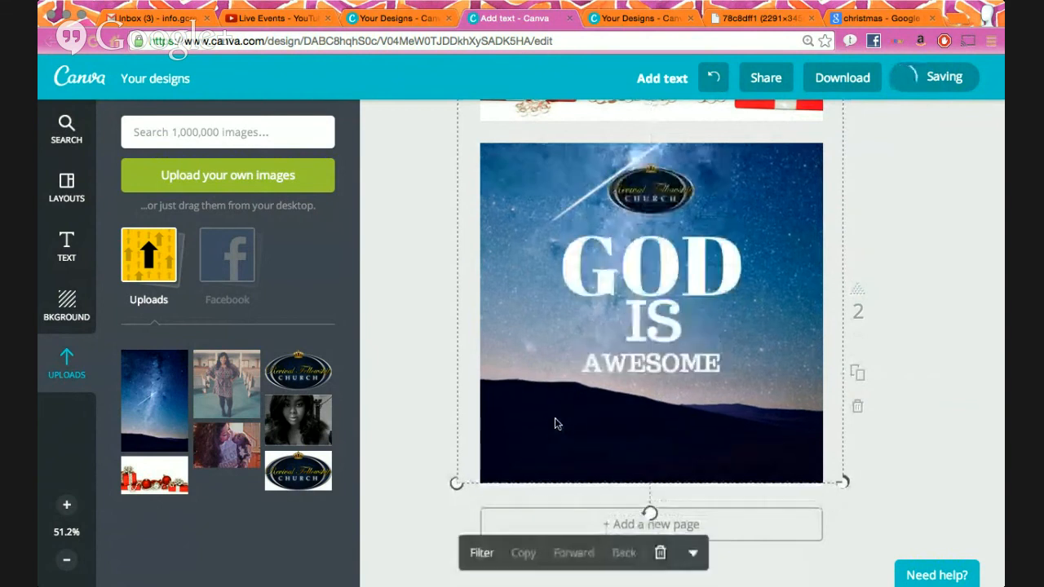
left_click(935, 477)
left_click_drag(683, 357, 662, 346)
left_click_drag(662, 382, 661, 376)
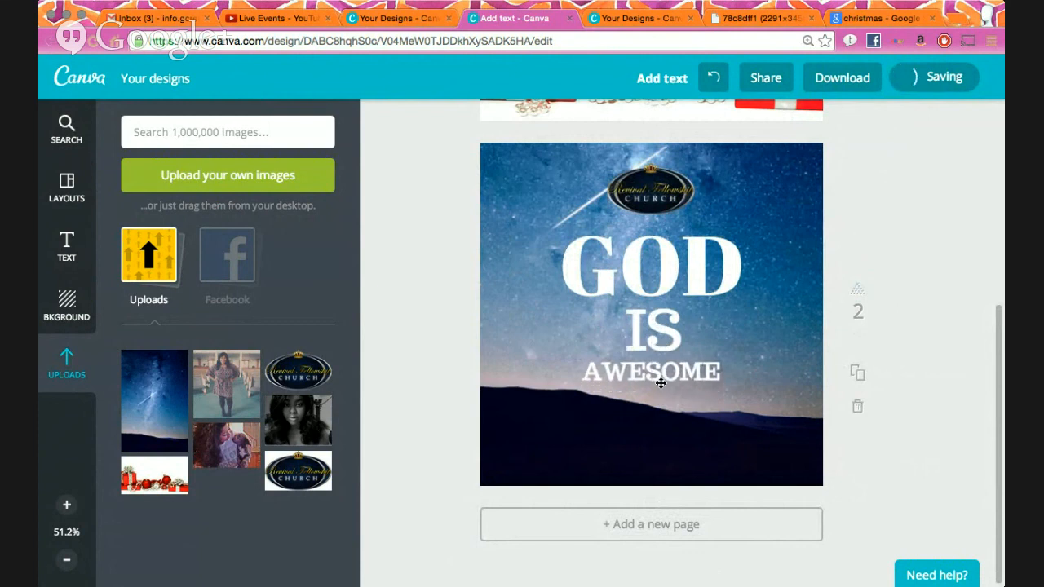
left_click(632, 437)
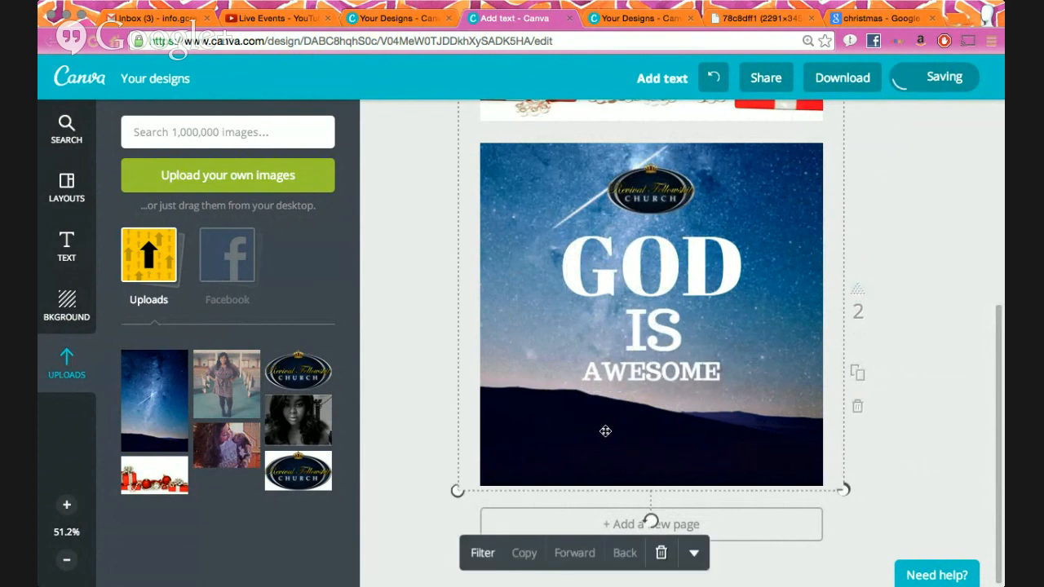
left_click(69, 258)
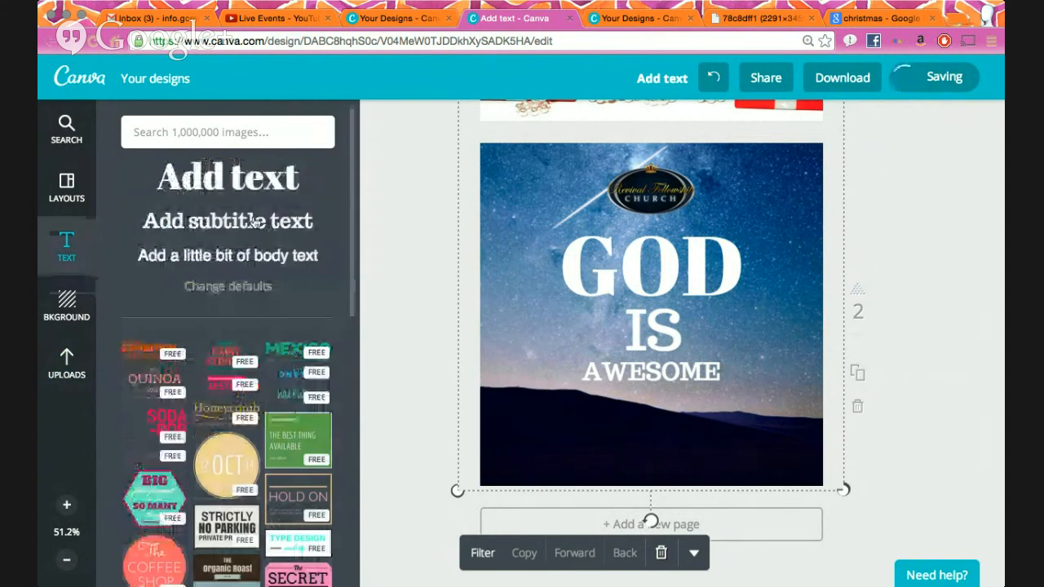